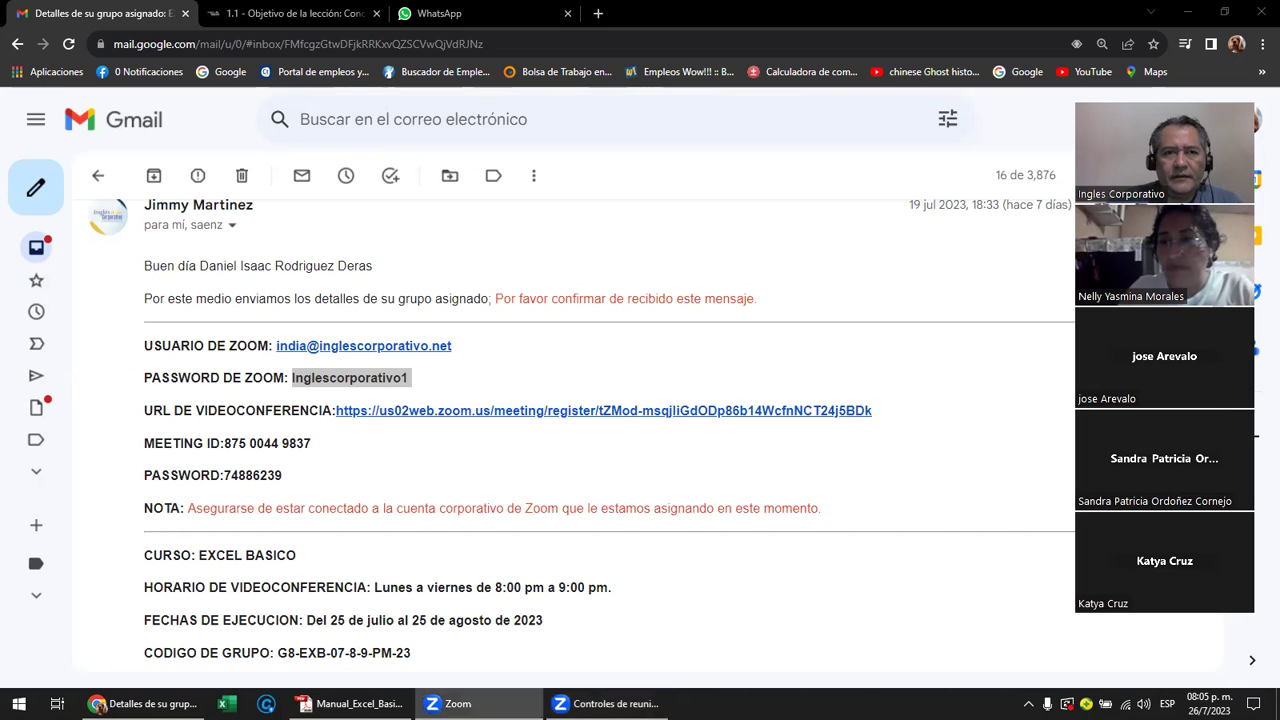
- Focus the group-details email in Gmail, then switch to the Manual_Excel_Basico.pdf in Adobe Reader
{"action": "left_click", "coordinate": [454, 36]}
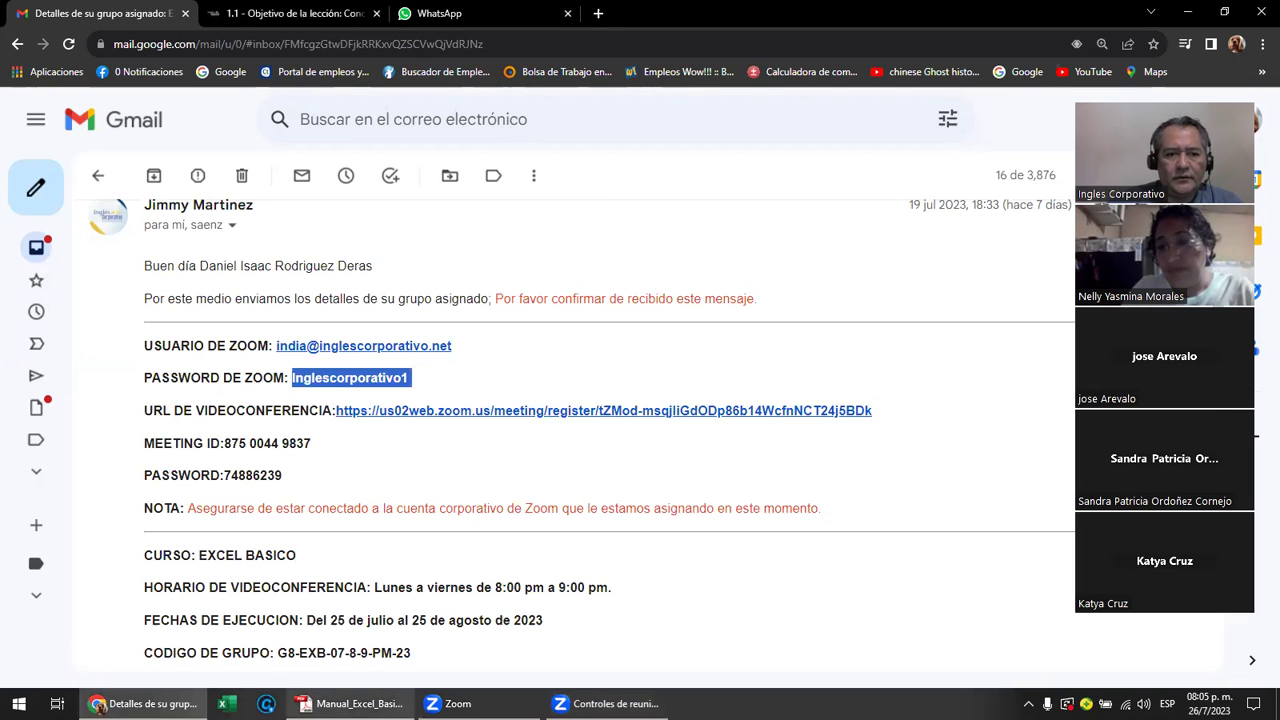
{"action": "left_click", "coordinate": [350, 703]}
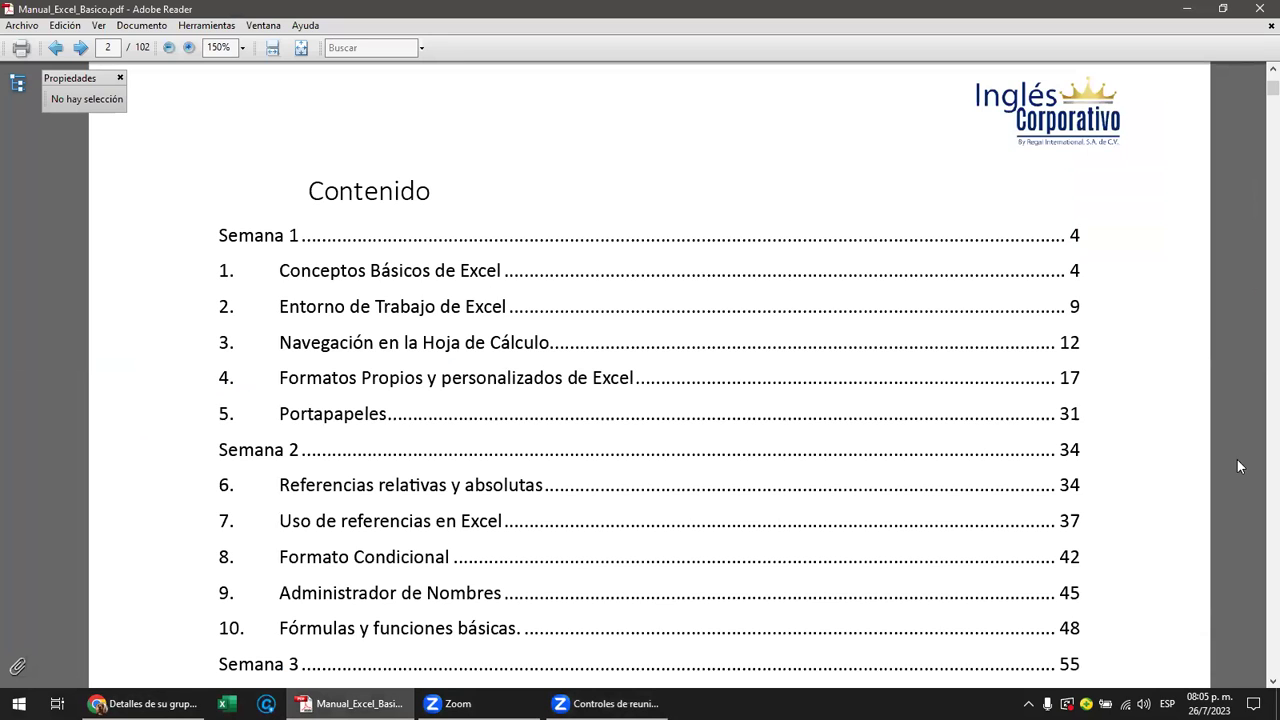
- Scroll the manual from its cover to the Contenido page, then return to the Gmail email
{"action": "scroll", "coordinate": [802, 222], "scroll_direction": "up", "scroll_amount": 10}
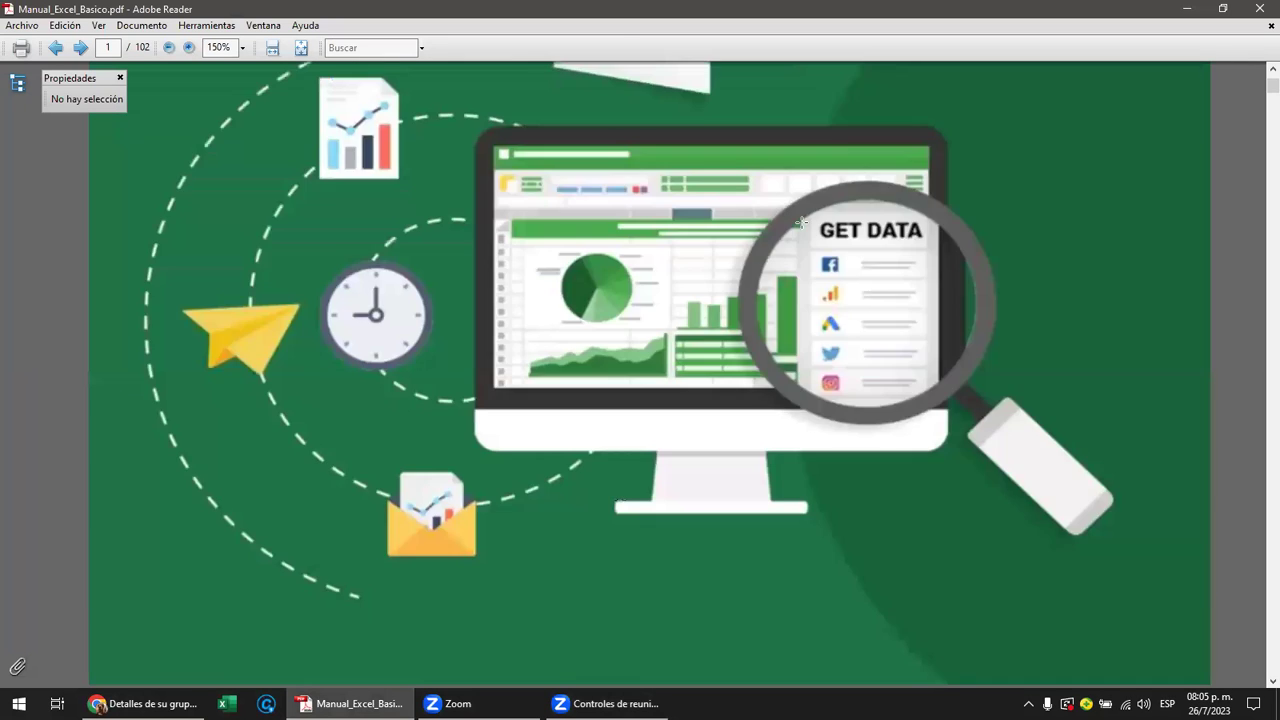
{"action": "scroll", "coordinate": [802, 222], "scroll_direction": "down", "scroll_amount": 5}
{"action": "scroll", "coordinate": [802, 228], "scroll_direction": "down", "scroll_amount": 5}
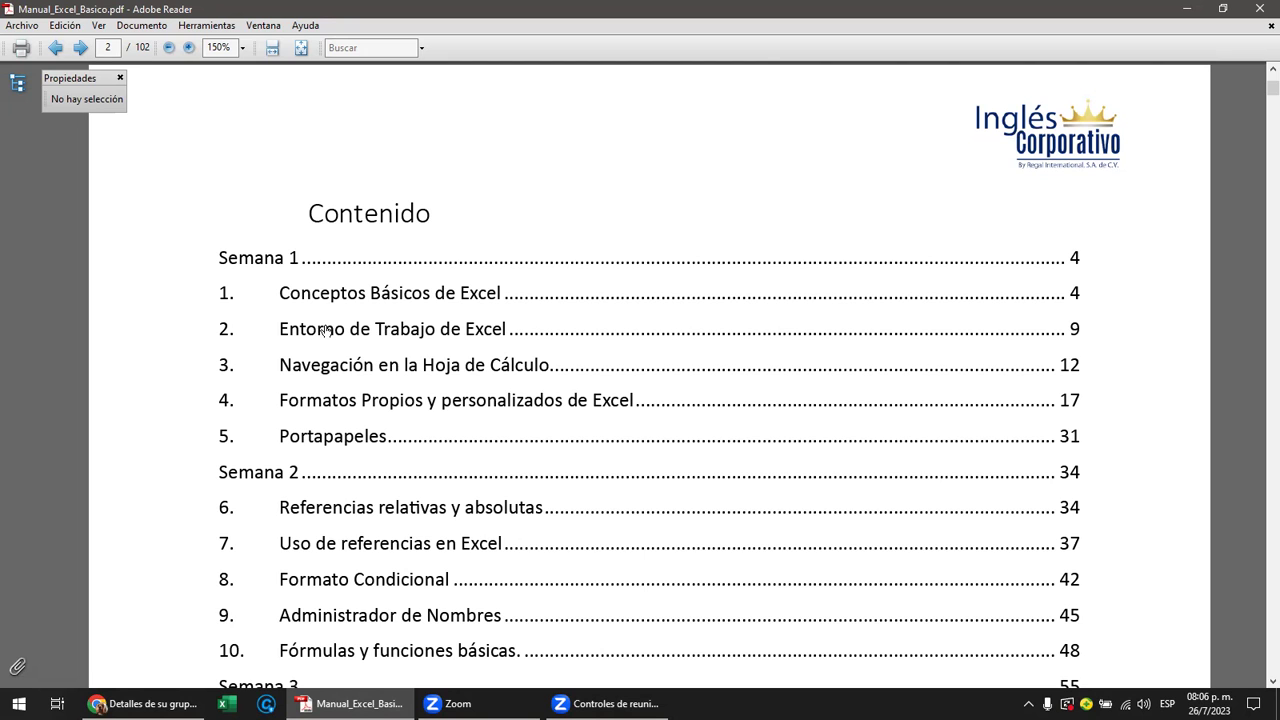
{"action": "left_click", "coordinate": [145, 703]}
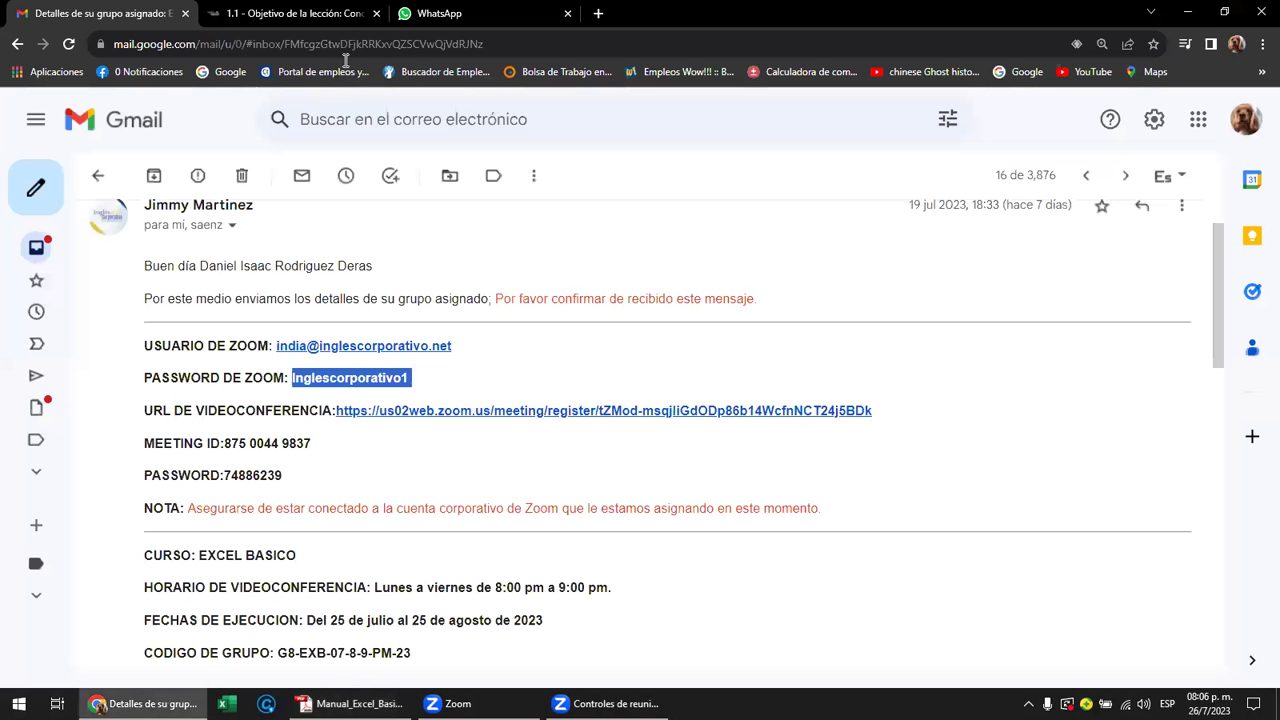
- Open lesson '1.1 - Objetivo de la lección' and scroll to the CELDA and RANGO definitions
{"action": "left_click", "coordinate": [318, 18]}
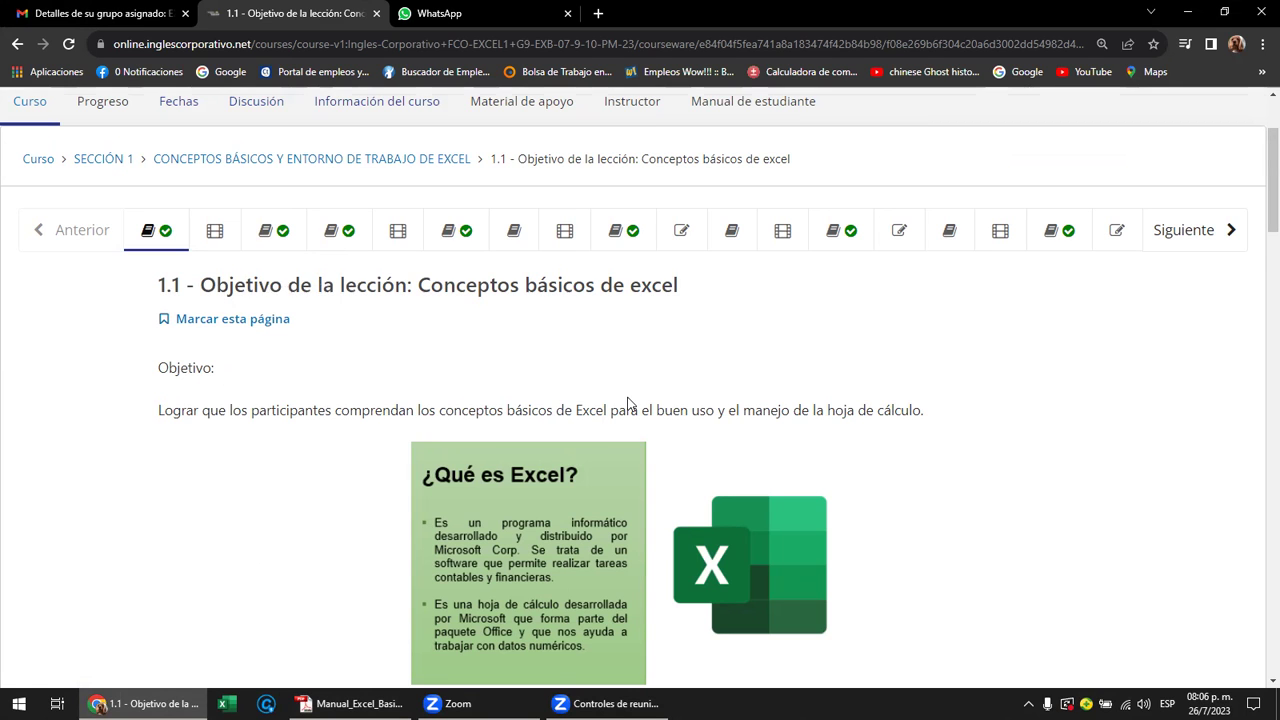
{"action": "scroll", "coordinate": [629, 403], "scroll_direction": "down", "scroll_amount": 4}
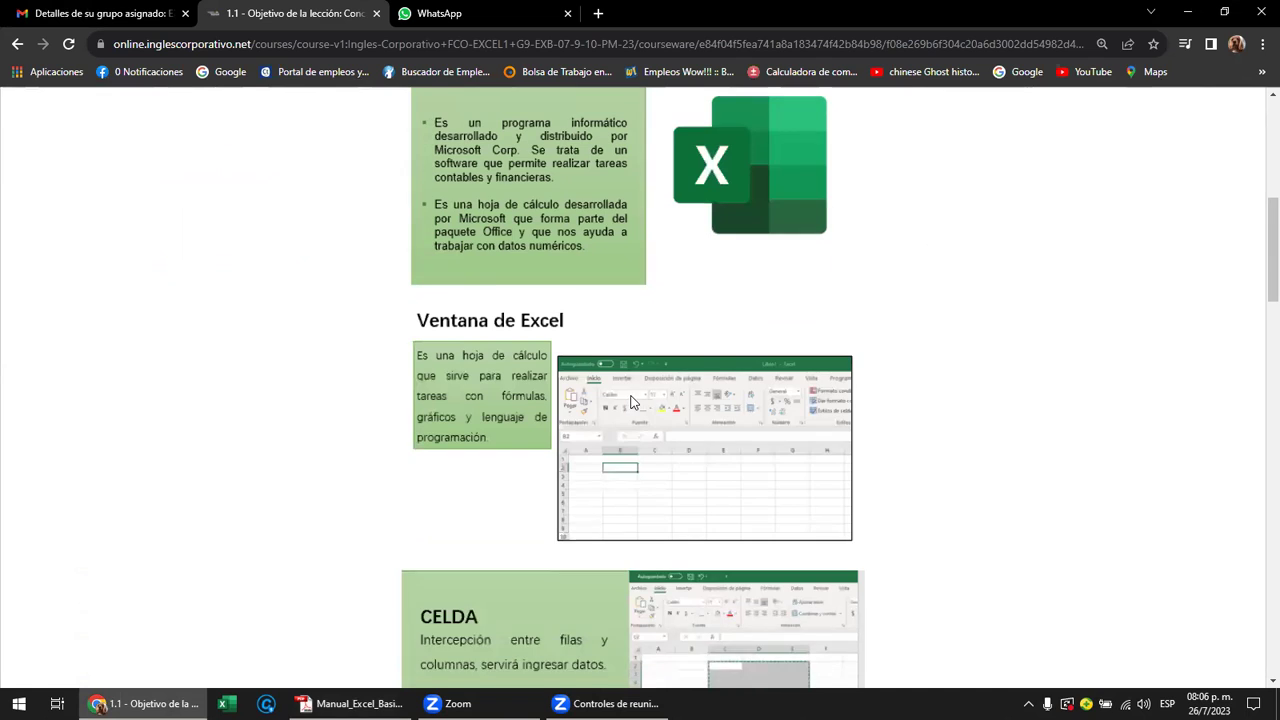
{"action": "scroll", "coordinate": [630, 395], "scroll_direction": "up", "scroll_amount": 1}
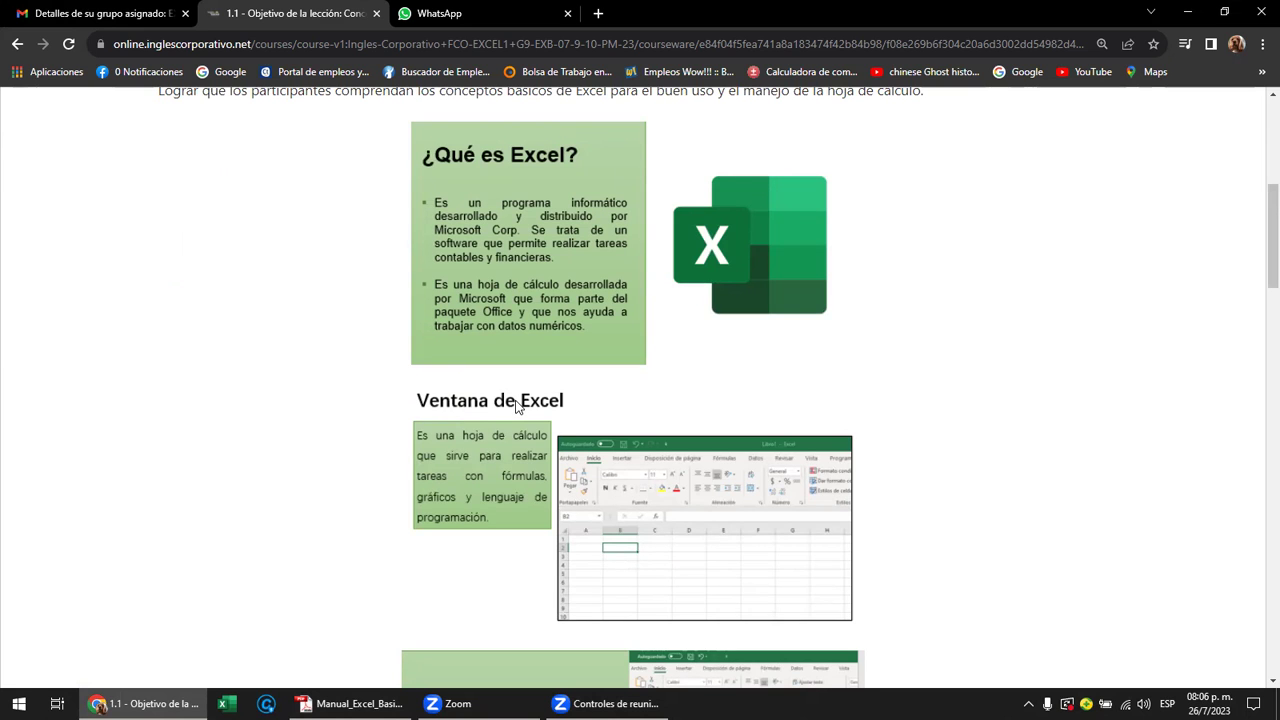
{"action": "scroll", "coordinate": [515, 403], "scroll_direction": "down", "scroll_amount": 2}
{"action": "scroll", "coordinate": [517, 405], "scroll_direction": "down", "scroll_amount": 2}
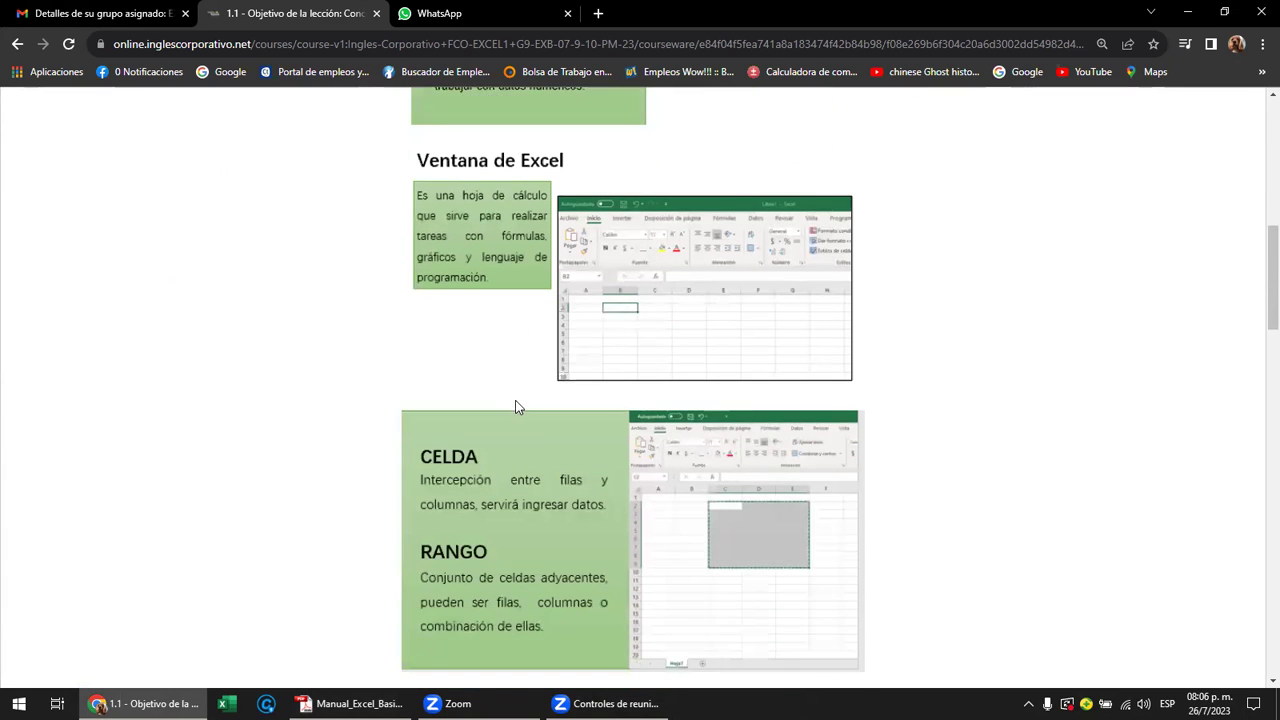
{"action": "scroll", "coordinate": [515, 398], "scroll_direction": "down", "scroll_amount": 1}
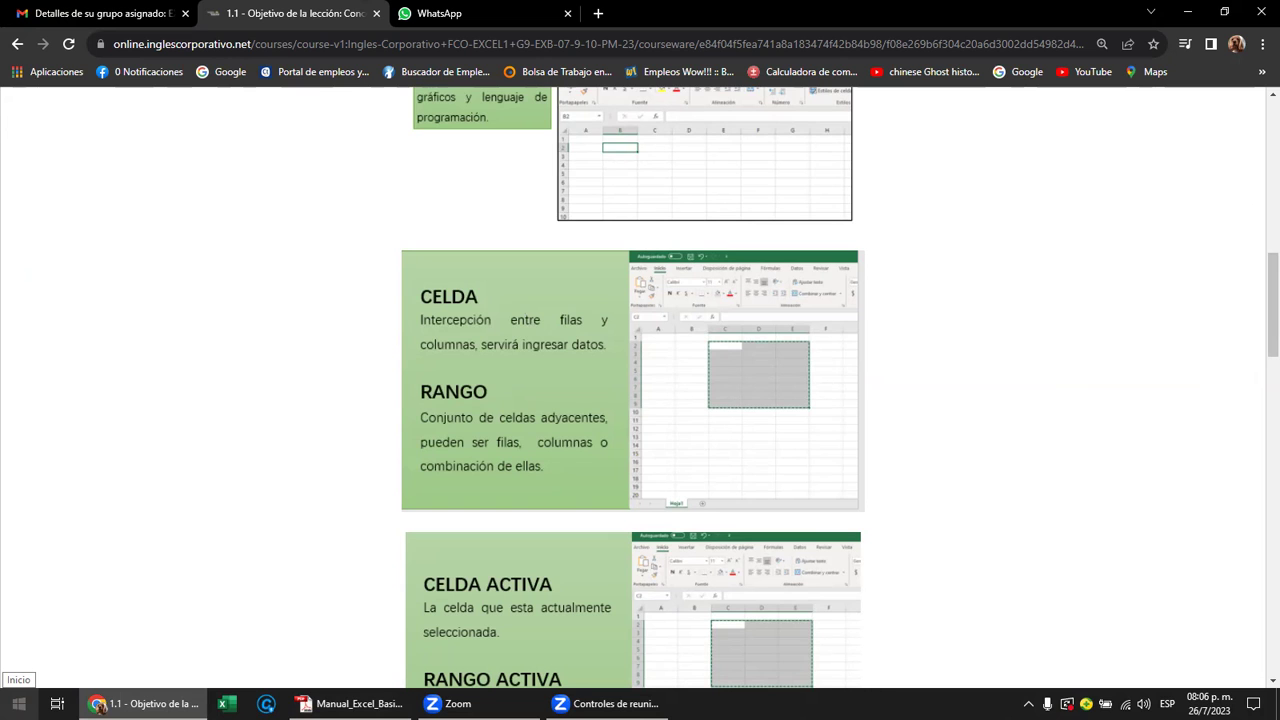
- Launch Excel by entering EXCEL in the Windows Run box
{"action": "key", "text": "super+r"}
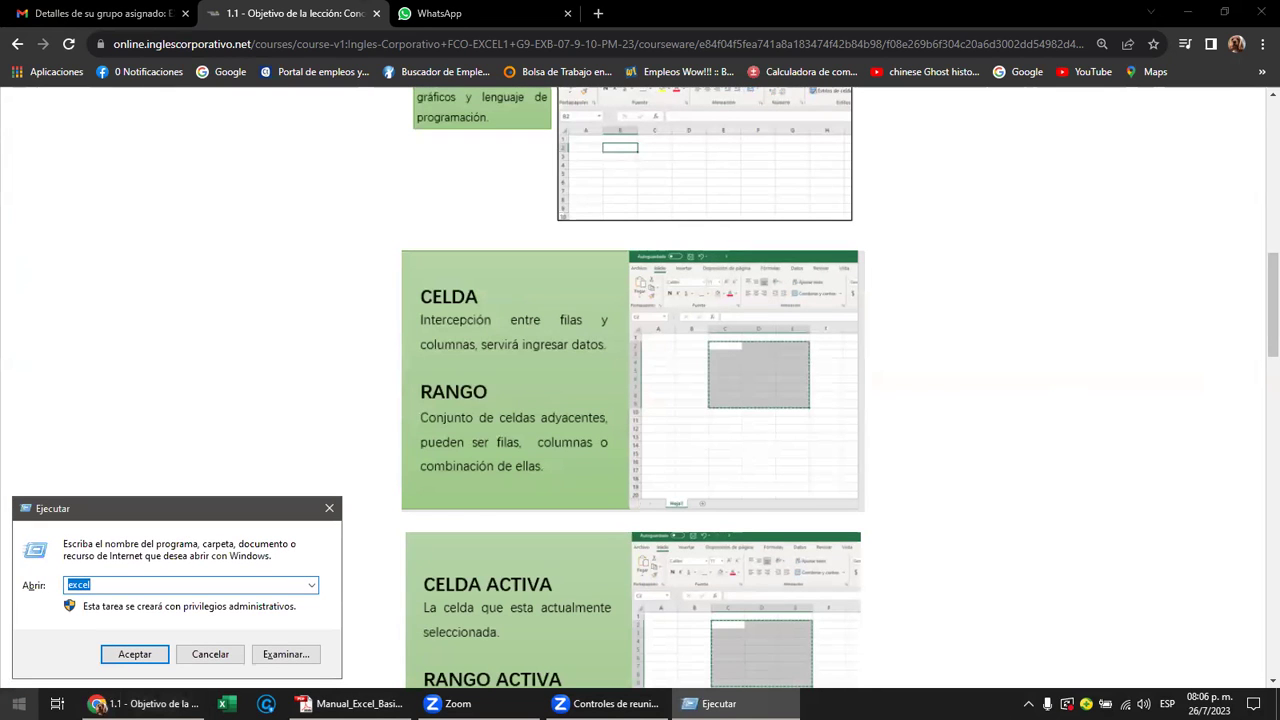
{"action": "type", "text": "EXCEL"}
{"action": "key", "text": "Return"}
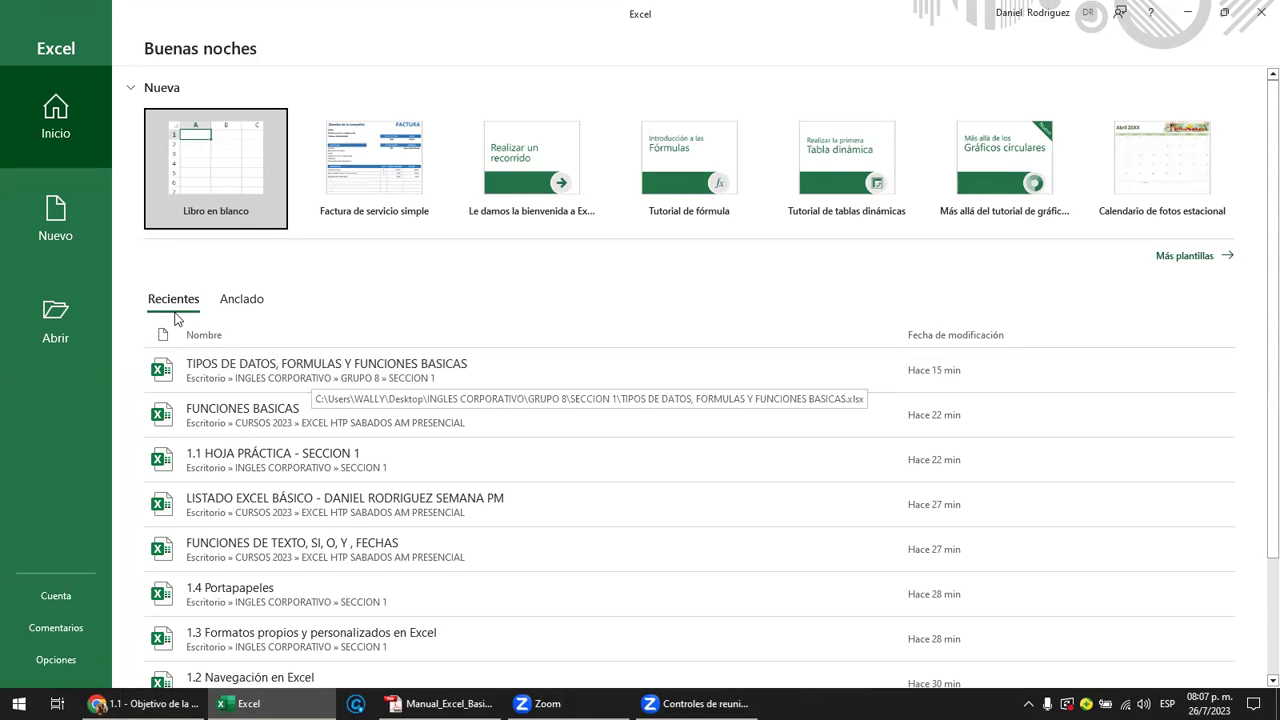
- Try the recent 1.1 HOJA PRÁCTICA workbook, dismiss the not-found error, and go to Archivo > Abrir
{"action": "scroll", "coordinate": [288, 383], "scroll_direction": "down", "scroll_amount": 2}
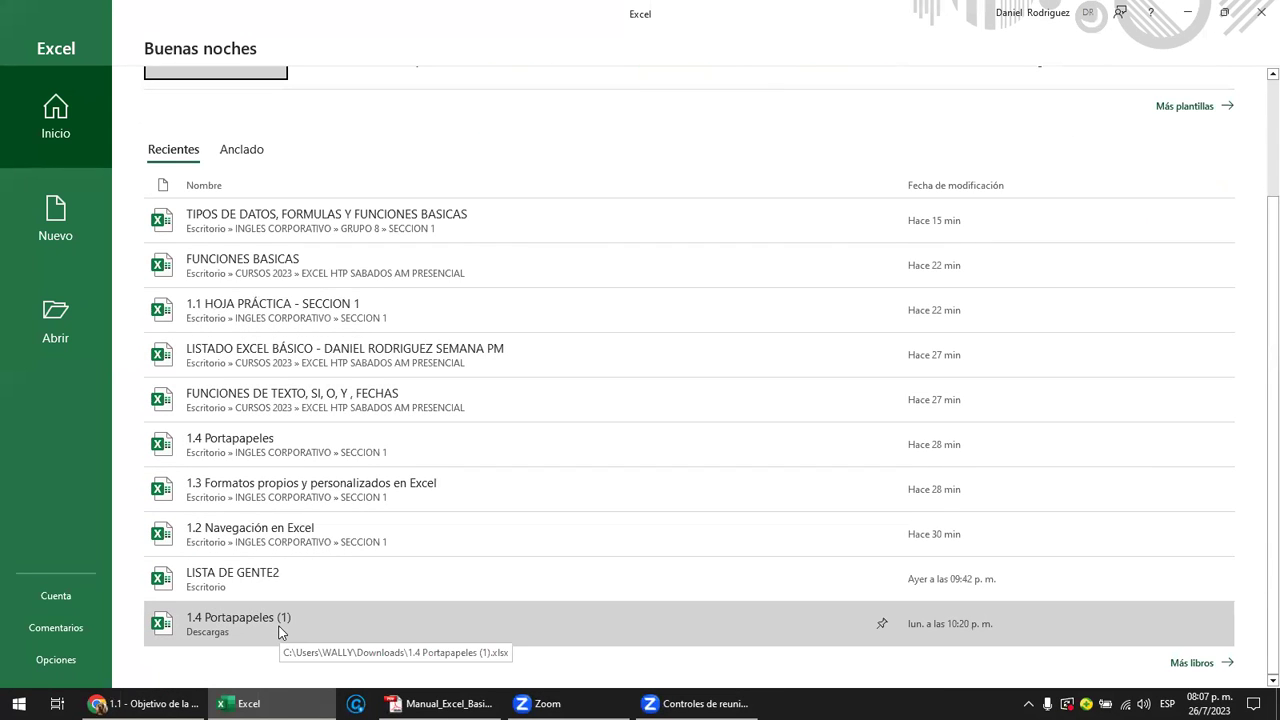
{"action": "scroll", "coordinate": [281, 632], "scroll_direction": "up", "scroll_amount": 2}
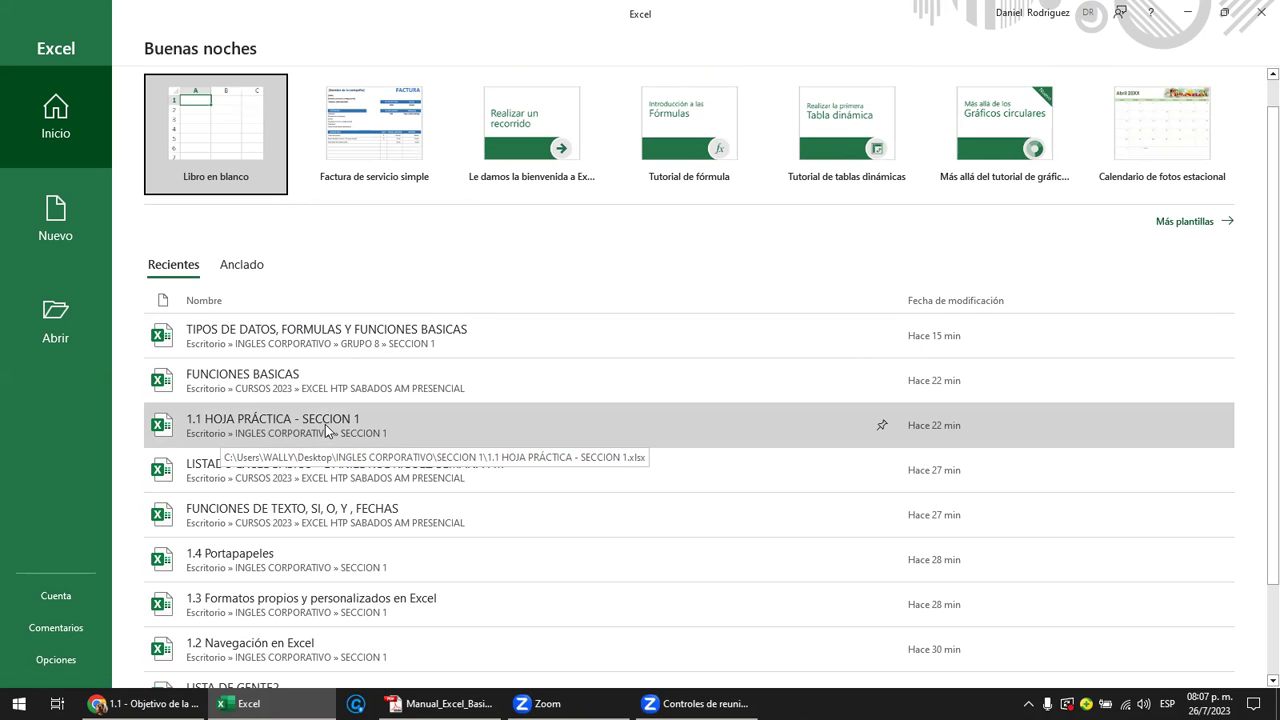
{"action": "left_click", "coordinate": [326, 430]}
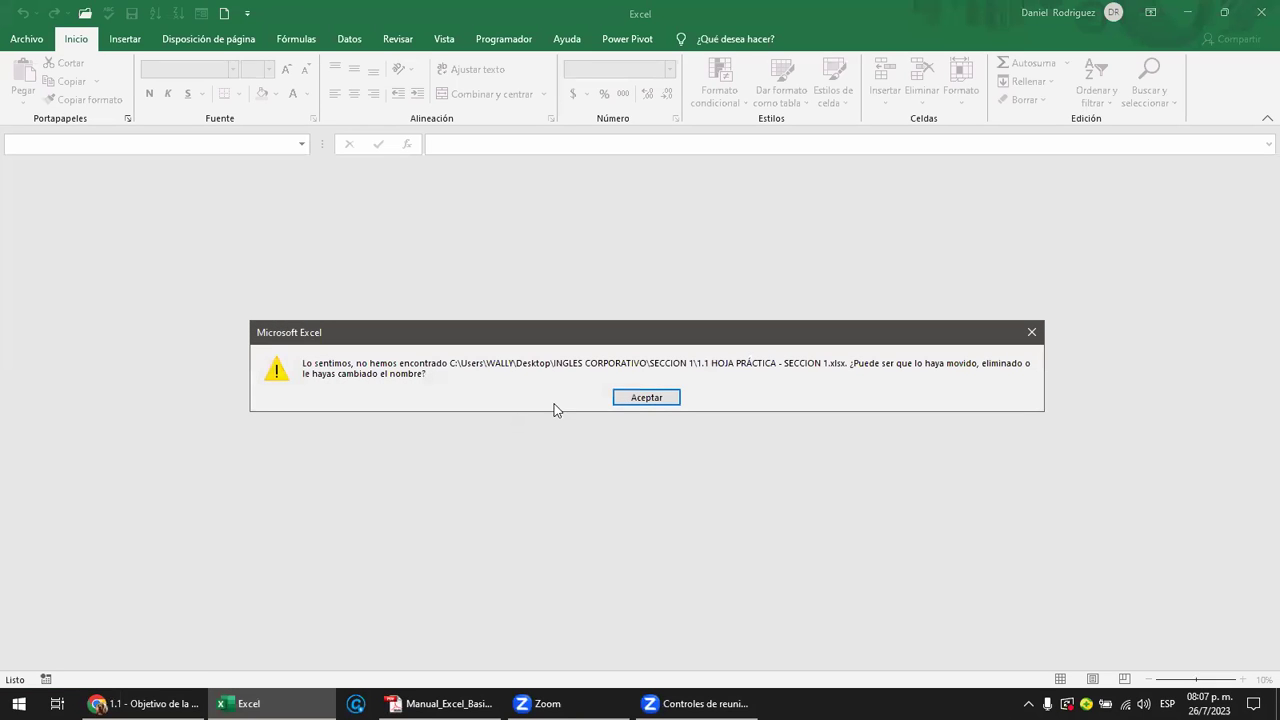
{"action": "left_click", "coordinate": [648, 402]}
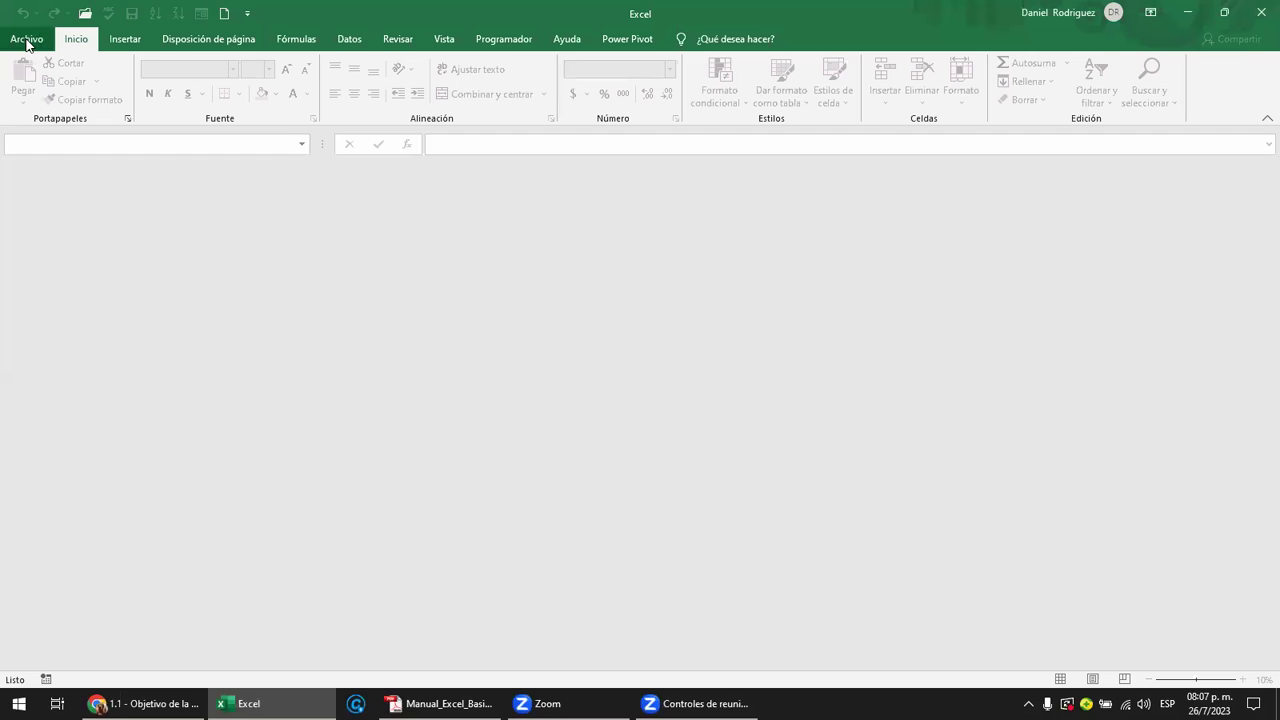
{"action": "left_click", "coordinate": [27, 40]}
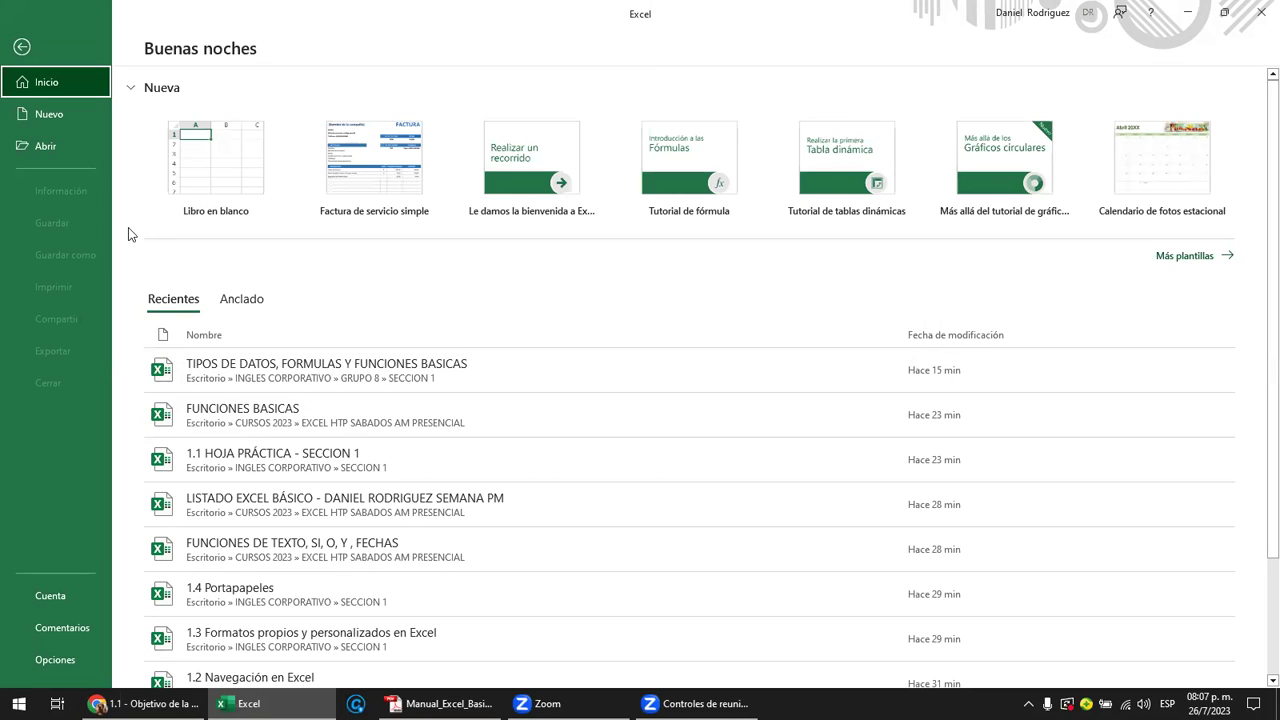
{"action": "left_click", "coordinate": [48, 146]}
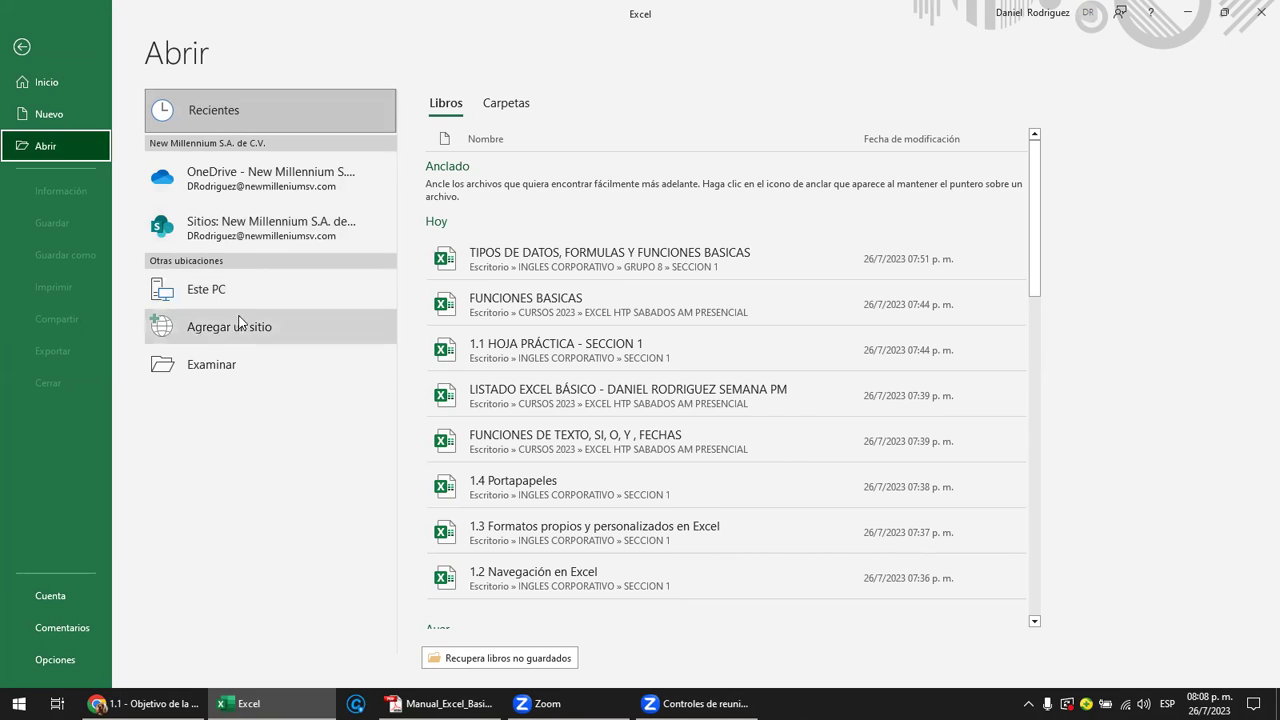
- Browse to the Desktop's INGLES CORPORATIVO > GRUPO 8 > SECCION 1 folder
{"action": "left_click", "coordinate": [223, 370]}
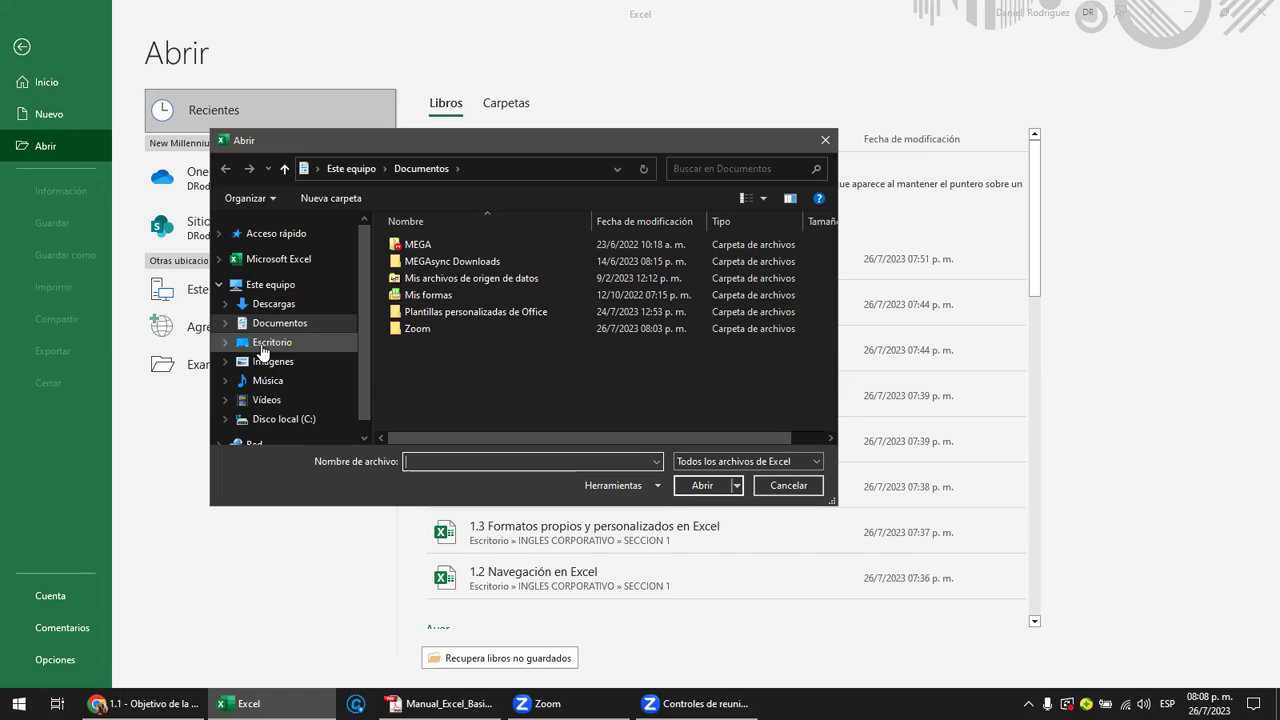
{"action": "left_click", "coordinate": [268, 346]}
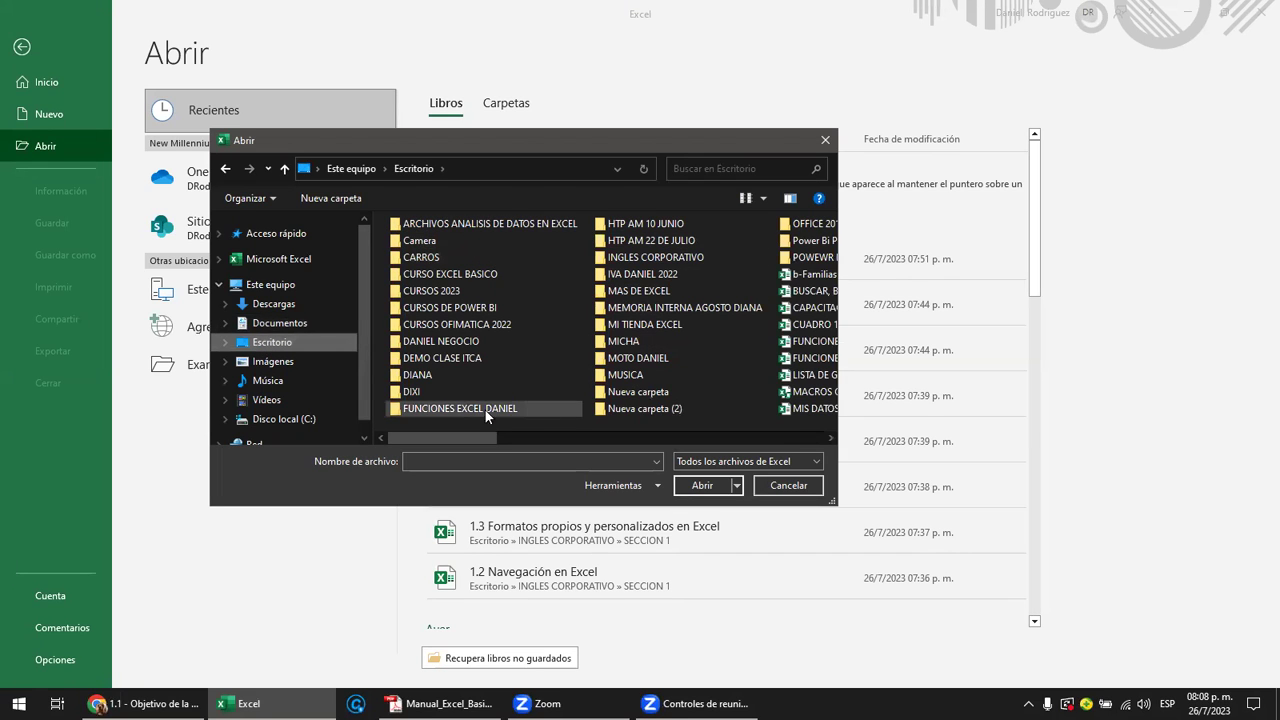
{"action": "left_click", "coordinate": [664, 256]}
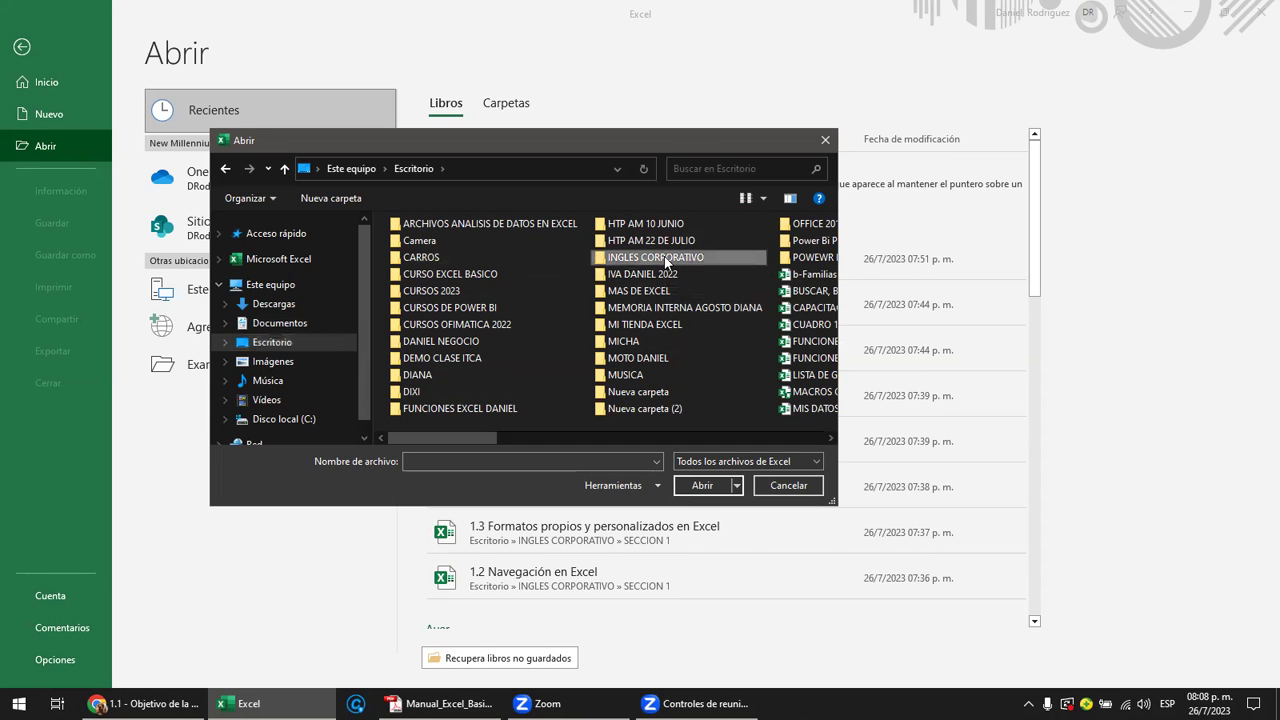
{"action": "double_click", "coordinate": [664, 256]}
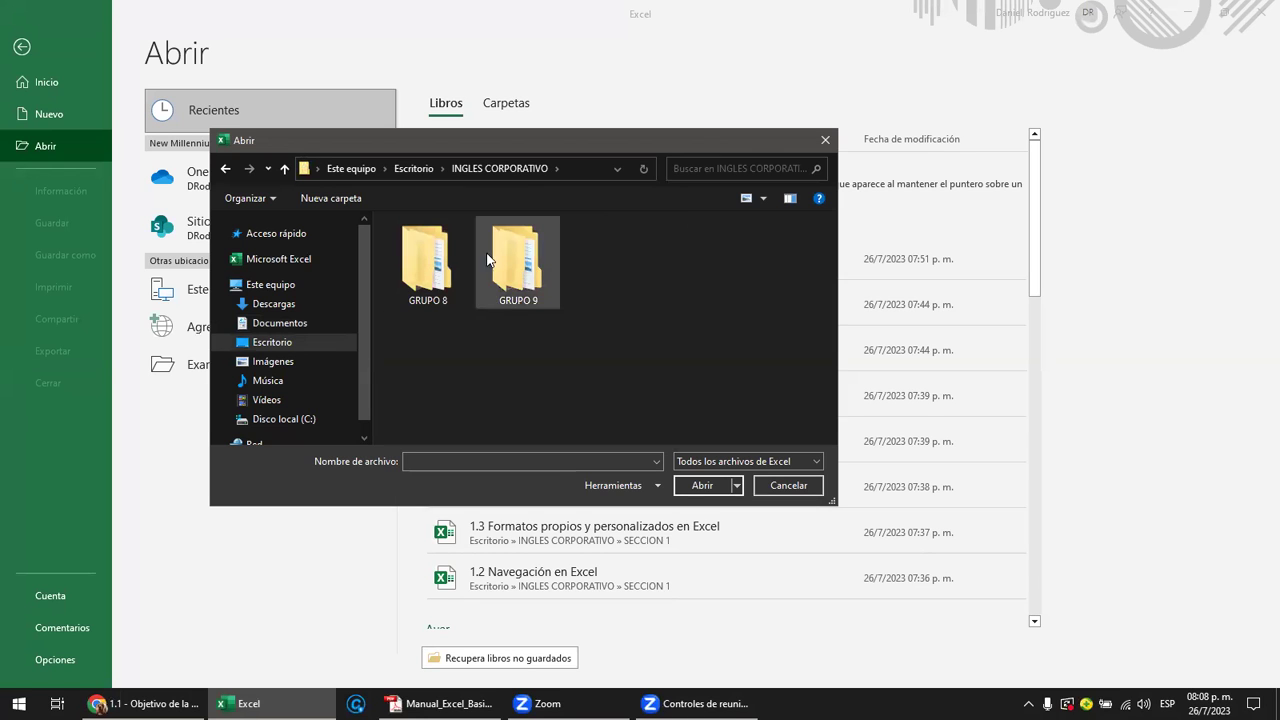
{"action": "double_click", "coordinate": [422, 258]}
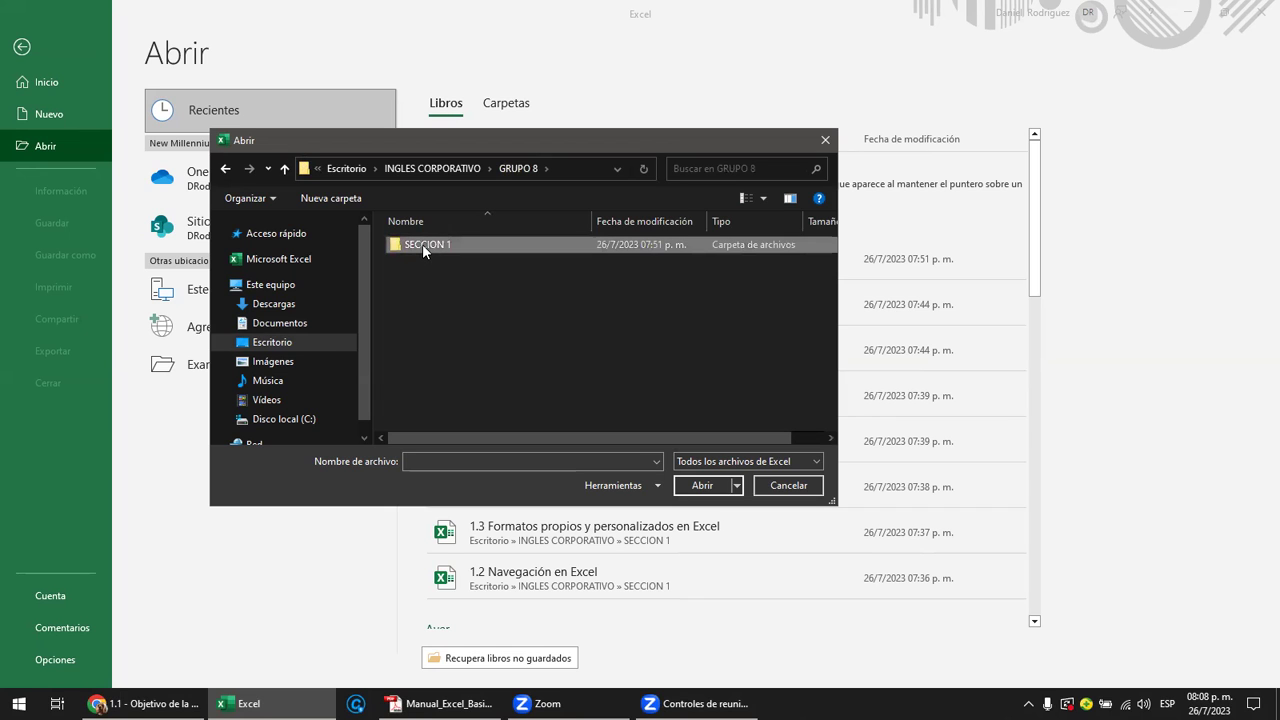
{"action": "double_click", "coordinate": [422, 244]}
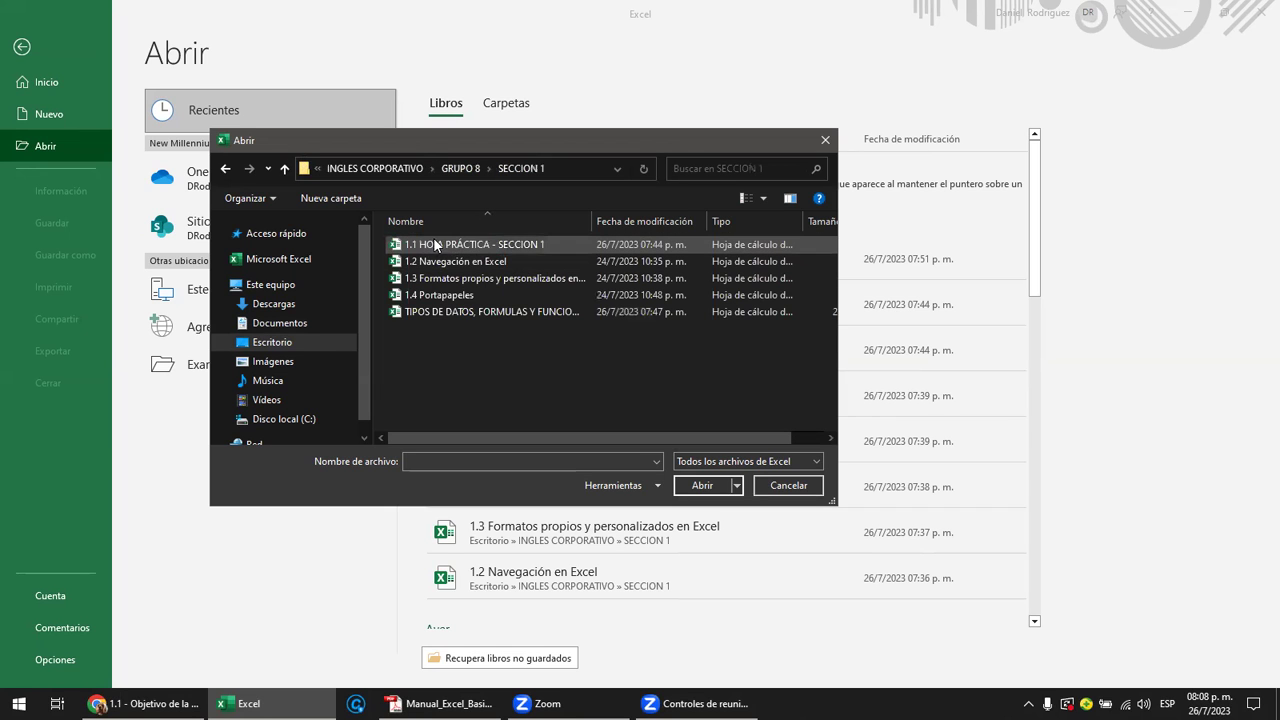
- Select the 1.1 HOJA PRÁCTICA - SECCION 1 workbook and open it
{"action": "left_click_drag", "start_coordinate": [540, 346], "coordinate": [398, 242]}
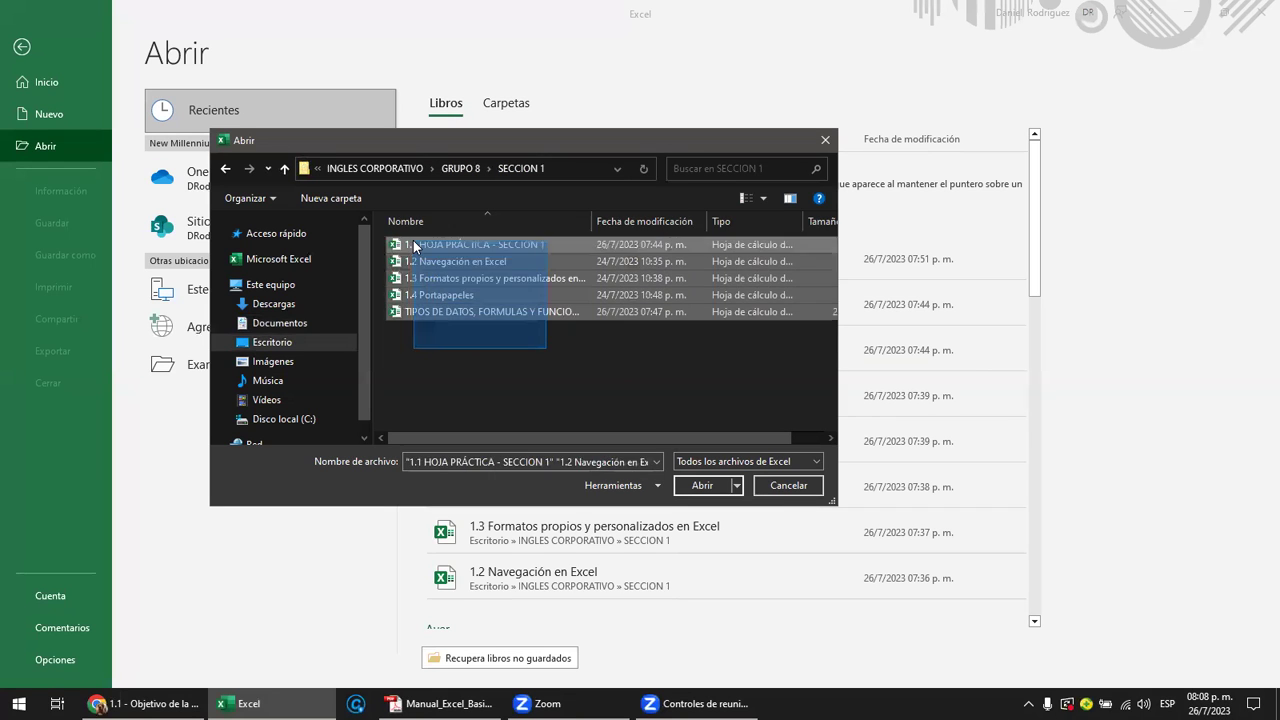
{"action": "left_click", "coordinate": [488, 375]}
{"action": "left_click", "coordinate": [470, 250]}
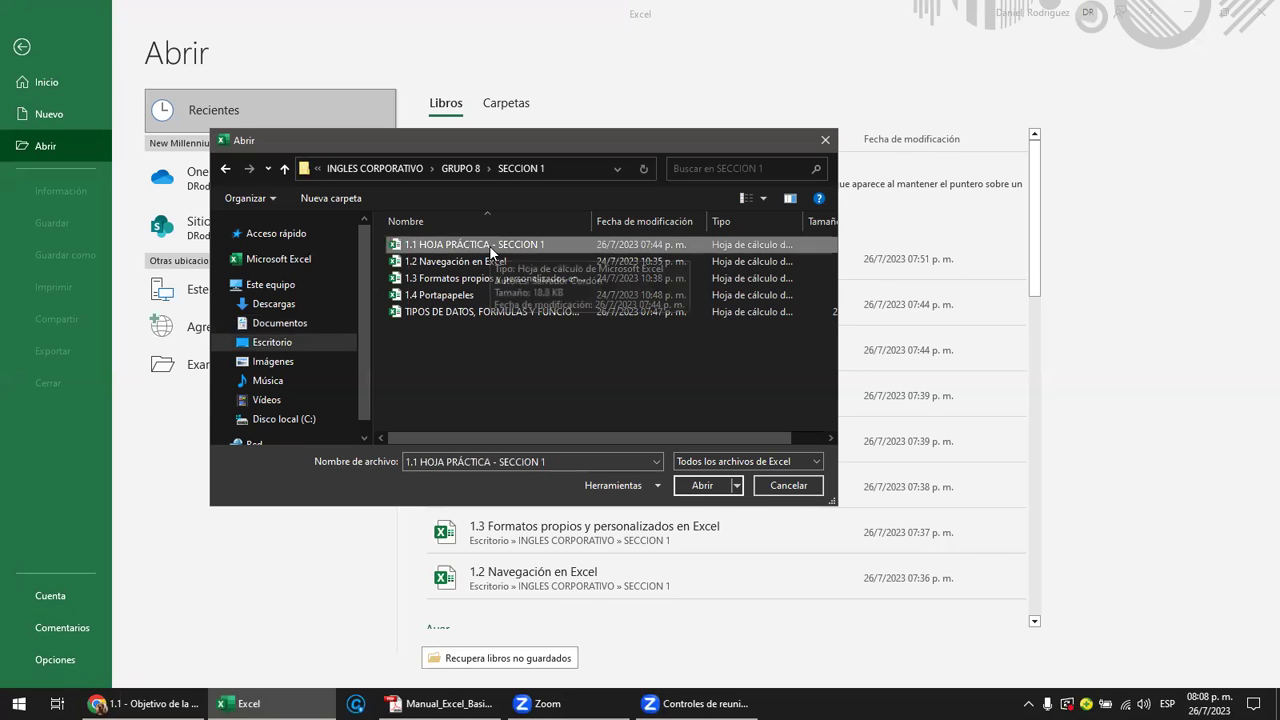
{"action": "left_click", "coordinate": [701, 487]}
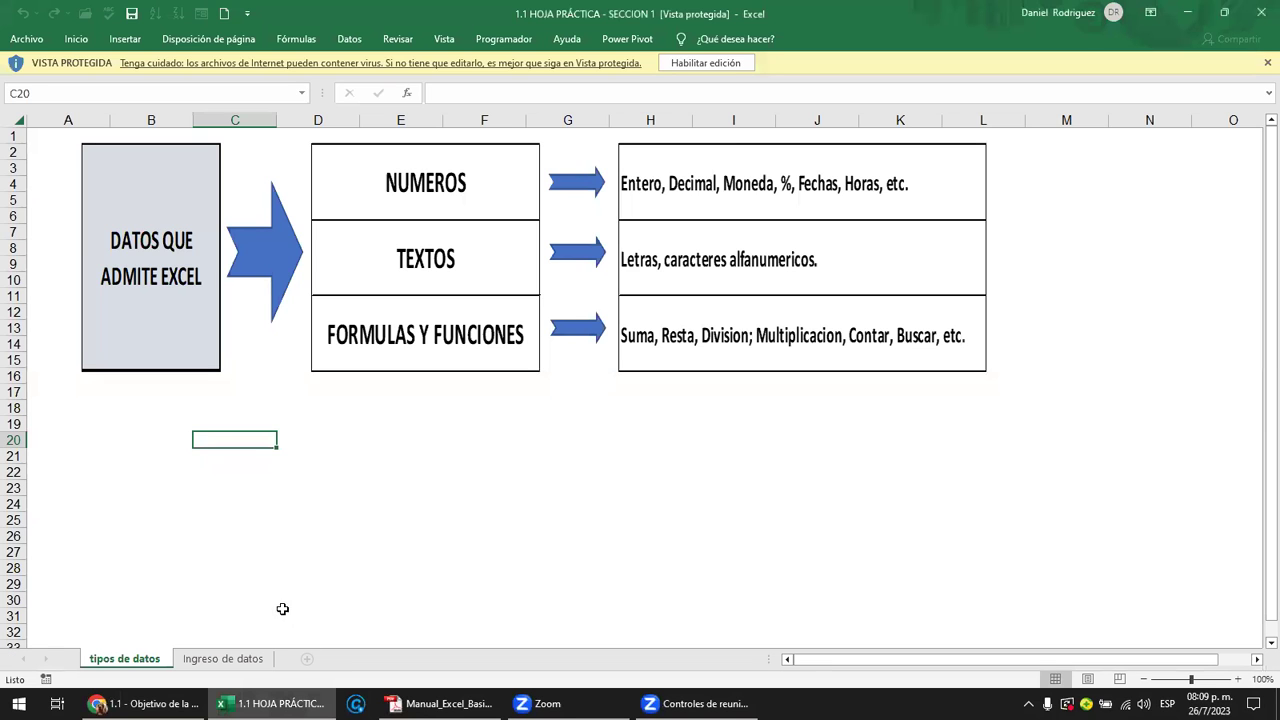
- Enable editing and linked content, switching to the Ingreso de datos sheet
{"action": "left_click", "coordinate": [705, 64]}
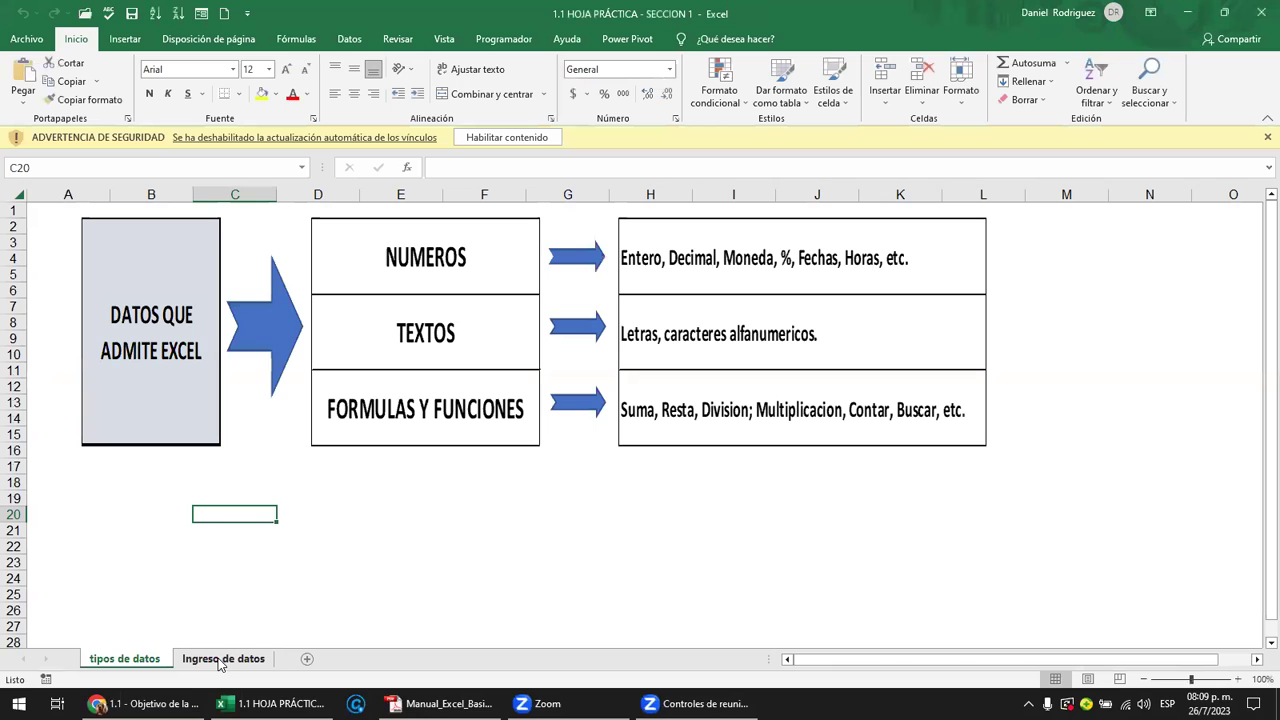
{"action": "left_click", "coordinate": [220, 662]}
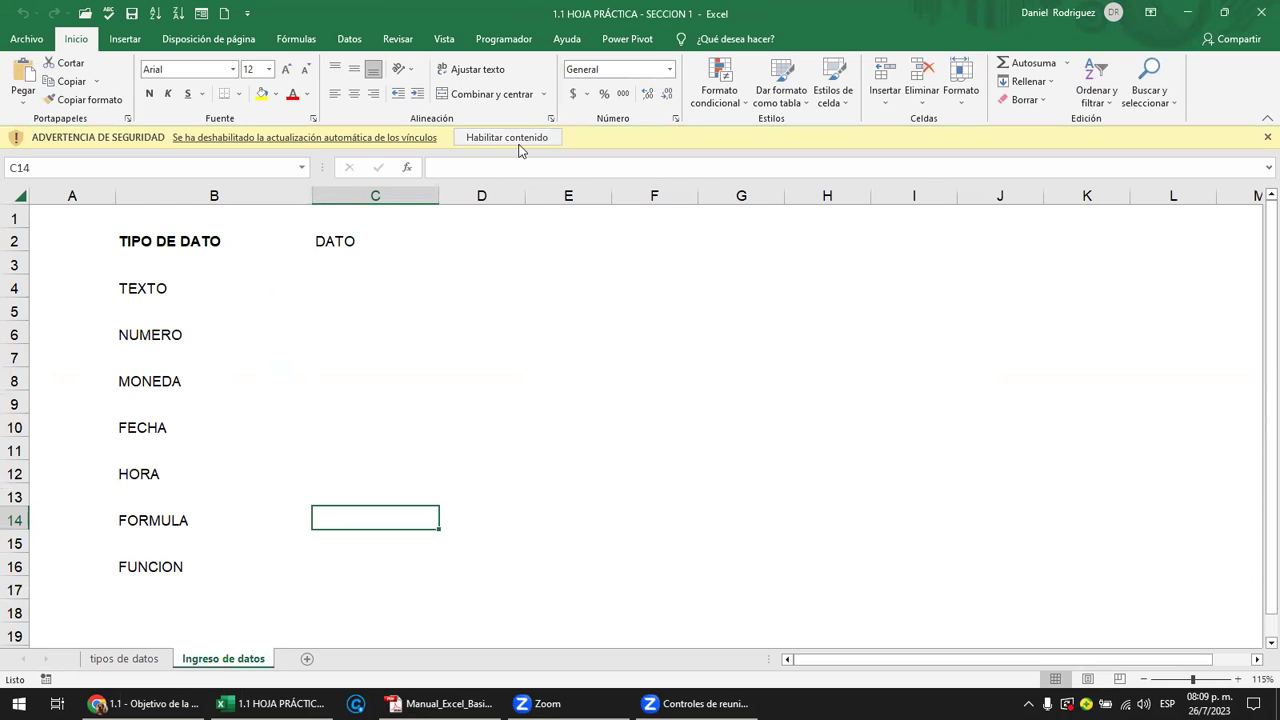
{"action": "left_click", "coordinate": [519, 140]}
{"action": "left_click", "coordinate": [592, 400]}
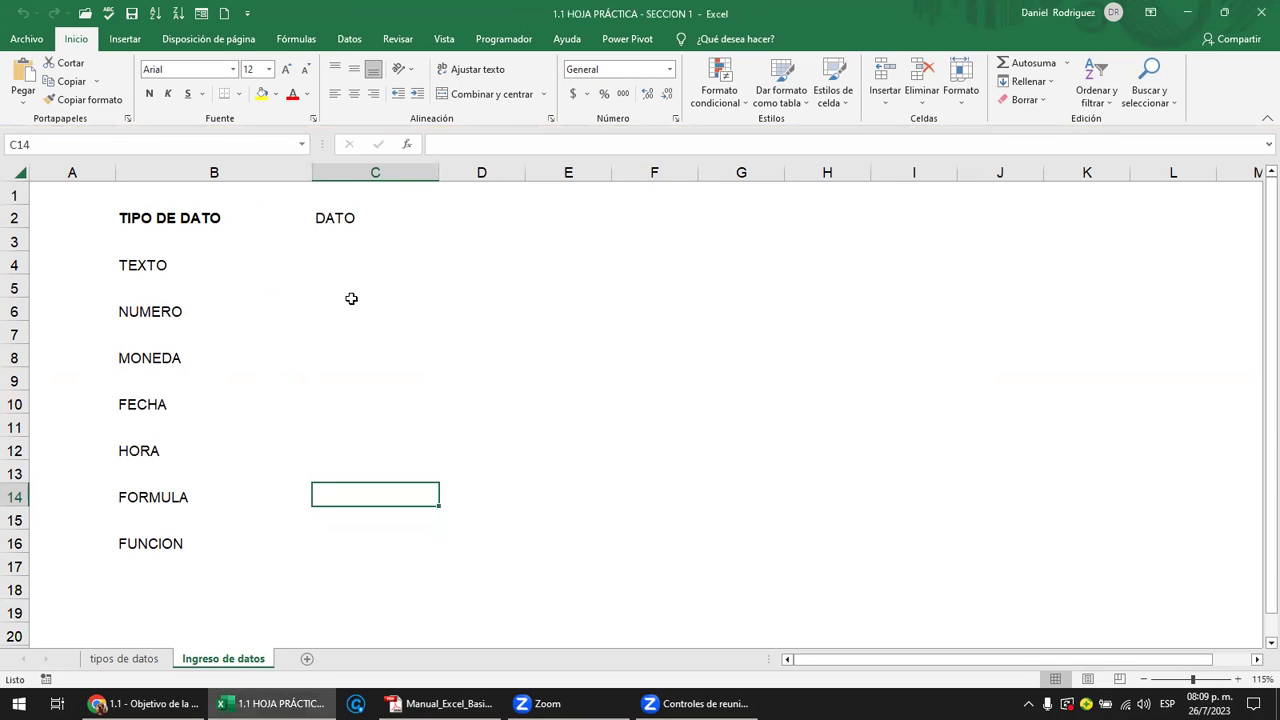
- Select cells C4, B4, the B2:C14 list range and C16, then open the File view
{"action": "left_click", "coordinate": [322, 265]}
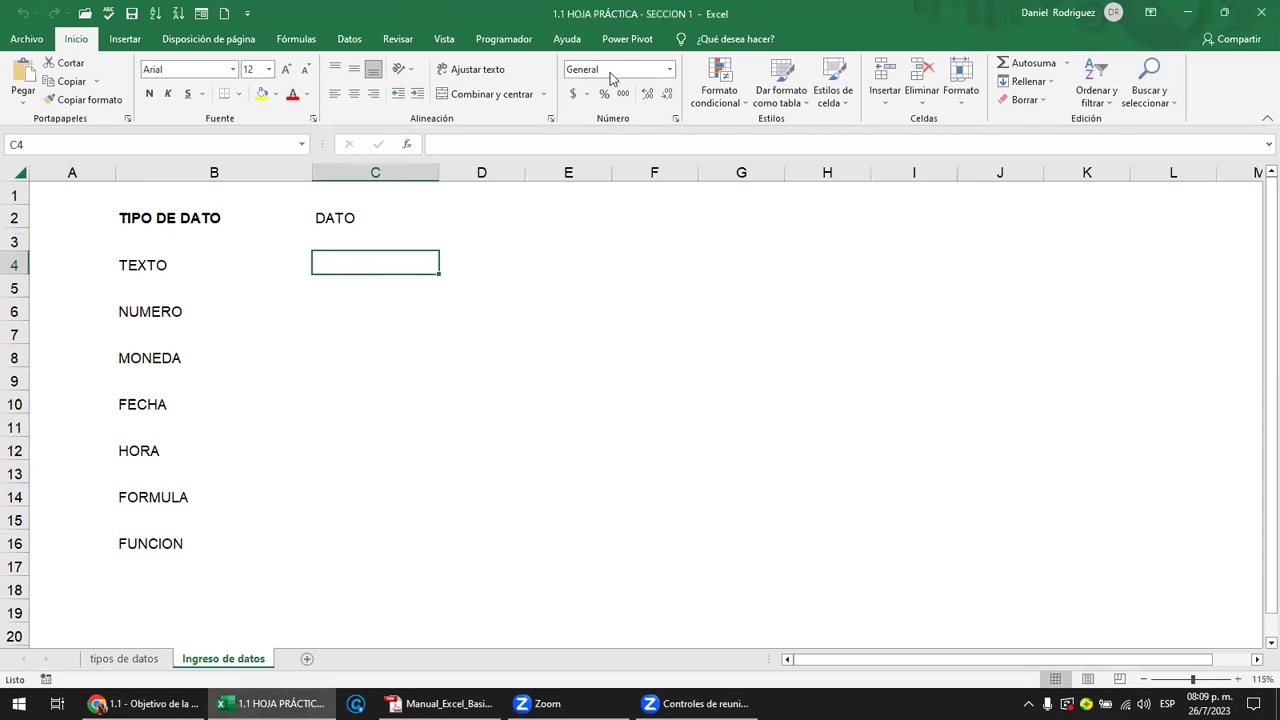
{"action": "left_click", "coordinate": [328, 274]}
{"action": "left_click", "coordinate": [140, 276]}
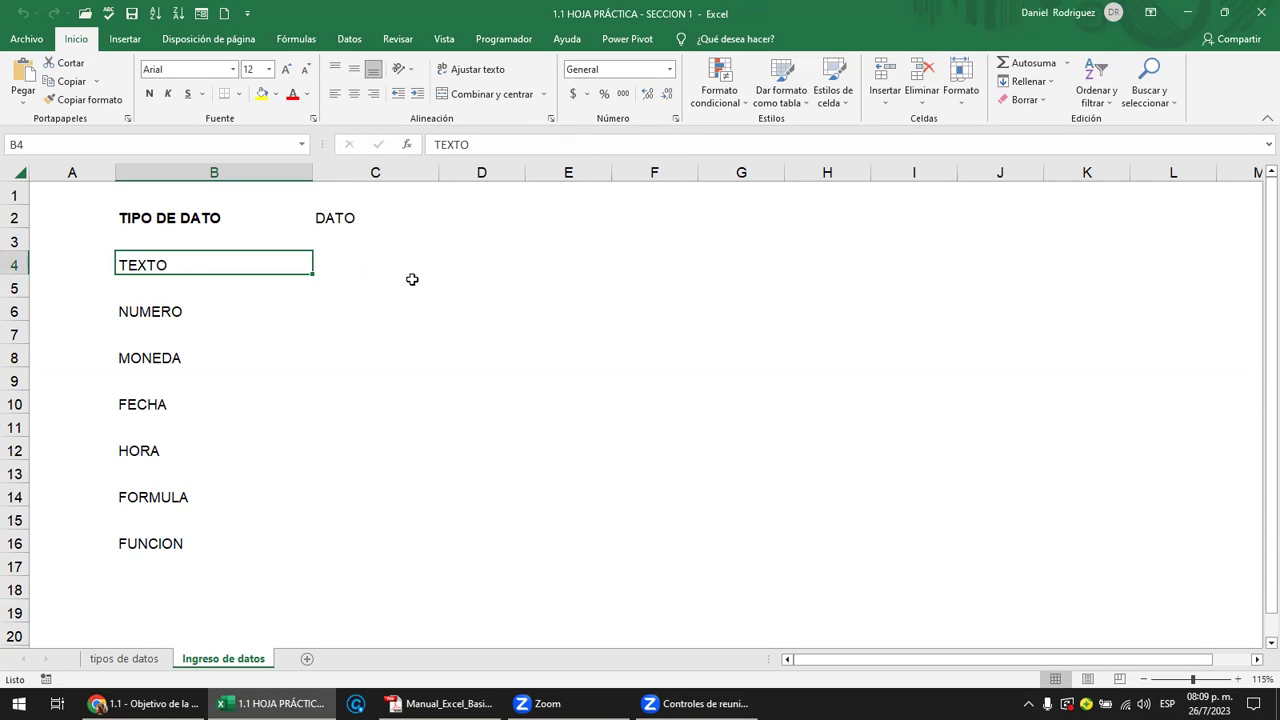
{"action": "left_click", "coordinate": [335, 265]}
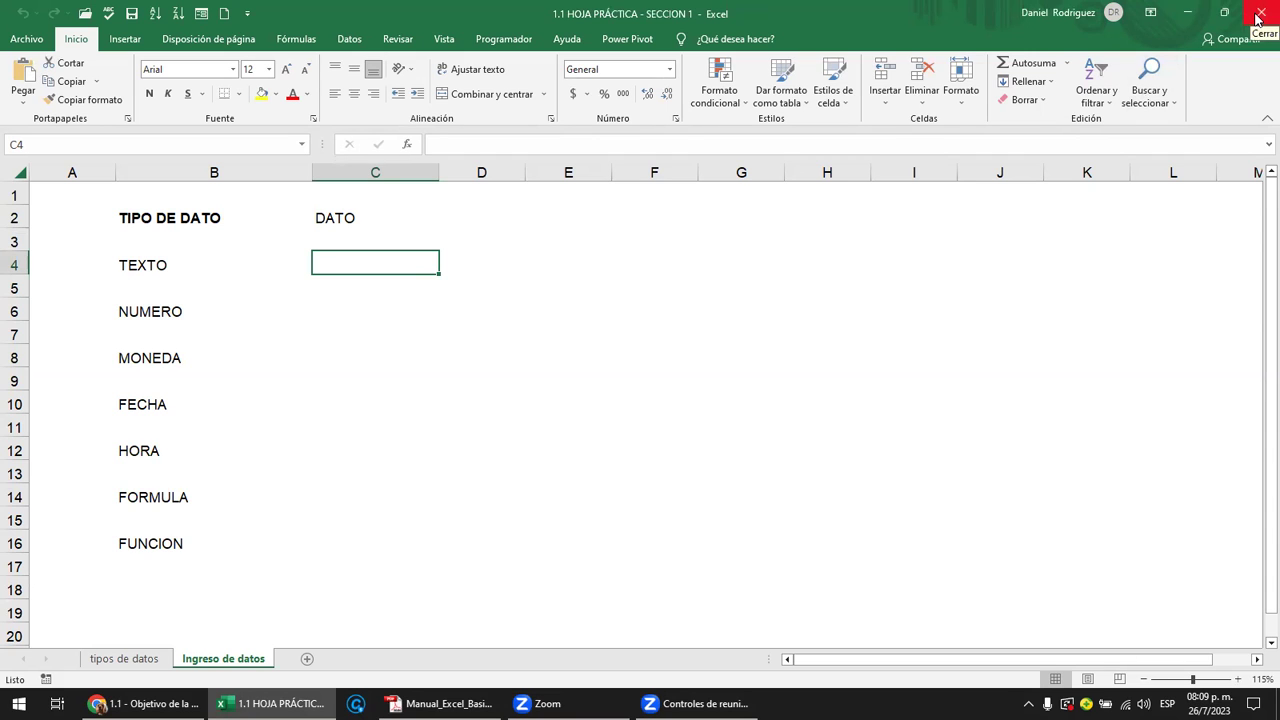
{"action": "left_click", "coordinate": [203, 217]}
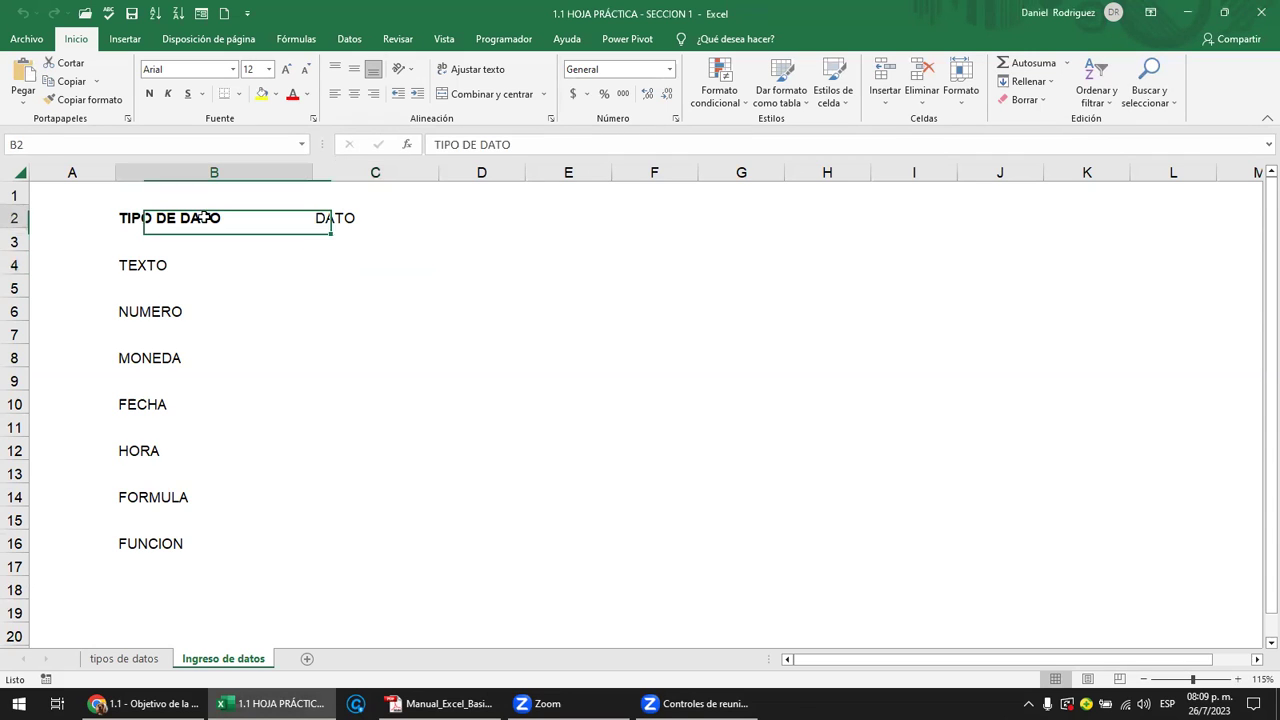
{"action": "left_click_drag", "start_coordinate": [203, 217], "coordinate": [350, 505]}
{"action": "left_click", "coordinate": [326, 540]}
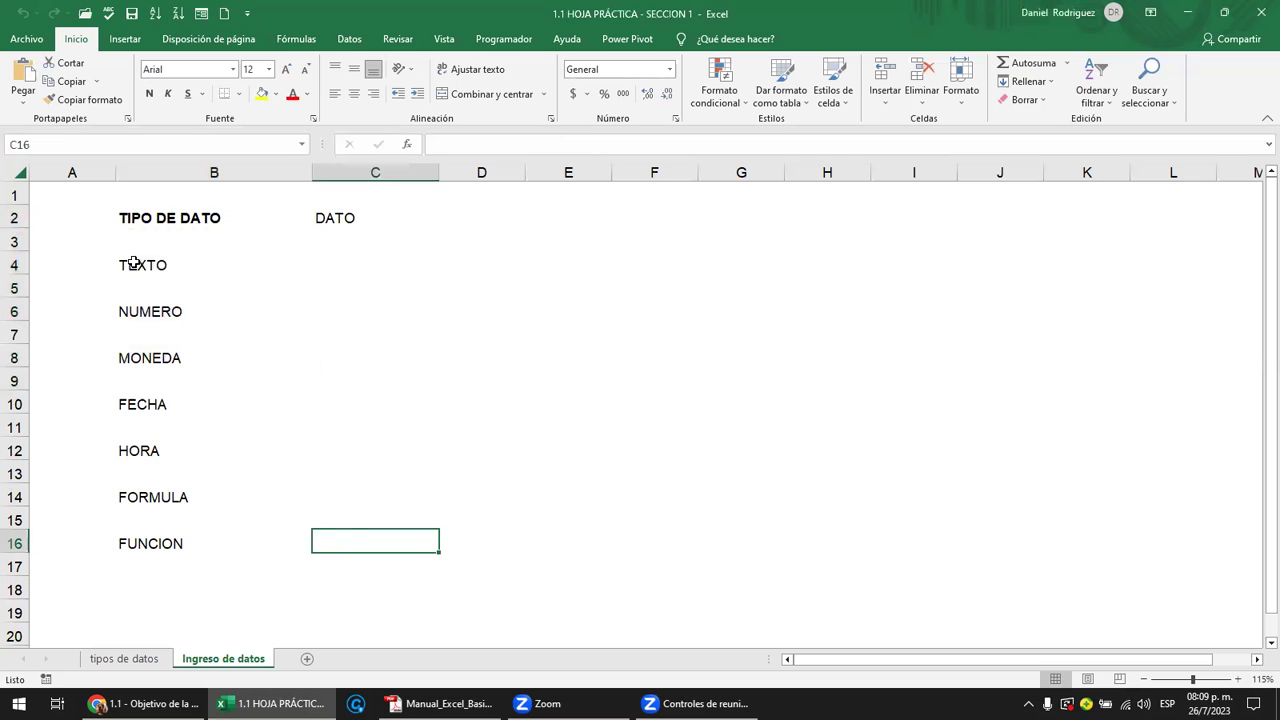
{"action": "left_click", "coordinate": [30, 40]}
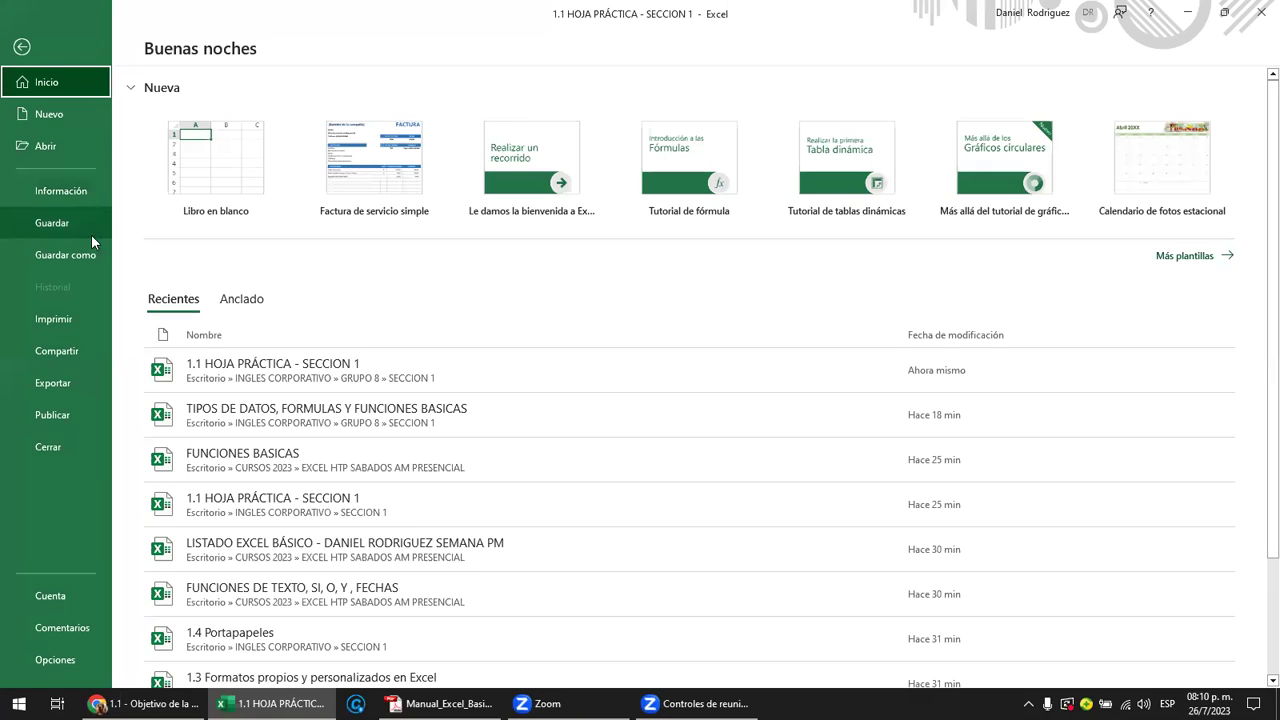
- Close the practice workbook choosing No guardar, then reopen the File backstage
{"action": "left_click", "coordinate": [55, 447]}
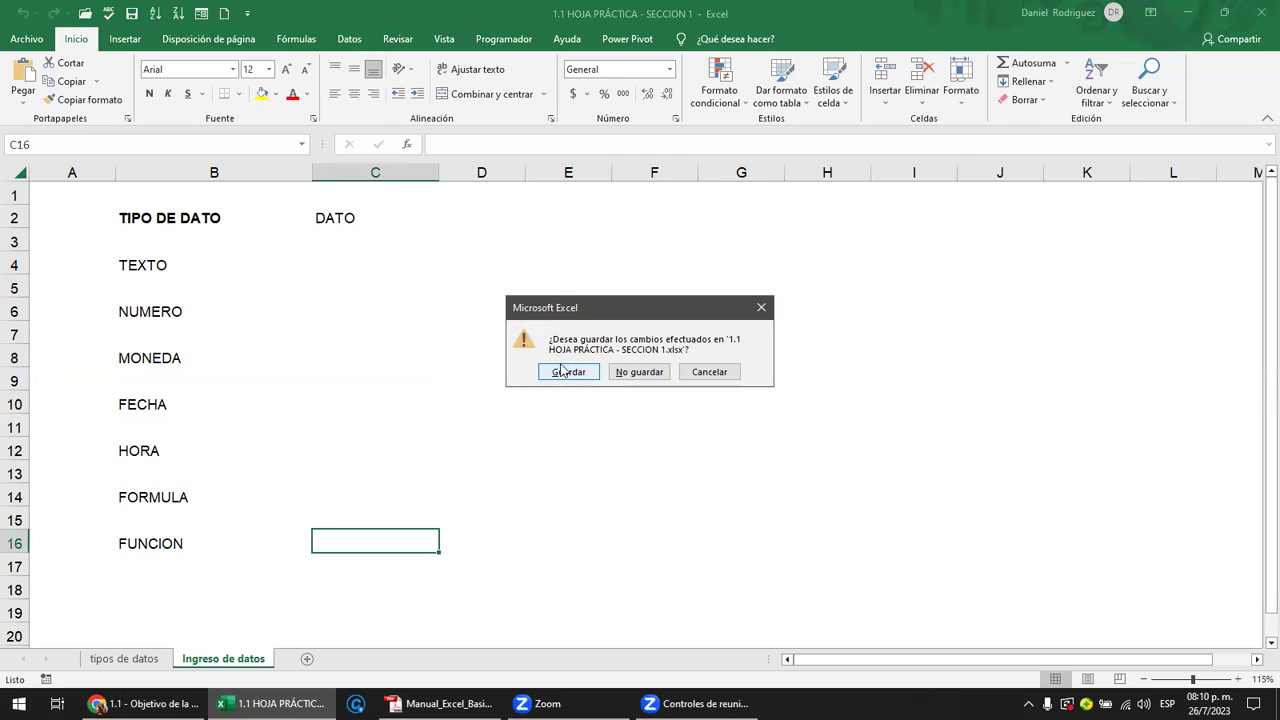
{"action": "left_click", "coordinate": [644, 374]}
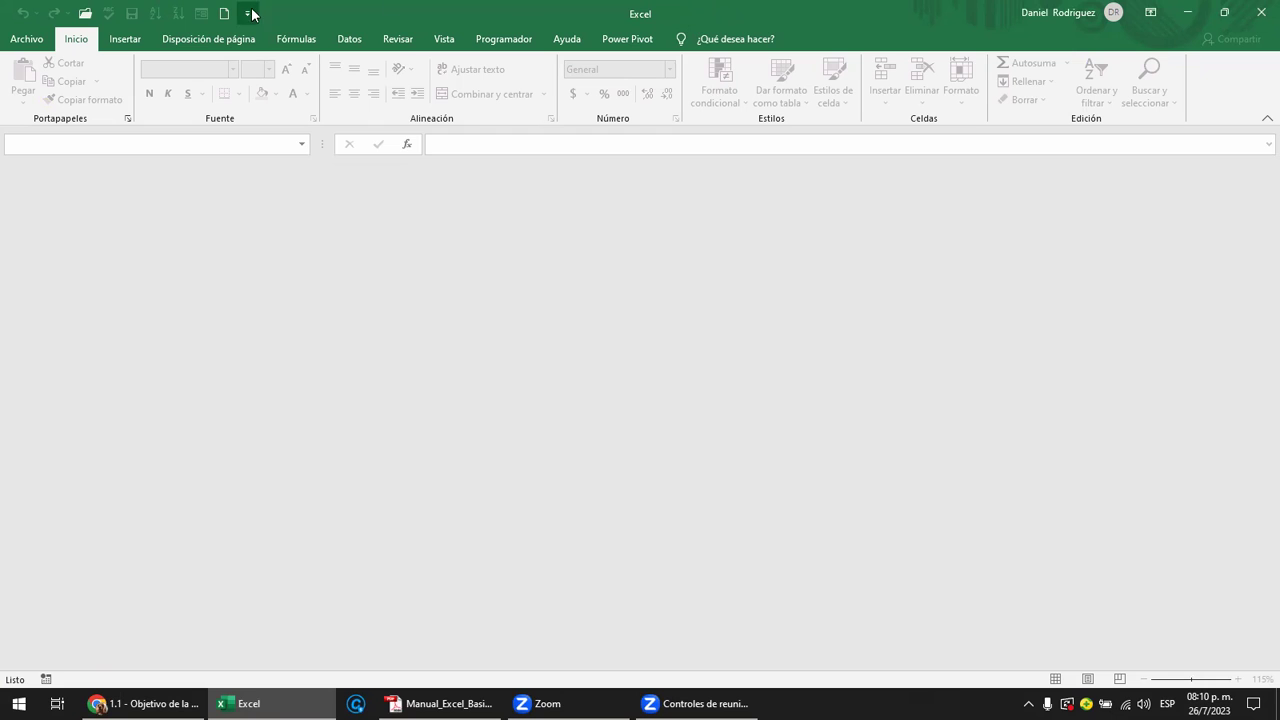
{"action": "left_click", "coordinate": [25, 40]}
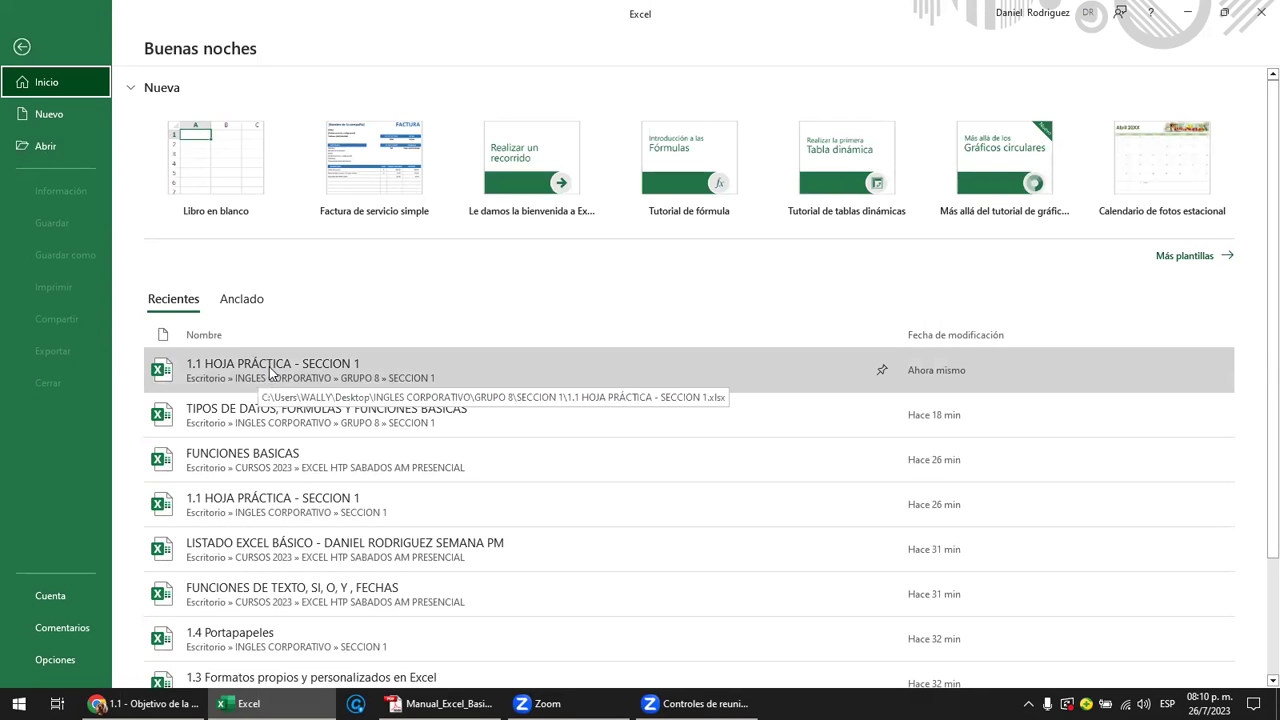
- Reopen 1.1 HOJA PRÁCTICA - SECCION 1 from Recientes and dismiss the external-links warning
{"action": "left_click", "coordinate": [271, 372]}
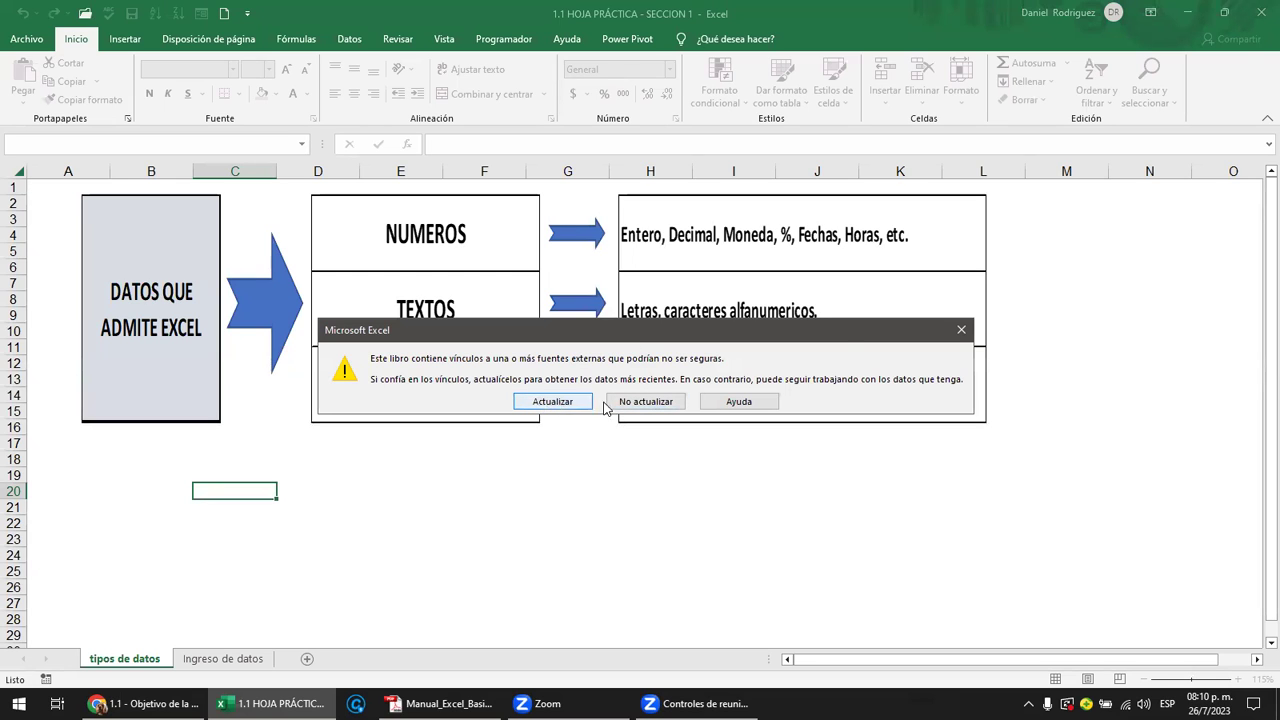
{"action": "left_click", "coordinate": [963, 331]}
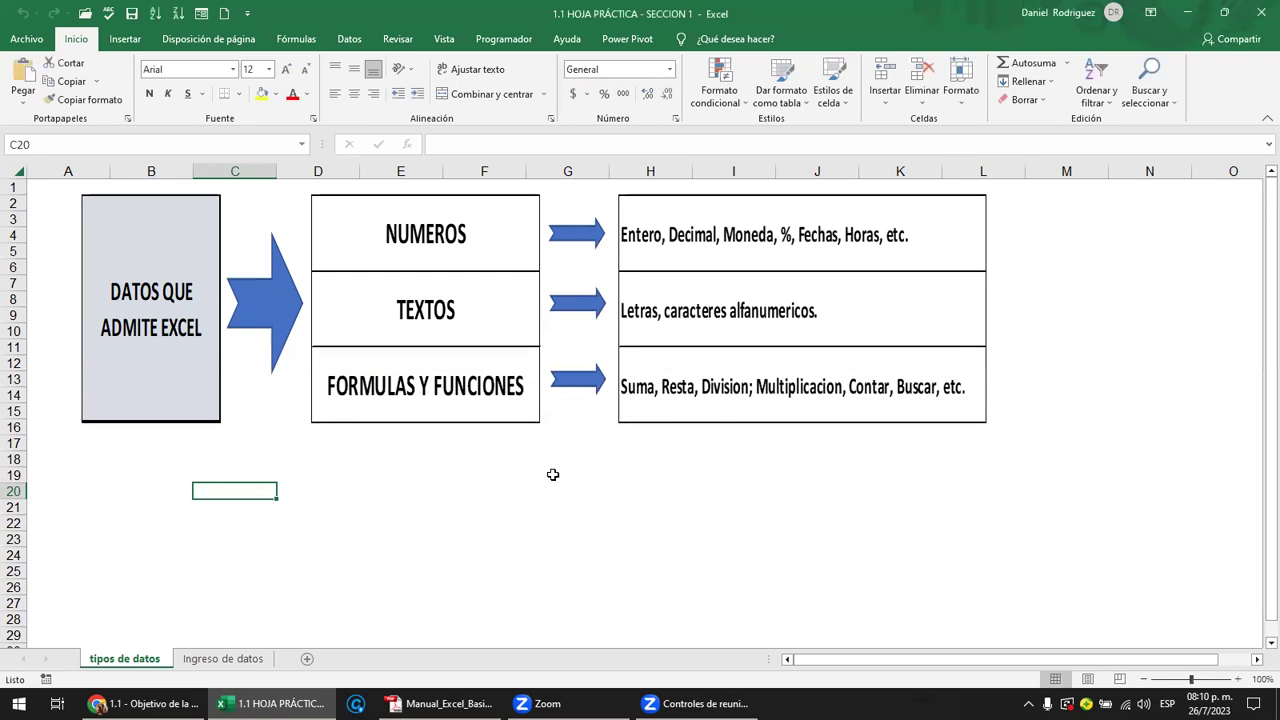
- Drag the Ingreso de datos tab before tipos de datos, select C11, then return to Chrome
{"action": "left_click", "coordinate": [234, 664]}
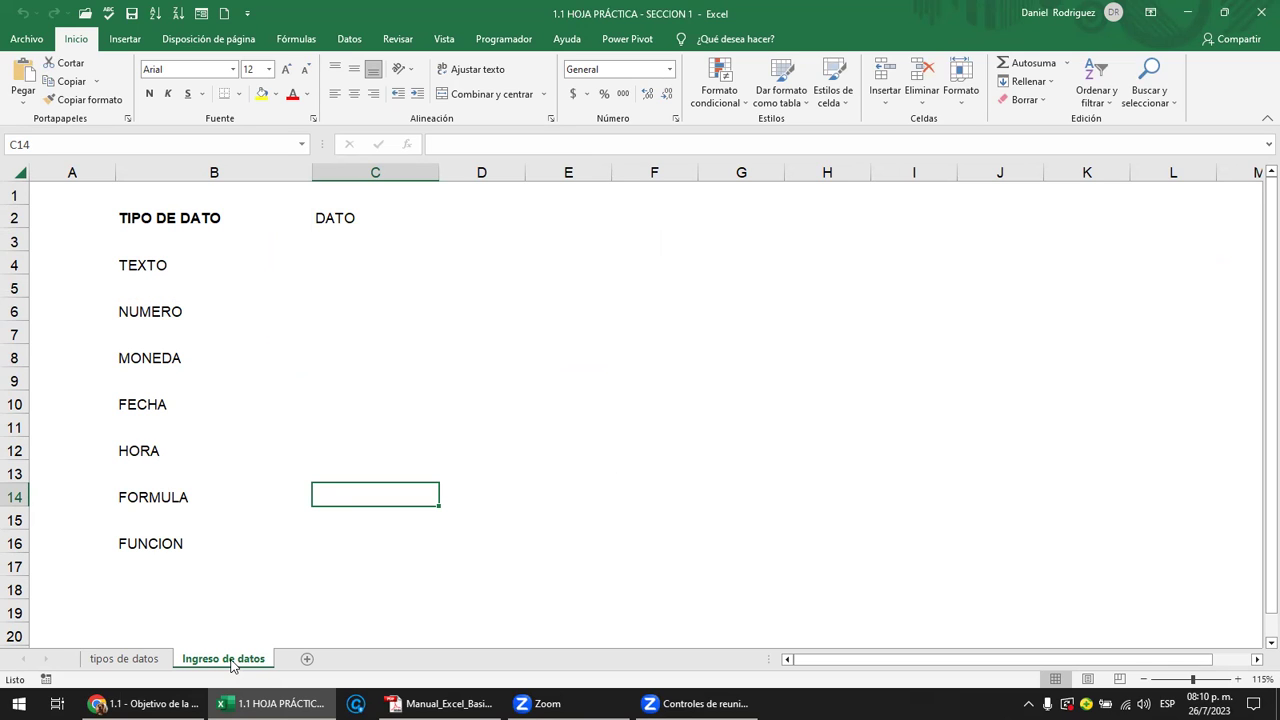
{"action": "left_click_drag", "start_coordinate": [231, 660], "coordinate": [150, 660]}
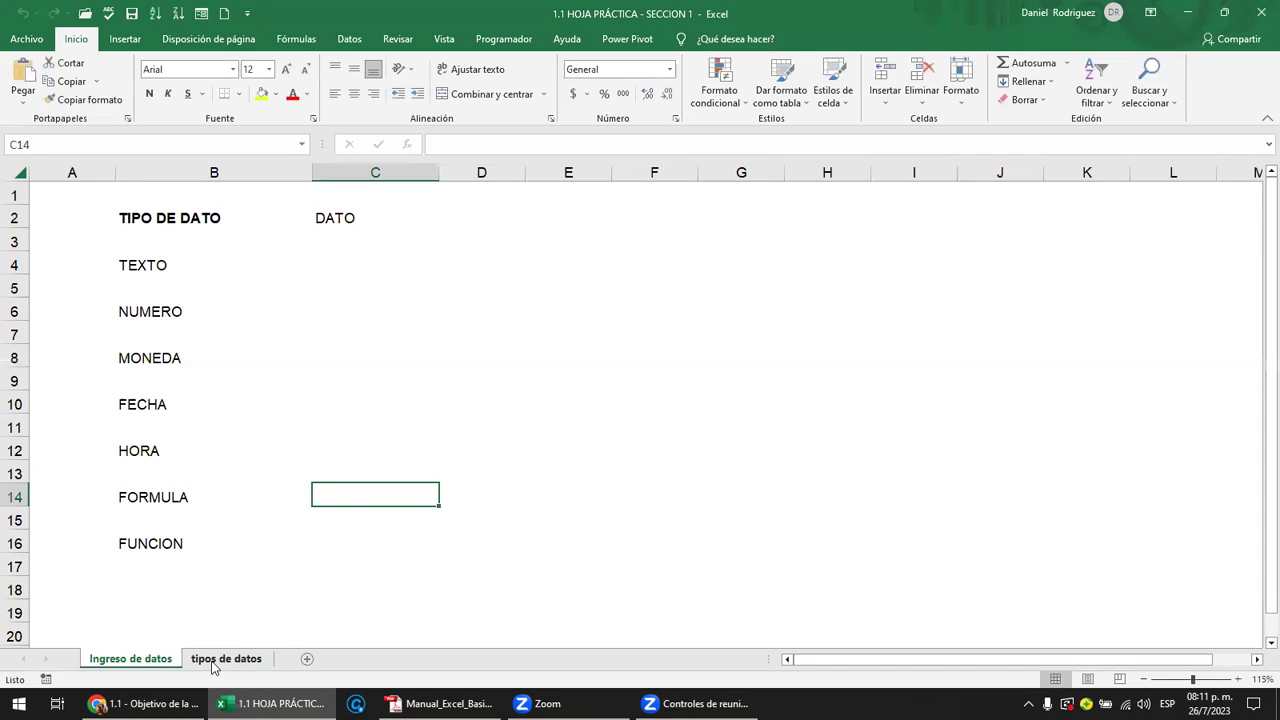
{"action": "left_click", "coordinate": [393, 420]}
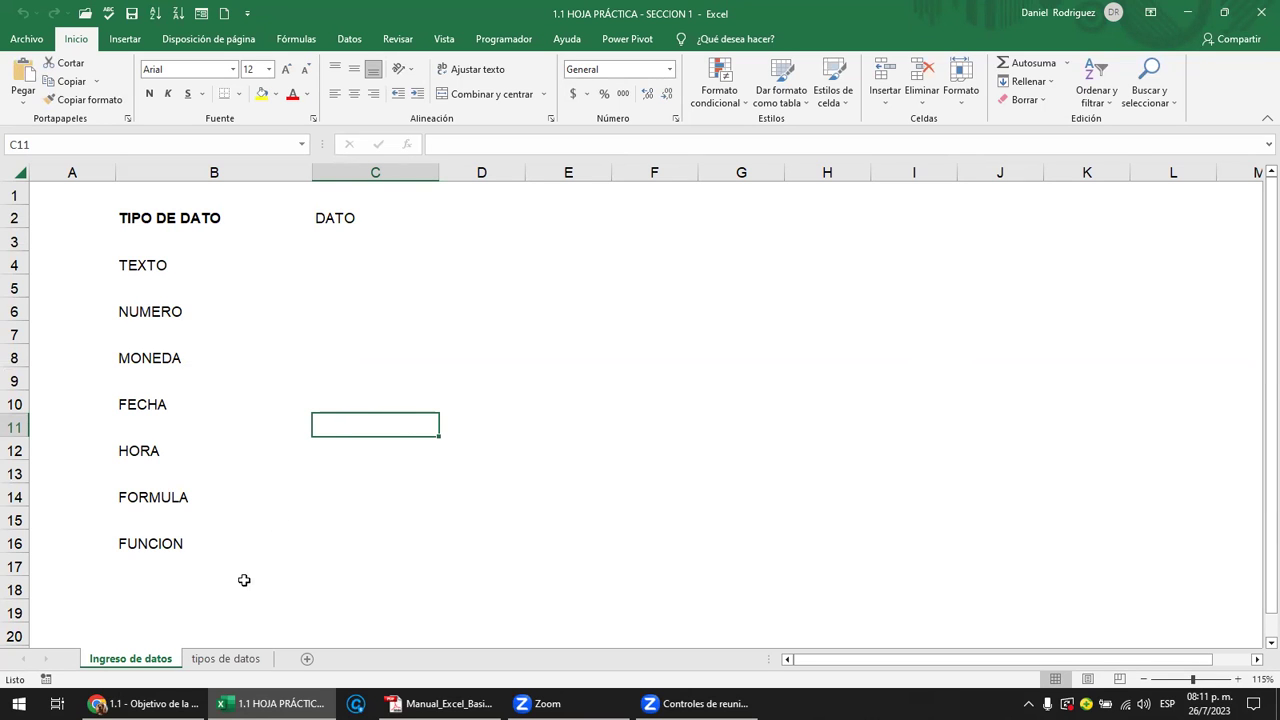
{"action": "left_click", "coordinate": [145, 703]}
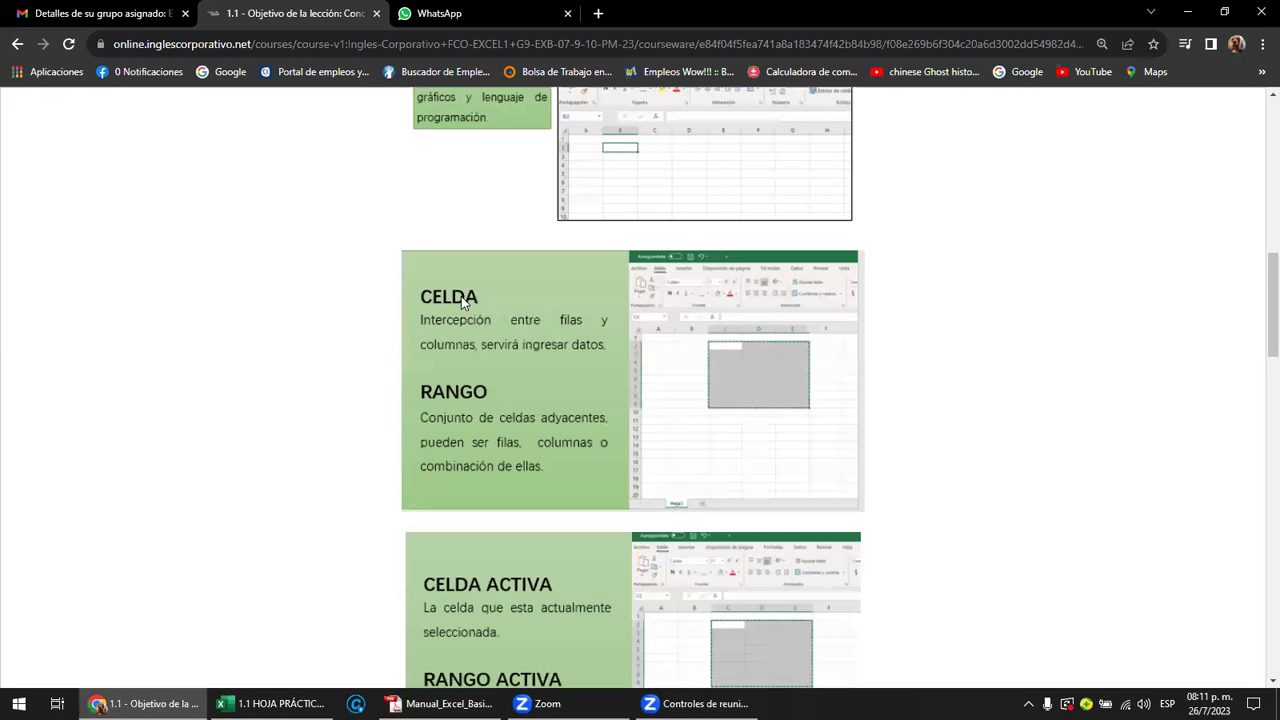
- Scroll the course page to the CELDA ACTIVA card, then switch back to the Excel workbook
{"action": "scroll", "coordinate": [464, 294], "scroll_direction": "down", "scroll_amount": 1}
{"action": "scroll", "coordinate": [464, 300], "scroll_direction": "down", "scroll_amount": 1}
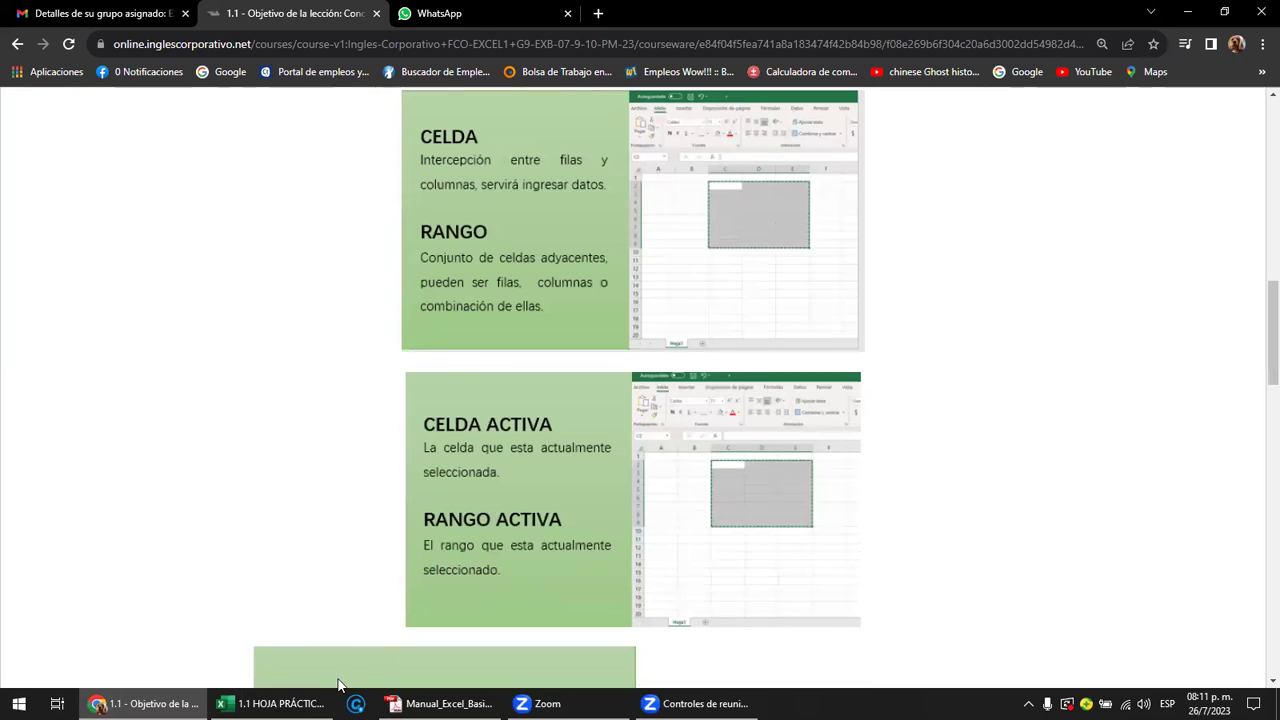
{"action": "left_click", "coordinate": [275, 703]}
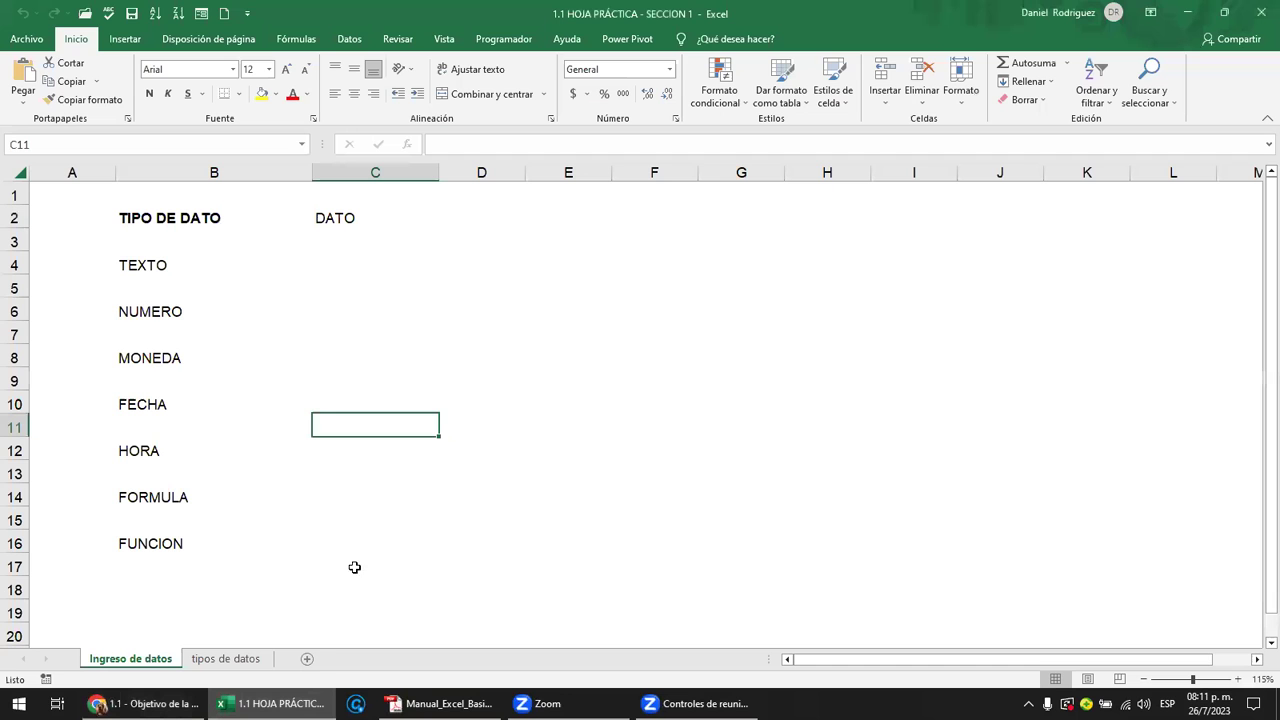
{"action": "left_click", "coordinate": [337, 281]}
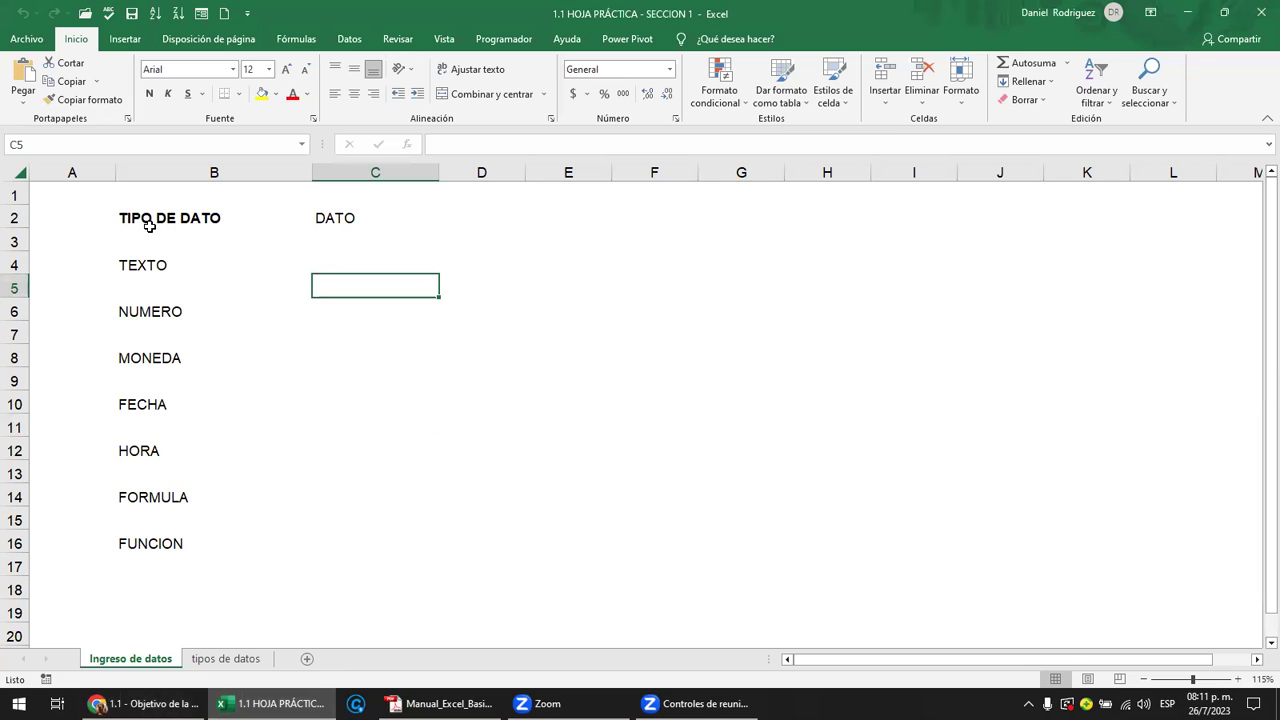
{"action": "left_click", "coordinate": [508, 238]}
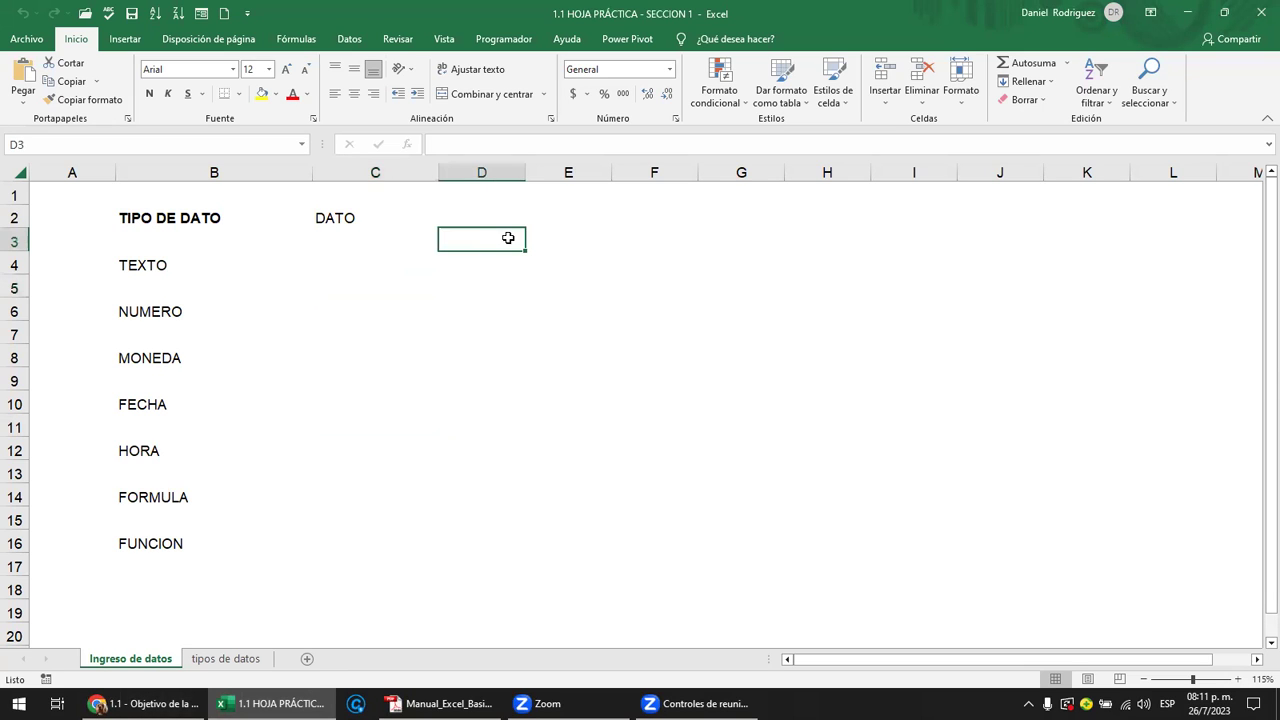
{"action": "left_click_drag", "start_coordinate": [50, 192], "coordinate": [1252, 638]}
{"action": "left_click", "coordinate": [429, 264]}
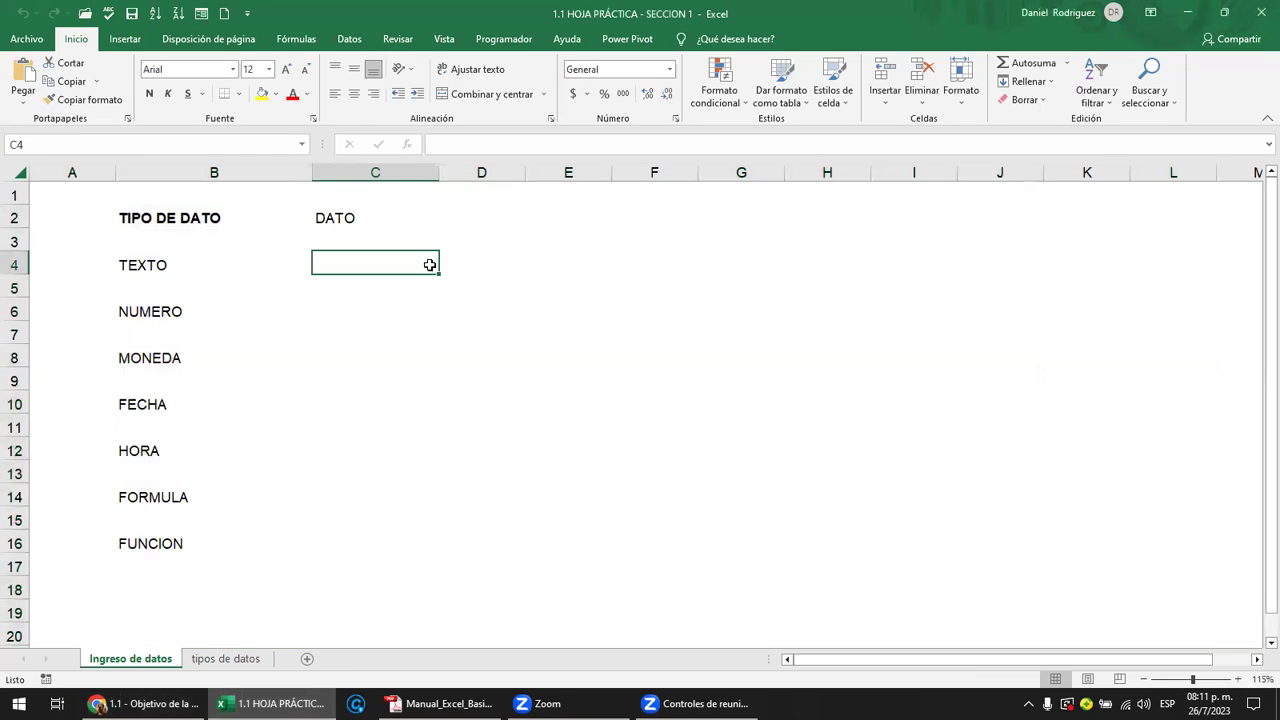
{"action": "left_click", "coordinate": [385, 170]}
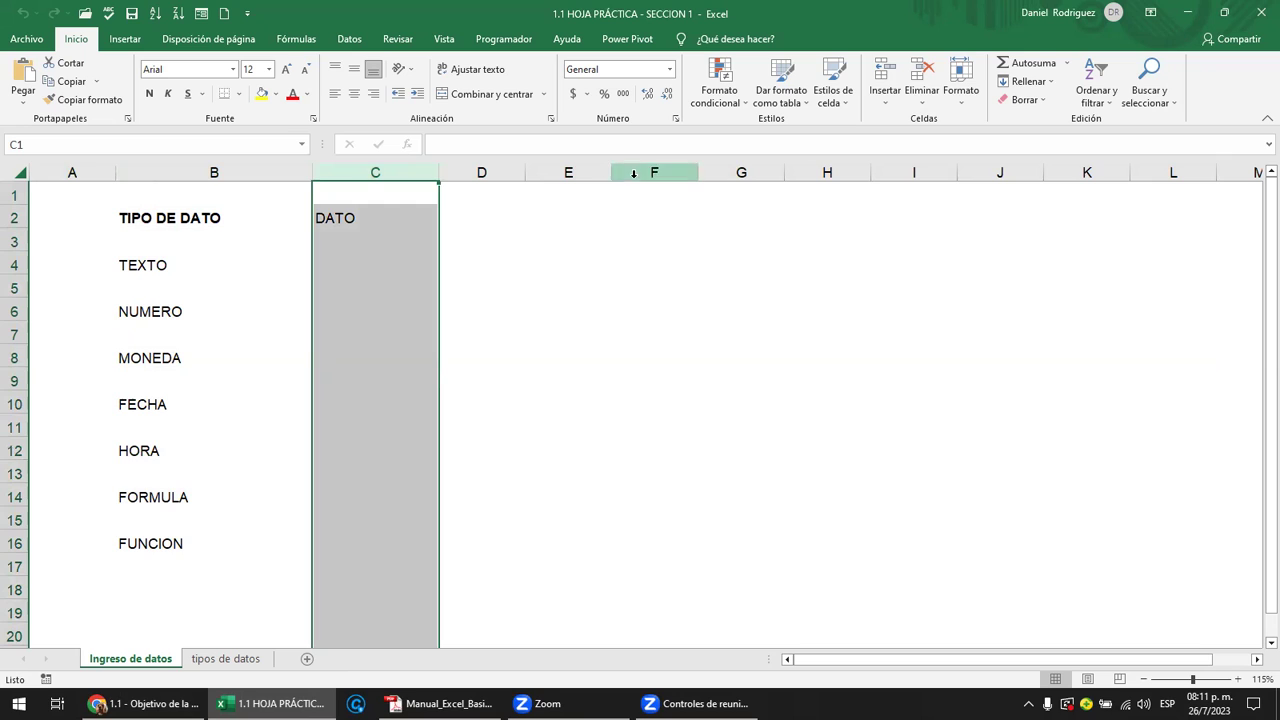
{"action": "left_click", "coordinate": [773, 209]}
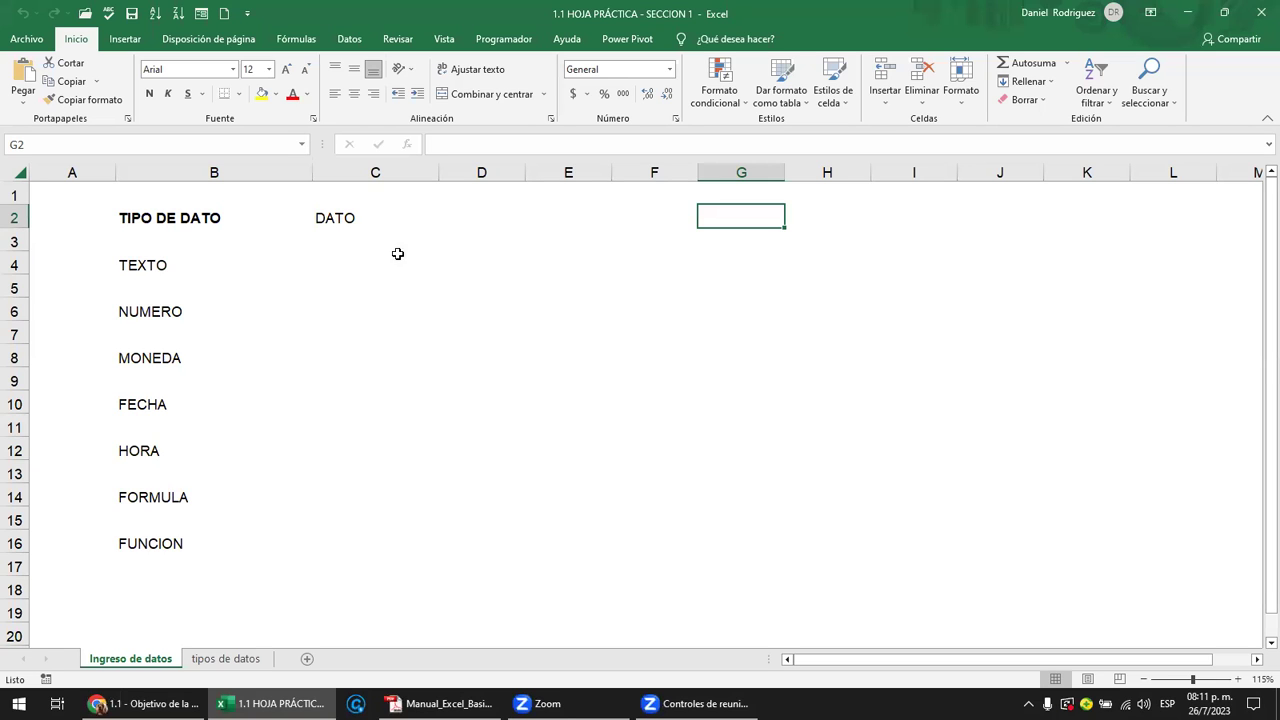
{"action": "left_click", "coordinate": [702, 265]}
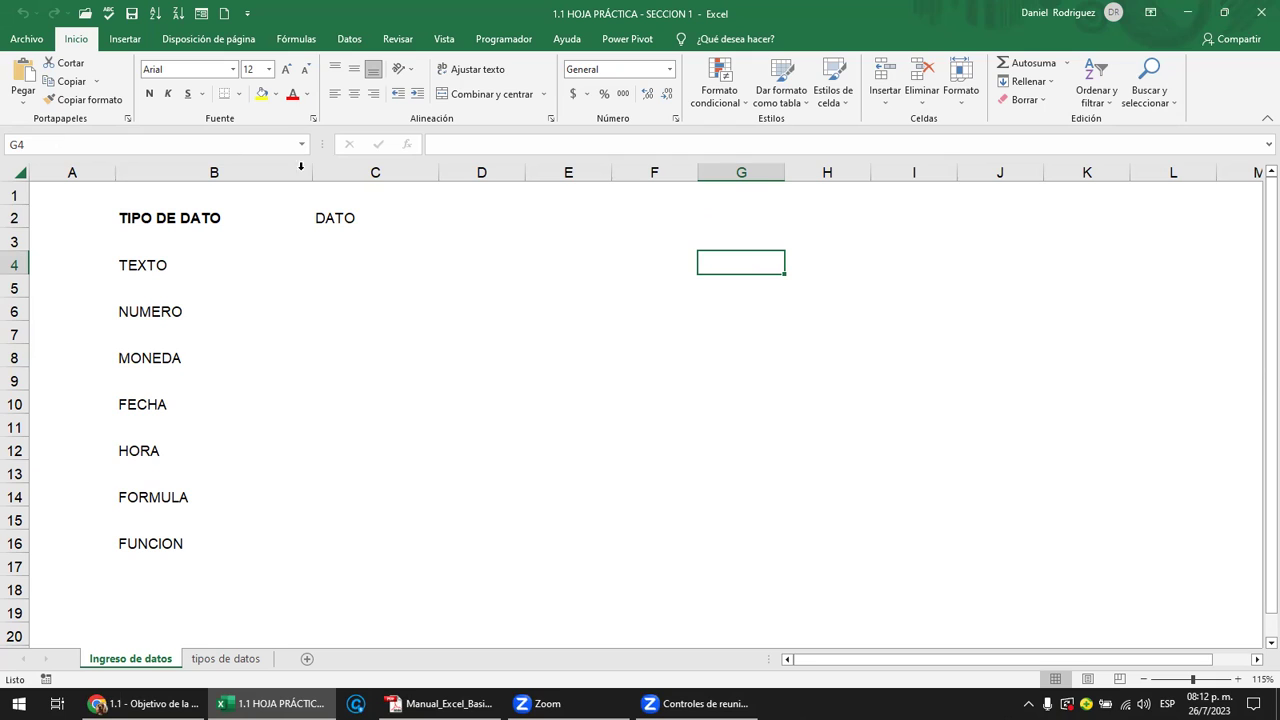
{"action": "left_click", "coordinate": [343, 221]}
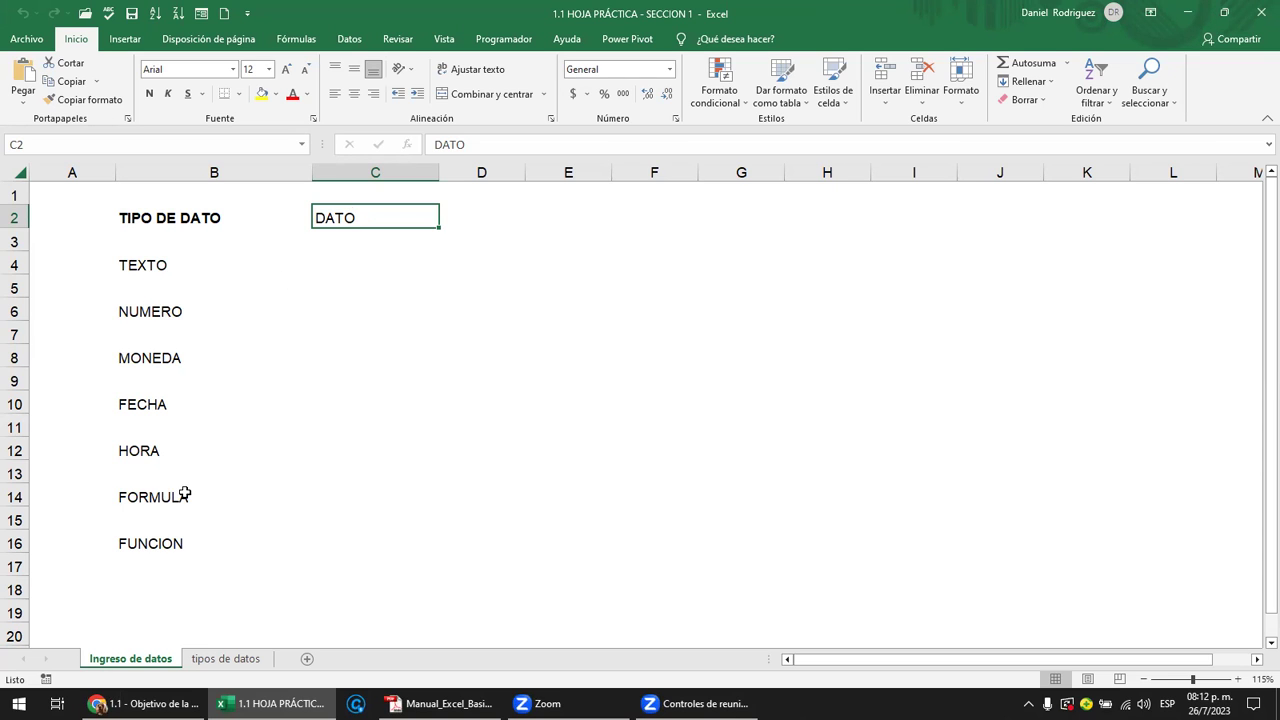
{"action": "left_click", "coordinate": [140, 543]}
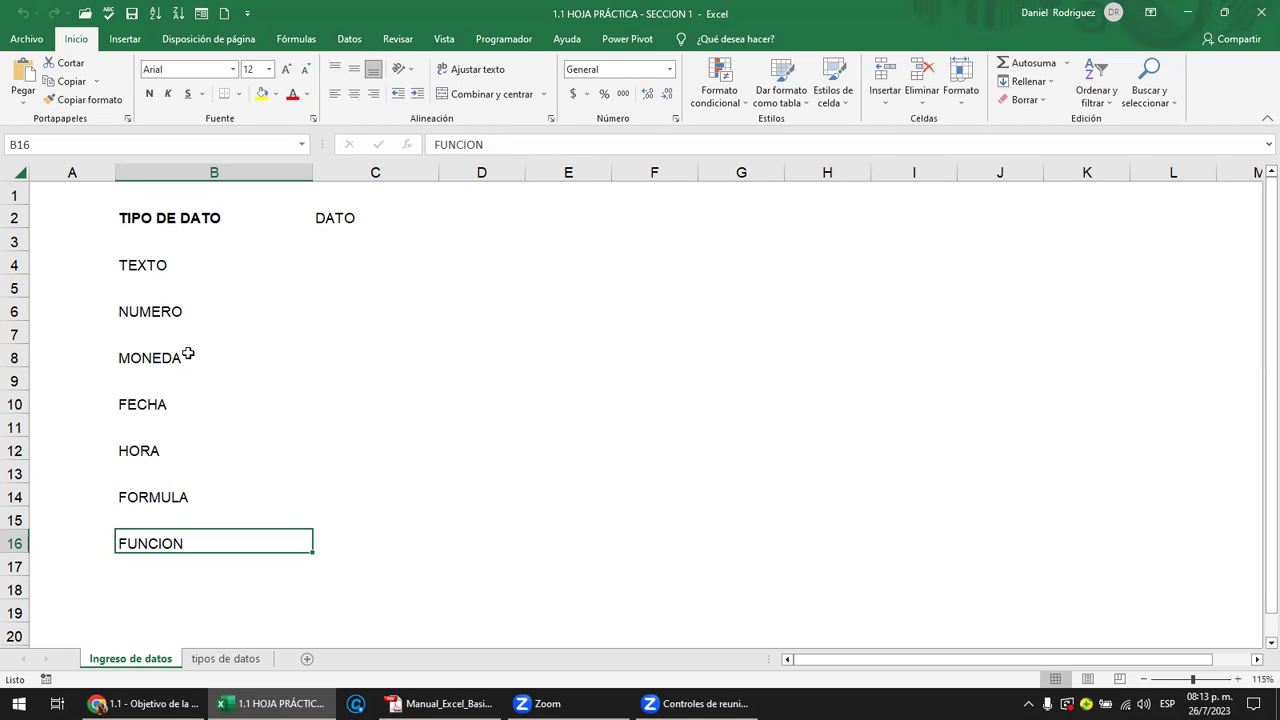
{"action": "left_click", "coordinate": [146, 219]}
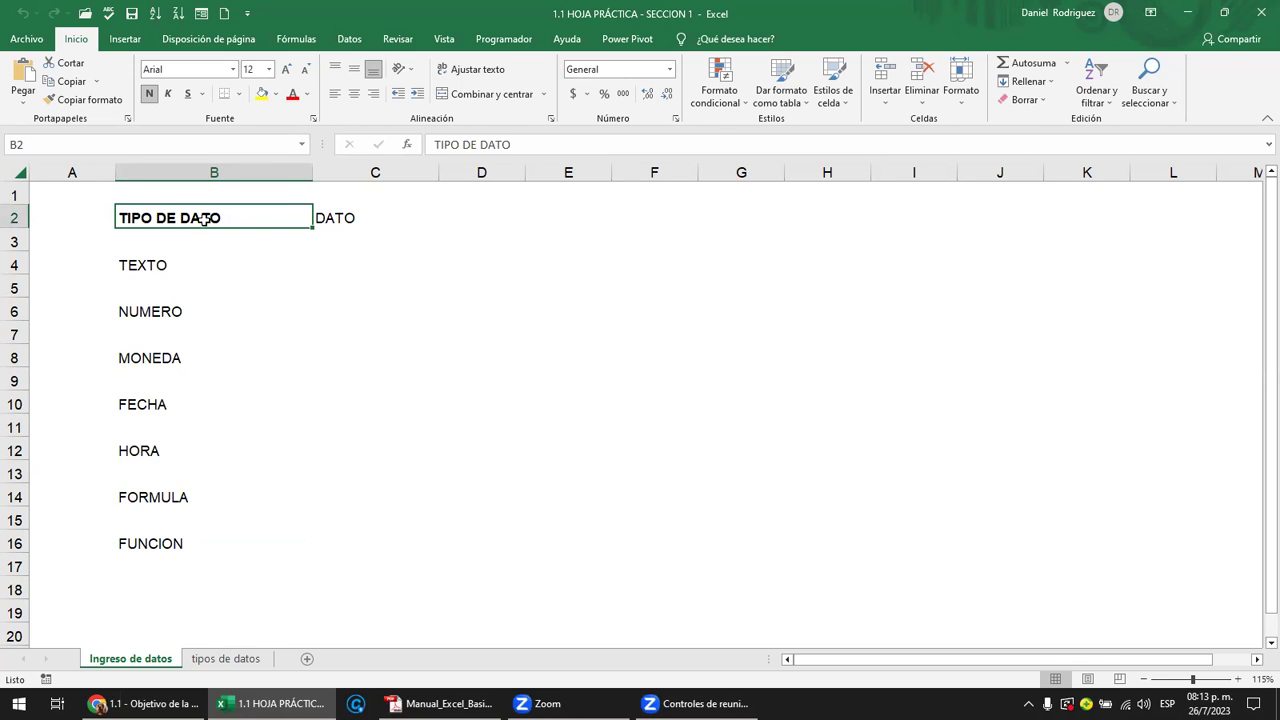
- Turn the TEXTO entry in B4 white so it disappears, then check it via C7 and B4
{"action": "left_click", "coordinate": [145, 264]}
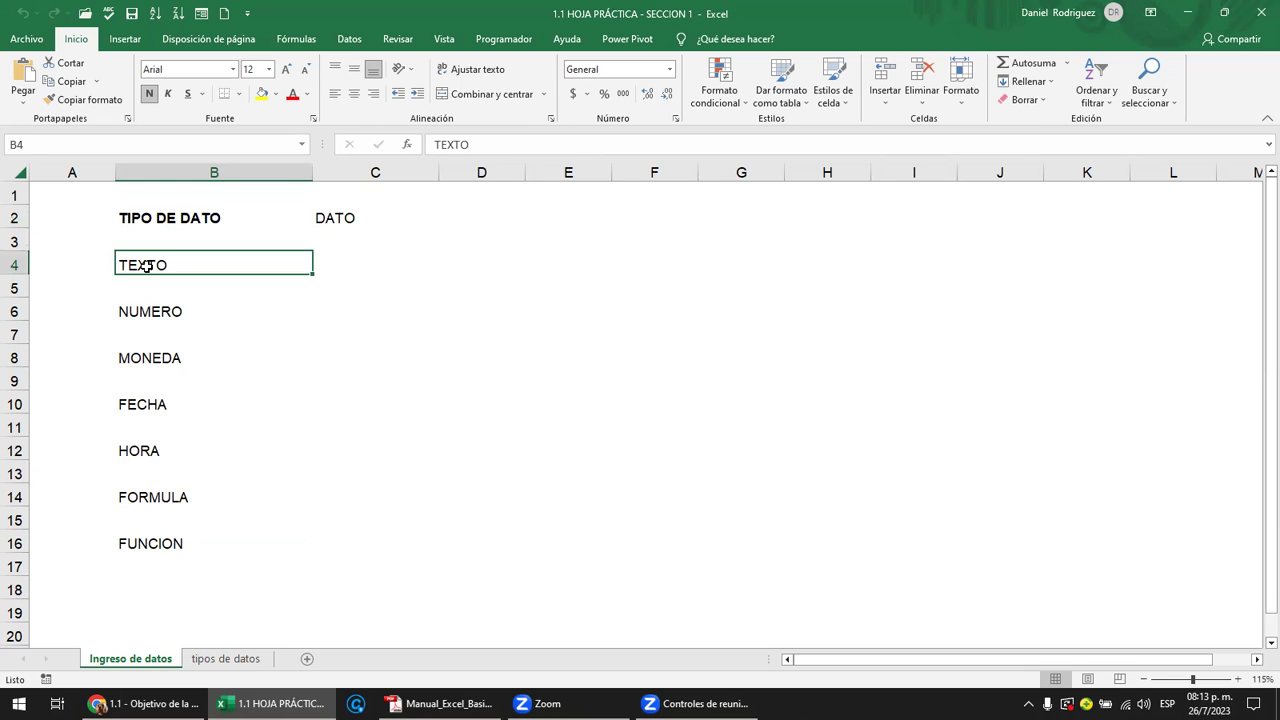
{"action": "left_click", "coordinate": [307, 96]}
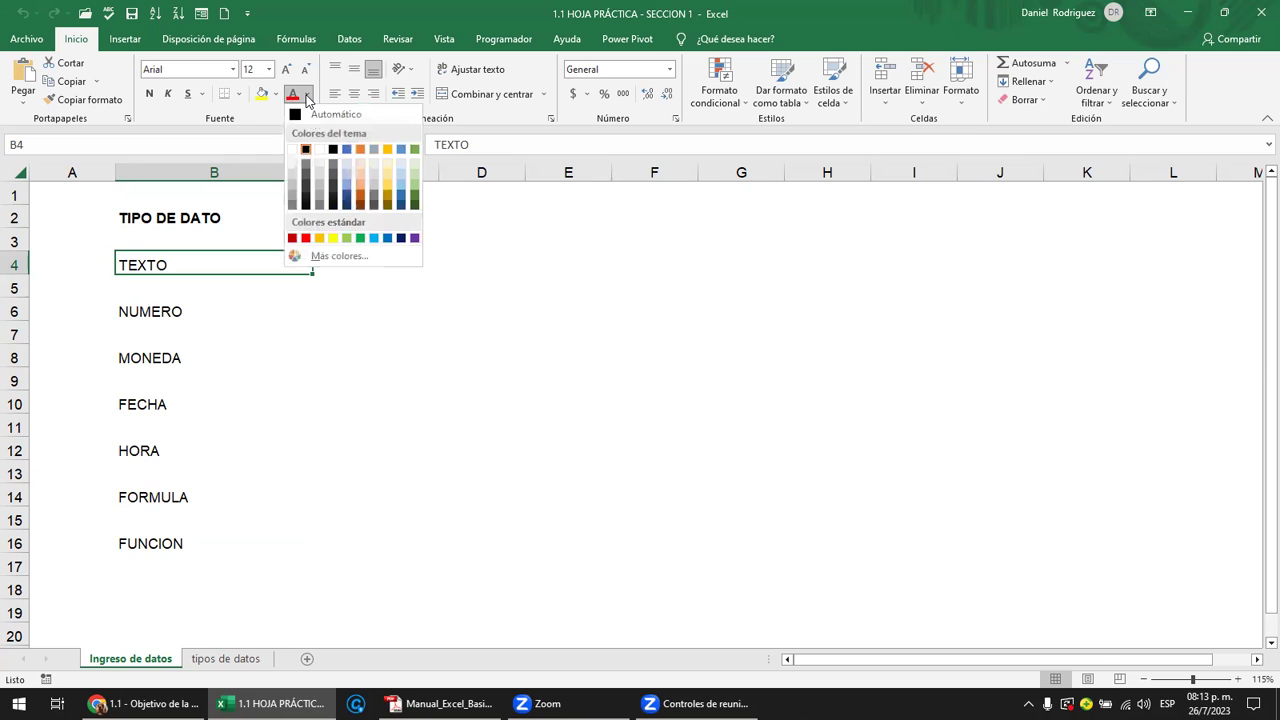
{"action": "left_click", "coordinate": [296, 154]}
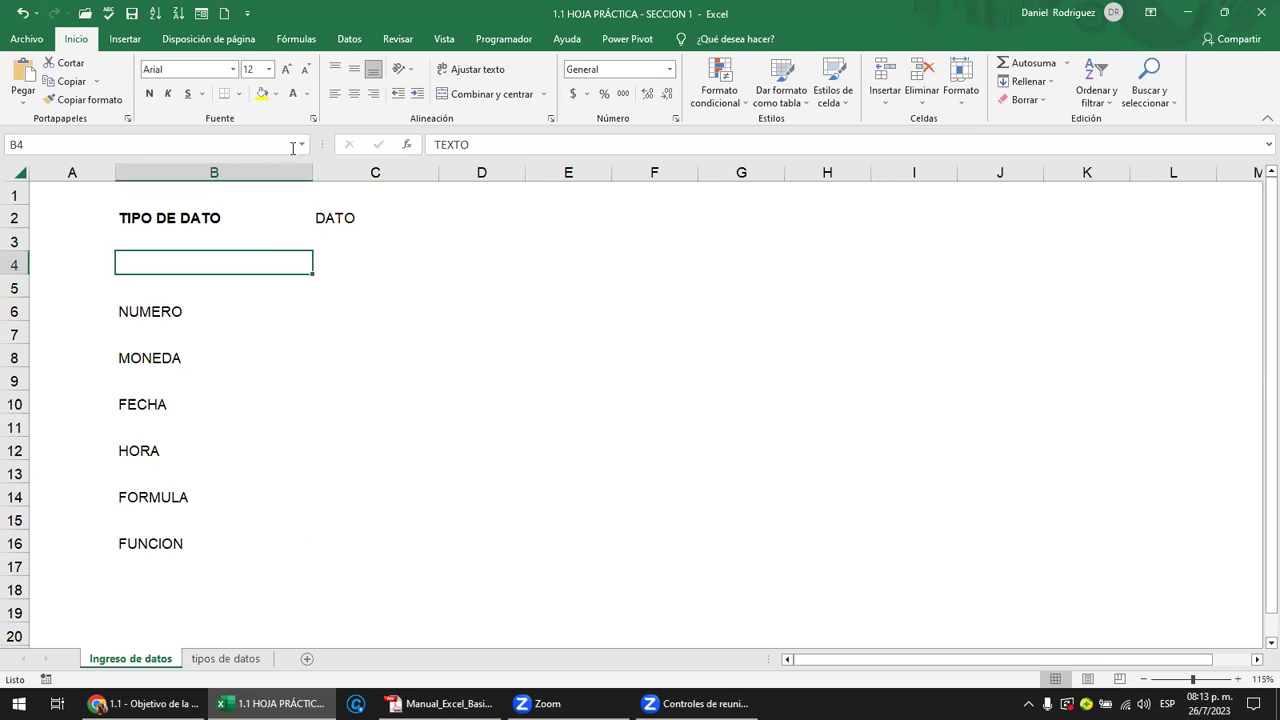
{"action": "left_click", "coordinate": [354, 330]}
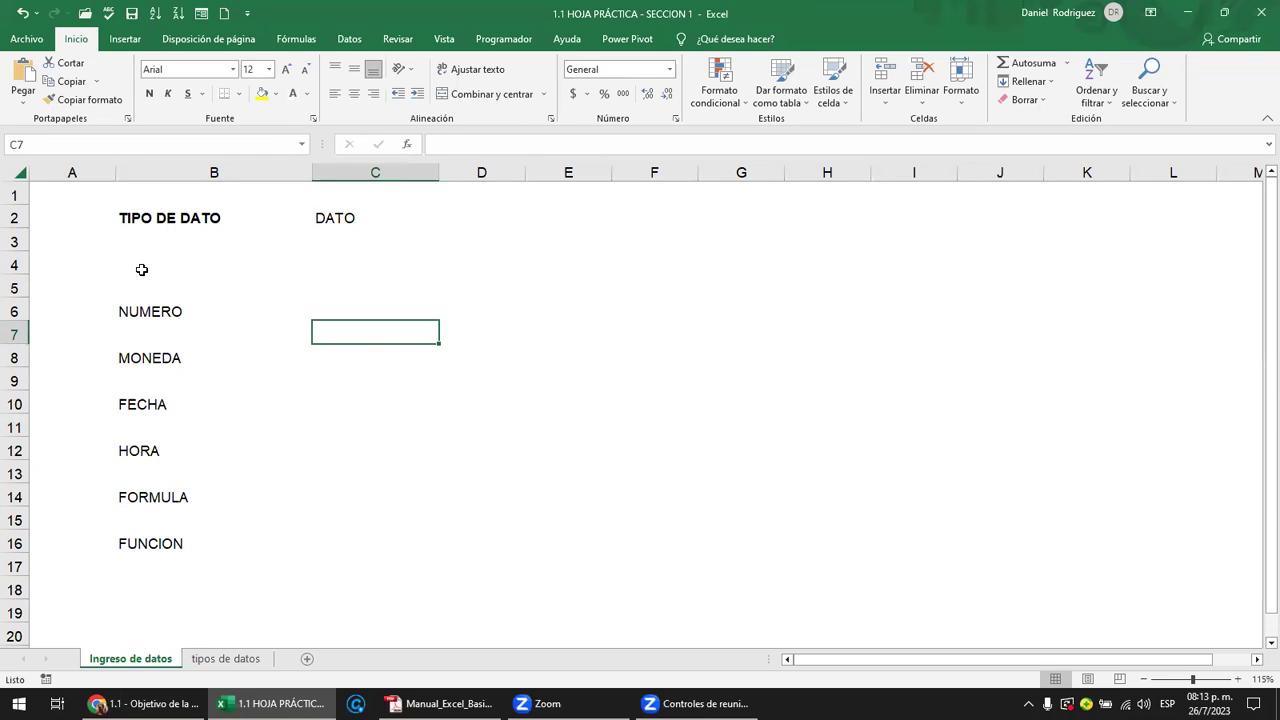
{"action": "left_click", "coordinate": [143, 271]}
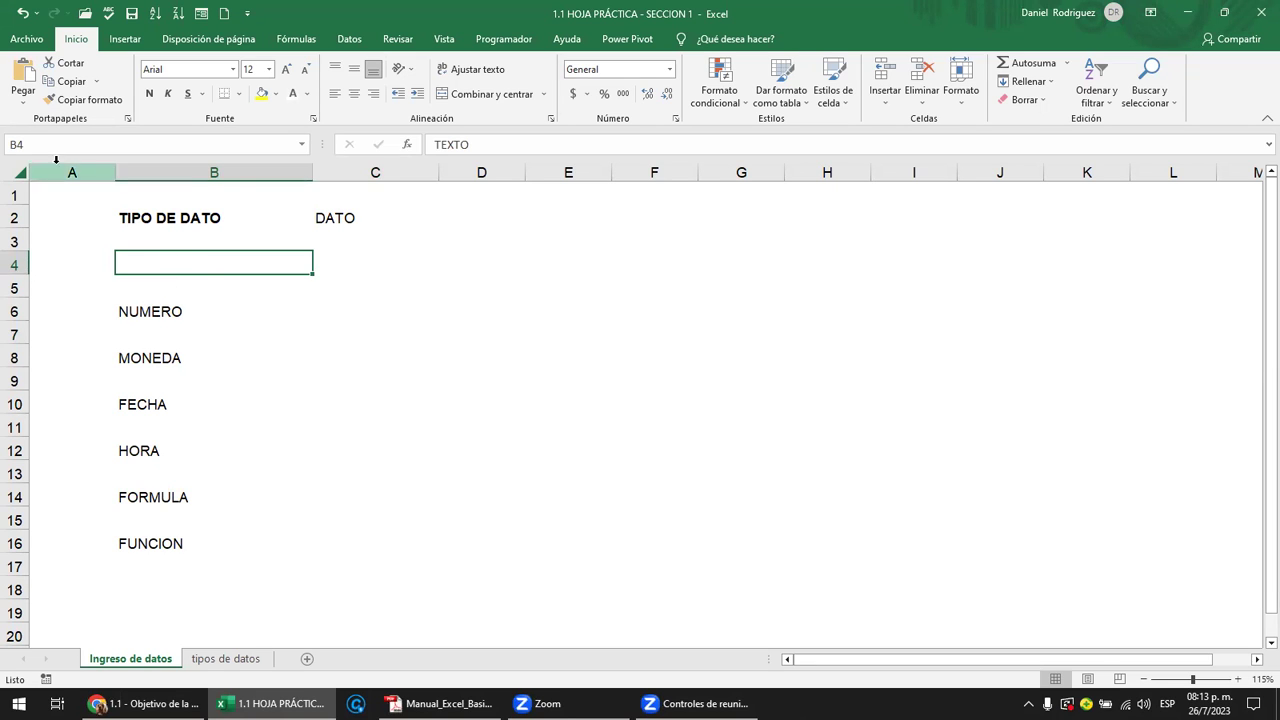
- Reset B4's font to automatic colour and pick up the NUMERO cell's formatting
{"action": "left_click", "coordinate": [483, 144]}
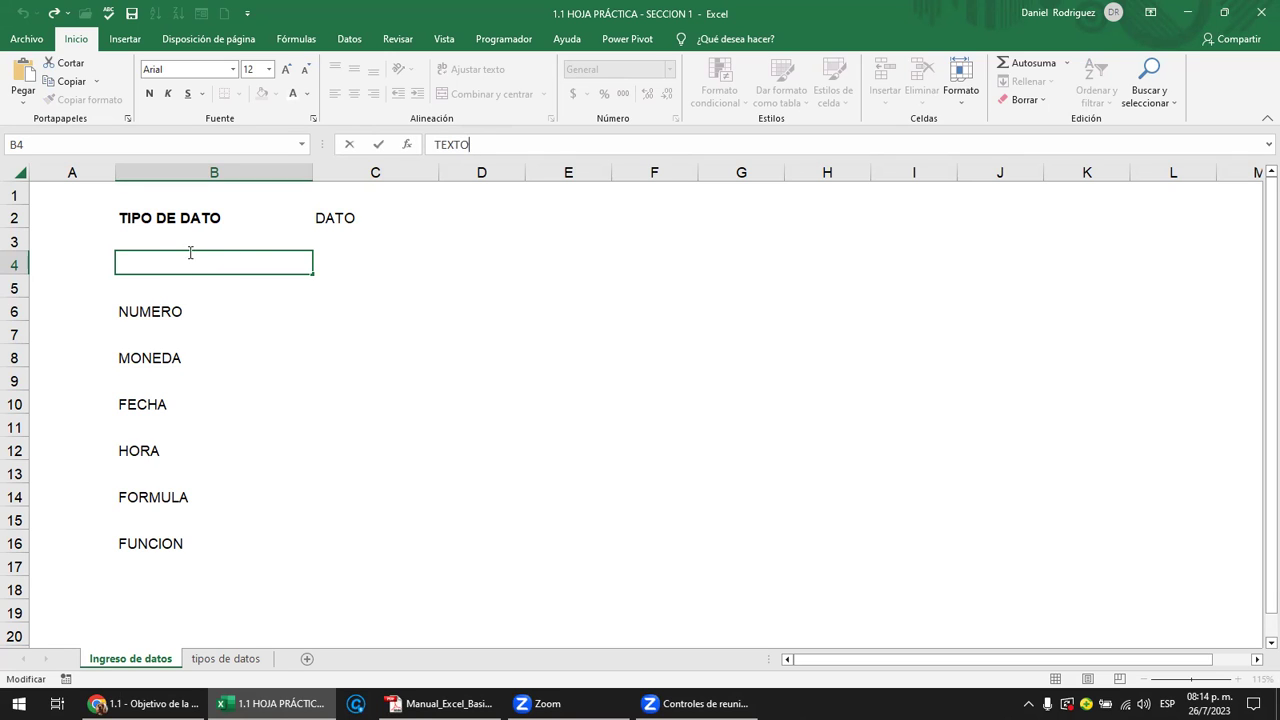
{"action": "left_click", "coordinate": [307, 93]}
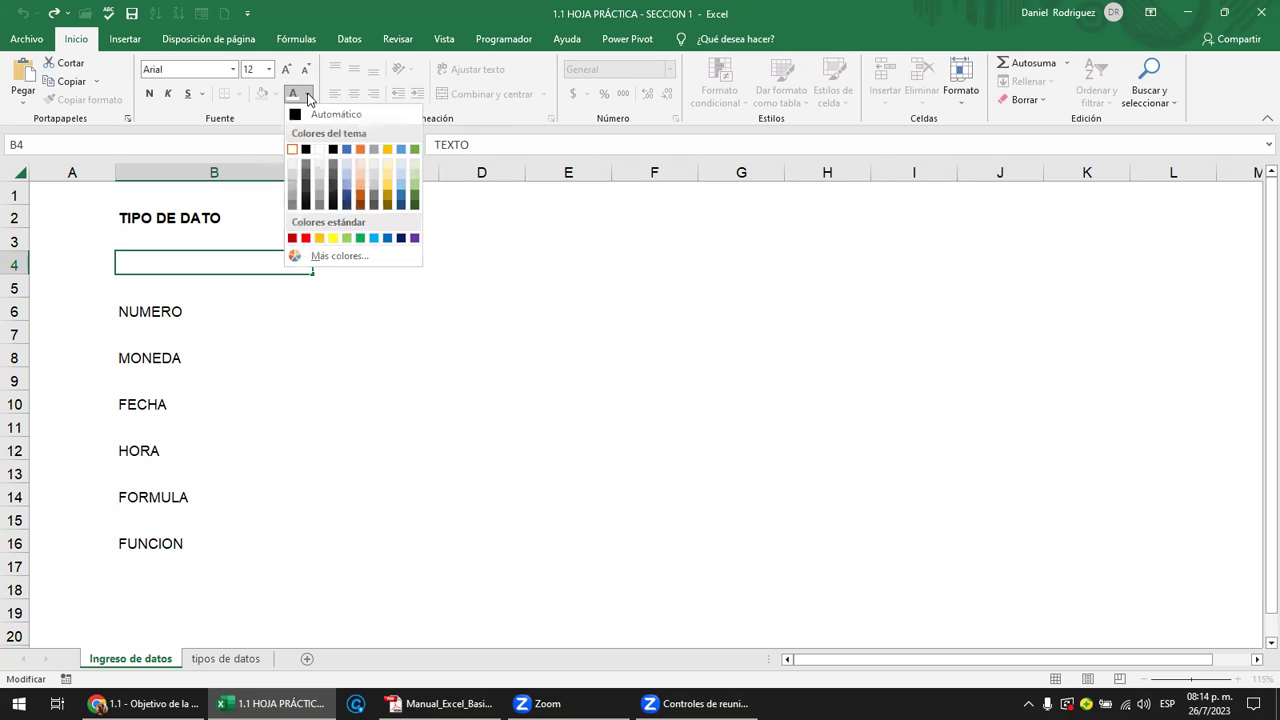
{"action": "left_click", "coordinate": [298, 118]}
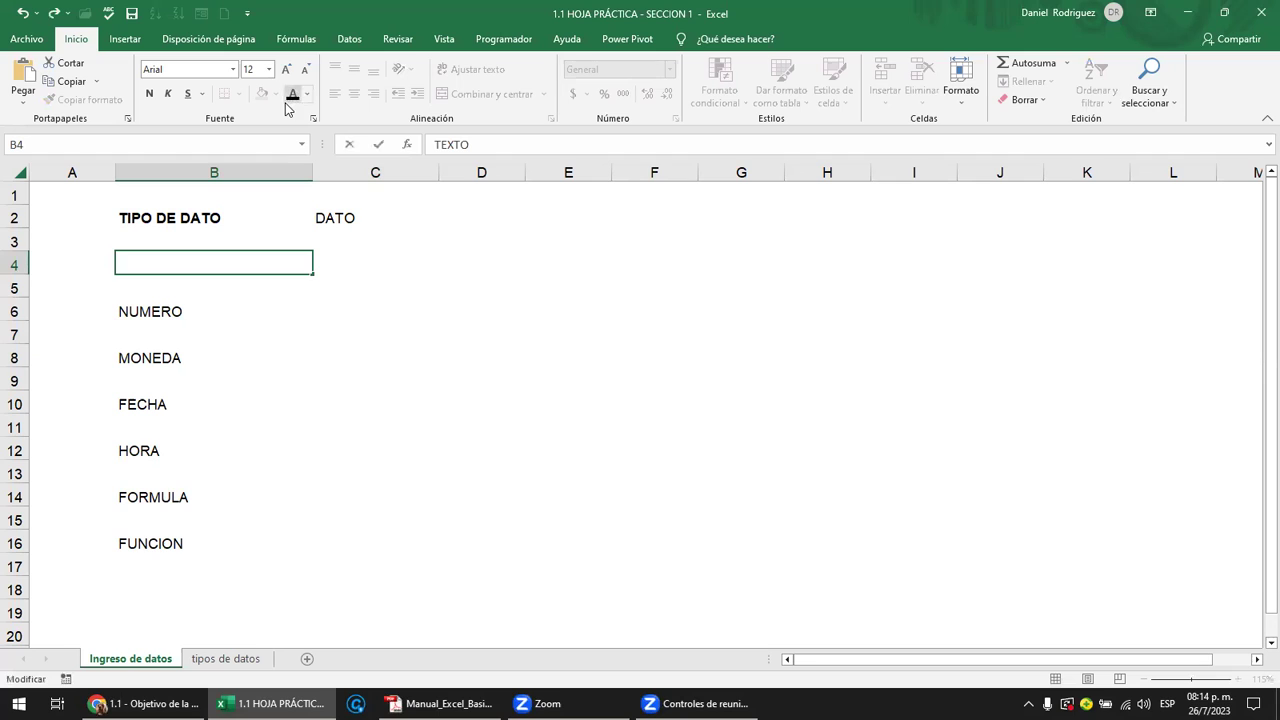
{"action": "left_click", "coordinate": [194, 301]}
- Paint NUMERO's format onto the TEXTO cell B4, then select C4 and the DATO header C2
{"action": "left_click", "coordinate": [83, 99]}
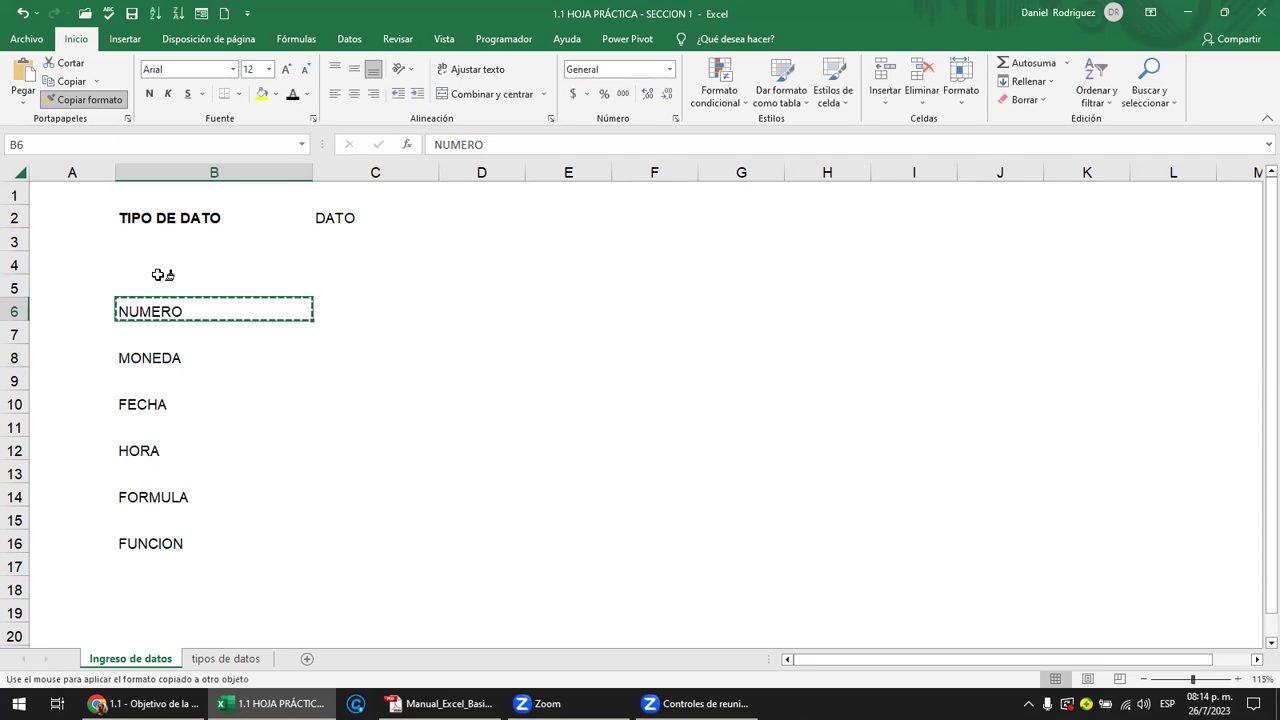
{"action": "left_click", "coordinate": [186, 273]}
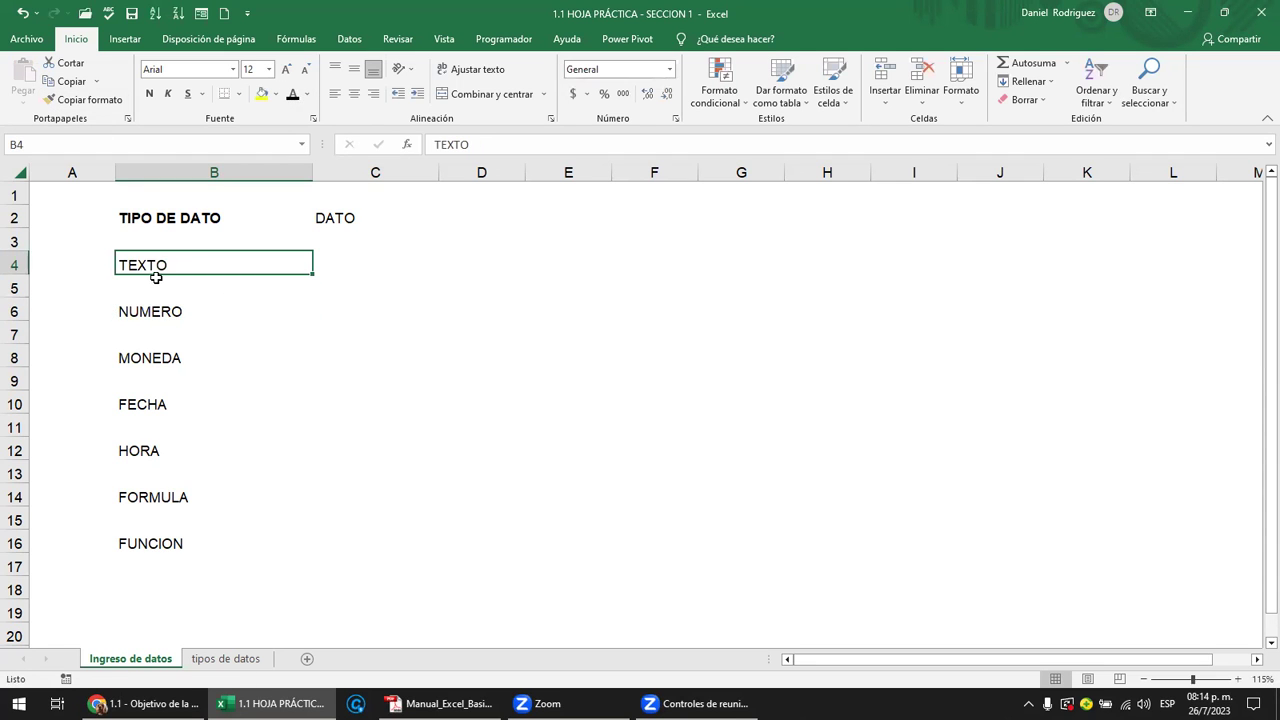
{"action": "left_click", "coordinate": [340, 259]}
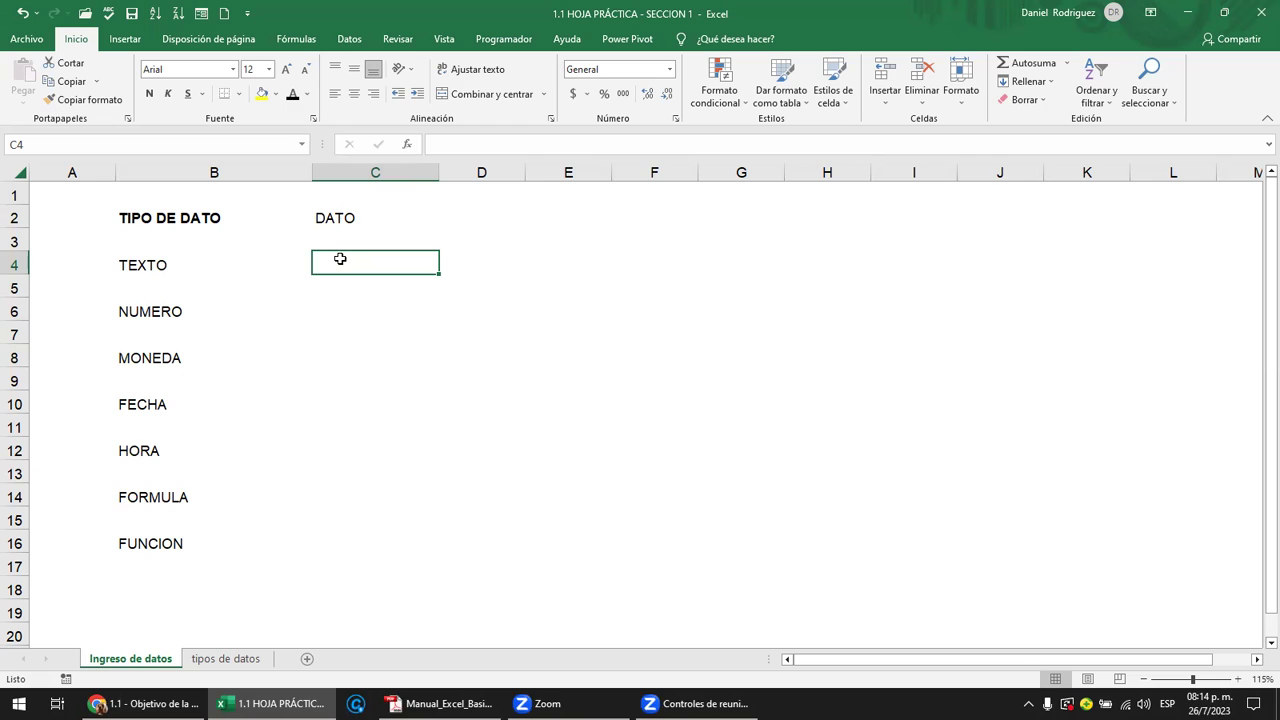
{"action": "left_click", "coordinate": [336, 217]}
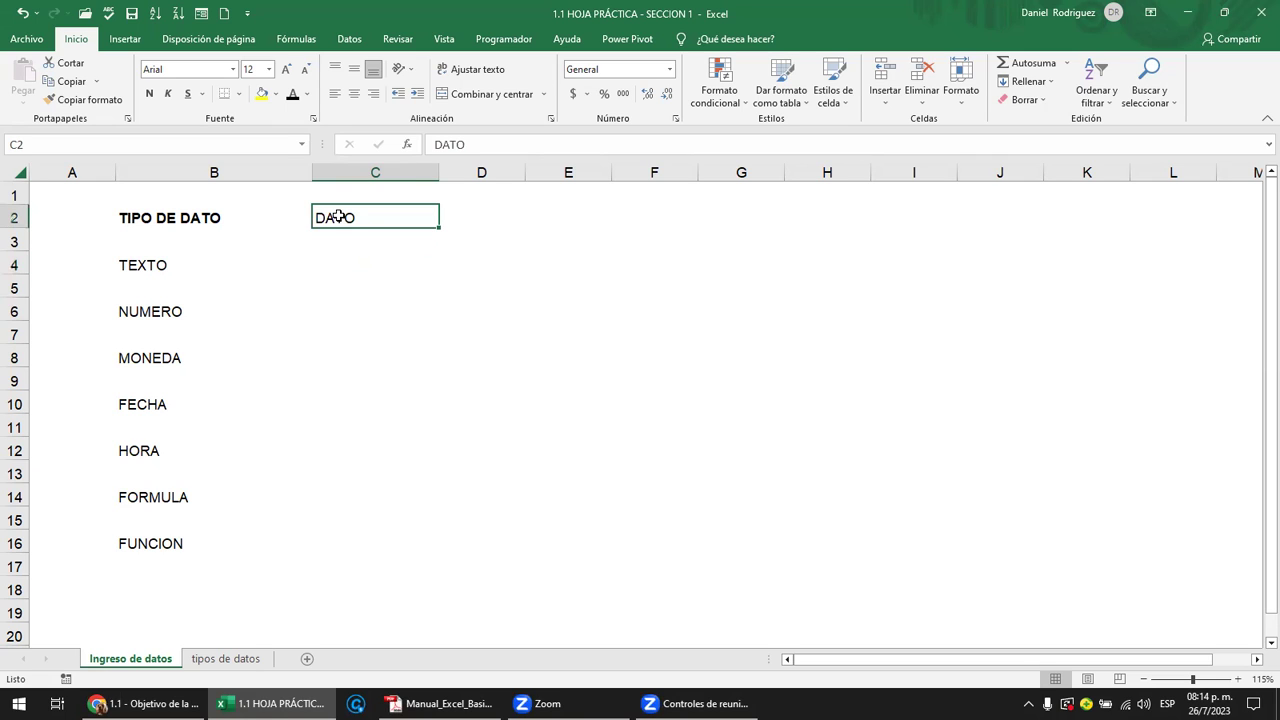
- Select the data-type list B2:B16, then the headers B2:C2, clearing each selection
{"action": "left_click", "coordinate": [143, 216]}
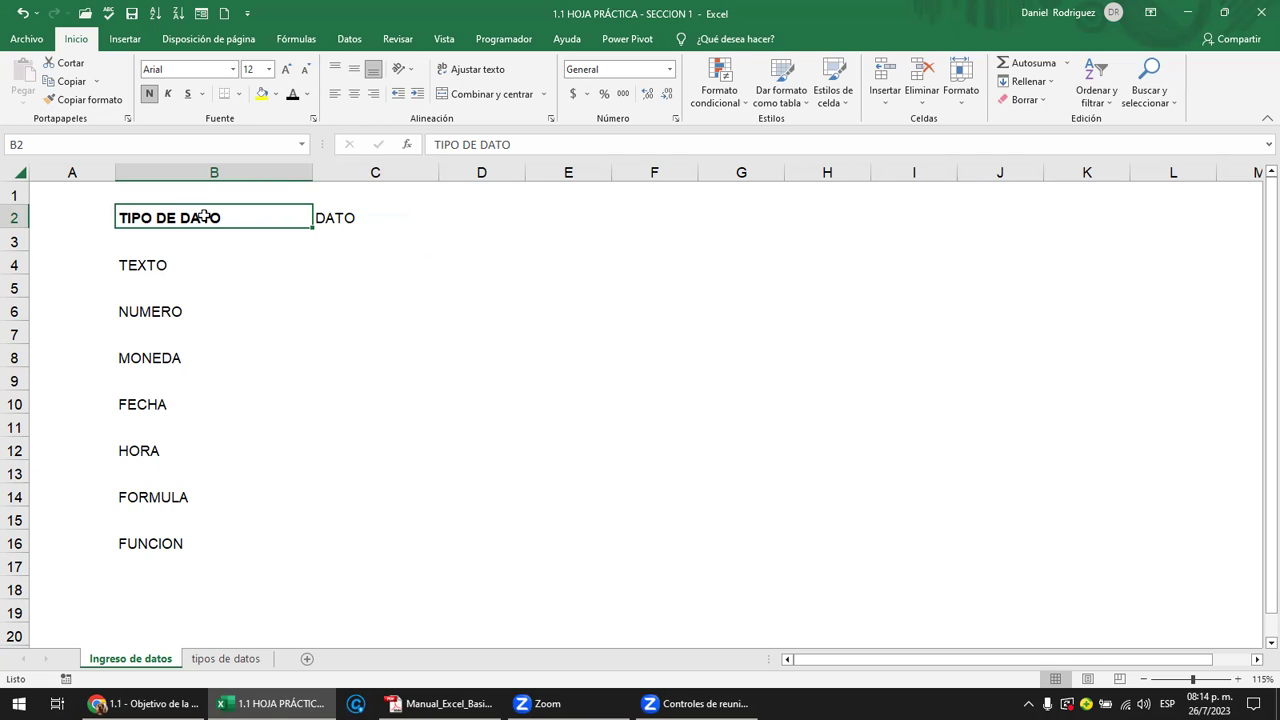
{"action": "left_click_drag", "start_coordinate": [204, 215], "coordinate": [185, 313]}
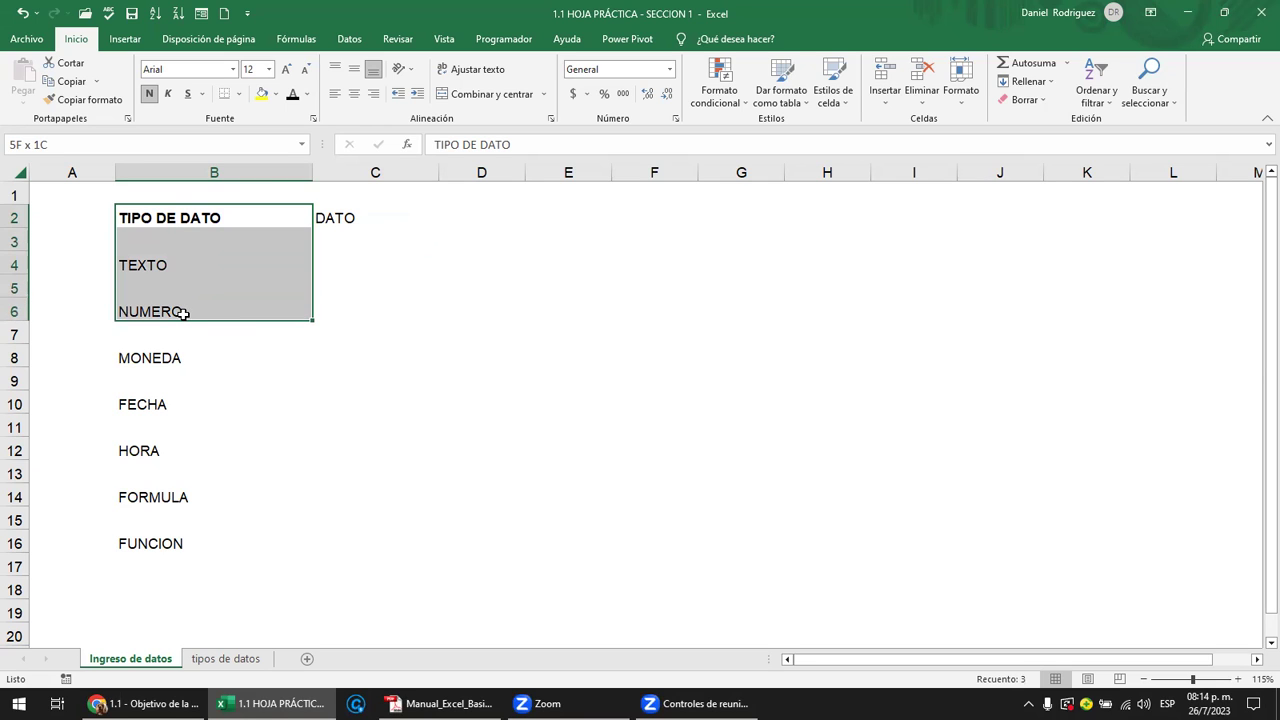
{"action": "left_click_drag", "start_coordinate": [185, 313], "coordinate": [170, 461]}
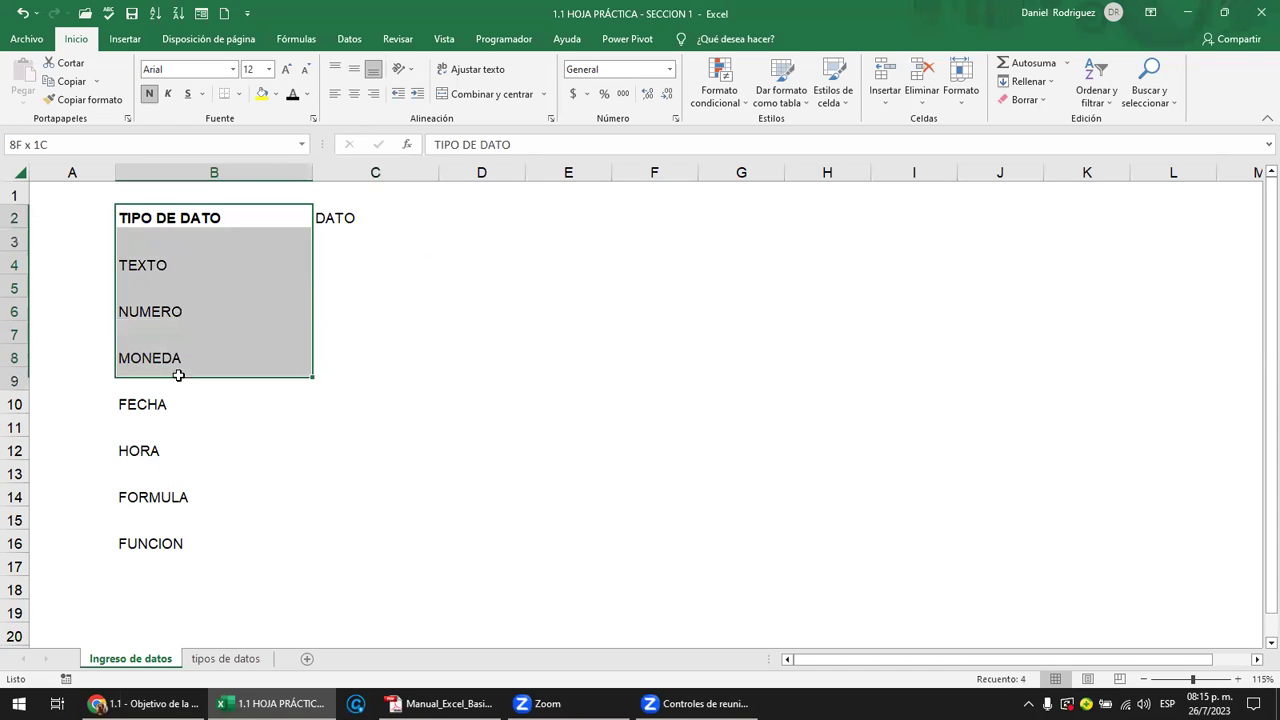
{"action": "left_click_drag", "start_coordinate": [170, 461], "coordinate": [160, 532]}
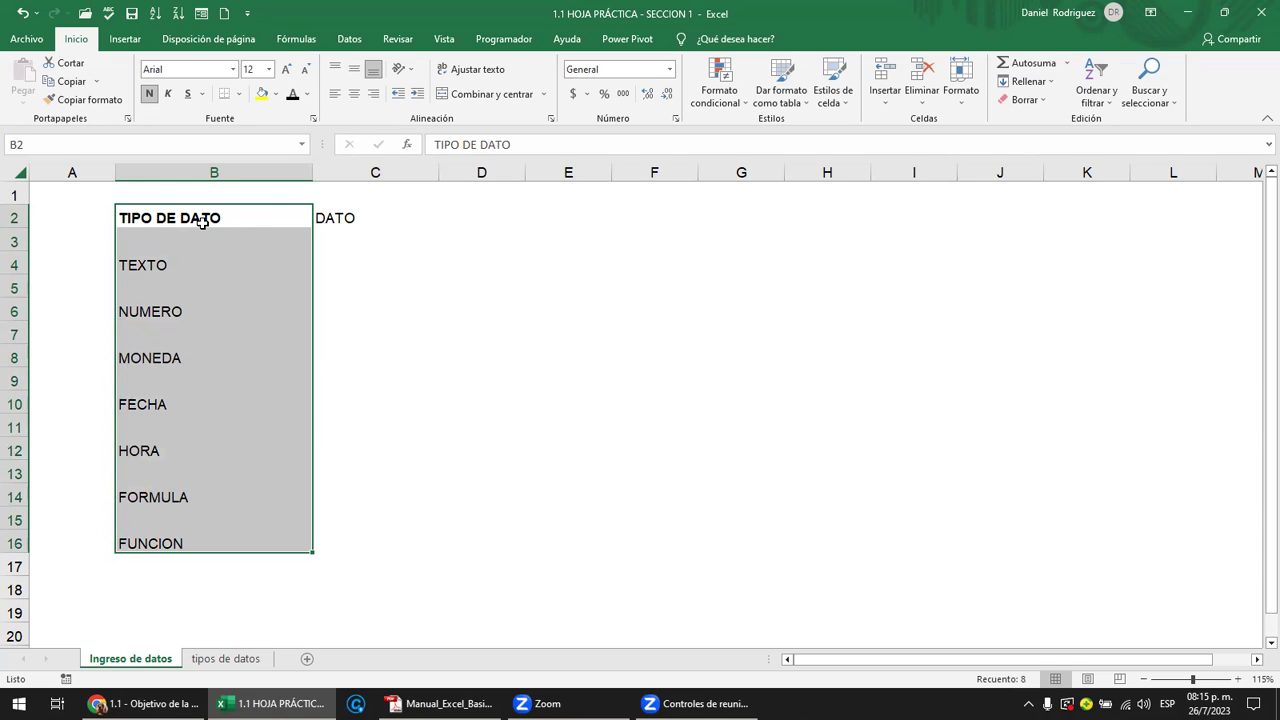
{"action": "left_click", "coordinate": [405, 247]}
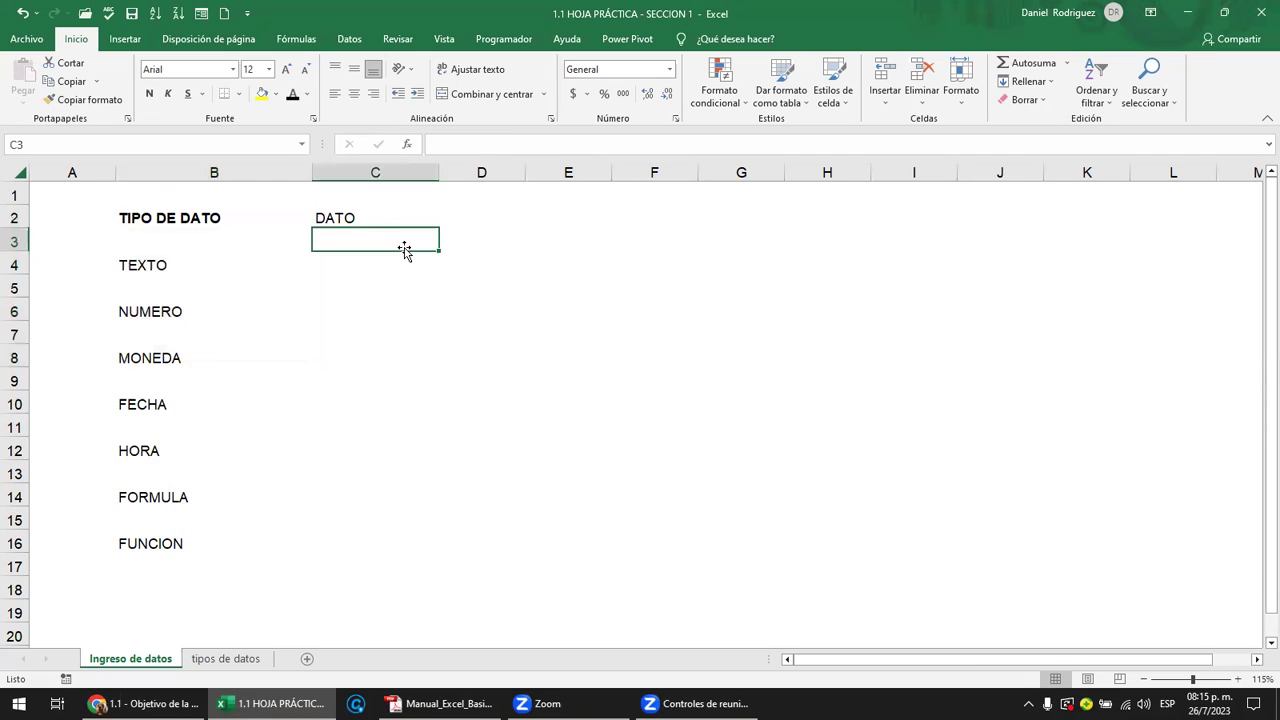
{"action": "left_click", "coordinate": [155, 216]}
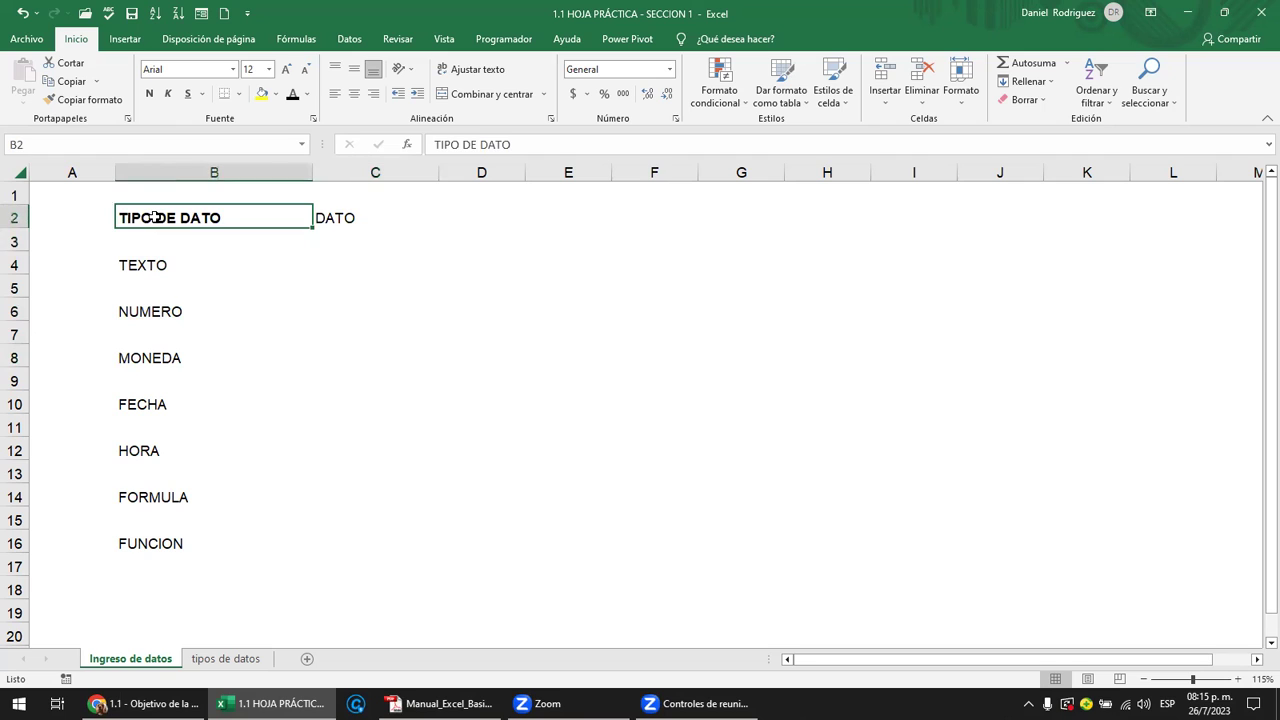
{"action": "left_click_drag", "start_coordinate": [155, 217], "coordinate": [352, 224]}
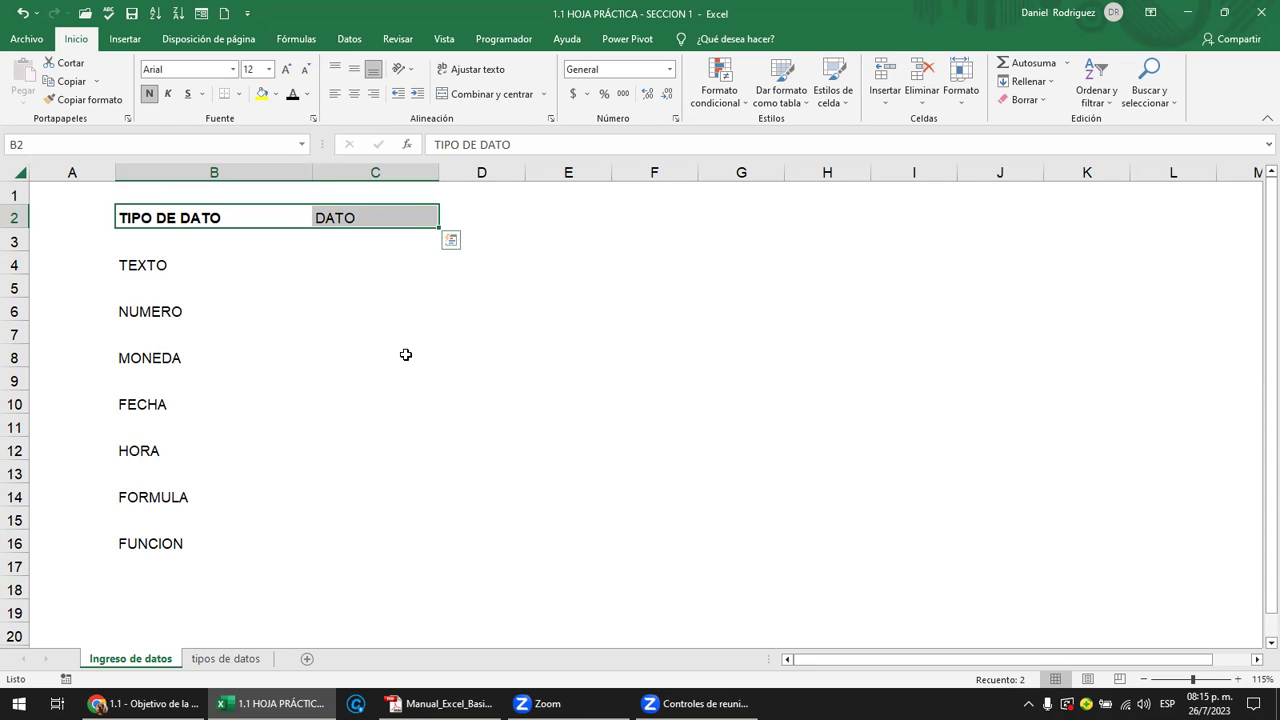
{"action": "left_click", "coordinate": [544, 367]}
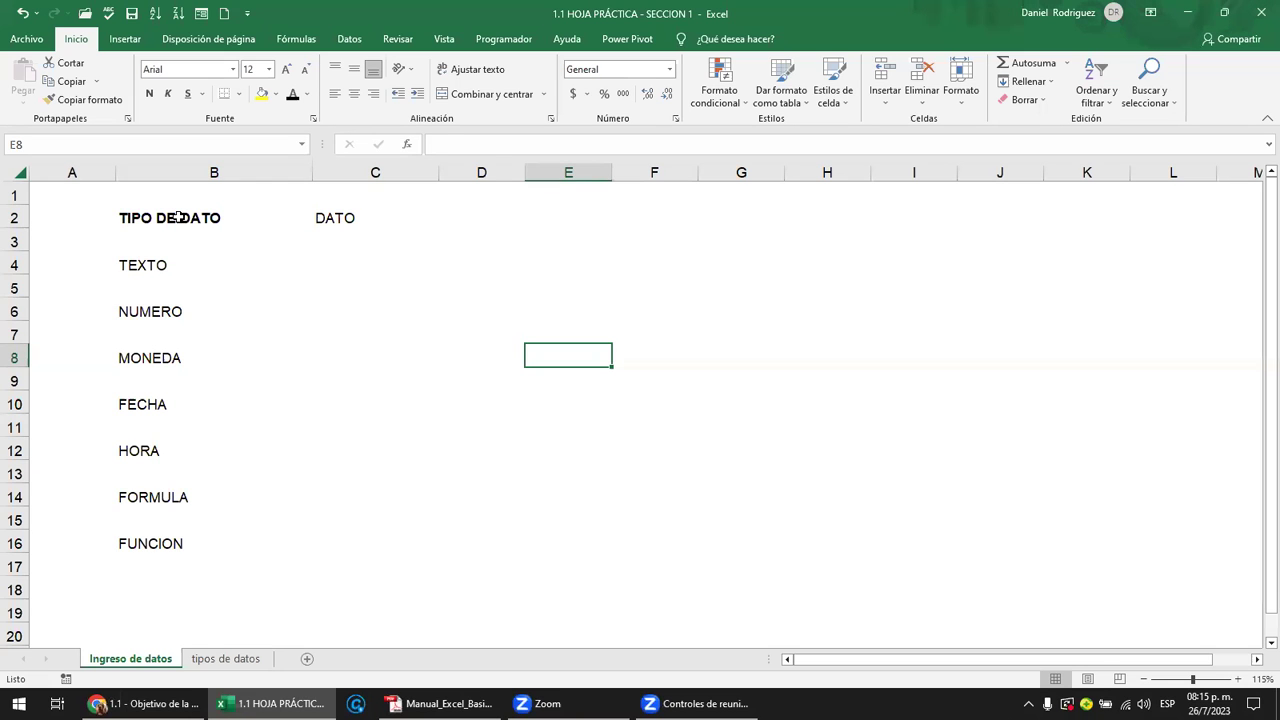
- Select the list B2:B16 again, downward and upward from FUNCION, then click away to C5
{"action": "left_click", "coordinate": [178, 217]}
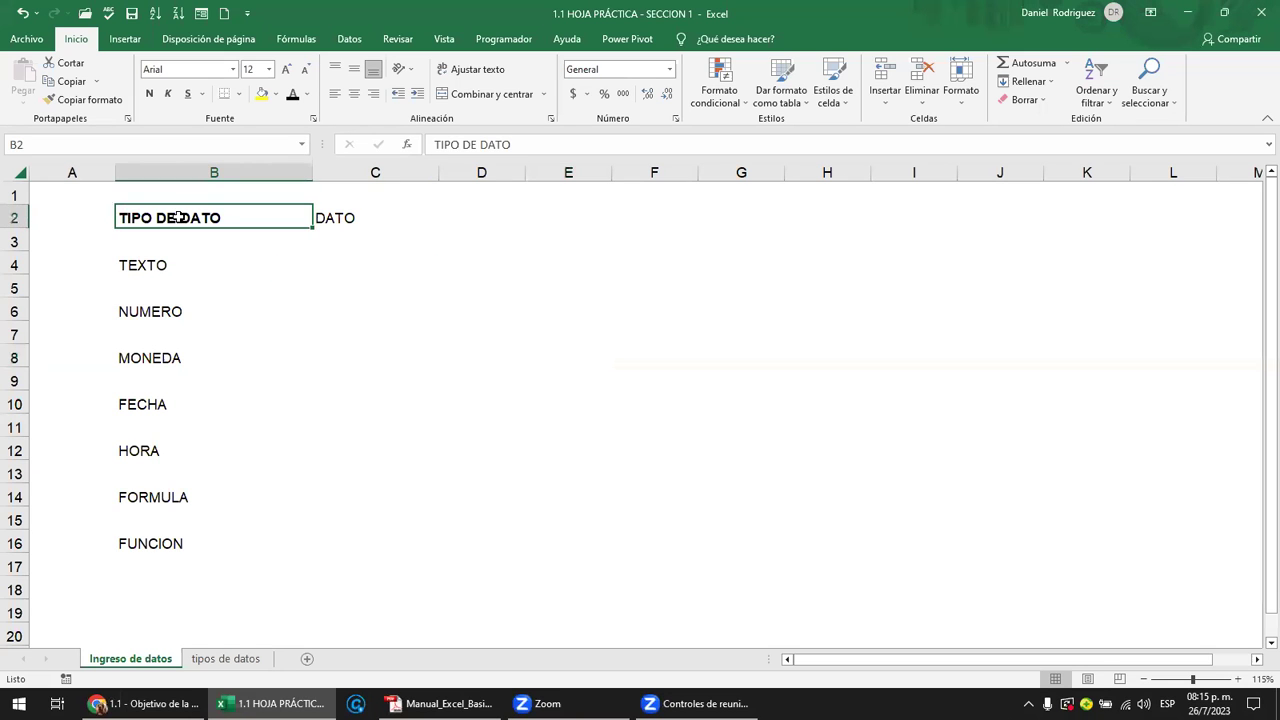
{"action": "left_click_drag", "start_coordinate": [178, 217], "coordinate": [183, 537]}
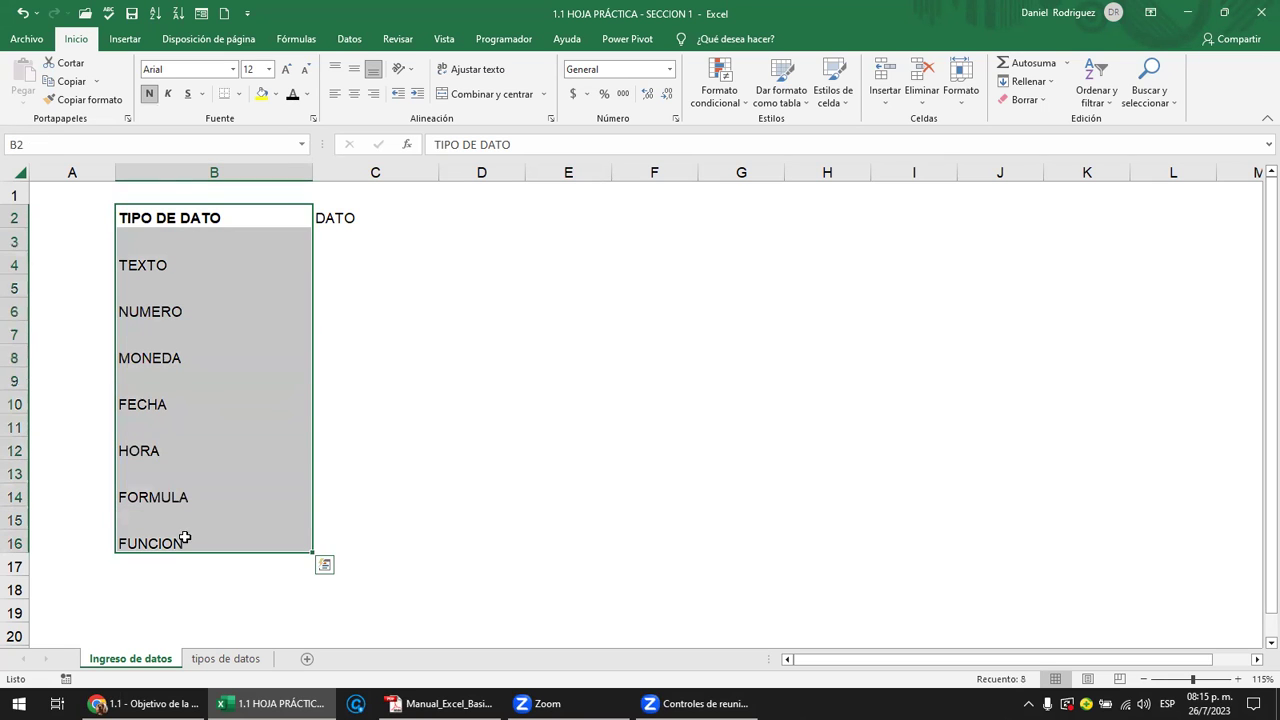
{"action": "left_click", "coordinate": [449, 541]}
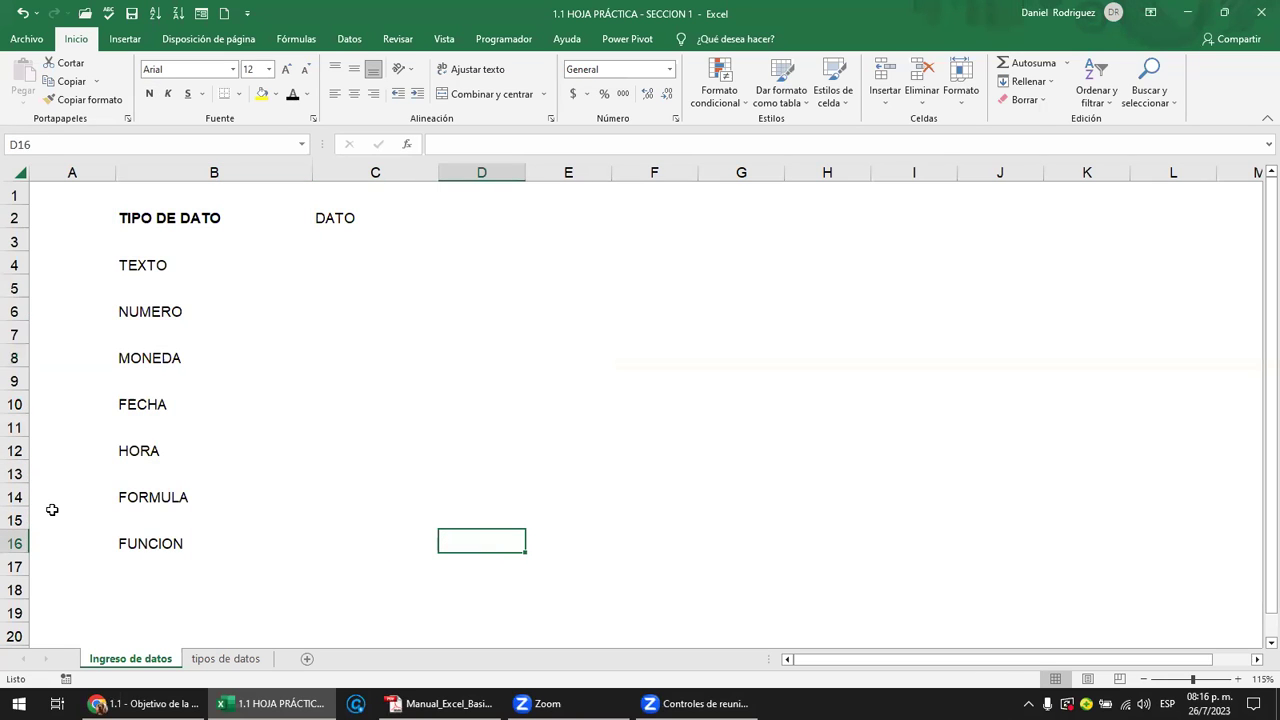
{"action": "left_click", "coordinate": [148, 546]}
{"action": "left_click_drag", "start_coordinate": [148, 546], "coordinate": [194, 222]}
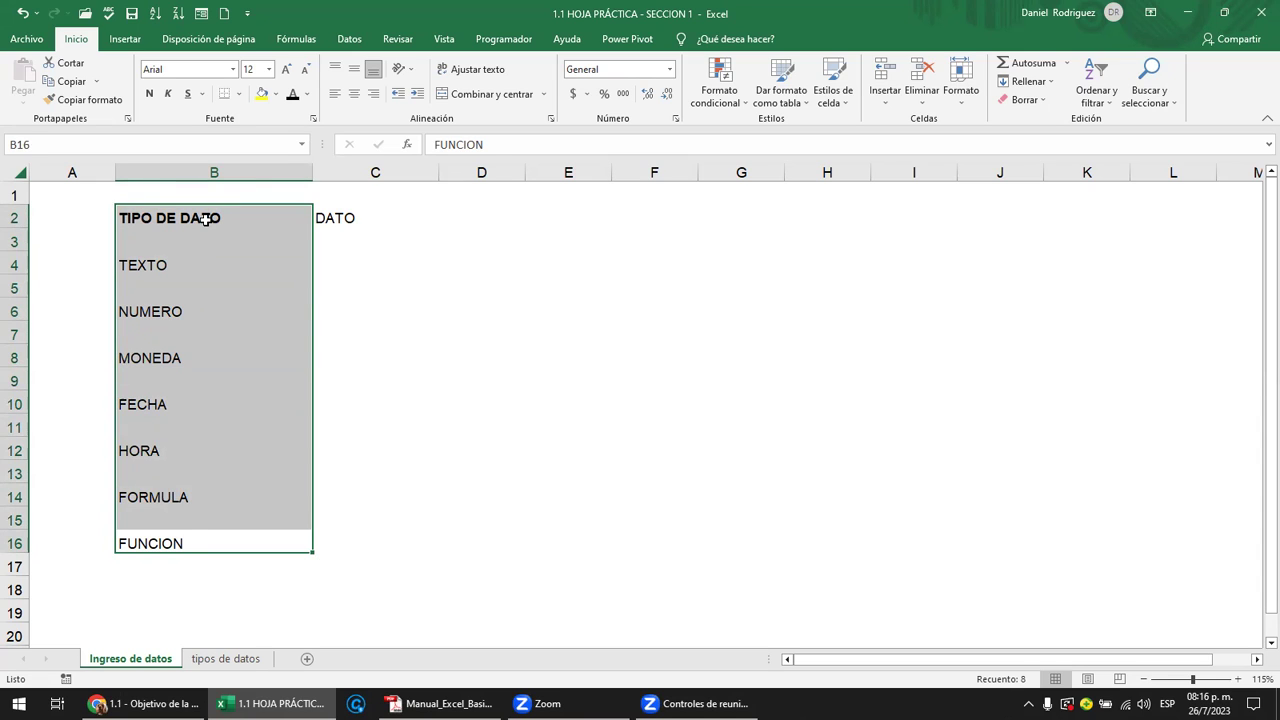
{"action": "left_click", "coordinate": [205, 219]}
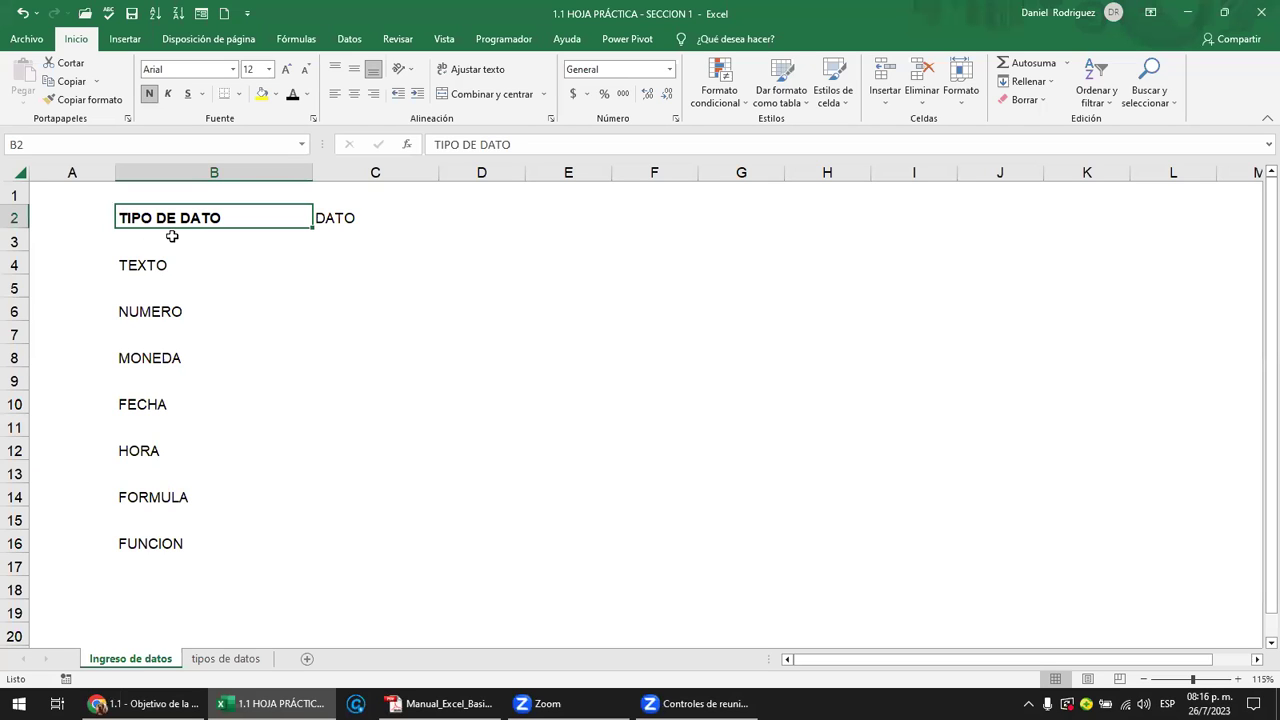
{"action": "left_click", "coordinate": [421, 227]}
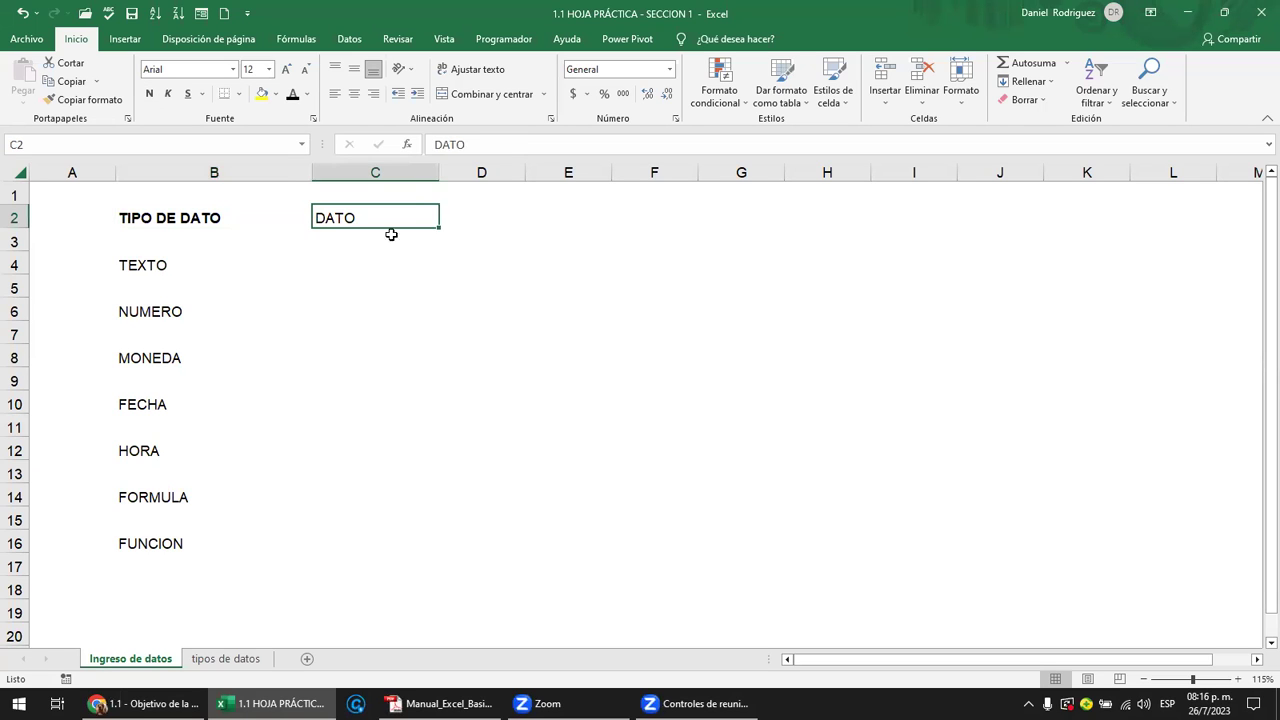
{"action": "left_click", "coordinate": [197, 219]}
{"action": "left_click_drag", "start_coordinate": [197, 219], "coordinate": [178, 536]}
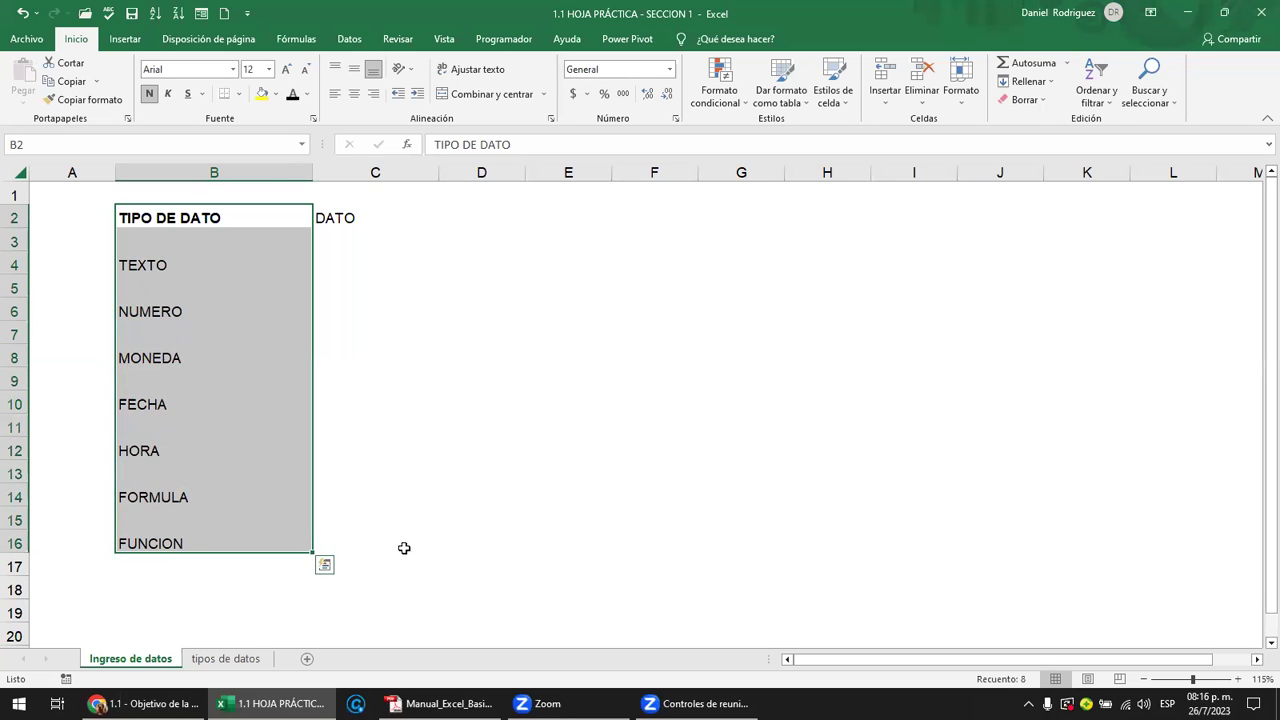
{"action": "left_click", "coordinate": [420, 286]}
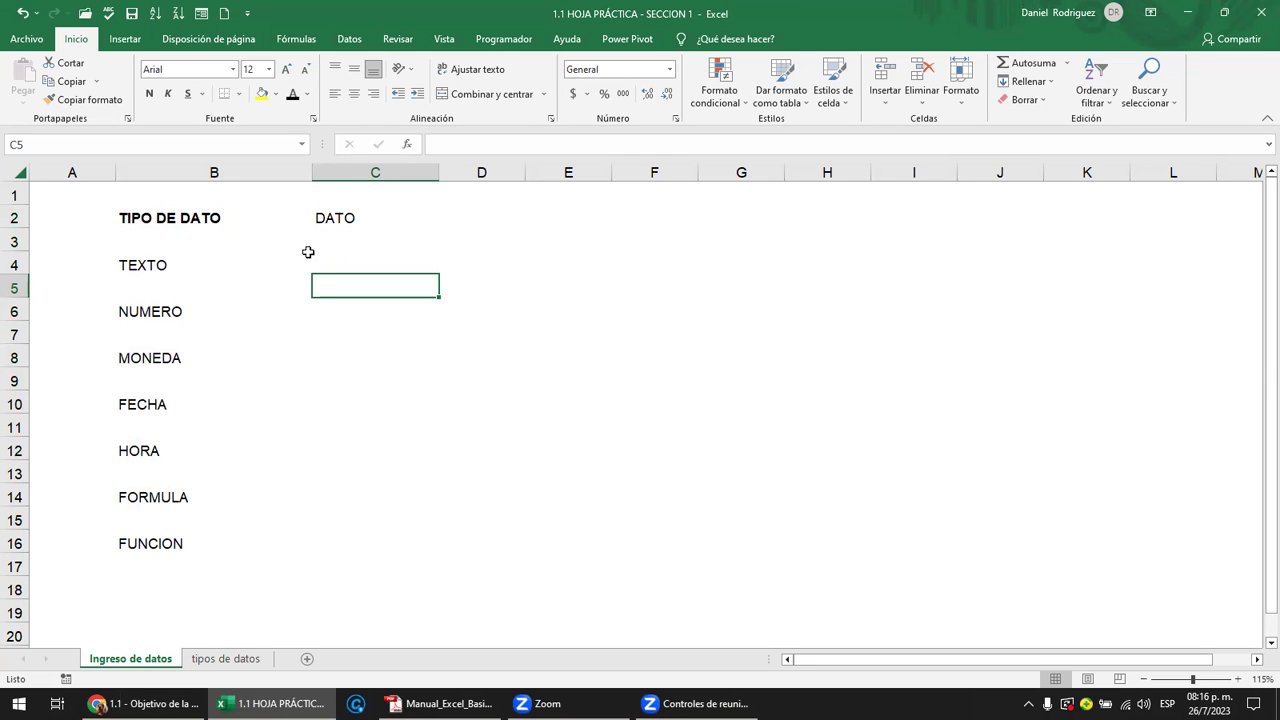
- Move around the cells with arrow keys, ending on TEXTO in B4, then bring Chrome's course page forward
{"action": "key", "text": "Right"}
{"action": "key", "text": "Left"}
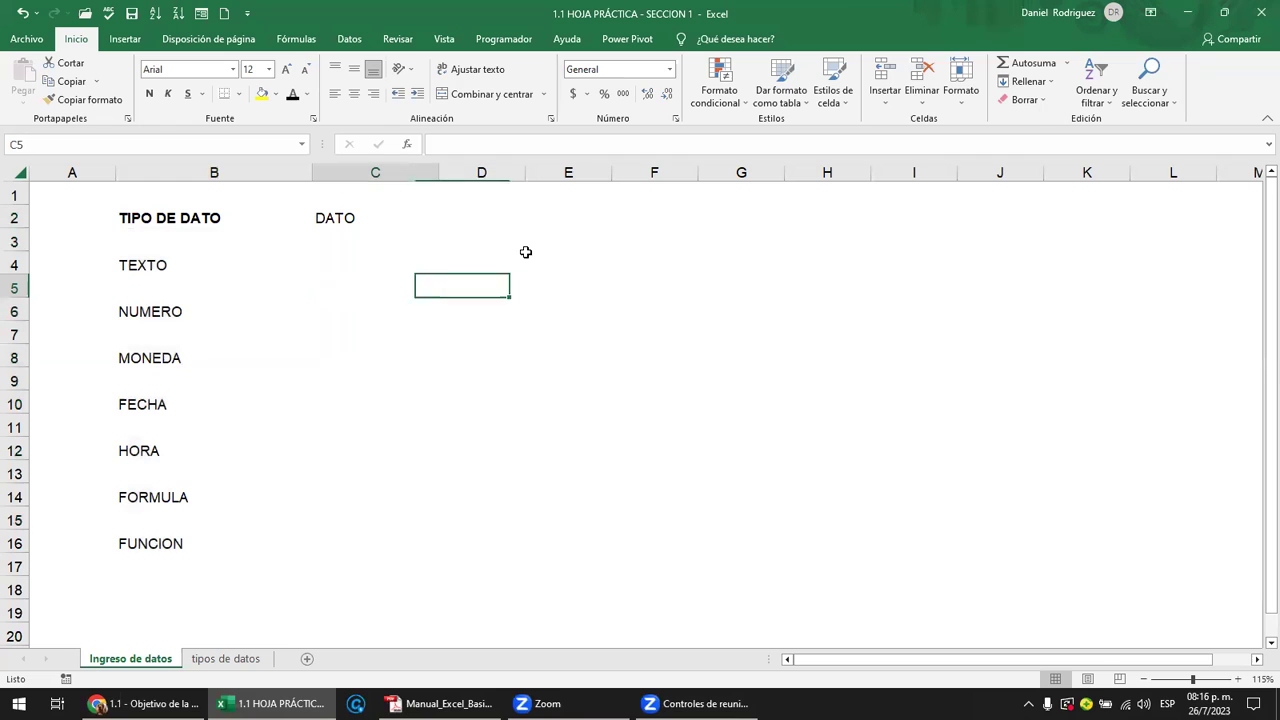
{"action": "key", "text": "Right"}
{"action": "key", "text": "Left"}
{"action": "key", "text": "Up"}
{"action": "key", "text": "Down"}
{"action": "key", "text": "Left"}
{"action": "key", "text": "Up"}
{"action": "key", "text": "Right"}
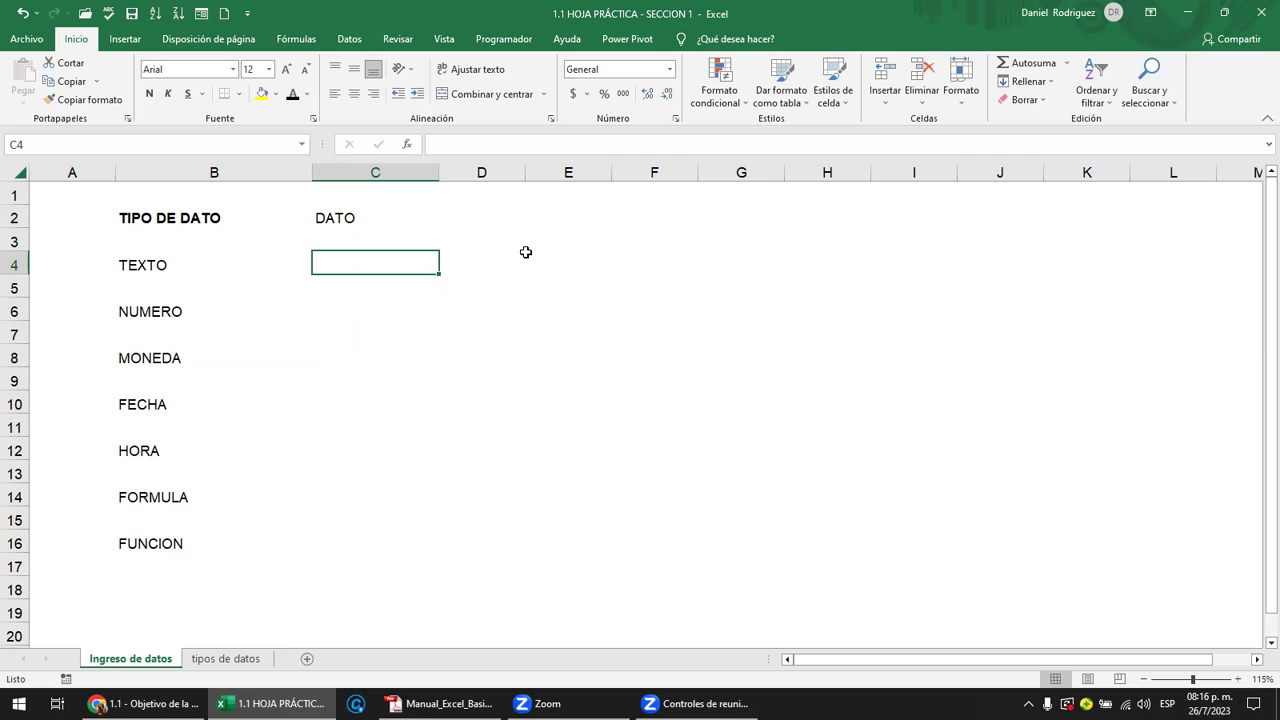
{"action": "key", "text": "Left"}
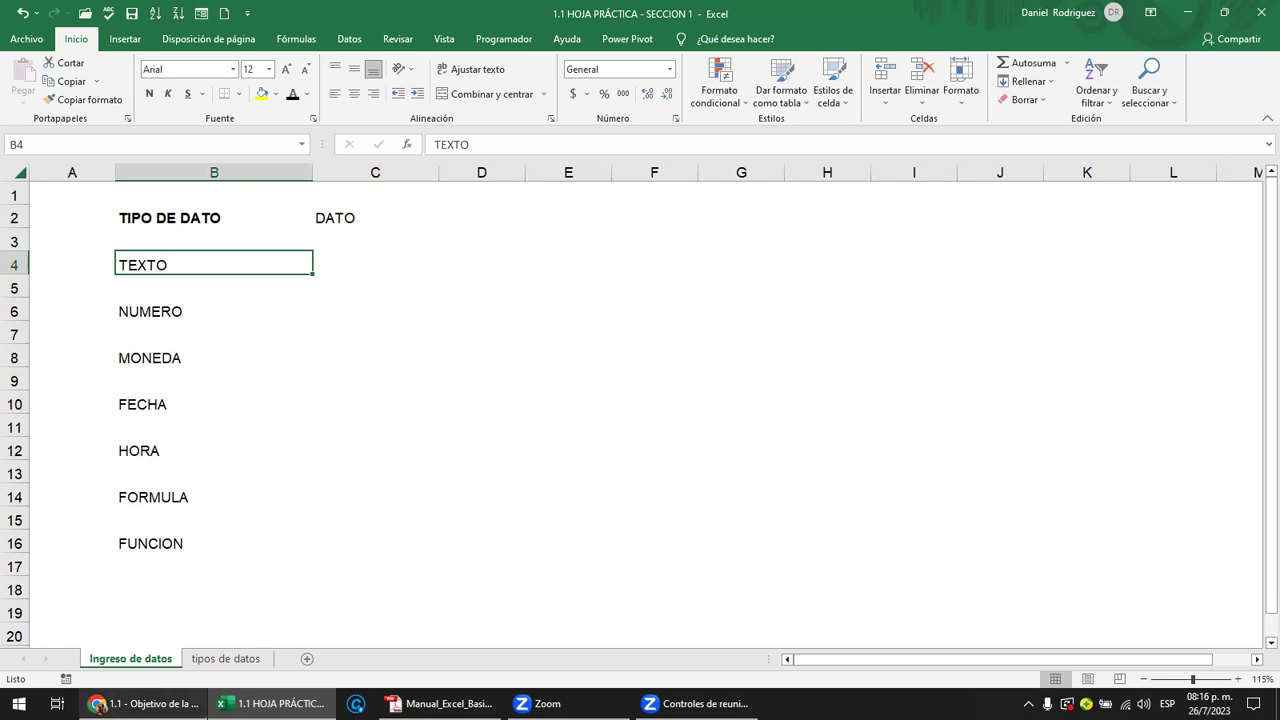
{"action": "left_click", "coordinate": [145, 703]}
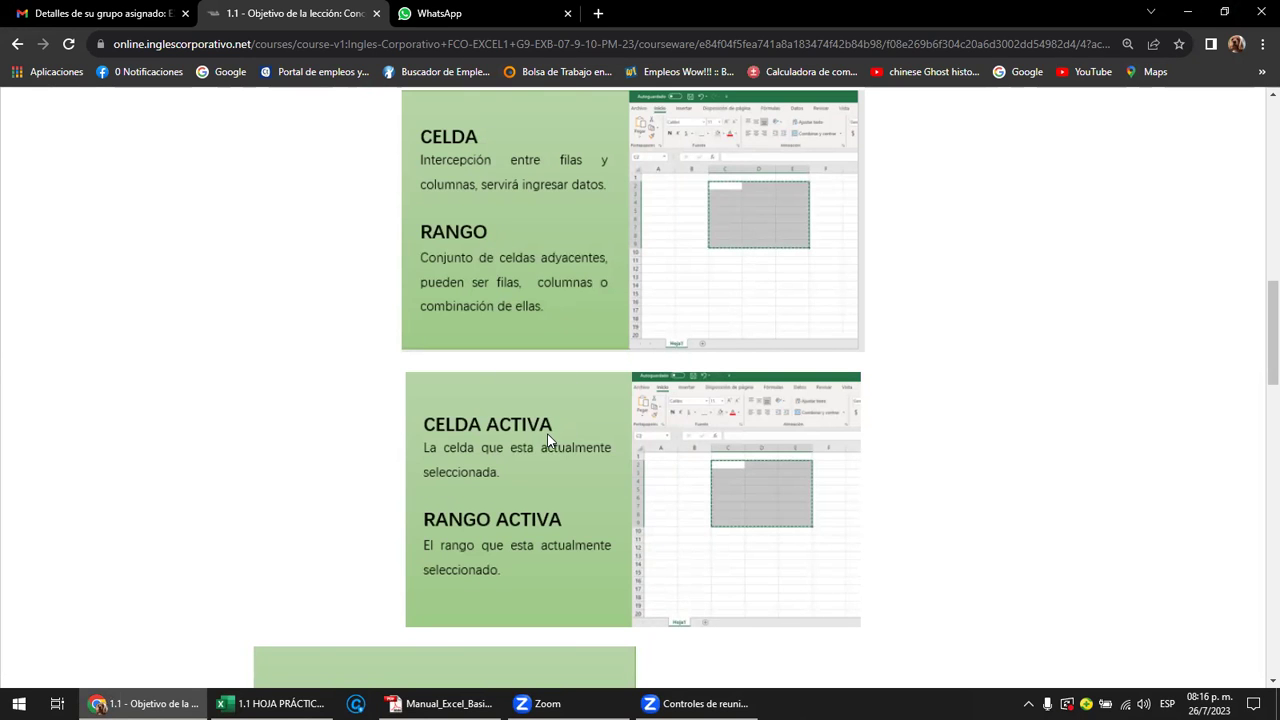
{"action": "mouse_move", "coordinate": [272, 703]}
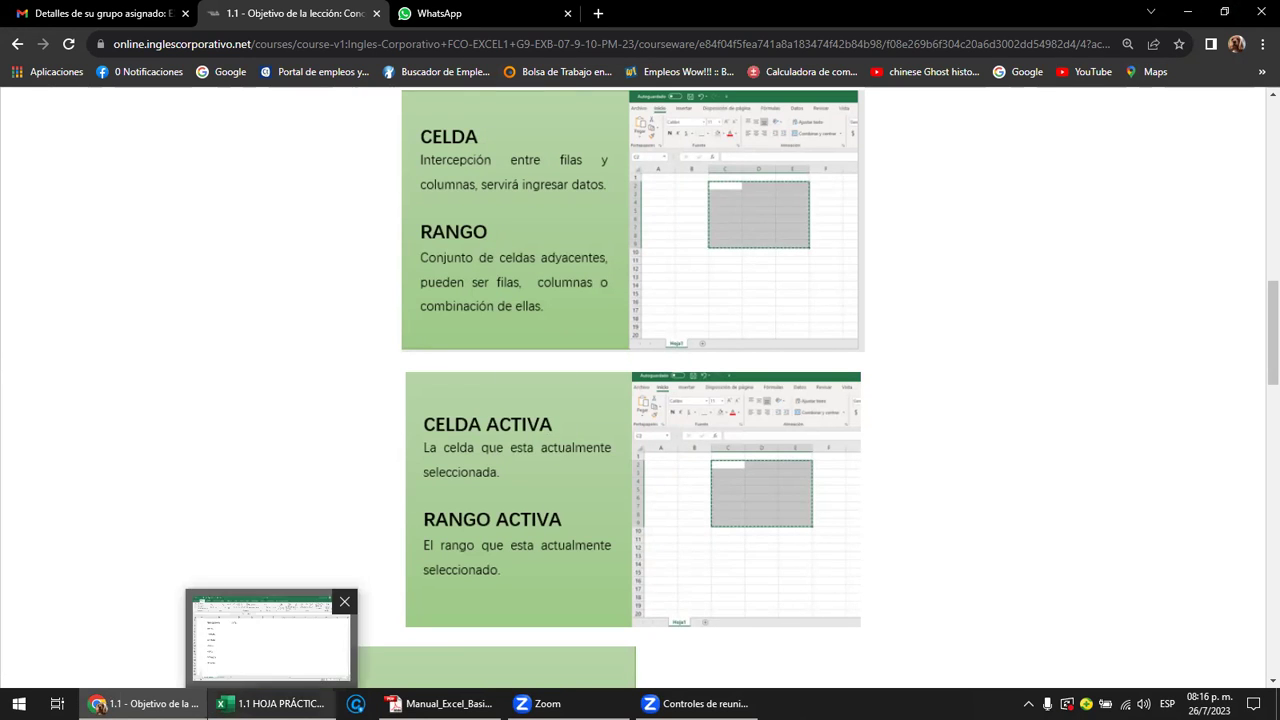
{"action": "left_click", "coordinate": [270, 635]}
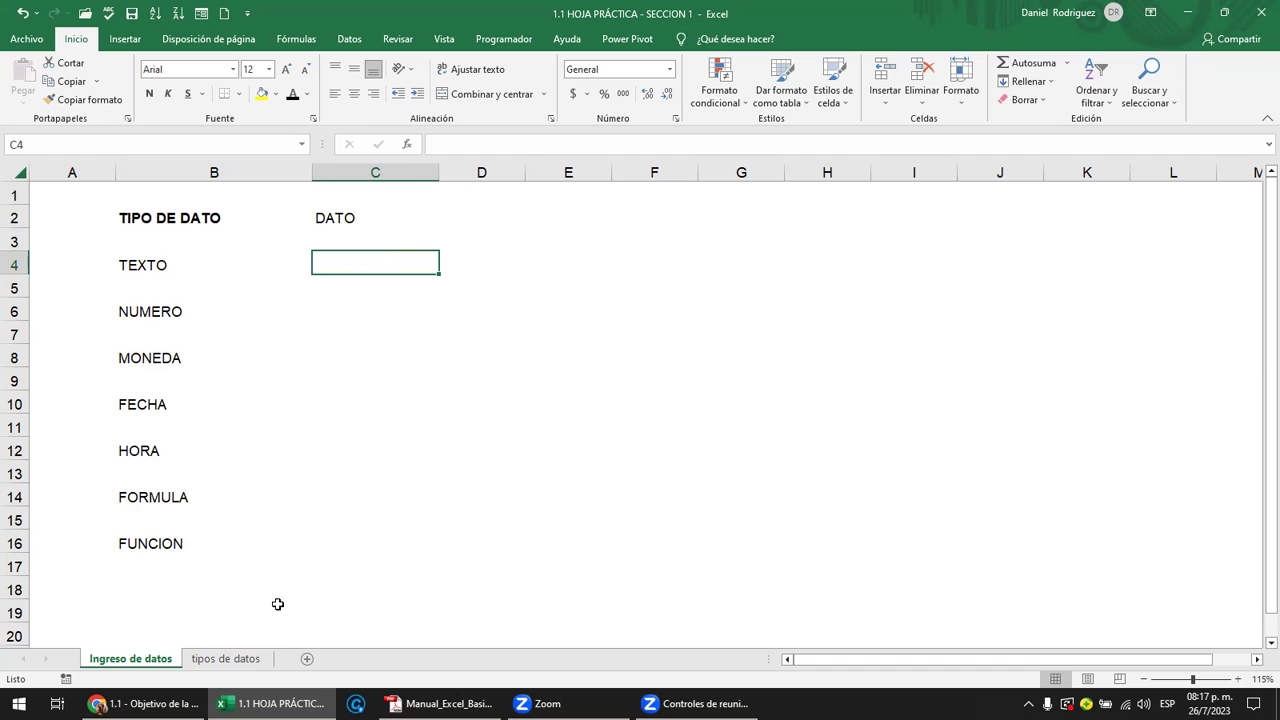
{"action": "left_click", "coordinate": [150, 703]}
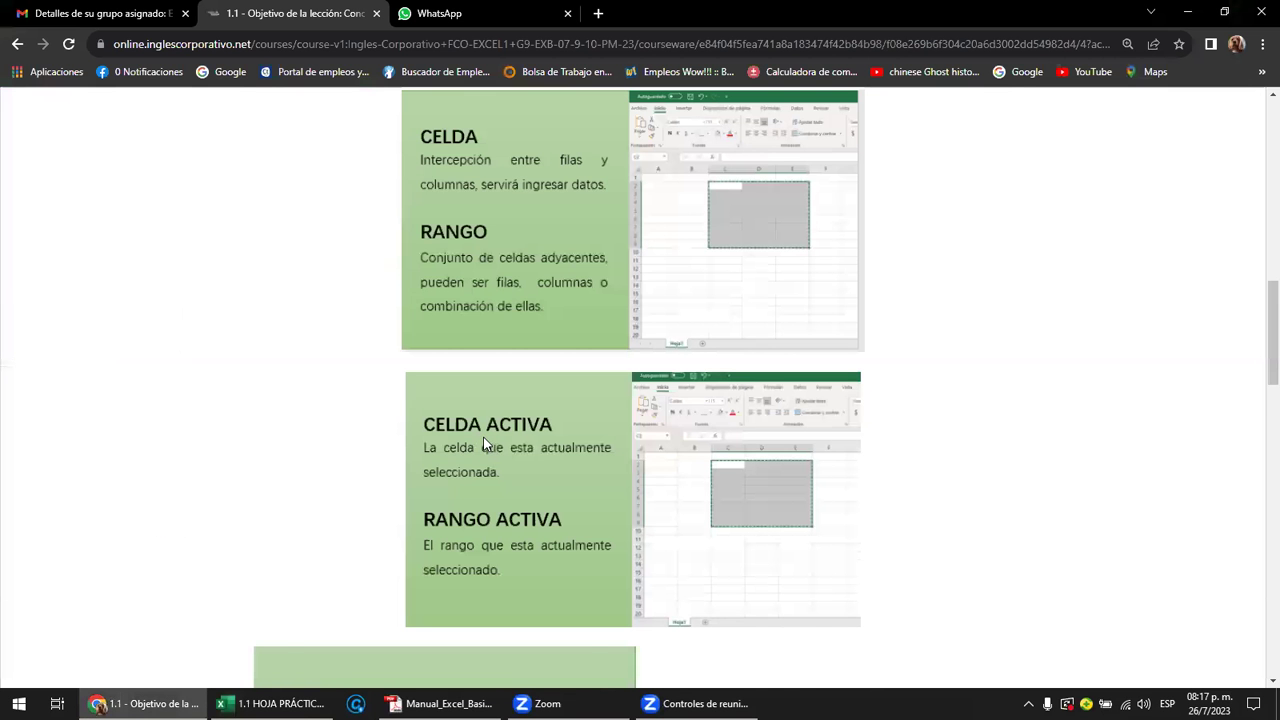
- Zoom the course page to 125%, scroll to the Excel window diagram, then return to the workbook
{"action": "scroll", "coordinate": [467, 437], "scroll_direction": "down", "scroll_amount": 4}
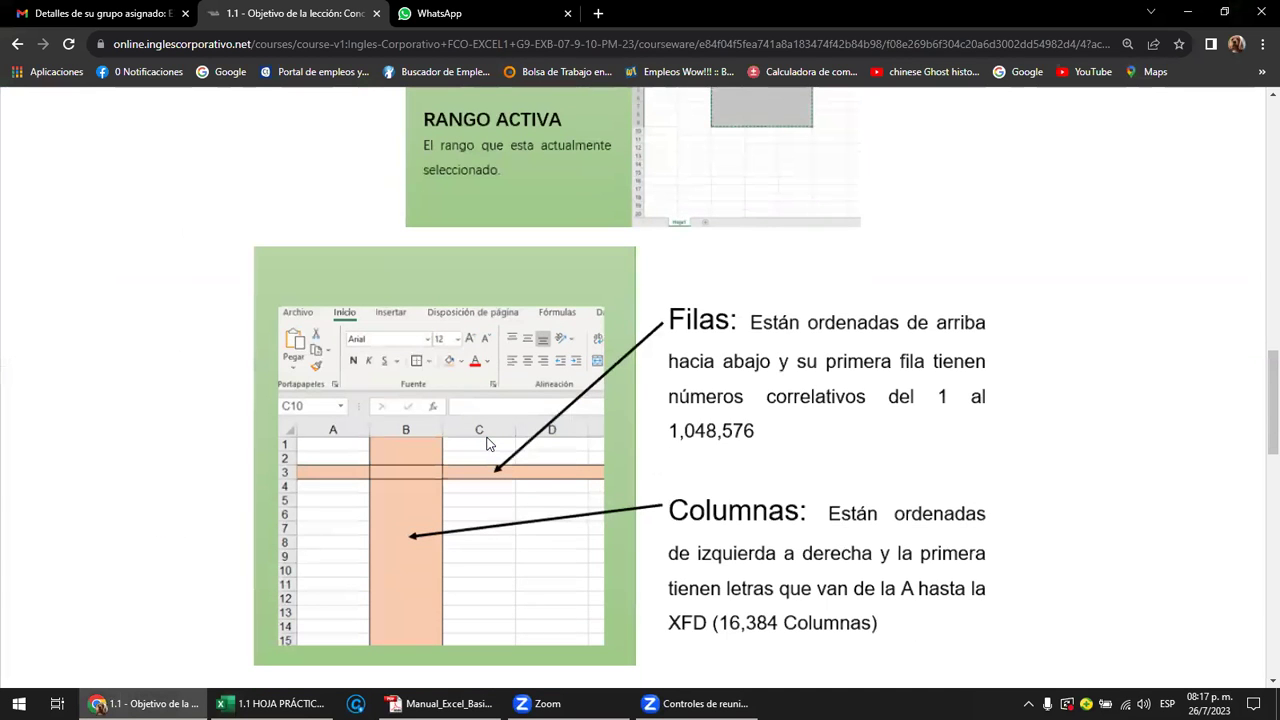
{"action": "scroll", "coordinate": [528, 435], "scroll_direction": "down", "scroll_amount": 2}
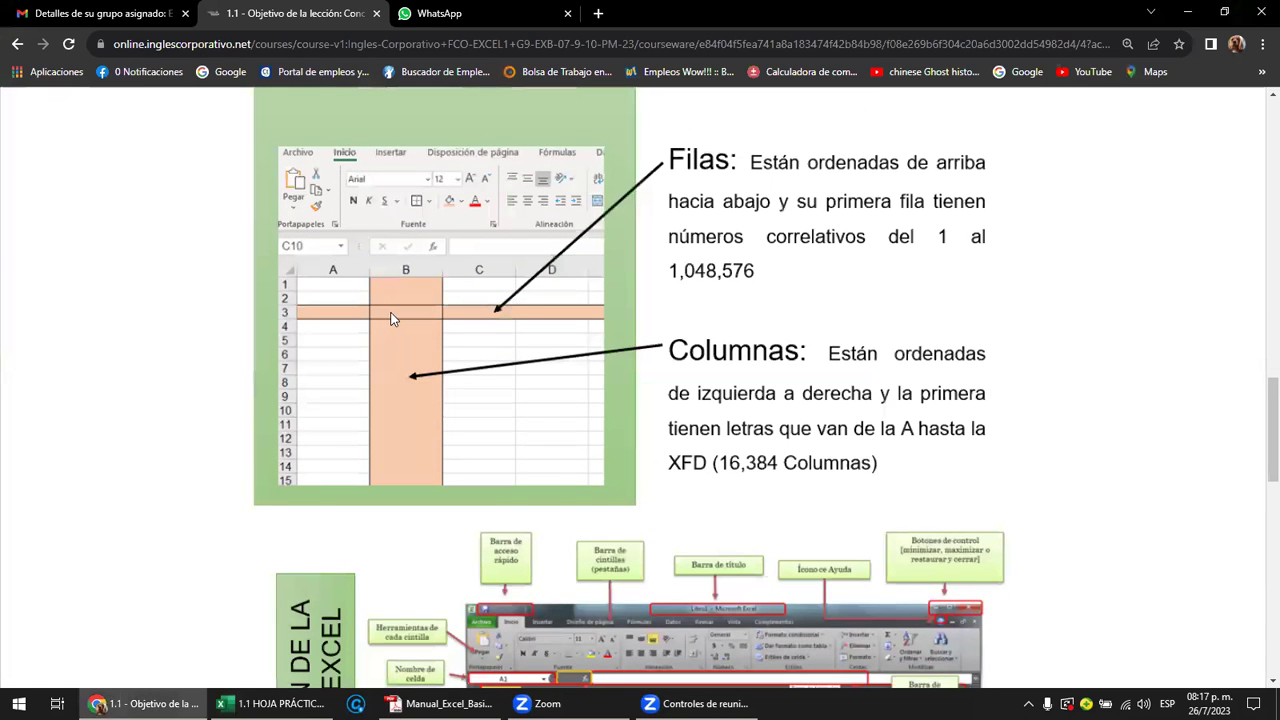
{"action": "scroll", "coordinate": [418, 320], "scroll_direction": "down", "scroll_amount": 3}
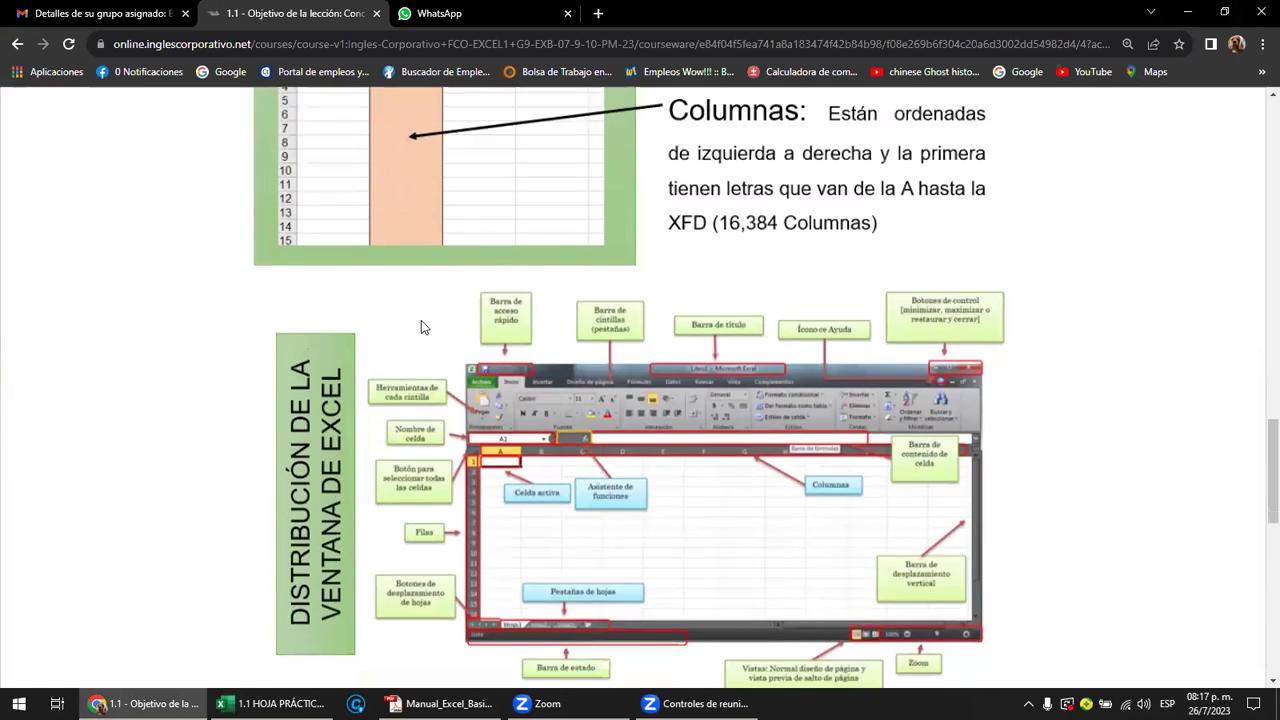
{"action": "scroll", "coordinate": [421, 320], "scroll_direction": "down", "scroll_amount": 1}
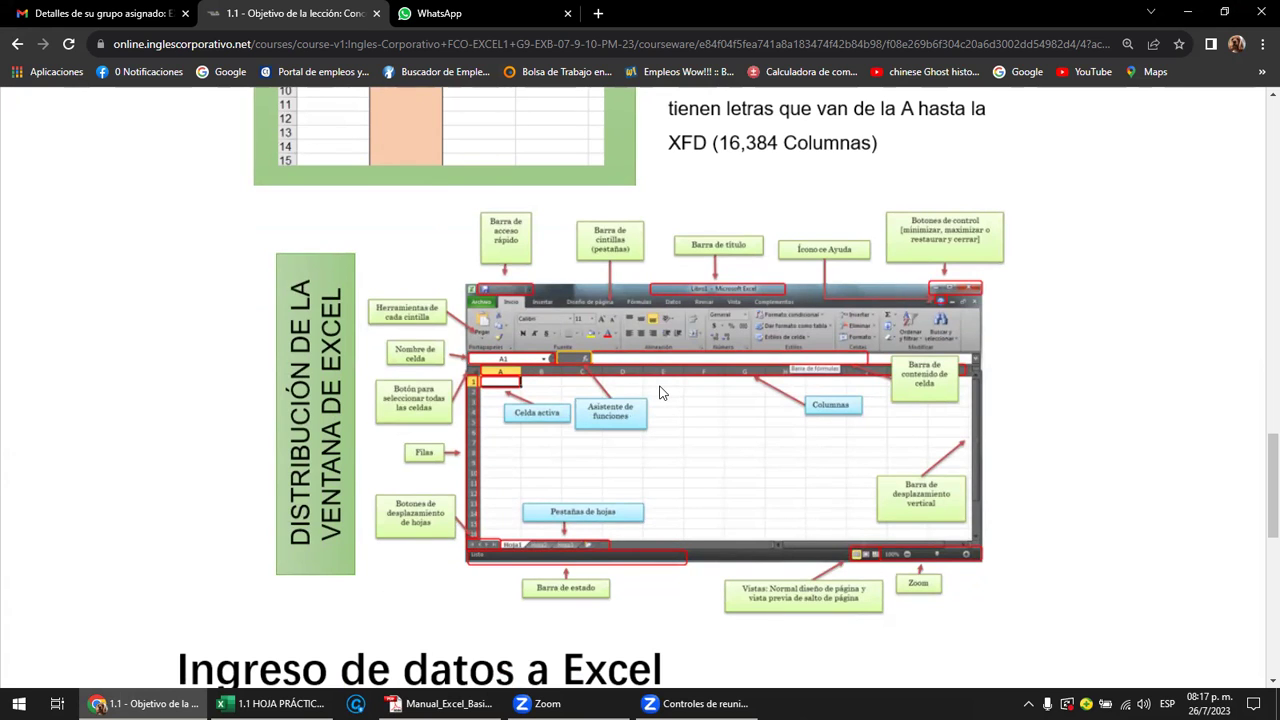
{"action": "key", "text": "ctrl+plus"}
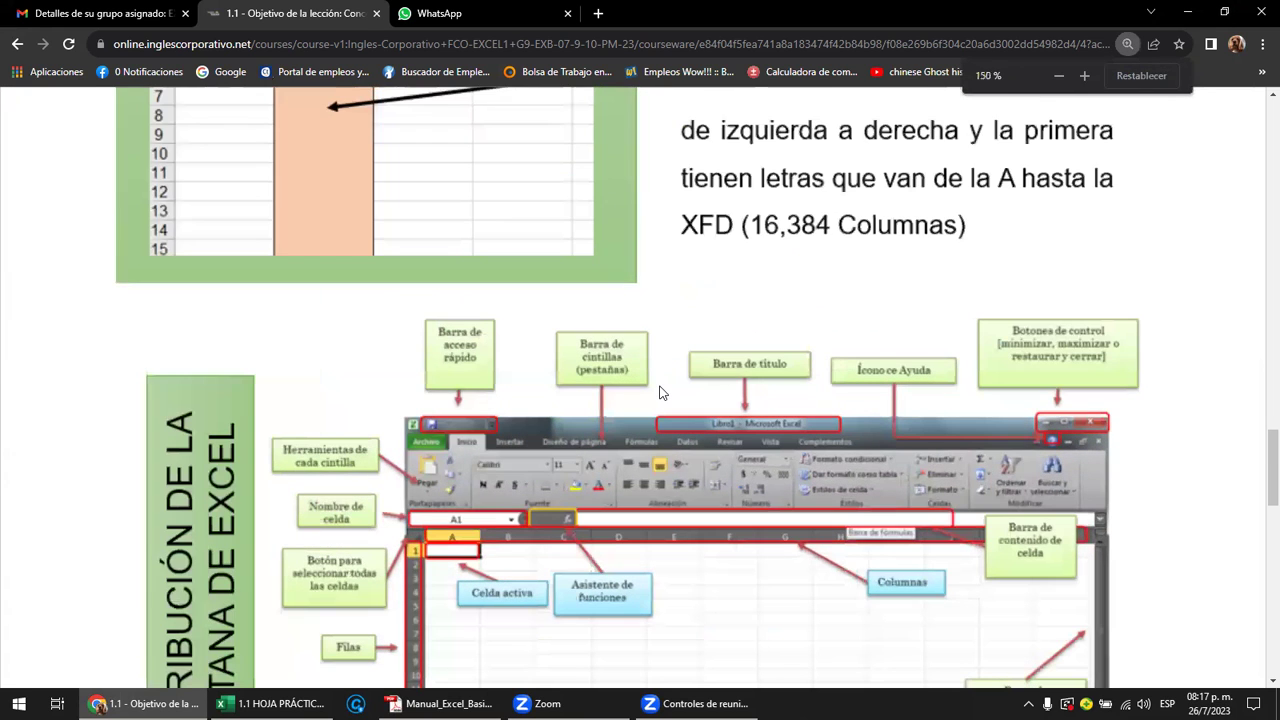
{"action": "scroll", "coordinate": [659, 390], "scroll_direction": "down", "scroll_amount": 1}
{"action": "scroll", "coordinate": [659, 390], "scroll_direction": "down", "scroll_amount": 1}
{"action": "scroll", "coordinate": [659, 390], "scroll_direction": "down", "scroll_amount": 1}
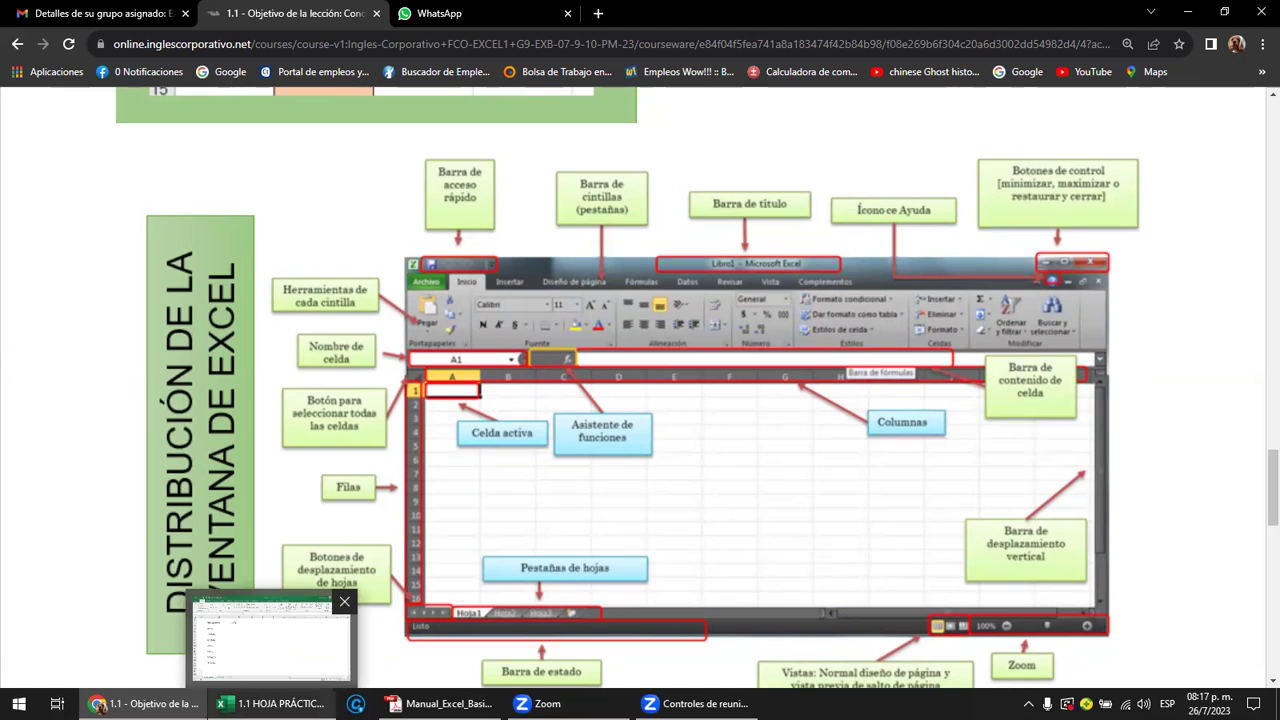
{"action": "left_click", "coordinate": [267, 703]}
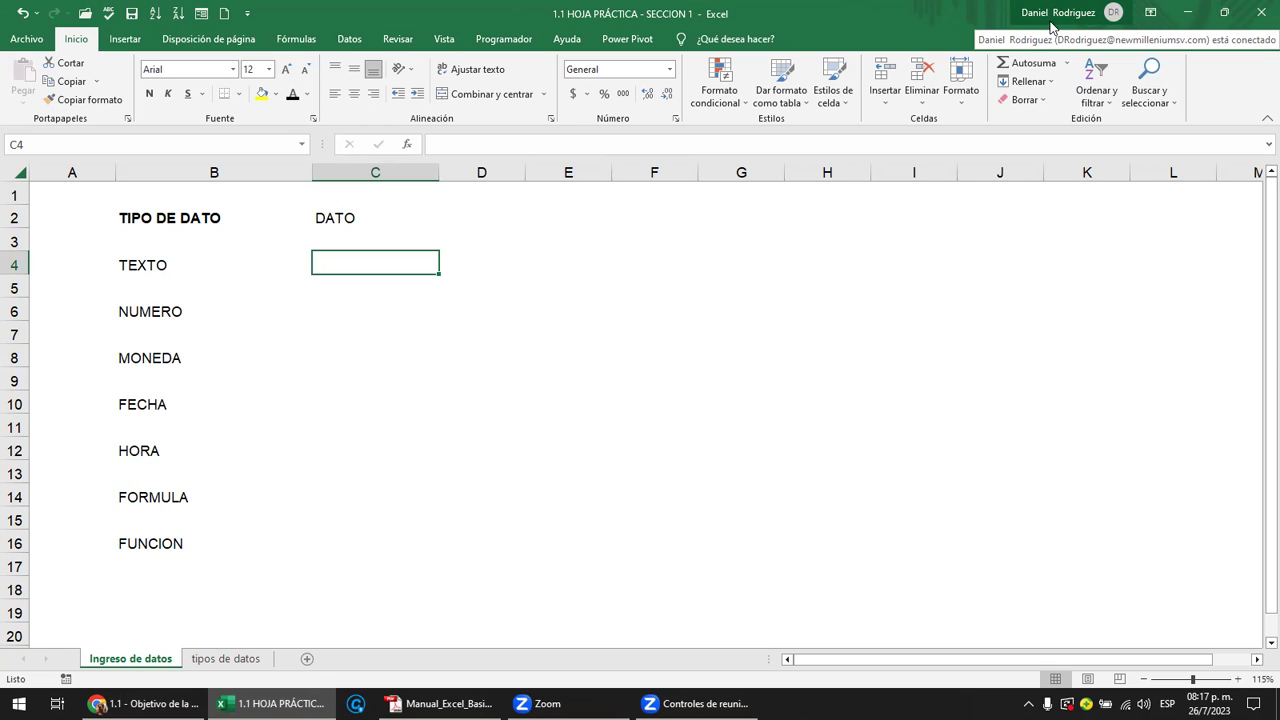
{"action": "left_click", "coordinate": [1222, 14]}
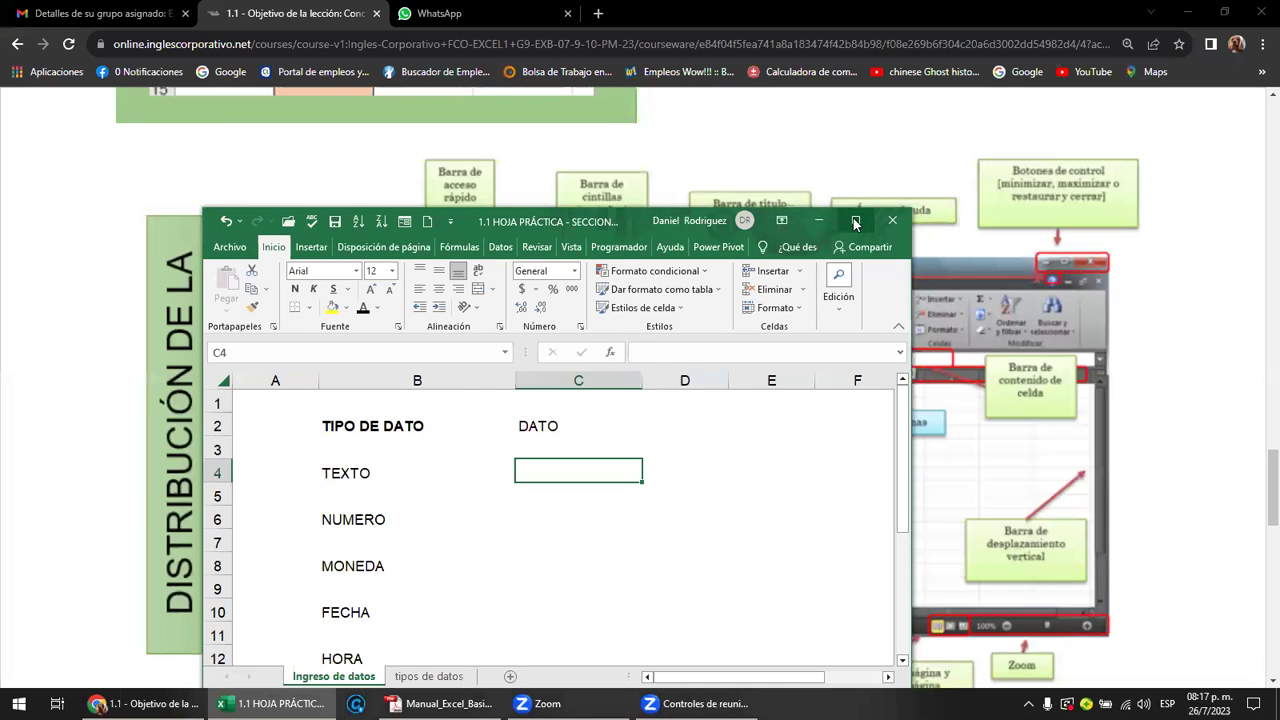
{"action": "left_click", "coordinate": [855, 222]}
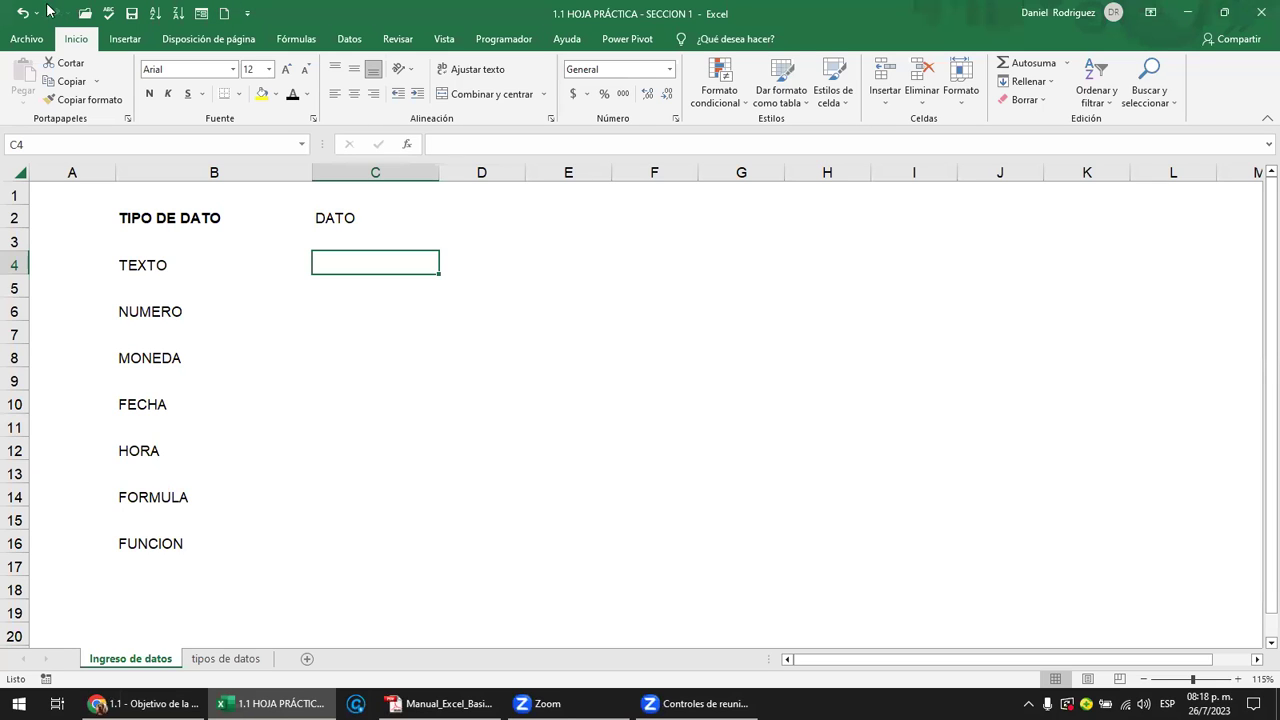
- Remove the Nuevo shortcut from the Quick Access Toolbar and add it back
{"action": "left_click", "coordinate": [248, 17]}
{"action": "left_click", "coordinate": [248, 17]}
{"action": "left_click", "coordinate": [247, 14]}
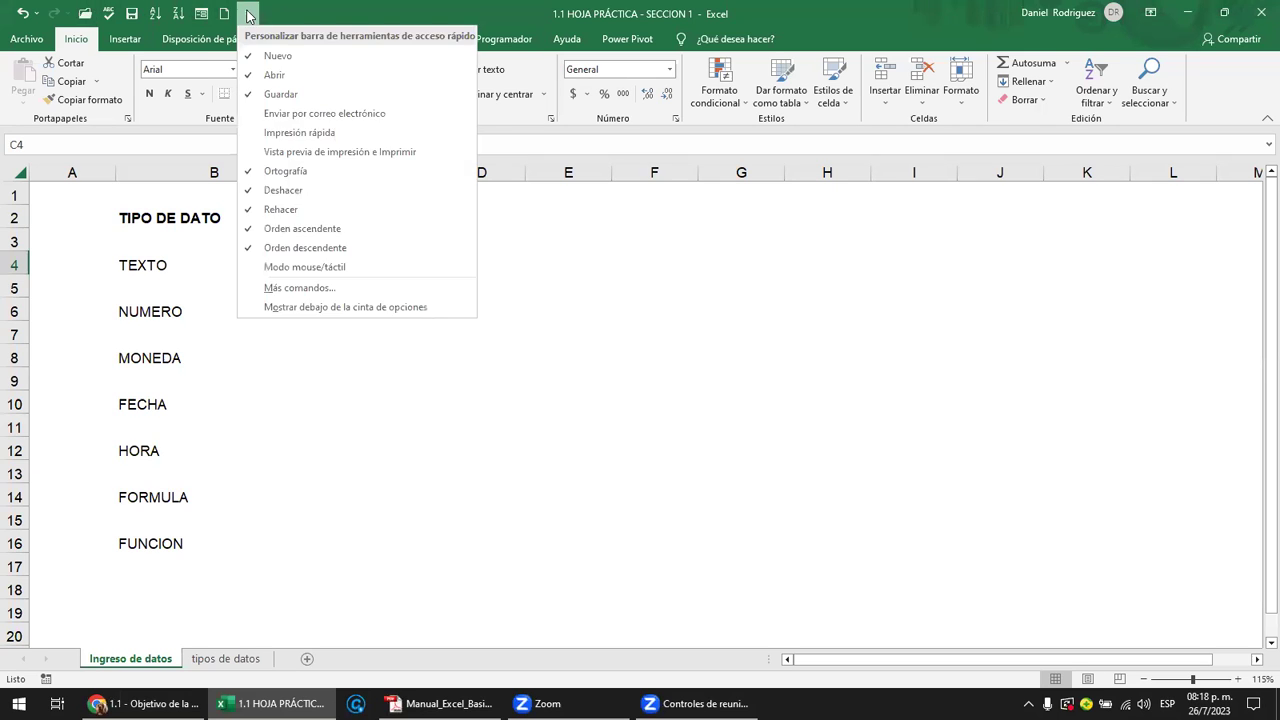
{"action": "left_click", "coordinate": [252, 18]}
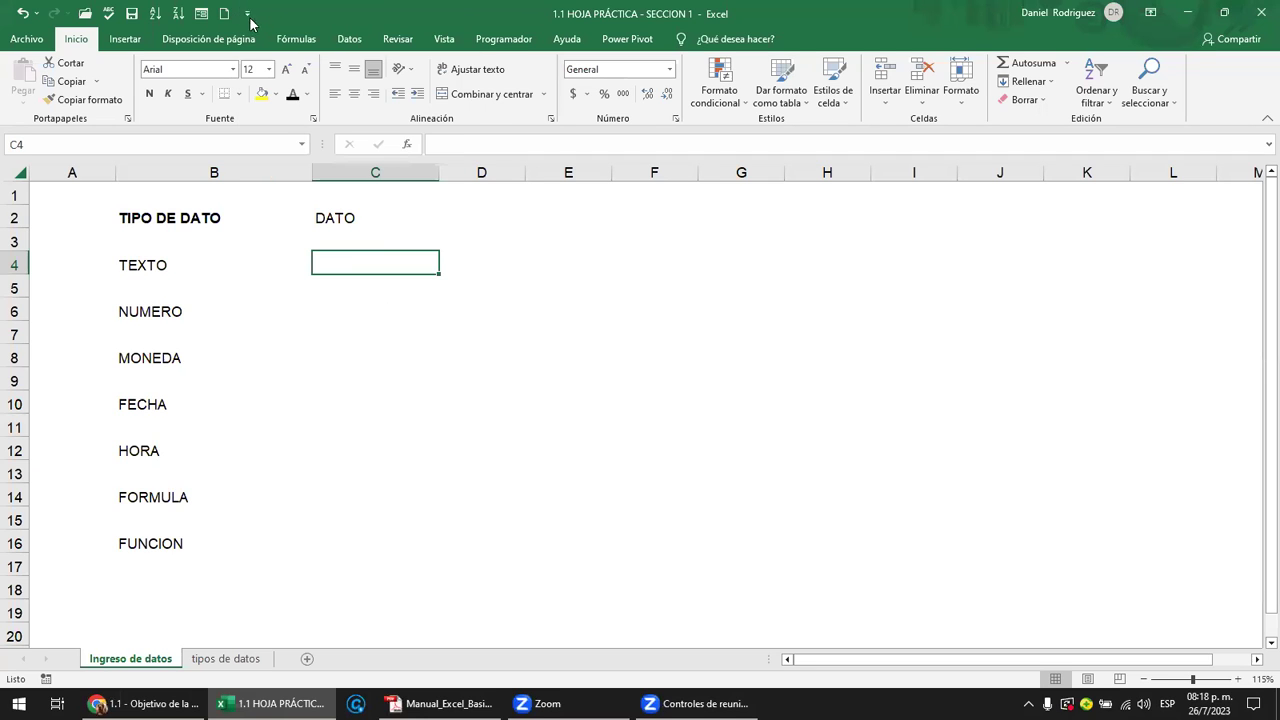
{"action": "left_click", "coordinate": [248, 17]}
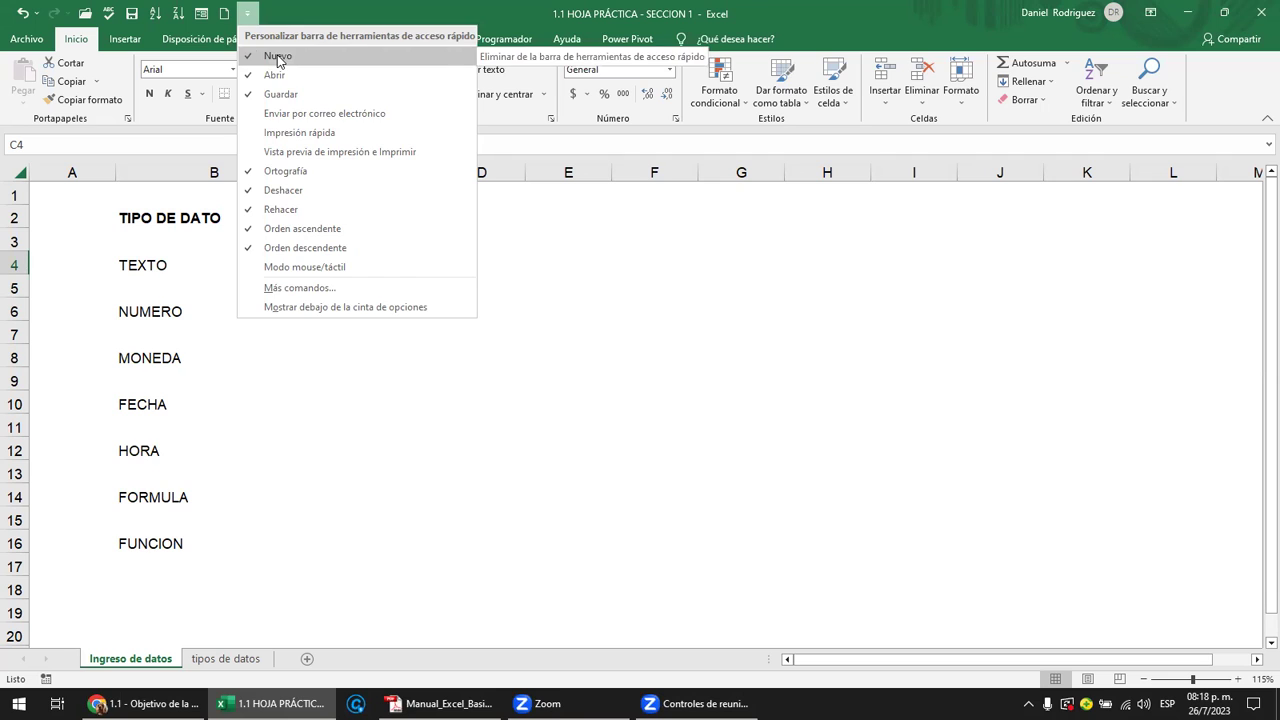
{"action": "left_click", "coordinate": [279, 58]}
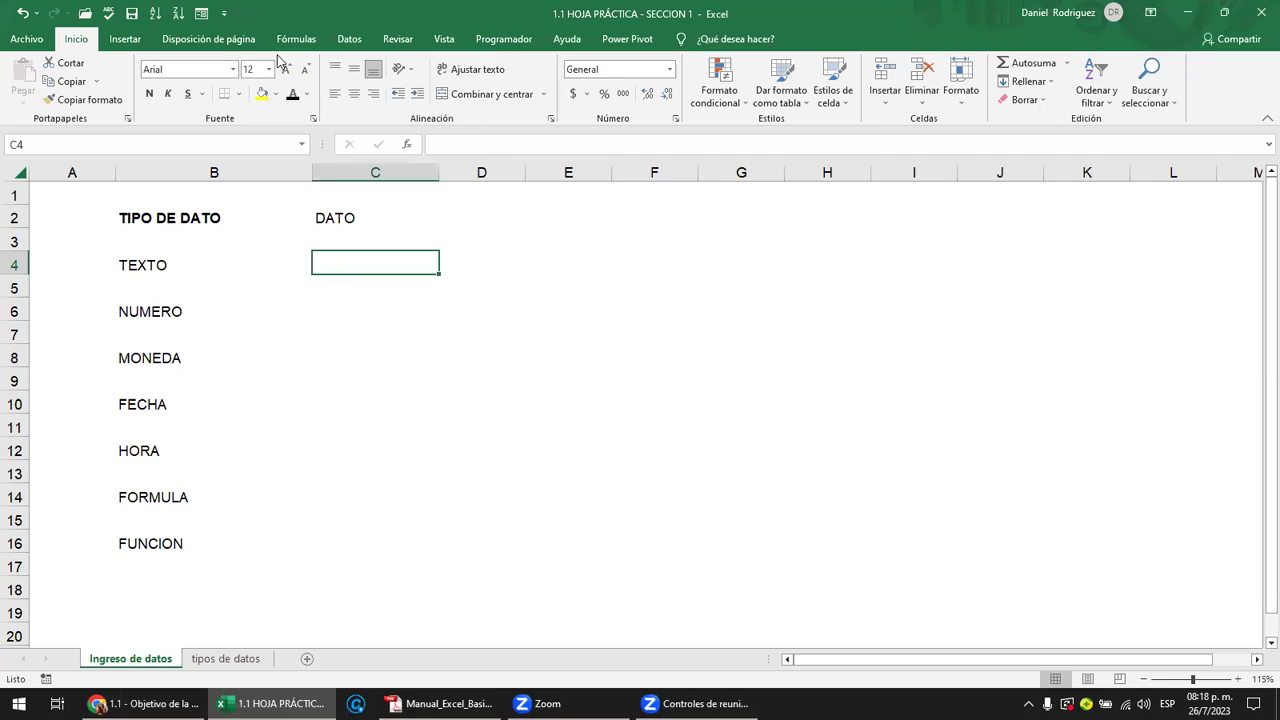
{"action": "left_click", "coordinate": [224, 13]}
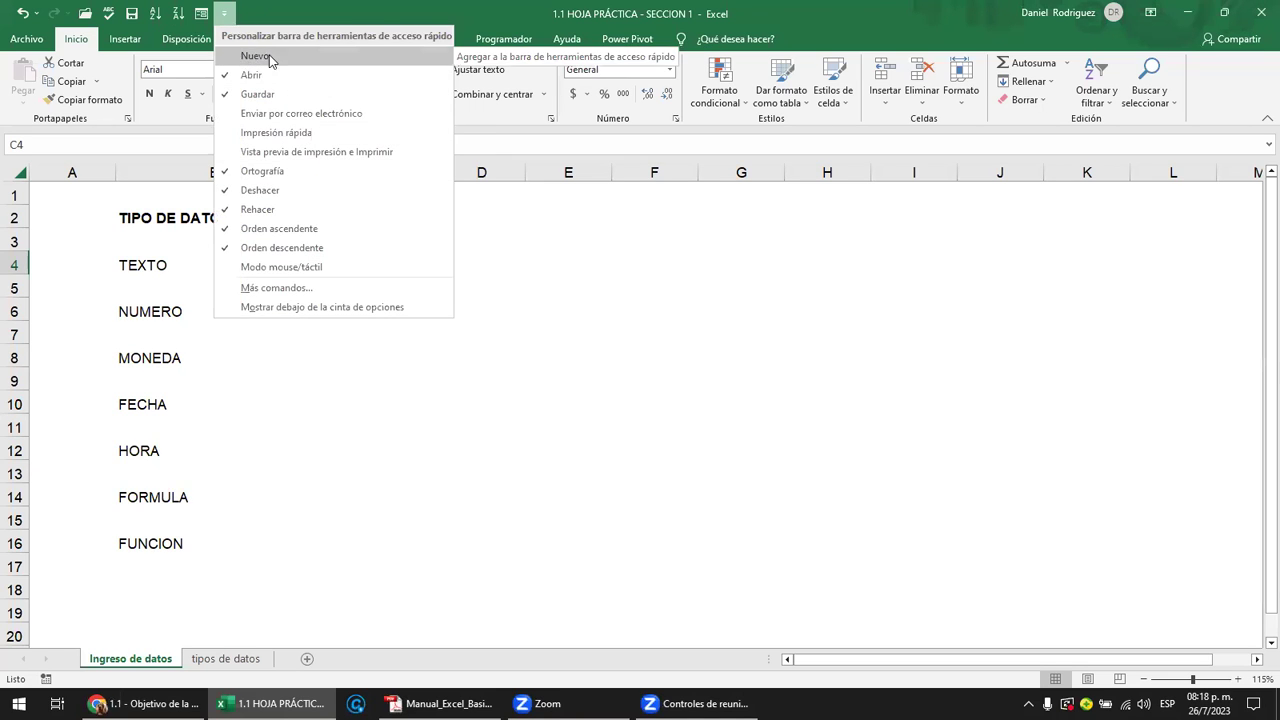
{"action": "left_click", "coordinate": [252, 57]}
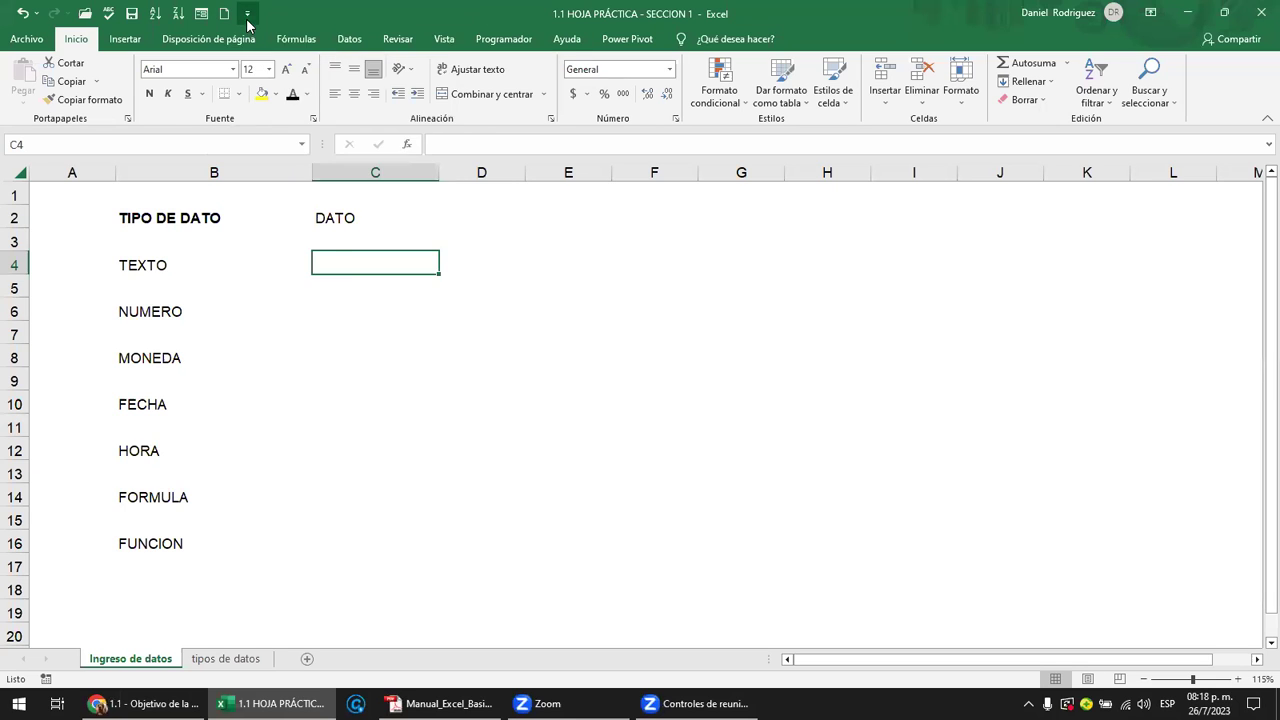
- Remove and re-add the Ortografía shortcut, then close the customization list
{"action": "left_click", "coordinate": [248, 14]}
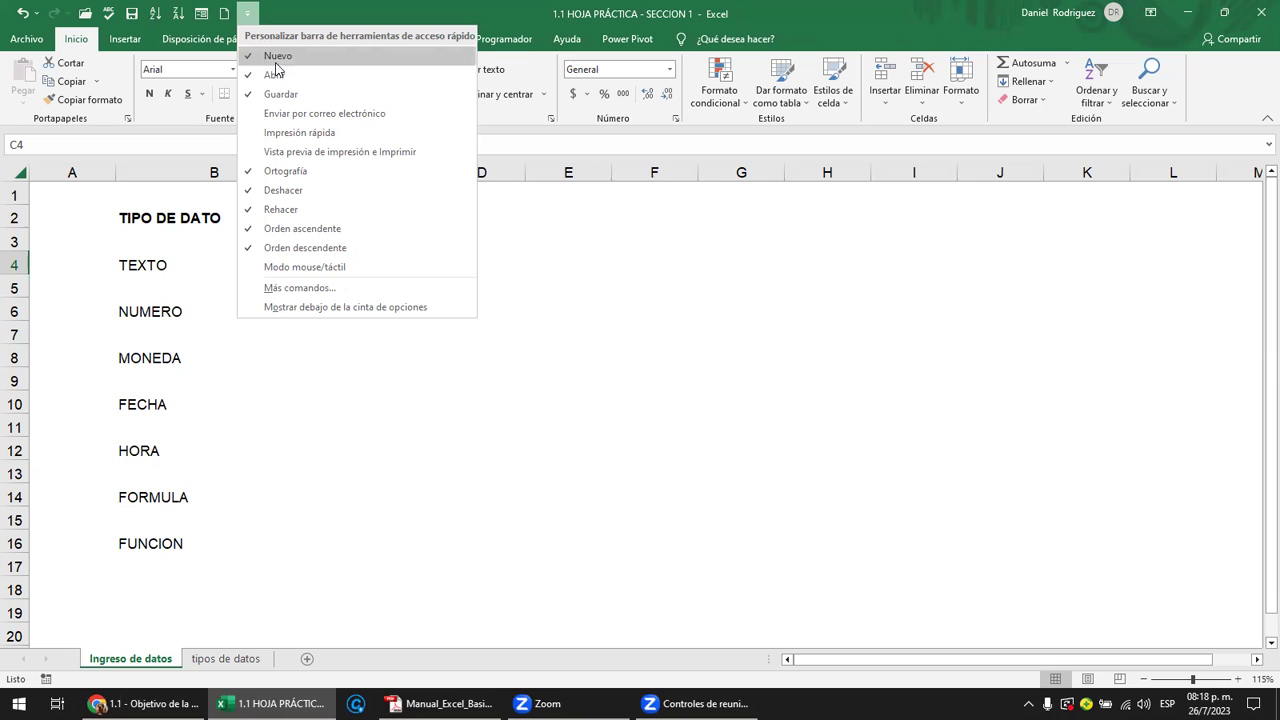
{"action": "left_click", "coordinate": [280, 172]}
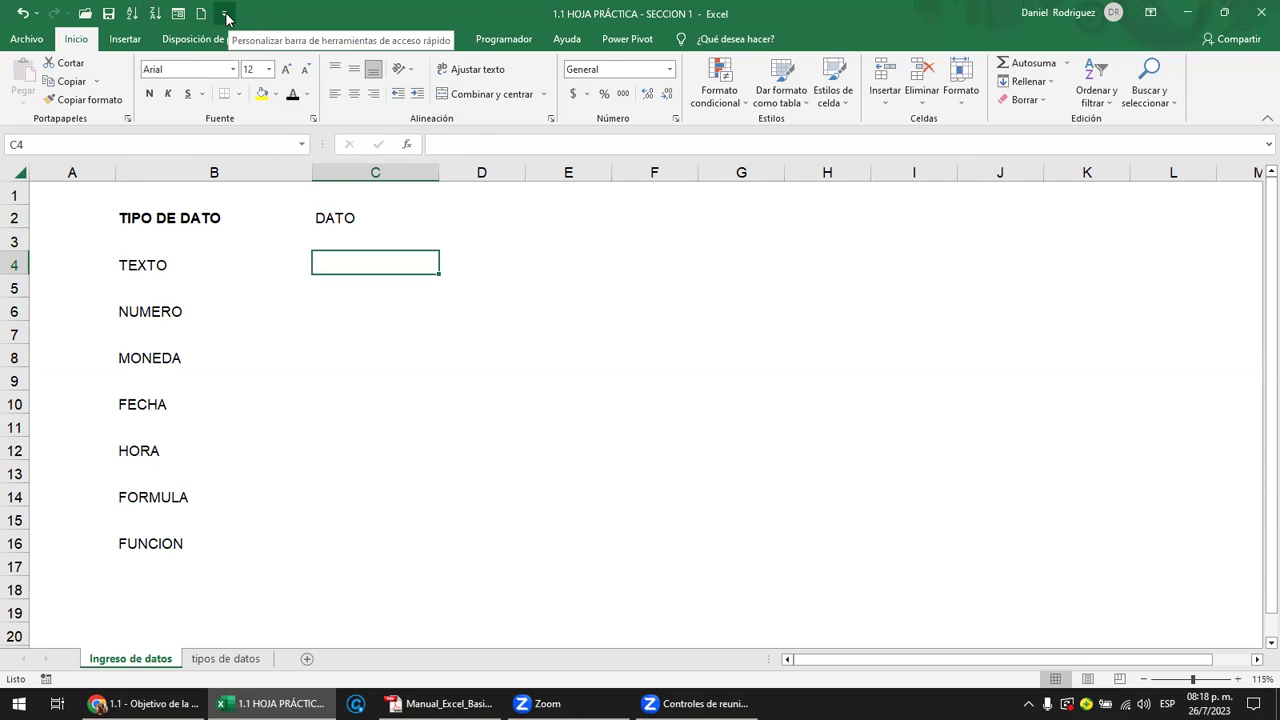
{"action": "left_click", "coordinate": [226, 18]}
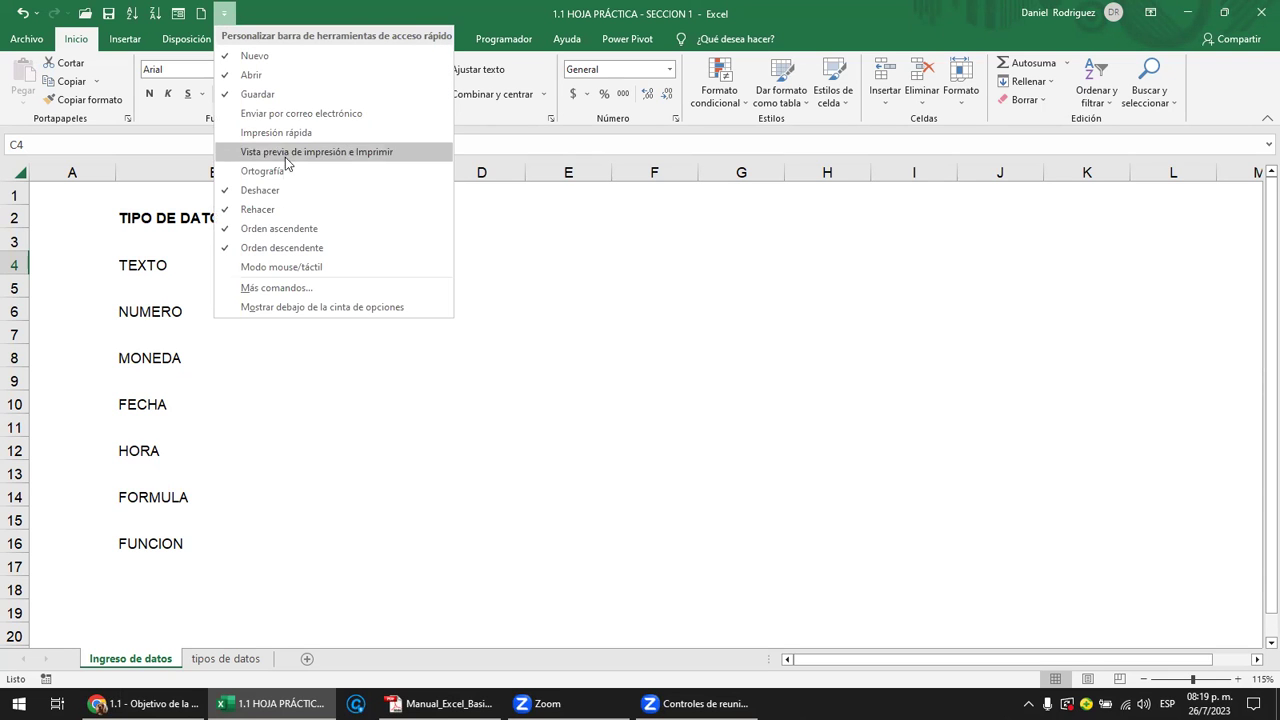
{"action": "left_click", "coordinate": [262, 171]}
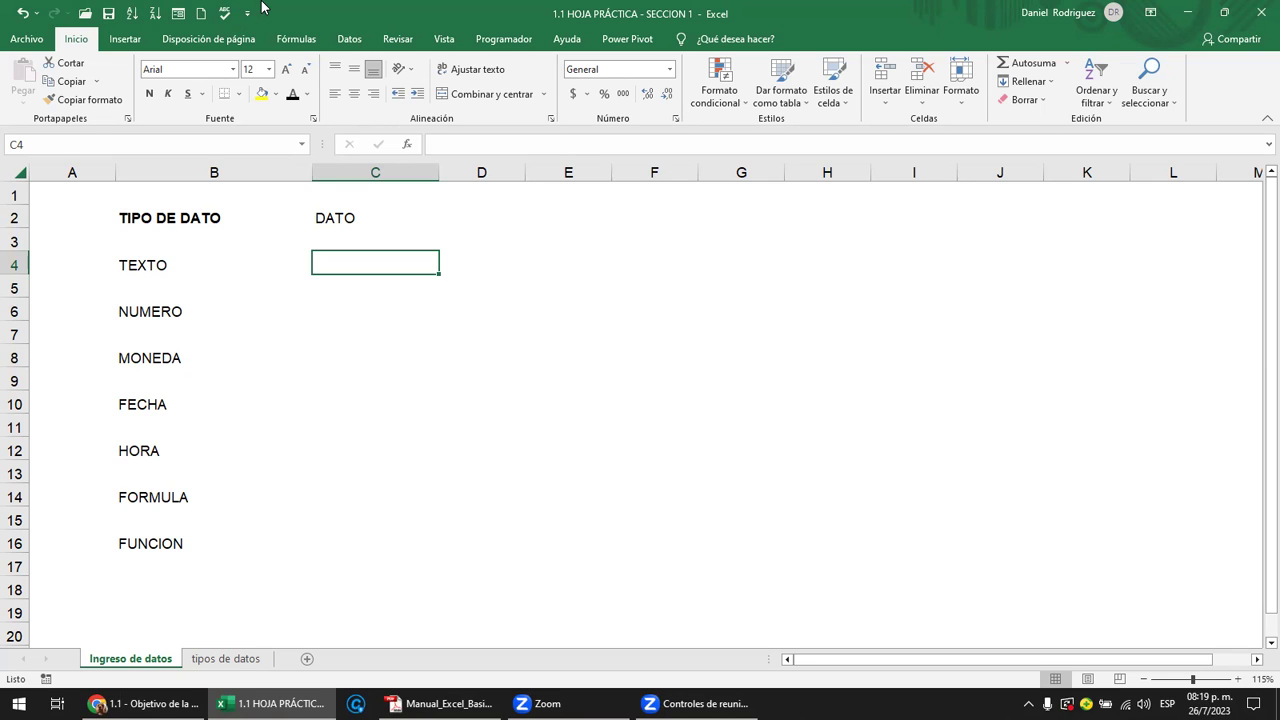
{"action": "left_click", "coordinate": [249, 13]}
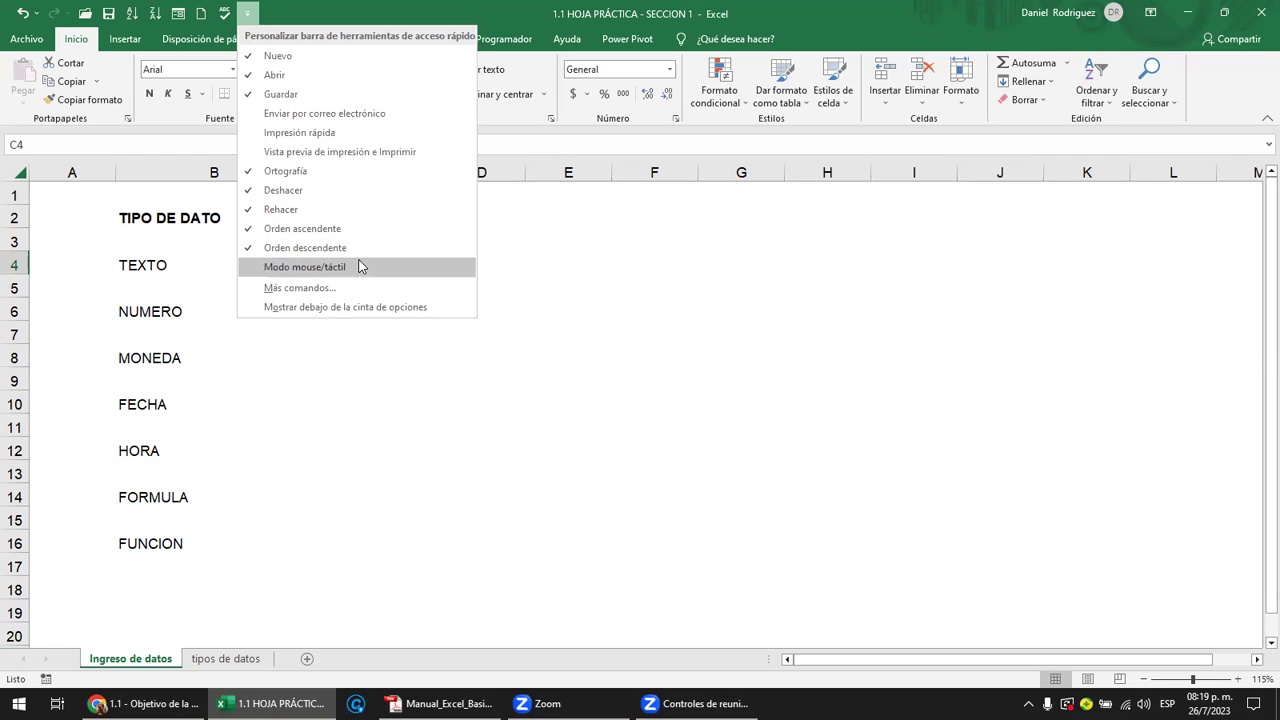
{"action": "left_click", "coordinate": [310, 9]}
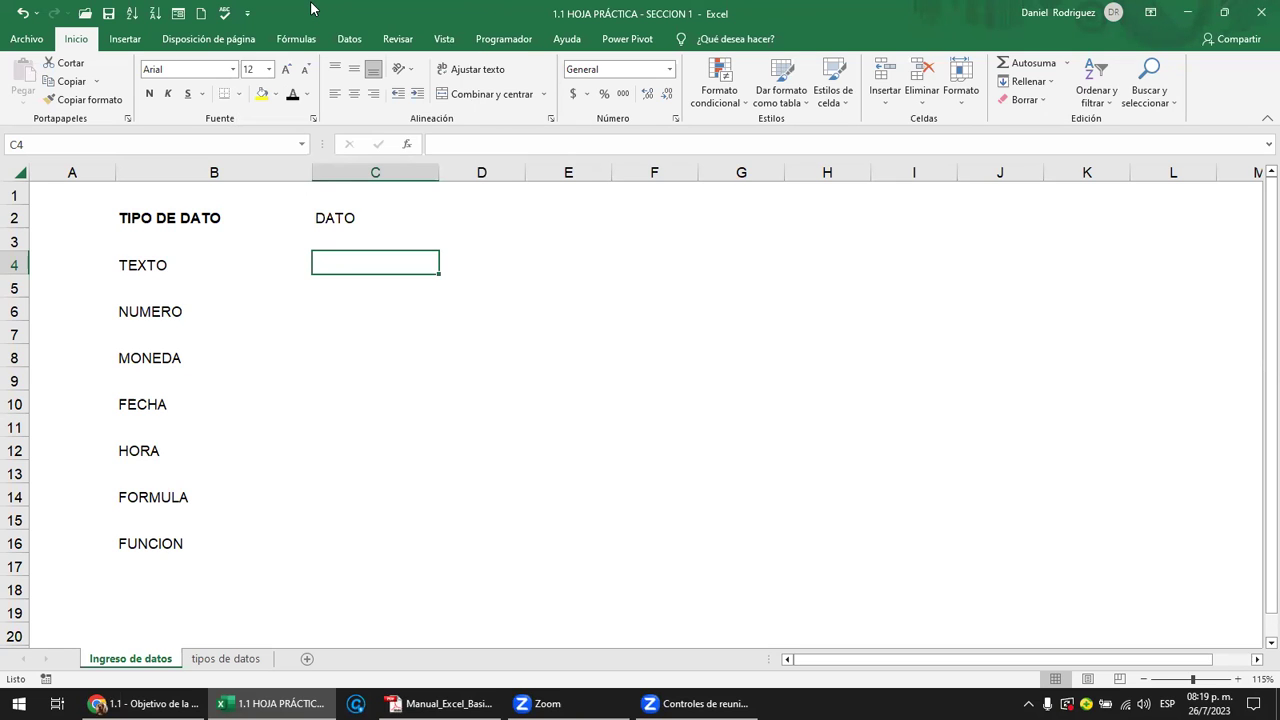
- Open and close Archivo, then browse the Insertar, Inicio, Vista and Disposición de página tabs
{"action": "left_click", "coordinate": [27, 38]}
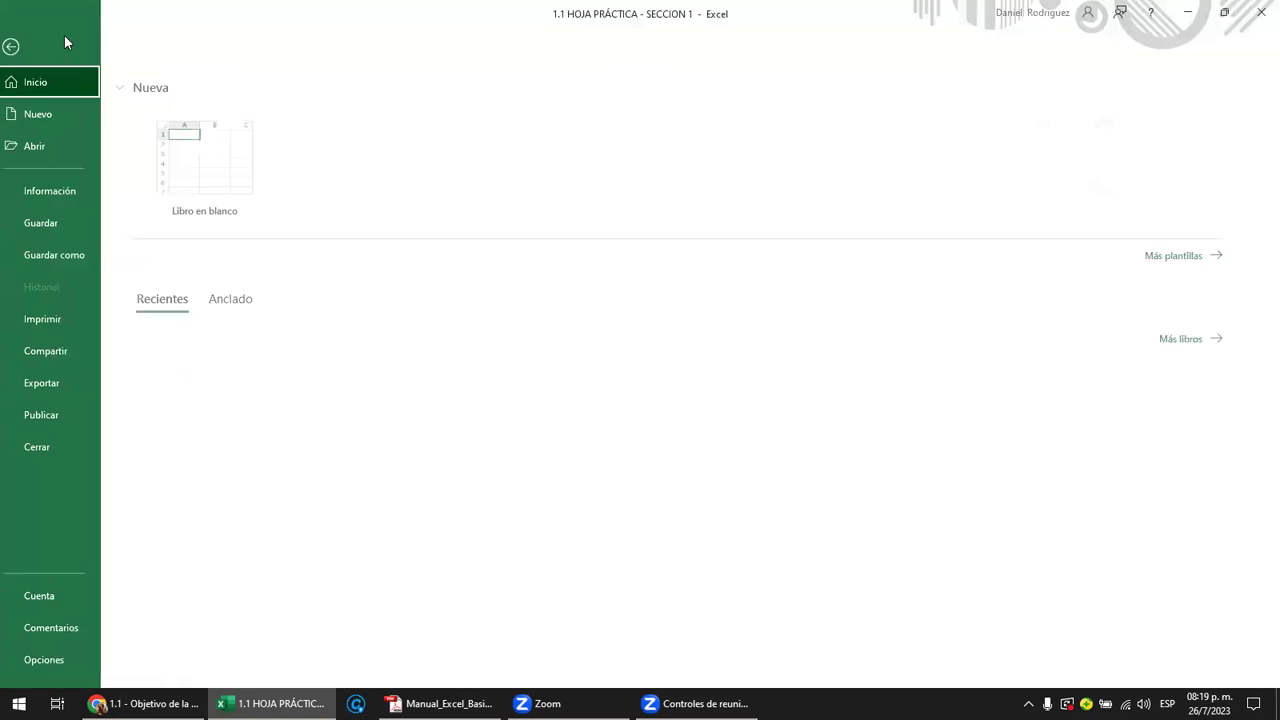
{"action": "left_click", "coordinate": [22, 46]}
{"action": "left_click", "coordinate": [122, 40]}
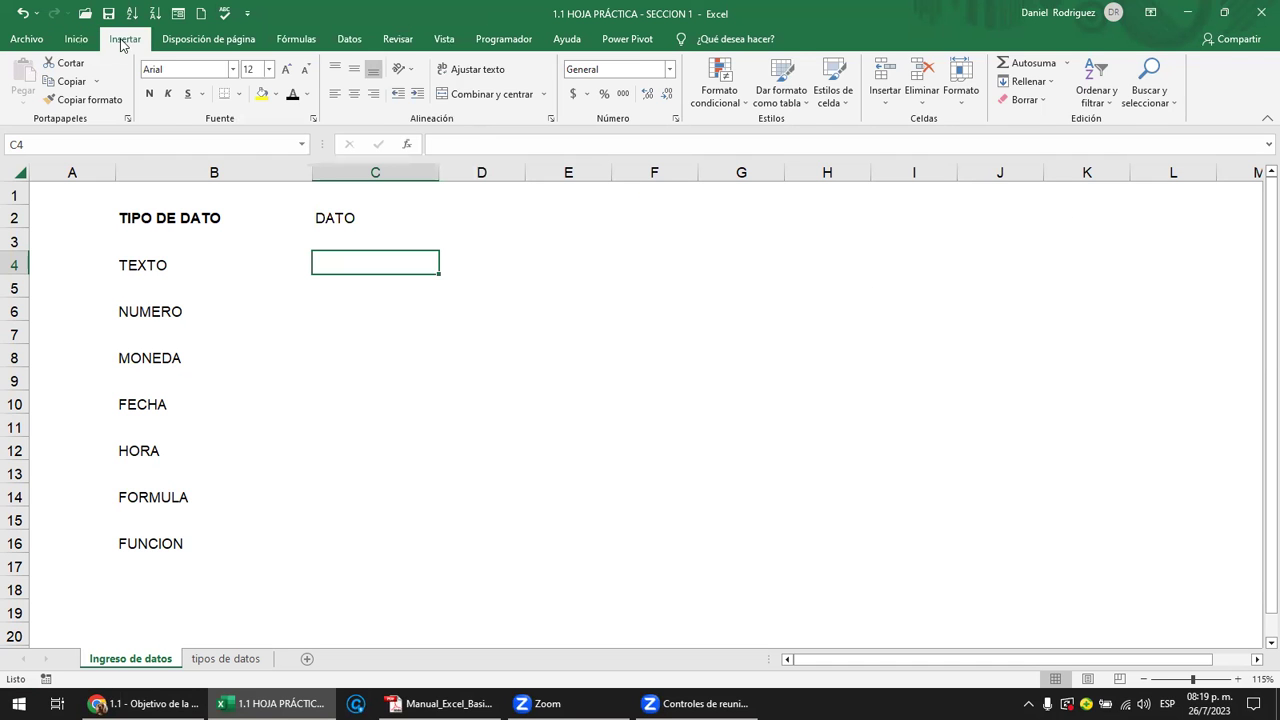
{"action": "left_click", "coordinate": [76, 40]}
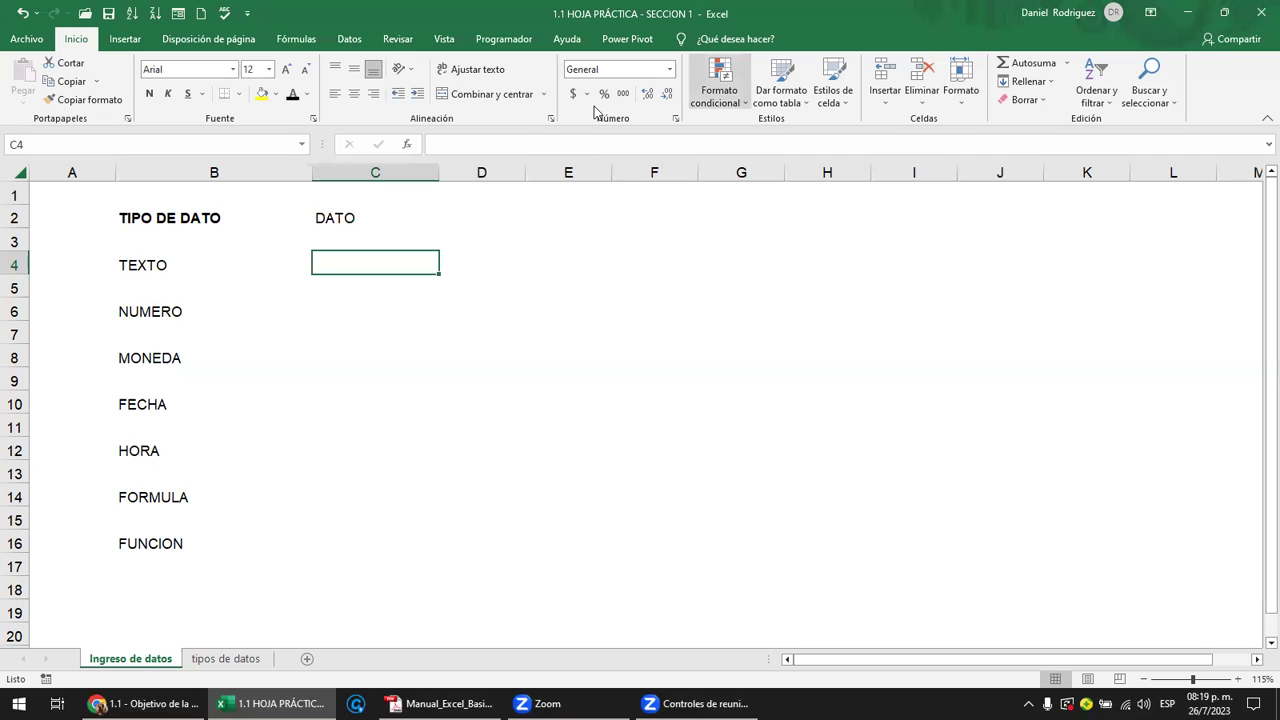
{"action": "left_click", "coordinate": [124, 40]}
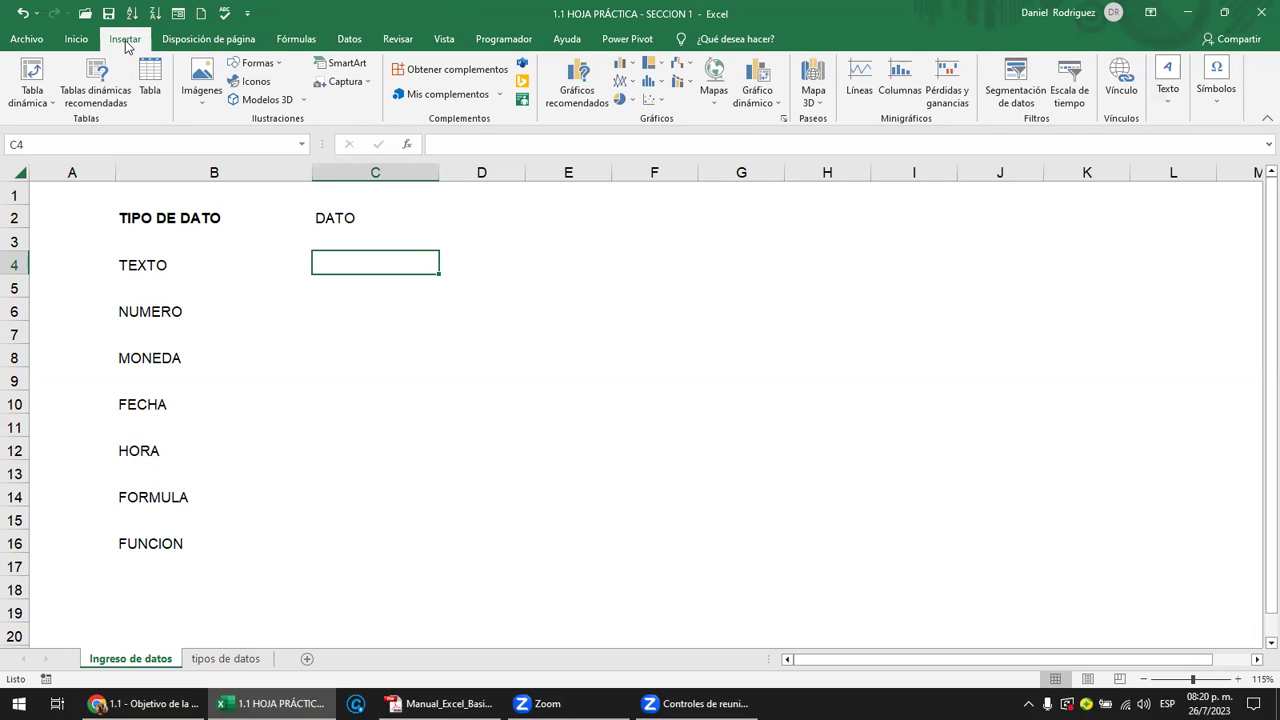
{"action": "left_click", "coordinate": [437, 40]}
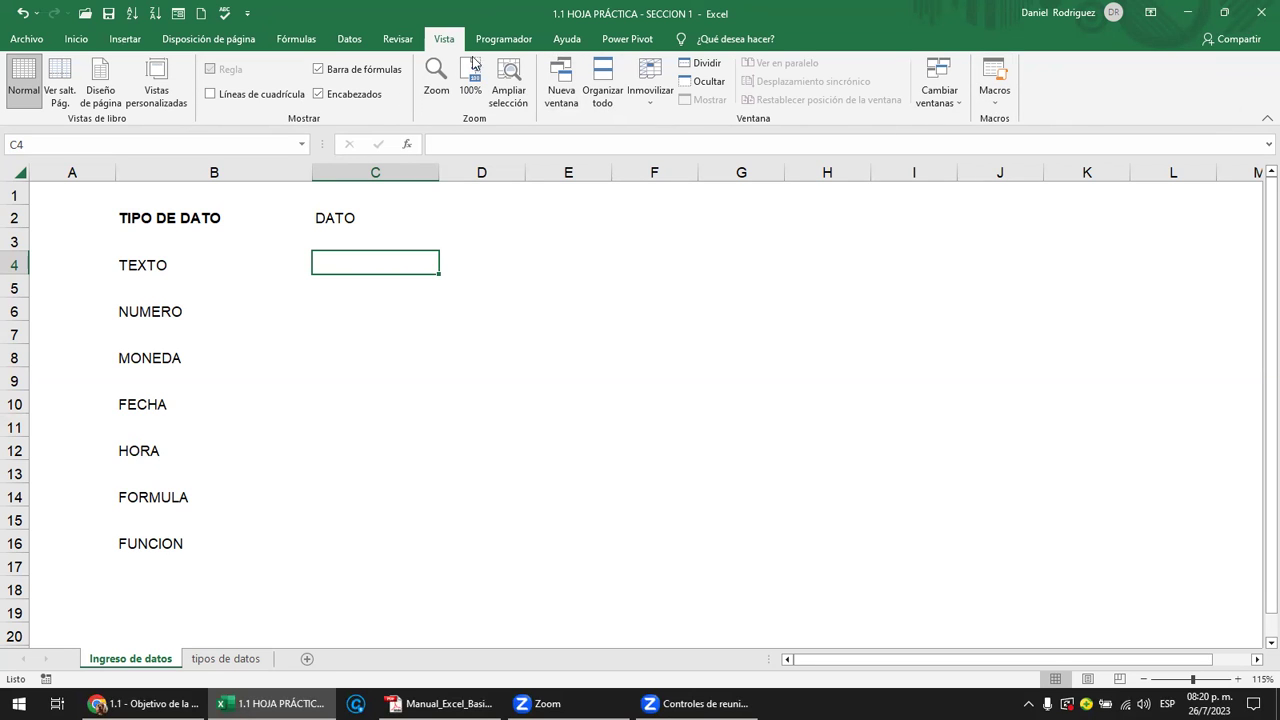
{"action": "left_click", "coordinate": [207, 44]}
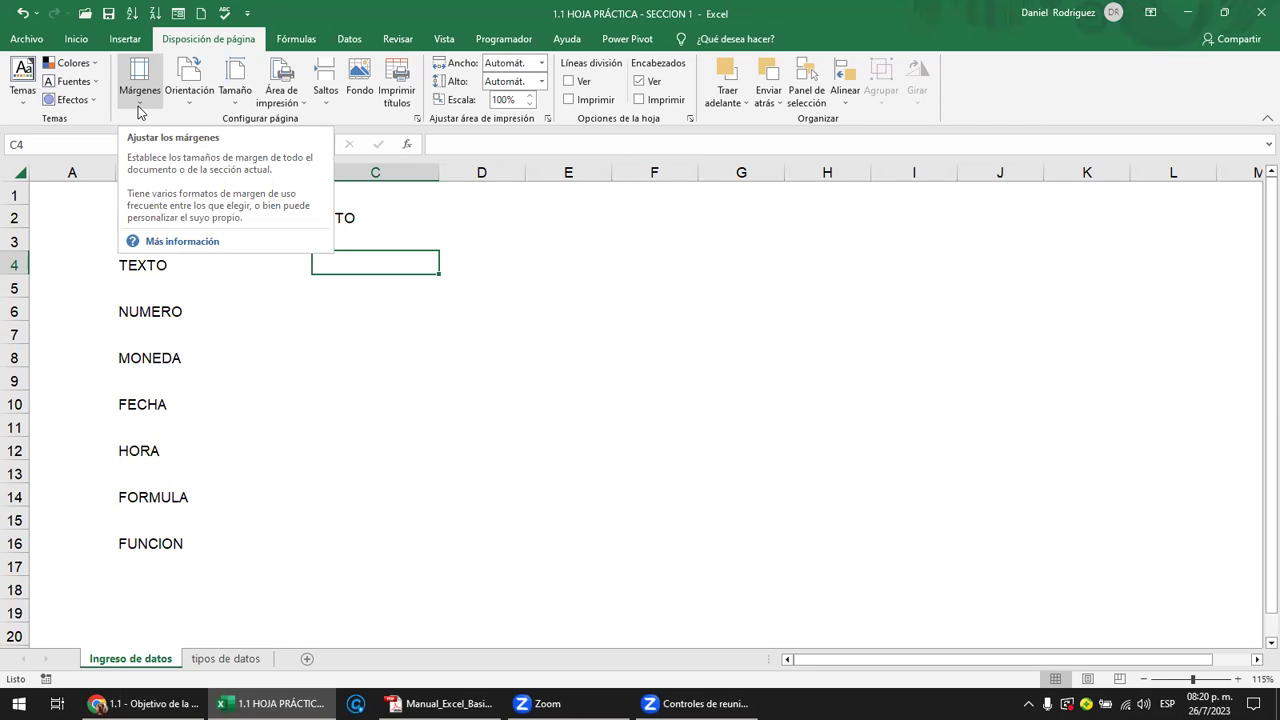
- On Inicio, check the Name Box, select B2 and C2, and expand then collapse the formula bar
{"action": "left_click", "coordinate": [80, 39]}
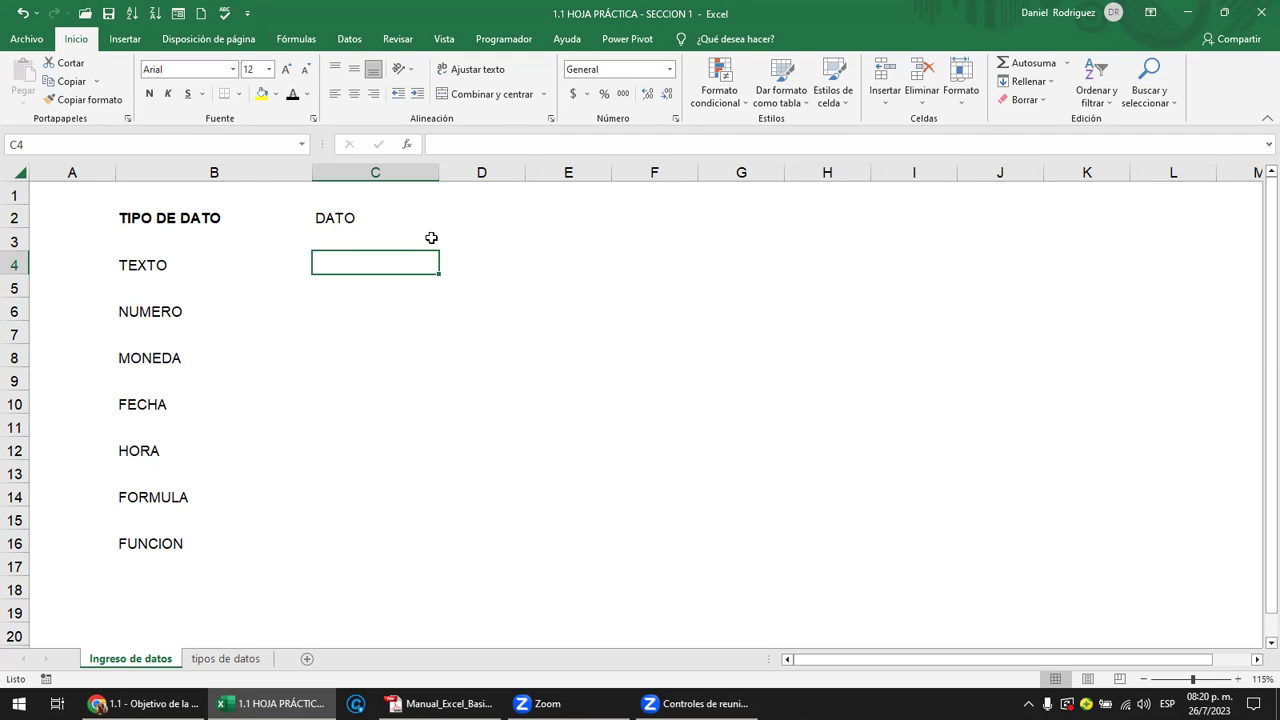
{"action": "left_click", "coordinate": [31, 144]}
{"action": "left_click", "coordinate": [390, 265]}
{"action": "left_click", "coordinate": [155, 217]}
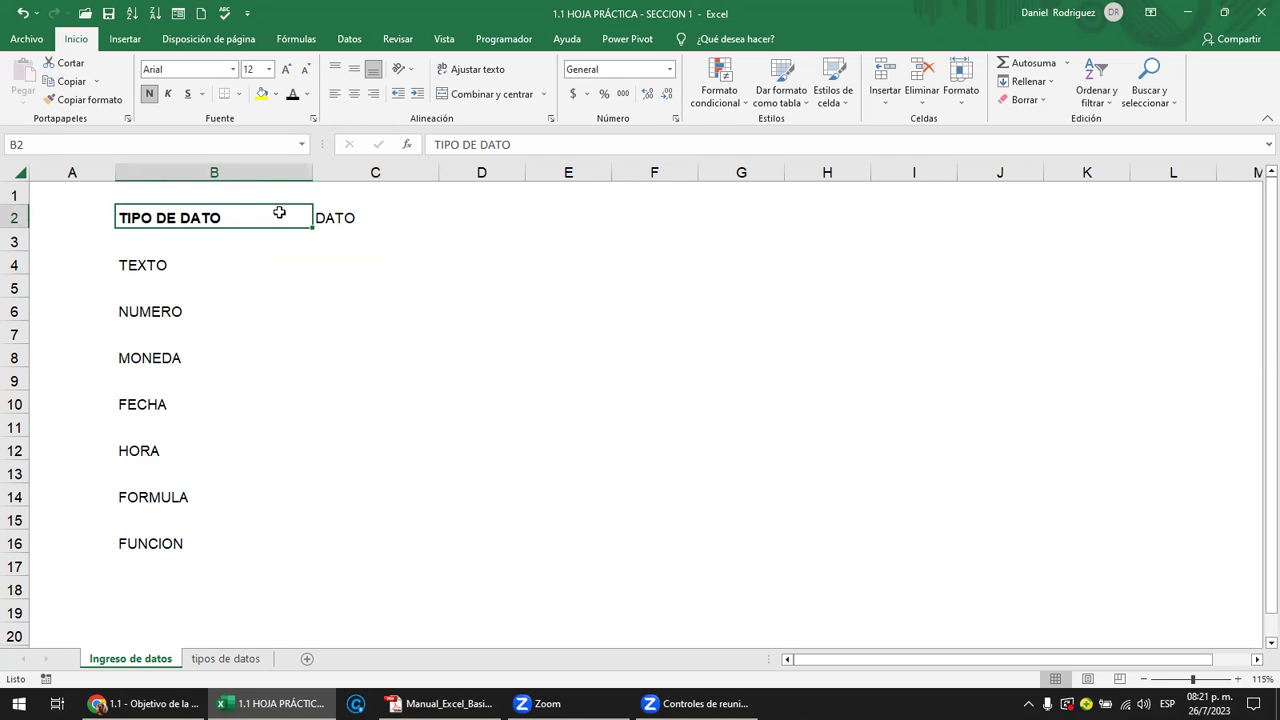
{"action": "left_click", "coordinate": [323, 216]}
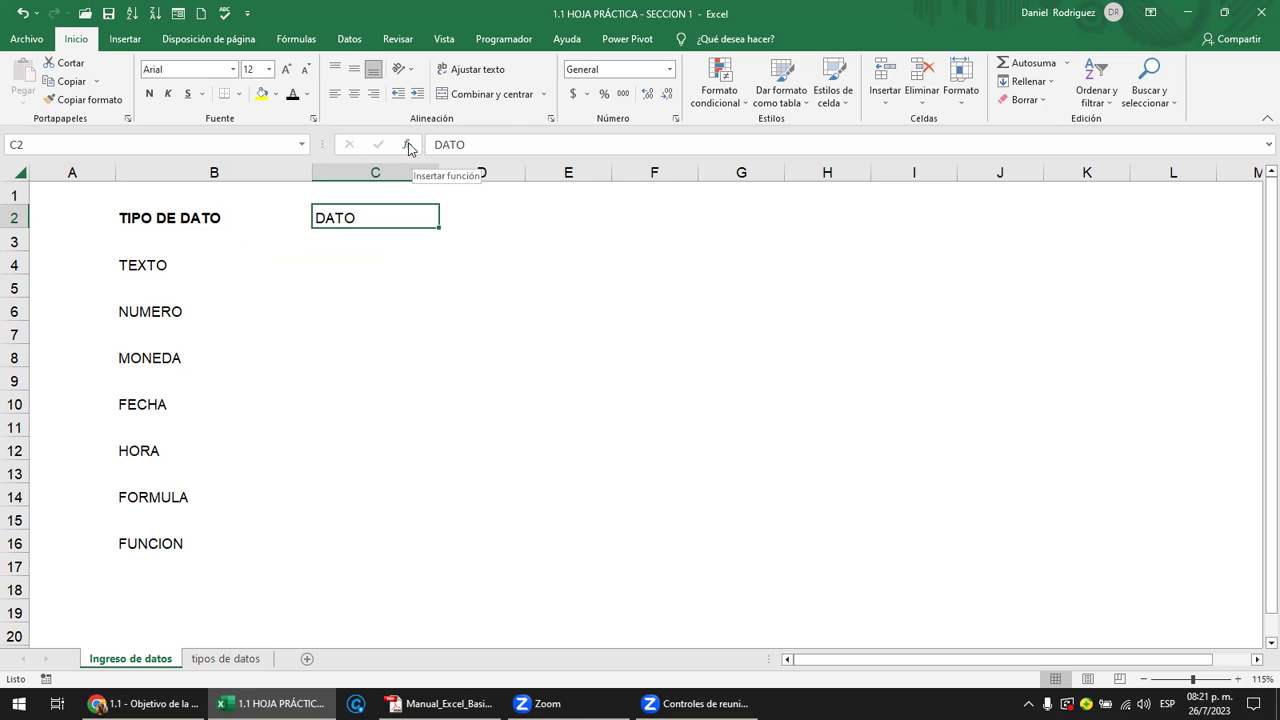
{"action": "left_click", "coordinate": [1267, 145]}
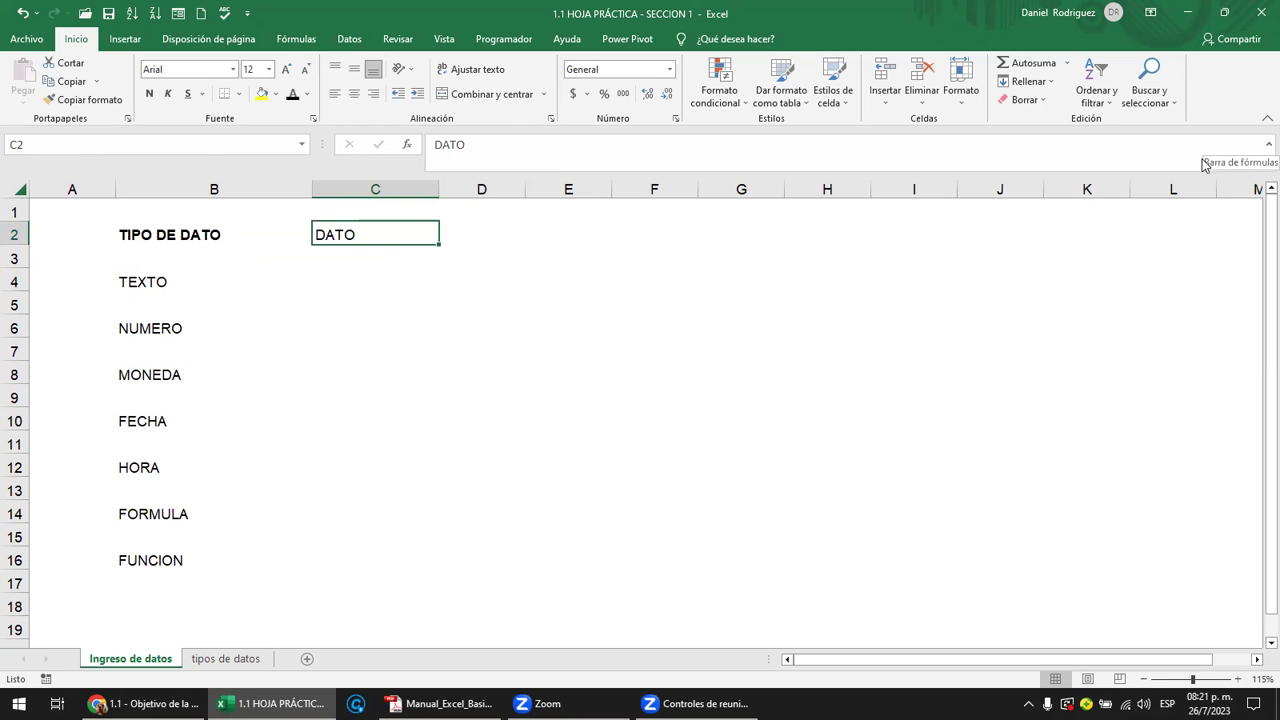
{"action": "left_click", "coordinate": [1257, 148]}
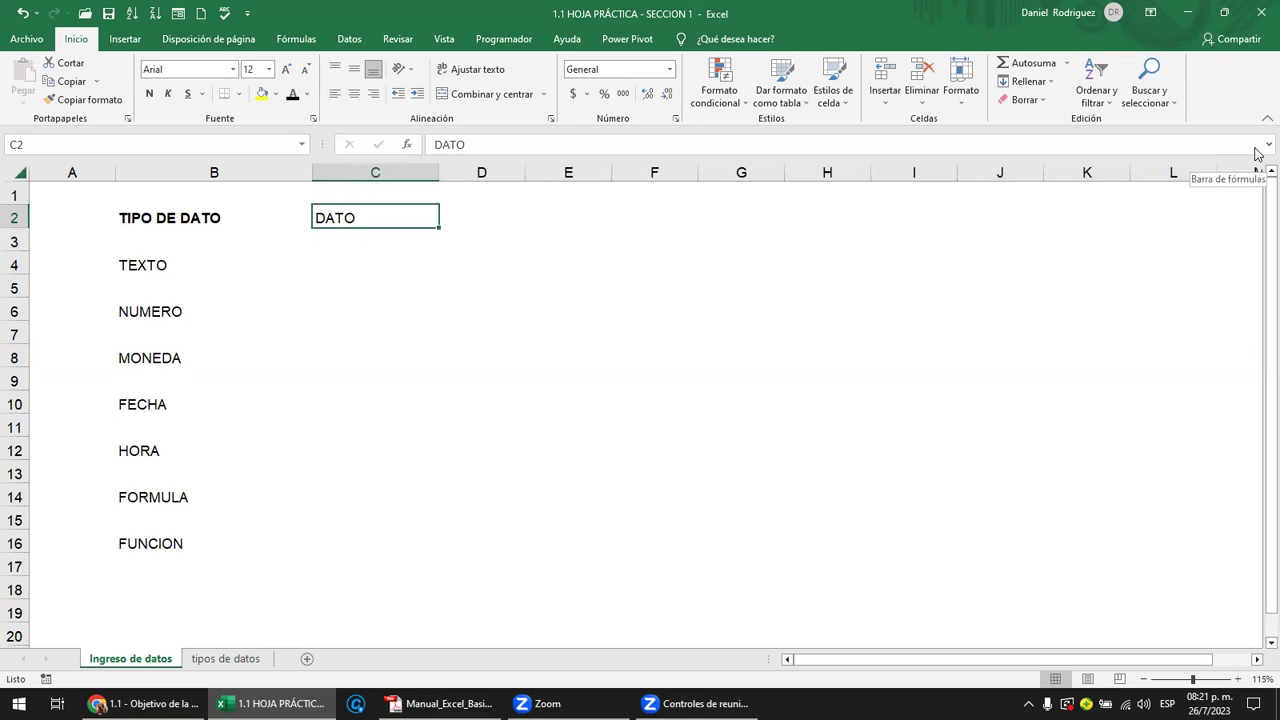
- Open Insertar función for C2 and browse the financial and text function categories
{"action": "left_click", "coordinate": [407, 148]}
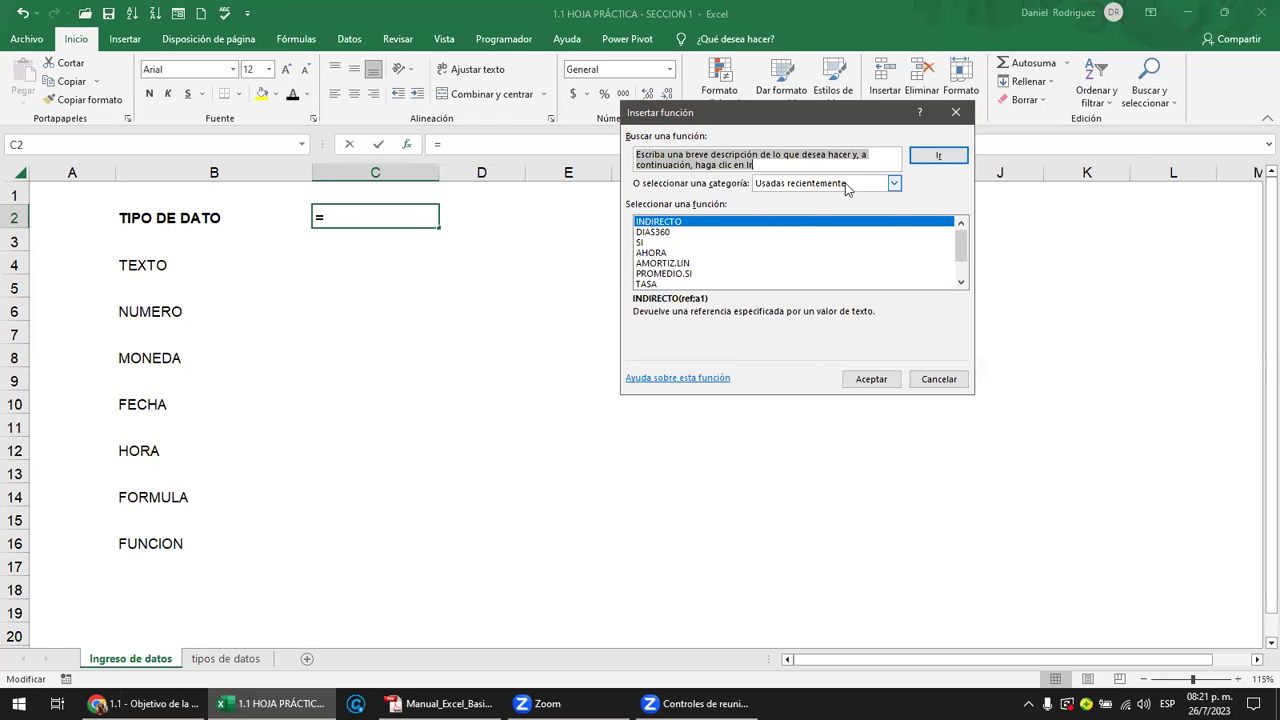
{"action": "left_click", "coordinate": [893, 183]}
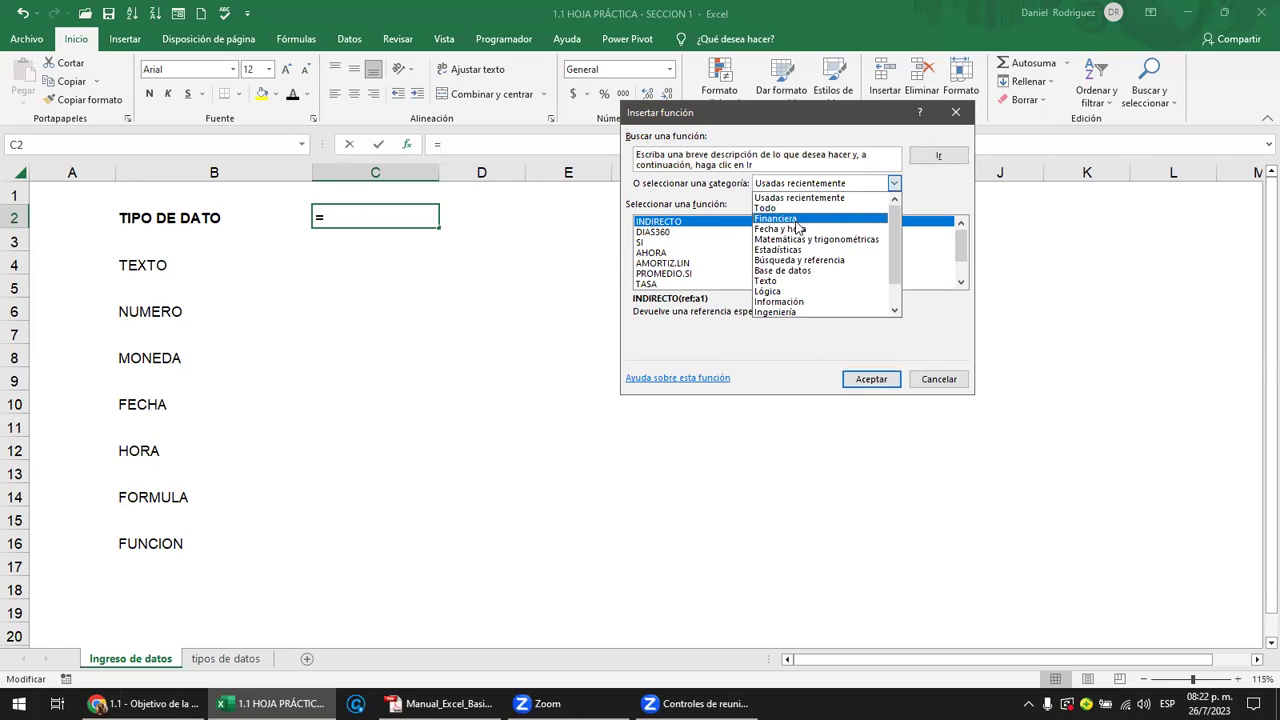
{"action": "left_click", "coordinate": [797, 219]}
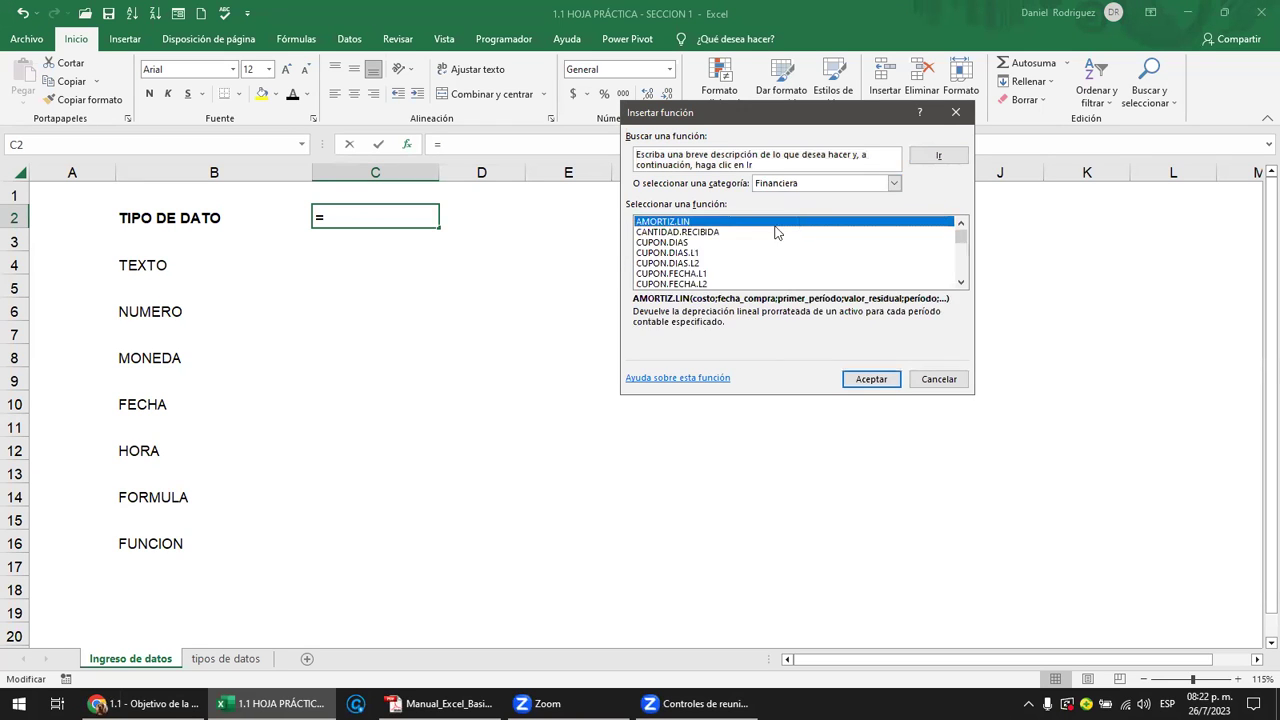
{"action": "left_click", "coordinate": [894, 183]}
{"action": "left_click", "coordinate": [778, 281]}
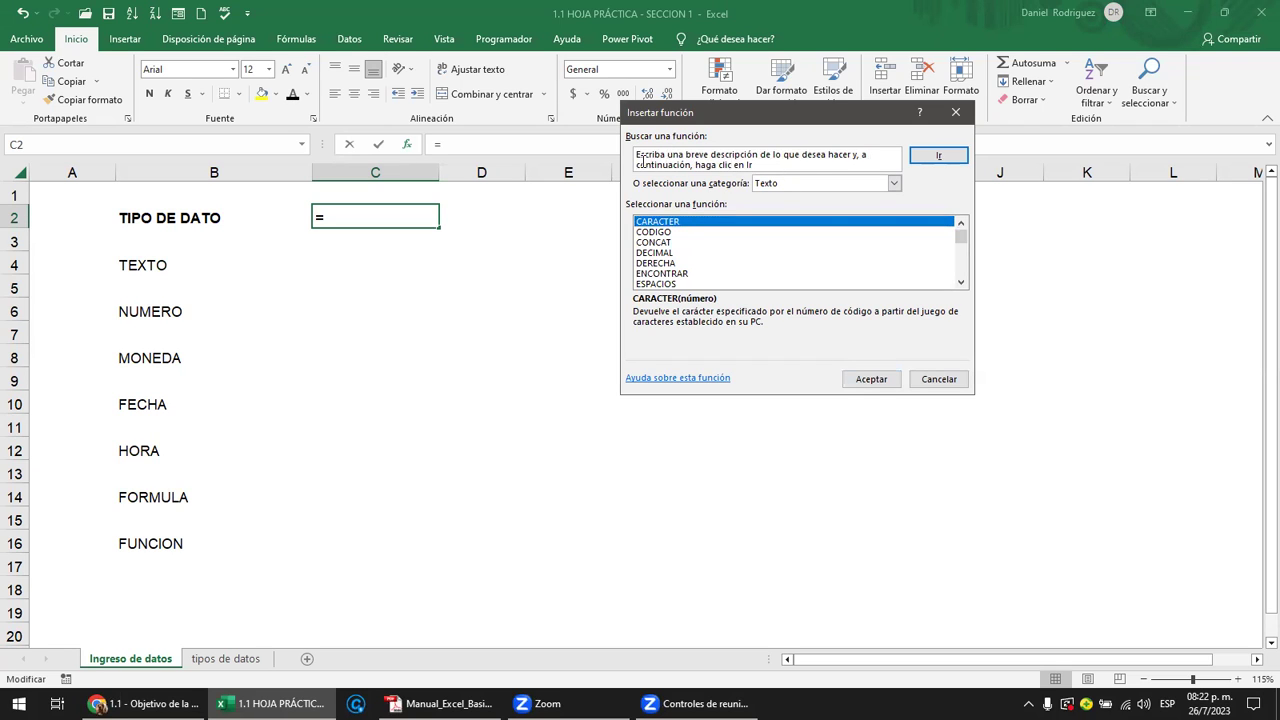
- Search for SUMA and SUMAR, highlight SUMAR.SI, then cancel the dialog with Esc
{"action": "left_click", "coordinate": [666, 155]}
{"action": "type", "text": "E"}
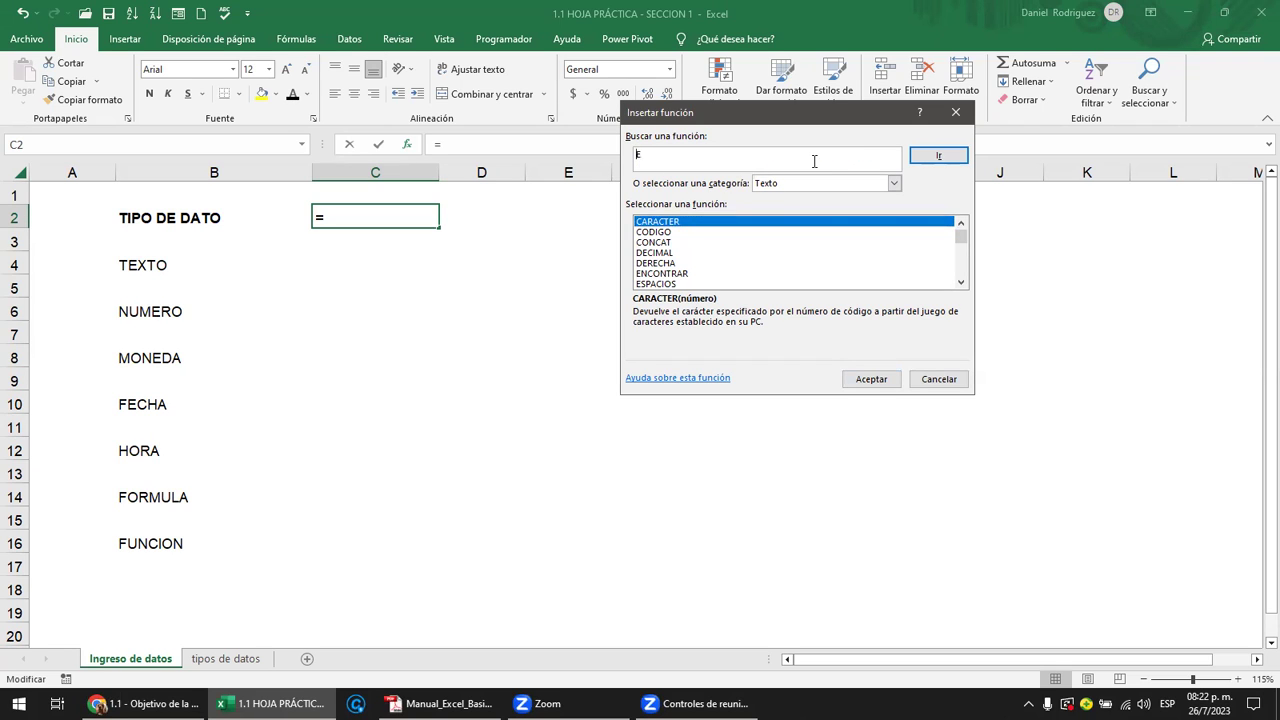
{"action": "type", "text": "SUMA"}
{"action": "key", "text": "Return"}
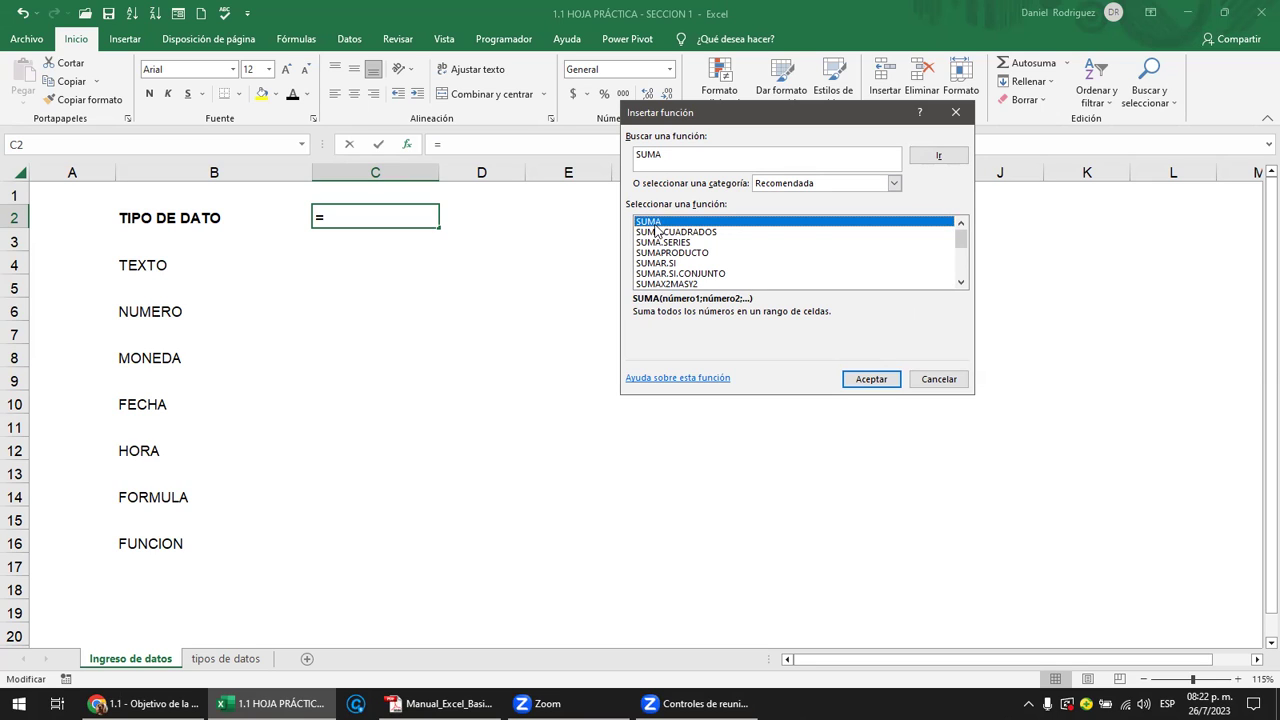
{"action": "left_click", "coordinate": [670, 160]}
{"action": "type", "text": "R"}
{"action": "key", "text": "Return"}
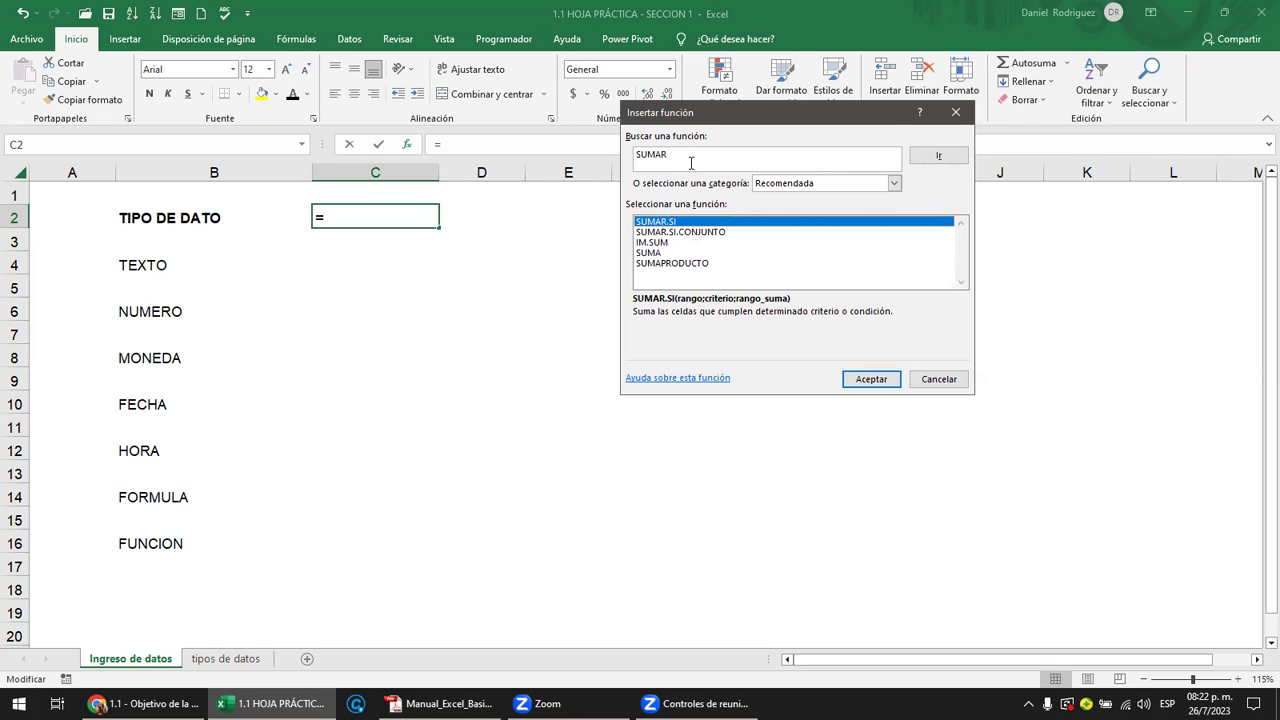
{"action": "left_click", "coordinate": [692, 160]}
{"action": "double_click", "coordinate": [678, 153]}
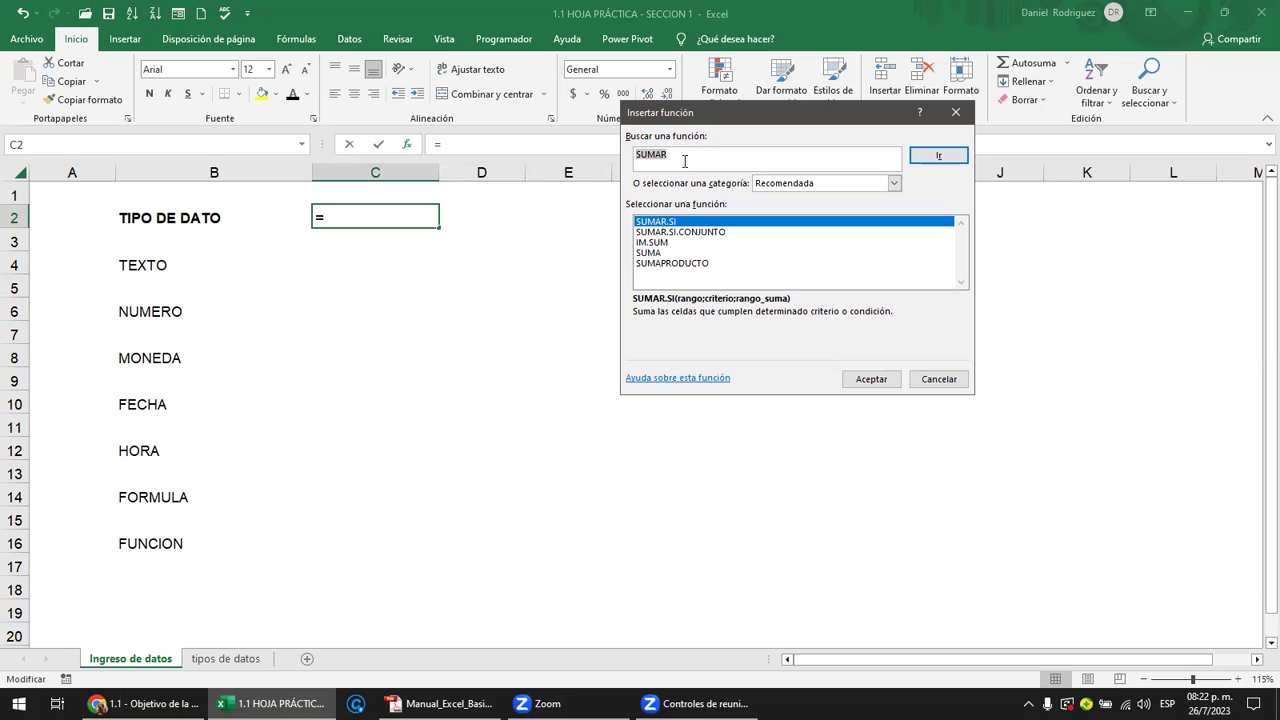
{"action": "left_click", "coordinate": [663, 224]}
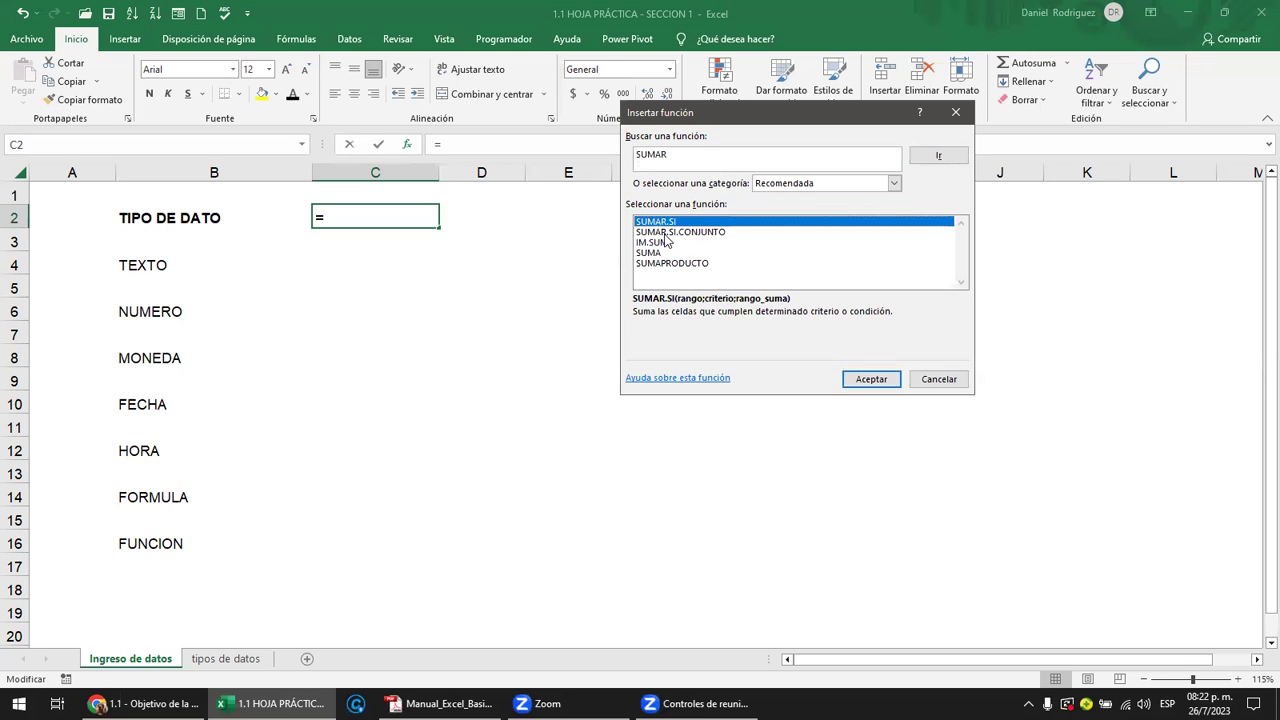
{"action": "left_click_drag", "start_coordinate": [936, 379], "coordinate": [887, 371]}
{"action": "key", "text": "Escape"}
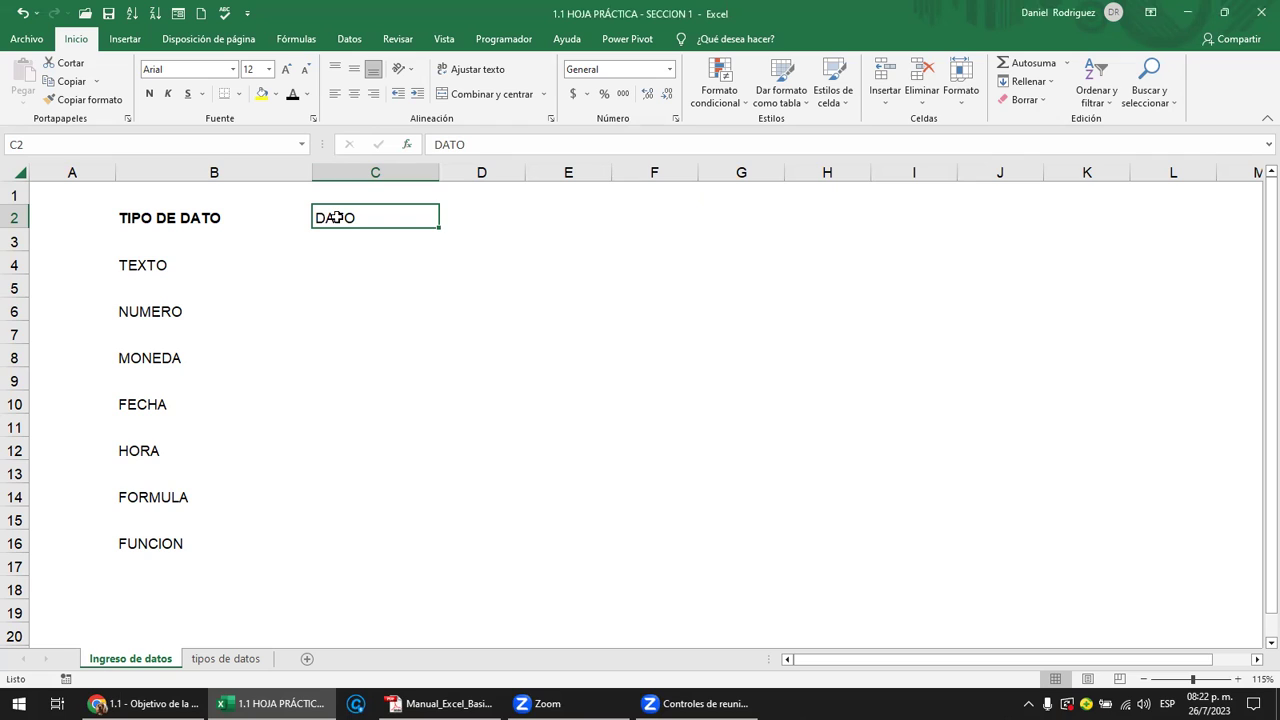
{"action": "left_click", "coordinate": [160, 221]}
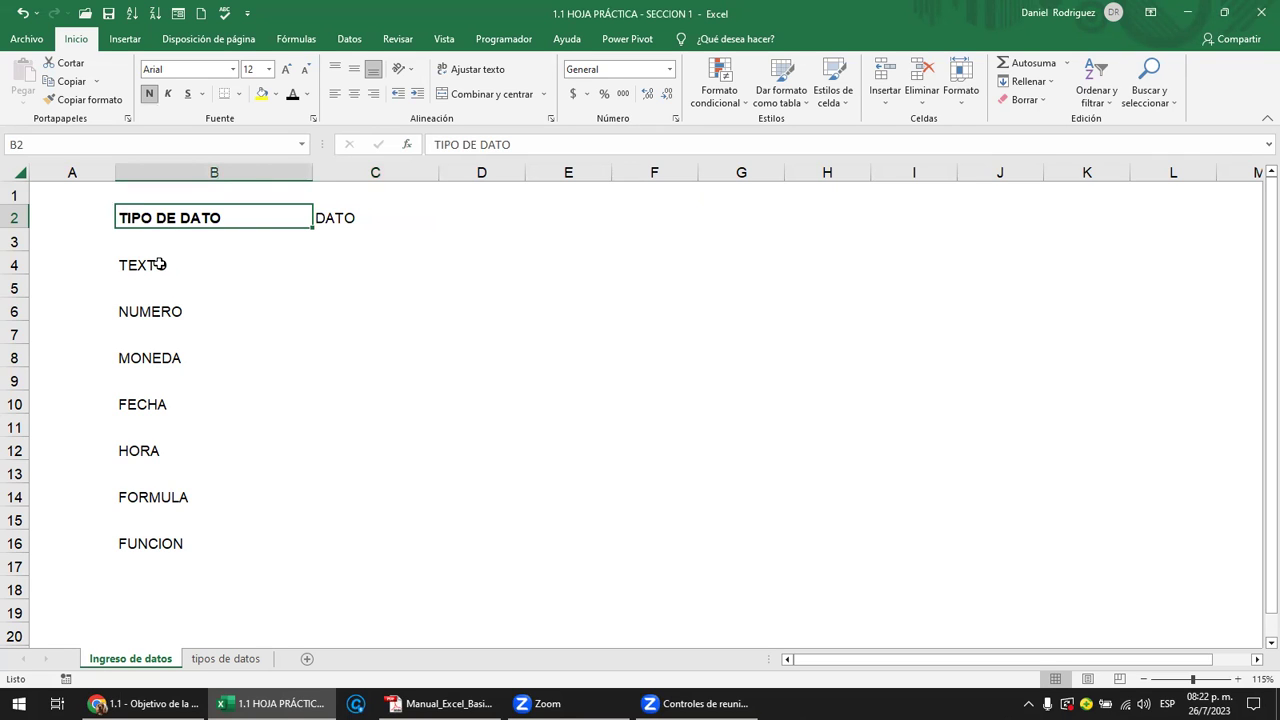
{"action": "left_click", "coordinate": [160, 264]}
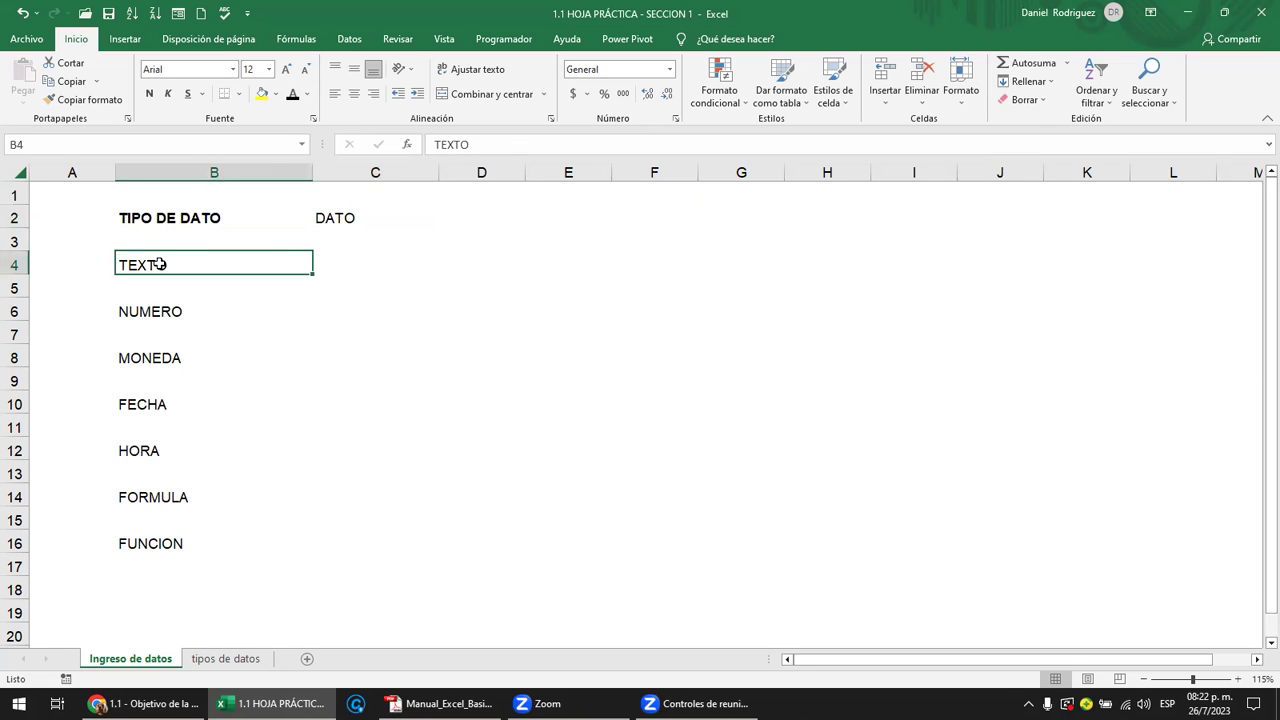
{"action": "left_click", "coordinate": [333, 260]}
{"action": "left_click", "coordinate": [343, 222]}
{"action": "left_click", "coordinate": [343, 256]}
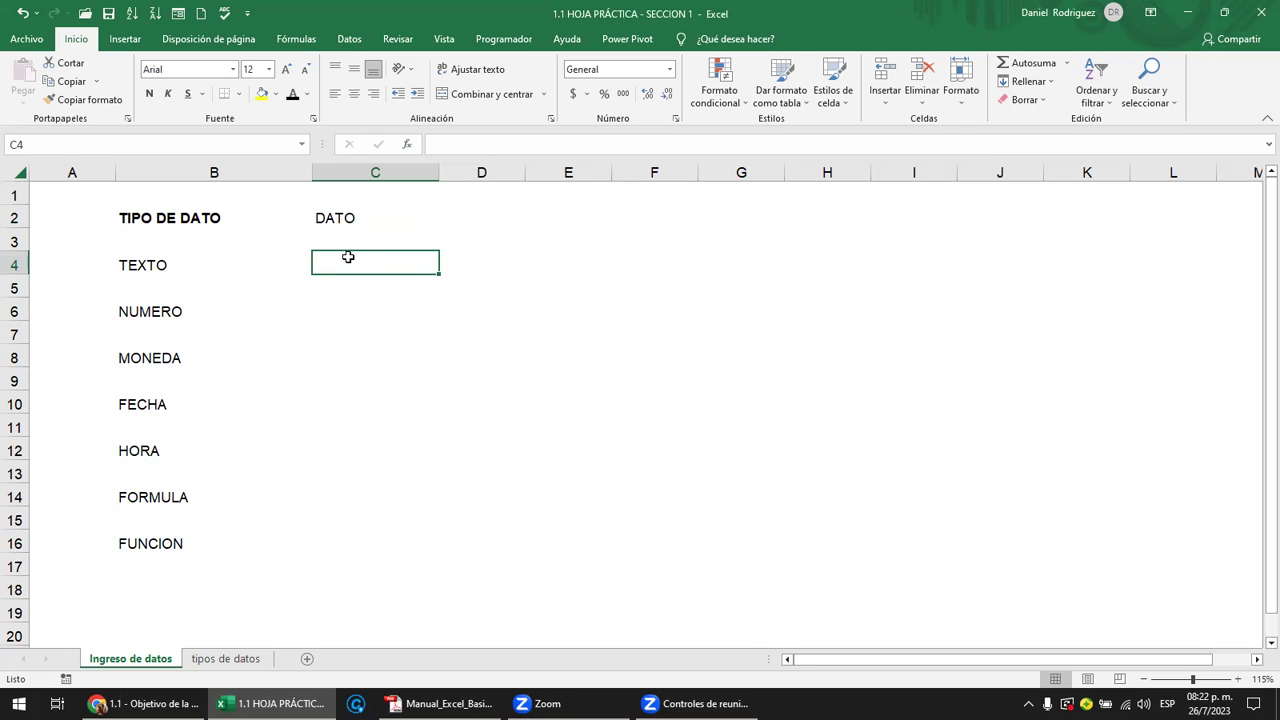
{"action": "type", "text": "¡UAN"}
{"action": "key", "text": "BackSpace"}
{"action": "key", "text": "BackSpace"}
{"action": "key", "text": "BackSpace"}
{"action": "key", "text": "BackSpace"}
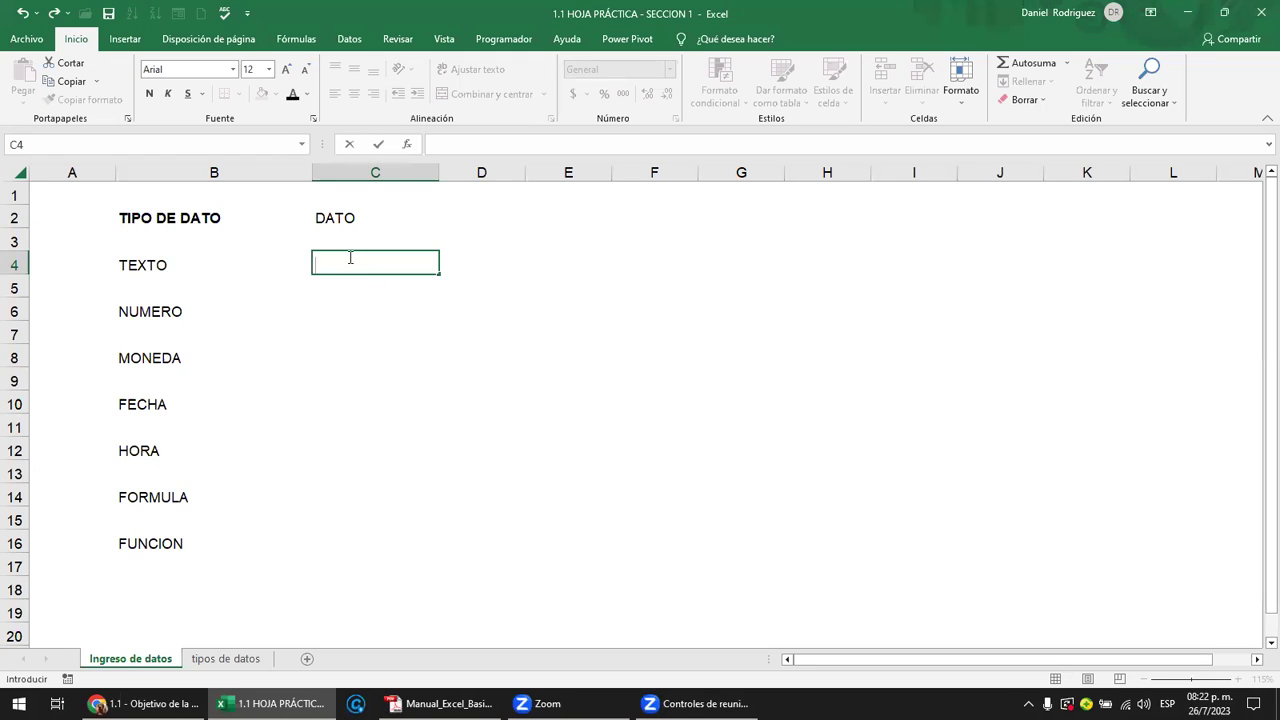
{"action": "type", "text": "Juan"}
{"action": "left_click", "coordinate": [379, 146]}
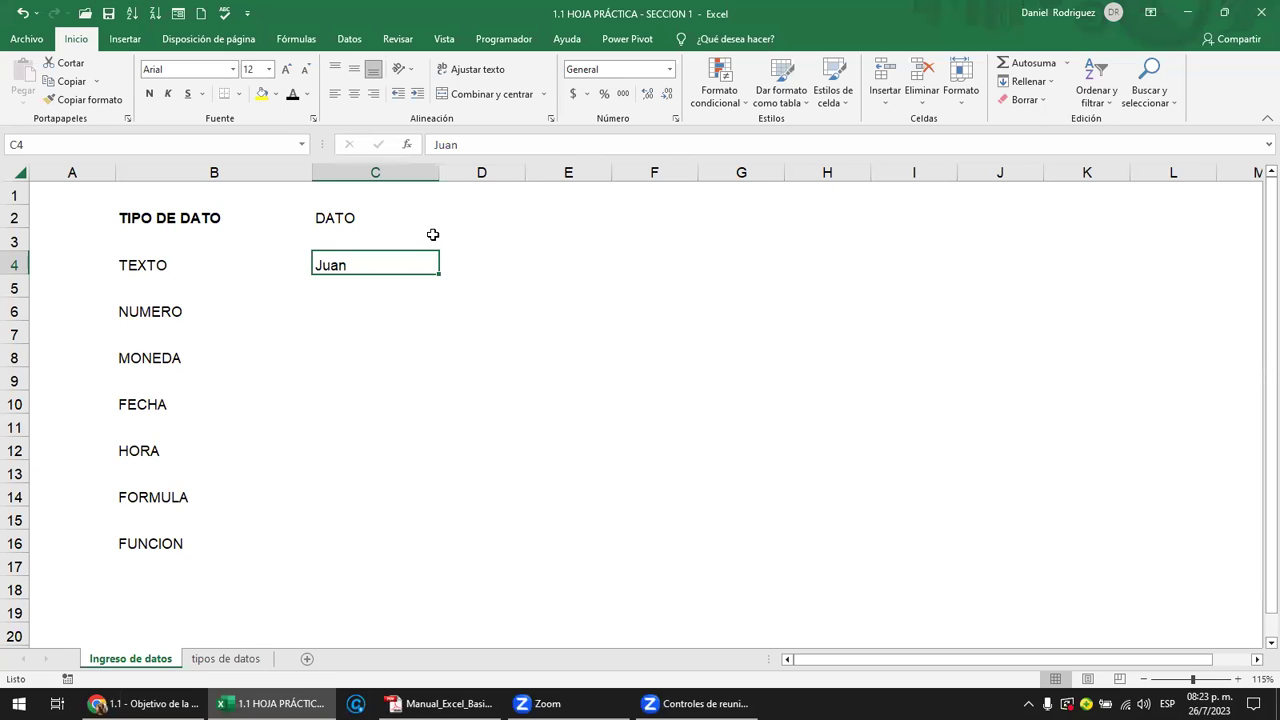
{"action": "key", "text": "Delete"}
{"action": "key", "text": "Down"}
{"action": "key", "text": "Up"}
{"action": "type", "text": "Juan"}
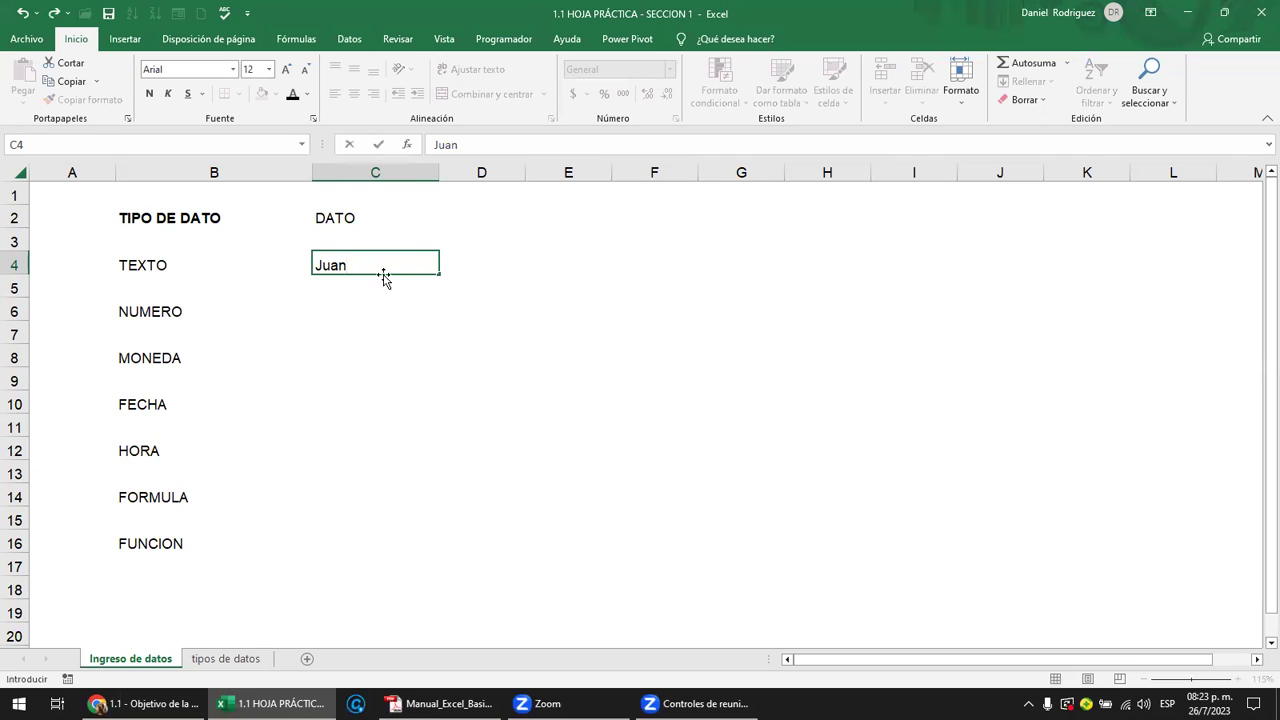
{"action": "left_click", "coordinate": [350, 146]}
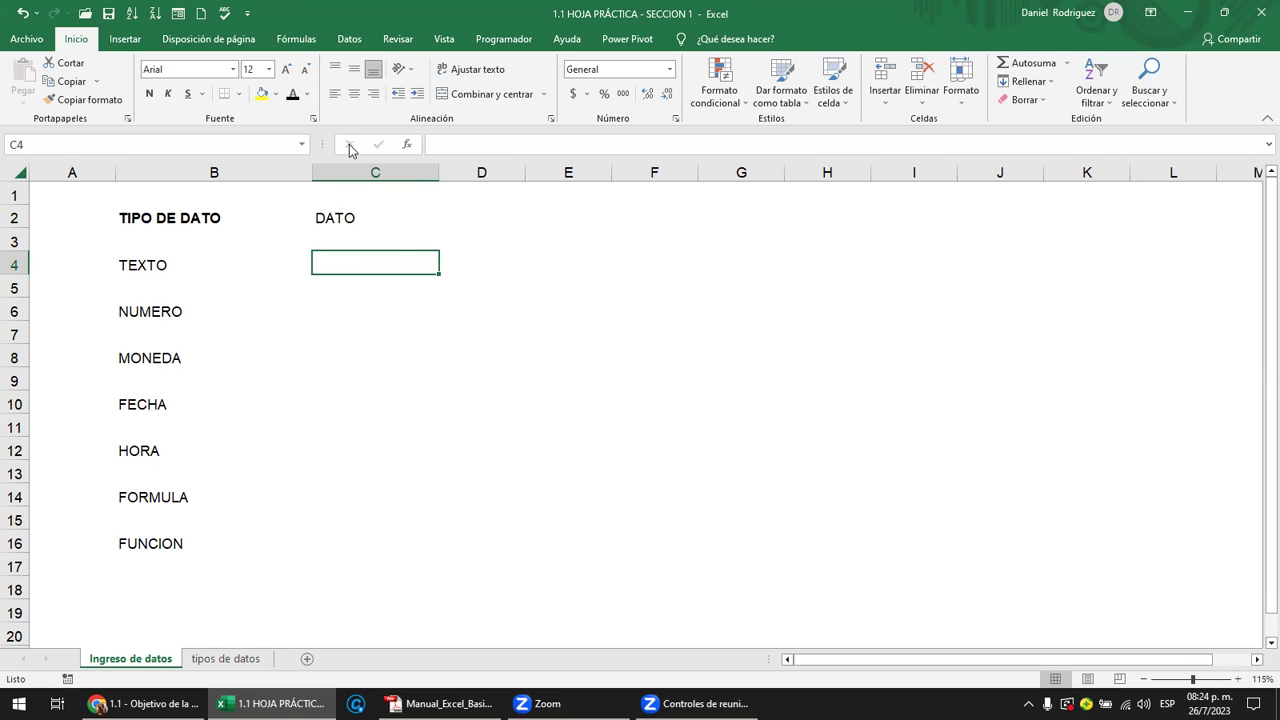
- Cancel a stray trial entry, then select C6 and C4 beside TEXTO
{"action": "type", "text": "joel"}
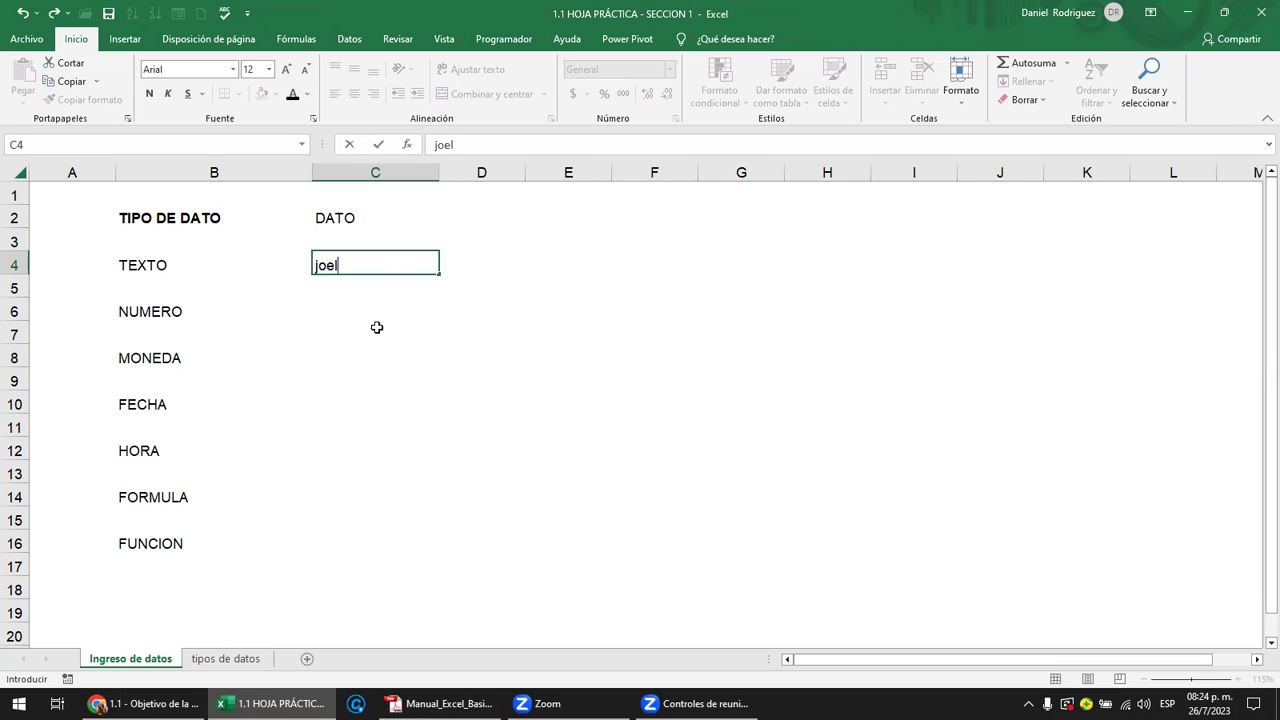
{"action": "left_click", "coordinate": [350, 147]}
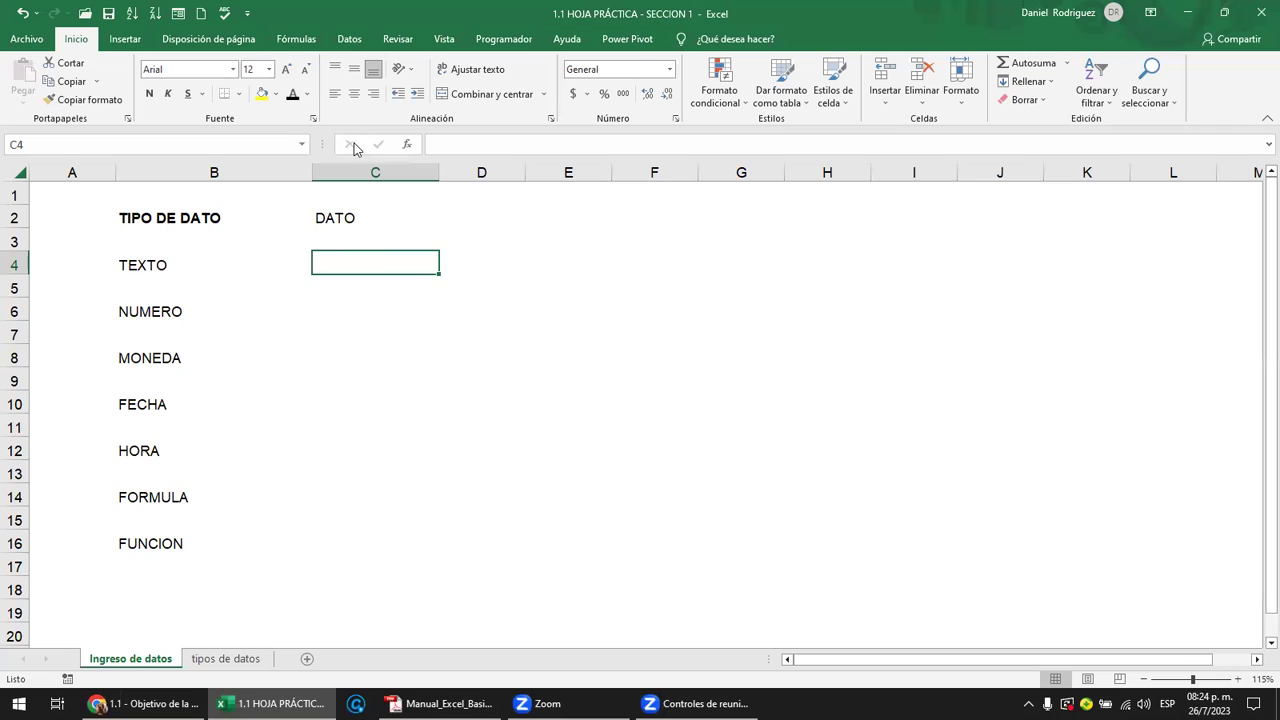
{"action": "left_click", "coordinate": [390, 308]}
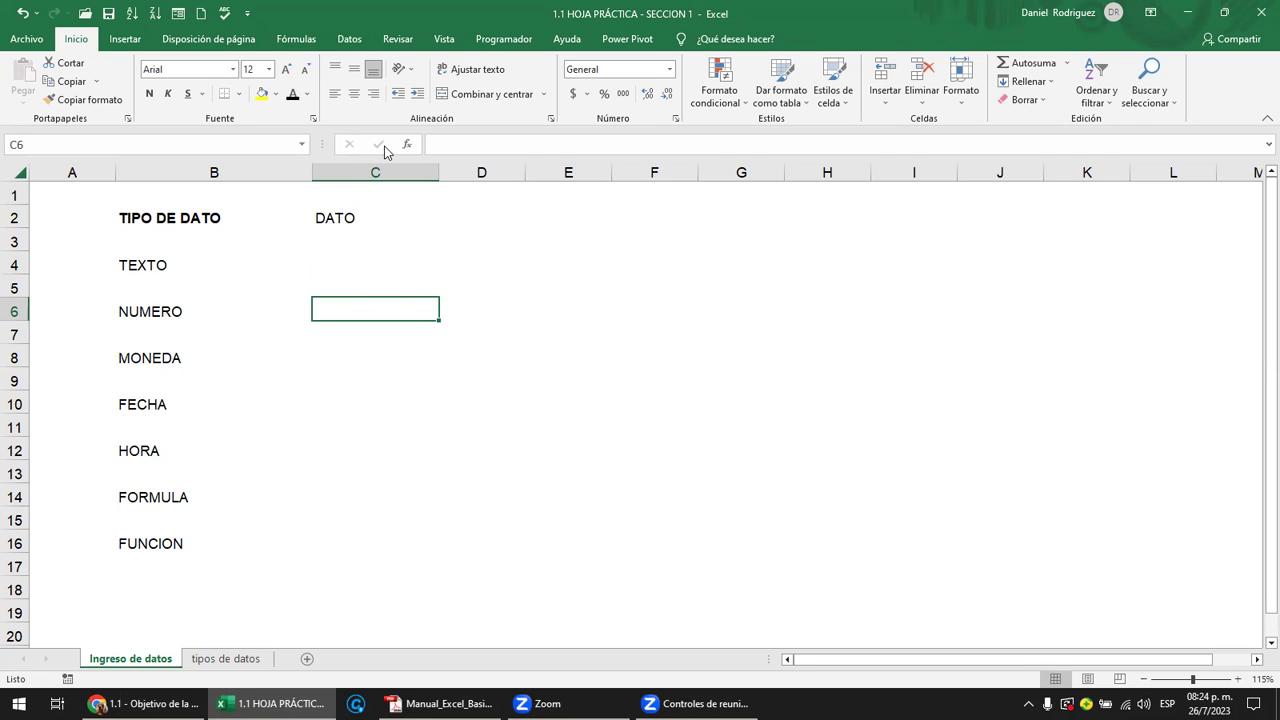
{"action": "left_click", "coordinate": [371, 268]}
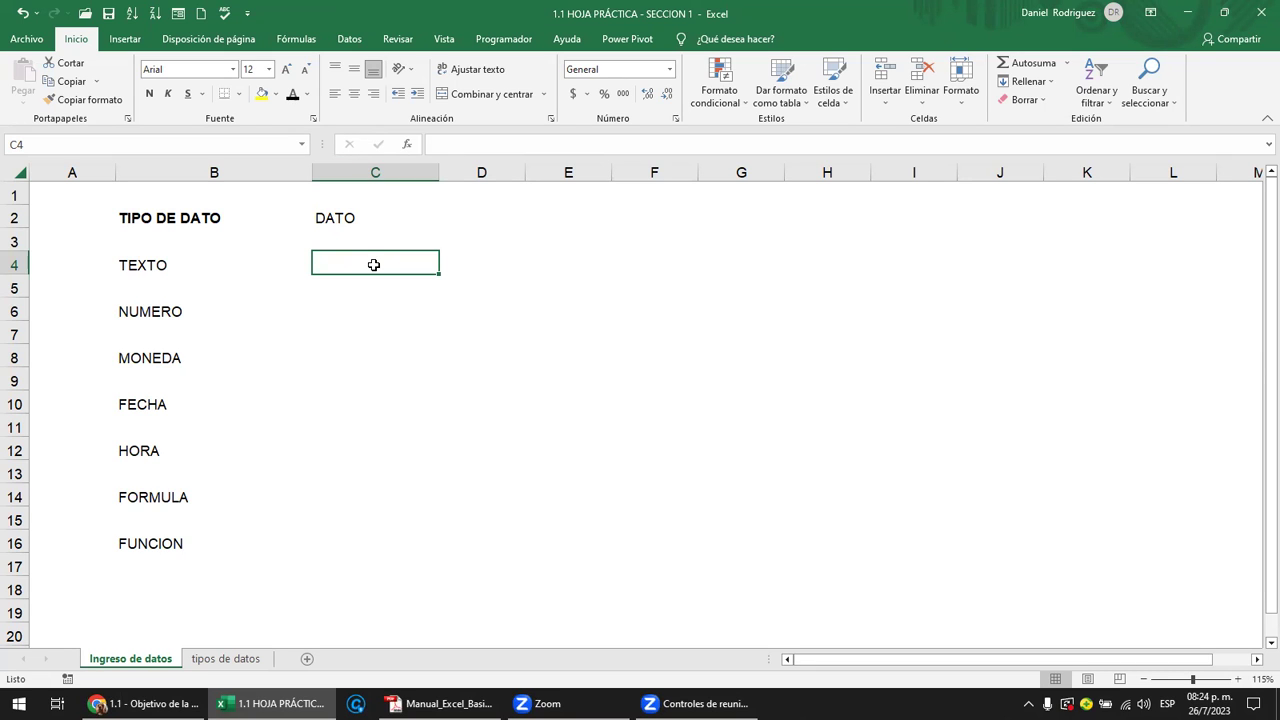
- Enter trial names in C4, C5 and C6 of the DATO column
{"action": "type", "text": "JOSE"}
{"action": "key", "text": "Return"}
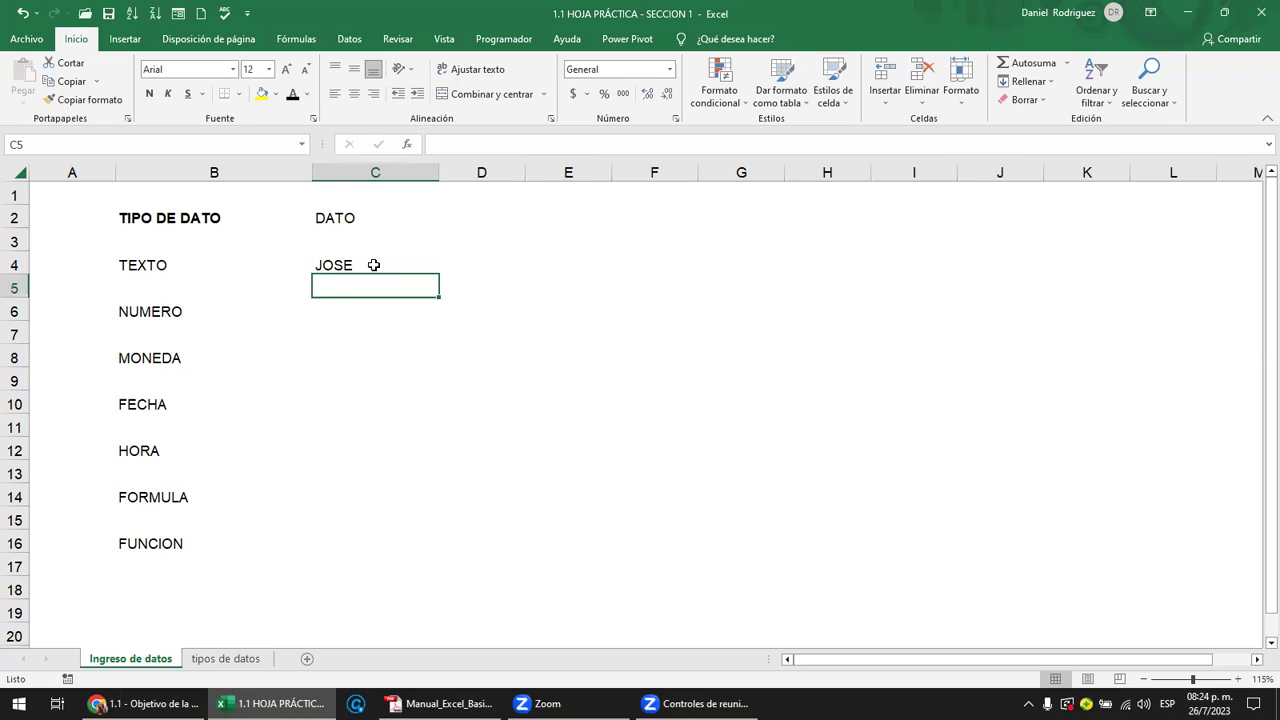
{"action": "left_click", "coordinate": [373, 265]}
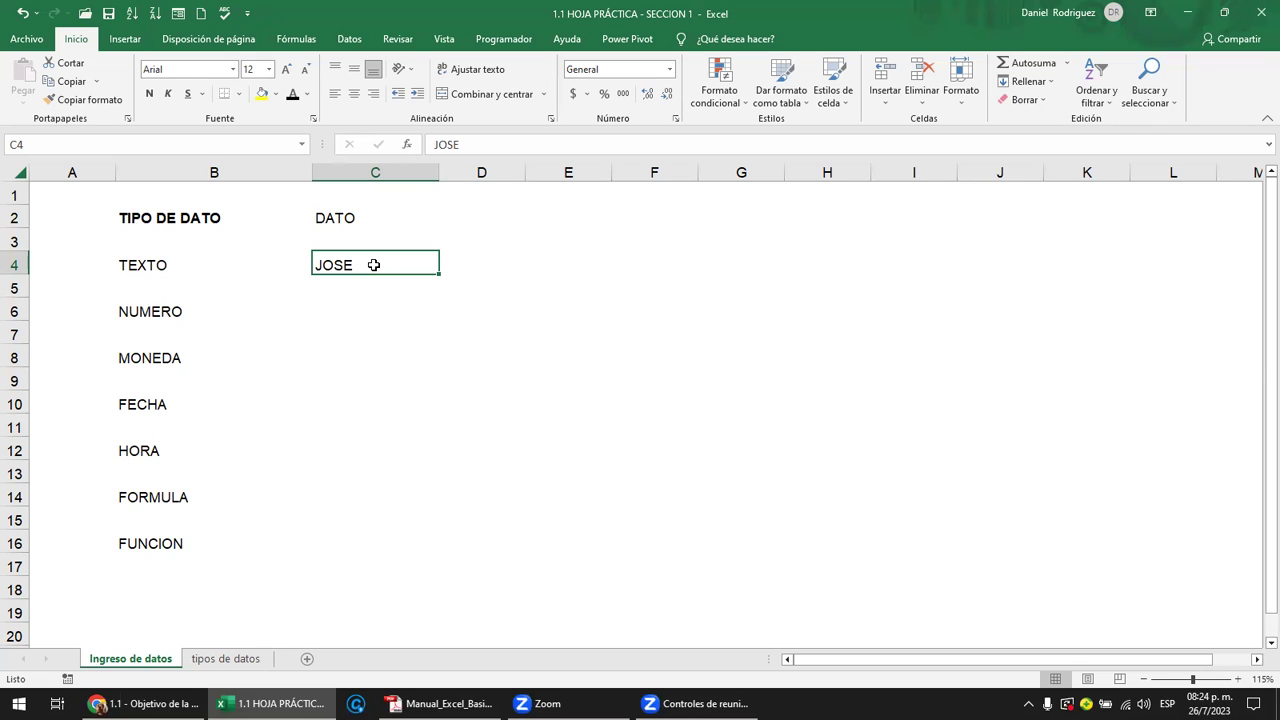
{"action": "key", "text": "Return"}
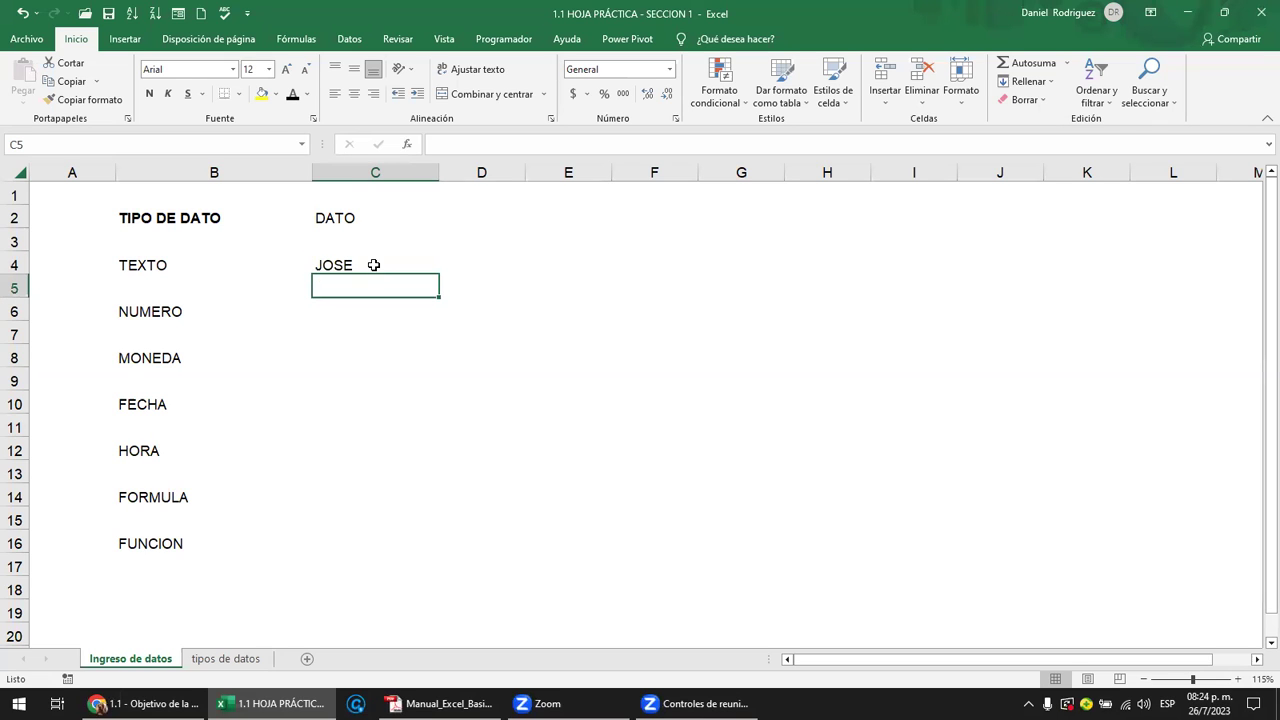
{"action": "type", "text": "JUAN"}
{"action": "key", "text": "Return"}
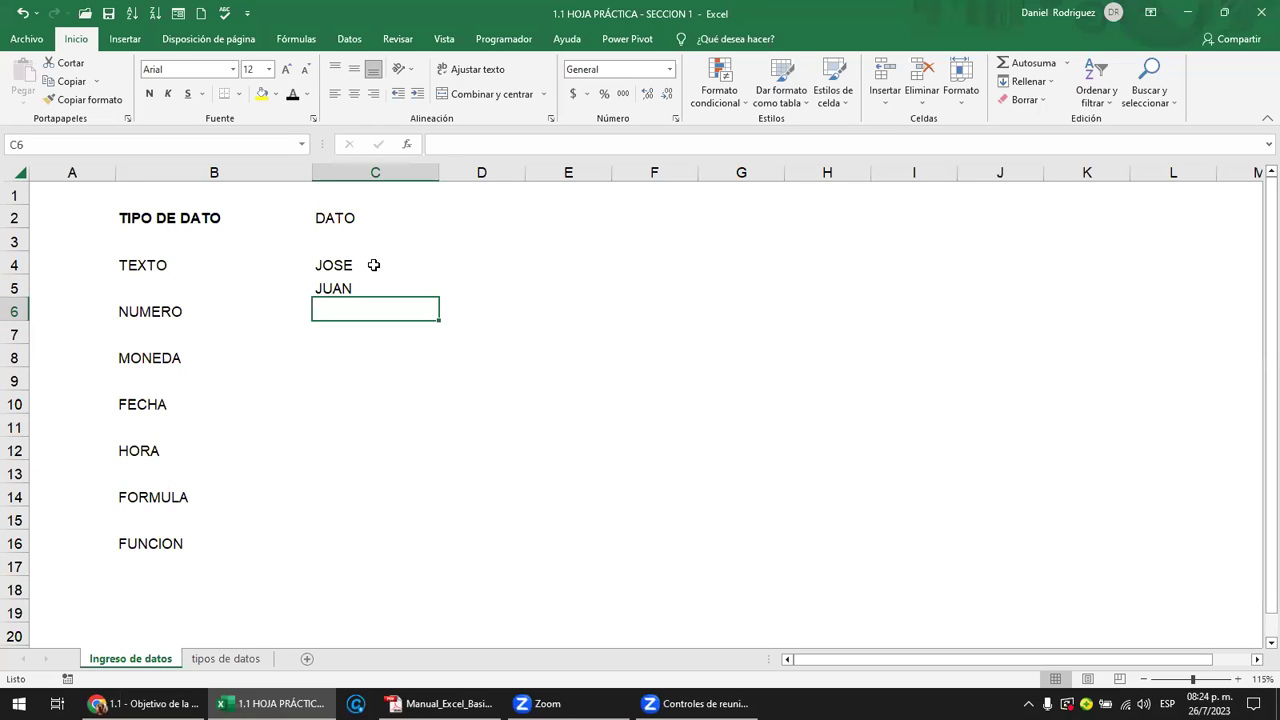
{"action": "type", "text": "JOSE"}
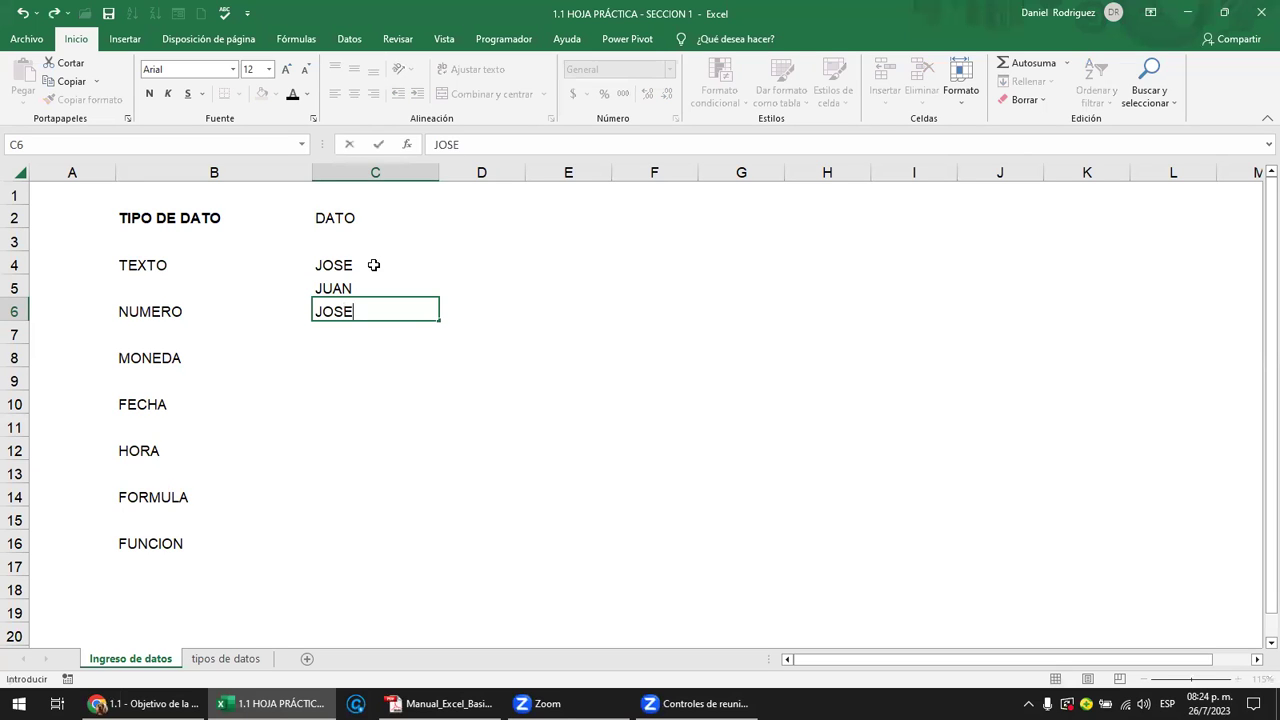
{"action": "left_click", "coordinate": [380, 146]}
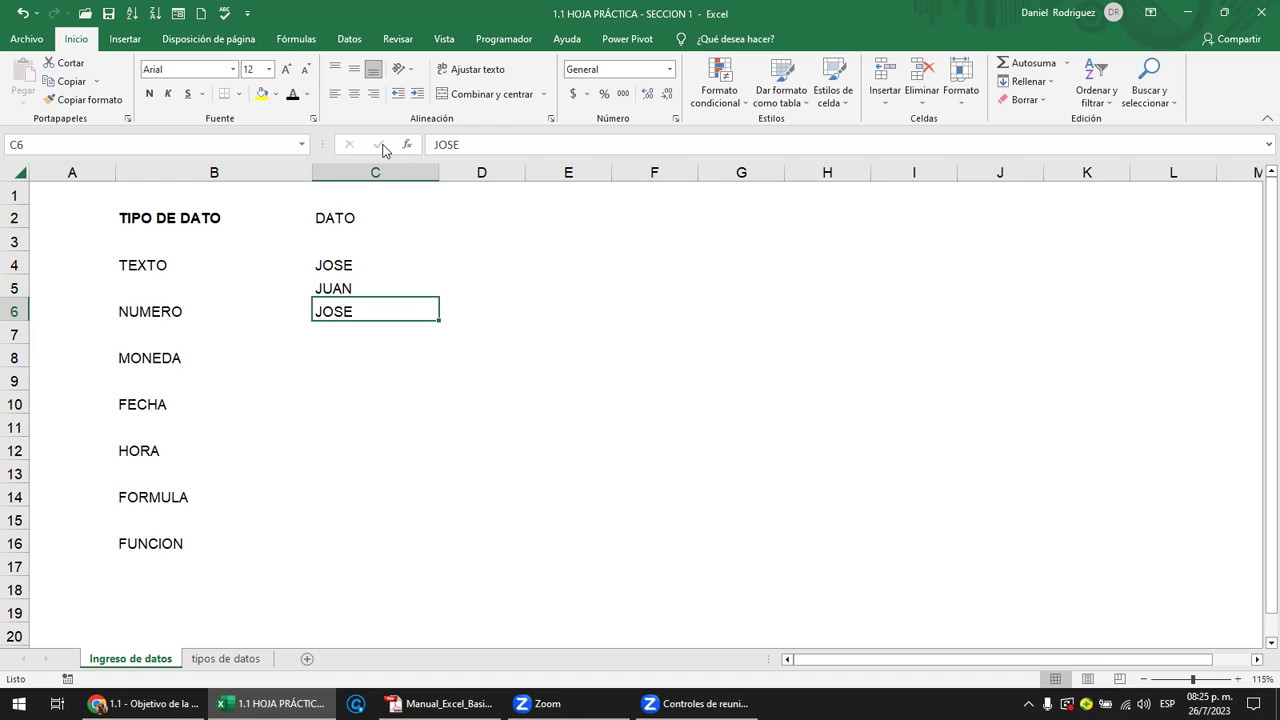
- Clear the trial names from C6, C5 and C4
{"action": "key", "text": "Return"}
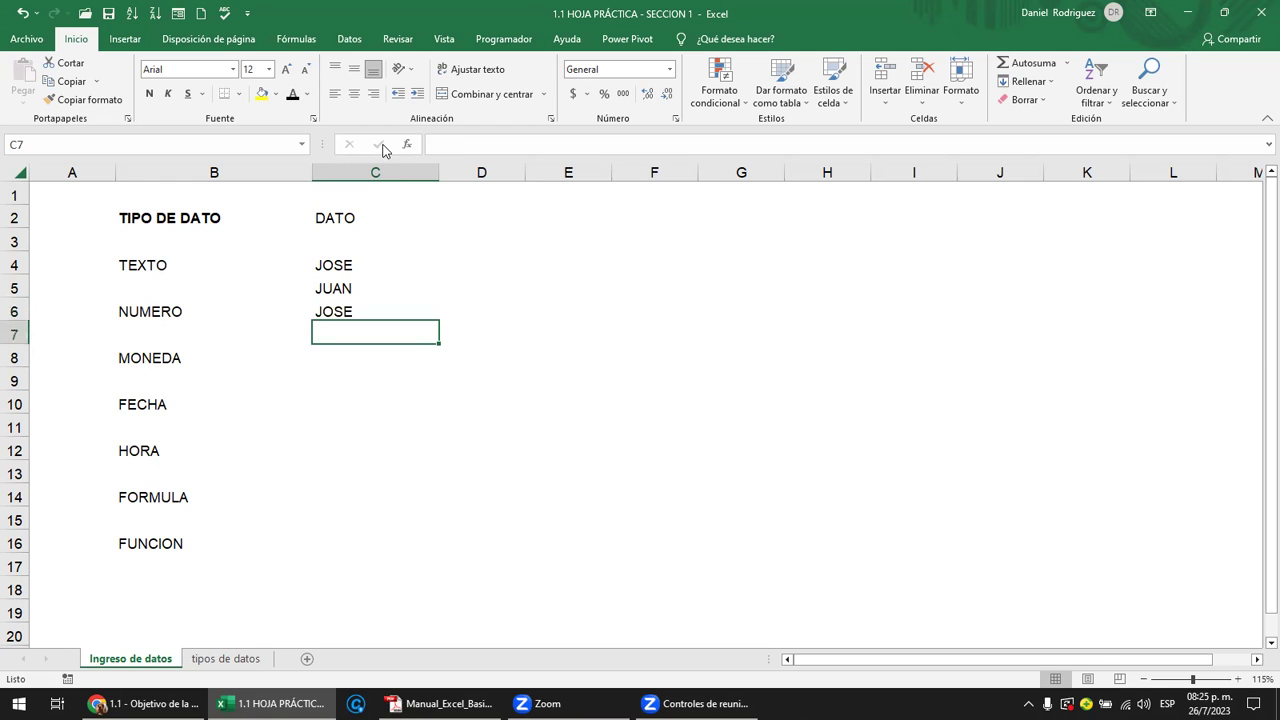
{"action": "key", "text": "Up"}
{"action": "key", "text": "Delete"}
{"action": "key", "text": "Up"}
{"action": "key", "text": "Delete"}
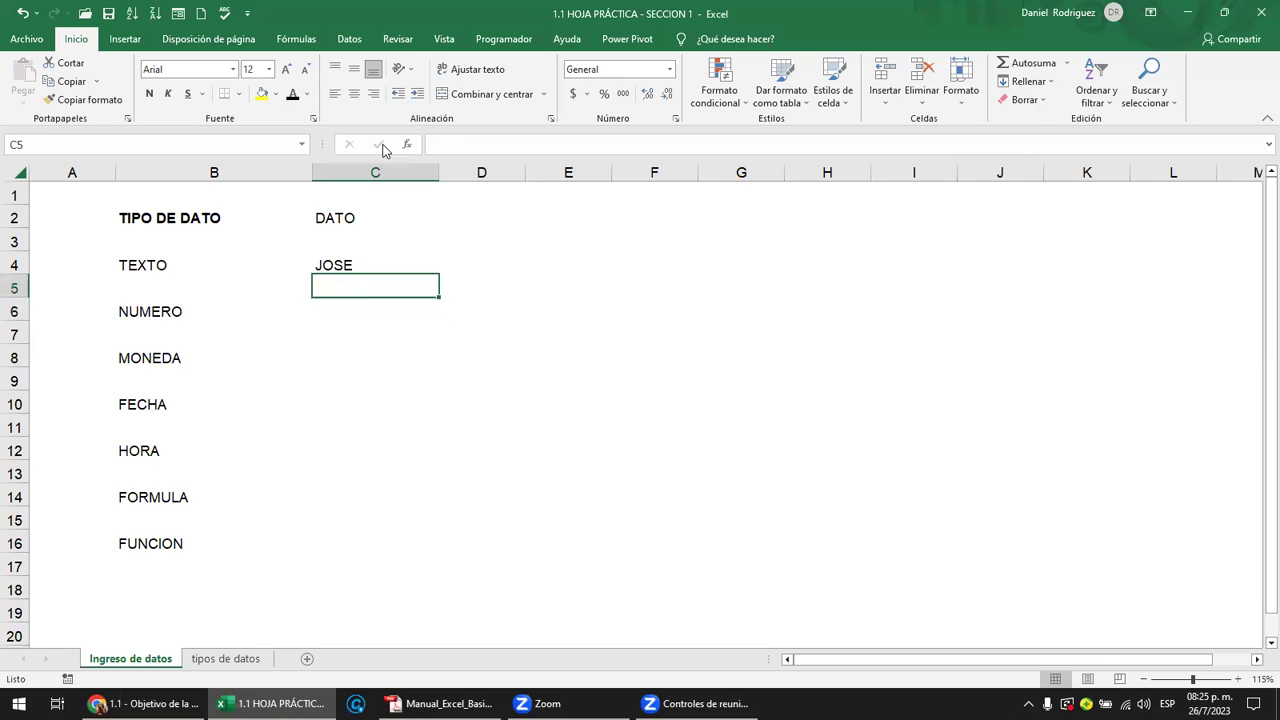
{"action": "key", "text": "Up"}
{"action": "key", "text": "Delete"}
- Re-enter a trial name in C4 using Enter and Tab, delete it, then cancel a final entry with Esc
{"action": "type", "text": "JOSE"}
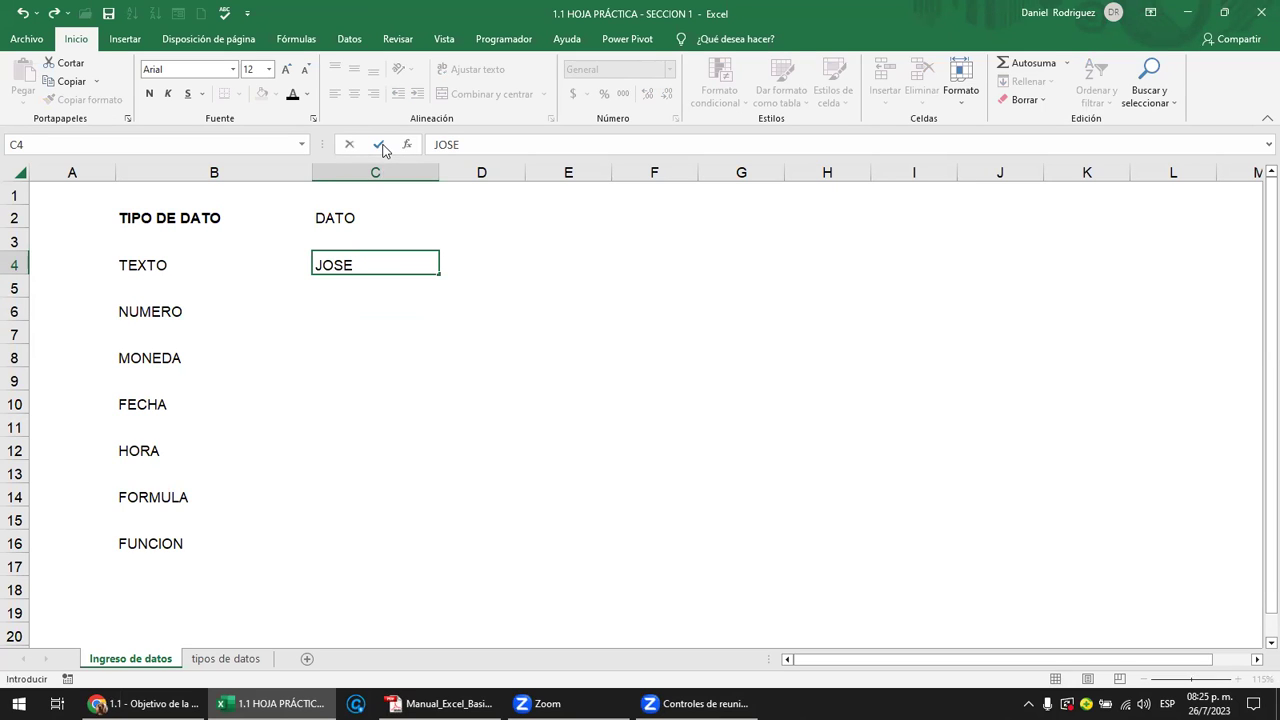
{"action": "key", "text": "Return"}
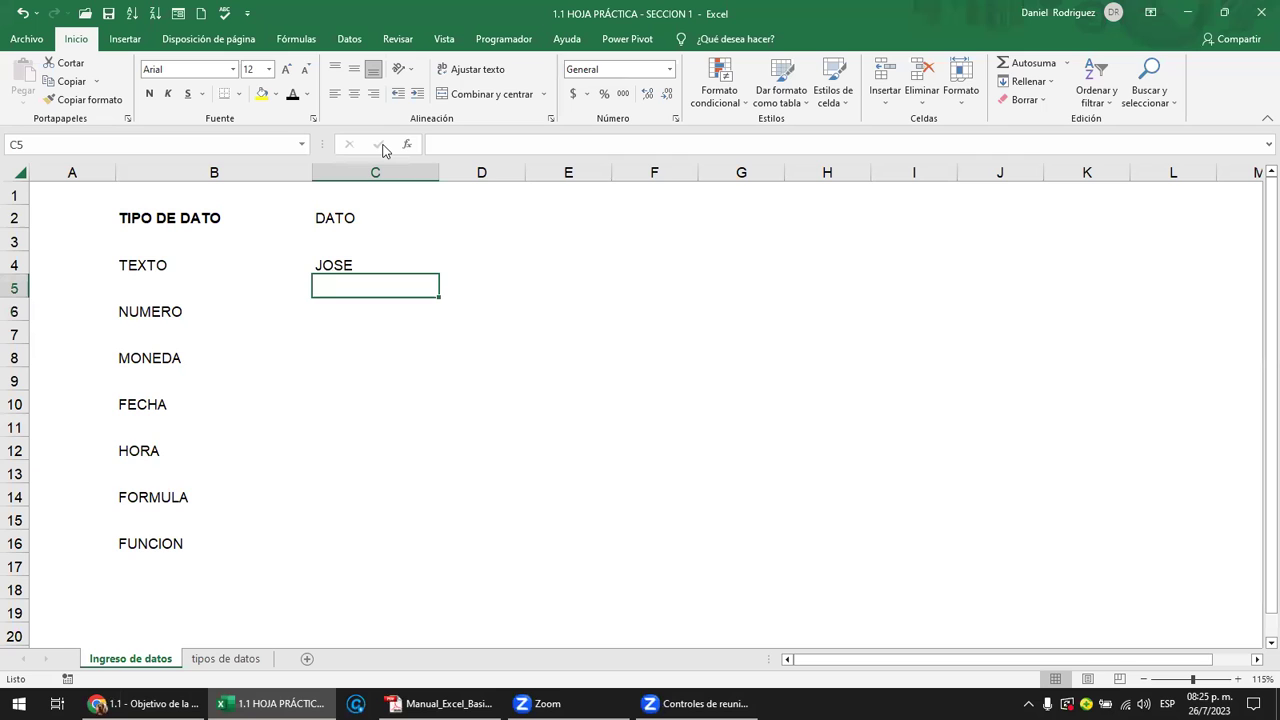
{"action": "key", "text": "Up"}
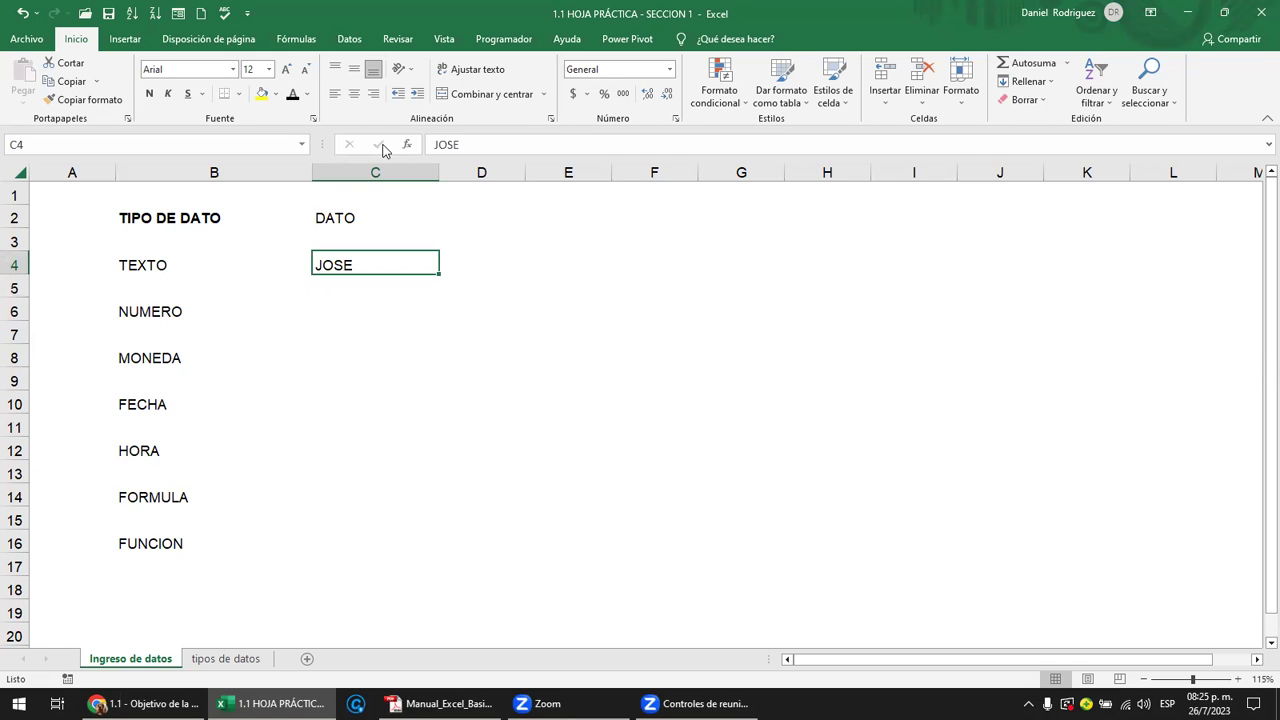
{"action": "type", "text": "JOSE"}
{"action": "key", "text": "Tab"}
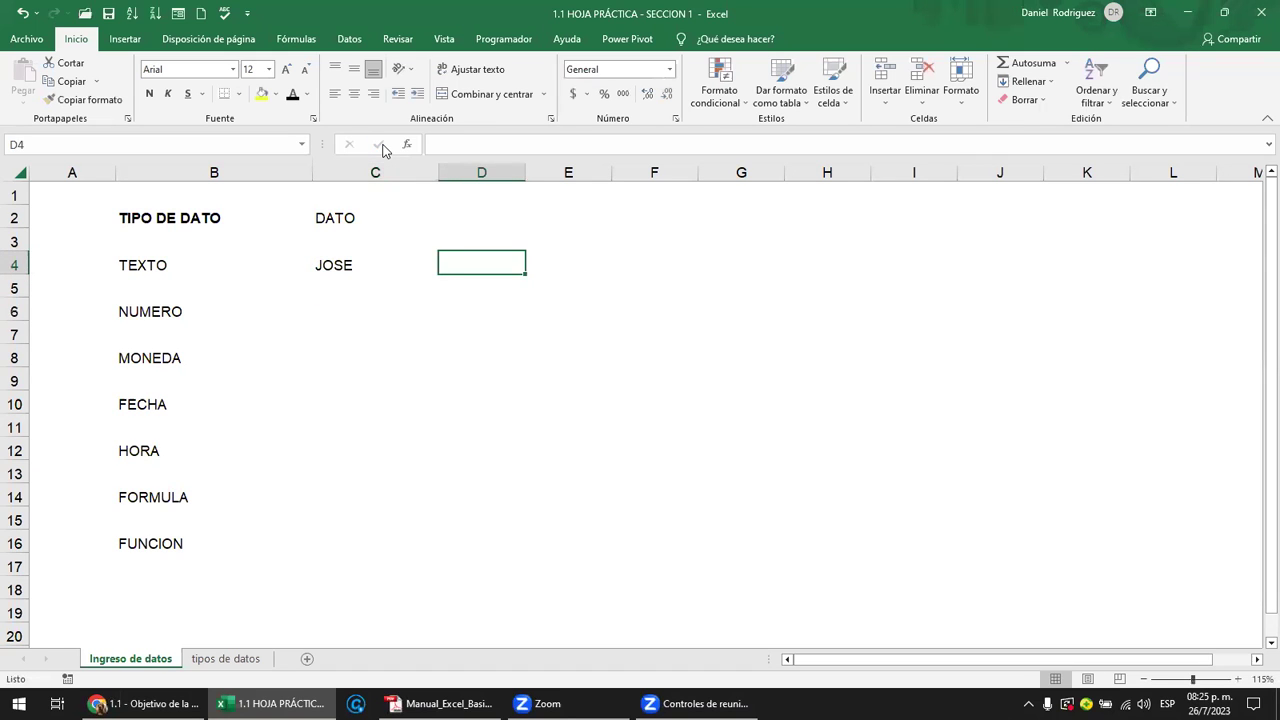
{"action": "key", "text": "Left"}
{"action": "key", "text": "Delete"}
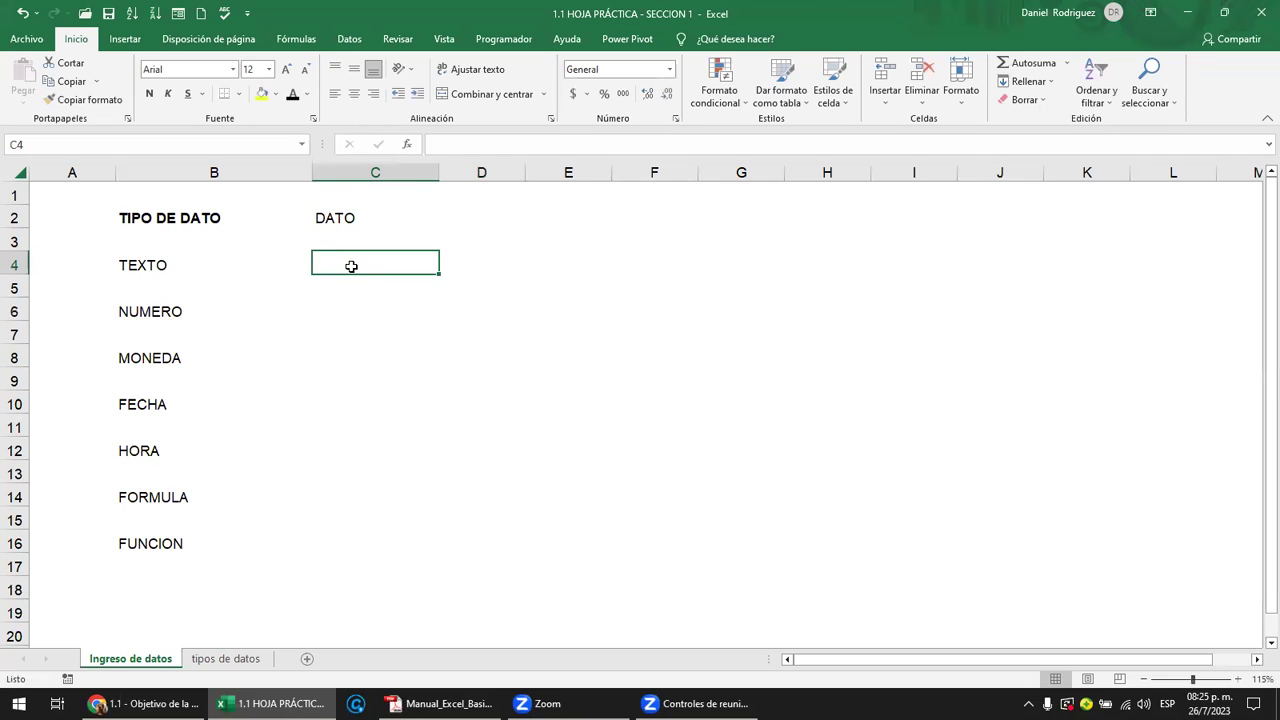
{"action": "type", "text": "JOSE"}
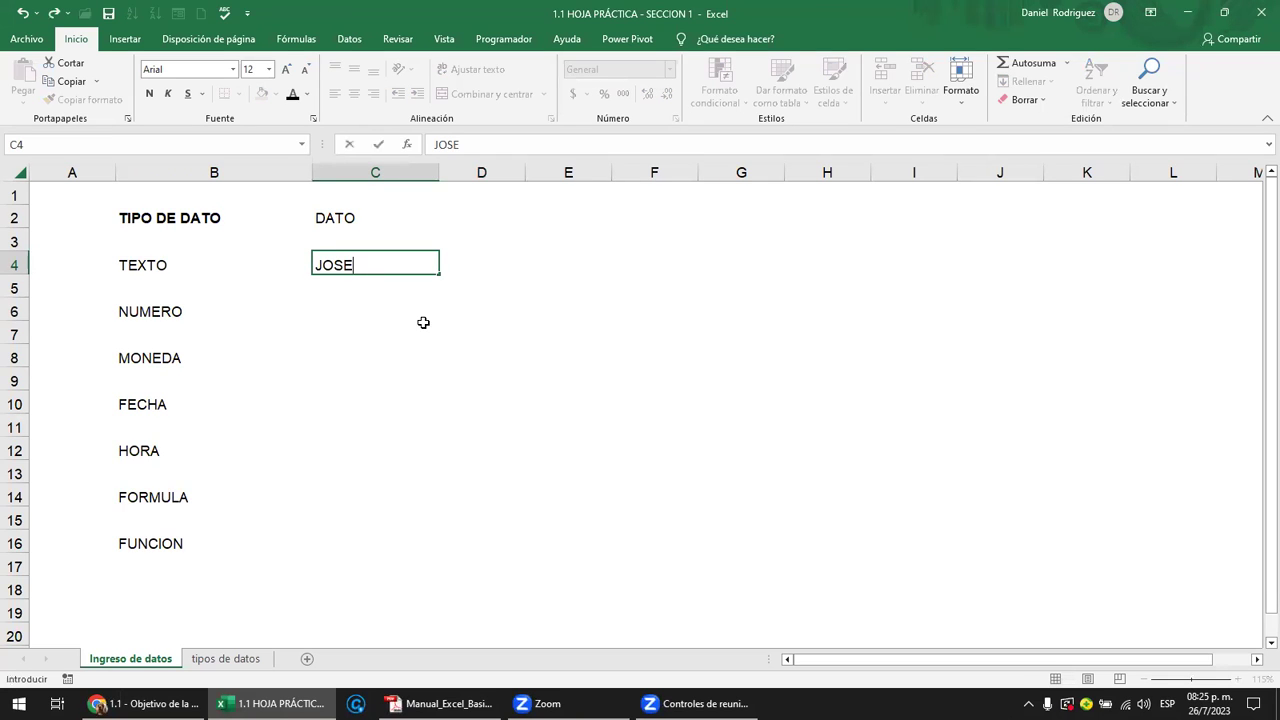
{"action": "key", "text": "Escape"}
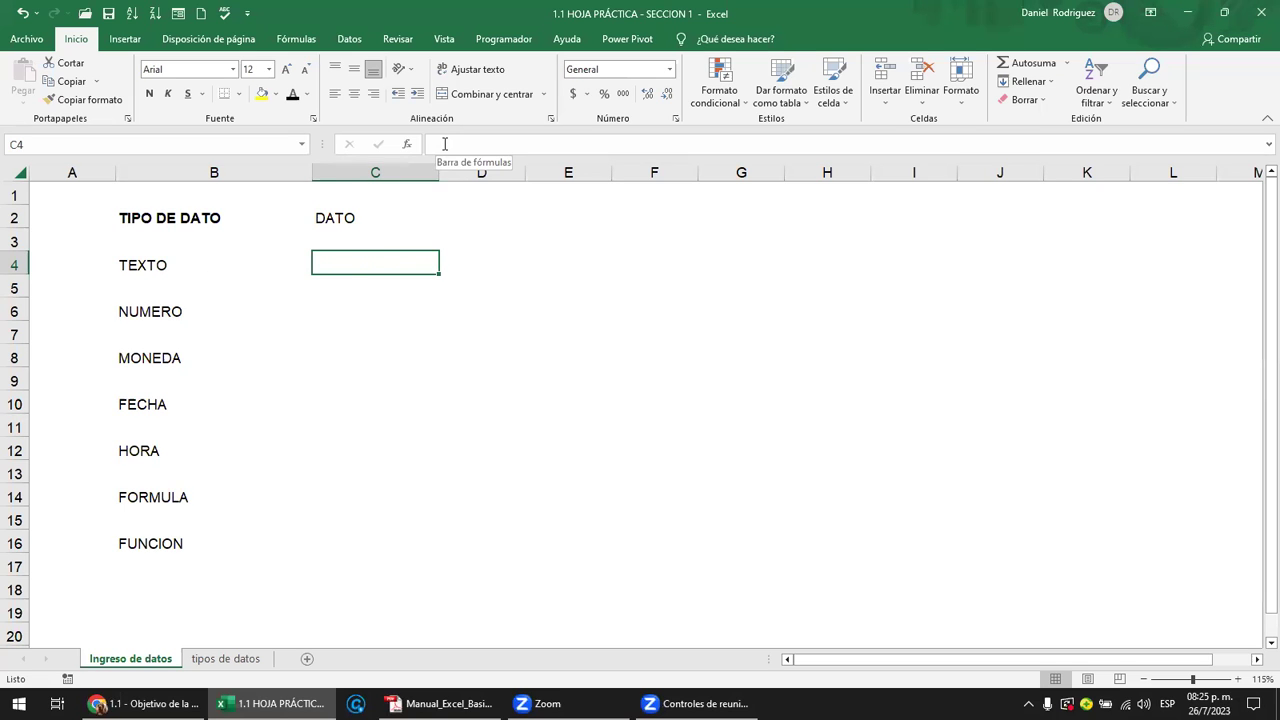
{"action": "left_click", "coordinate": [445, 144]}
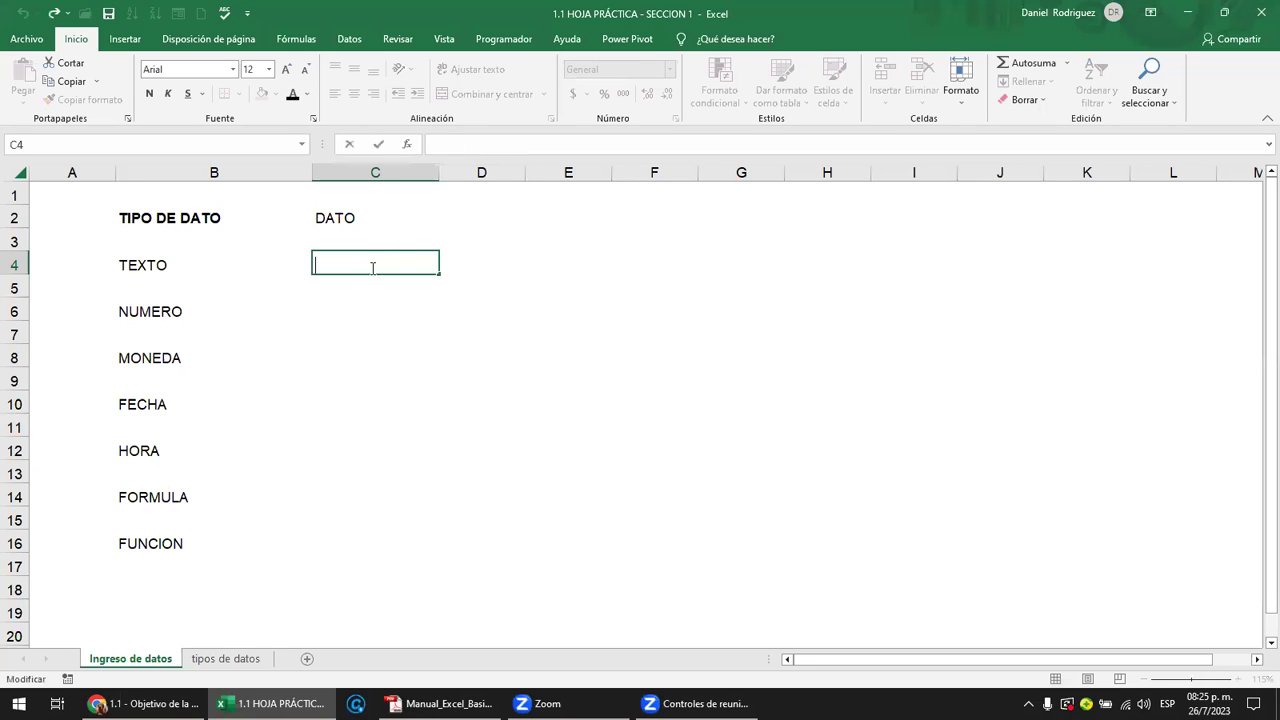
{"action": "type", "text": "JOSE"}
{"action": "left_click", "coordinate": [350, 145]}
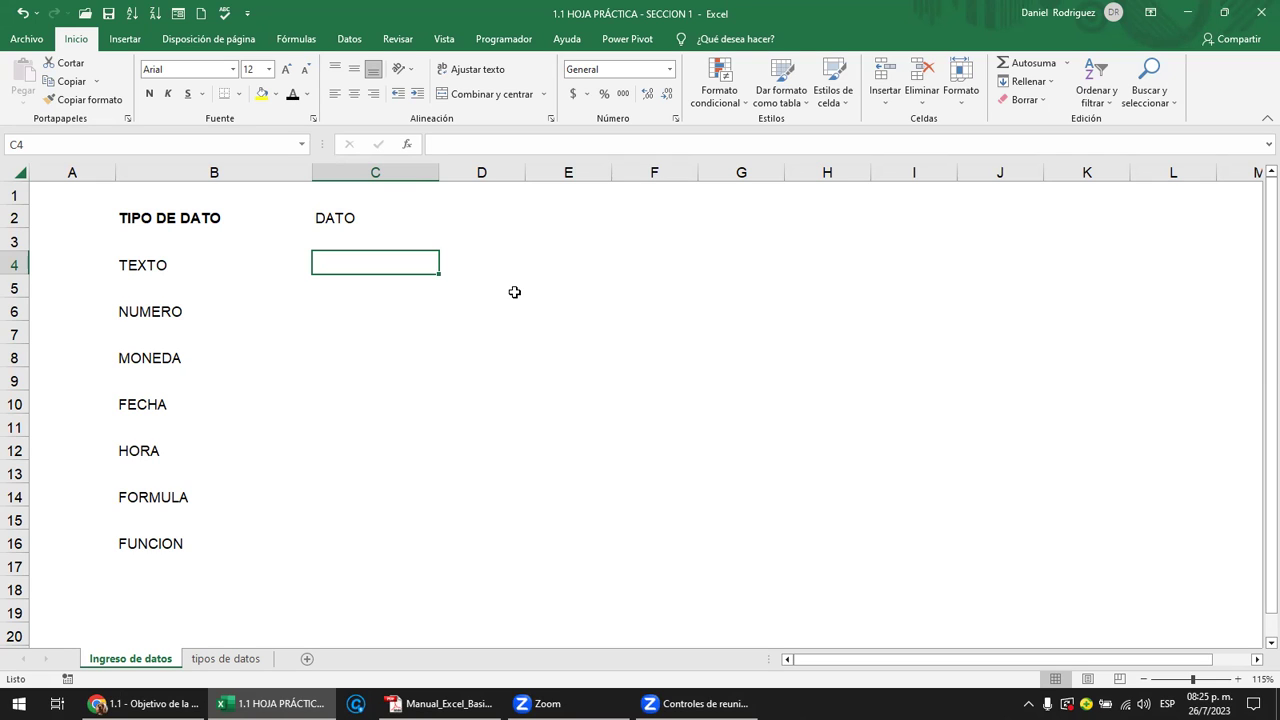
{"action": "left_click_drag", "start_coordinate": [514, 292], "coordinate": [514, 292]}
{"action": "type", "text": "JOSE"}
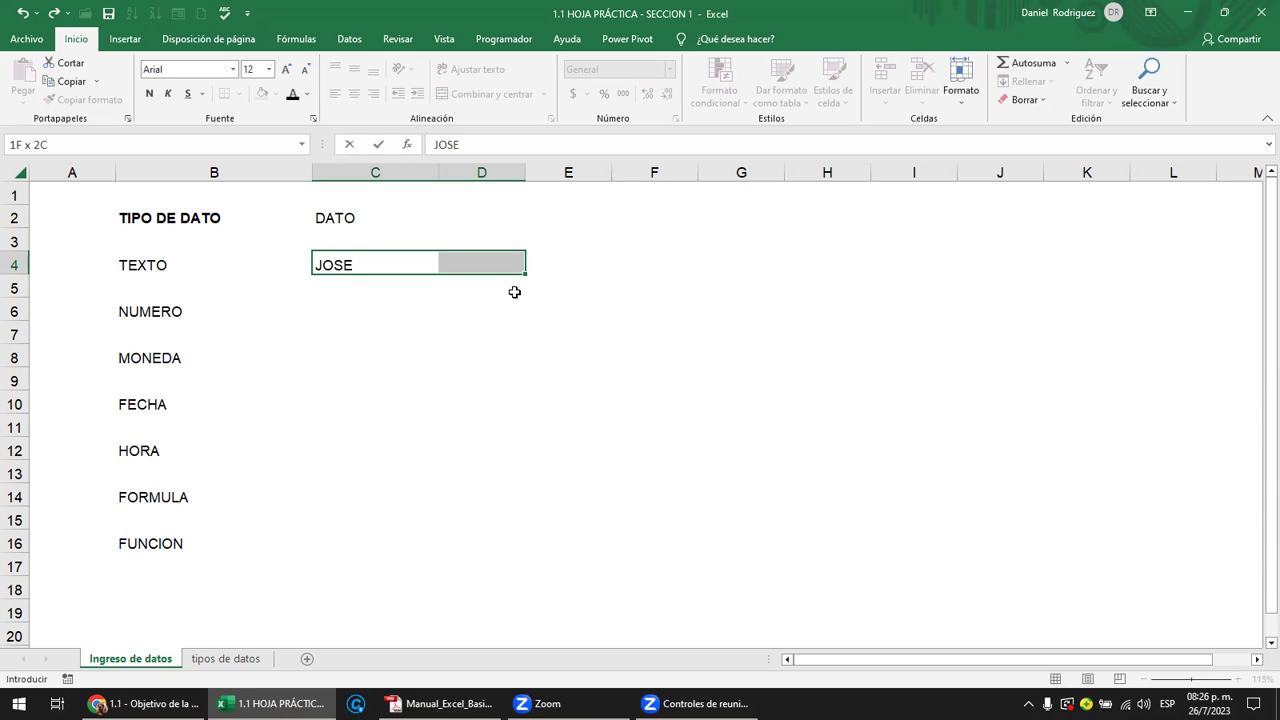
{"action": "left_click", "coordinate": [514, 292]}
{"action": "key", "text": "Up"}
{"action": "left_click", "coordinate": [340, 266]}
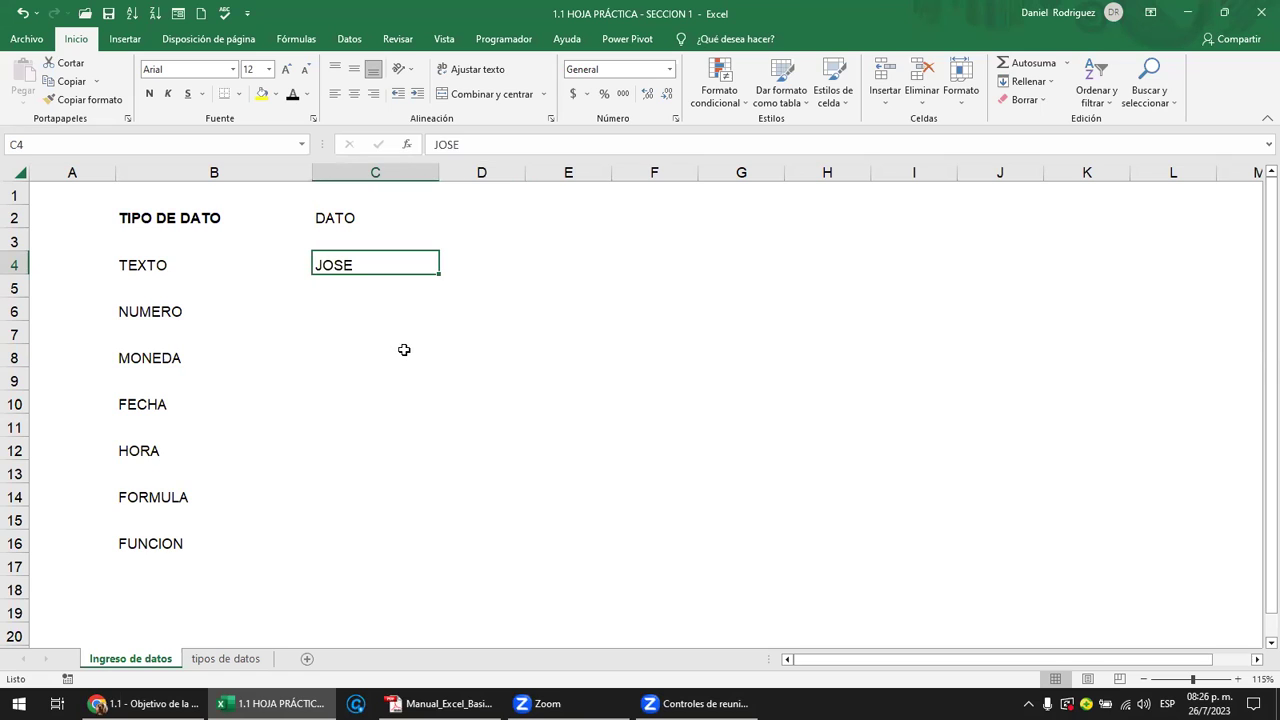
{"action": "key", "text": "Delete"}
{"action": "key", "text": "Up"}
{"action": "key", "text": "Down"}
{"action": "key", "text": "Up"}
{"action": "key", "text": "Up"}
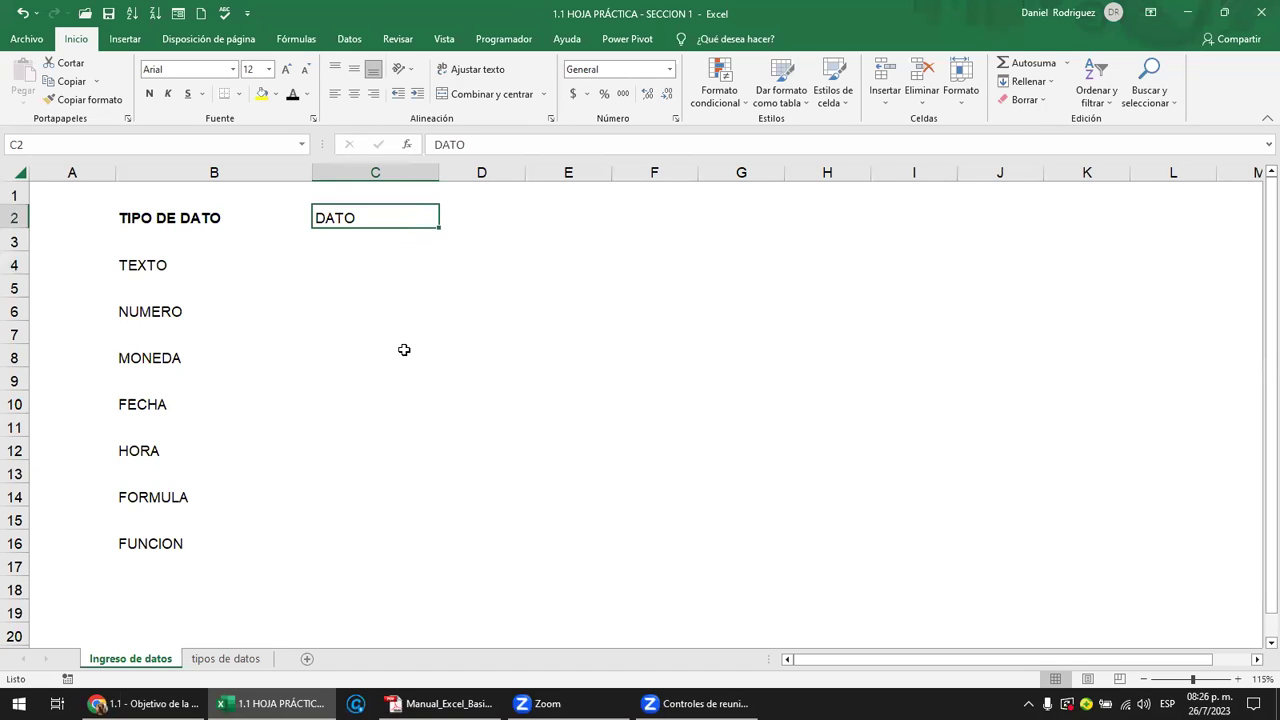
- Enter the header NOMBRE in F2 and EDAD in G2
{"action": "key", "text": "Right"}
{"action": "key", "text": "Right"}
{"action": "key", "text": "Right"}
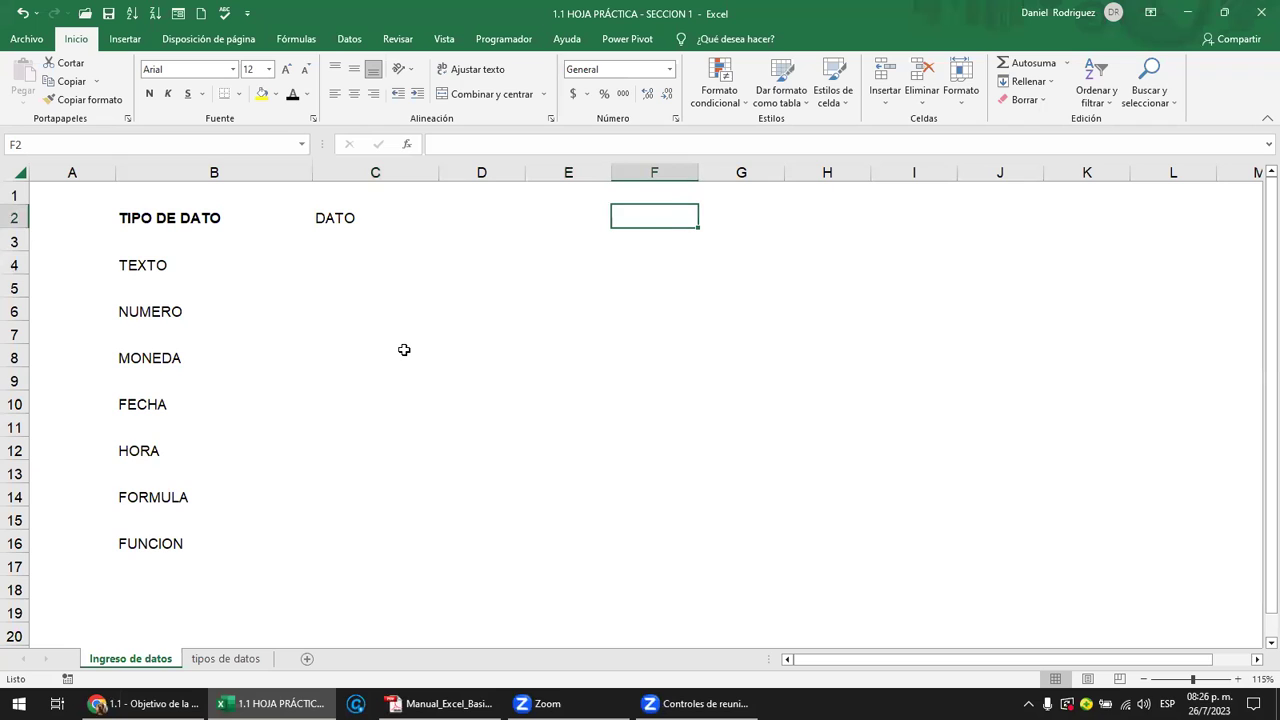
{"action": "type", "text": "NOMBRE"}
{"action": "key", "text": "Right"}
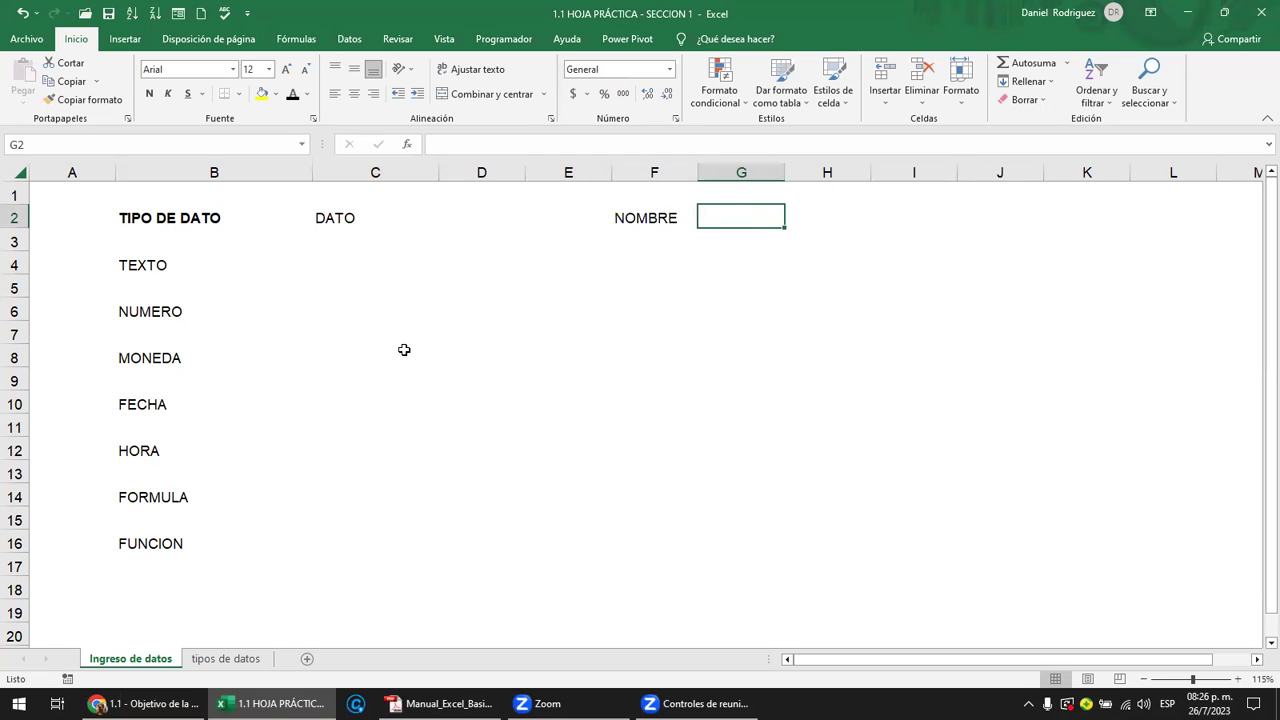
{"action": "type", "text": "EDAD"}
{"action": "key", "text": "Right"}
- Try DIRECCION, SUELDO and TELEFONO as entries in H2, cancelling each one
{"action": "type", "text": "DIRECCOPON"}
{"action": "key", "text": "BackSpace"}
{"action": "key", "text": "BackSpace"}
{"action": "key", "text": "BackSpace"}
{"action": "type", "text": "ION"}
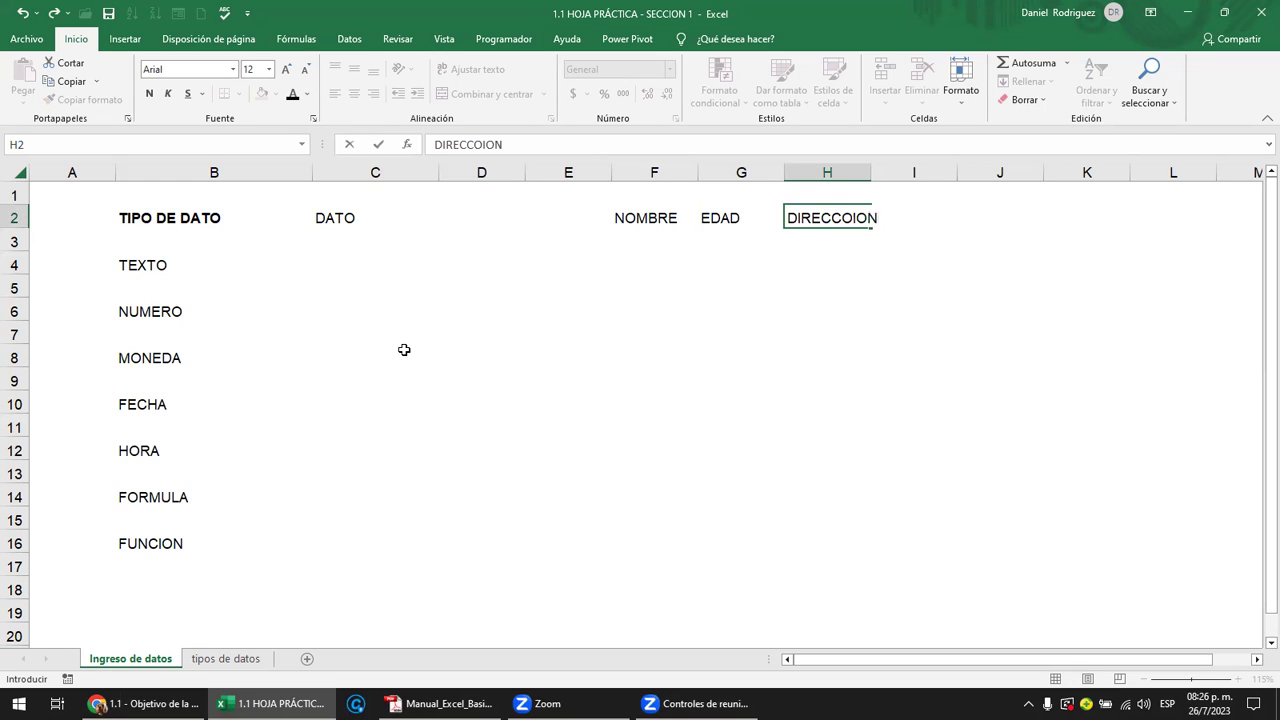
{"action": "key", "text": "BackSpace"}
{"action": "key", "text": "BackSpace"}
{"action": "key", "text": "BackSpace"}
{"action": "key", "text": "BackSpace"}
{"action": "type", "text": "ION"}
{"action": "left_click", "coordinate": [349, 144]}
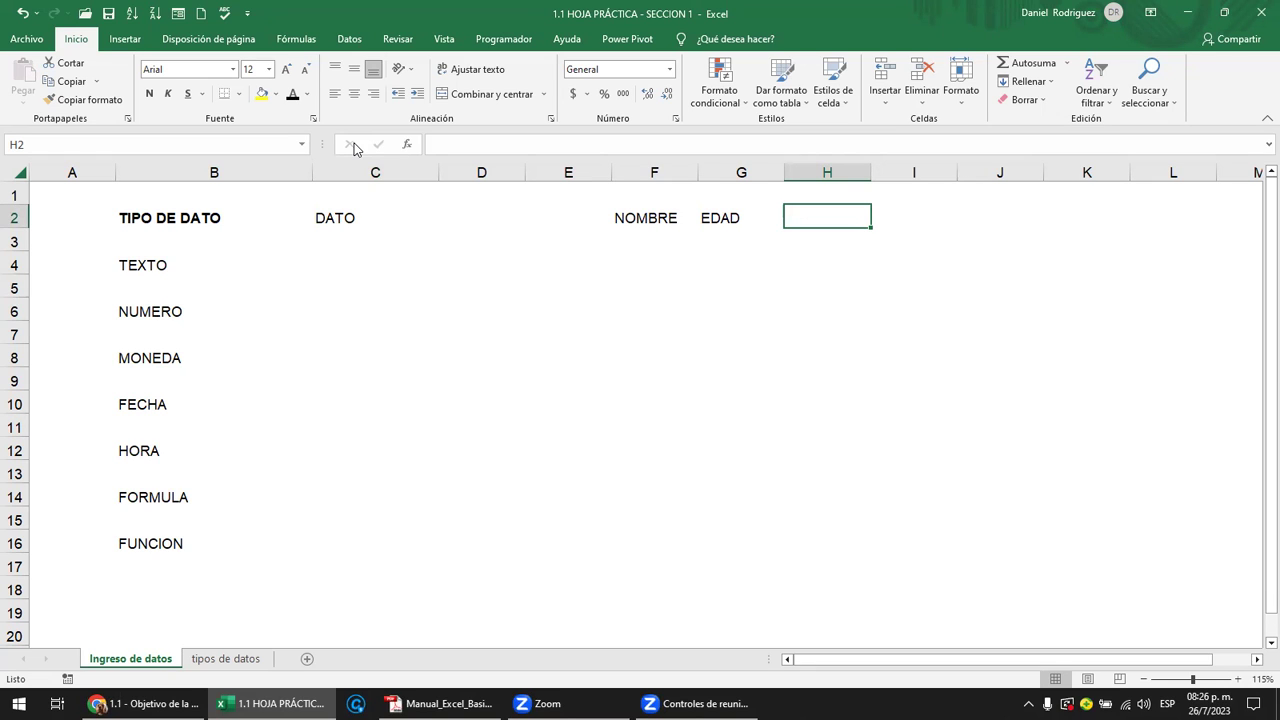
{"action": "type", "text": "SUELDO"}
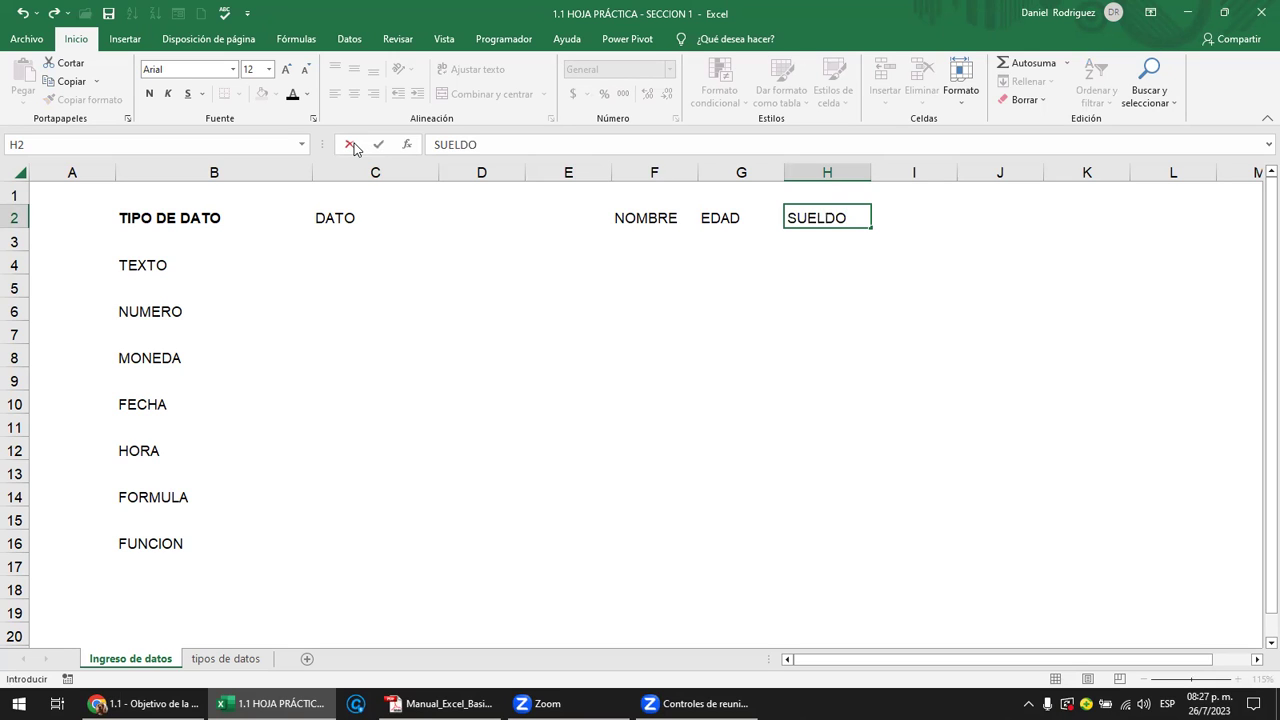
{"action": "left_click", "coordinate": [351, 145]}
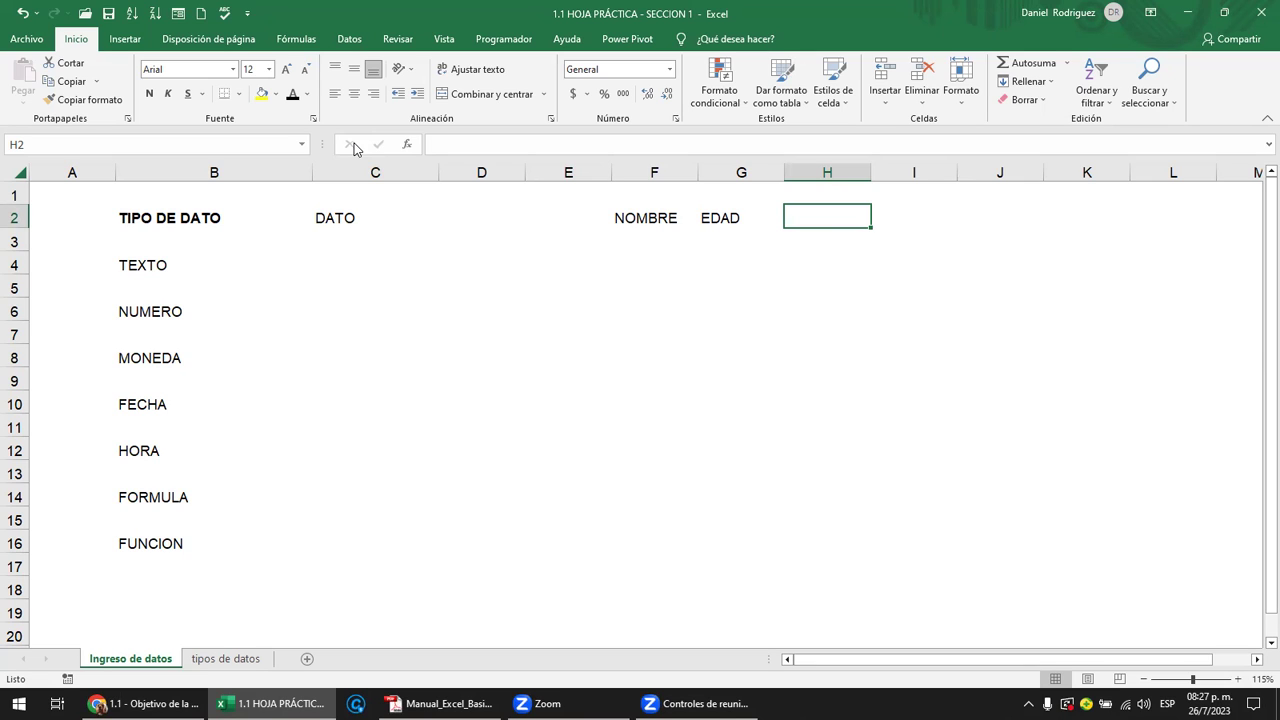
{"action": "type", "text": "TELEFONO"}
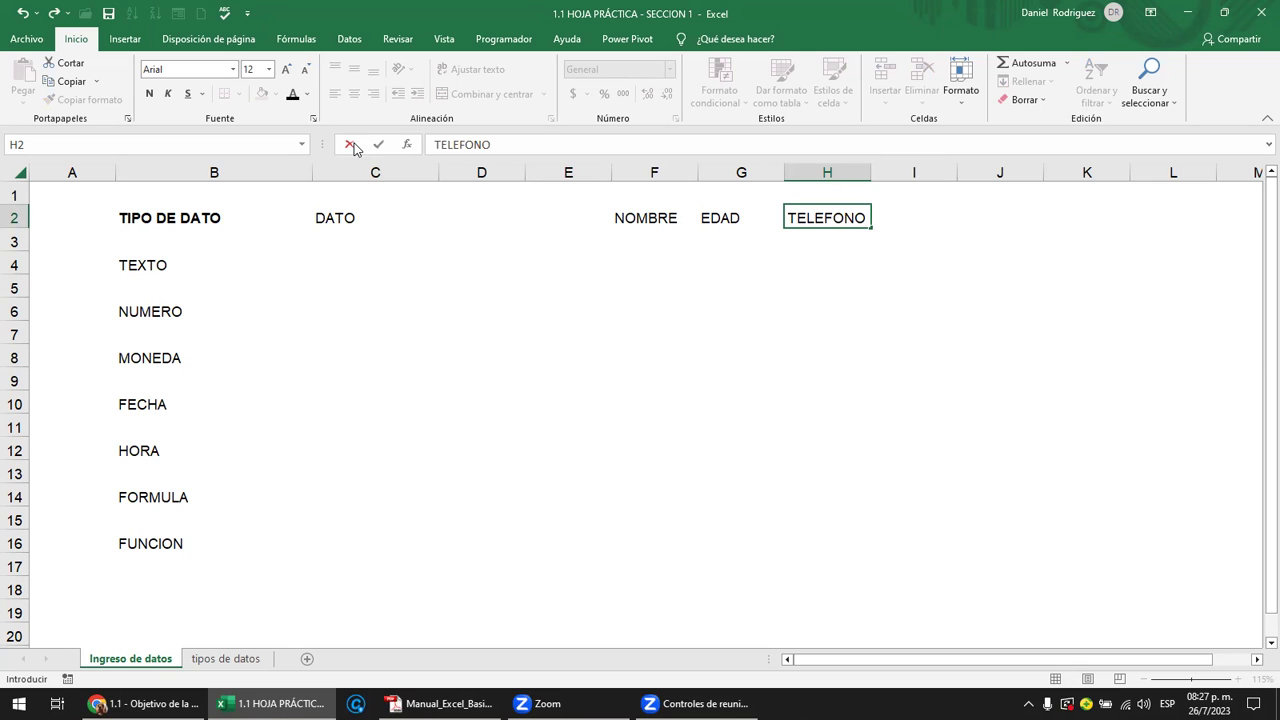
{"action": "left_click", "coordinate": [351, 145]}
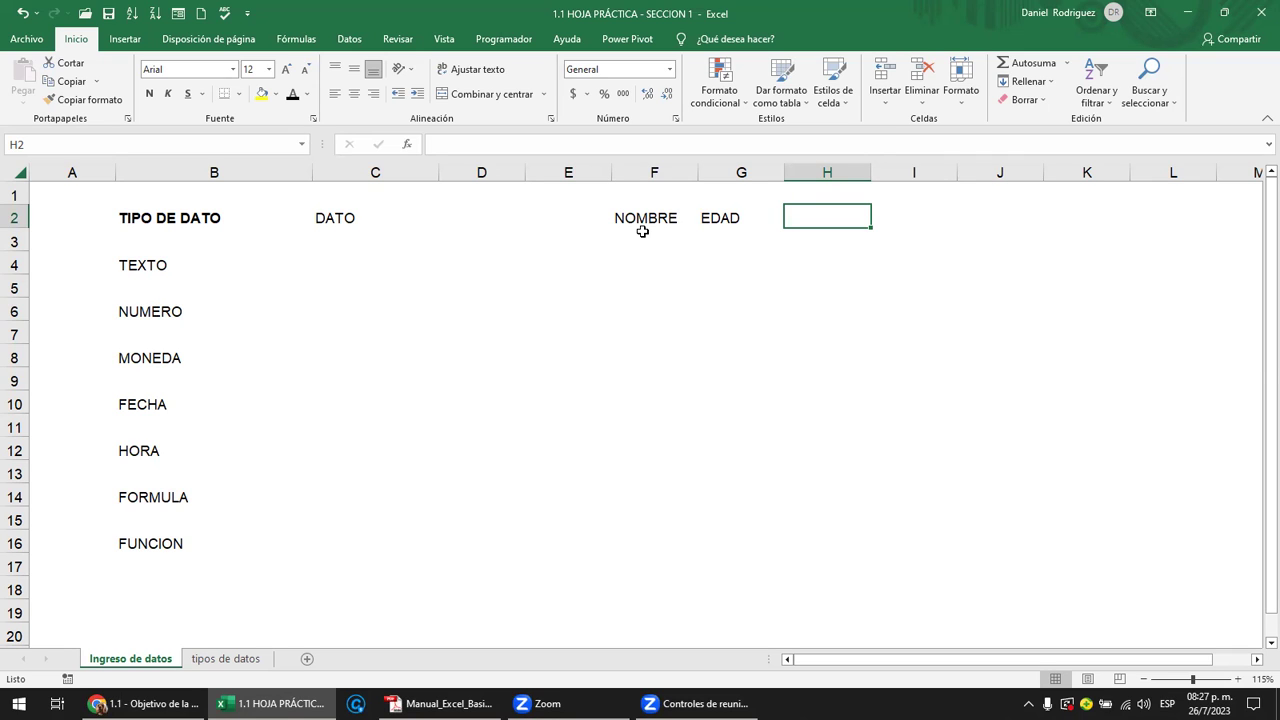
- Delete EDAD from G2 and NOMBRE from F2, then undo to restore them
{"action": "key", "text": "Left"}
{"action": "key", "text": "shift+Left"}
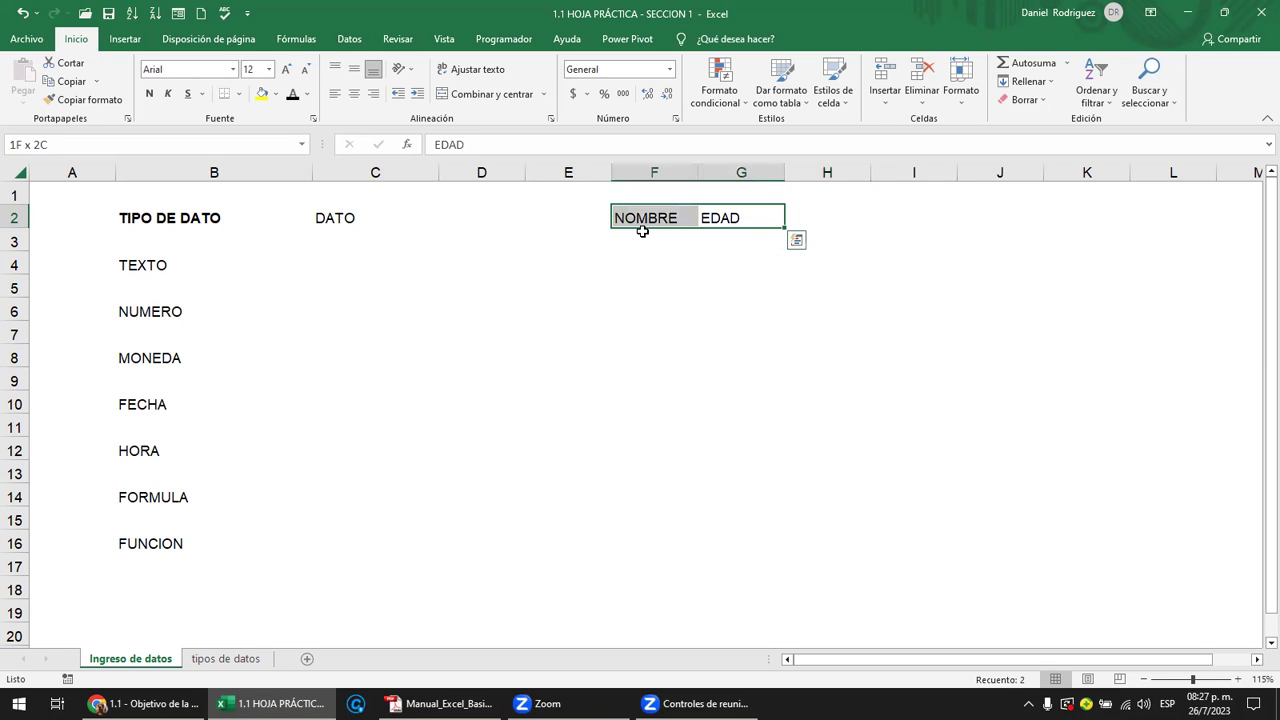
{"action": "key", "text": "Right"}
{"action": "key", "text": "Left"}
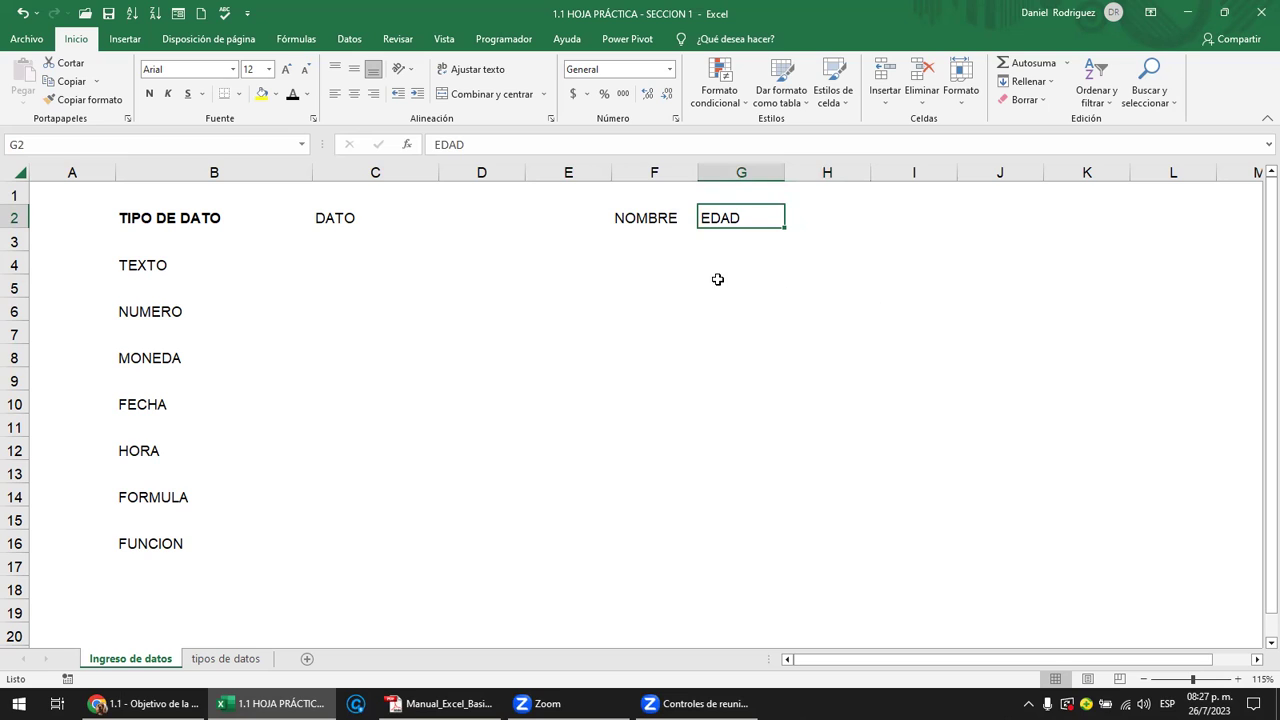
{"action": "left_click", "coordinate": [781, 279]}
{"action": "left_click", "coordinate": [739, 219]}
{"action": "key", "text": "Delete"}
{"action": "left_click", "coordinate": [656, 219]}
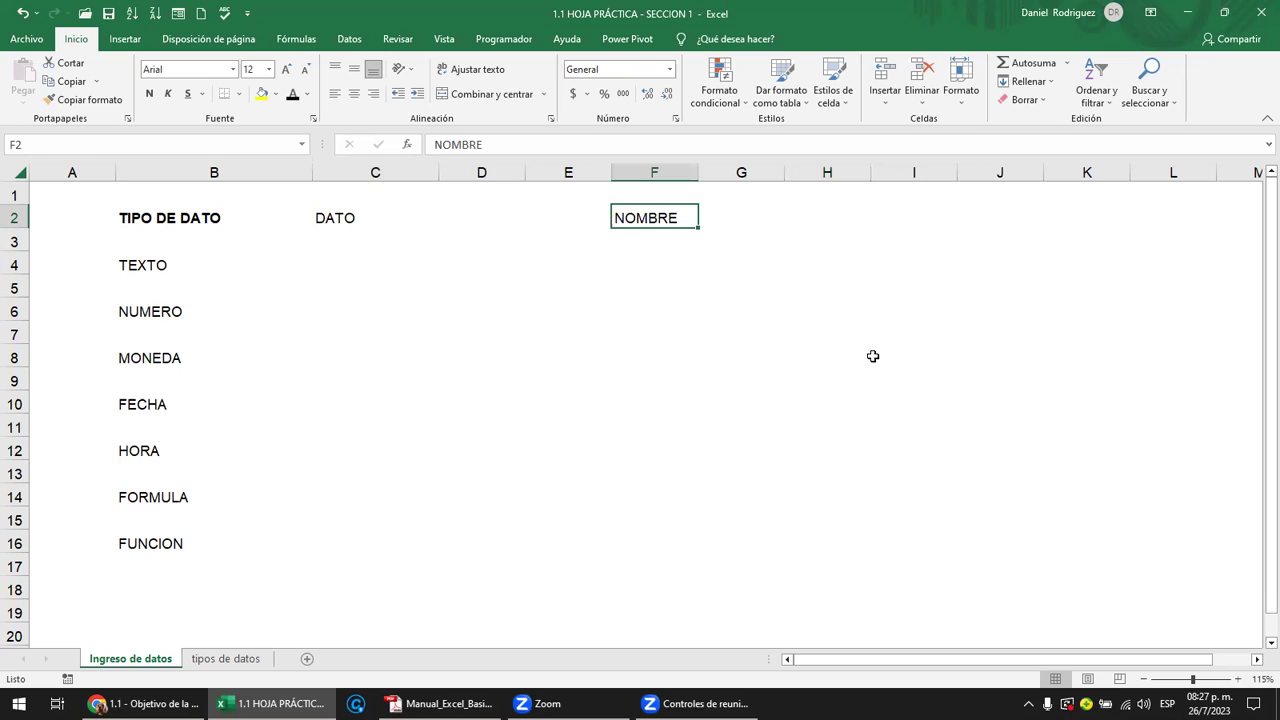
{"action": "key", "text": "Delete"}
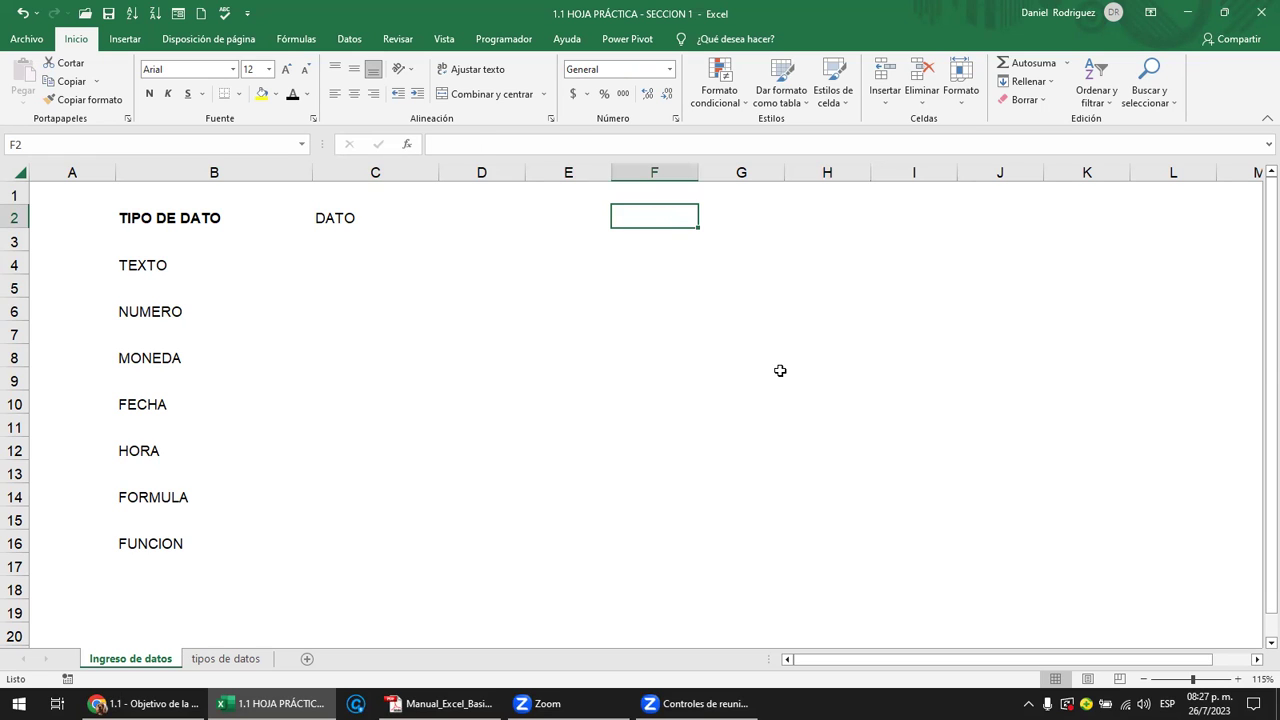
{"action": "key", "text": "ctrl+z"}
{"action": "key", "text": "ctrl+z"}
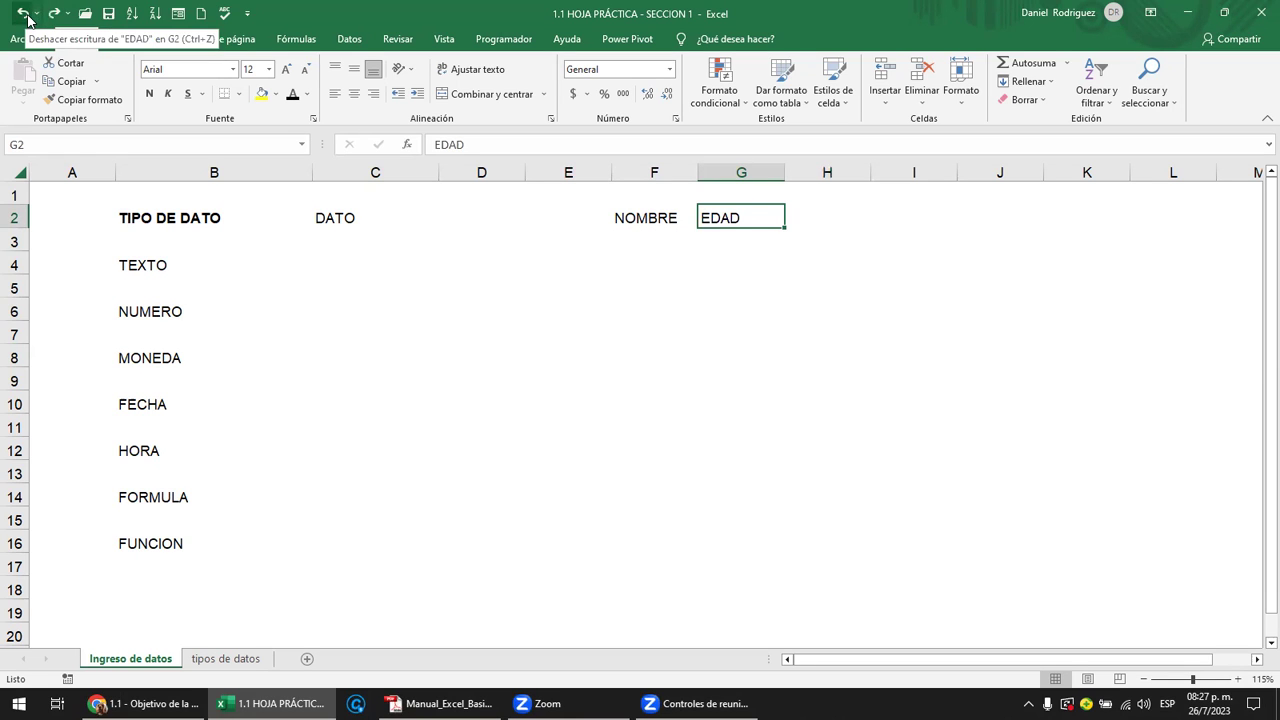
- Delete the F2:G2 headers together, then restore them again with Ctrl+Z
{"action": "left_click", "coordinate": [789, 287]}
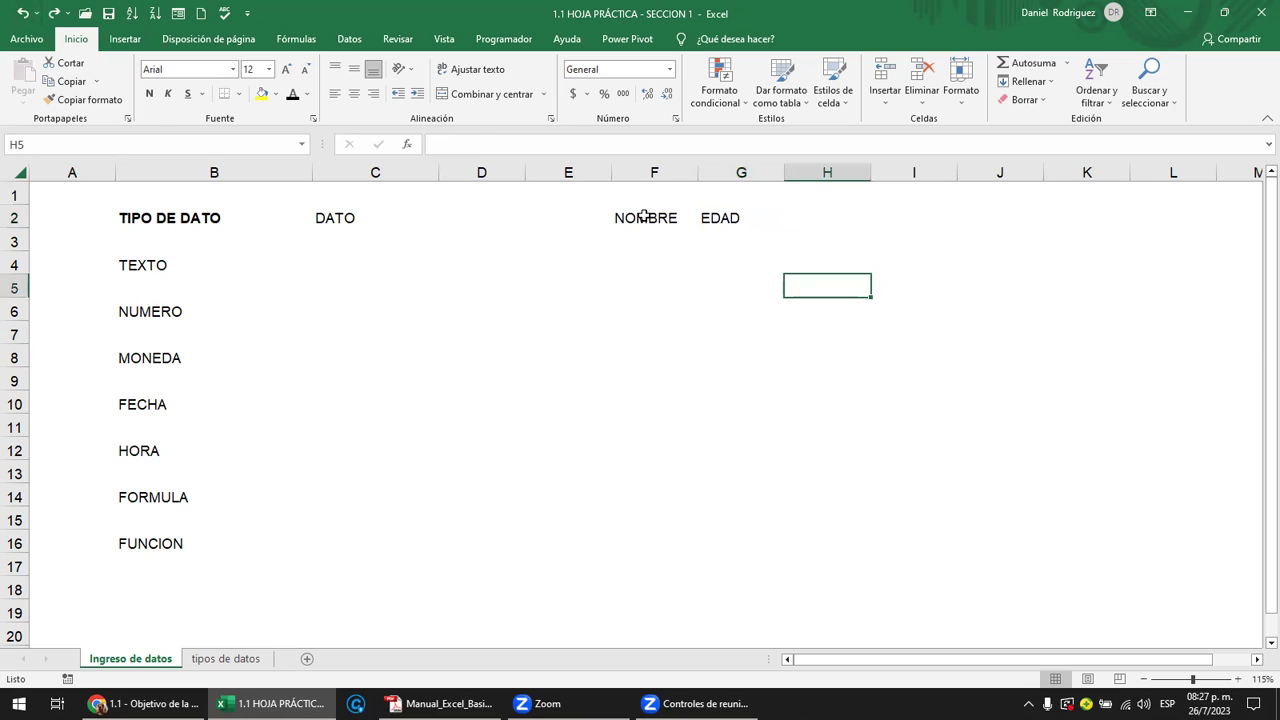
{"action": "left_click_drag", "start_coordinate": [648, 218], "coordinate": [742, 218]}
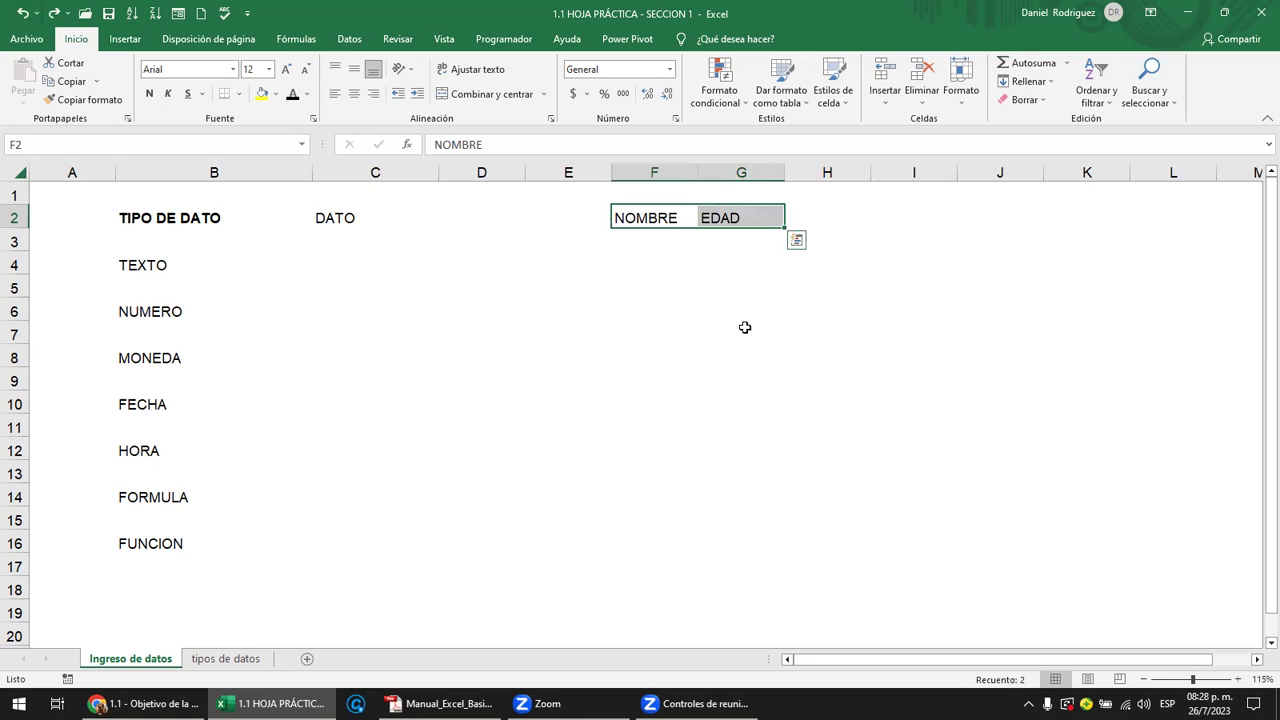
{"action": "key", "text": "Delete"}
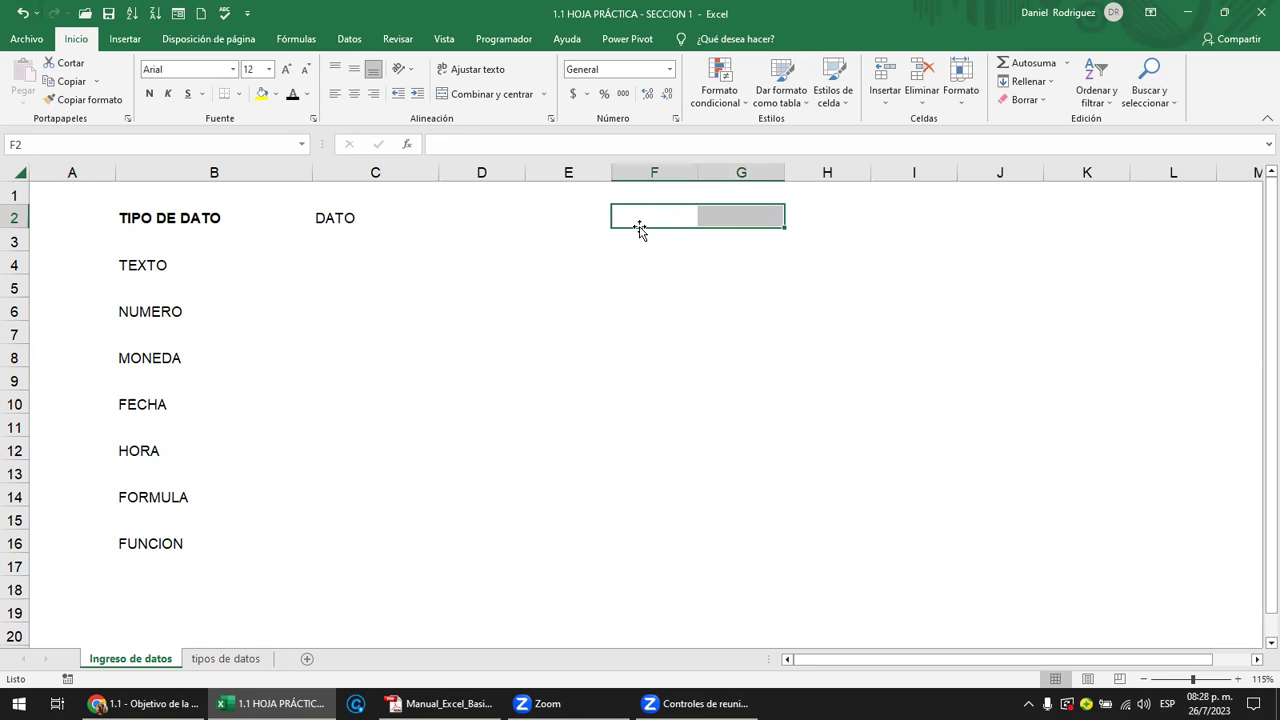
{"action": "key", "text": "ctrl+z"}
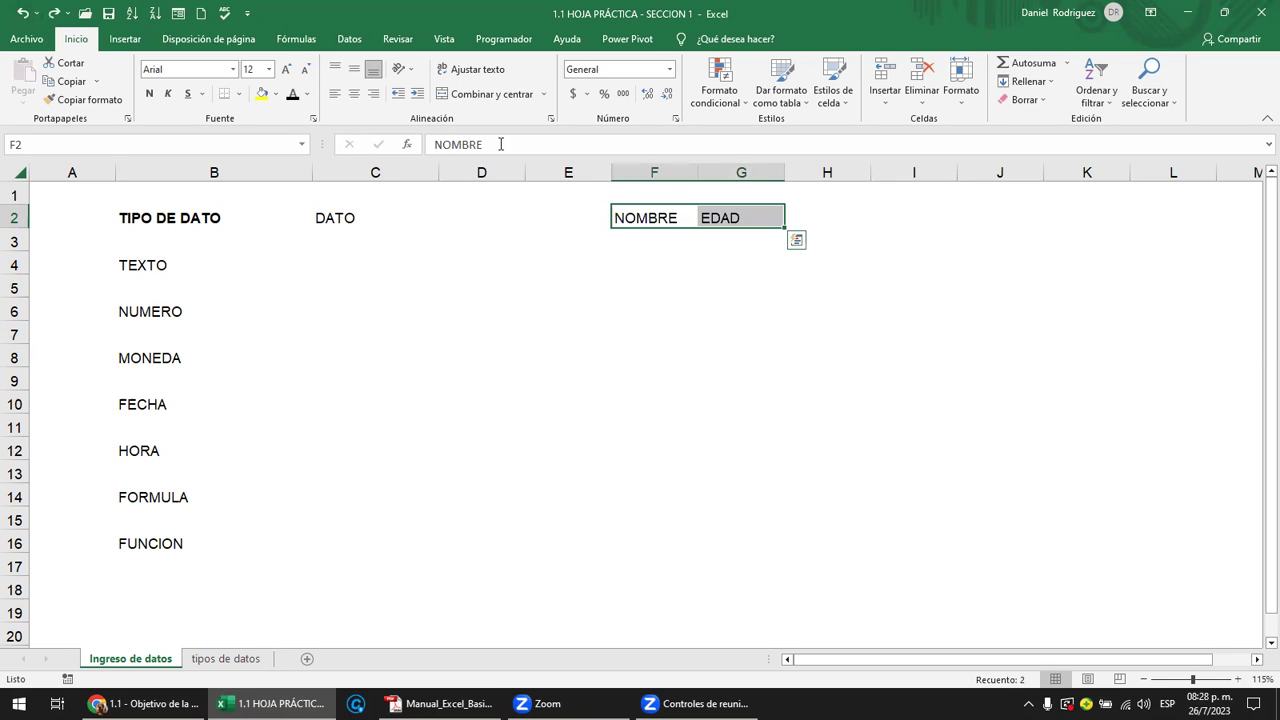
- Clear the NOMBRE and EDAD headers from F2:G2, then go to the 'tipos de datos' sheet
{"action": "left_click", "coordinate": [639, 262]}
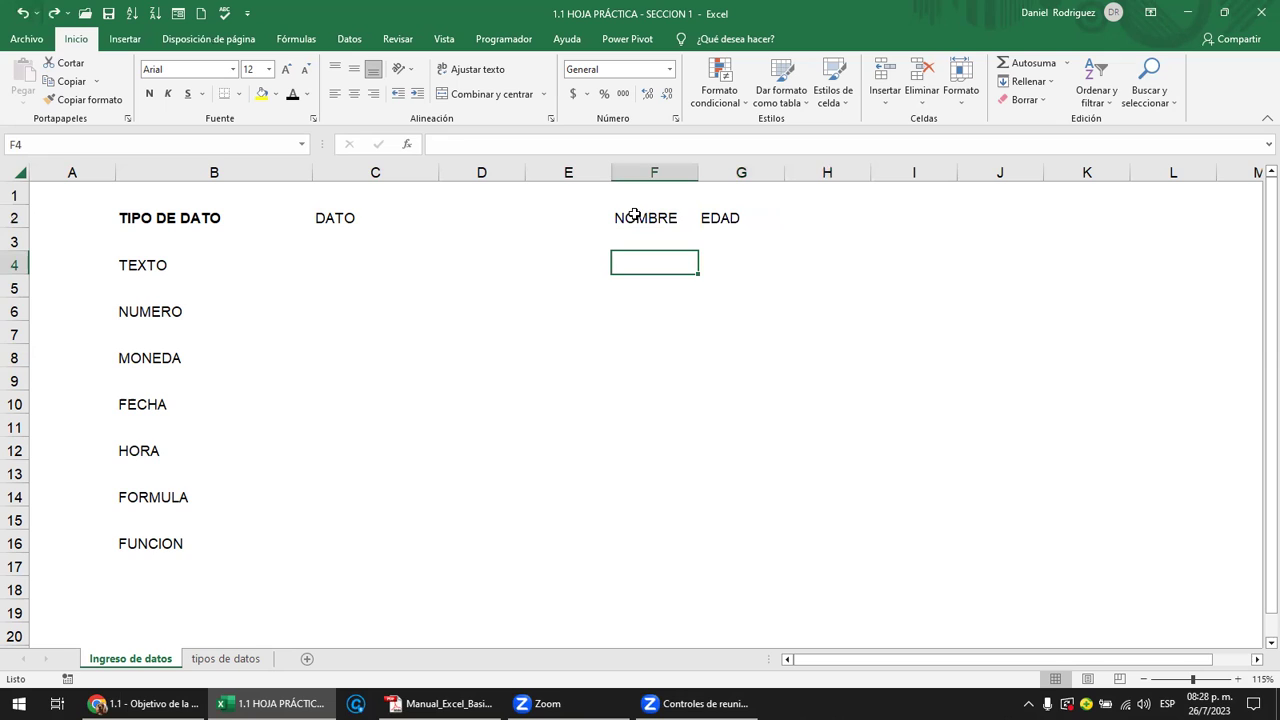
{"action": "left_click", "coordinate": [633, 215]}
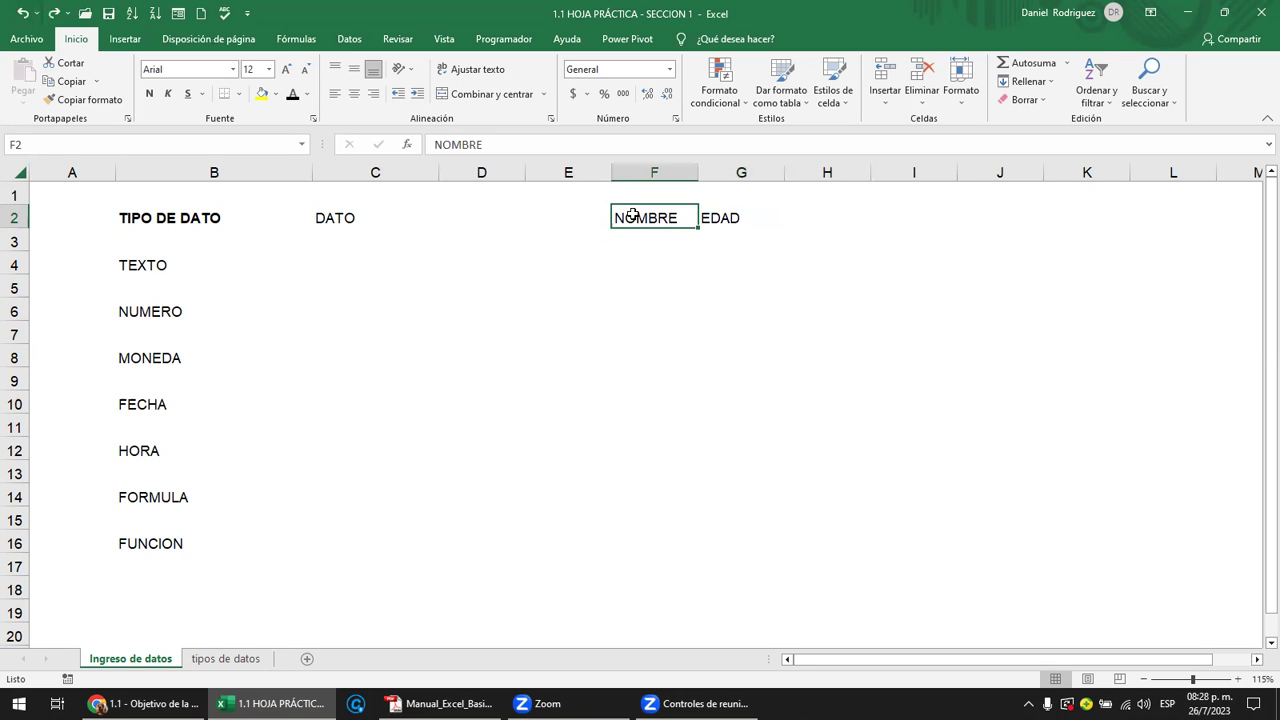
{"action": "left_click_drag", "start_coordinate": [633, 215], "coordinate": [733, 216]}
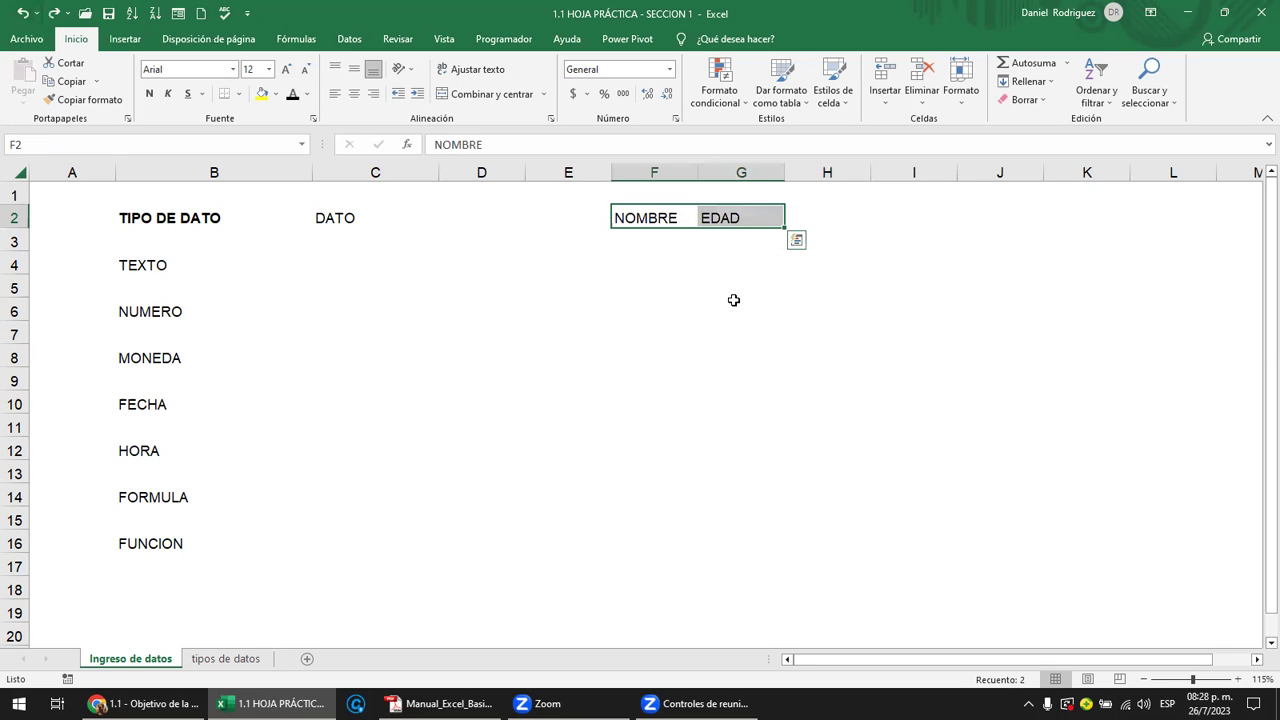
{"action": "key", "text": "Delete"}
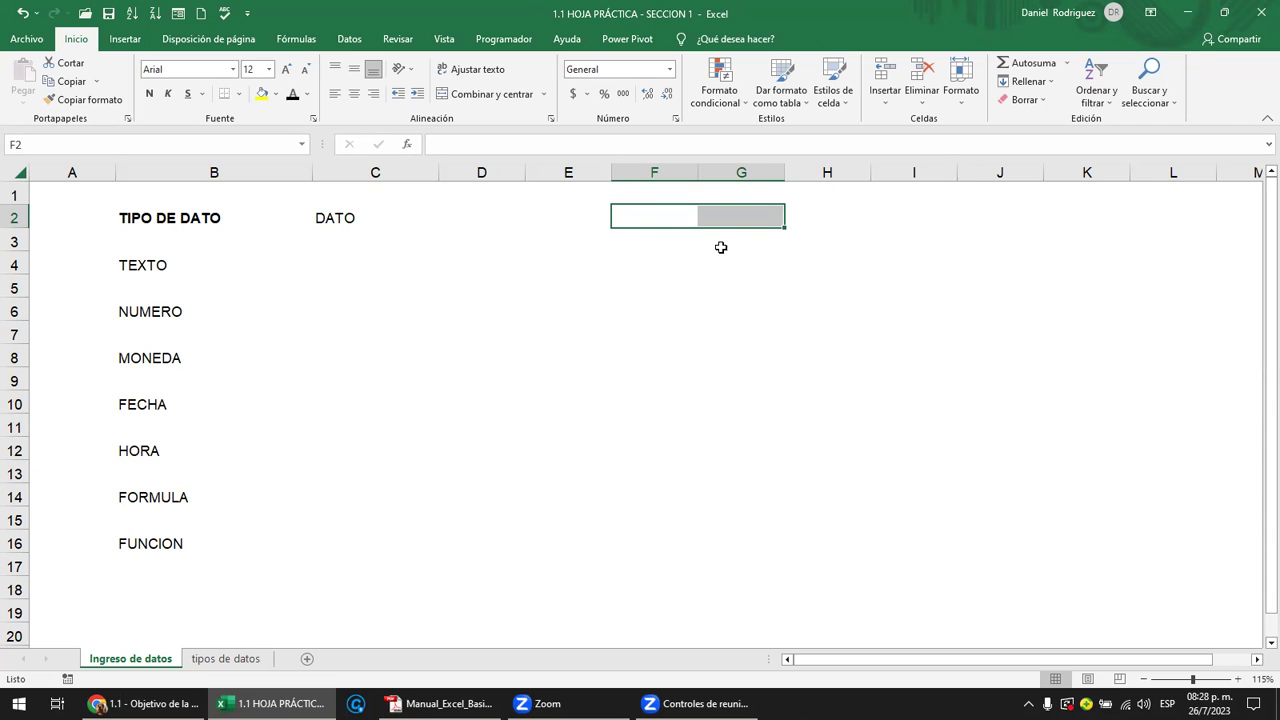
{"action": "left_click", "coordinate": [879, 213]}
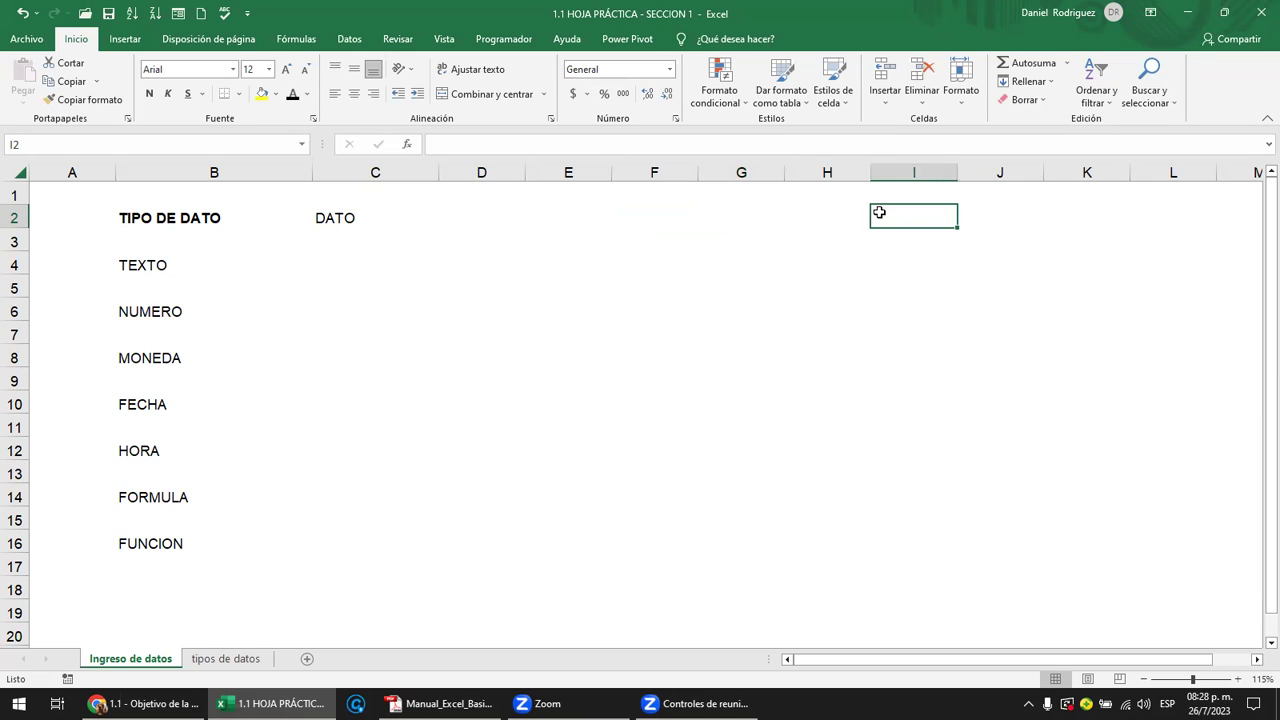
{"action": "left_click", "coordinate": [145, 227]}
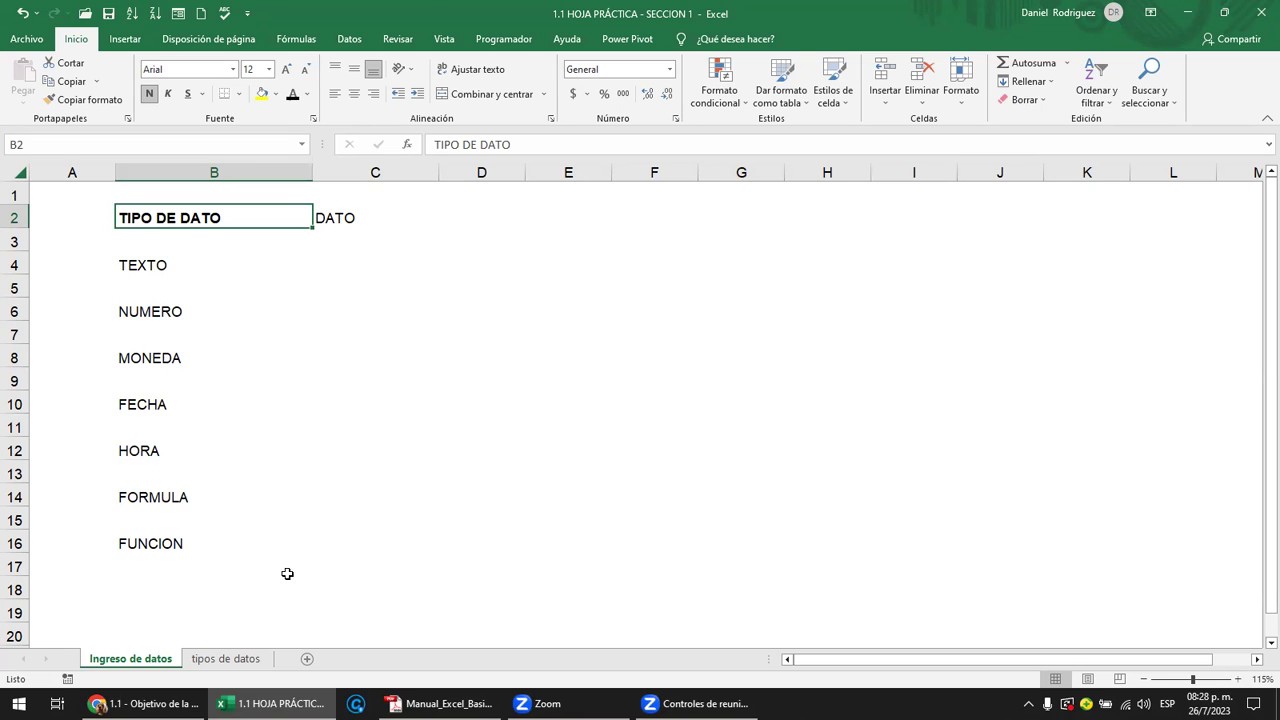
{"action": "left_click", "coordinate": [229, 660]}
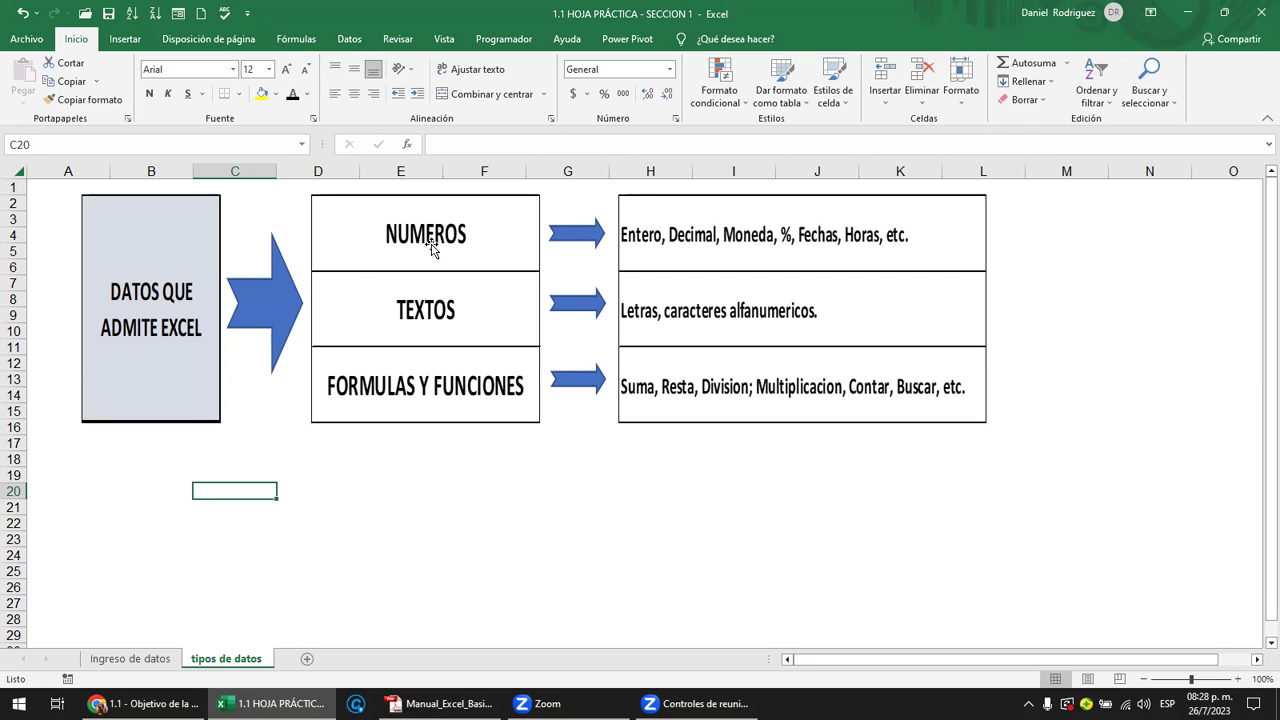
- Select the linked data-types diagram picture on the 'tipos de datos' sheet
{"action": "left_click", "coordinate": [428, 242]}
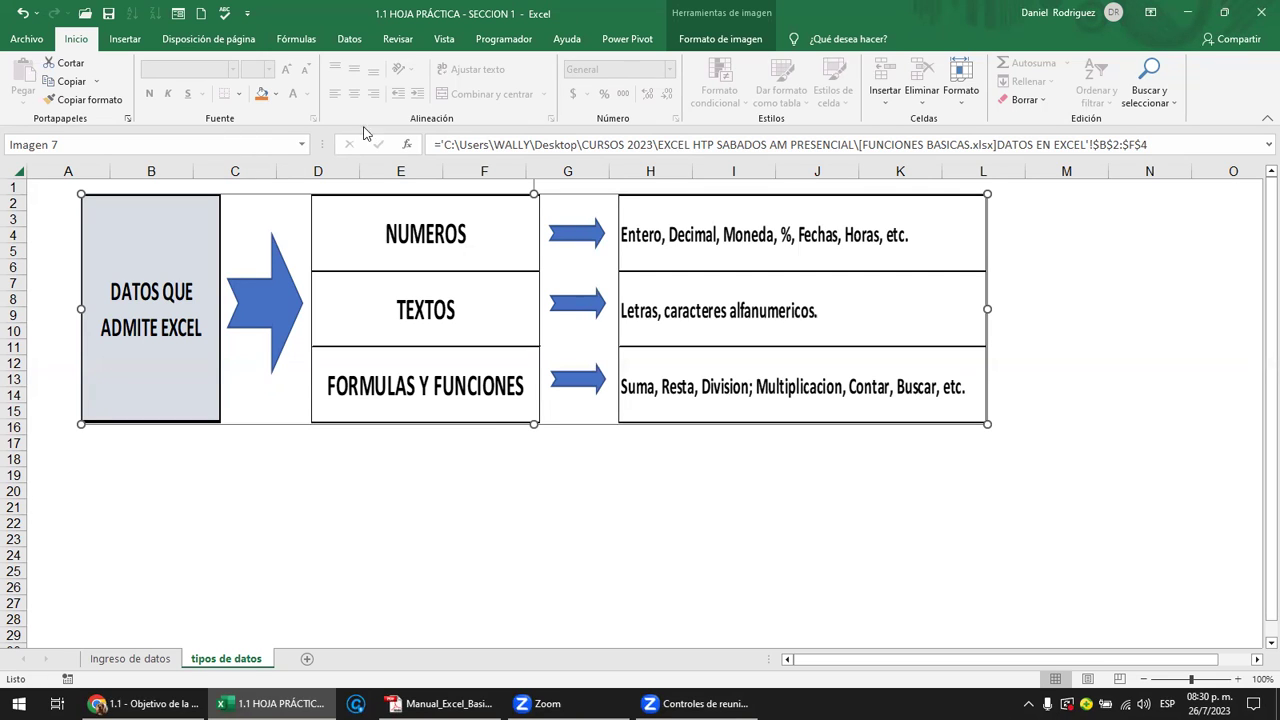
- Read the DIAS360 function description for G19, then cancel without inserting anything
{"action": "left_click", "coordinate": [566, 480]}
{"action": "left_click", "coordinate": [406, 144]}
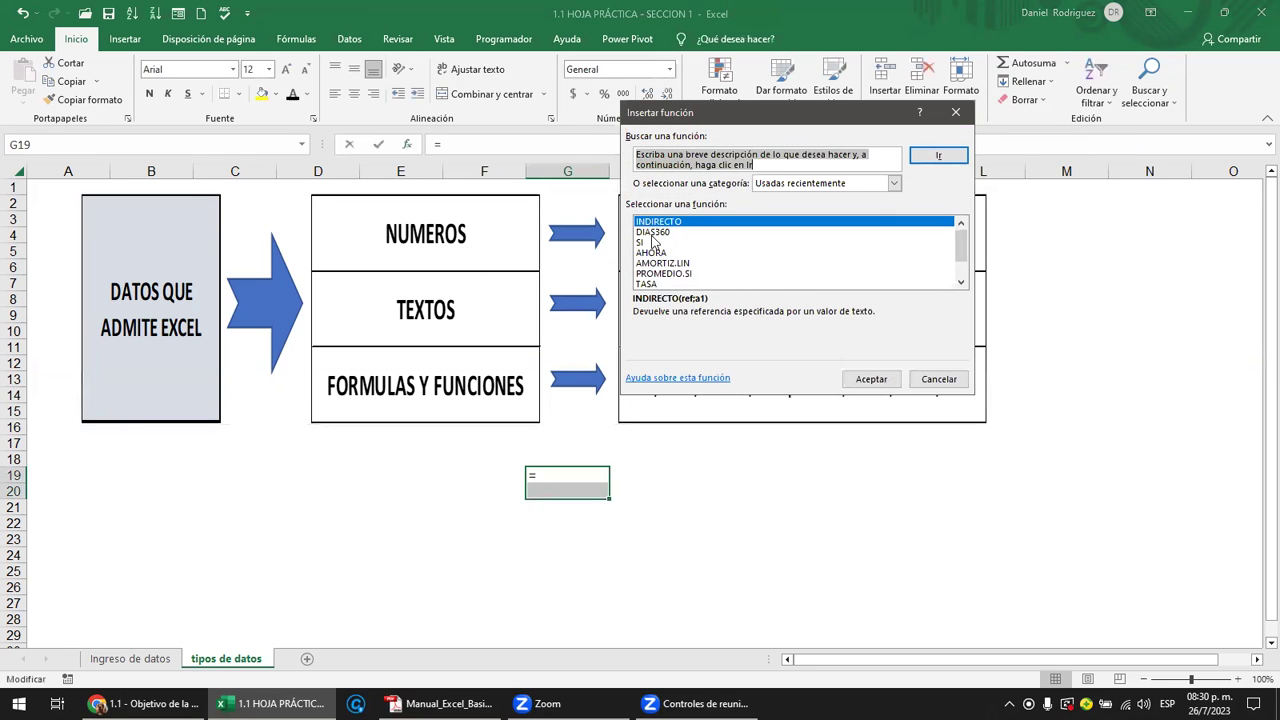
{"action": "left_click", "coordinate": [653, 234]}
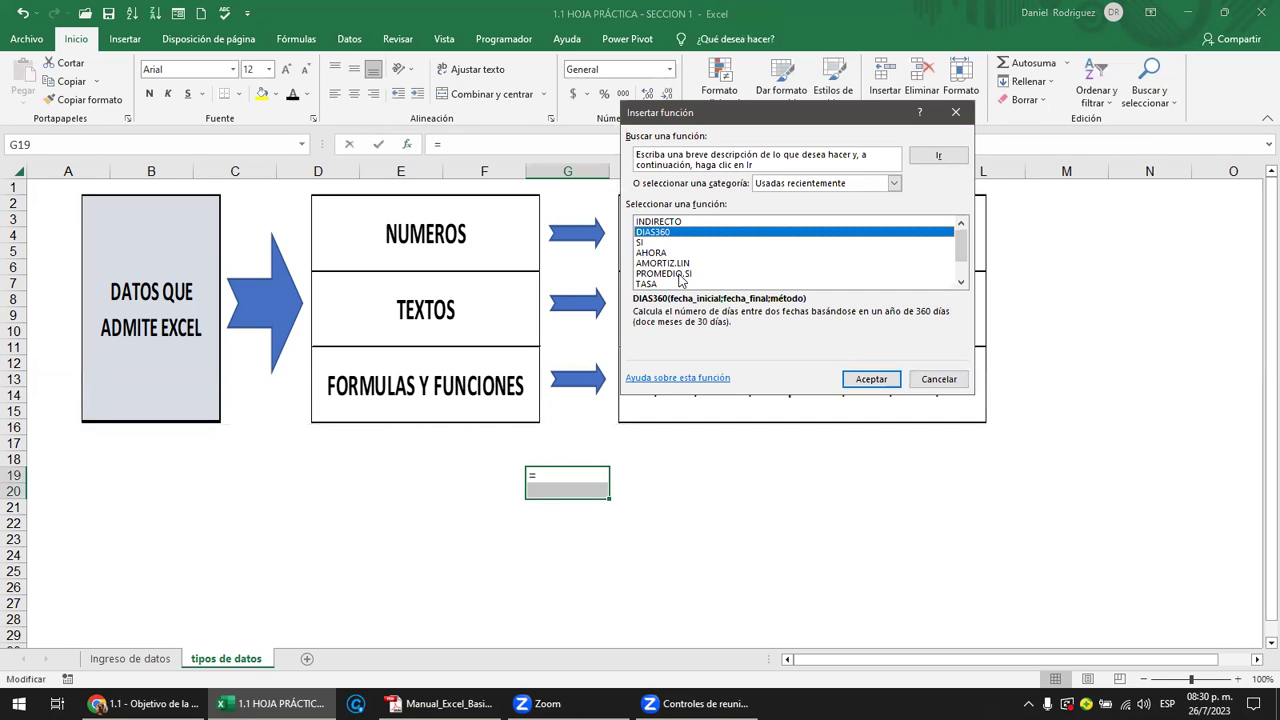
{"action": "left_click", "coordinate": [943, 384]}
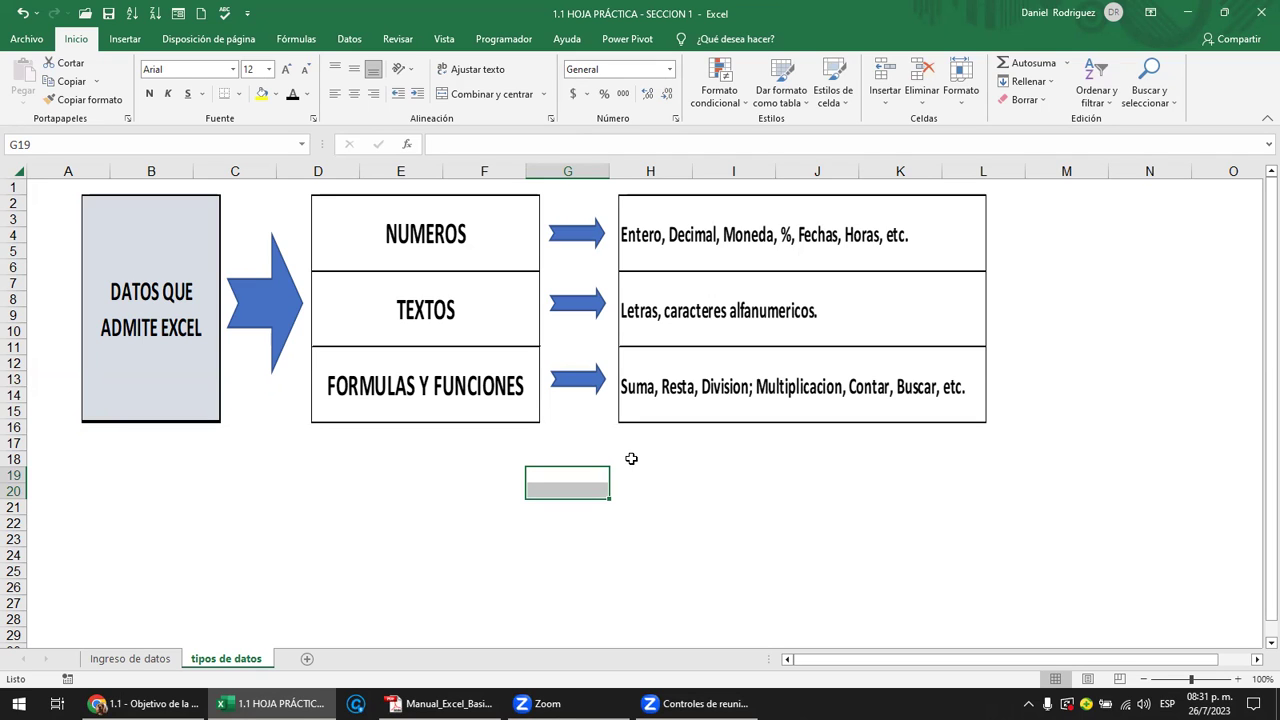
{"action": "left_click", "coordinate": [645, 472]}
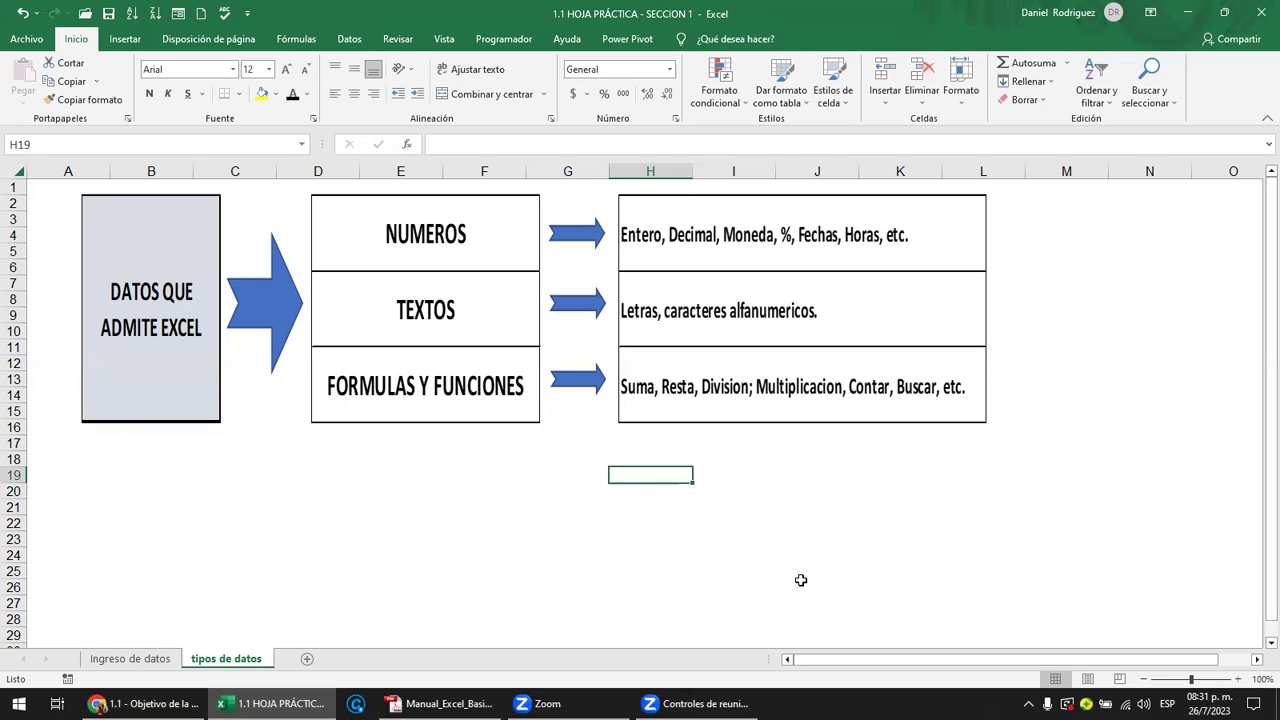
{"action": "left_click", "coordinate": [723, 528]}
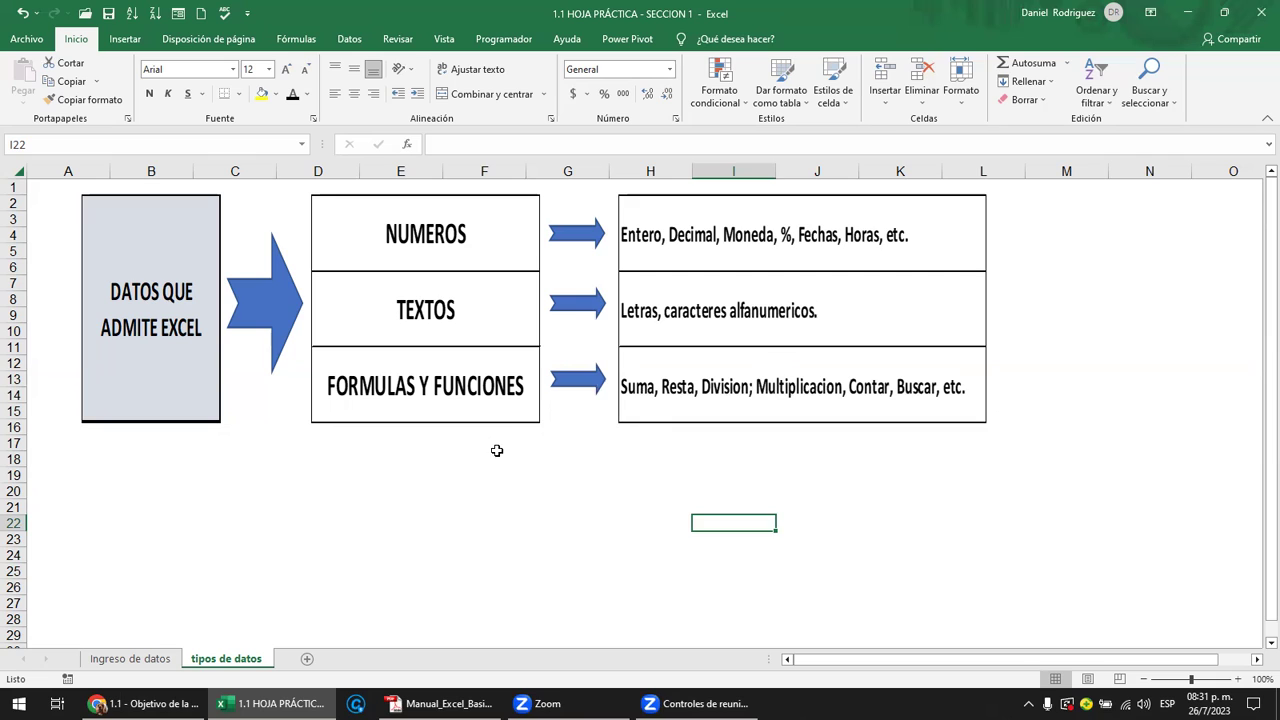
{"action": "left_click", "coordinate": [418, 475]}
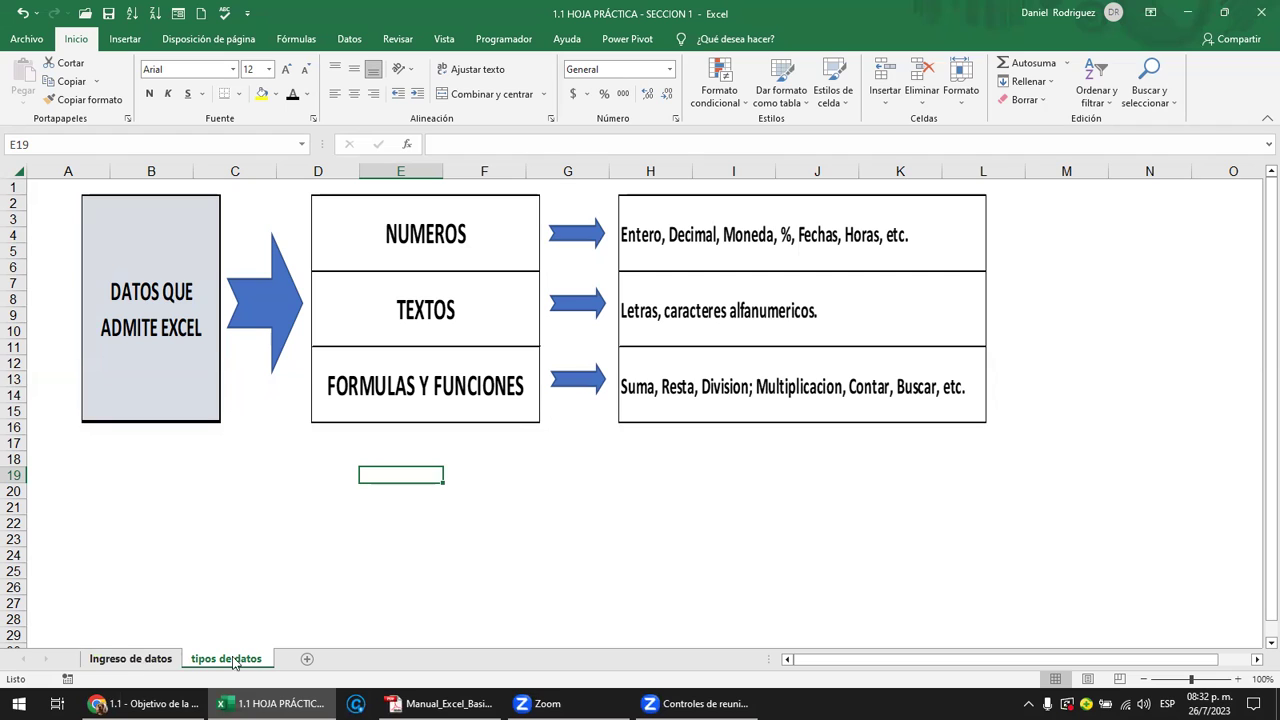
- On the Ingreso de datos sheet, make the DATO heading in C2 bold
{"action": "left_click", "coordinate": [166, 662]}
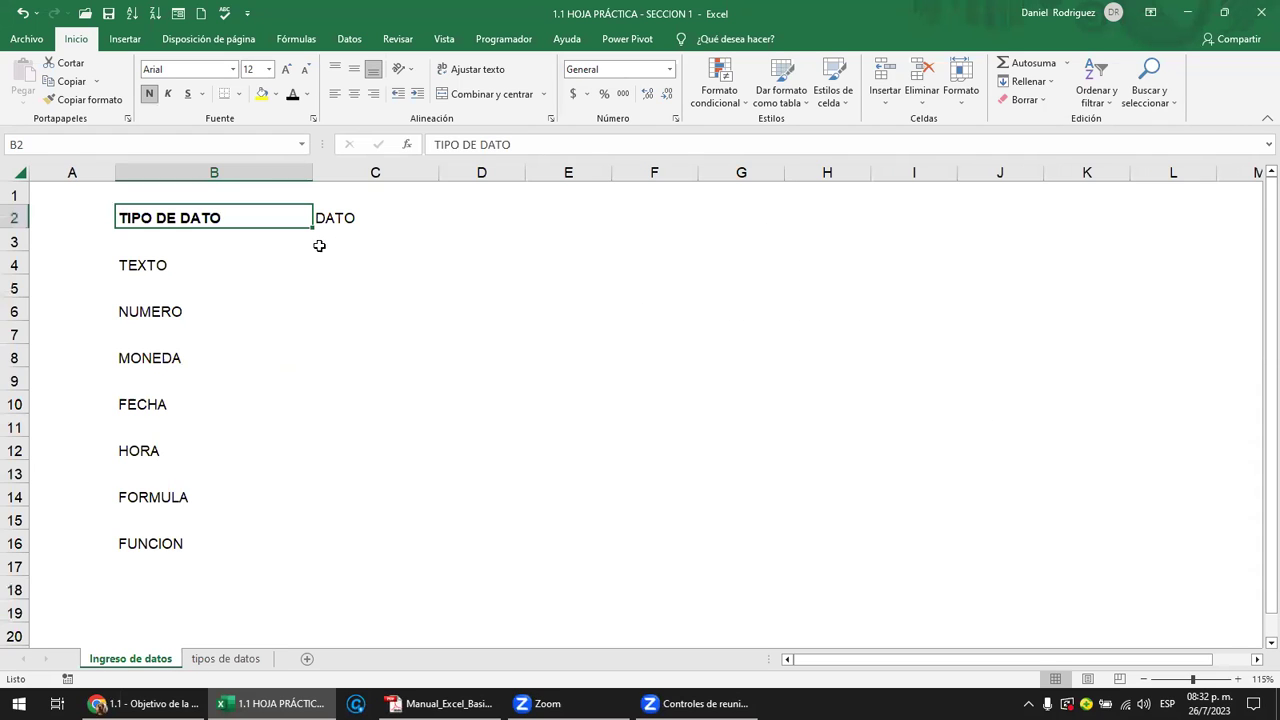
{"action": "left_click", "coordinate": [148, 270]}
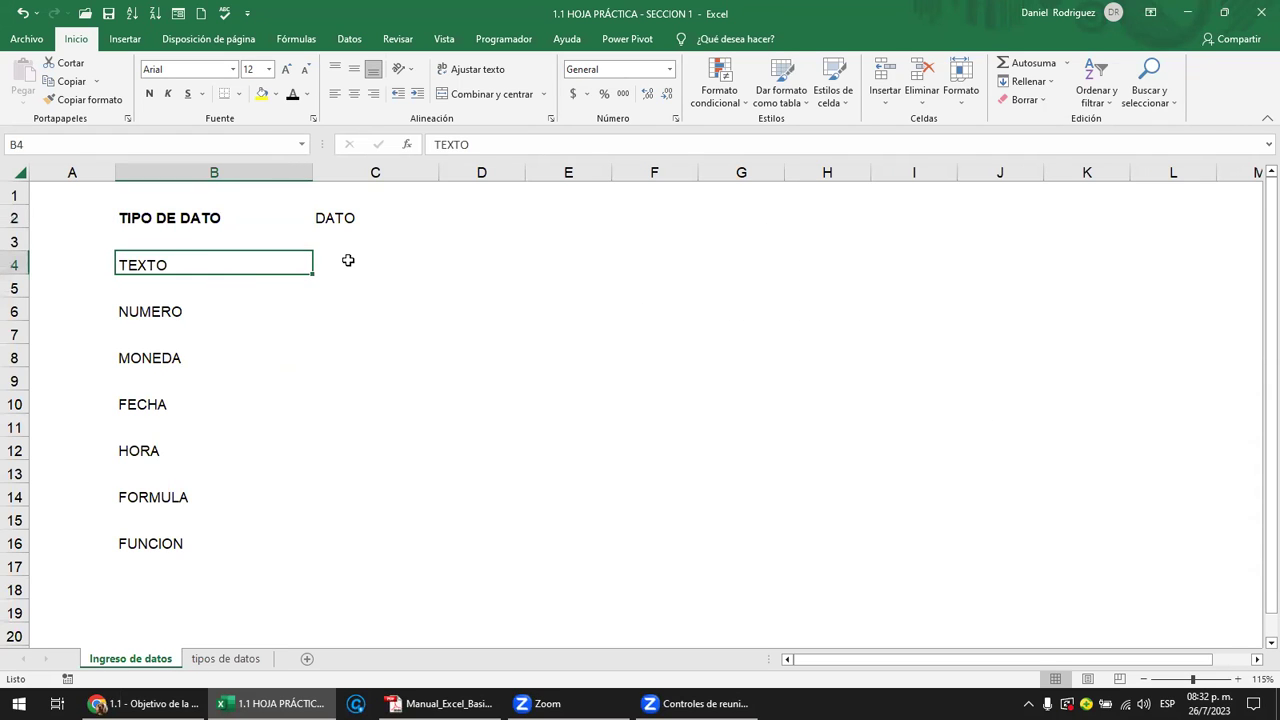
{"action": "left_click", "coordinate": [183, 218]}
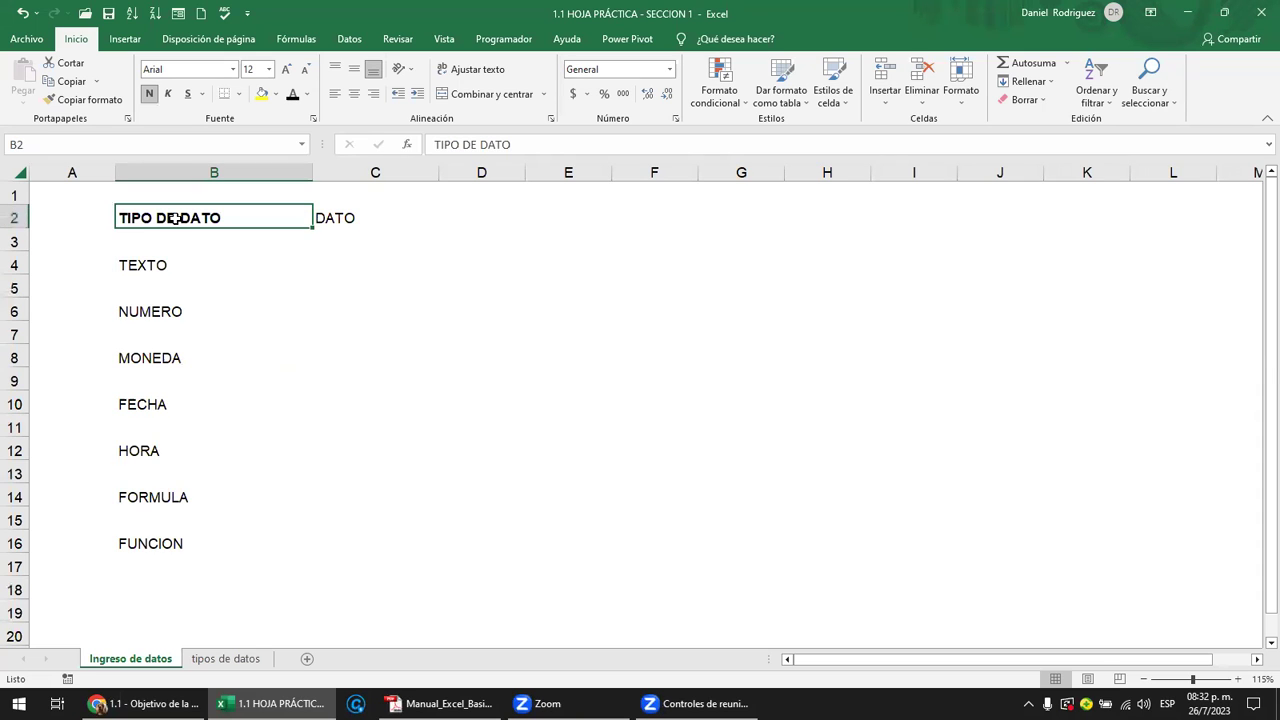
{"action": "left_click_drag", "start_coordinate": [317, 226], "coordinate": [343, 220]}
{"action": "left_click", "coordinate": [343, 220]}
{"action": "left_click", "coordinate": [149, 93]}
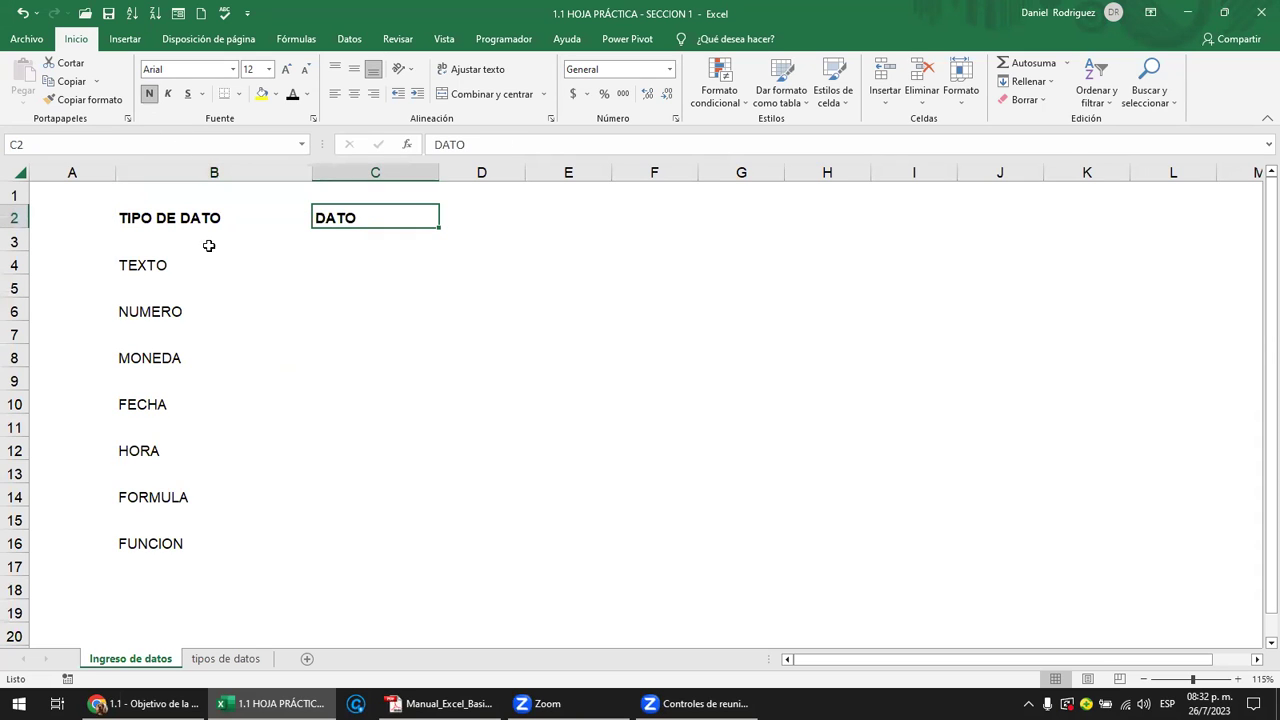
- Fill C4:F4 with two sample first names, P001 and A10
{"action": "left_click", "coordinate": [162, 266]}
{"action": "left_click", "coordinate": [335, 262]}
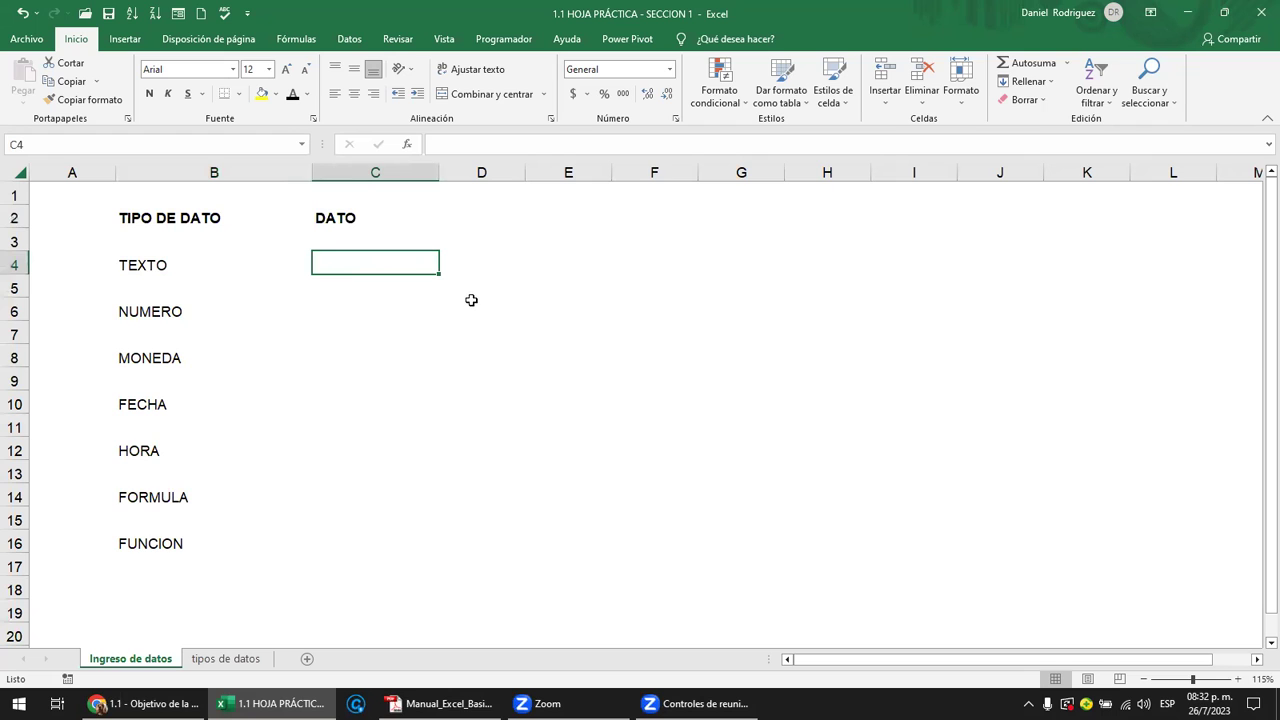
{"action": "type", "text": "JOSE"}
{"action": "key", "text": "Tab"}
{"action": "type", "text": "C"}
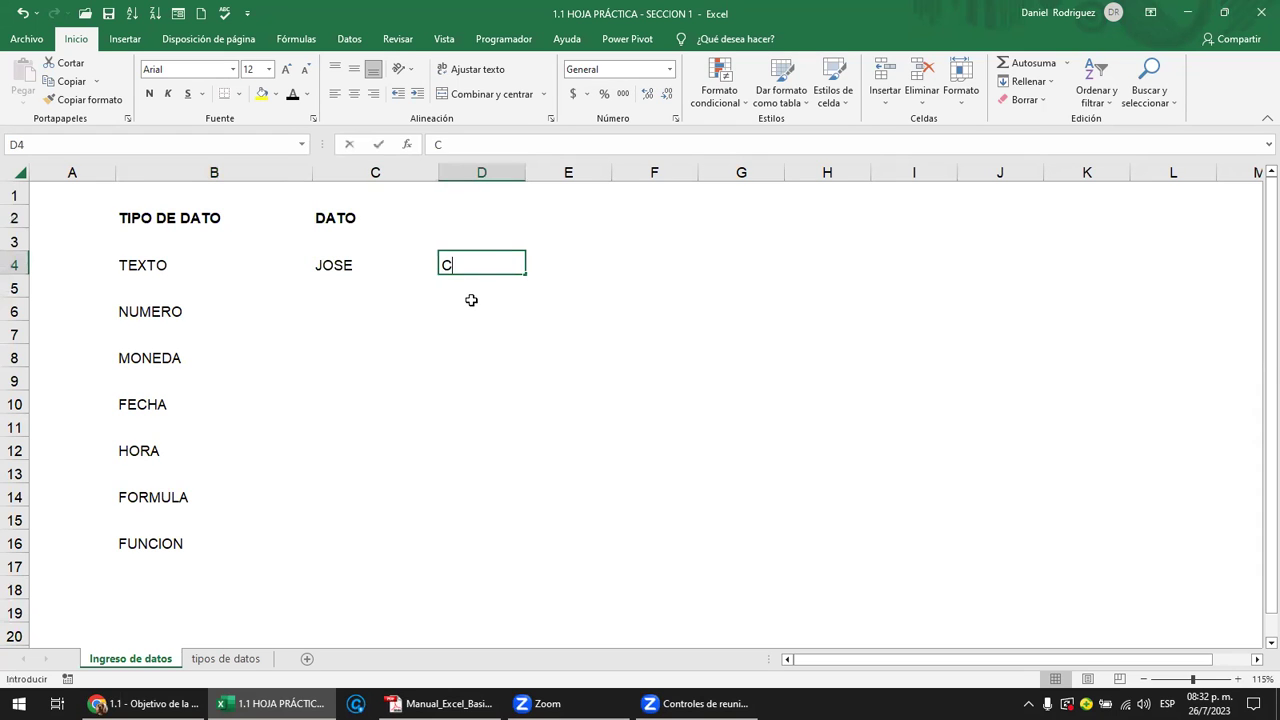
{"action": "type", "text": "ARLOS"}
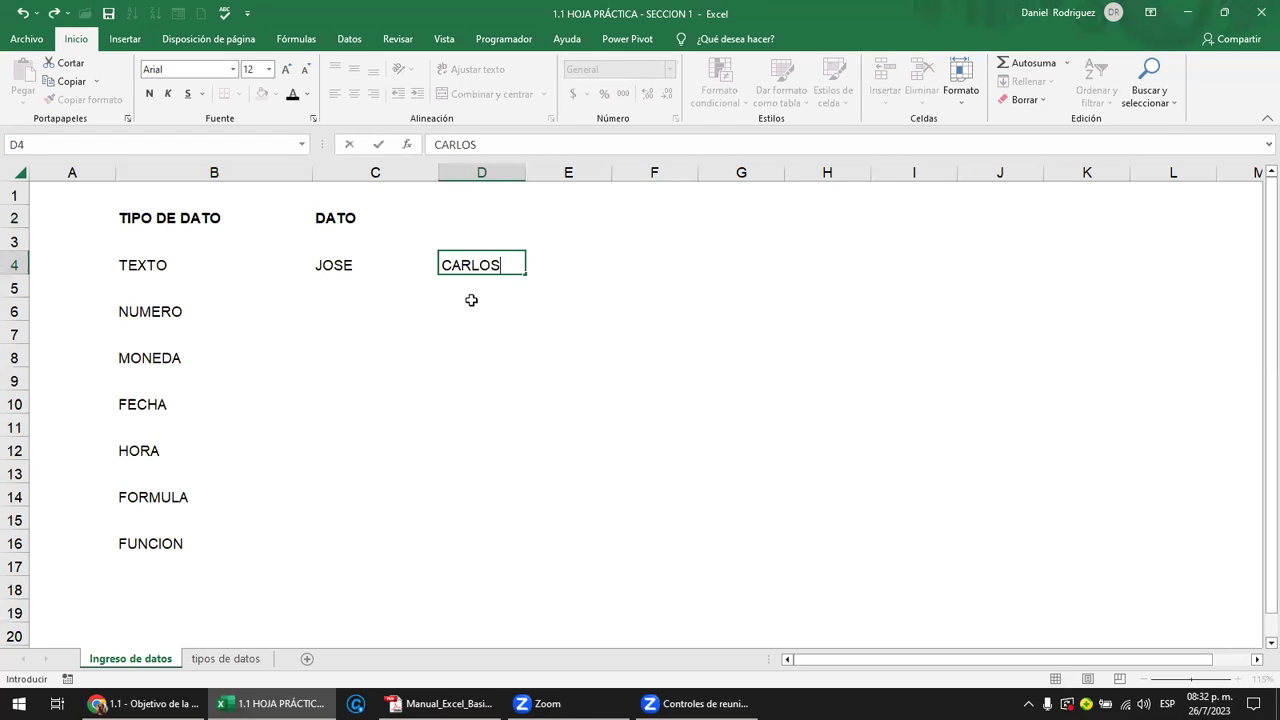
{"action": "key", "text": "Tab"}
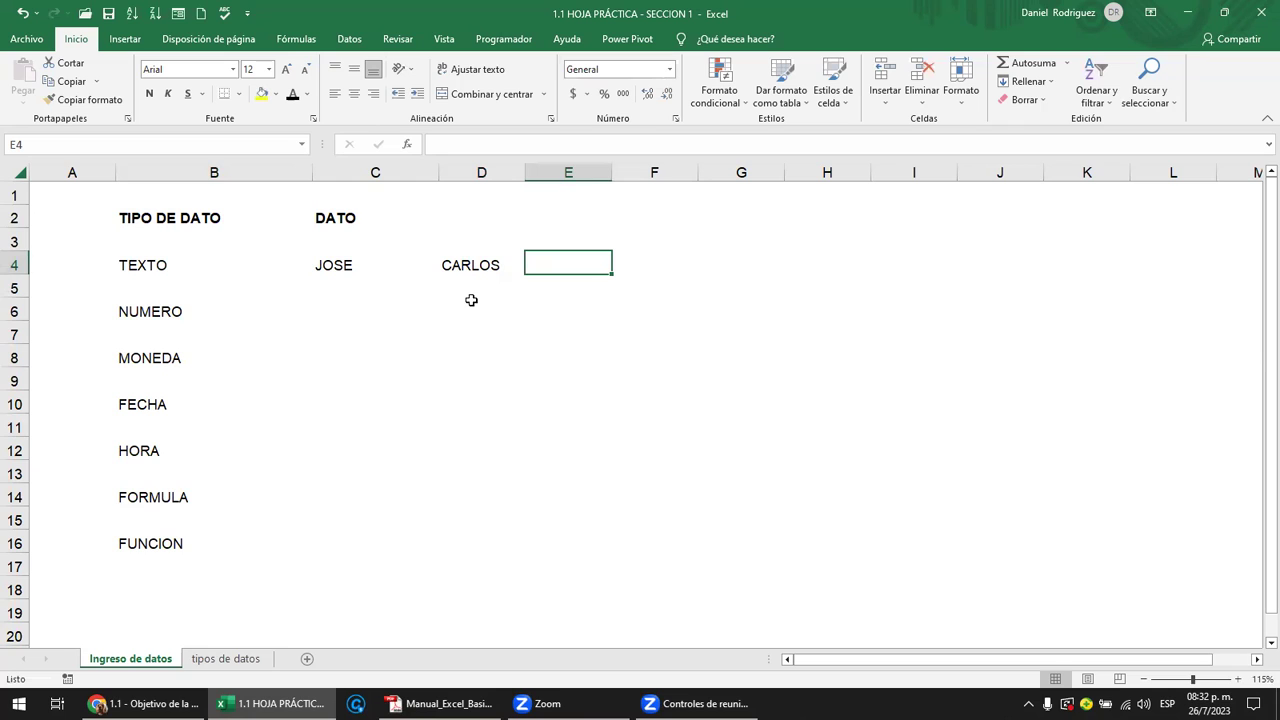
{"action": "type", "text": "P001"}
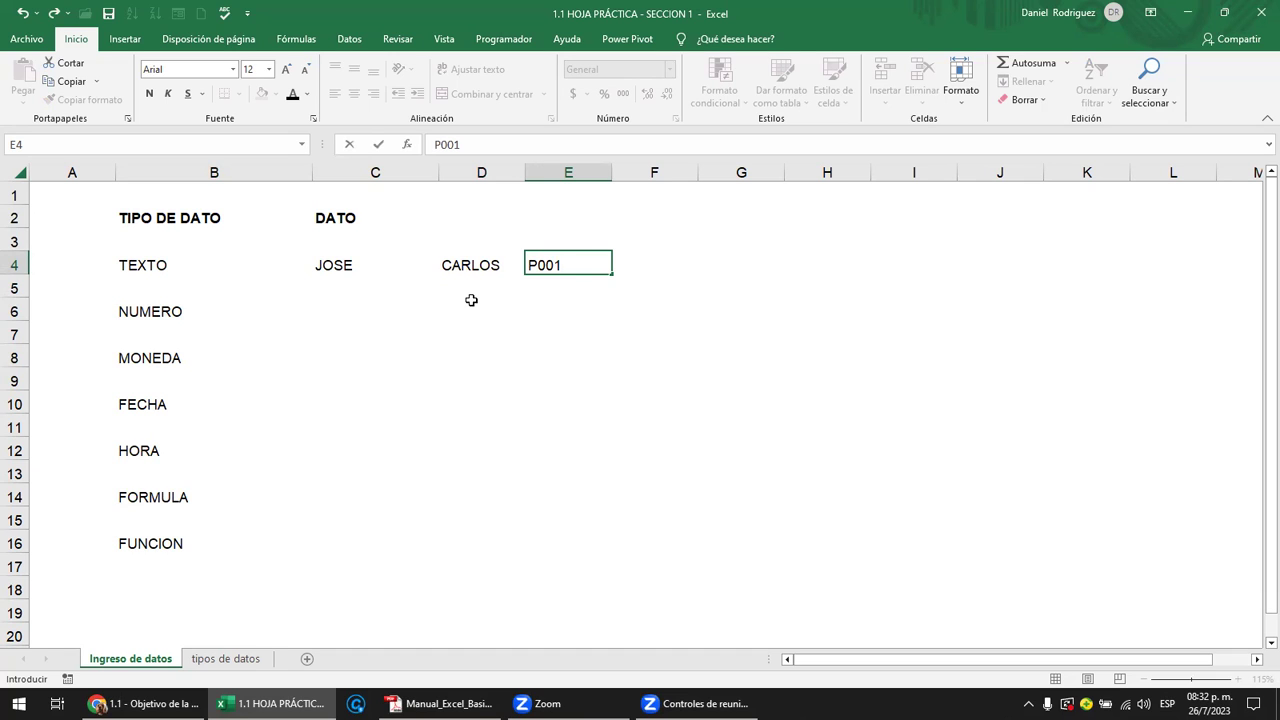
{"action": "key", "text": "Tab"}
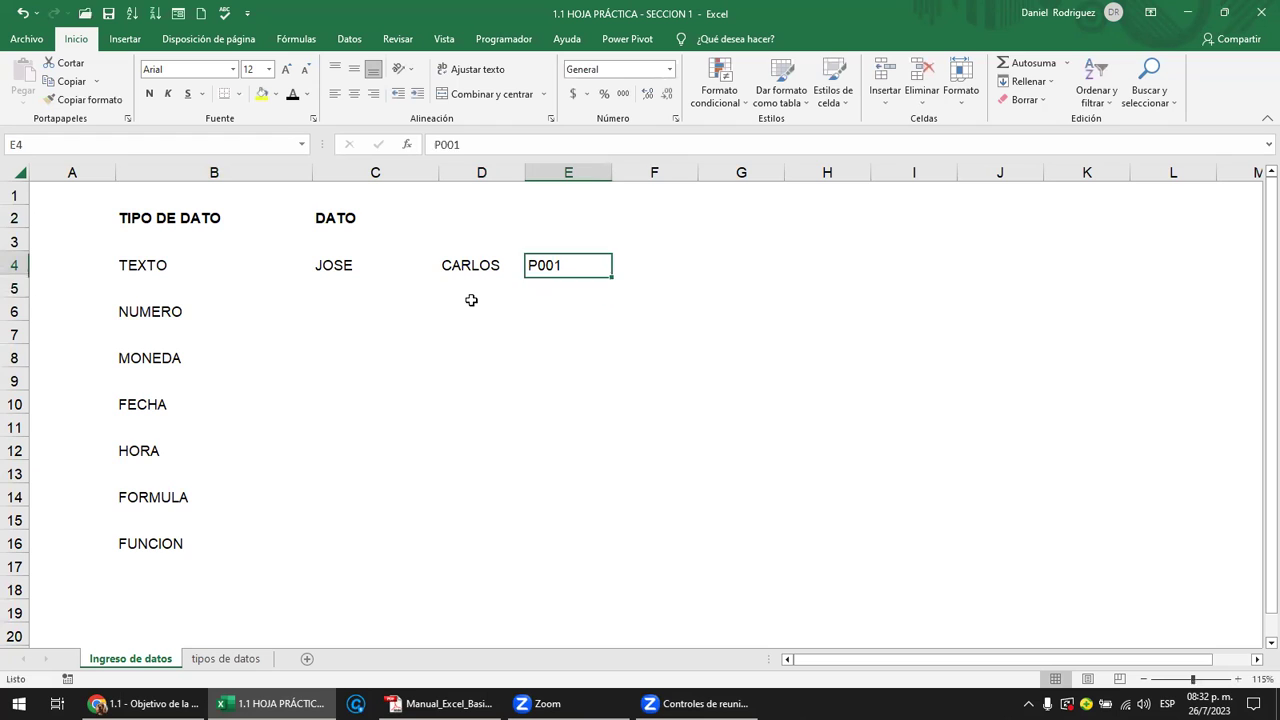
{"action": "type", "text": "A10"}
{"action": "key", "text": "Return"}
- Review the four text examples in C4:F4, highlighting P001 and A10 together
{"action": "key", "text": "Up"}
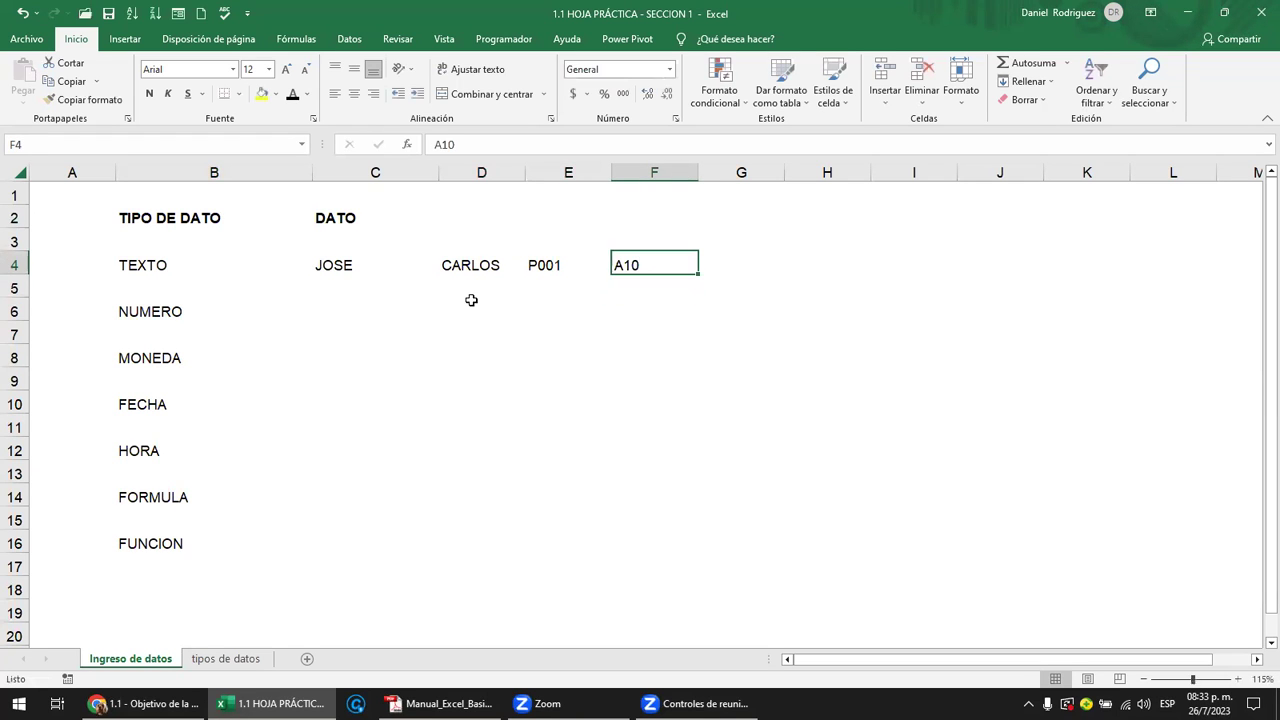
{"action": "key", "text": "shift+Left"}
{"action": "key", "text": "shift+Left"}
{"action": "key", "text": "shift+Left"}
{"action": "key", "text": "shift+Left"}
{"action": "key", "text": "shift+Right"}
{"action": "key", "text": "shift+Right"}
{"action": "key", "text": "Left"}
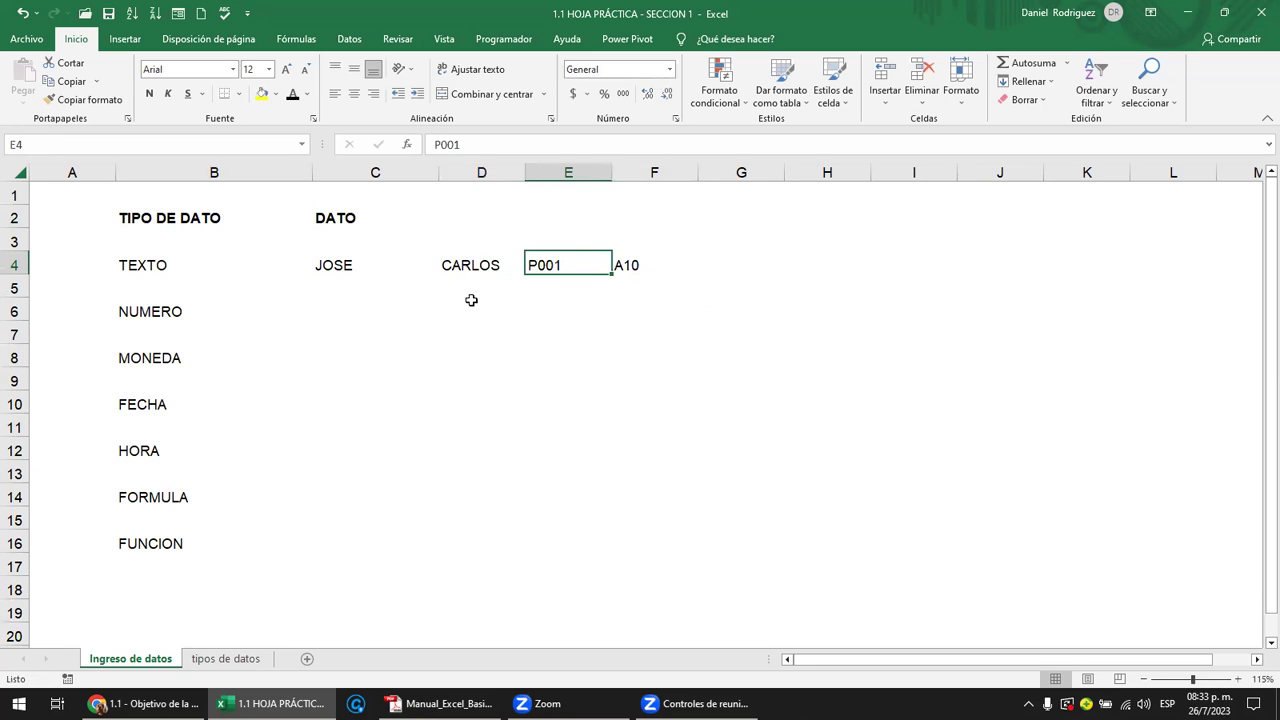
{"action": "key", "text": "Left"}
{"action": "key", "text": "Left"}
{"action": "key", "text": "Left"}
{"action": "key", "text": "Right"}
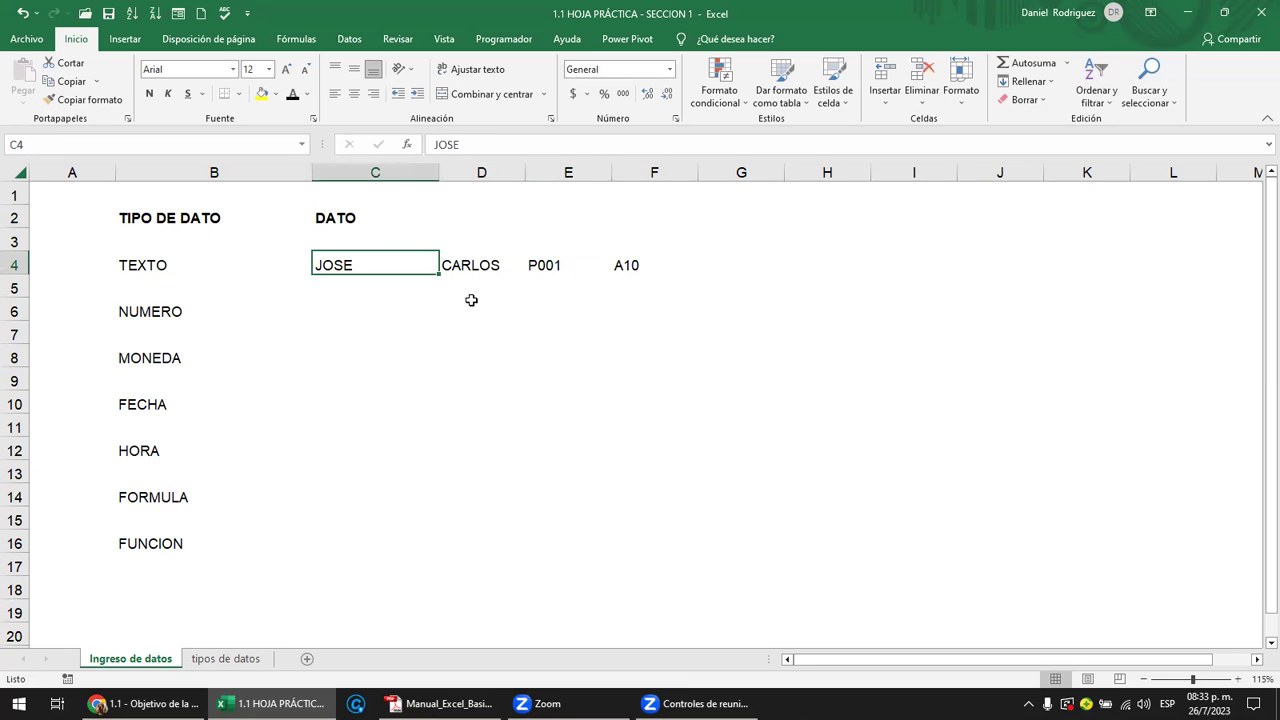
{"action": "key", "text": "shift+Right"}
{"action": "key", "text": "shift+Right"}
{"action": "key", "text": "shift+Right"}
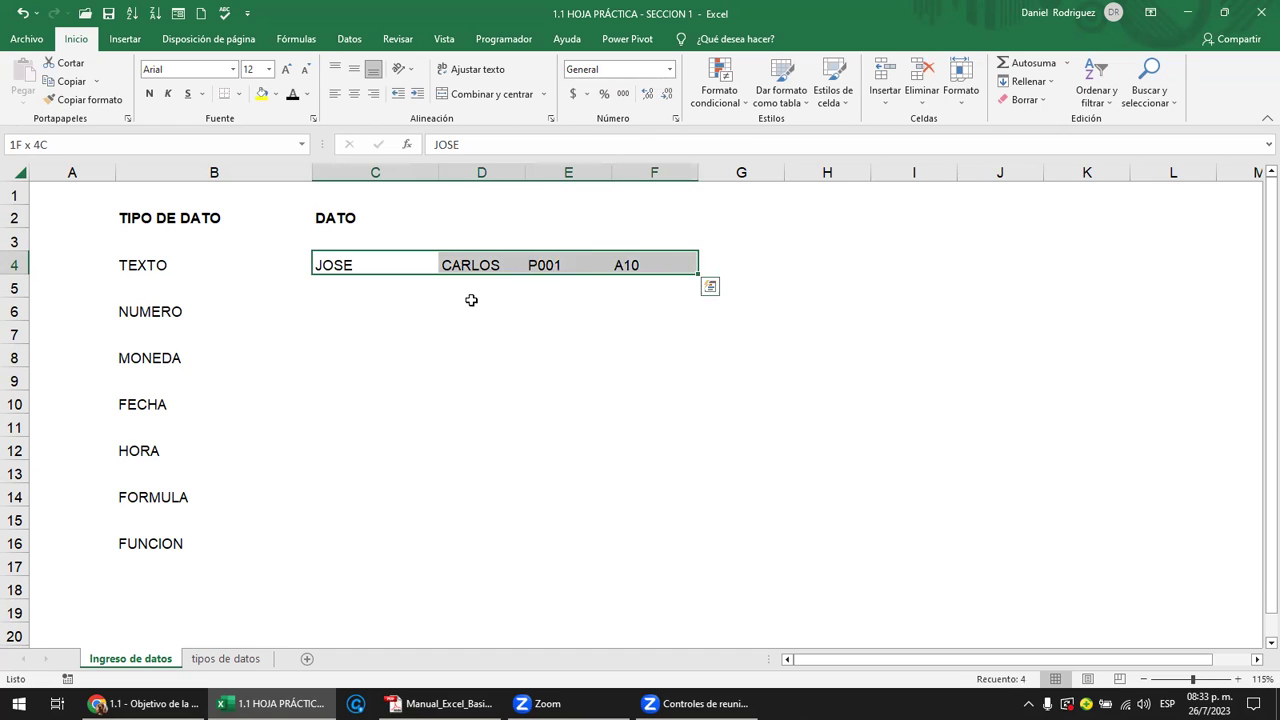
{"action": "key", "text": "Down"}
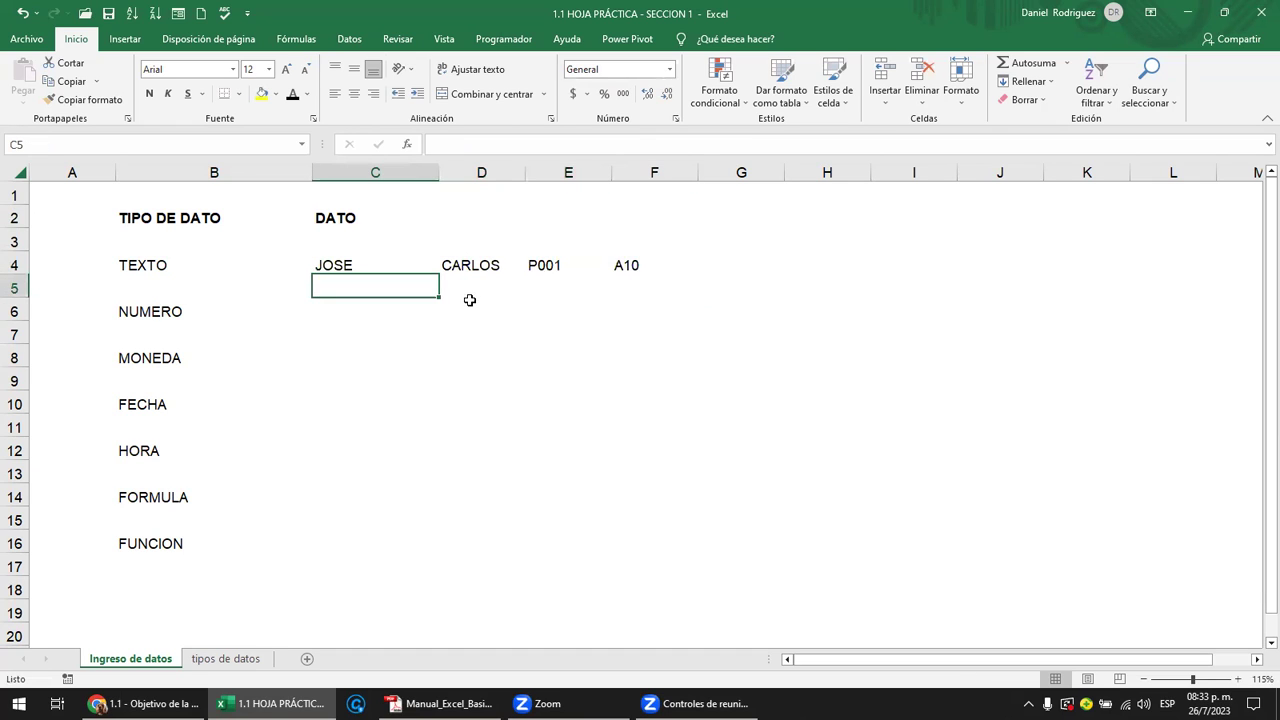
{"action": "left_click", "coordinate": [547, 273]}
{"action": "left_click", "coordinate": [622, 265]}
{"action": "left_click_drag", "start_coordinate": [583, 262], "coordinate": [619, 264]}
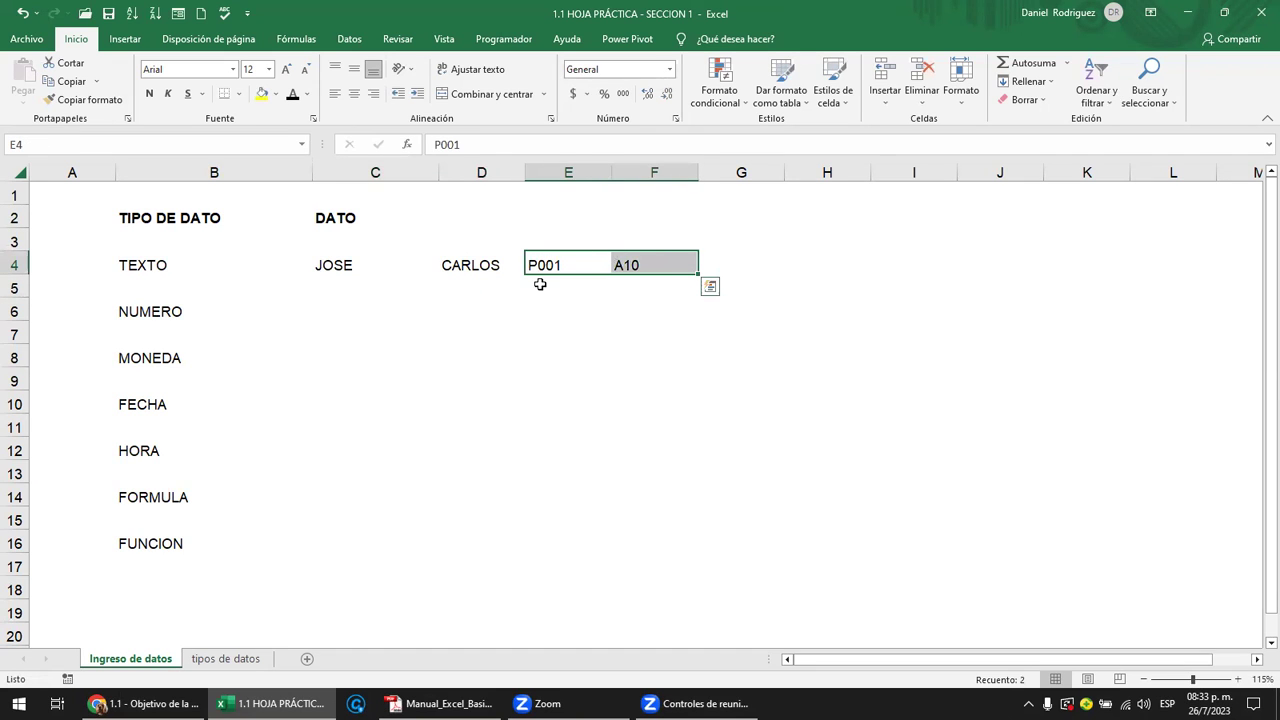
{"action": "left_click", "coordinate": [324, 316]}
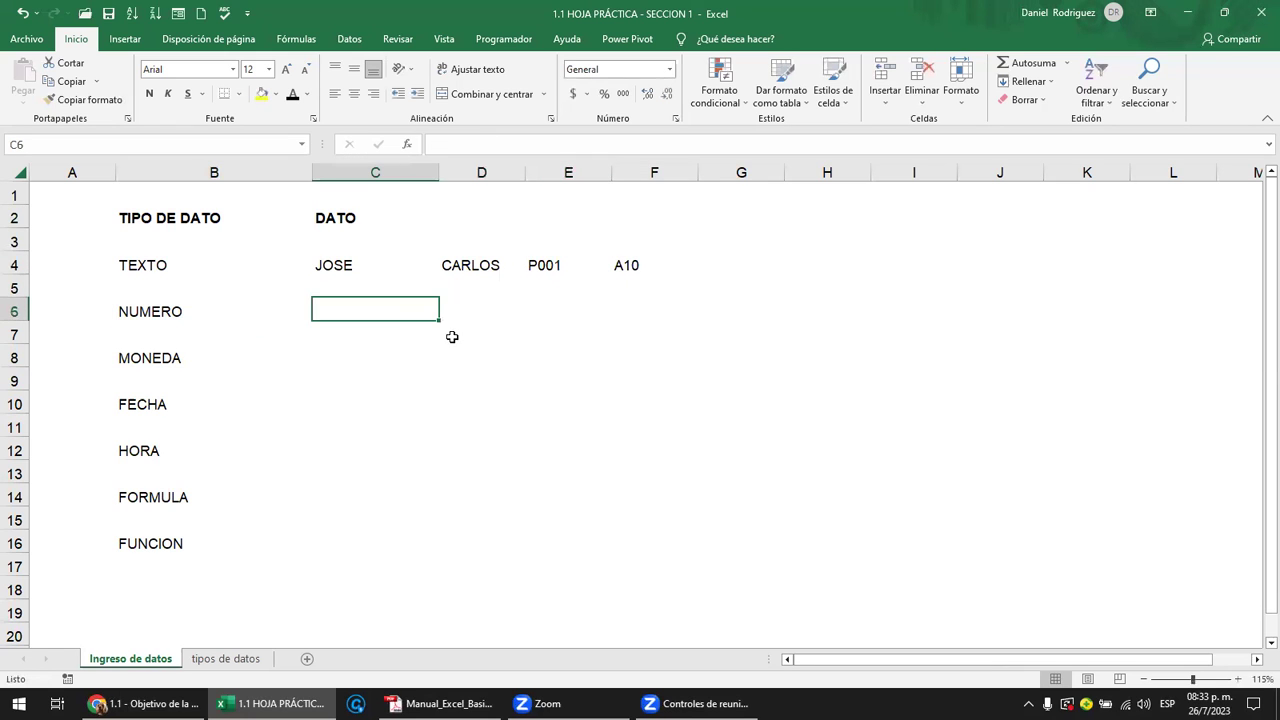
- Enter the numbers 10, 0.05 and 100.25 in C6:E6
{"action": "type", "text": "10"}
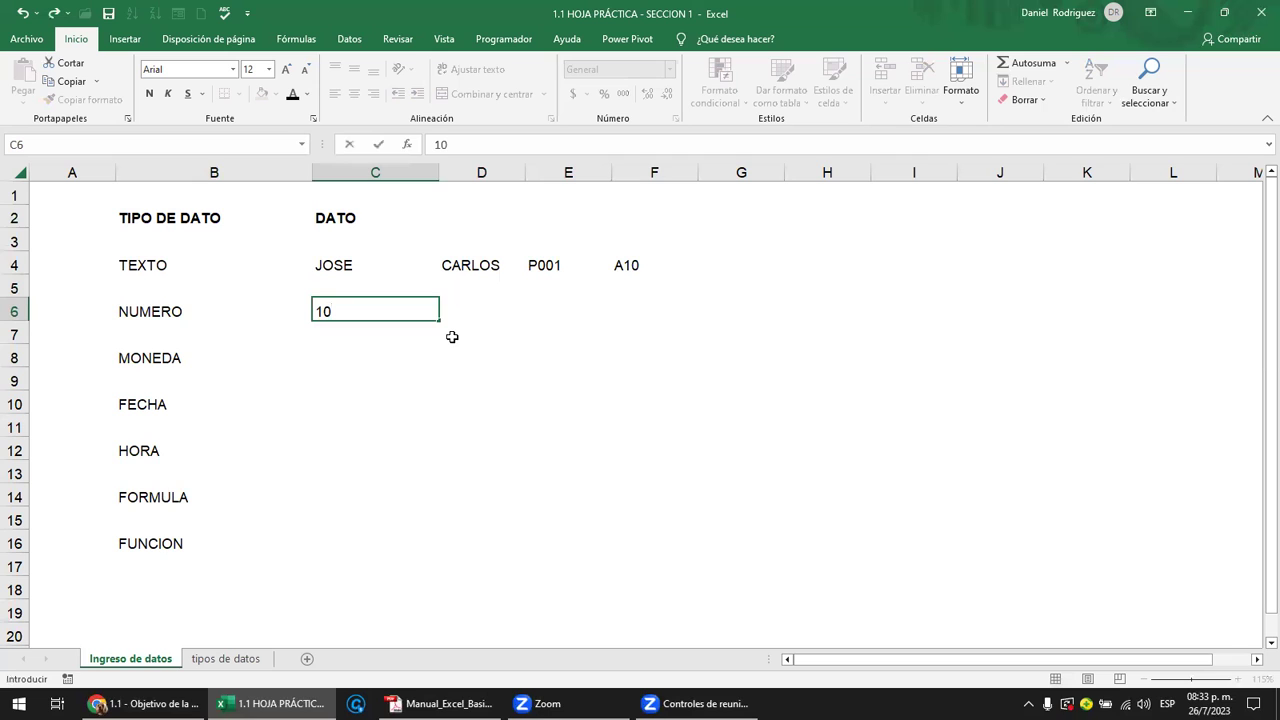
{"action": "key", "text": "Tab"}
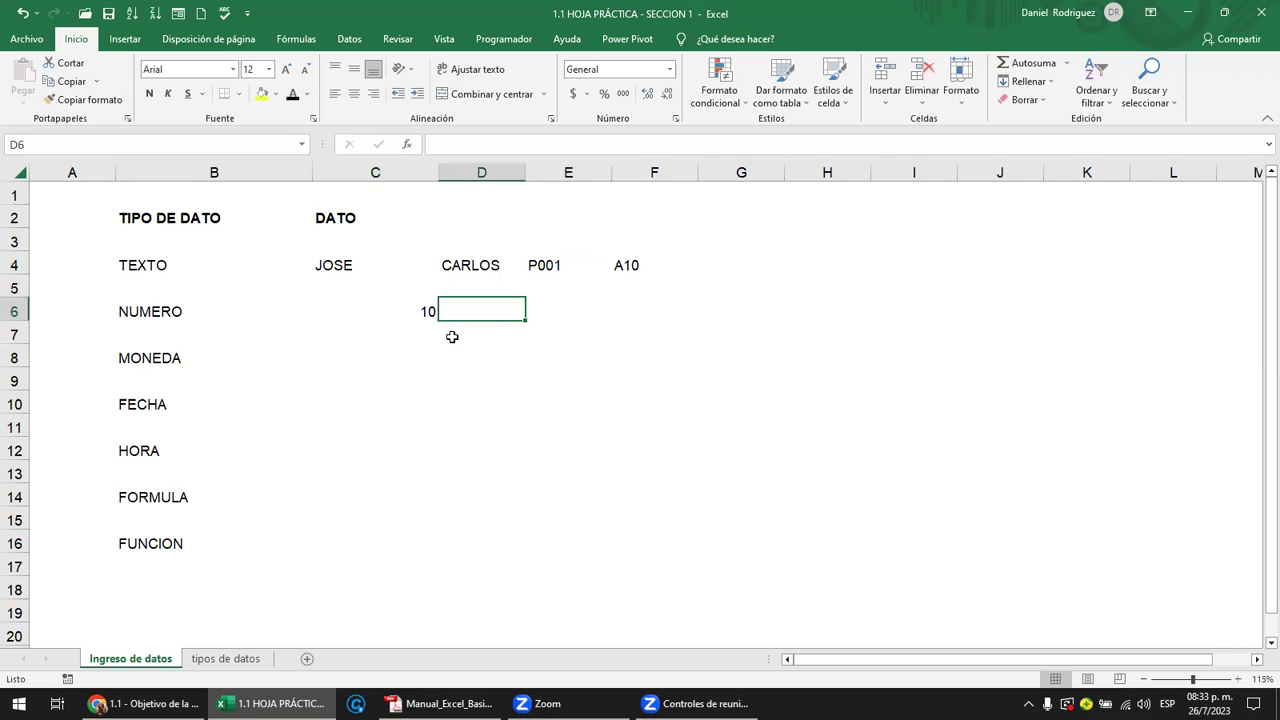
{"action": "type", "text": "0"}
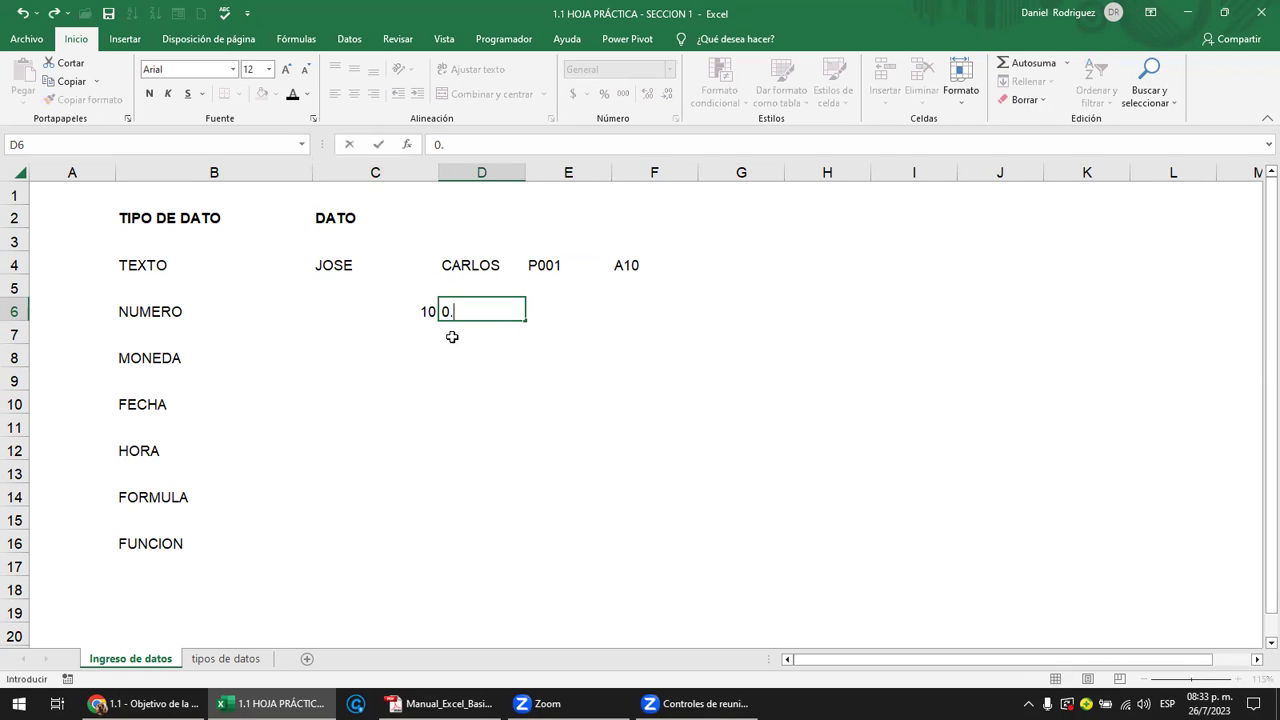
{"action": "type", "text": ".05"}
{"action": "key", "text": "Tab"}
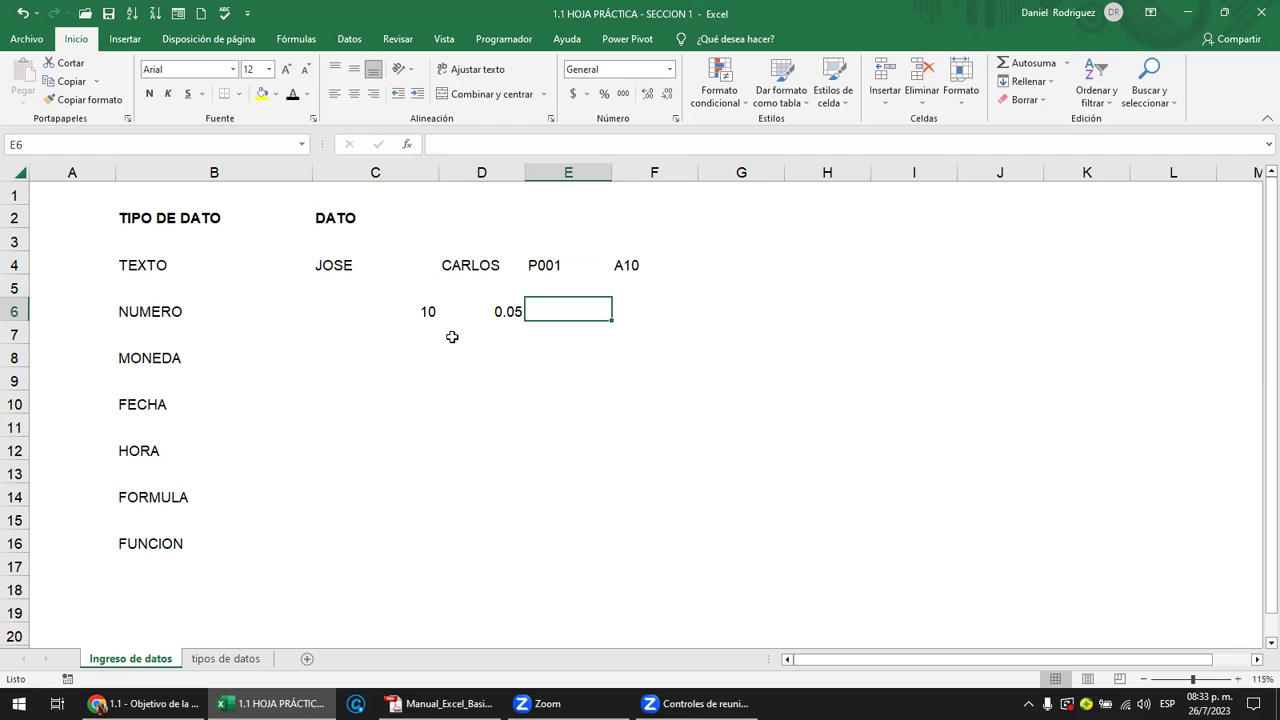
{"action": "type", "text": "100.25"}
{"action": "key", "text": "Tab"}
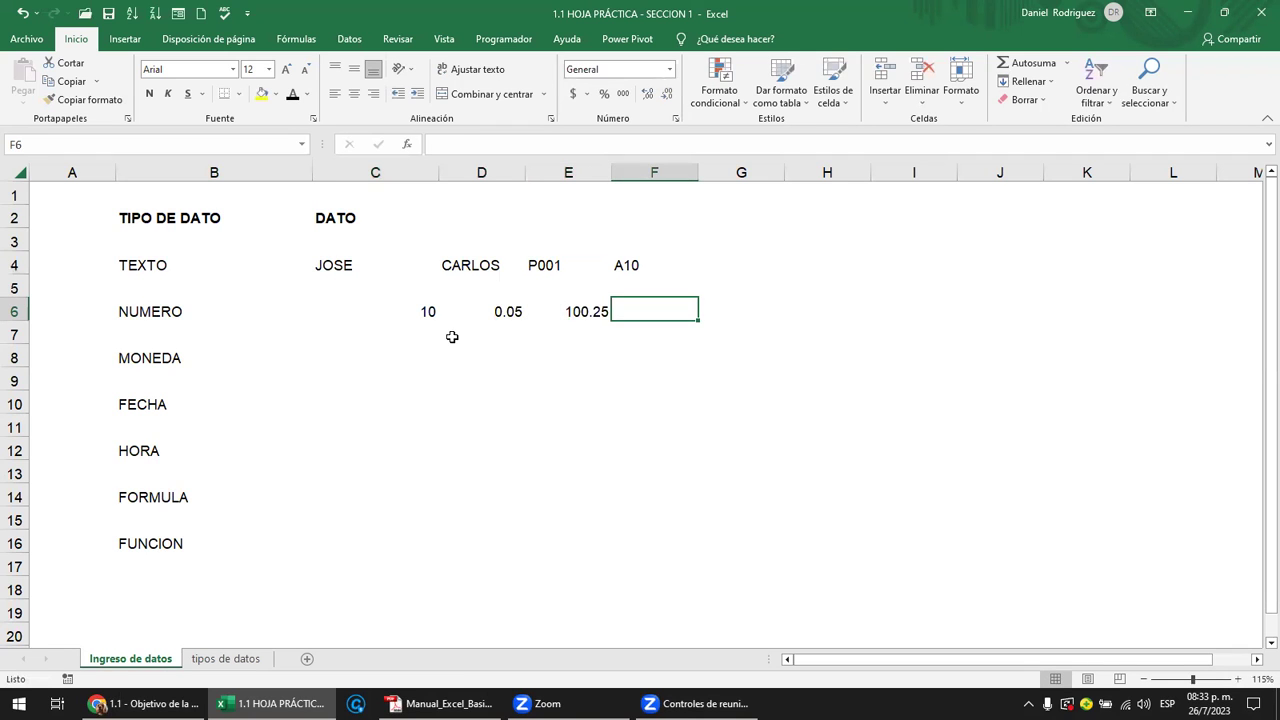
- Enter 10% in F6 and 100 as accounting $ 100.00 in G6, then select C6:G6
{"action": "left_click", "coordinate": [602, 101]}
{"action": "type", "text": "10"}
{"action": "key", "text": "Tab"}
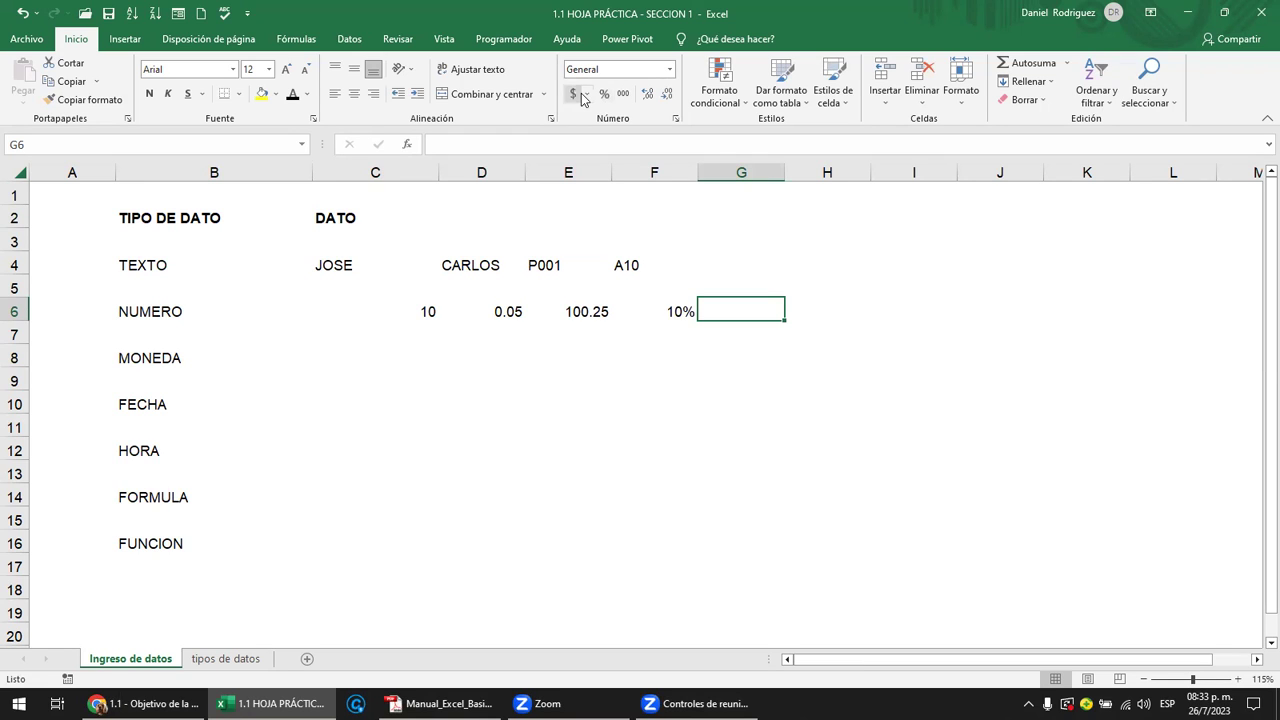
{"action": "left_click", "coordinate": [573, 94]}
{"action": "type", "text": "100"}
{"action": "key", "text": "Tab"}
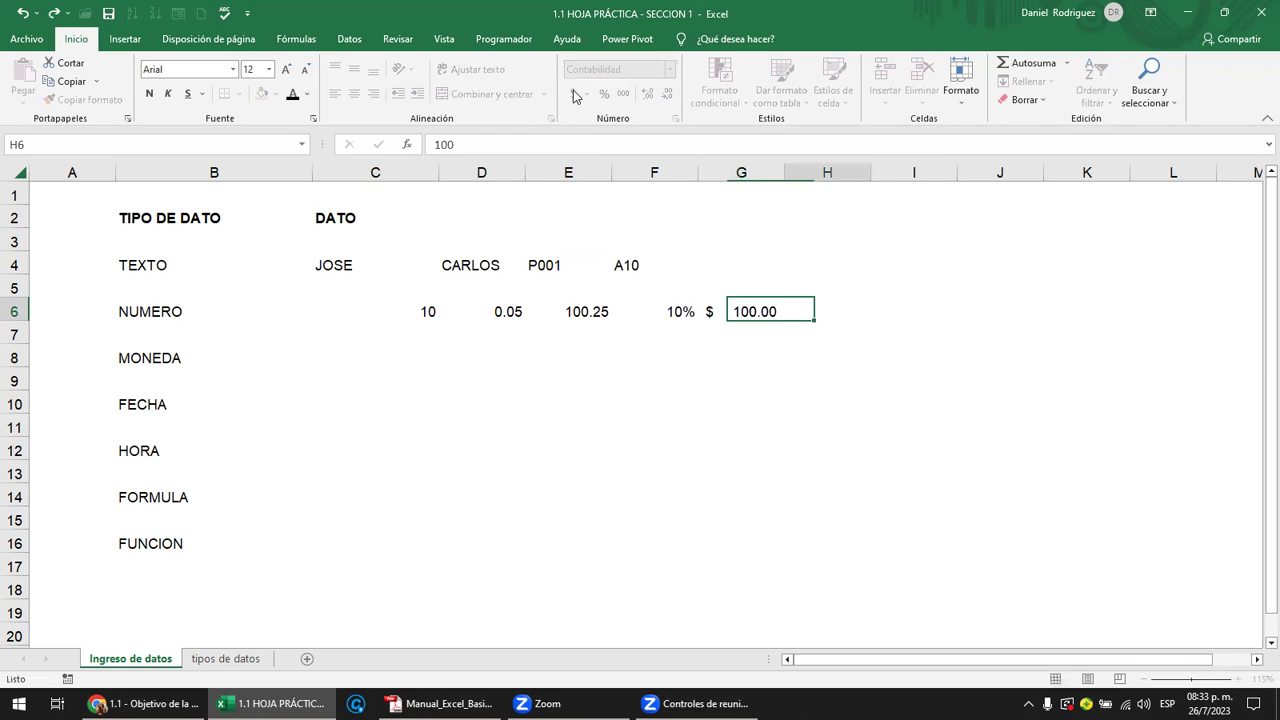
{"action": "key", "text": "Left"}
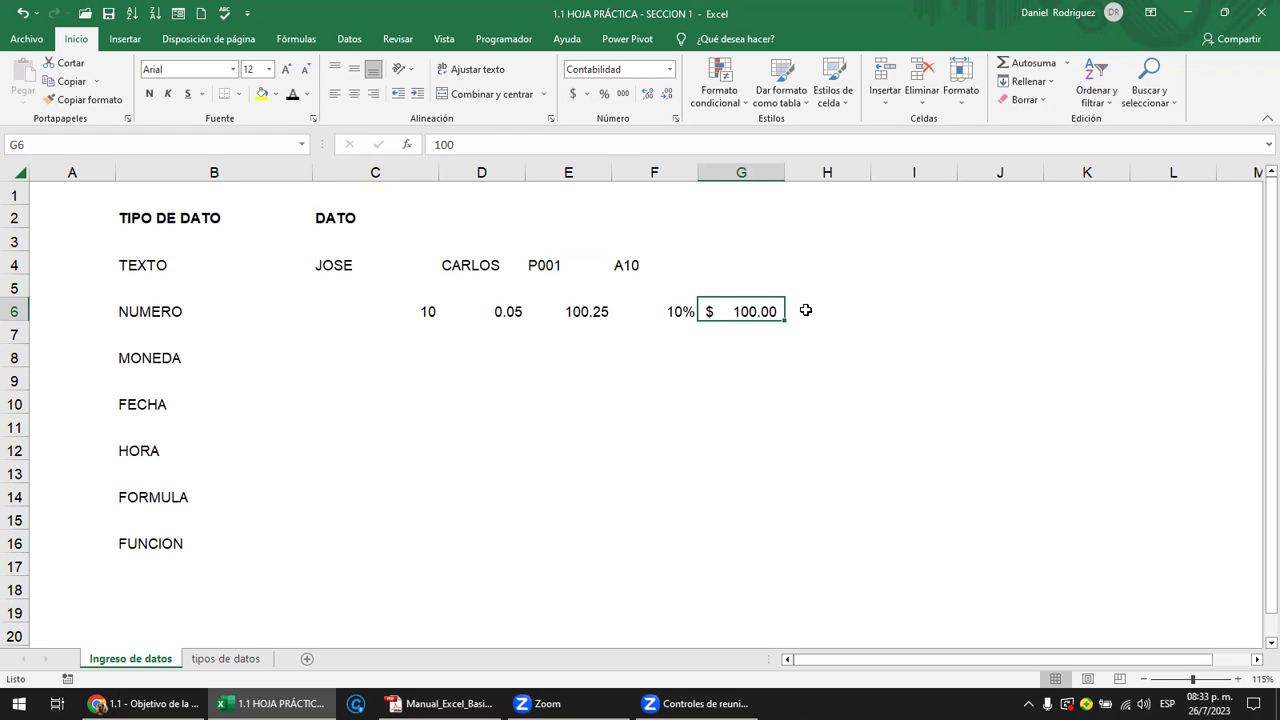
{"action": "left_click", "coordinate": [804, 311]}
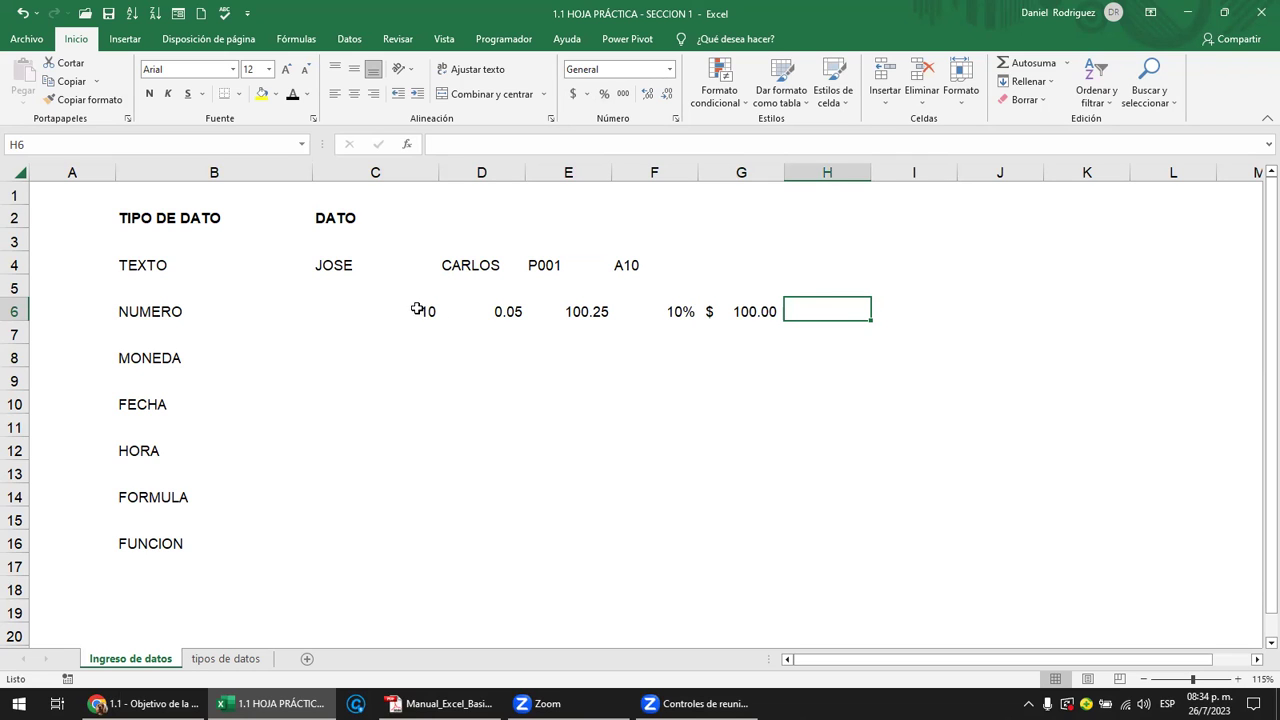
{"action": "left_click_drag", "start_coordinate": [403, 313], "coordinate": [760, 313]}
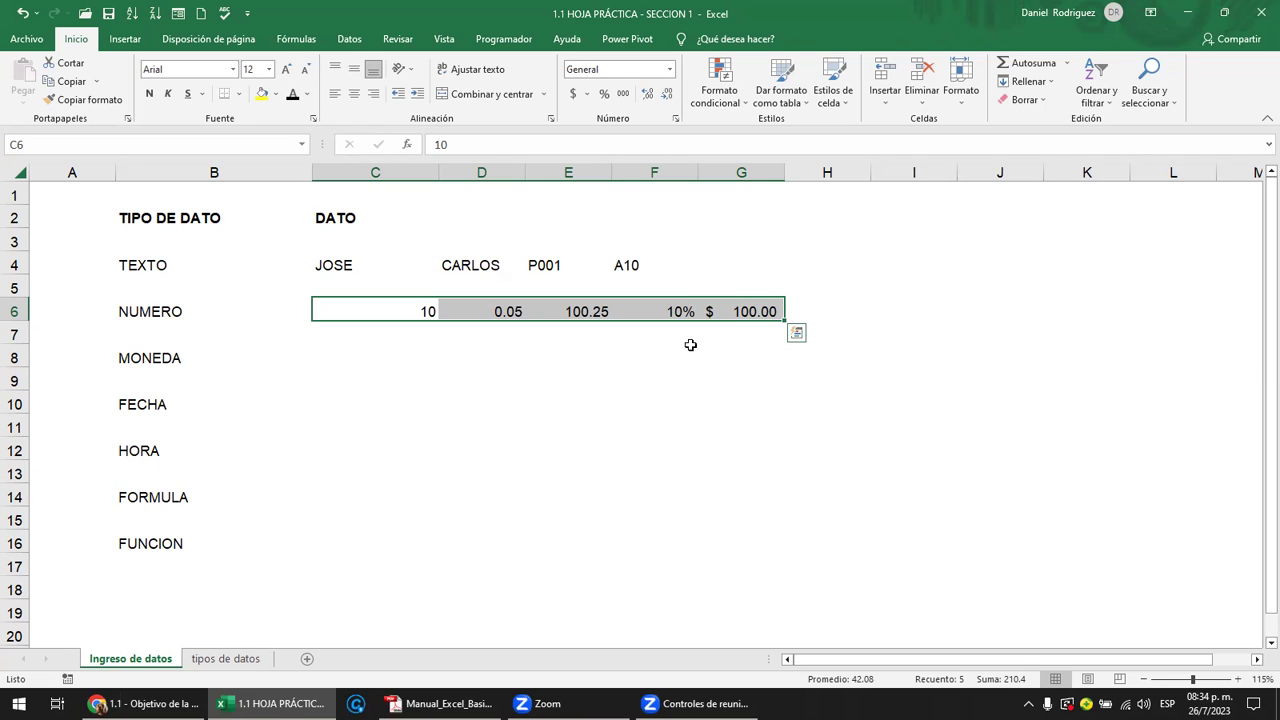
- Enter 50 in C8 and give it the accounting format so it shows $ 50.00
{"action": "left_click", "coordinate": [348, 352]}
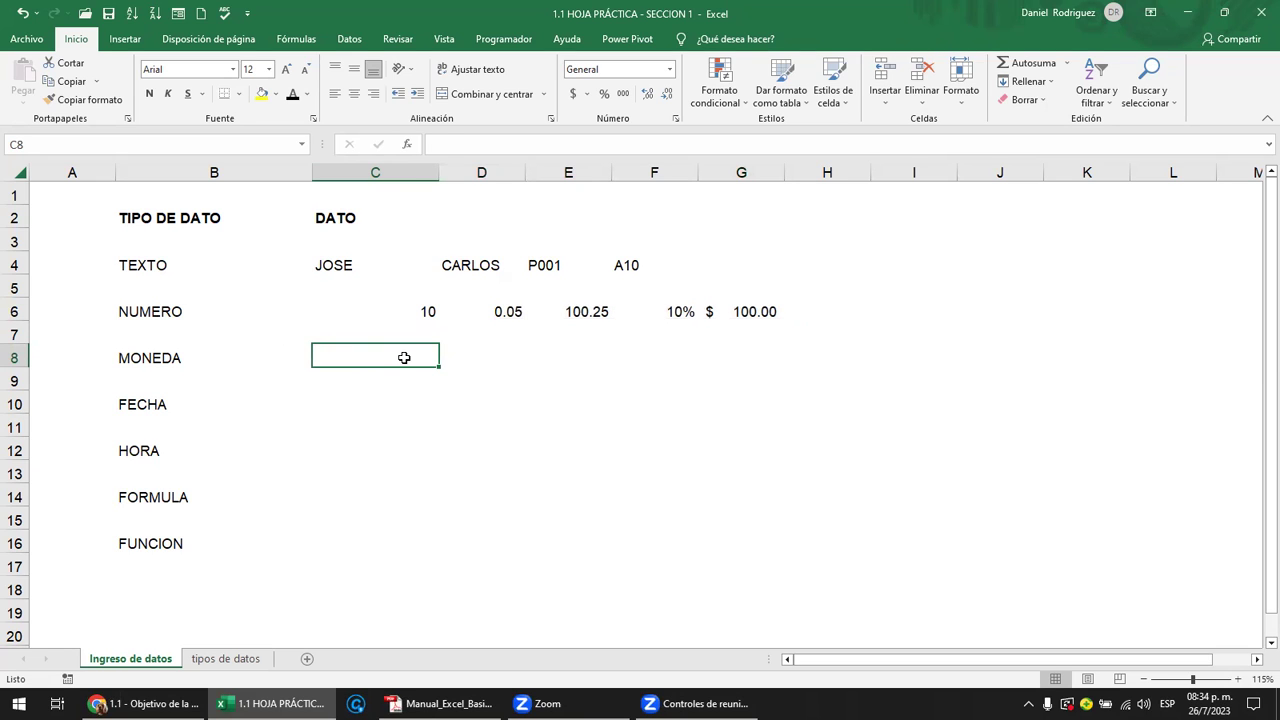
{"action": "type", "text": "50"}
{"action": "key", "text": "Tab"}
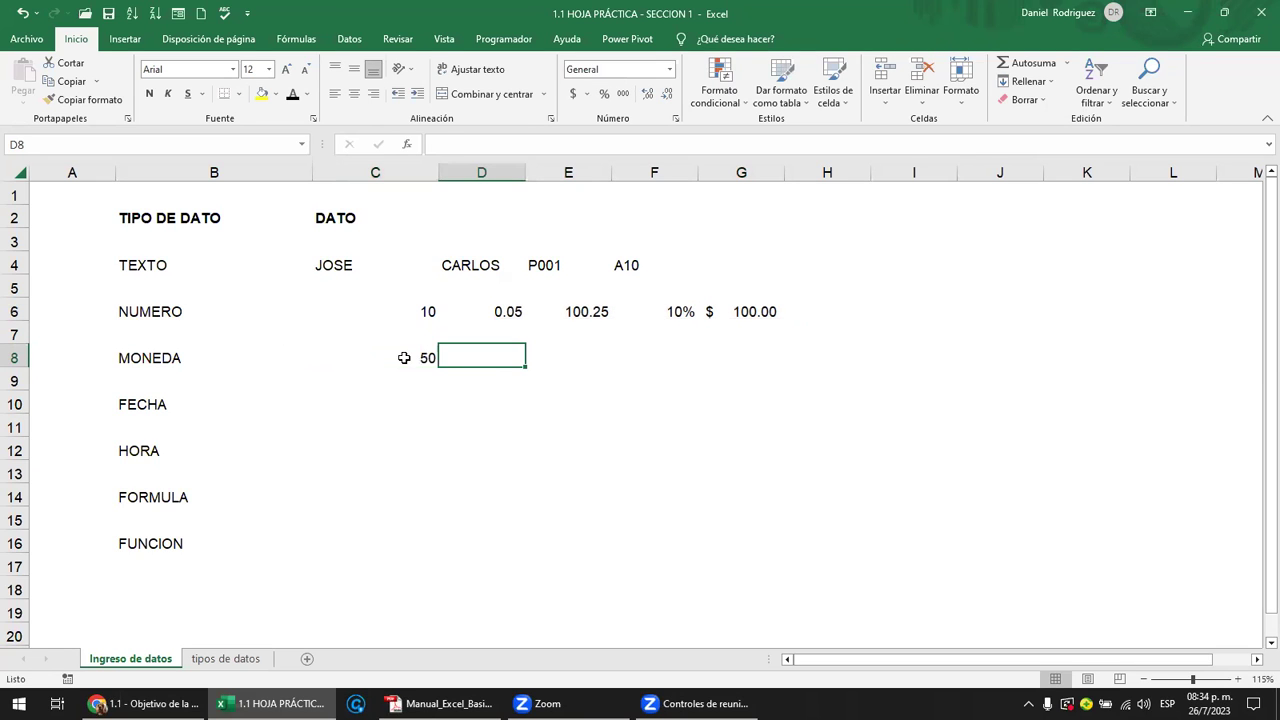
{"action": "left_click", "coordinate": [401, 357]}
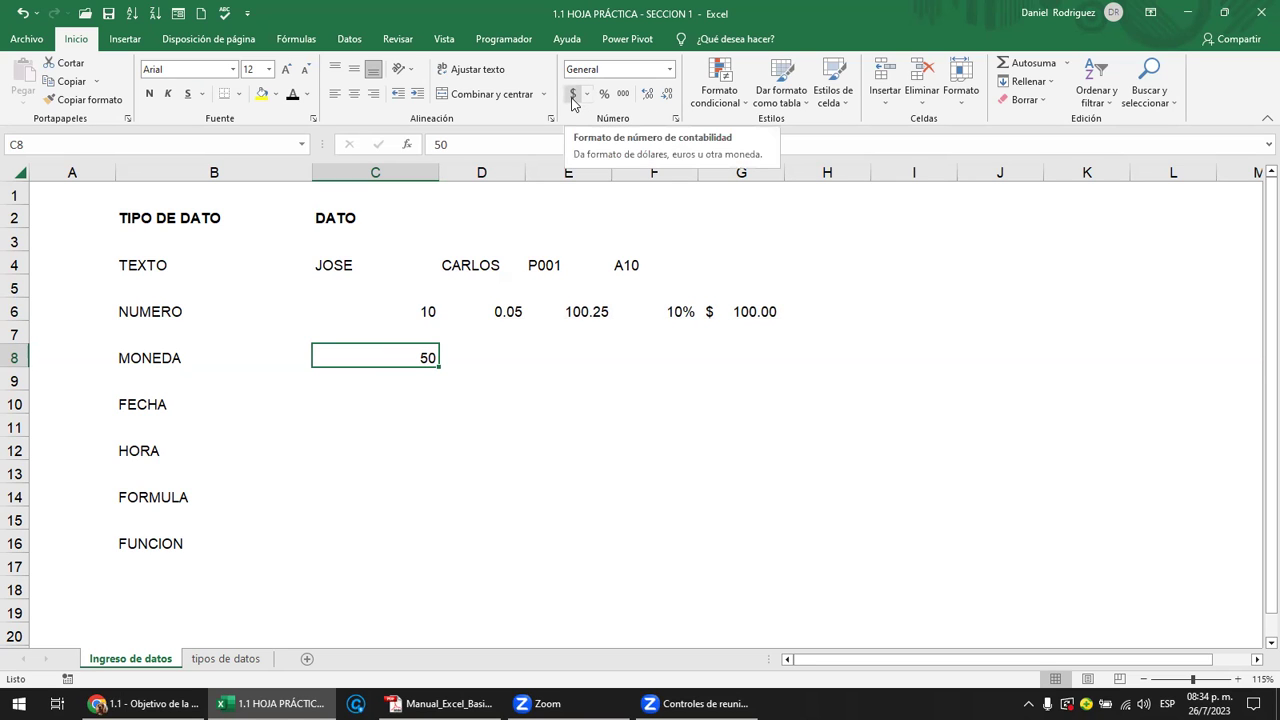
{"action": "left_click", "coordinate": [573, 103]}
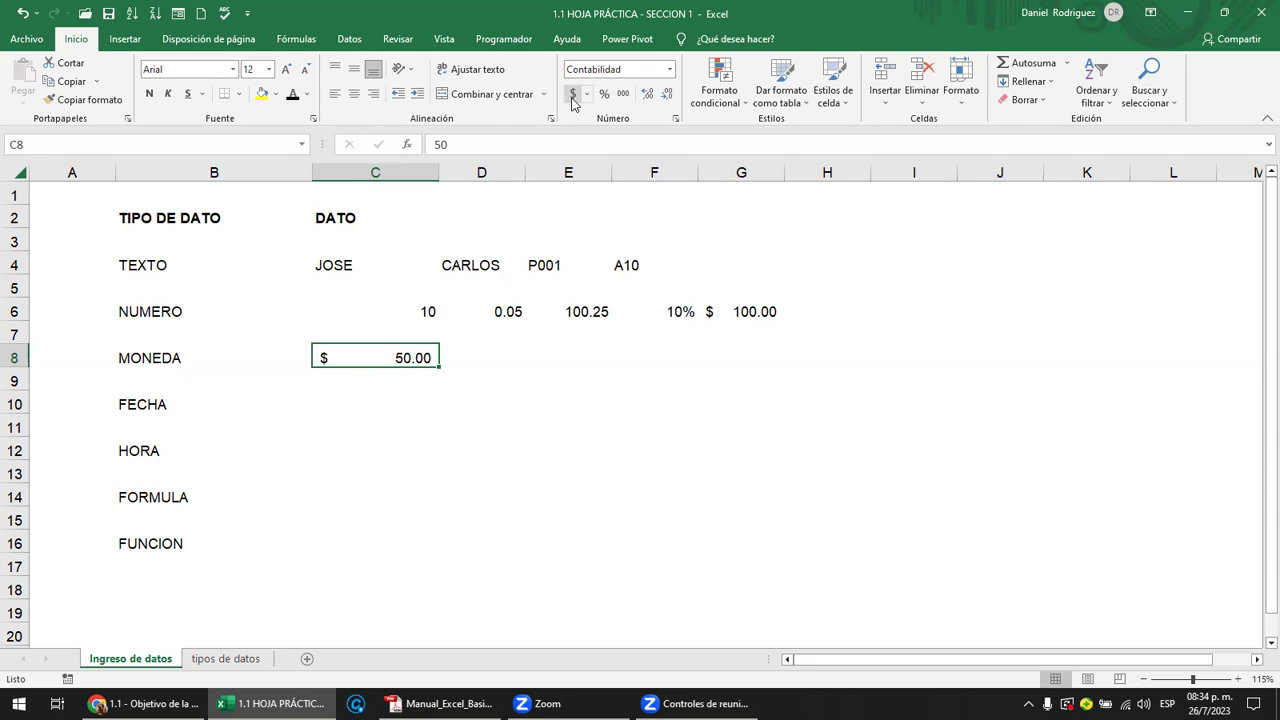
{"action": "key", "text": "Return"}
{"action": "key", "text": "Return"}
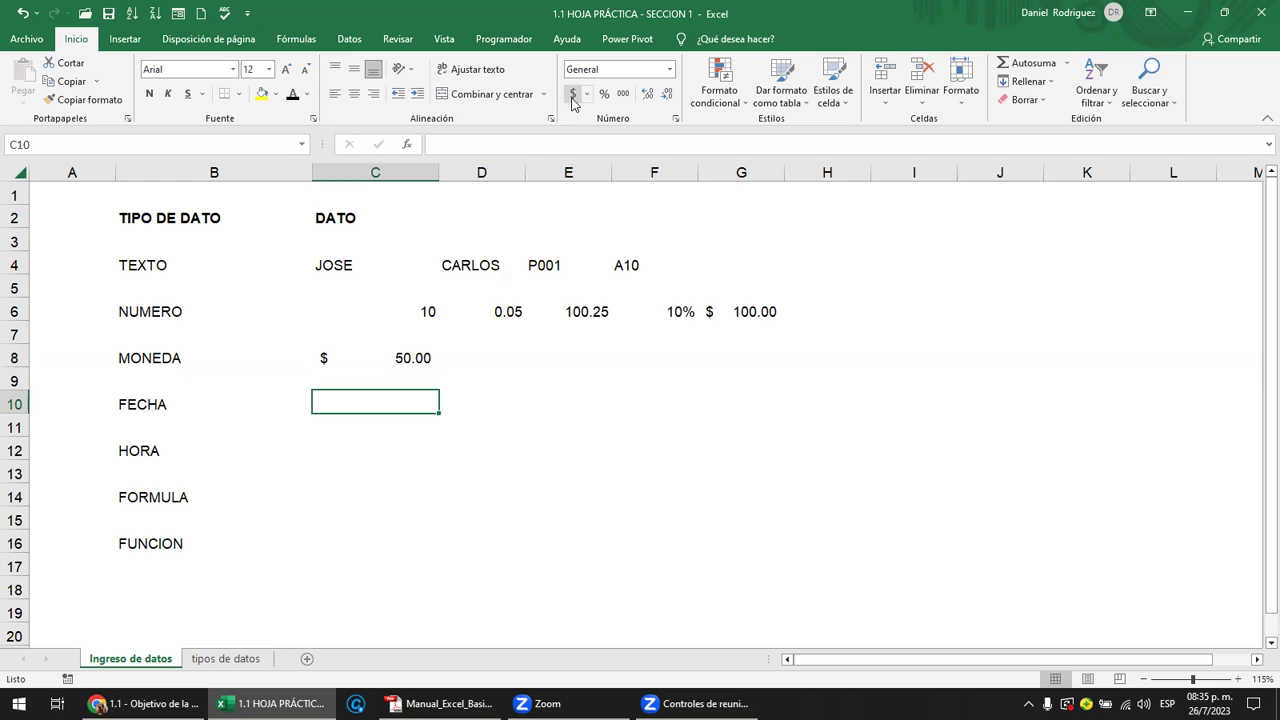
- Enter 26/7/23 in C10 and 26-7-2023 in E10, both stored as 26/7/2023
{"action": "type", "text": "26"}
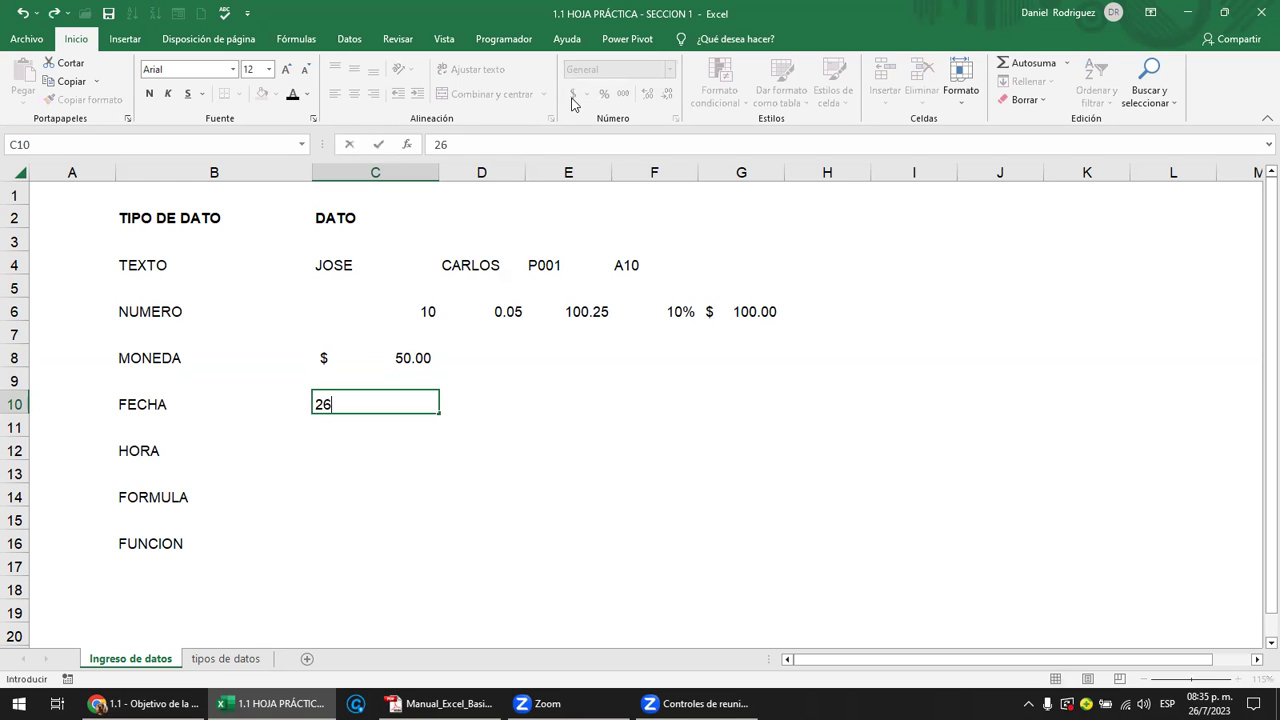
{"action": "type", "text": "/"}
{"action": "type", "text": "7/23"}
{"action": "key", "text": "Tab"}
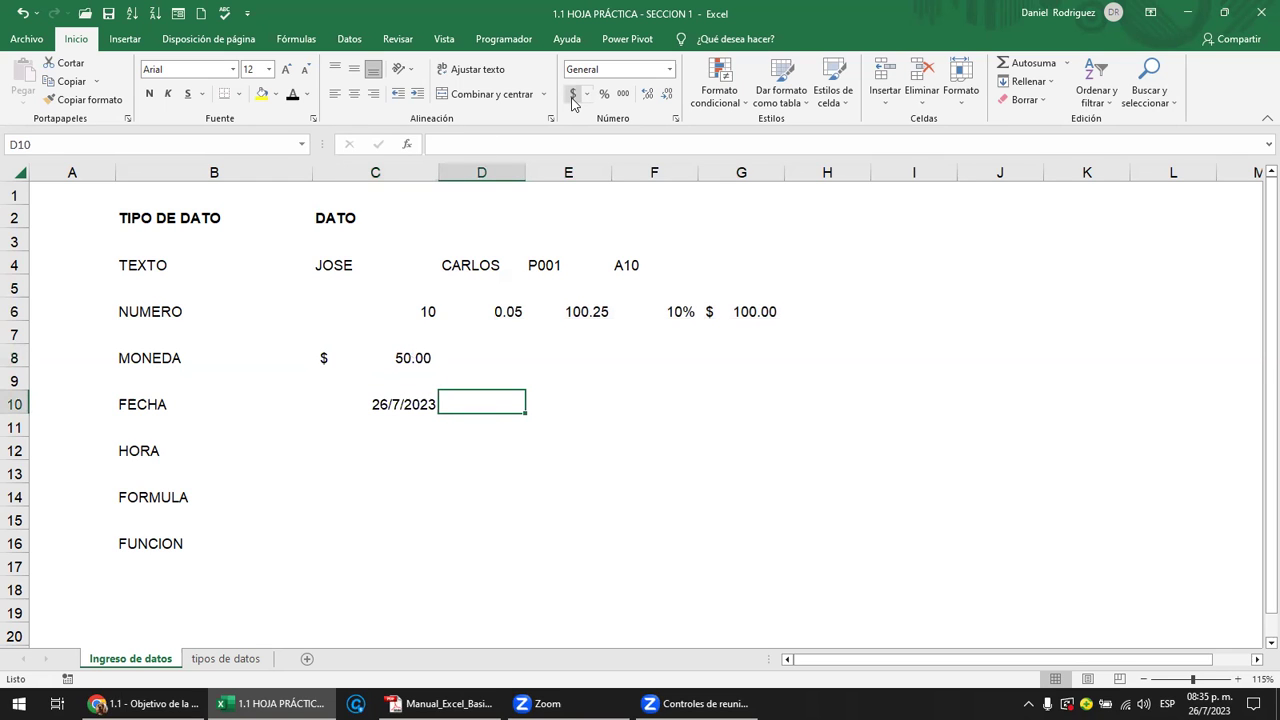
{"action": "left_click", "coordinate": [420, 403]}
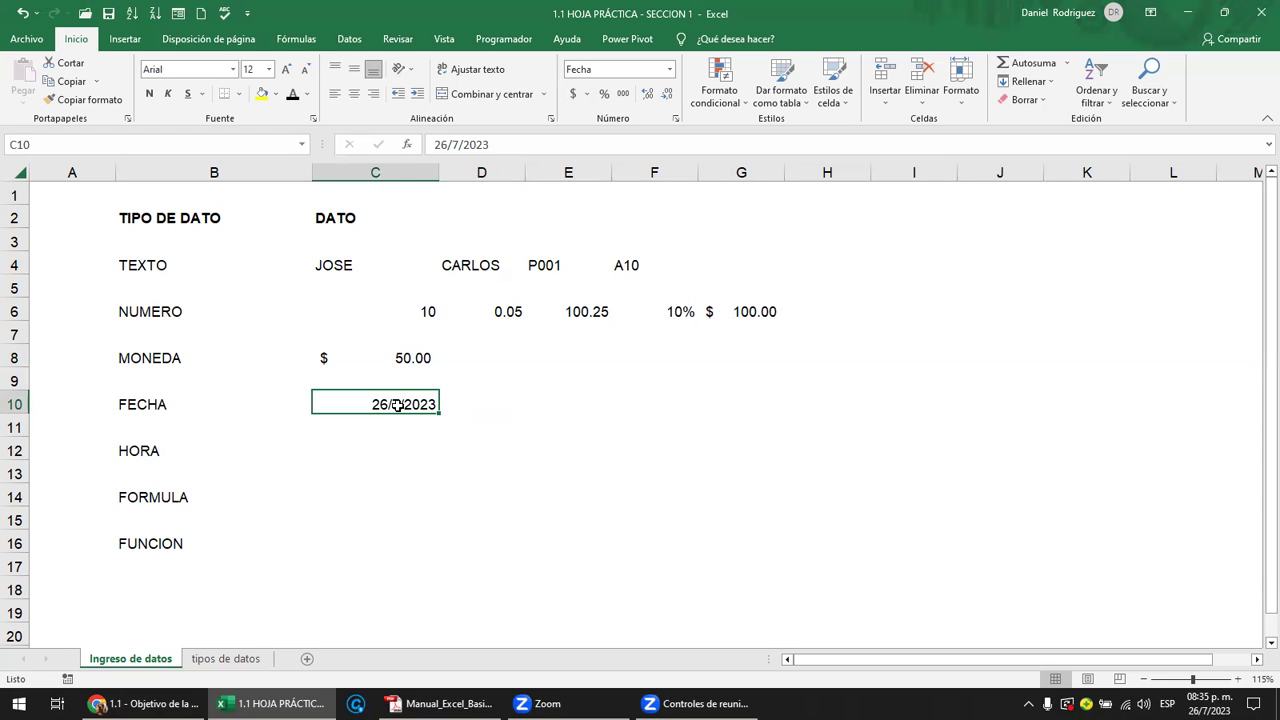
{"action": "left_click", "coordinate": [498, 402]}
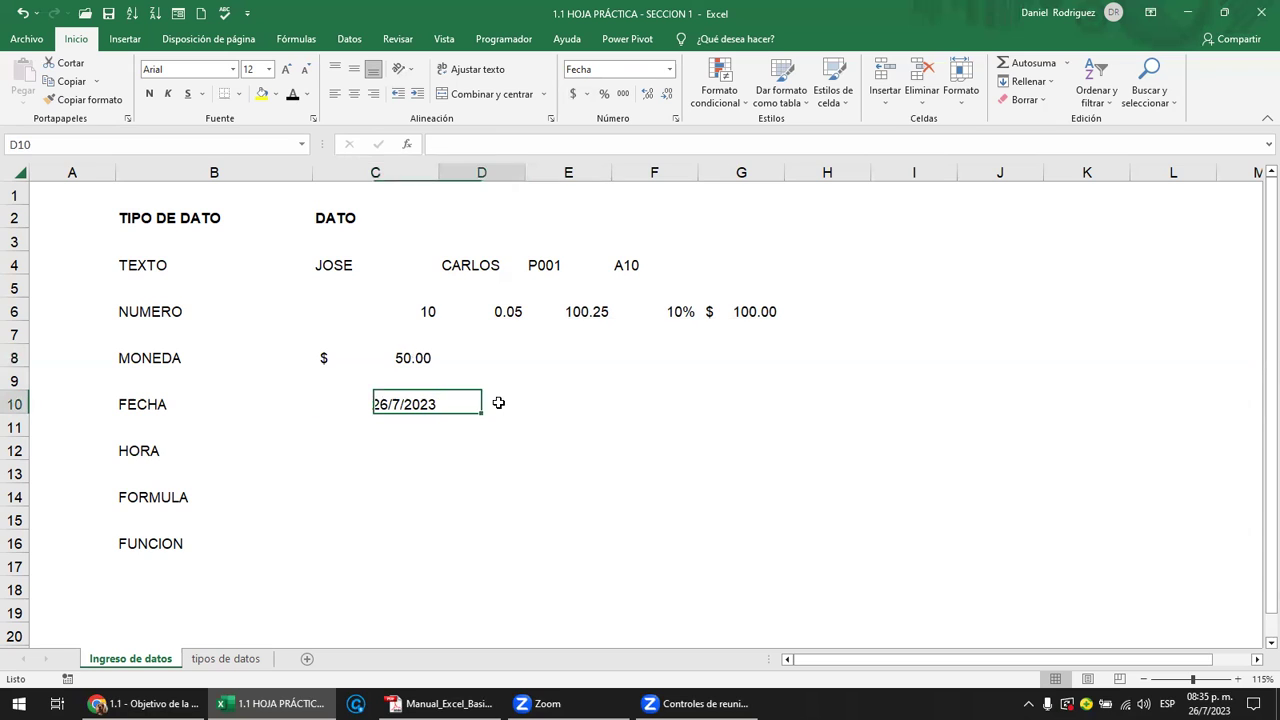
{"action": "key", "text": "Right"}
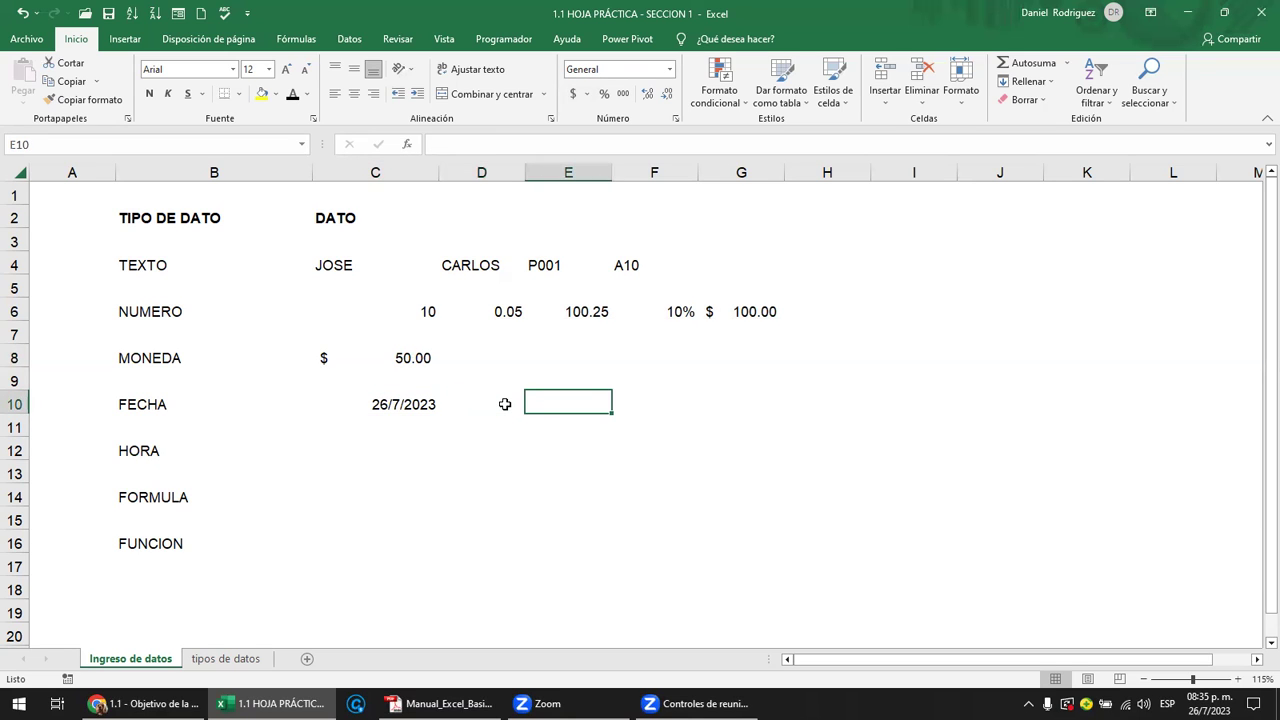
{"action": "type", "text": "26-7-2023"}
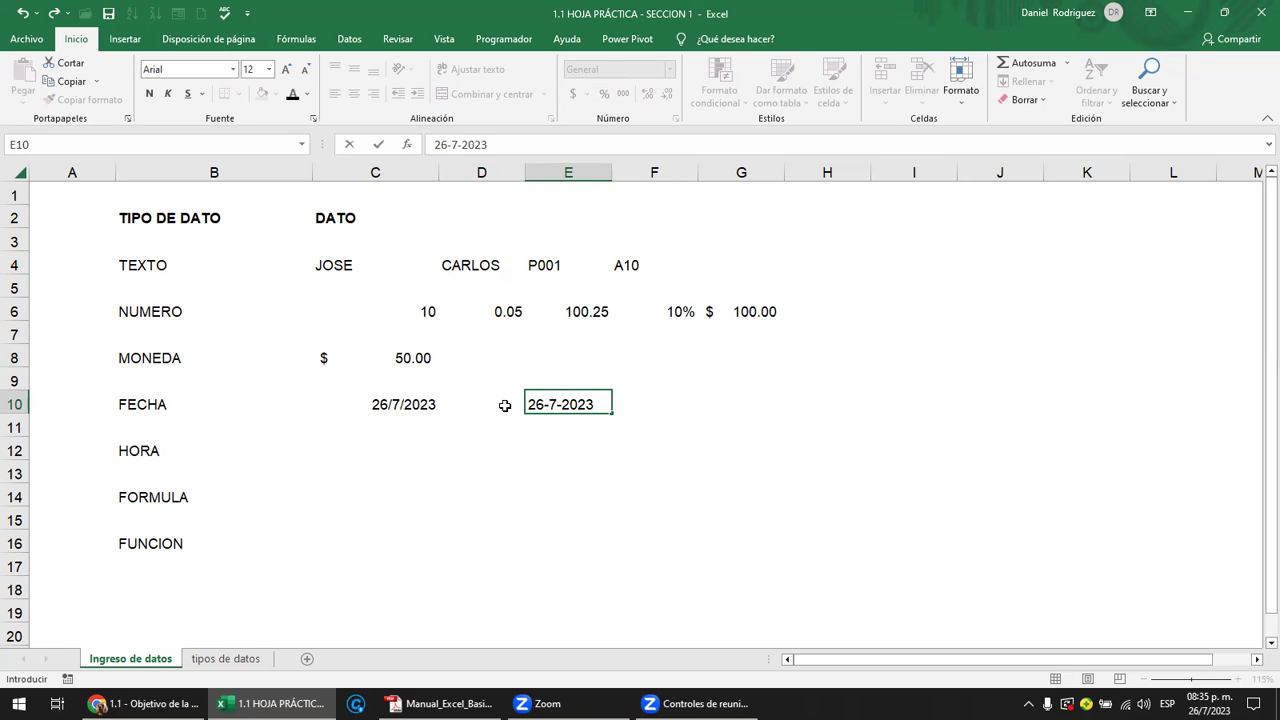
{"action": "key", "text": "Tab"}
{"action": "left_click", "coordinate": [594, 414]}
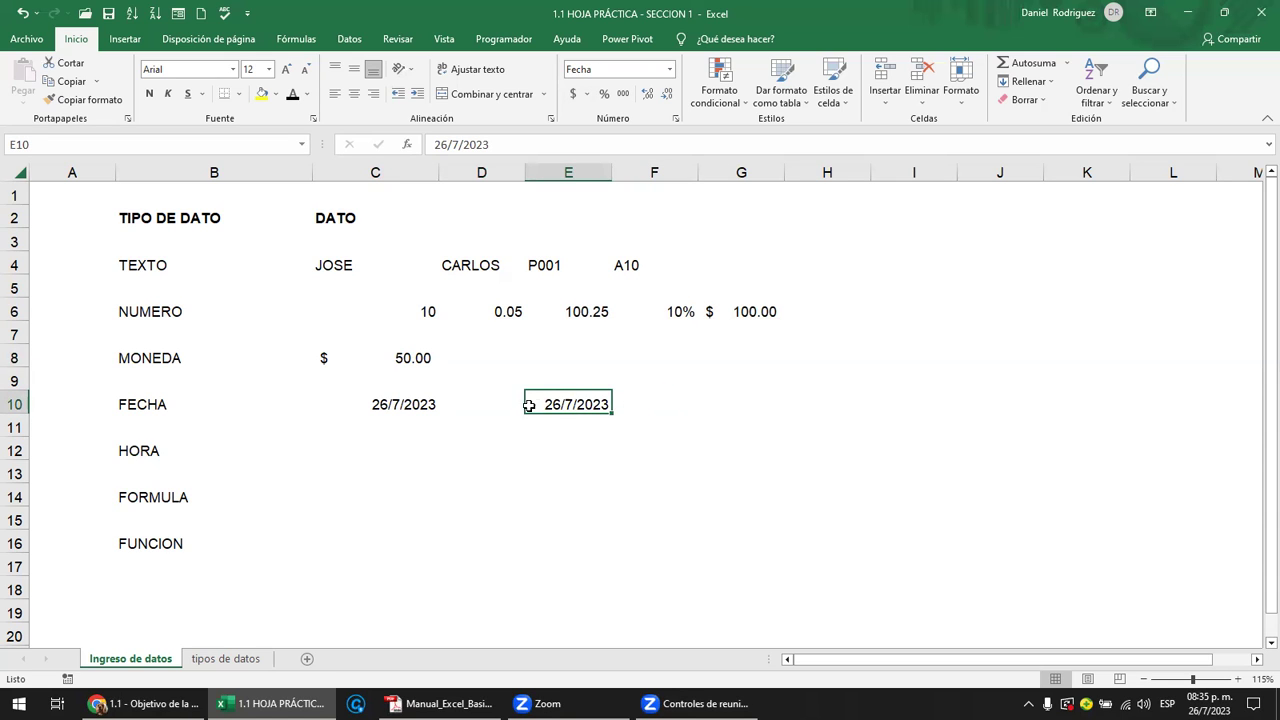
{"action": "left_click", "coordinate": [379, 396]}
{"action": "left_click", "coordinate": [558, 398]}
- Apply the Fecha larga number format to E10 and try autofitting column E
{"action": "left_click", "coordinate": [672, 69]}
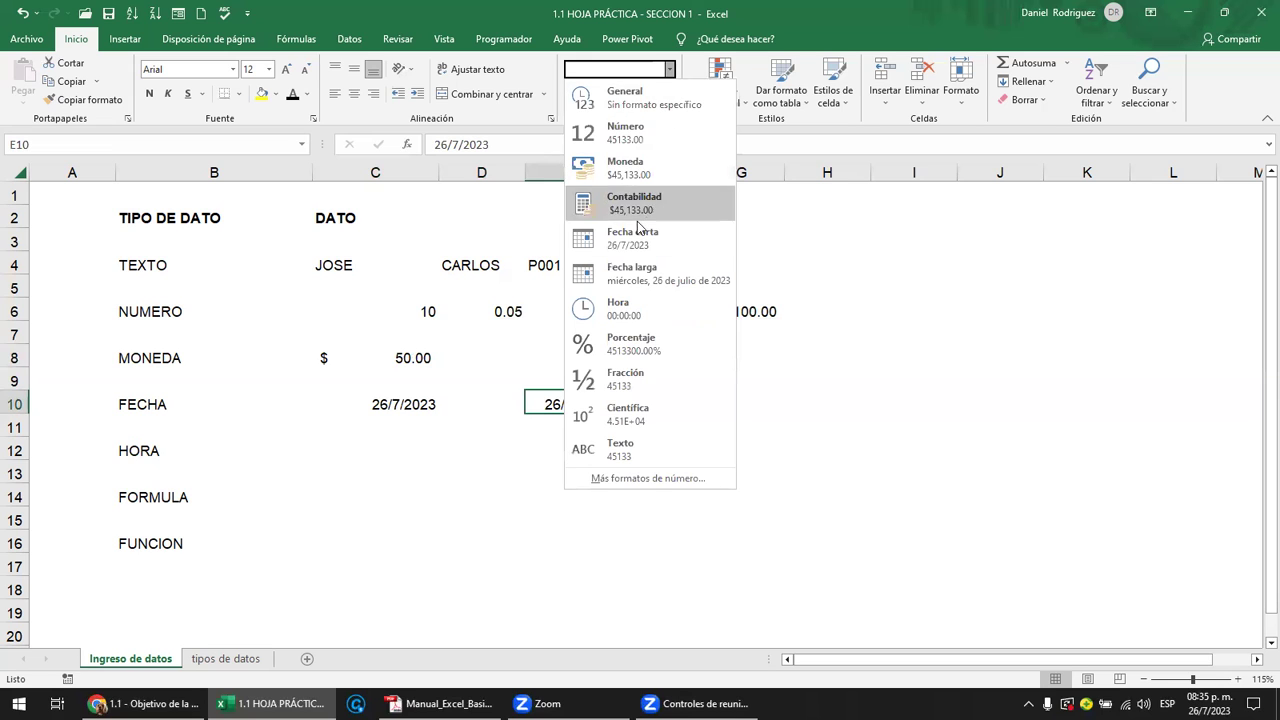
{"action": "left_click", "coordinate": [648, 276]}
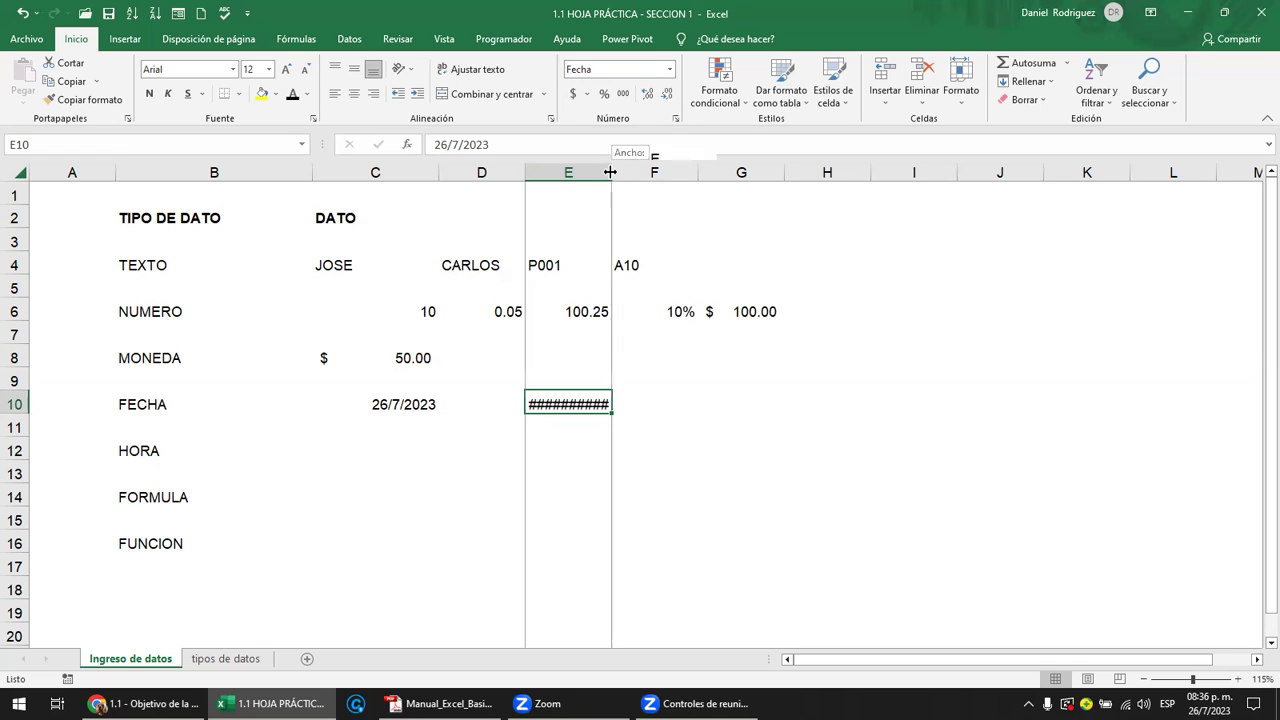
{"action": "double_click", "coordinate": [612, 172]}
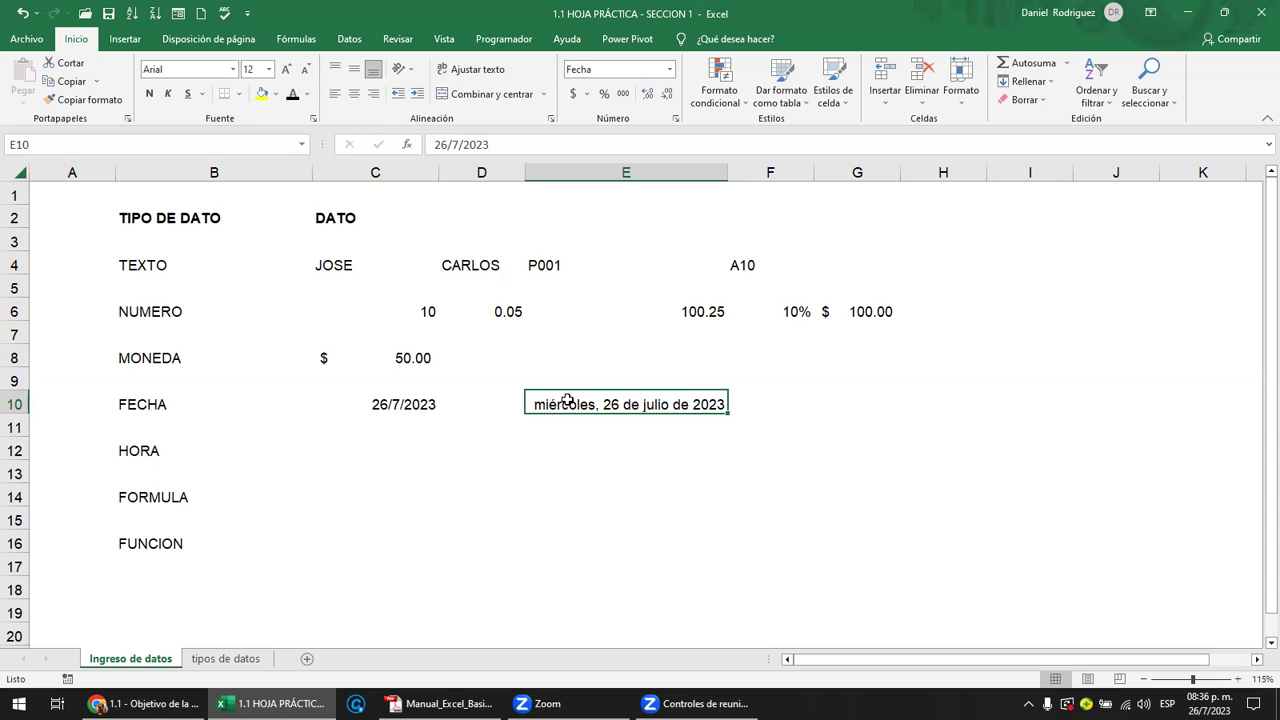
- Center the values in E4:E10 and narrow column E
{"action": "left_click", "coordinate": [638, 312]}
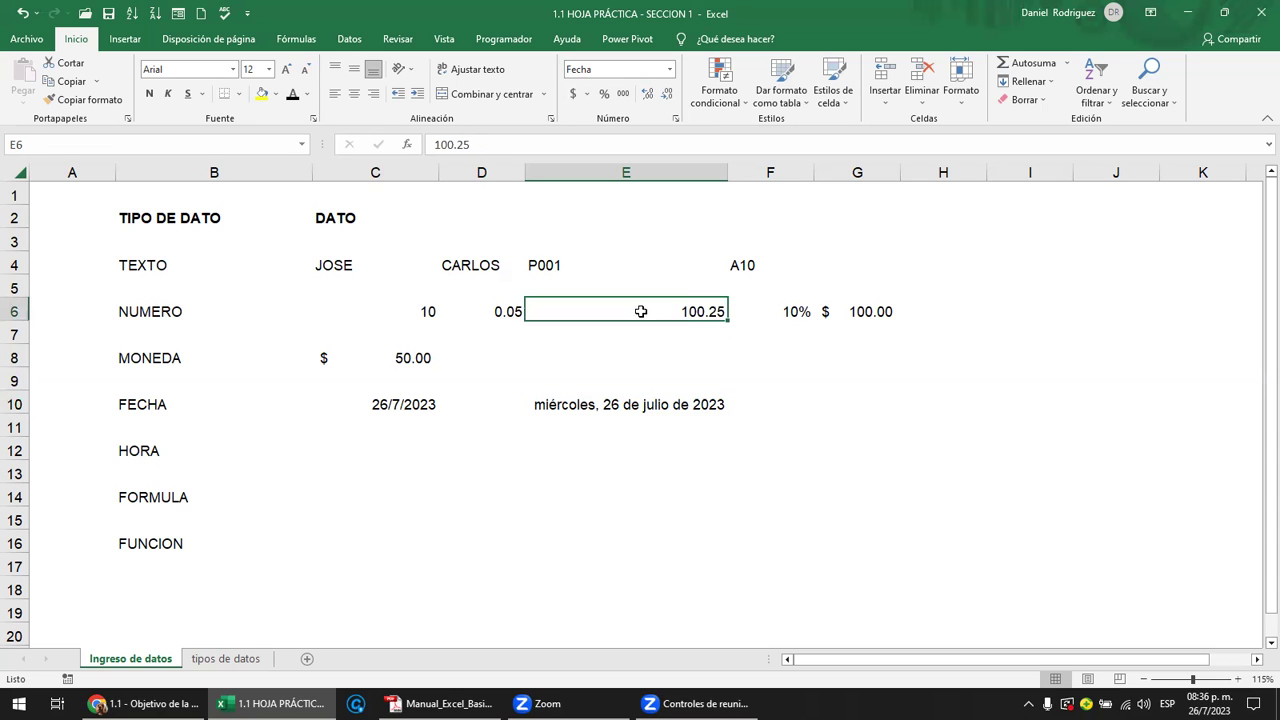
{"action": "left_click_drag", "start_coordinate": [638, 404], "coordinate": [612, 257]}
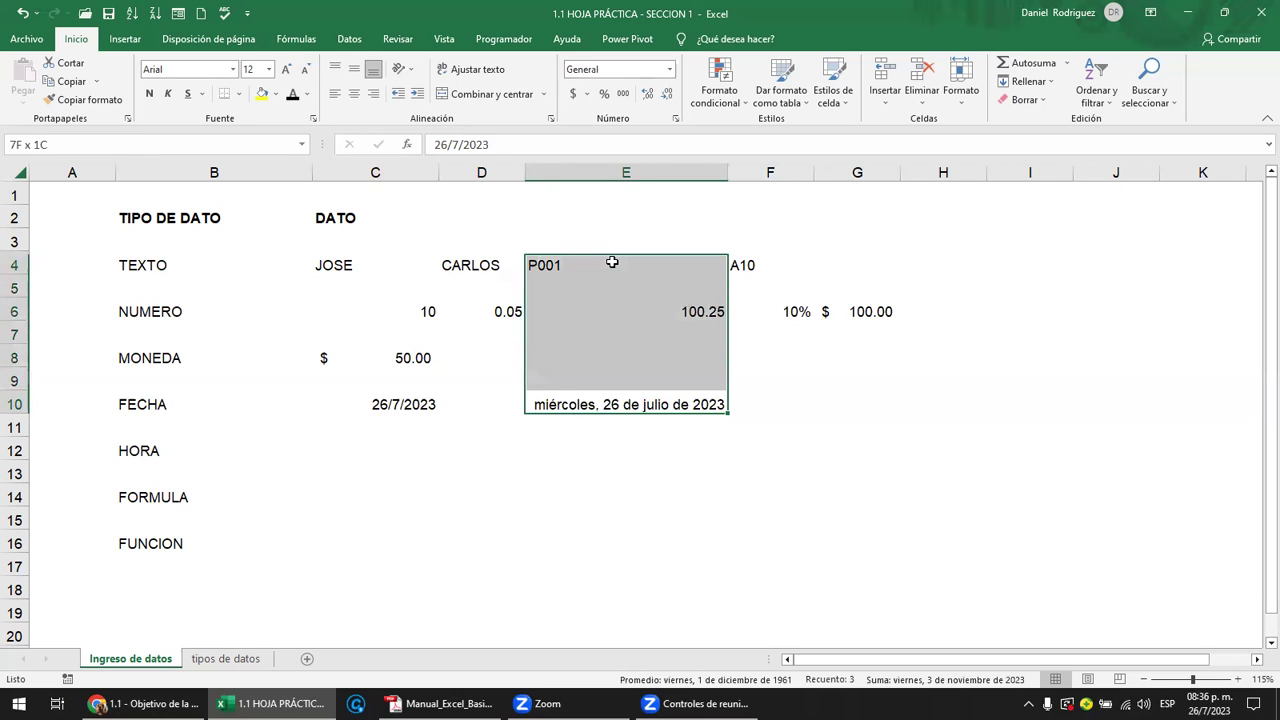
{"action": "left_click", "coordinate": [354, 96]}
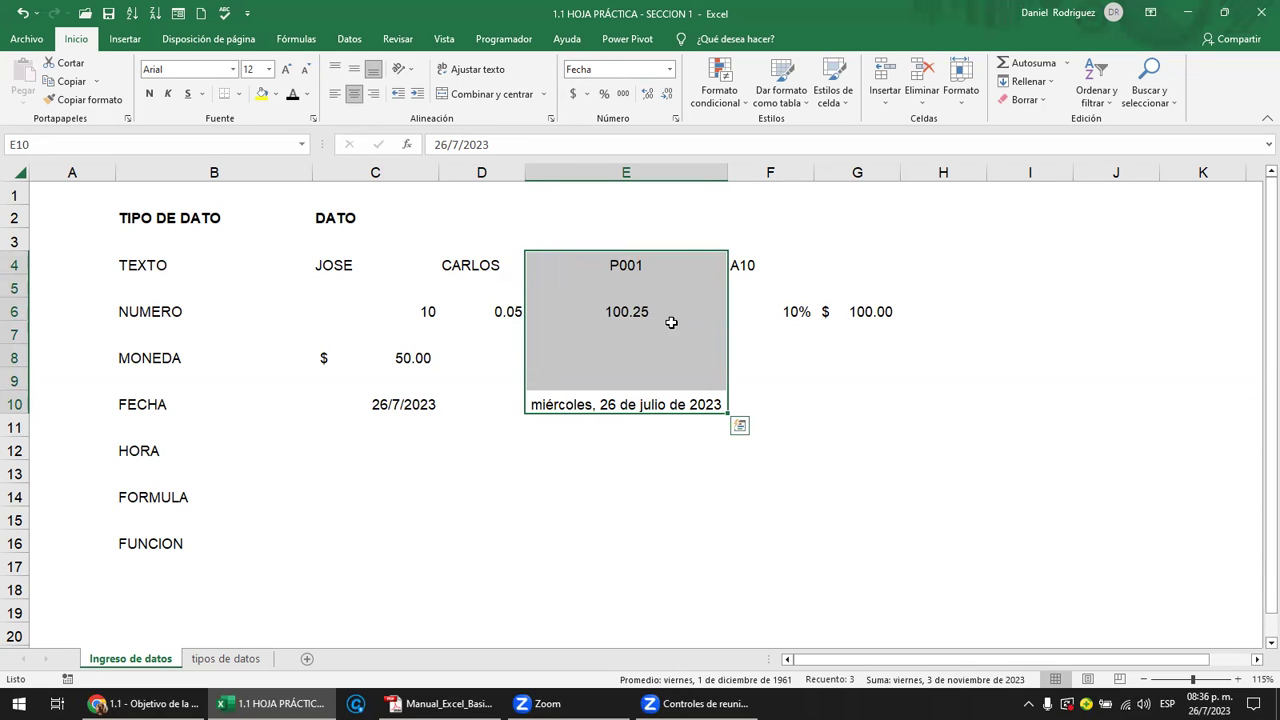
{"action": "left_click_drag", "start_coordinate": [724, 172], "coordinate": [617, 175]}
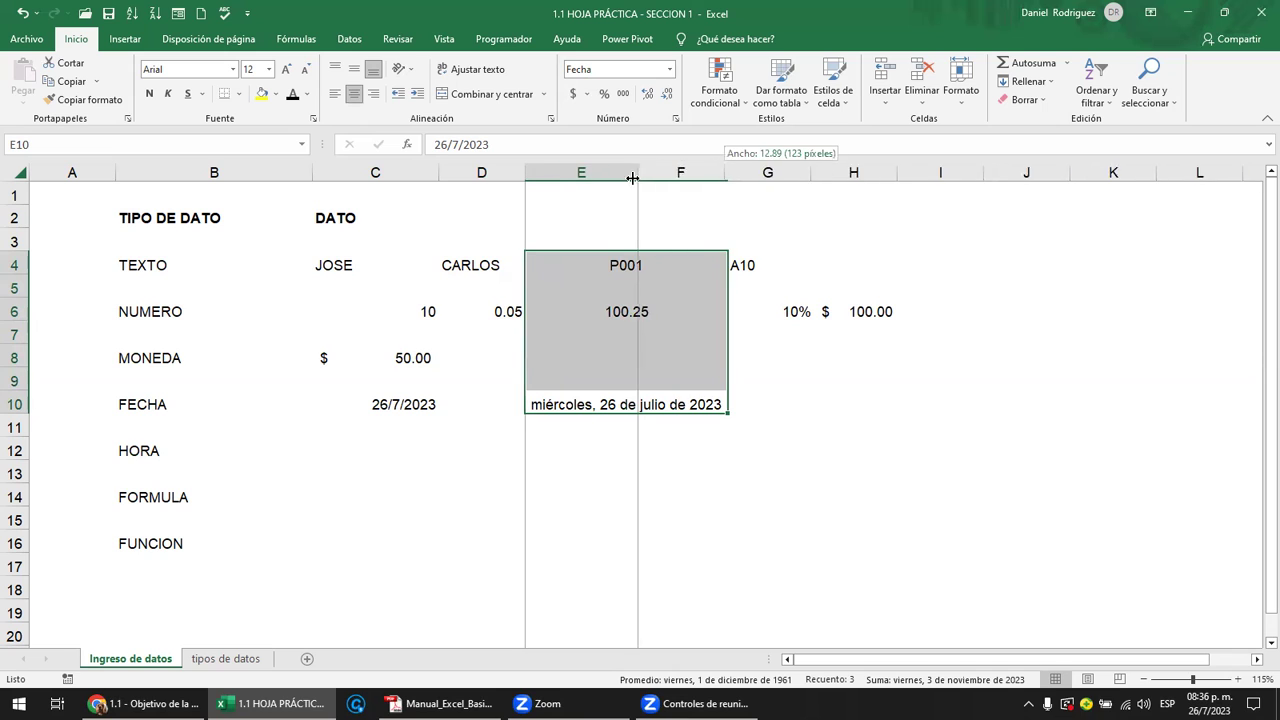
{"action": "left_click", "coordinate": [644, 404]}
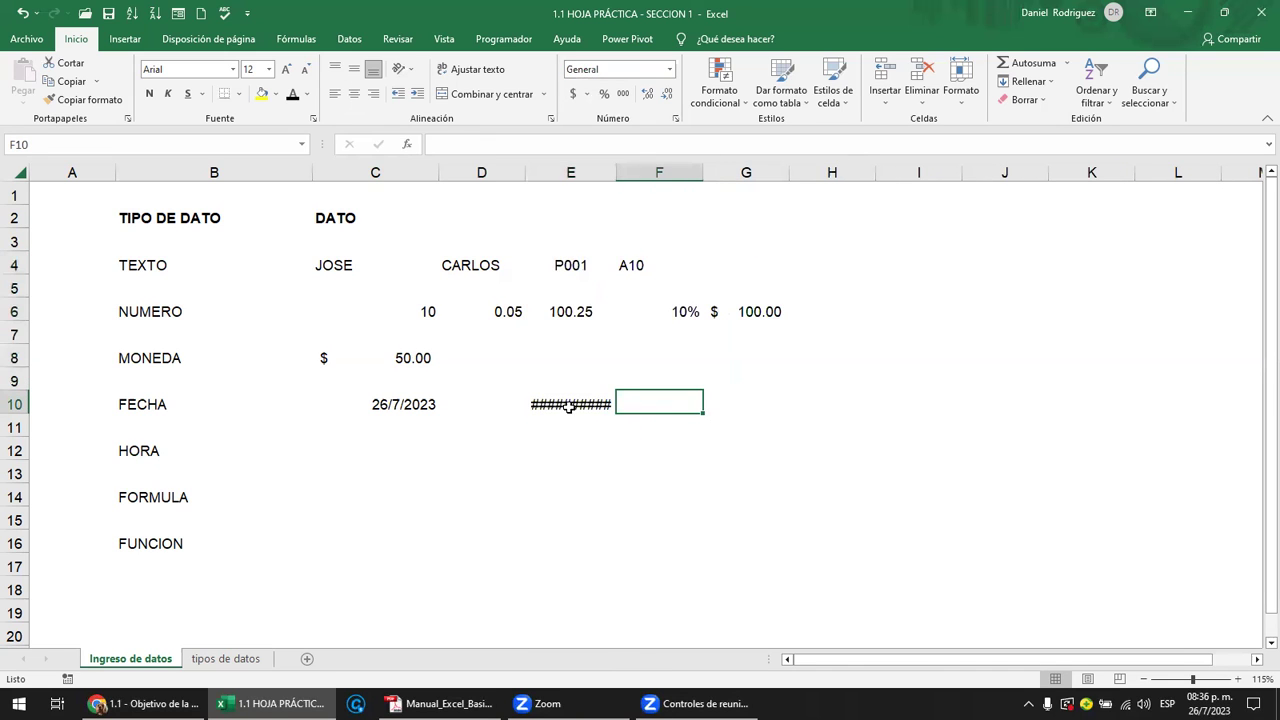
{"action": "left_click", "coordinate": [570, 410]}
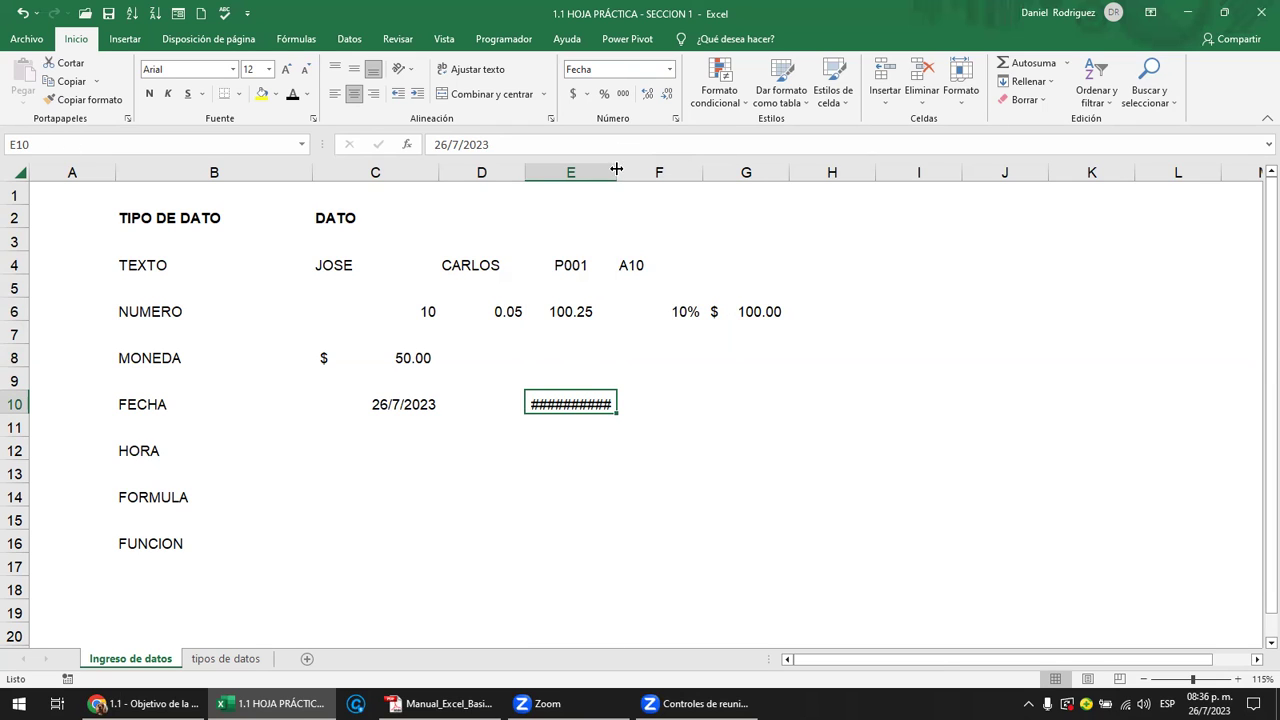
- Resize column E until 'miércoles, 26 de julio de 2023' displays in full
{"action": "double_click", "coordinate": [618, 165]}
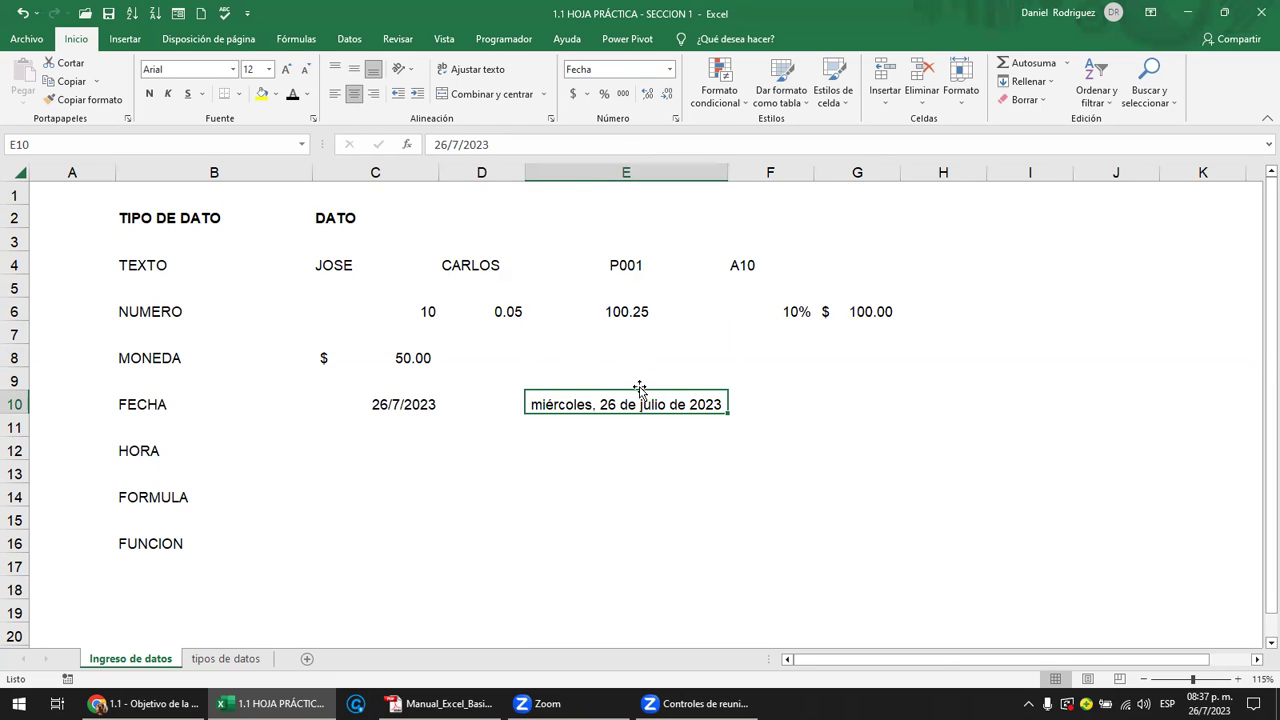
{"action": "left_click", "coordinate": [634, 172]}
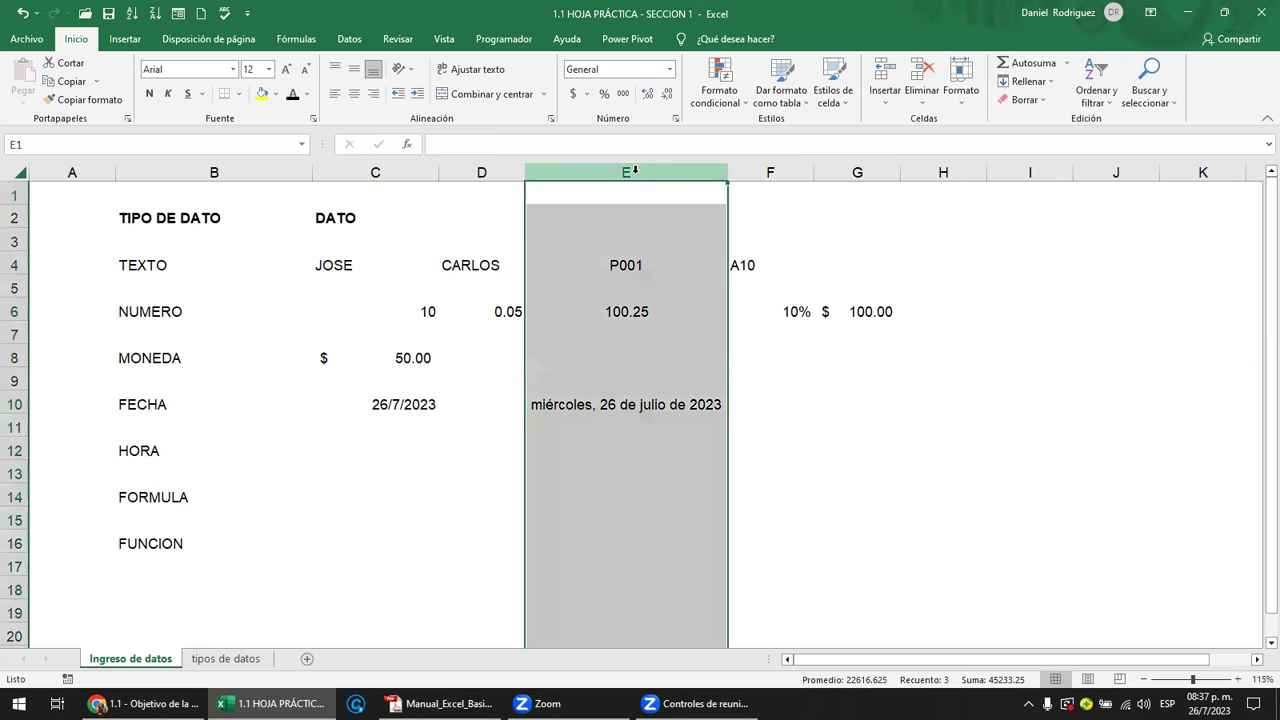
{"action": "left_click", "coordinate": [680, 393]}
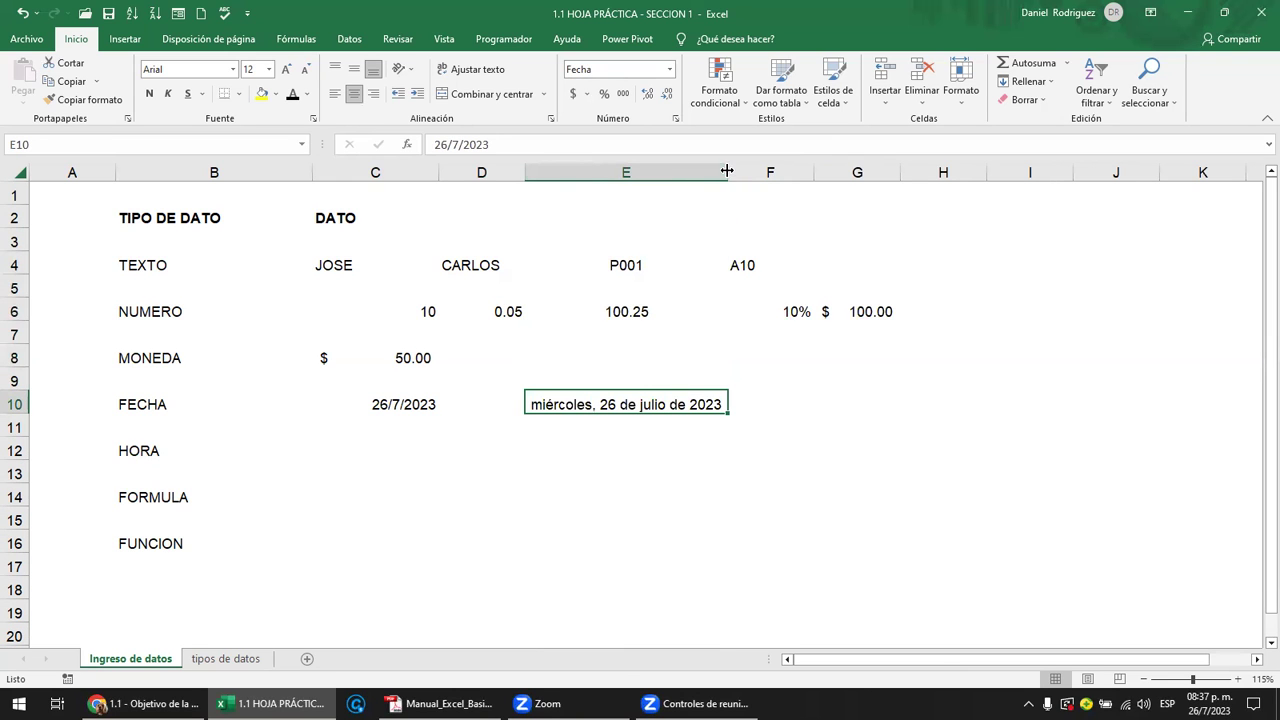
{"action": "left_click_drag", "start_coordinate": [727, 172], "coordinate": [595, 172]}
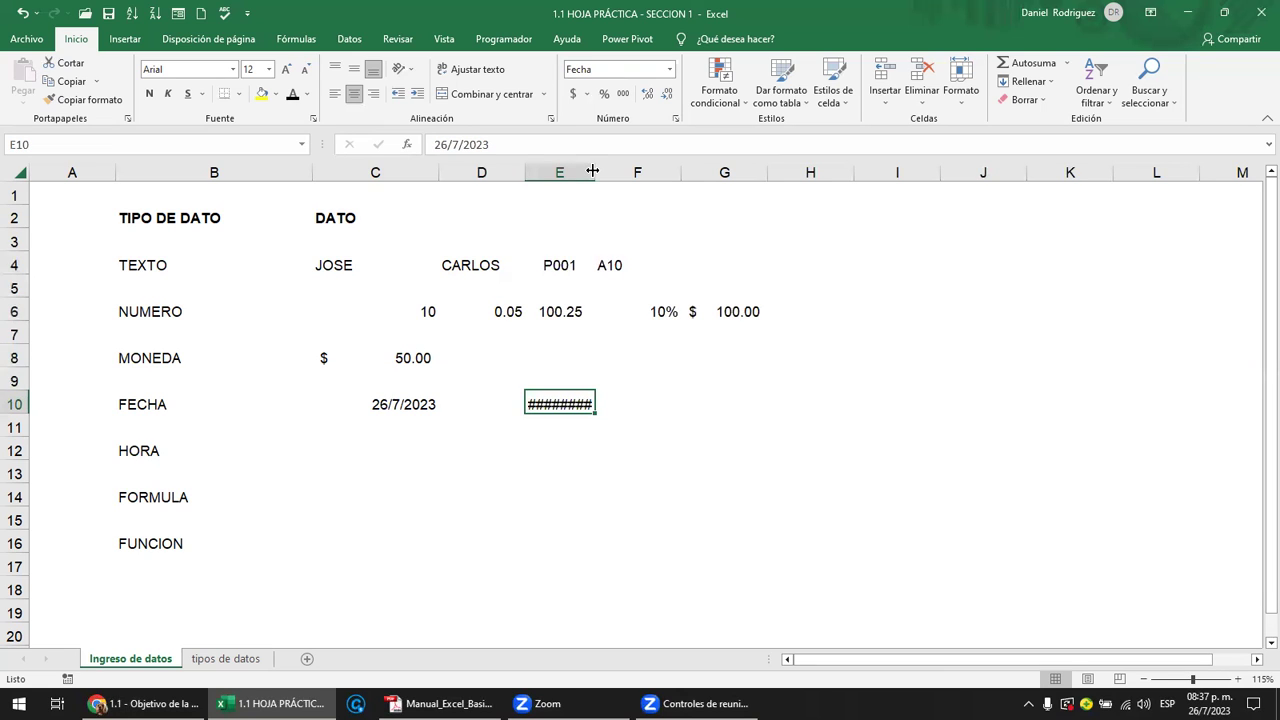
{"action": "left_click_drag", "start_coordinate": [592, 172], "coordinate": [600, 172]}
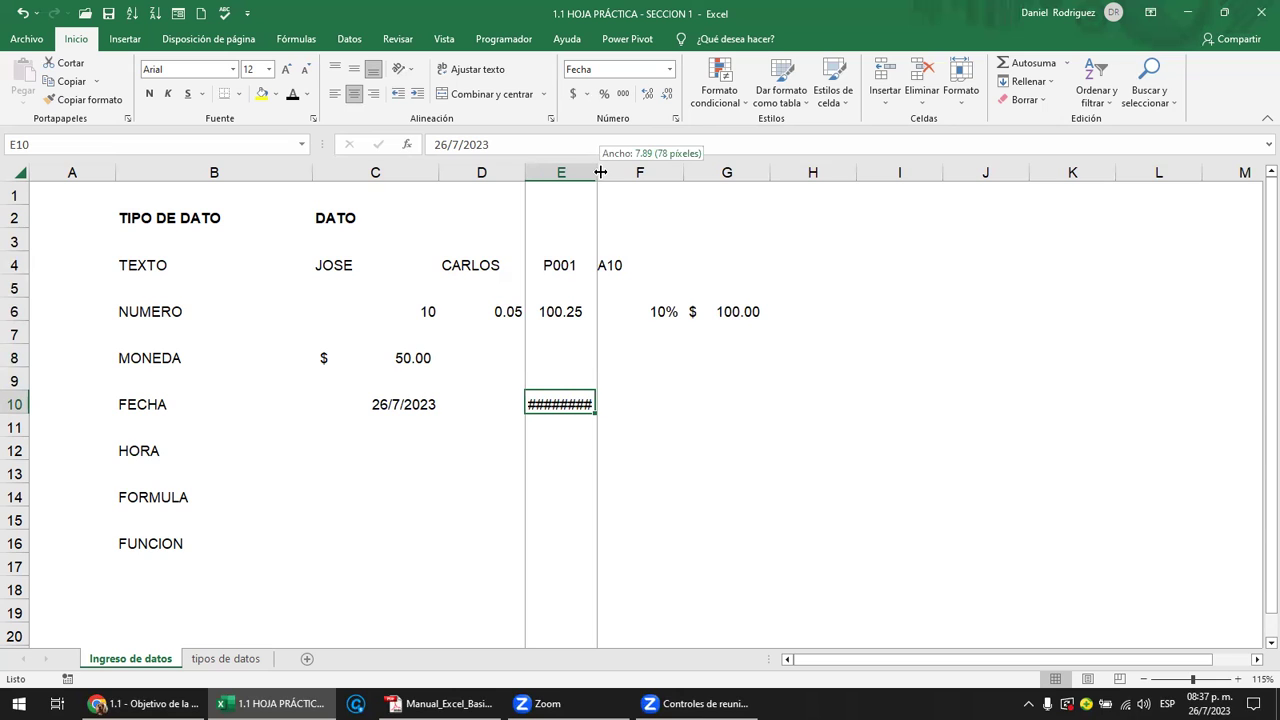
{"action": "left_click_drag", "start_coordinate": [600, 172], "coordinate": [681, 174]}
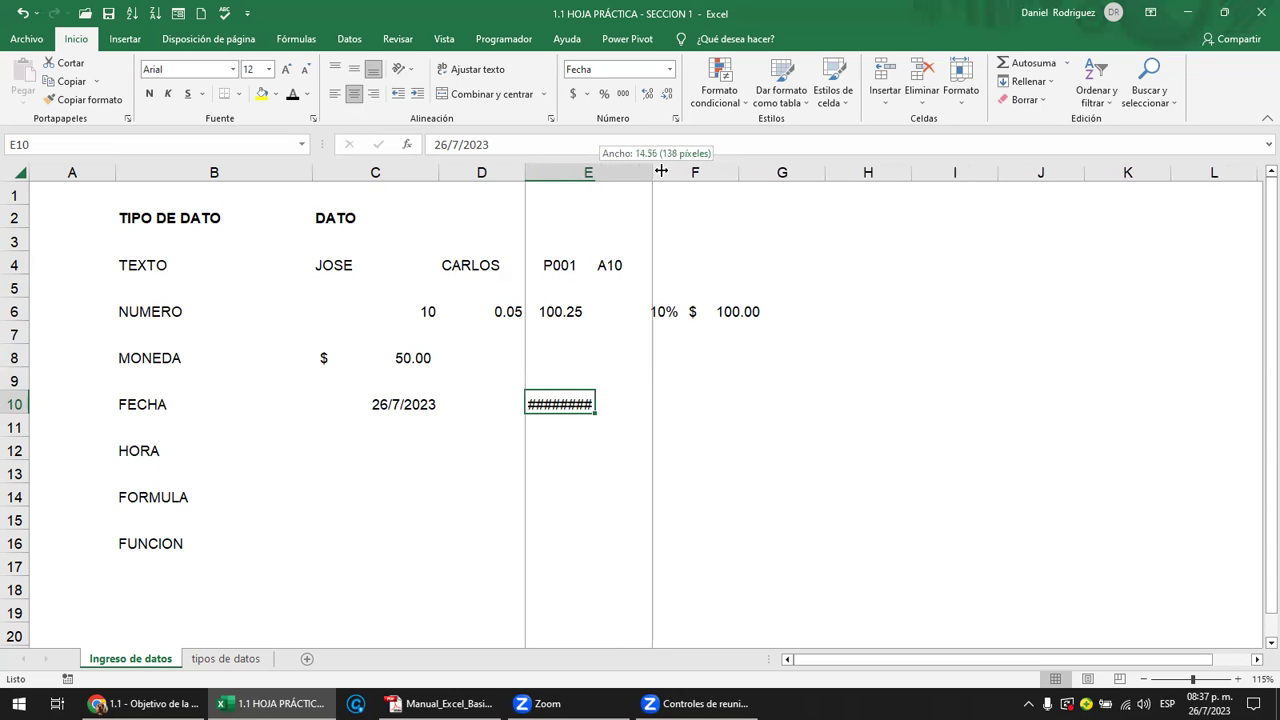
{"action": "left_click_drag", "start_coordinate": [681, 174], "coordinate": [729, 174]}
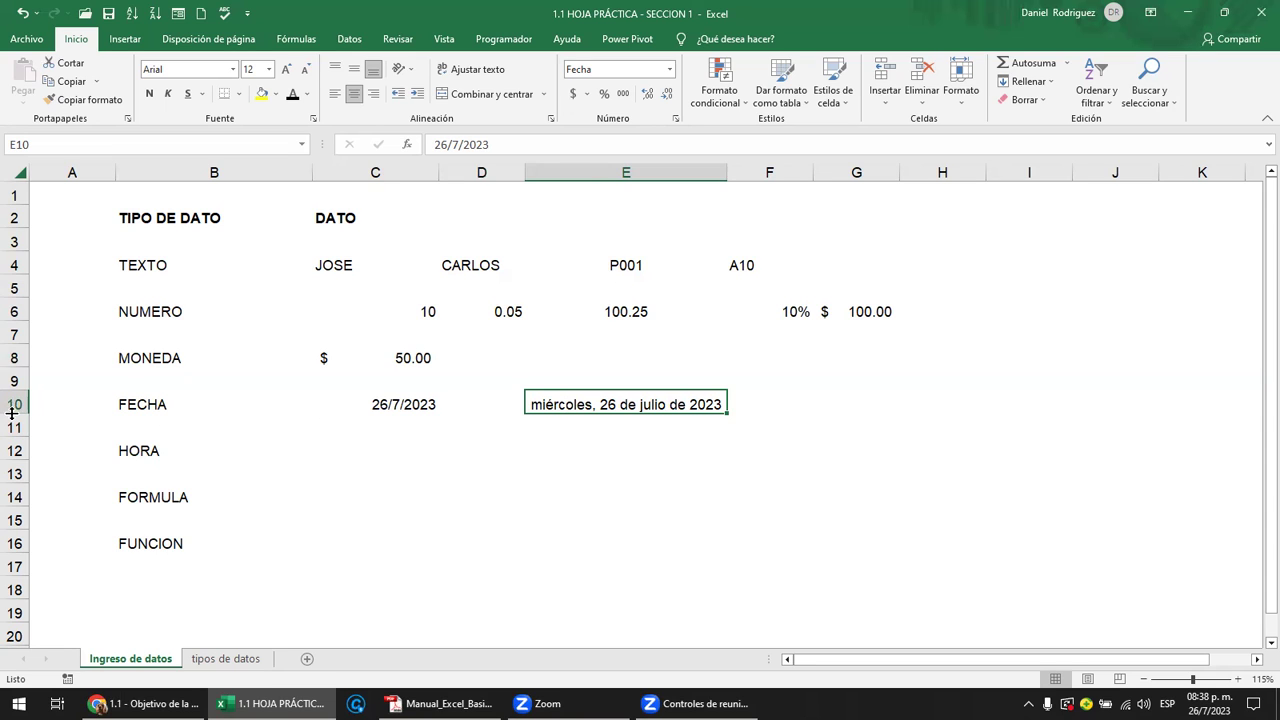
- Adjust row 10's height and column E's width, autofitting row 10 back to standard
{"action": "left_click_drag", "start_coordinate": [12, 415], "coordinate": [28, 437]}
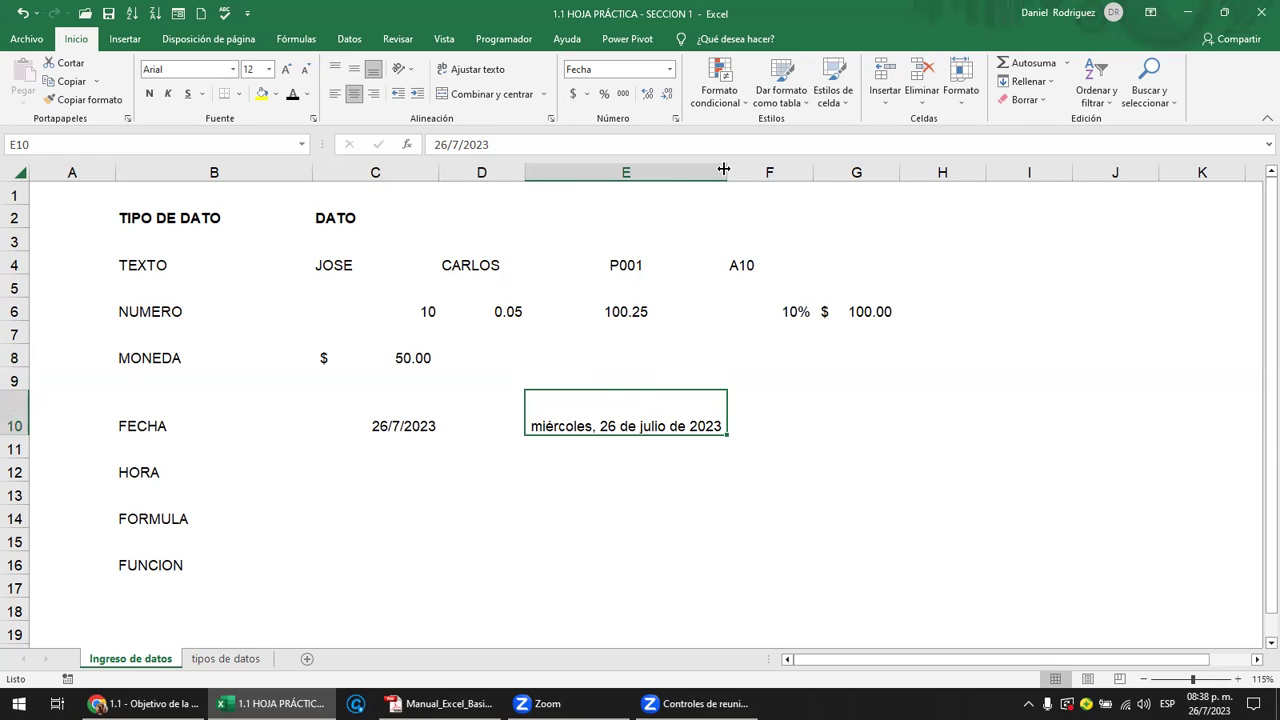
{"action": "left_click", "coordinate": [586, 171]}
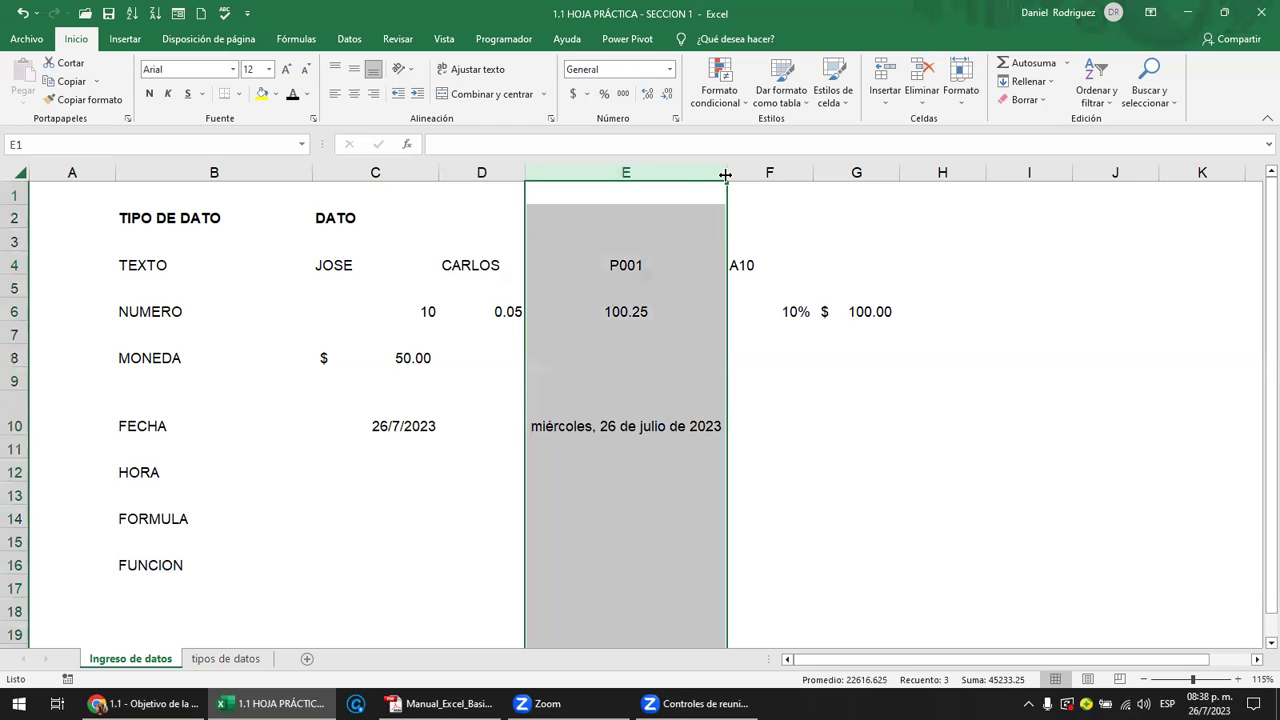
{"action": "mouse_move", "coordinate": [725, 175]}
{"action": "left_mouse_down"}
{"action": "mouse_move", "coordinate": [476, 174]}
{"action": "mouse_move", "coordinate": [509, 173]}
{"action": "left_mouse_up"}
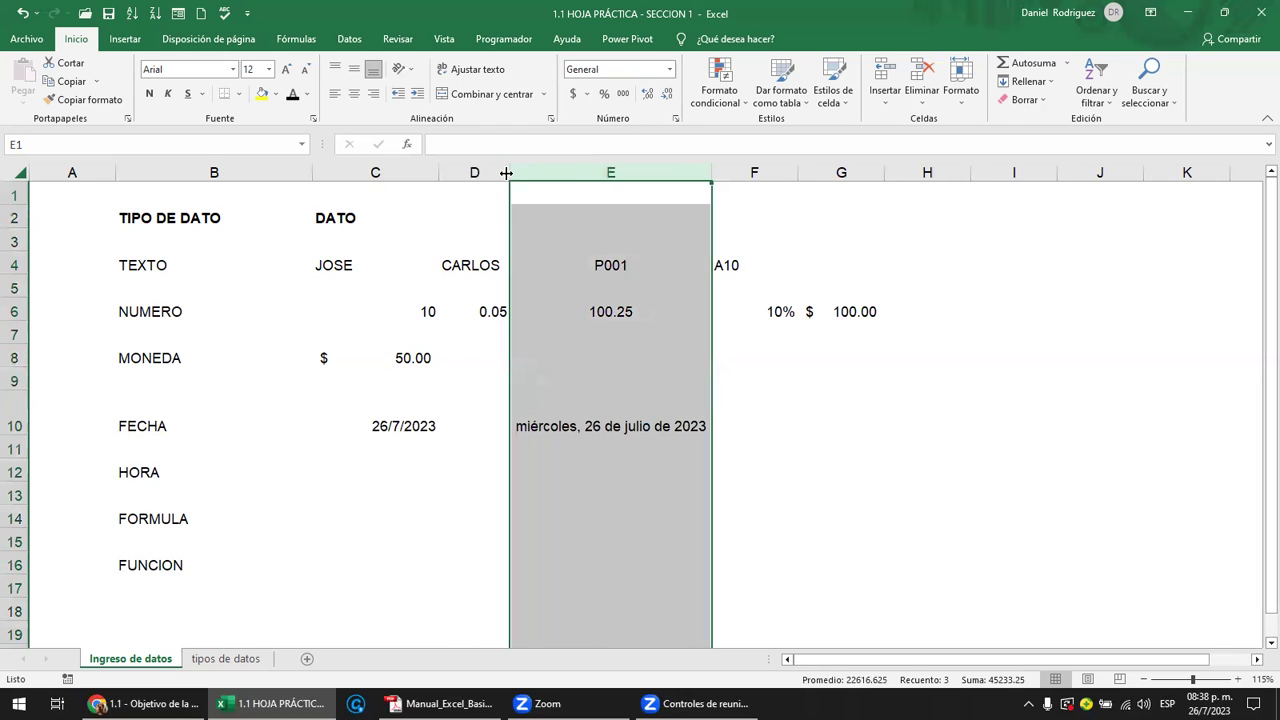
{"action": "left_click", "coordinate": [677, 173]}
{"action": "left_click_drag", "start_coordinate": [714, 173], "coordinate": [739, 173]}
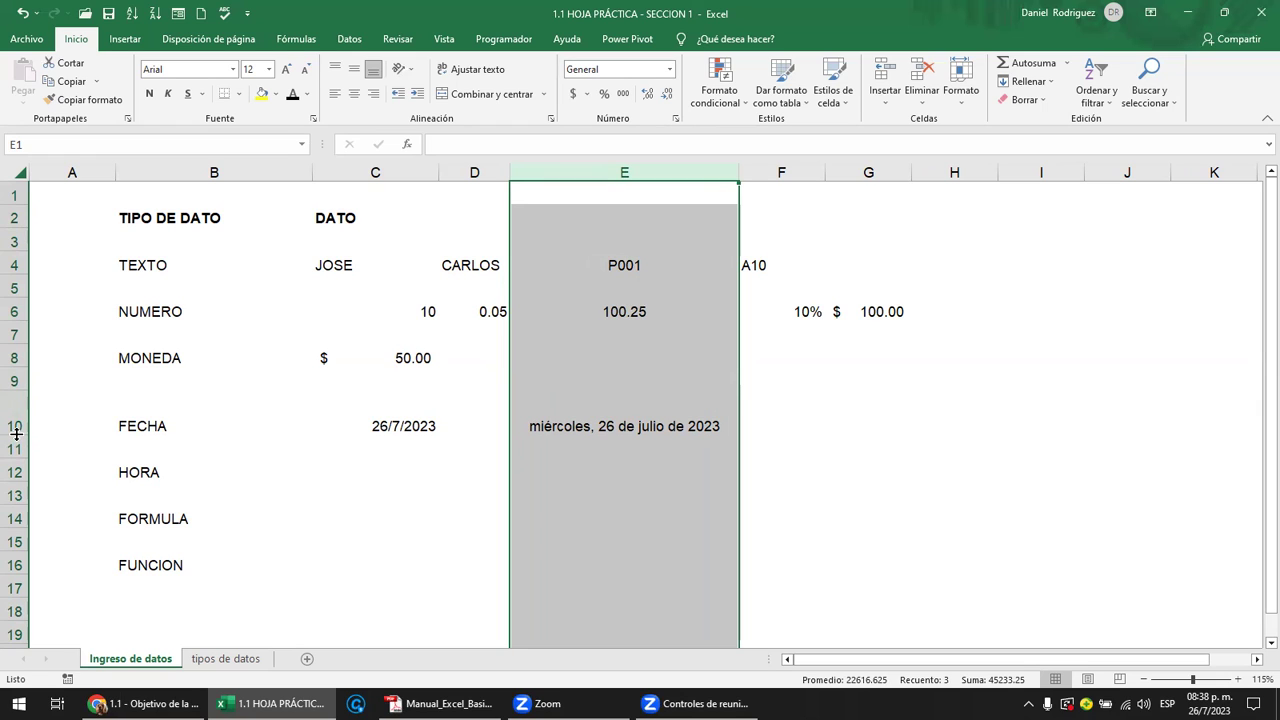
{"action": "left_click", "coordinate": [16, 410]}
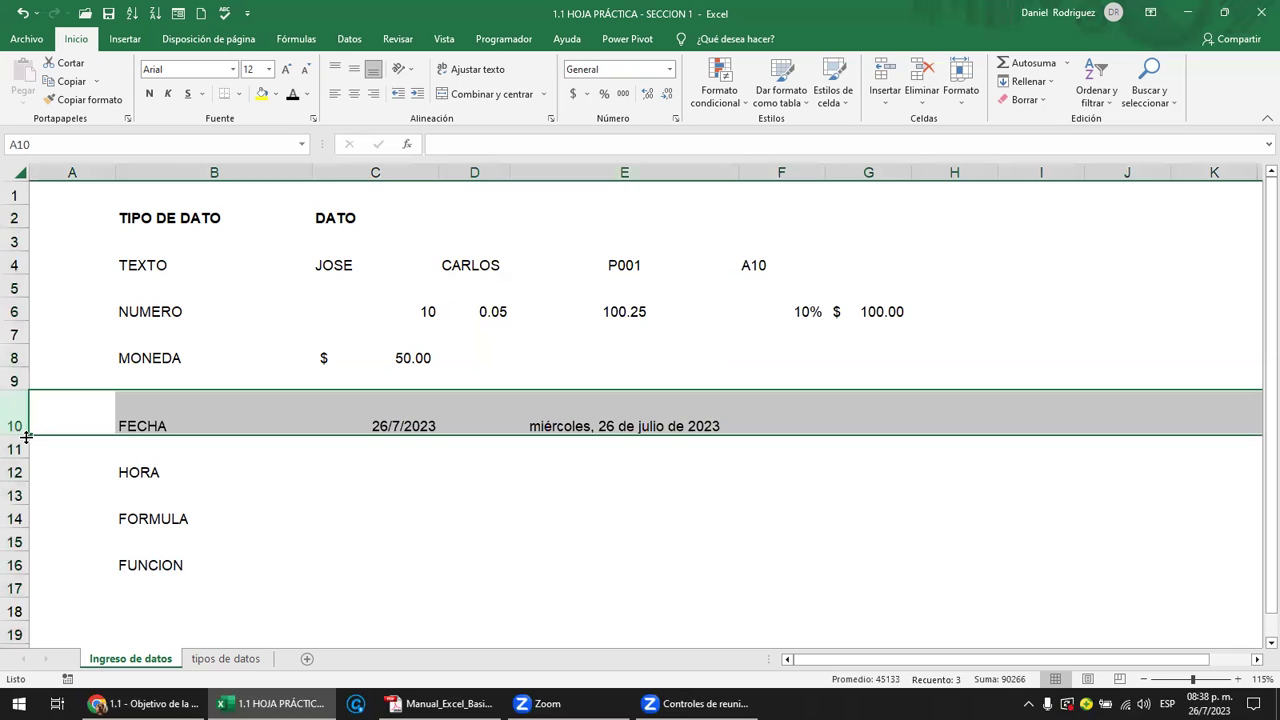
{"action": "left_click_drag", "start_coordinate": [18, 437], "coordinate": [17, 428]}
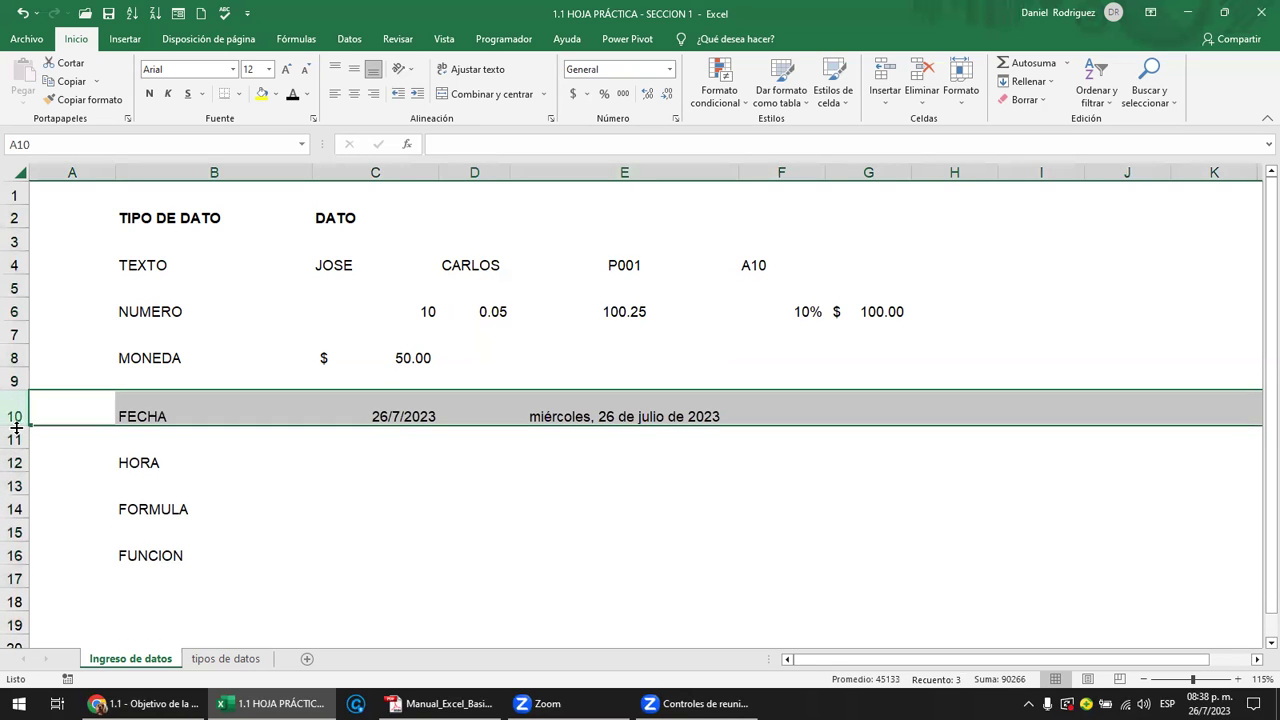
{"action": "double_click", "coordinate": [16, 427]}
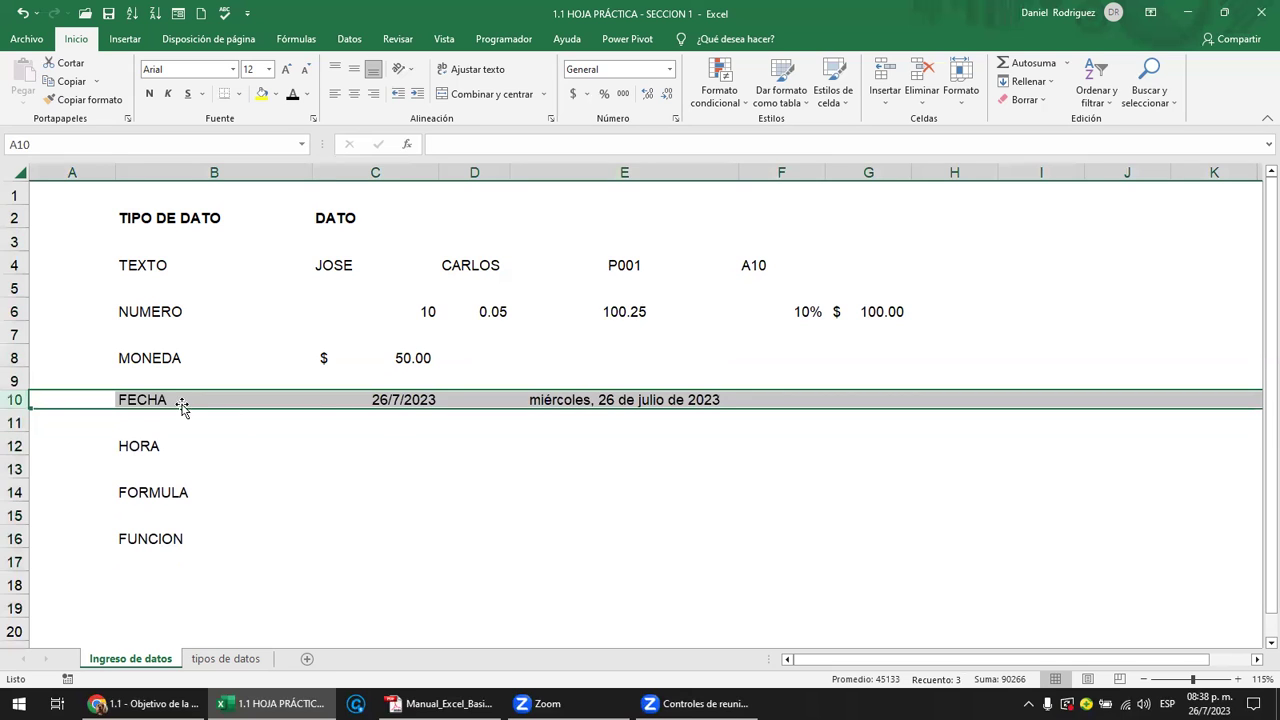
{"action": "left_click_drag", "start_coordinate": [18, 411], "coordinate": [17, 458]}
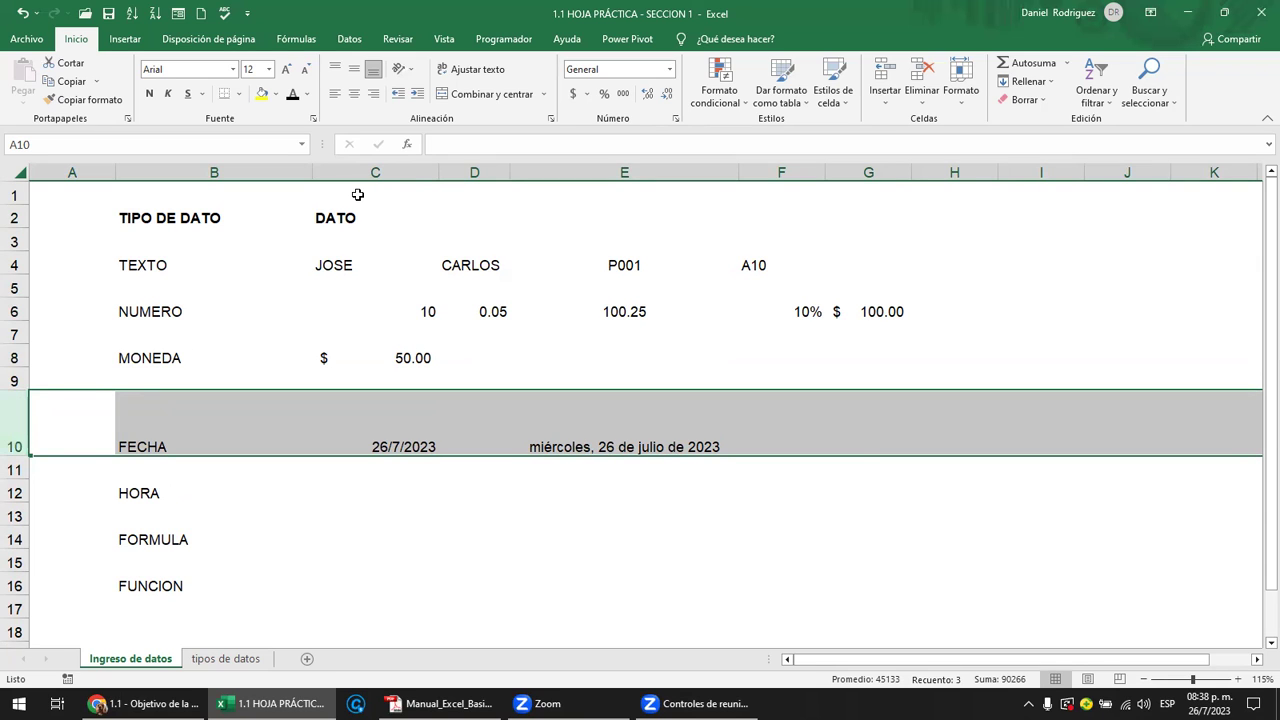
- Select rows 9 and 10 and drag them taller to the same height
{"action": "left_click", "coordinate": [44, 372]}
{"action": "left_click", "coordinate": [14, 383]}
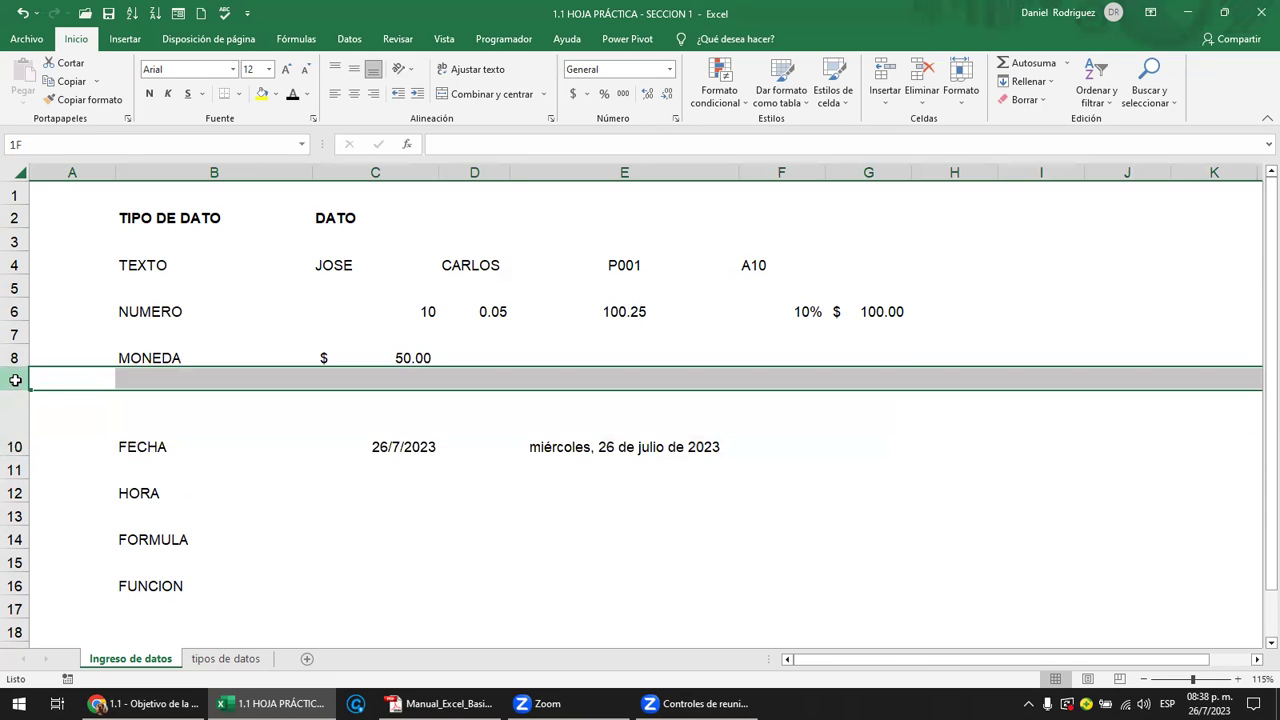
{"action": "left_click_drag", "start_coordinate": [14, 383], "coordinate": [10, 430]}
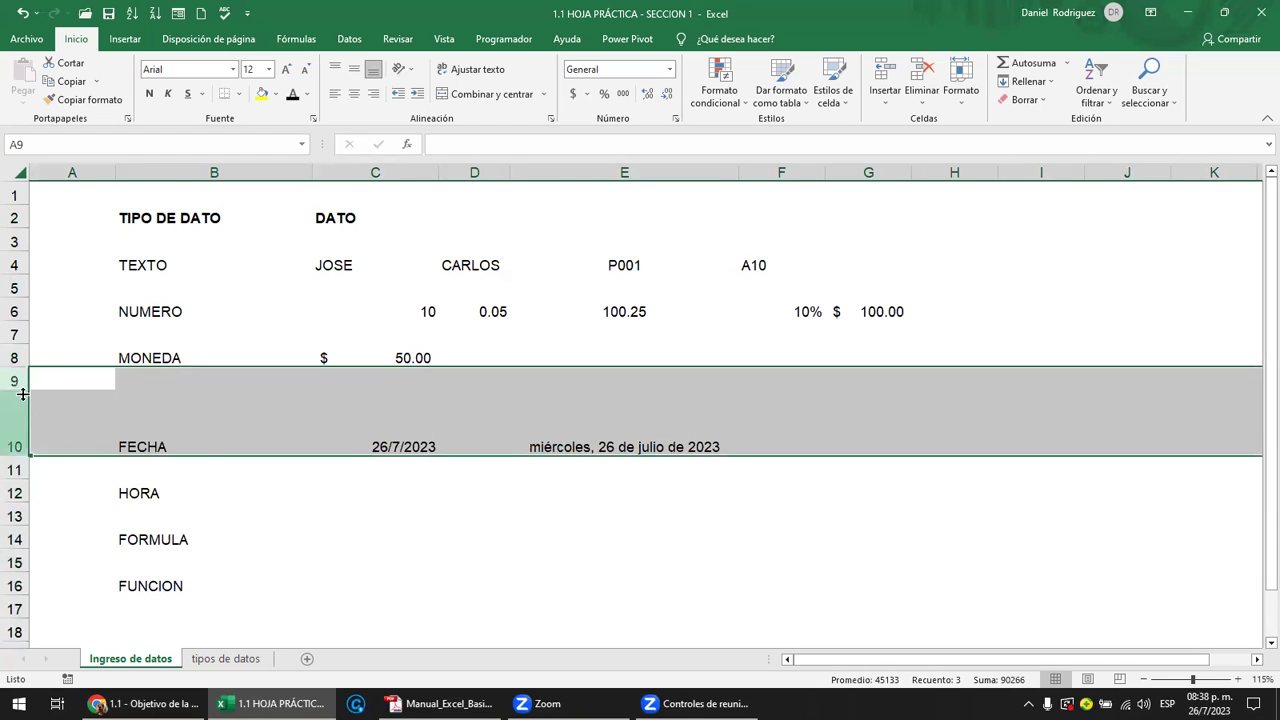
{"action": "left_click_drag", "start_coordinate": [19, 389], "coordinate": [18, 408]}
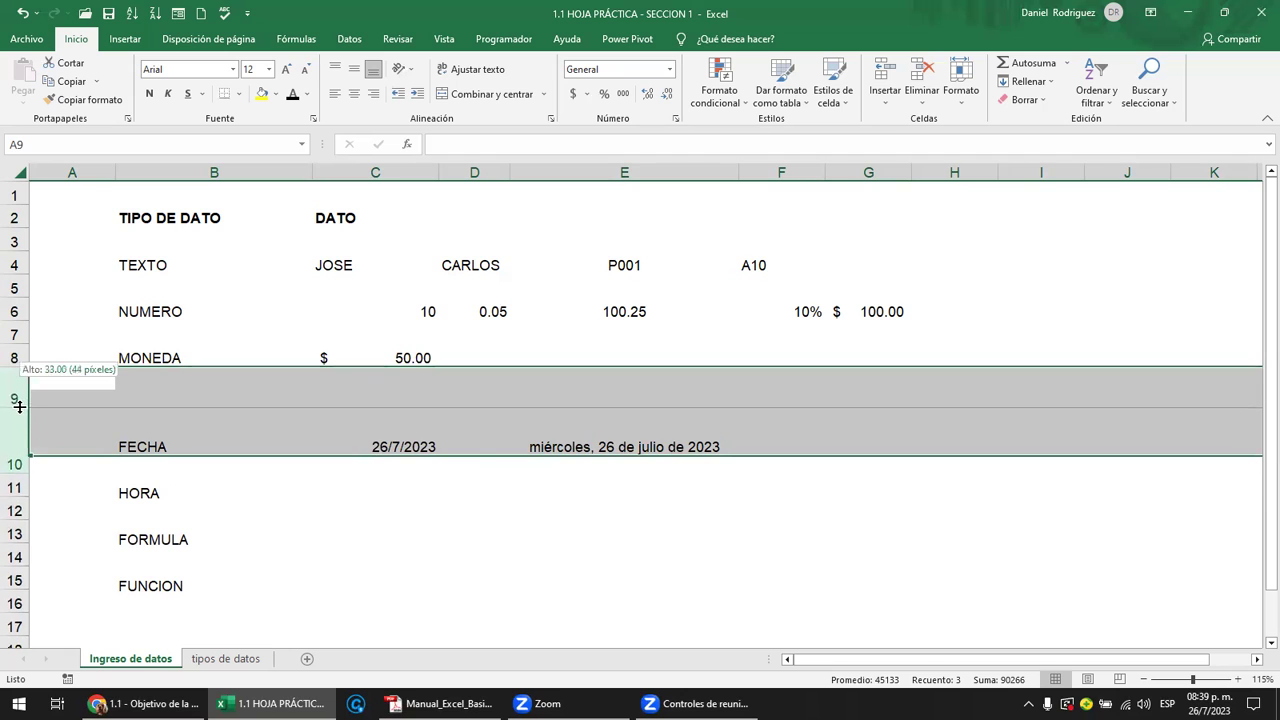
{"action": "left_click_drag", "start_coordinate": [18, 408], "coordinate": [17, 428]}
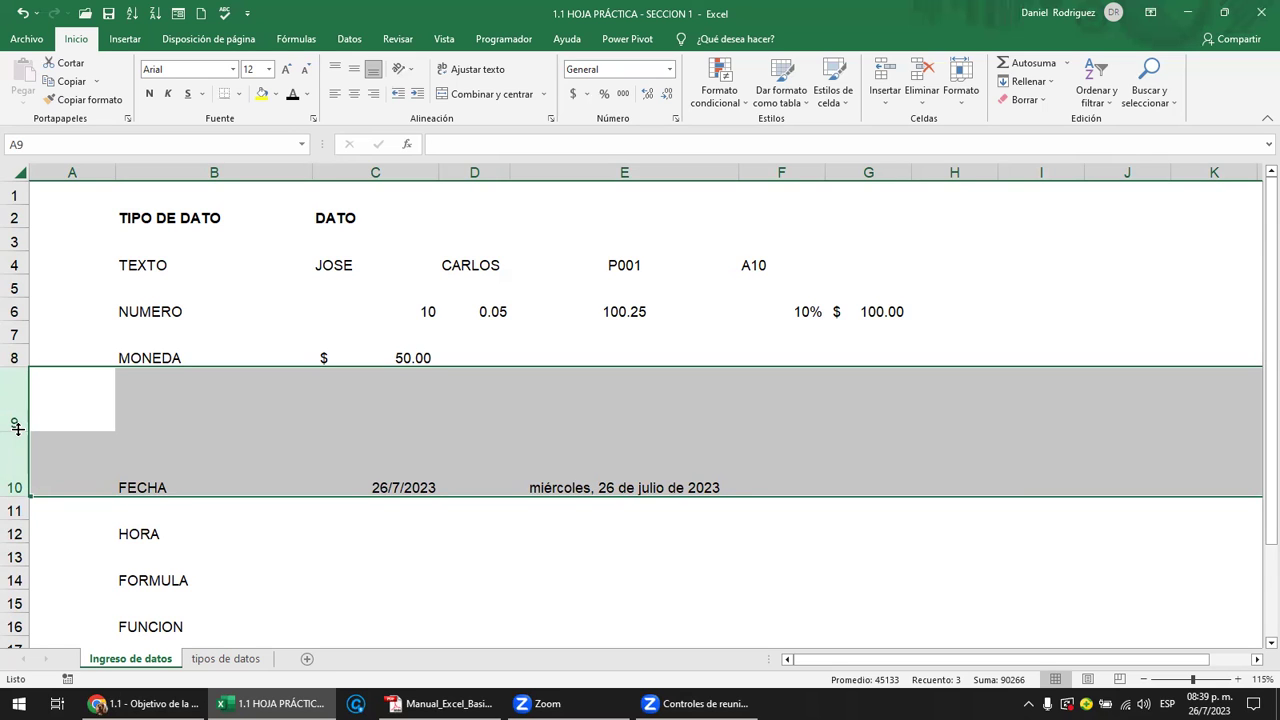
{"action": "left_click", "coordinate": [60, 241]}
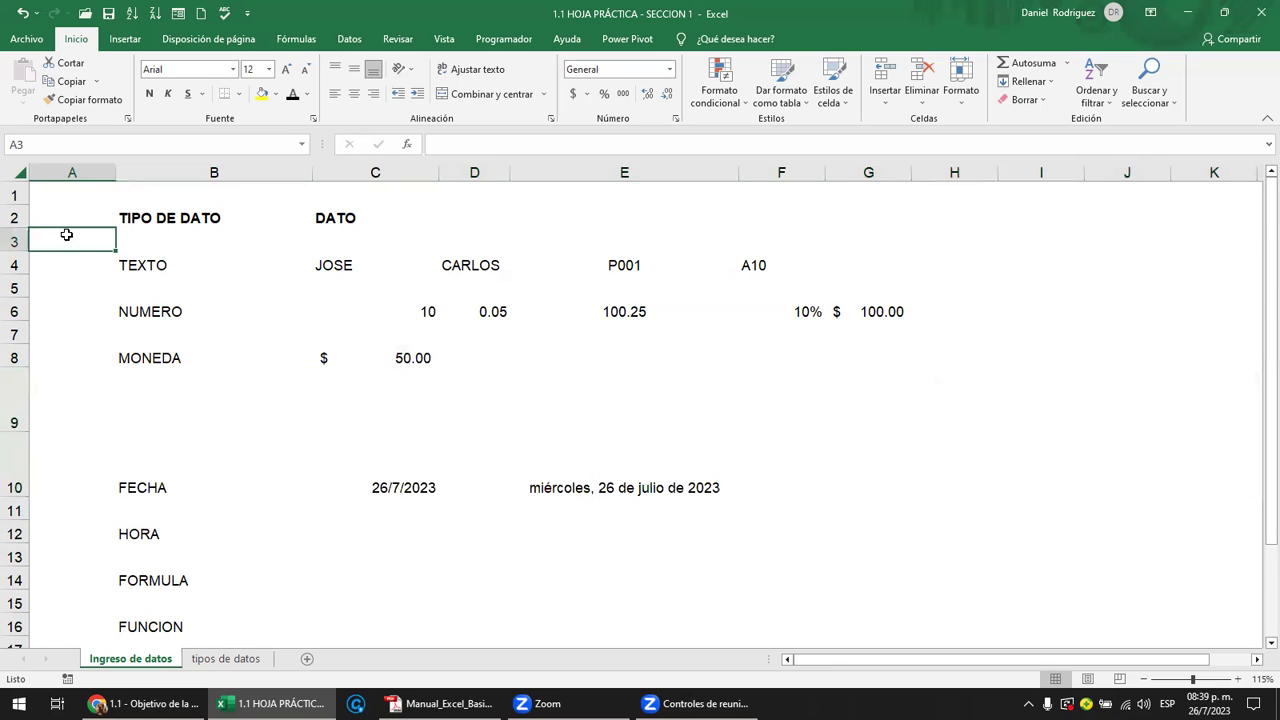
- Select the whole sheet, then autofit all columns to contents and all rows to standard height
{"action": "left_click", "coordinate": [18, 173]}
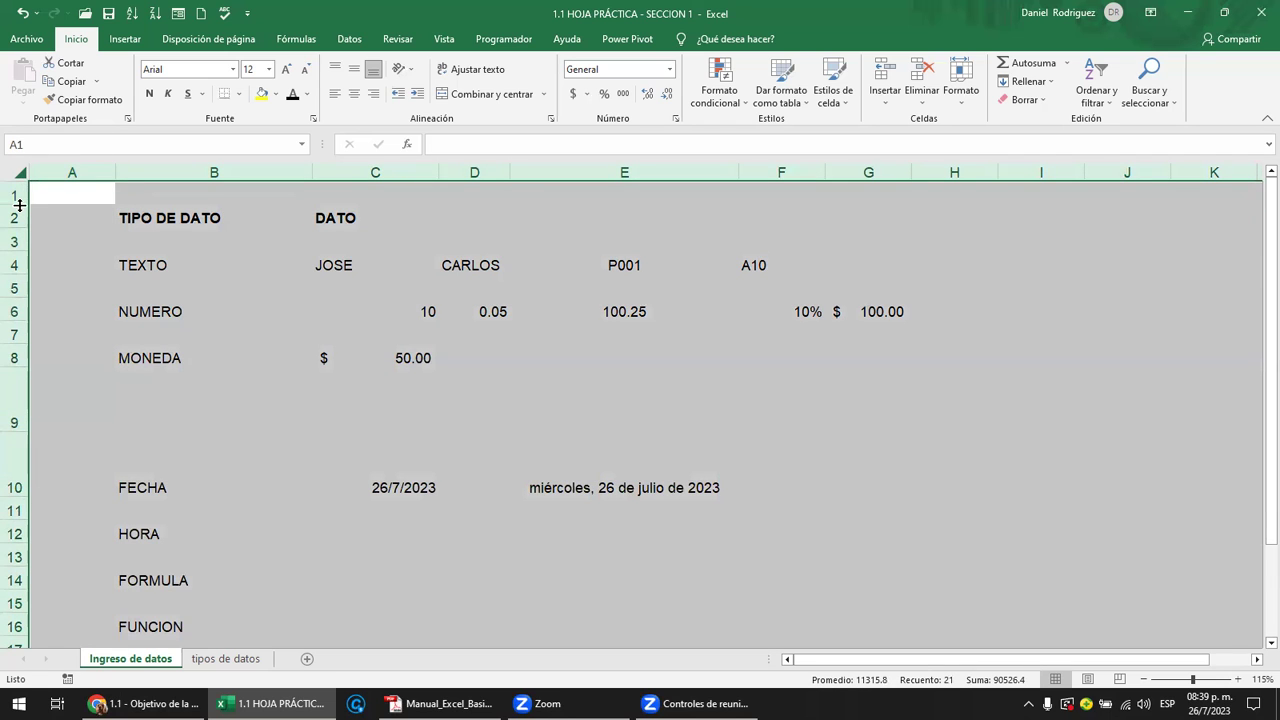
{"action": "left_click_drag", "start_coordinate": [18, 204], "coordinate": [18, 224]}
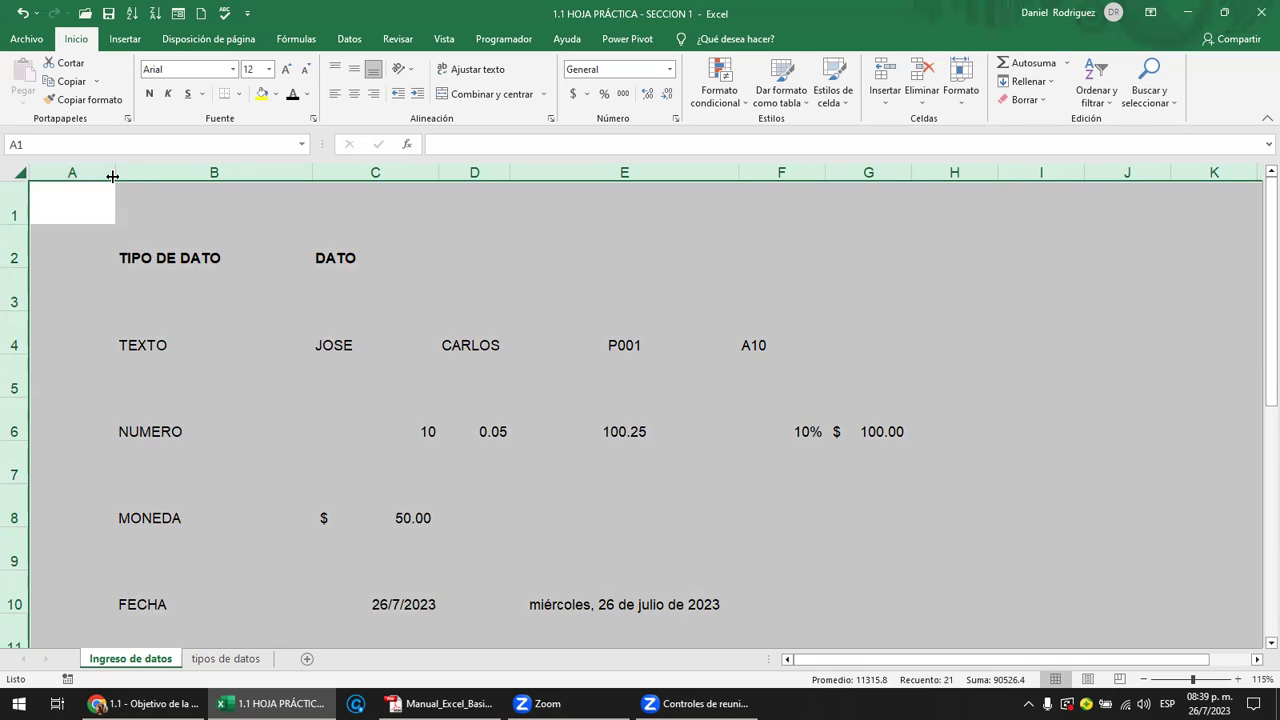
{"action": "left_click_drag", "start_coordinate": [115, 173], "coordinate": [142, 173]}
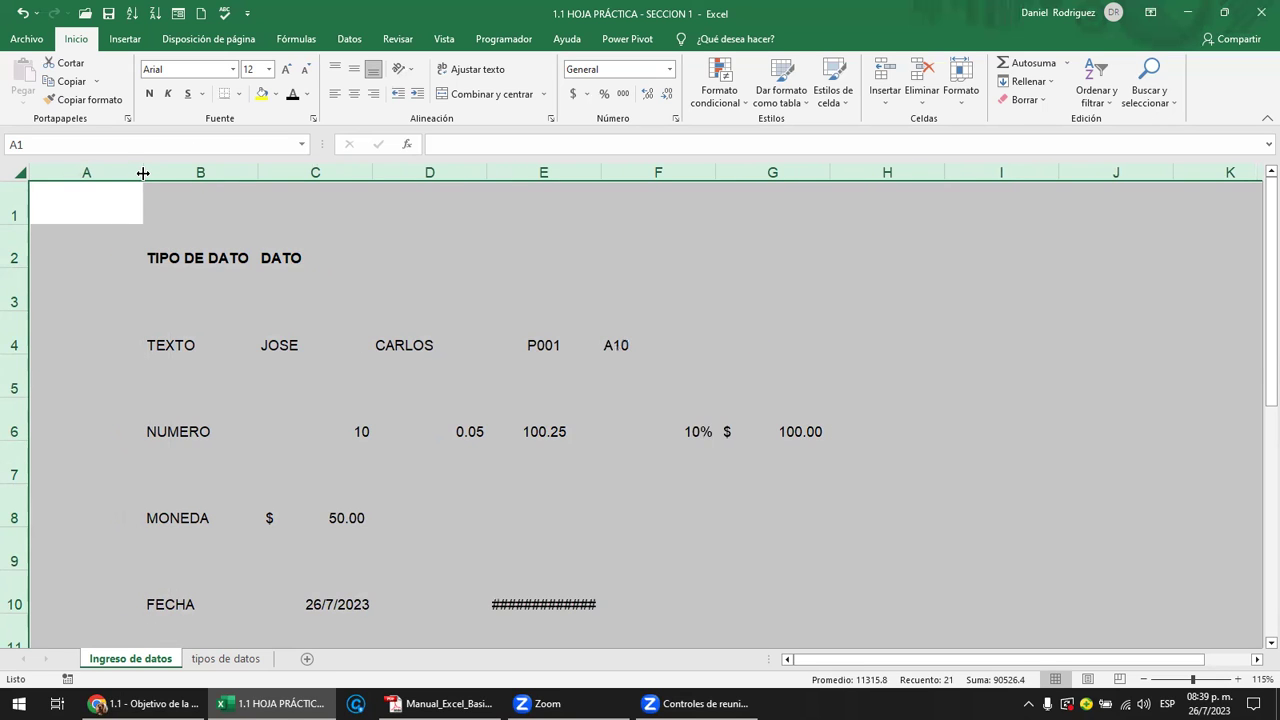
{"action": "double_click", "coordinate": [143, 173]}
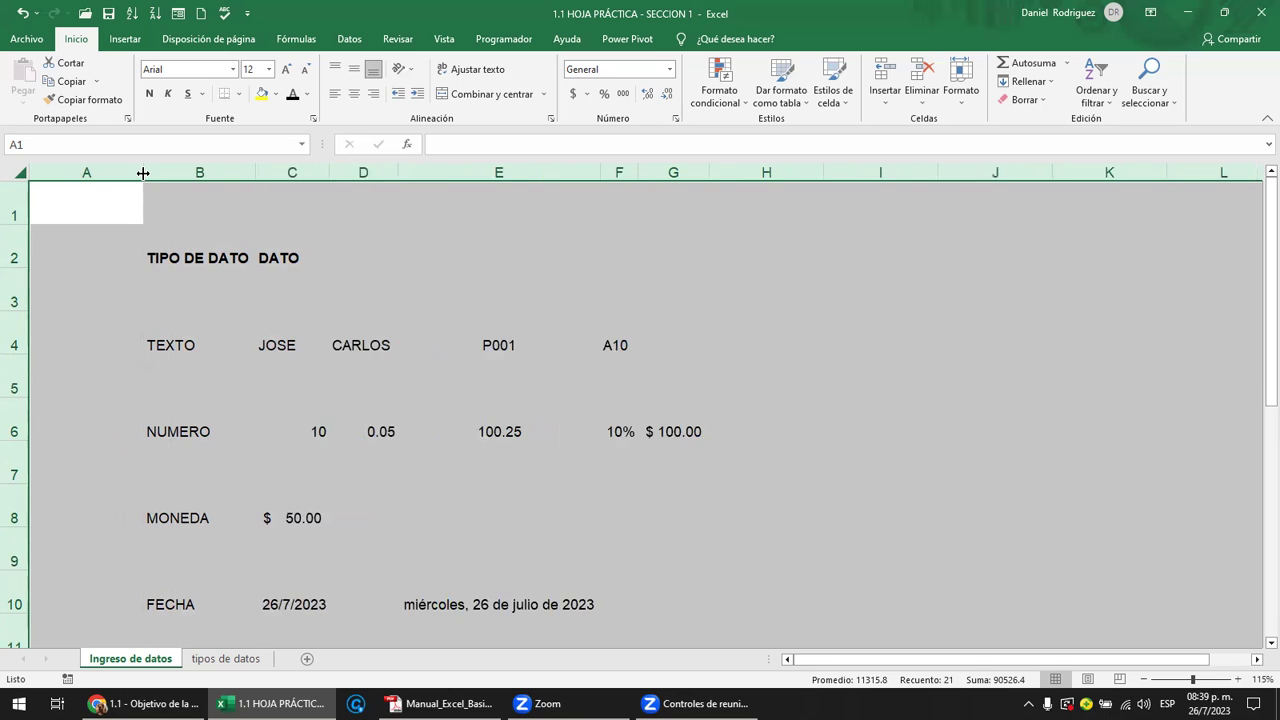
{"action": "double_click", "coordinate": [19, 224]}
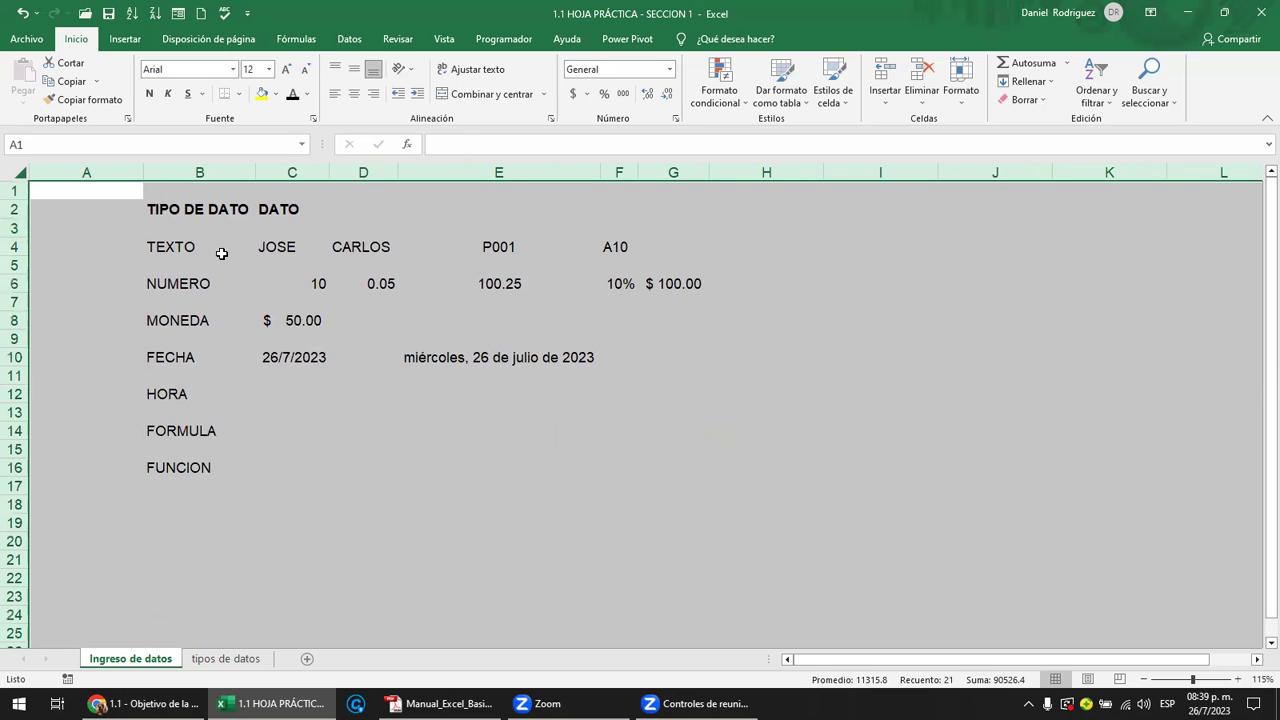
{"action": "left_click", "coordinate": [220, 251]}
{"action": "left_click", "coordinate": [489, 365]}
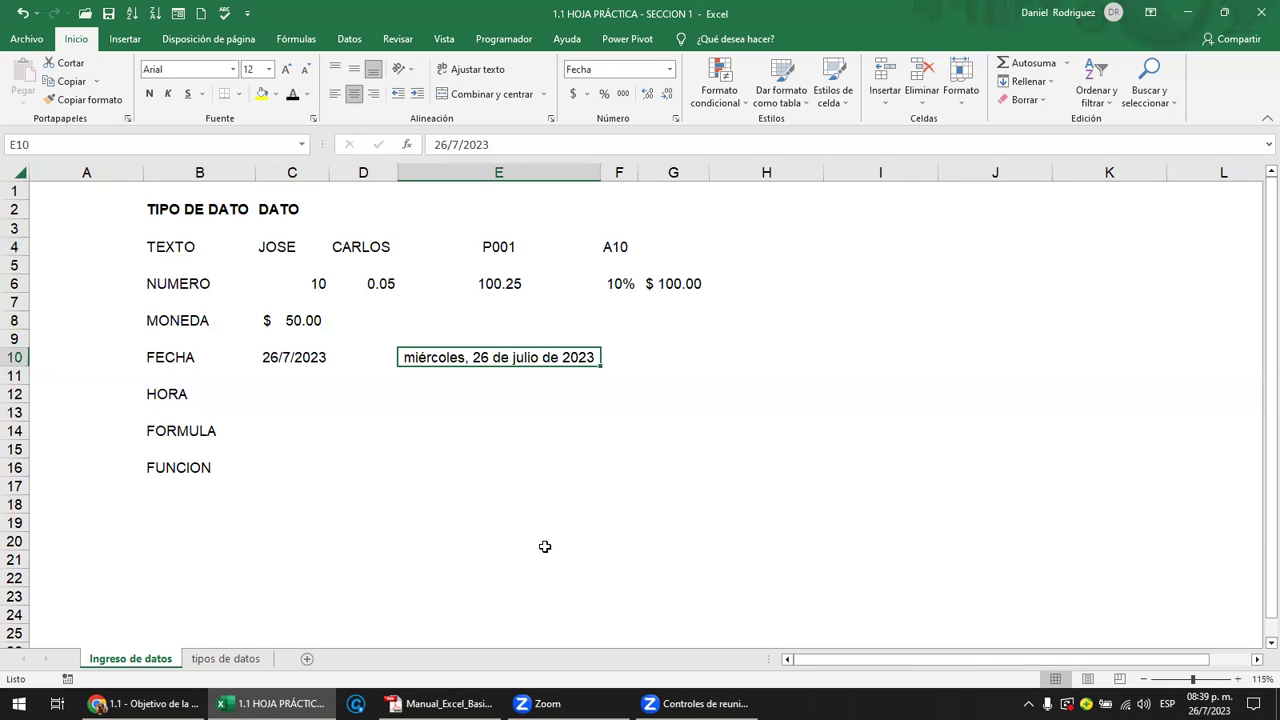
- Compare the C10 and E10 dates, then enter the time 09:15 in C12
{"action": "left_click", "coordinate": [307, 357]}
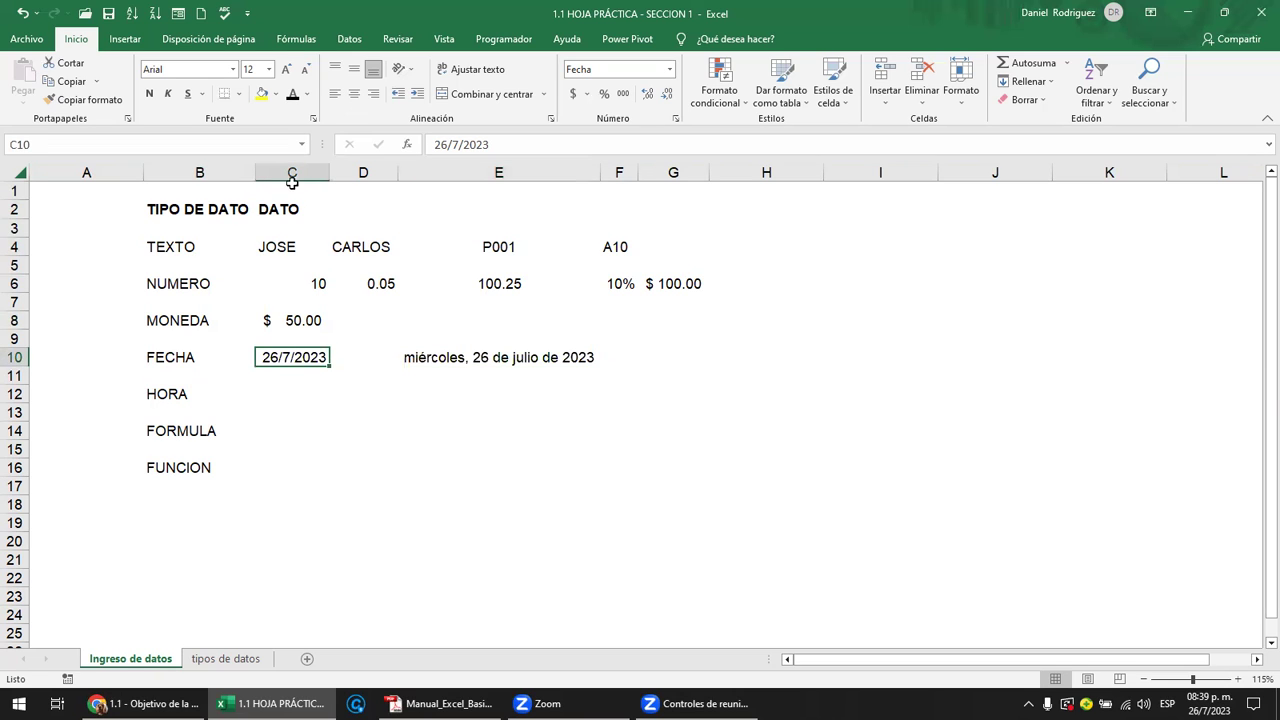
{"action": "left_click", "coordinate": [547, 358]}
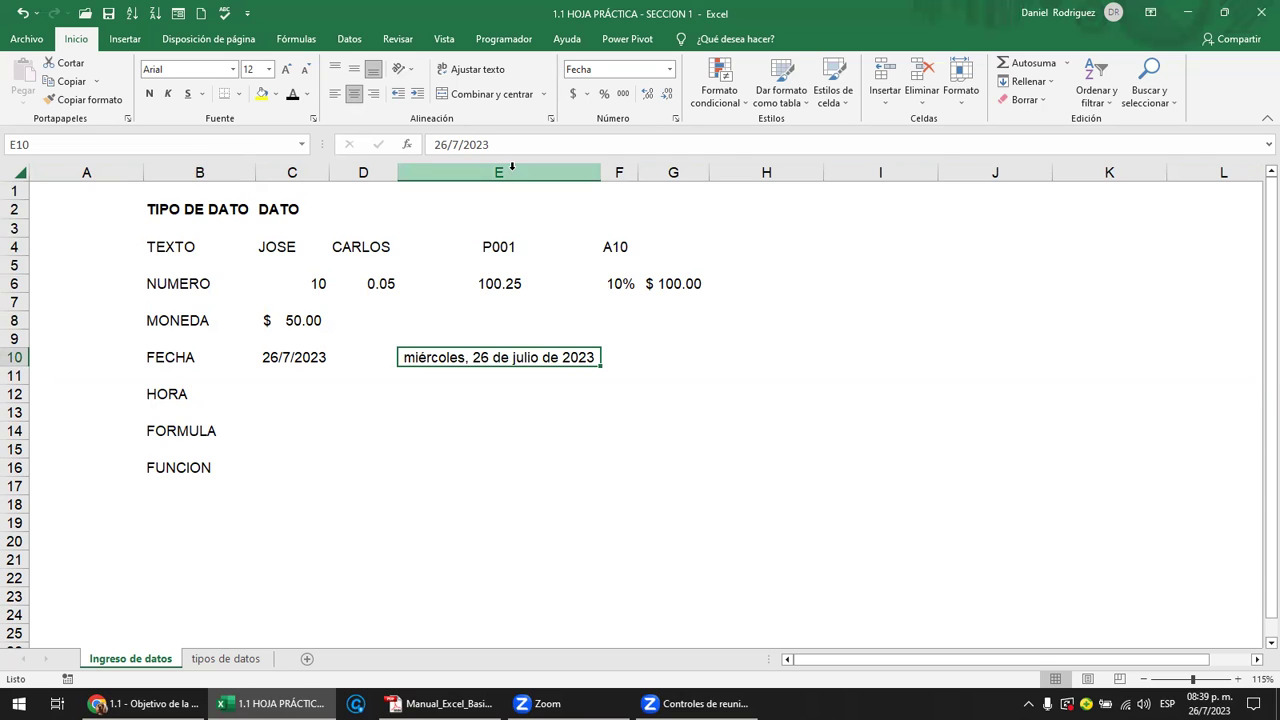
{"action": "left_click", "coordinate": [302, 394]}
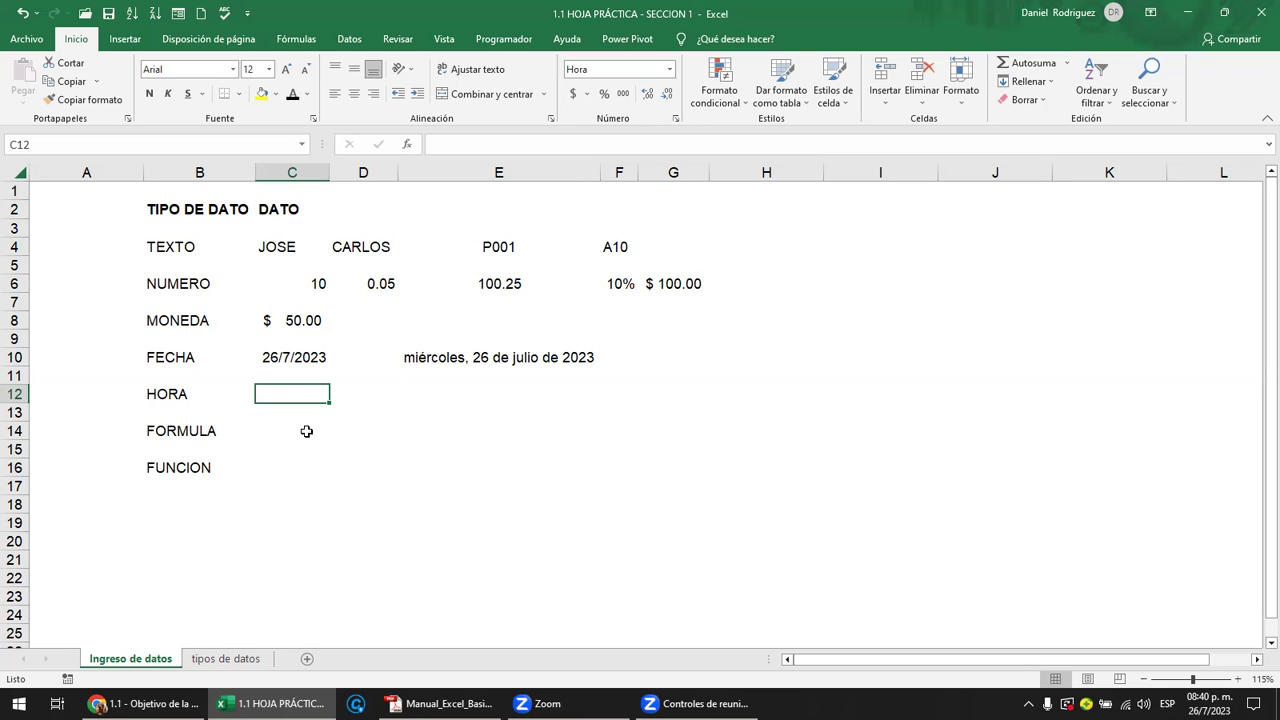
{"action": "type", "text": "09:15"}
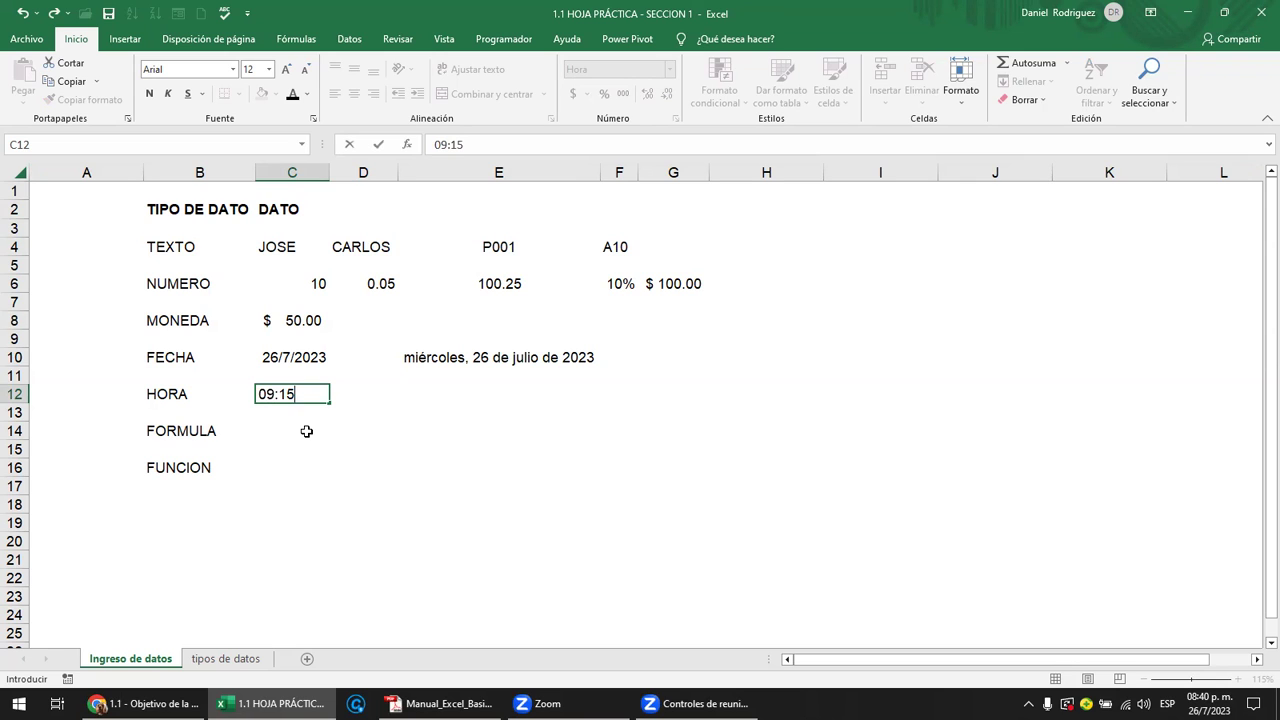
{"action": "key", "text": "Return"}
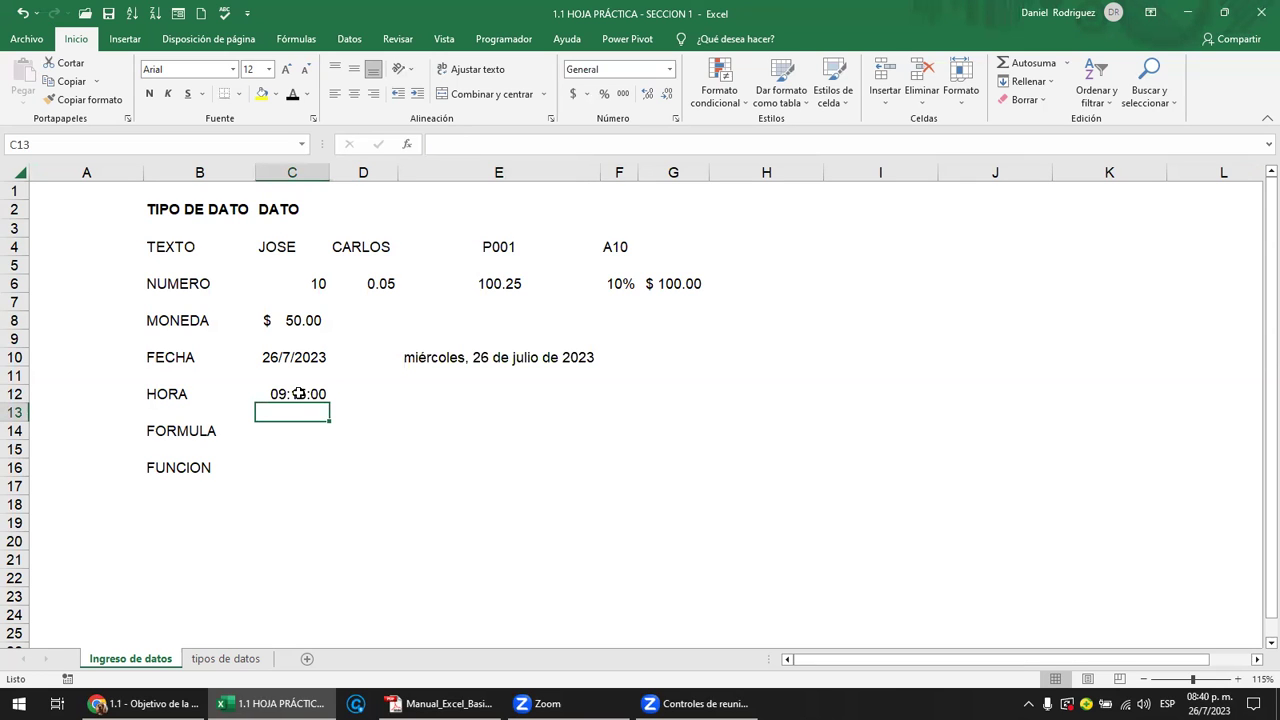
{"action": "left_click", "coordinate": [289, 393]}
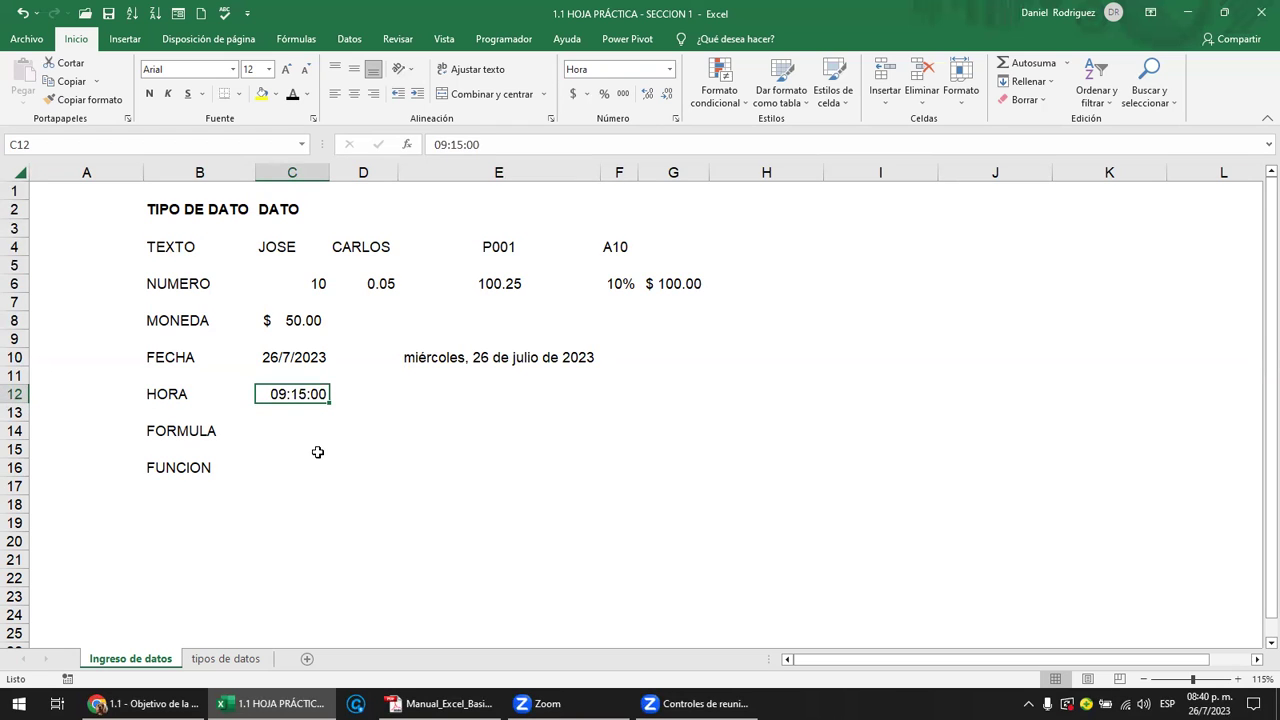
{"action": "key", "text": "Right"}
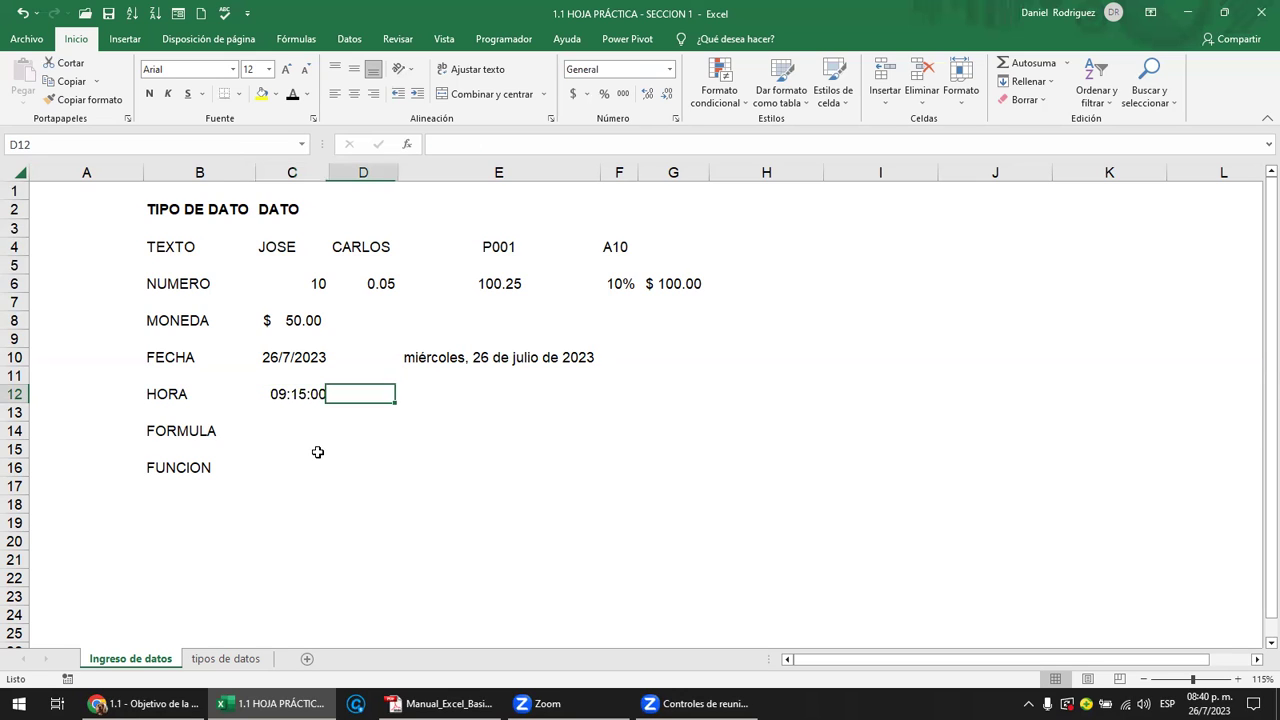
{"action": "key", "text": "Left"}
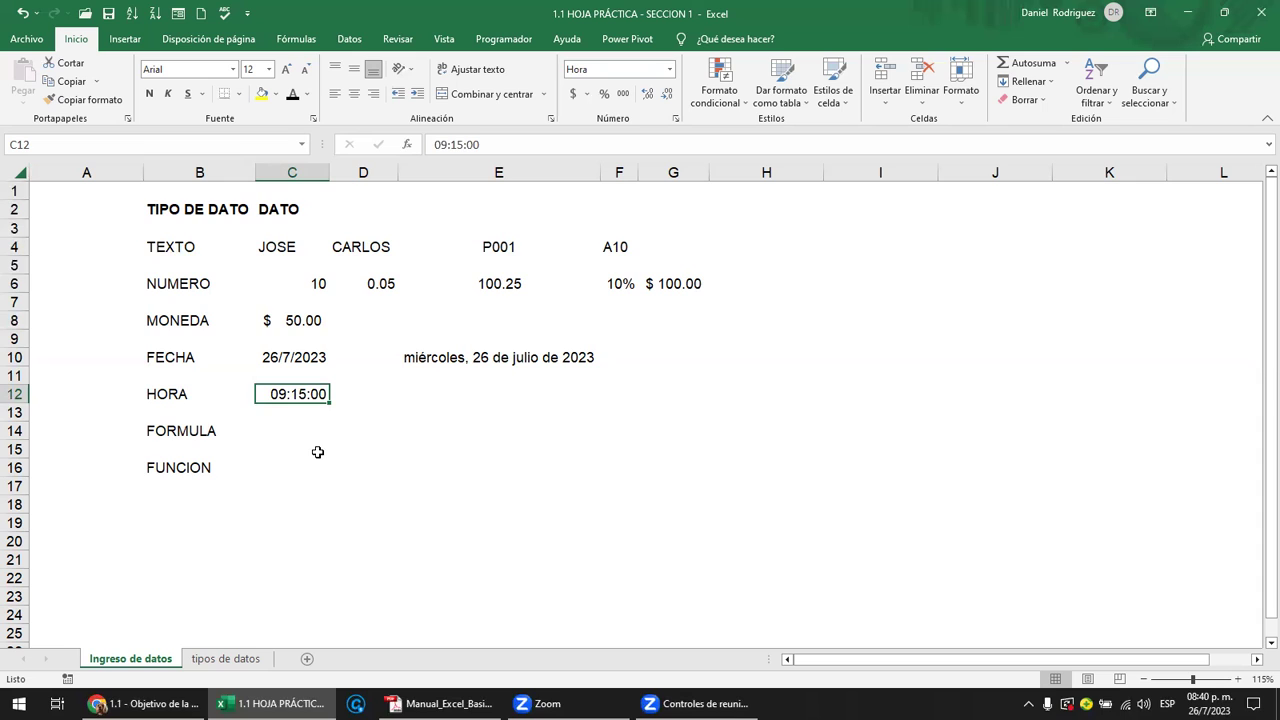
- Enter 21:00 in E12 and check its stored value 21:00:00
{"action": "key", "text": "Right"}
{"action": "key", "text": "Right"}
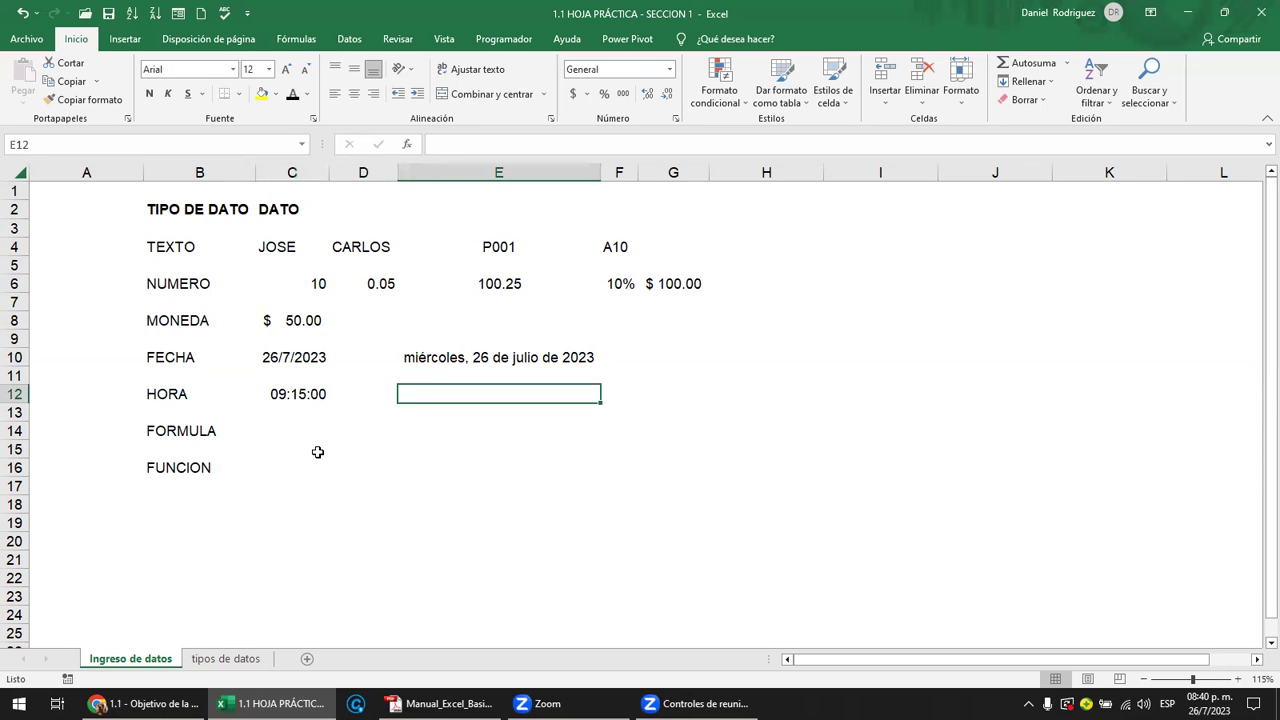
{"action": "type", "text": "21"}
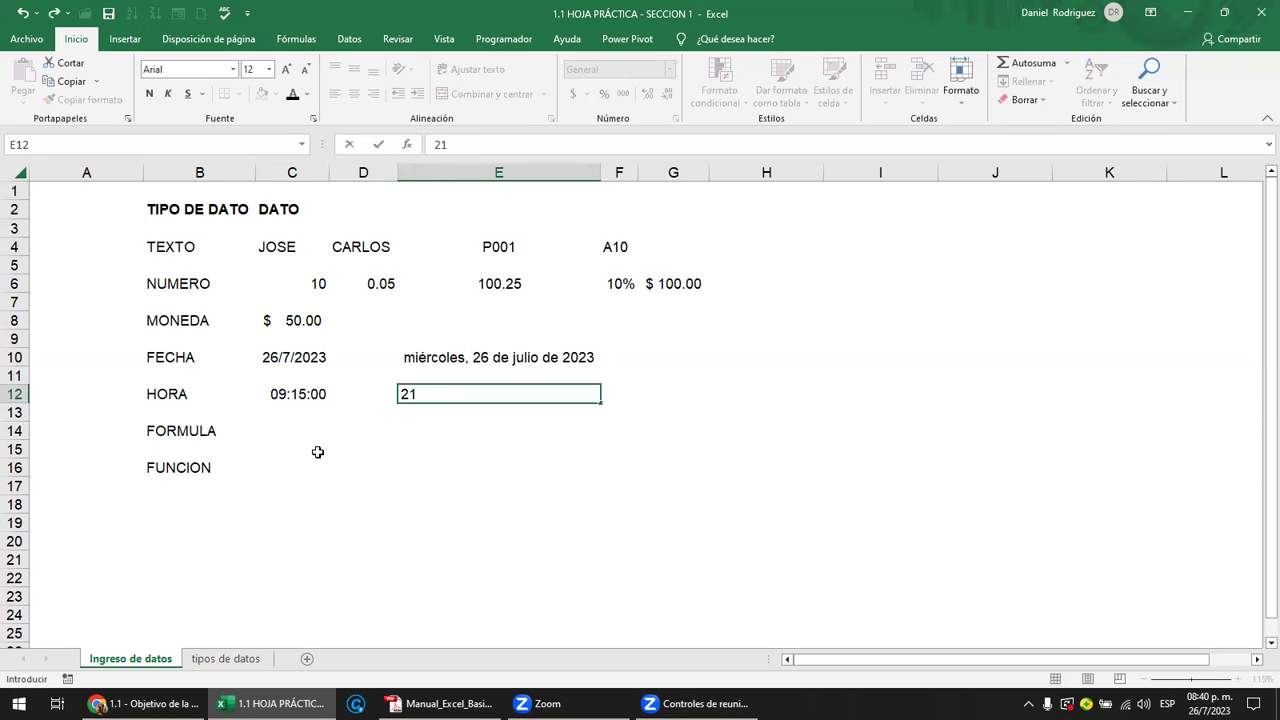
{"action": "type", "text": ":00"}
{"action": "key", "text": "Return"}
{"action": "key", "text": "Up"}
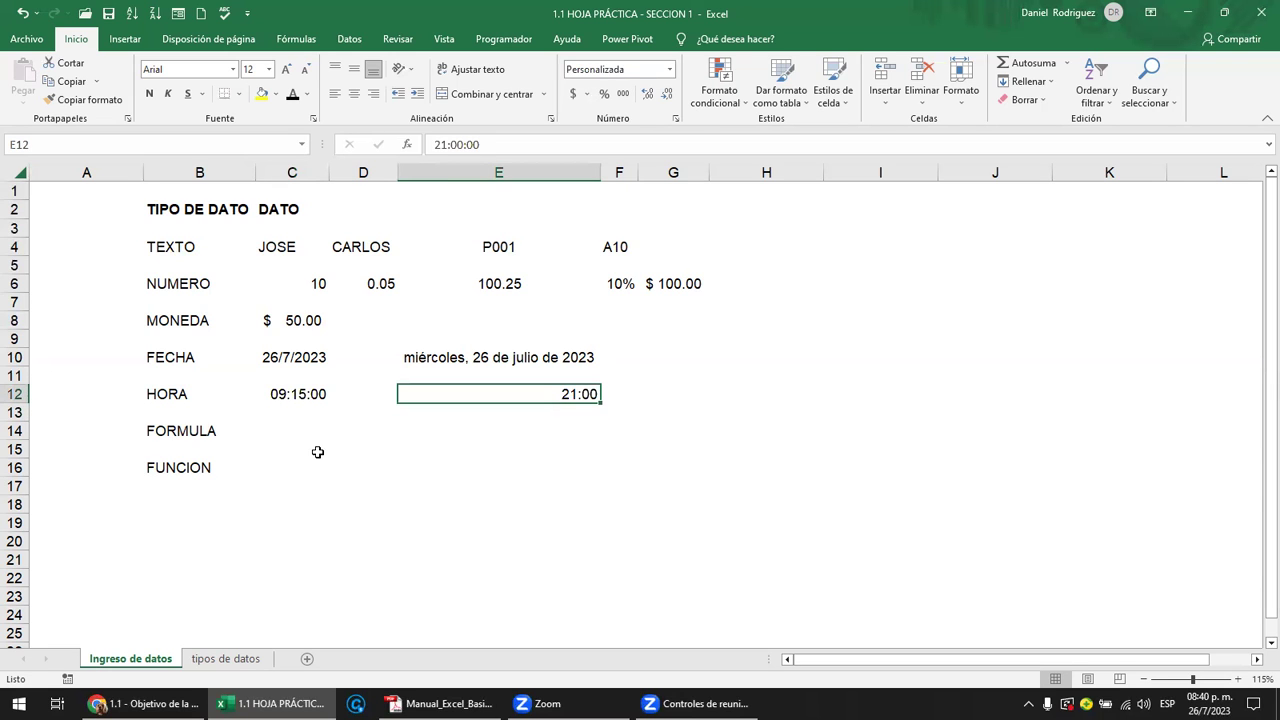
{"action": "key", "text": "F2"}
{"action": "key", "text": "Escape"}
{"action": "key", "text": "F2"}
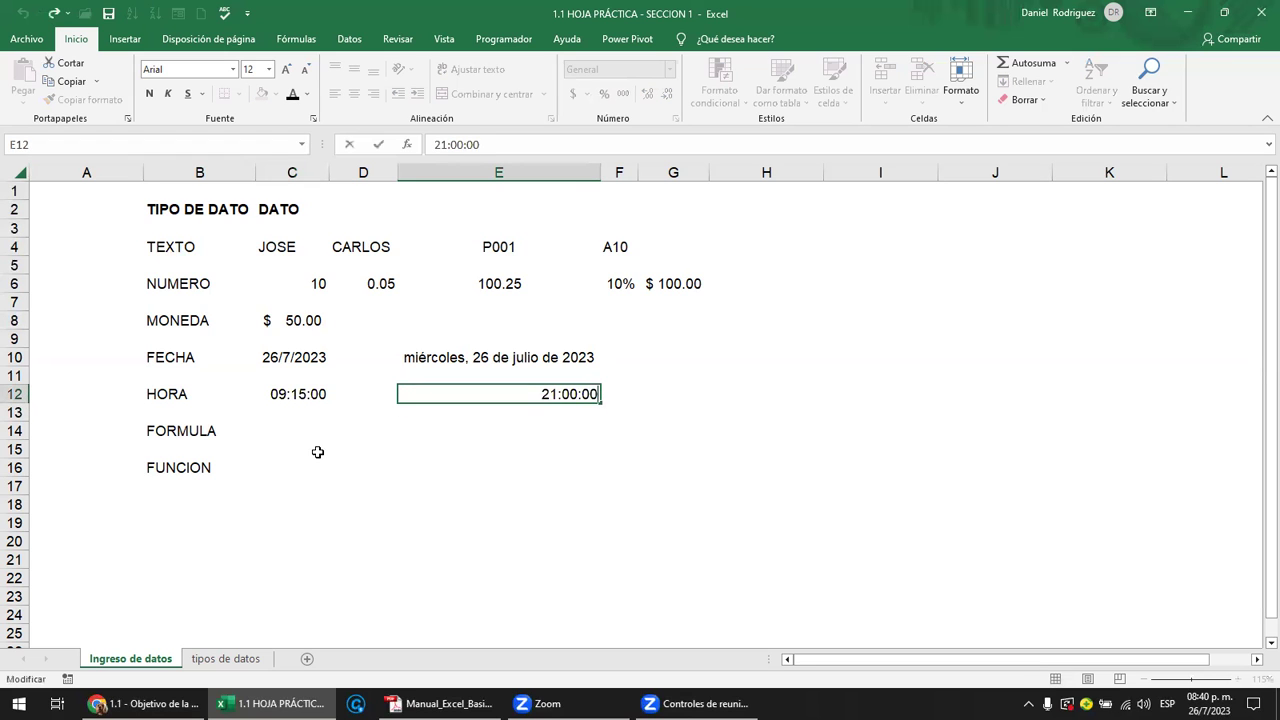
{"action": "key", "text": "Return"}
{"action": "left_click", "coordinate": [282, 397]}
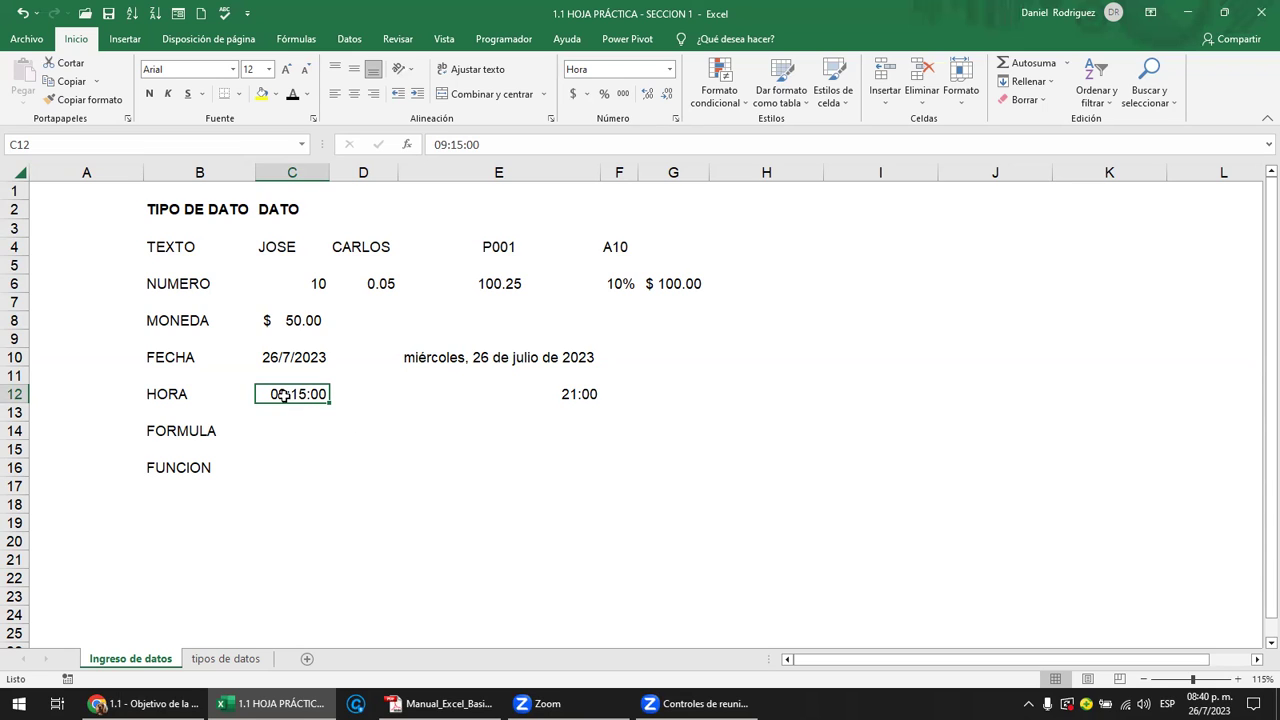
- Enter the formula =100+25 in C14 so it shows 125
{"action": "left_click", "coordinate": [187, 431]}
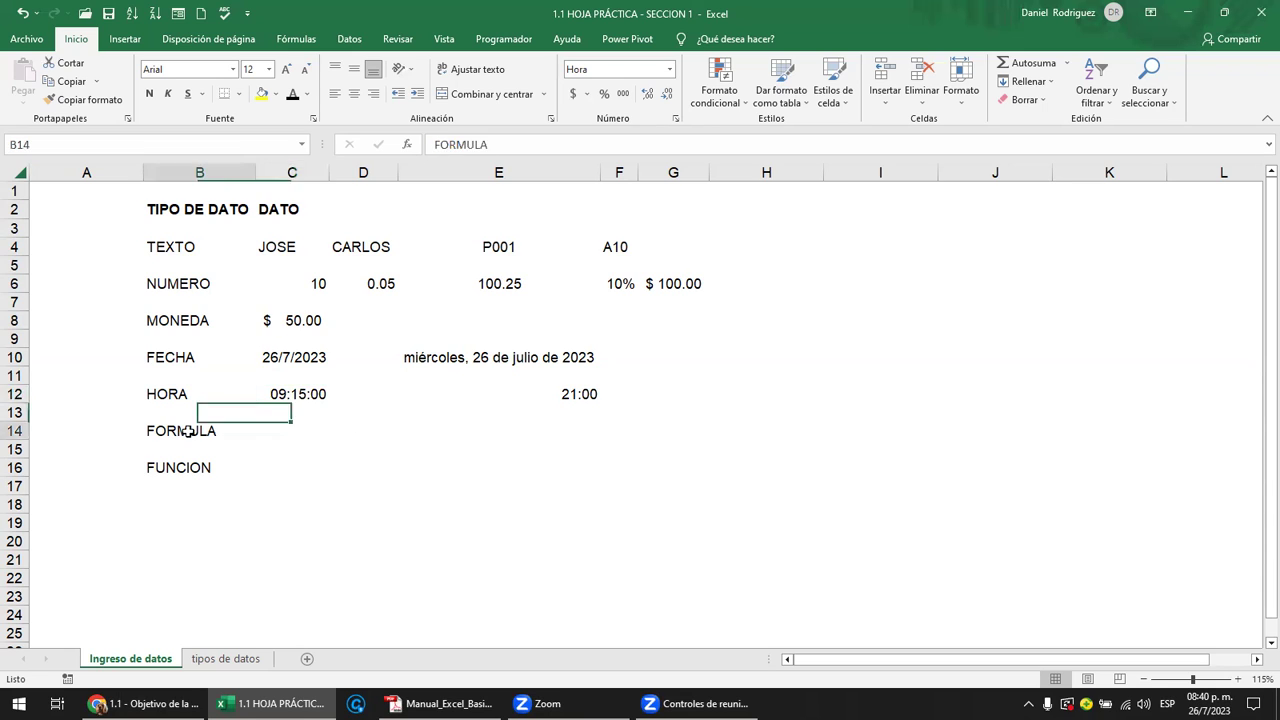
{"action": "left_click", "coordinate": [284, 432]}
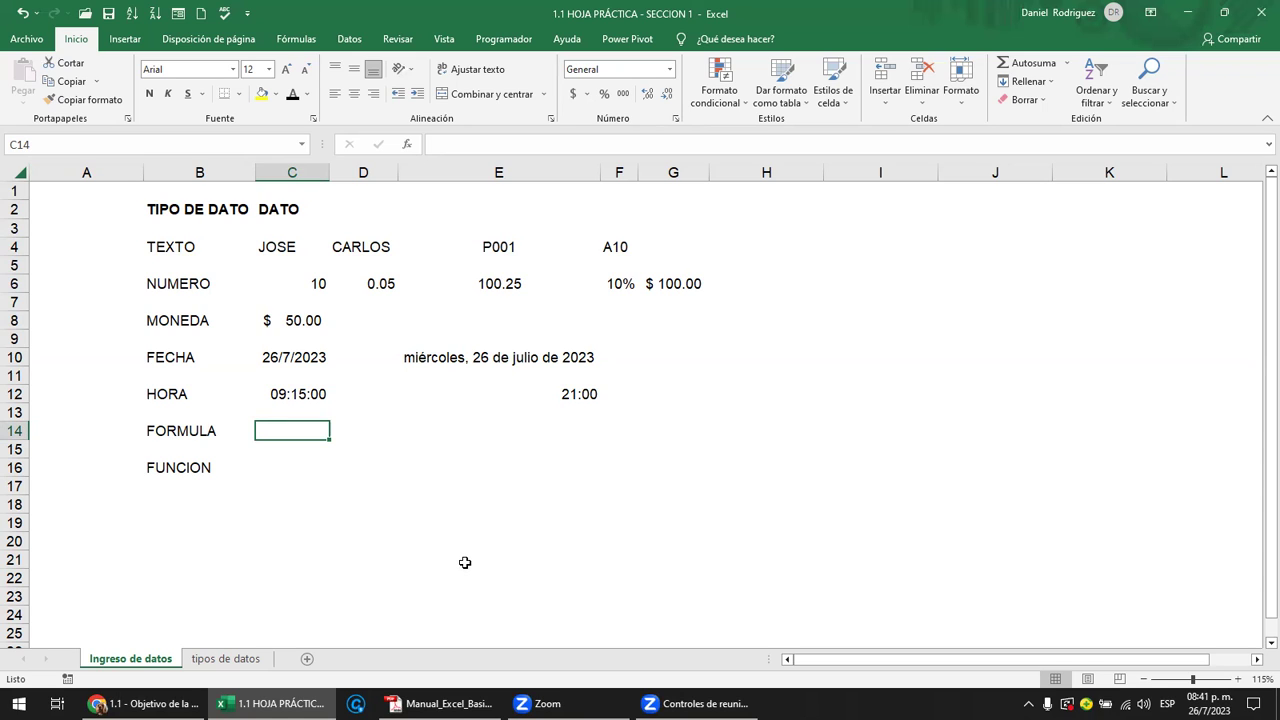
{"action": "type", "text": "="}
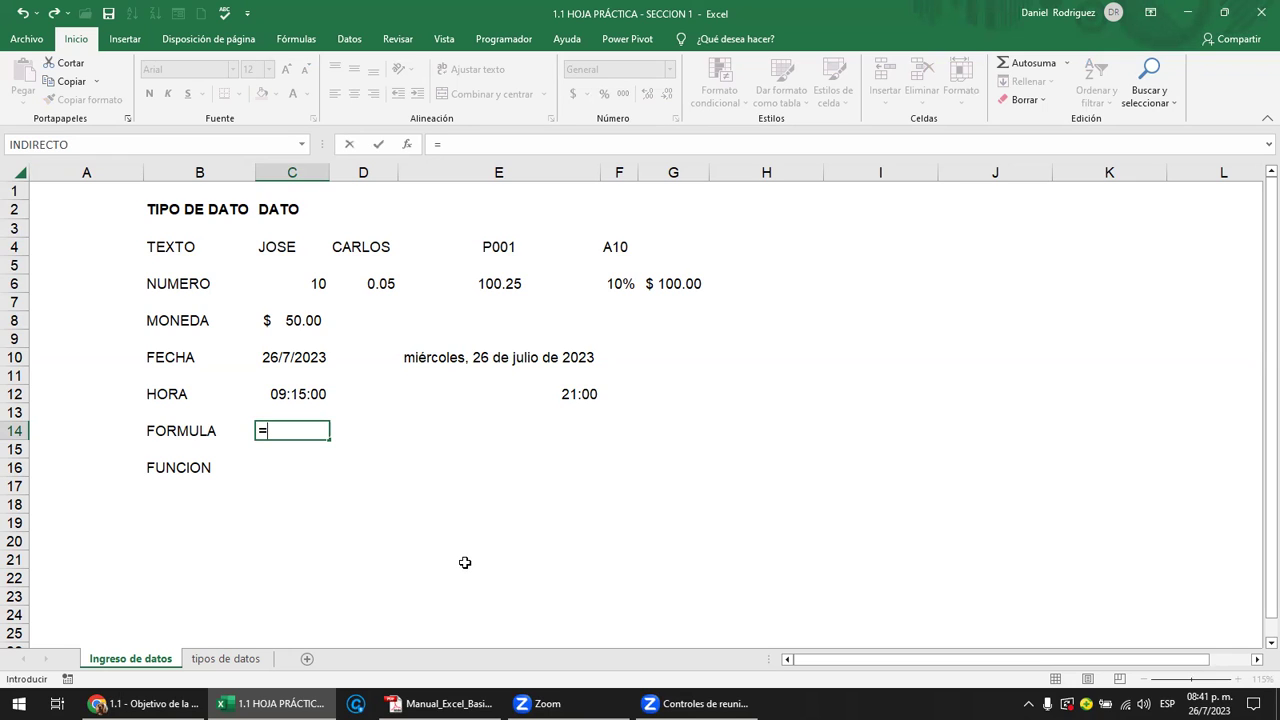
{"action": "type", "text": "100"}
{"action": "type", "text": "+25"}
{"action": "key", "text": "Return"}
- Enter 100+25 in E14, then edit it to =100+25 so it shows 125
{"action": "key", "text": "Up"}
{"action": "key", "text": "Right"}
{"action": "key", "text": "Right"}
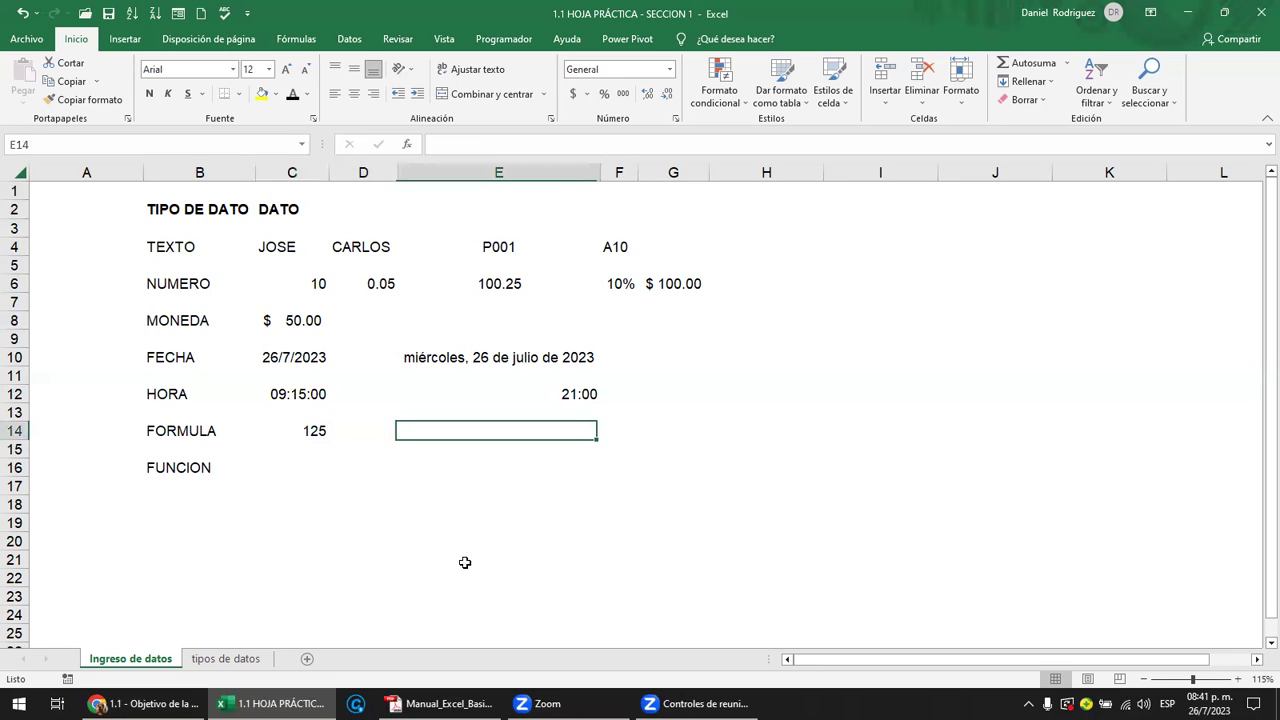
{"action": "type", "text": "100+25"}
{"action": "key", "text": "Return"}
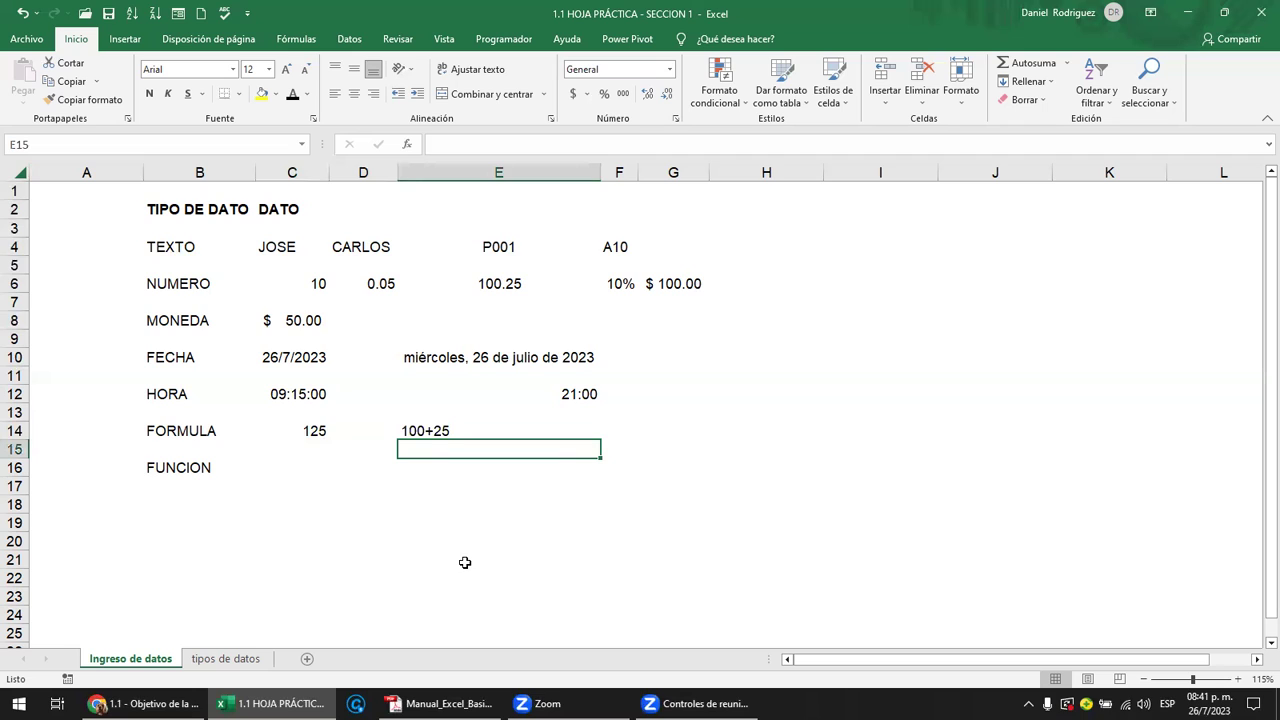
{"action": "key", "text": "Up"}
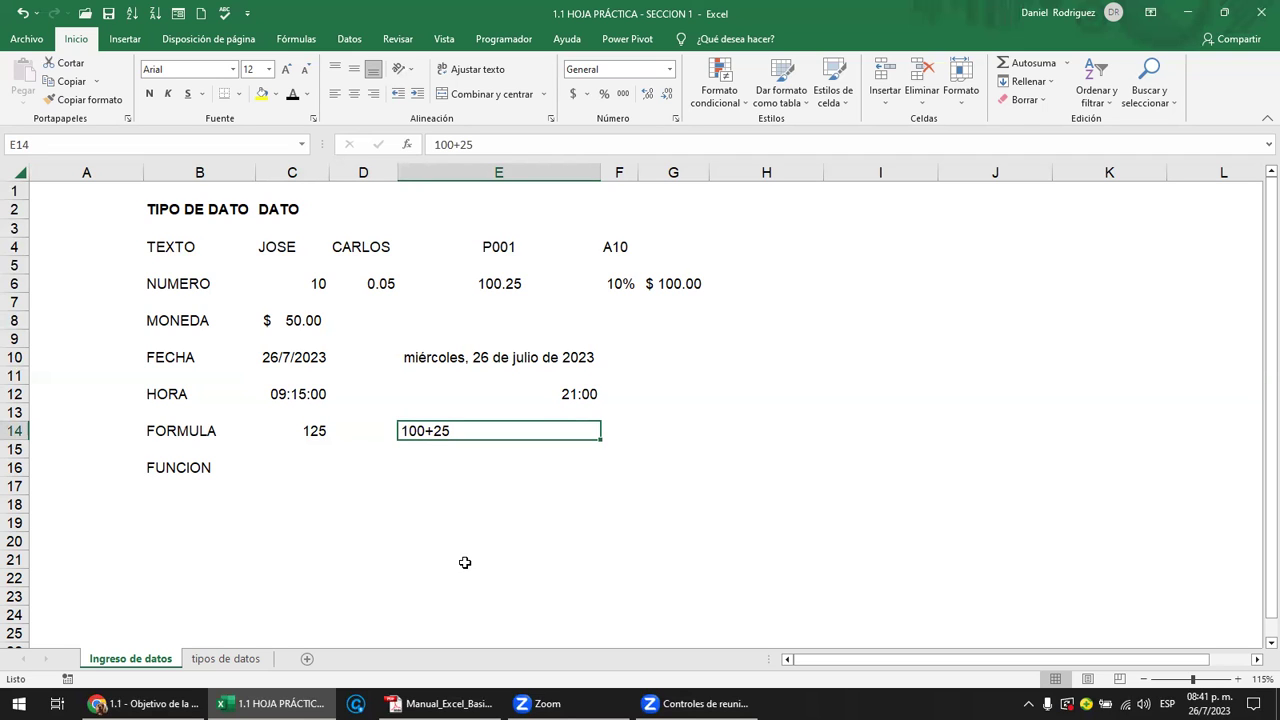
{"action": "key", "text": "F2"}
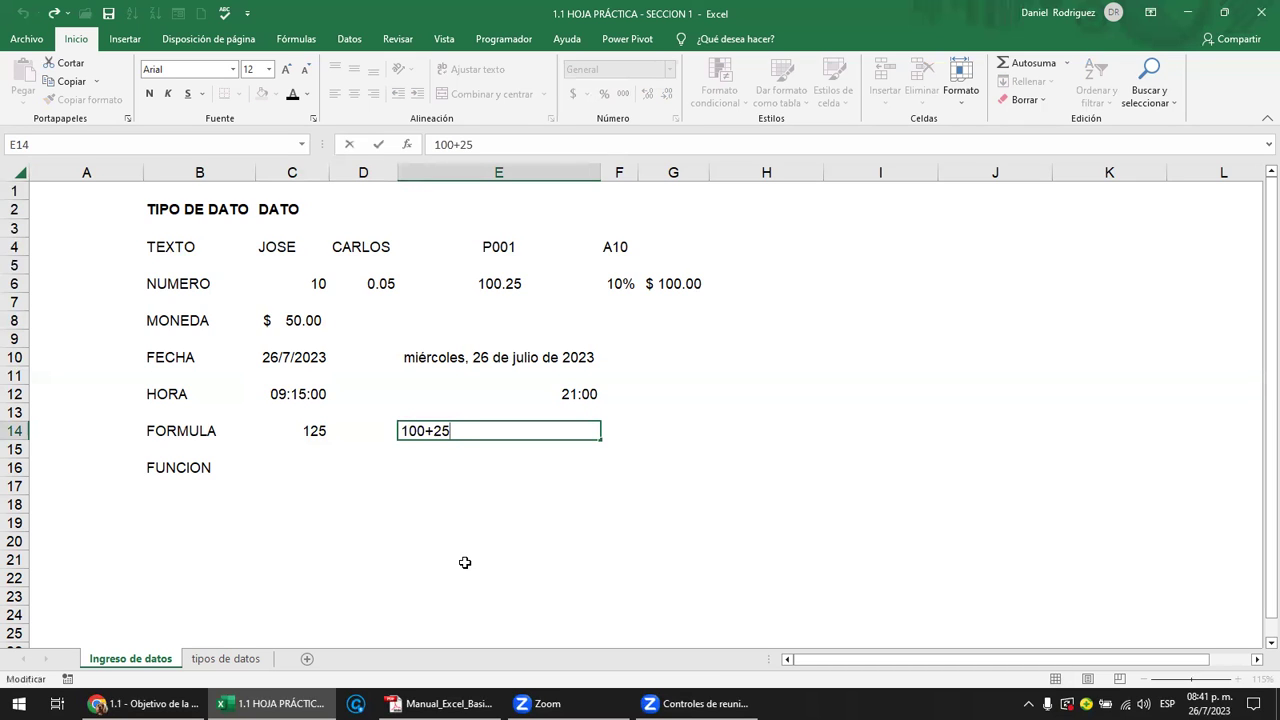
{"action": "key", "text": "Left"}
{"action": "key", "text": "Left"}
{"action": "key", "text": "Left"}
{"action": "key", "text": "Left"}
{"action": "type", "text": "="}
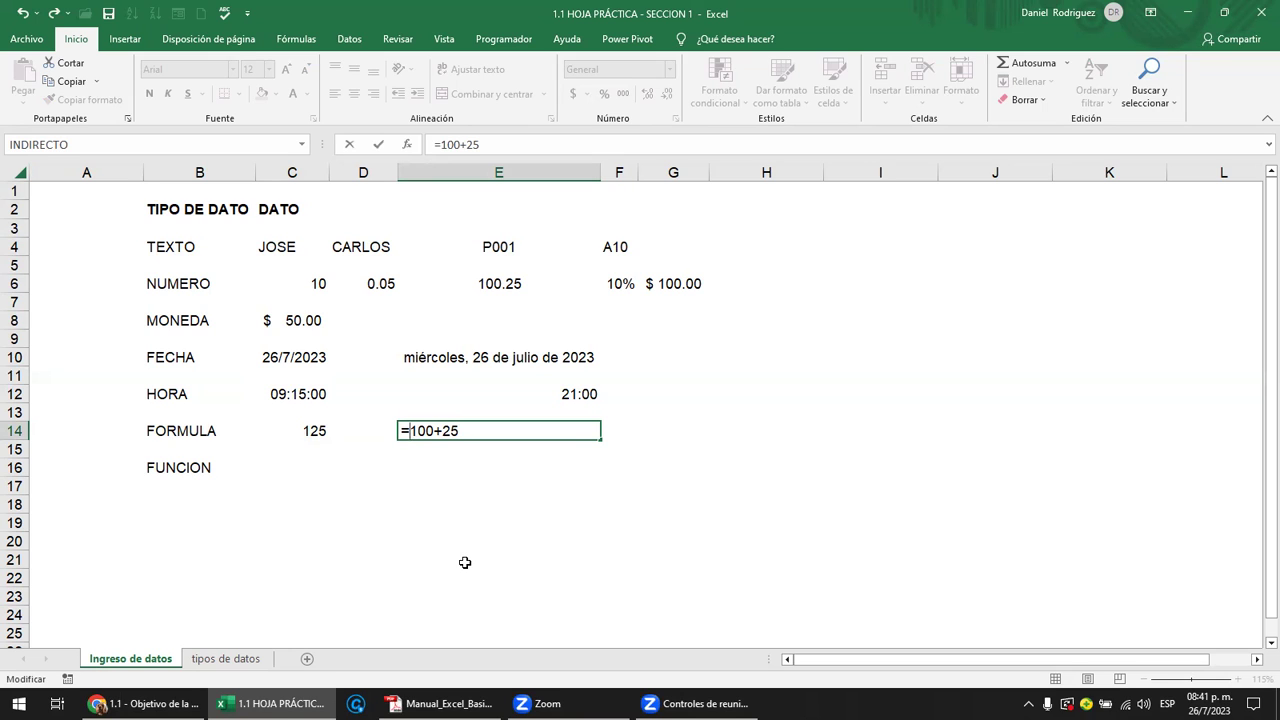
{"action": "key", "text": "Return"}
{"action": "key", "text": "Left"}
{"action": "key", "text": "Down"}
{"action": "key", "text": "Left"}
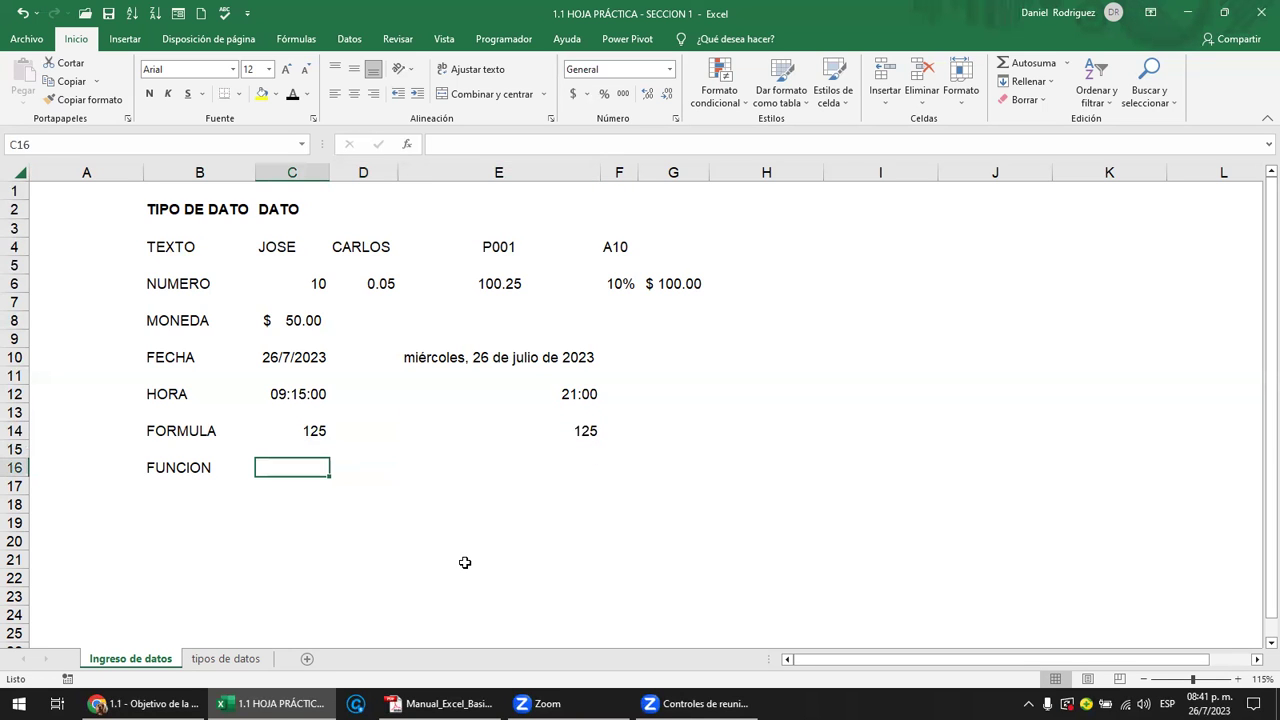
{"action": "type", "text": "="}
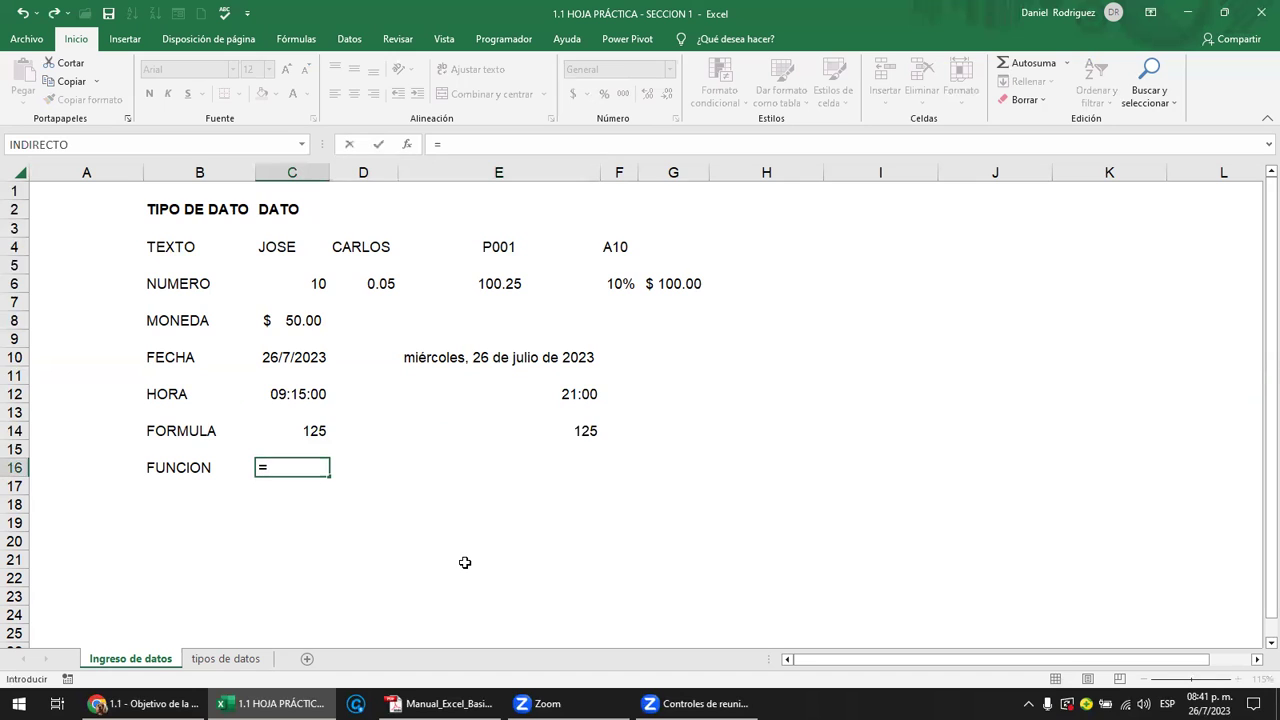
{"action": "type", "text": "SUMAR"}
{"action": "key", "text": "BackSpace"}
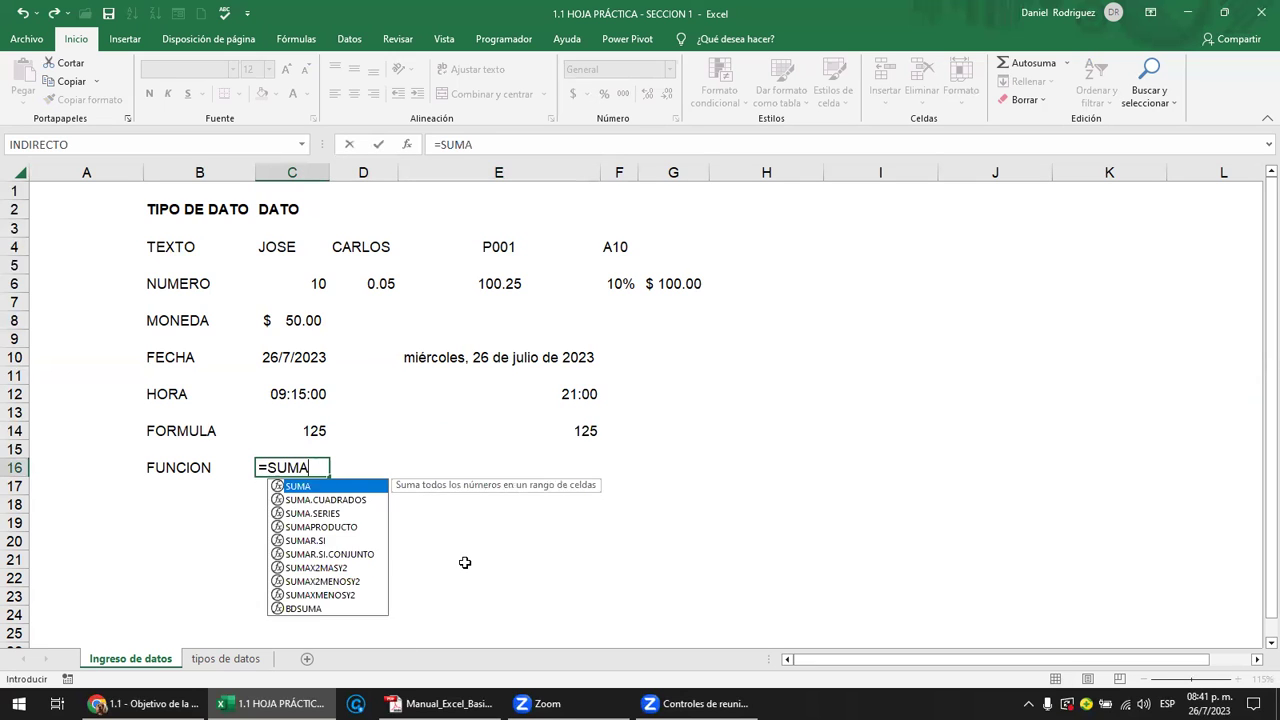
{"action": "type", "text": "(100"}
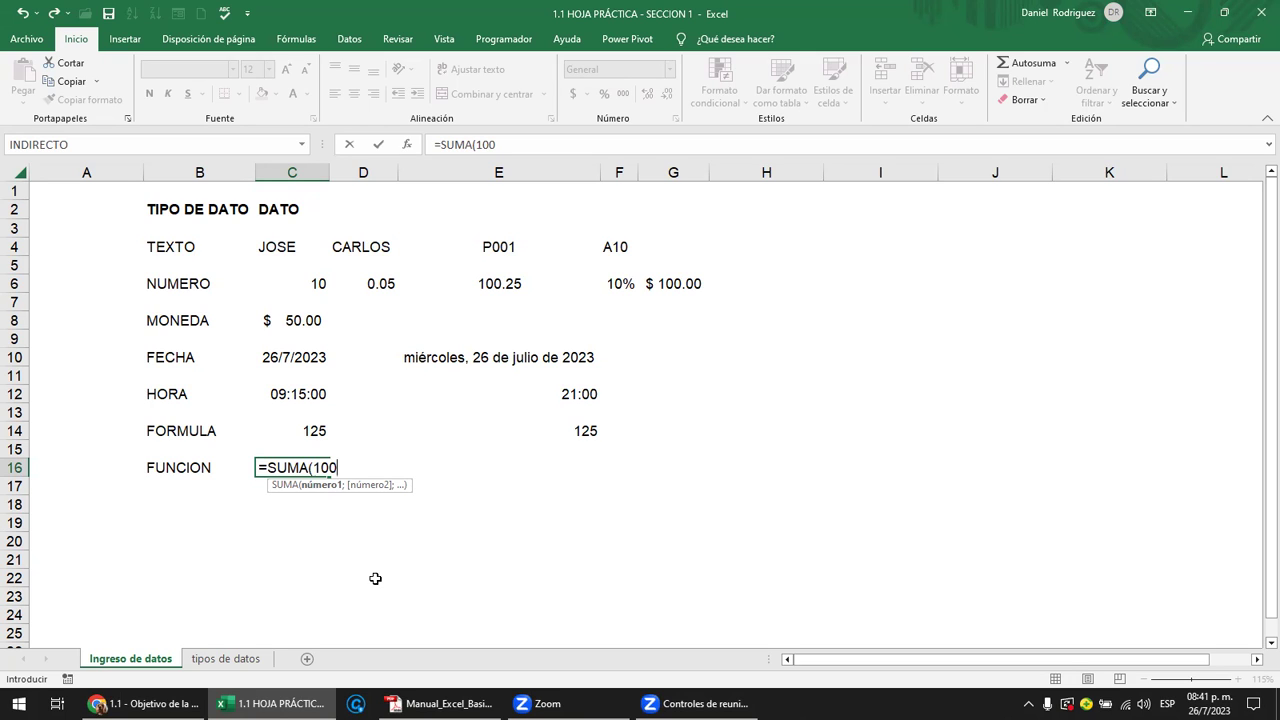
{"action": "key", "text": "Escape"}
{"action": "left_click", "coordinate": [307, 433]}
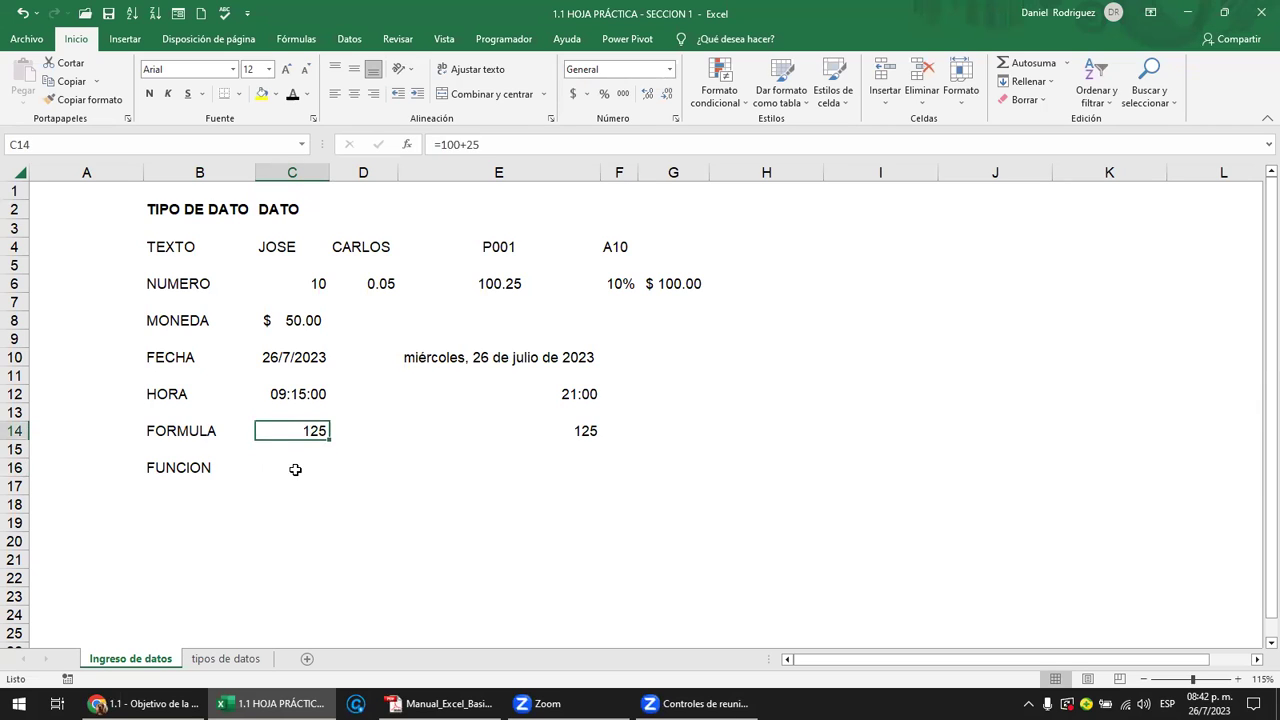
{"action": "left_click", "coordinate": [294, 467]}
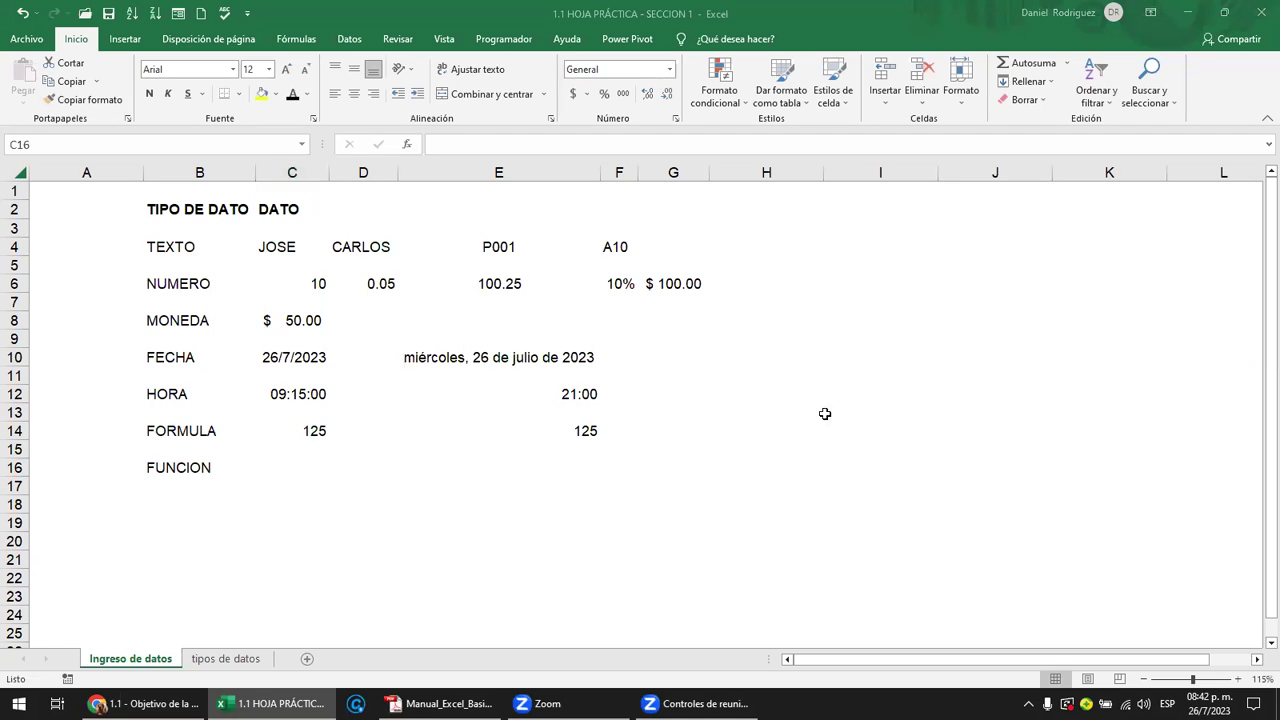
{"action": "left_click", "coordinate": [308, 465]}
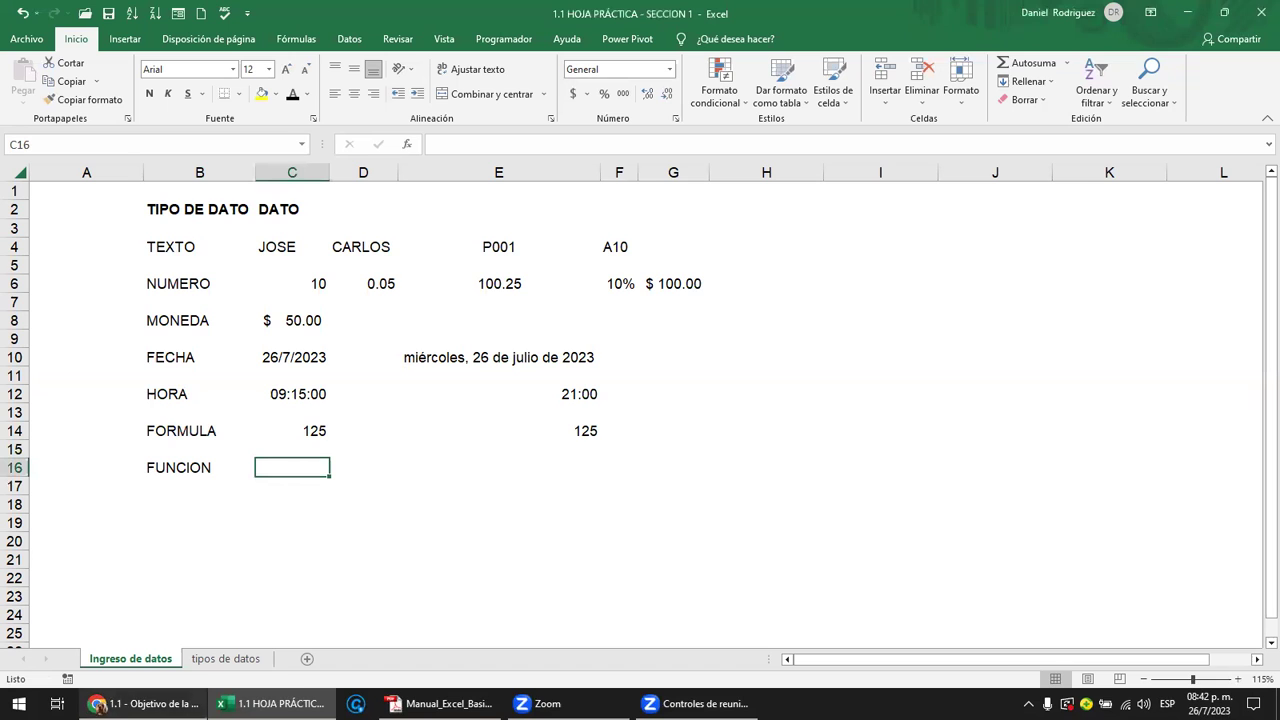
{"action": "left_click", "coordinate": [143, 703]}
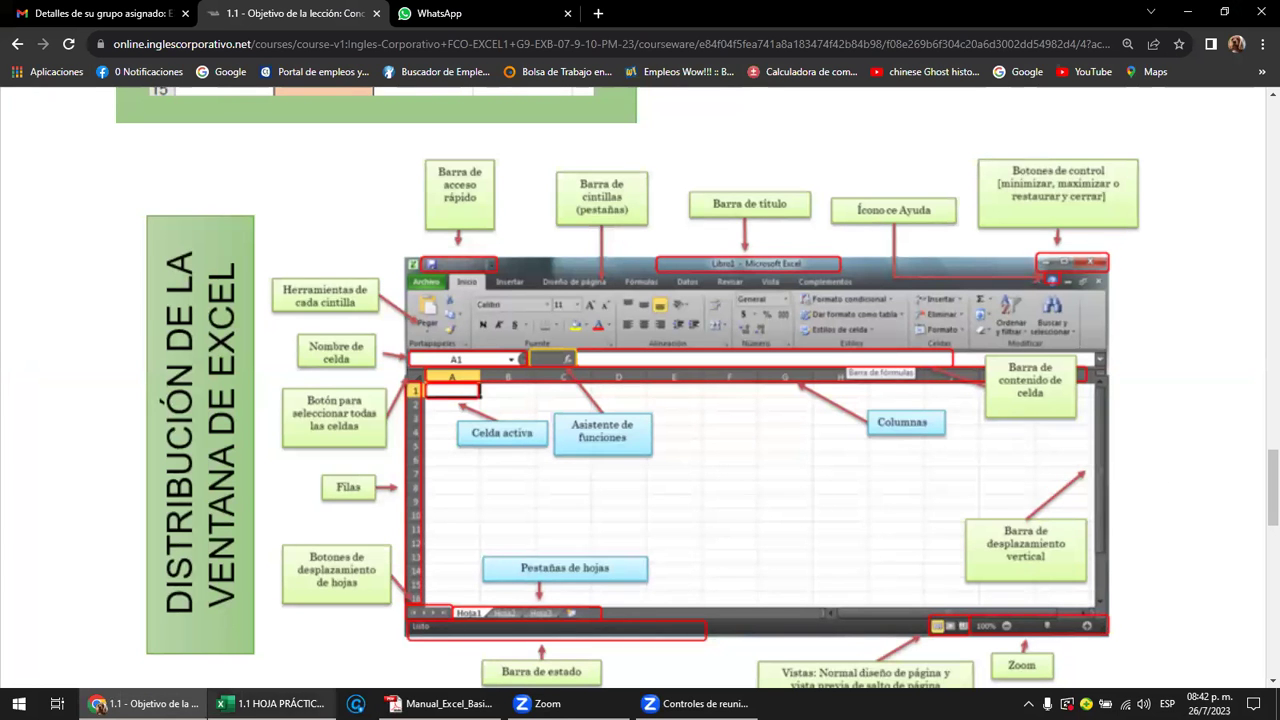
{"action": "left_click", "coordinate": [268, 703]}
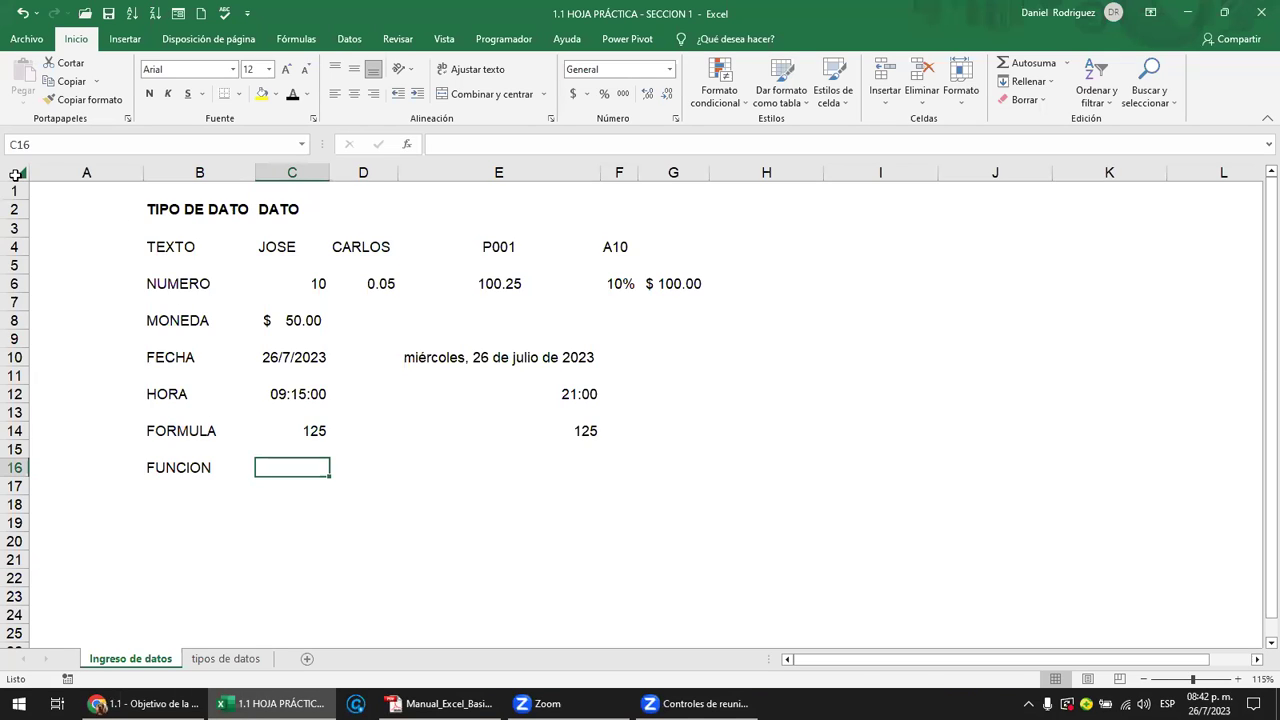
- Set the sheet zoom to 200% through the Zoom dialog, with A1 selected
{"action": "left_click", "coordinate": [15, 173]}
{"action": "left_click", "coordinate": [82, 193]}
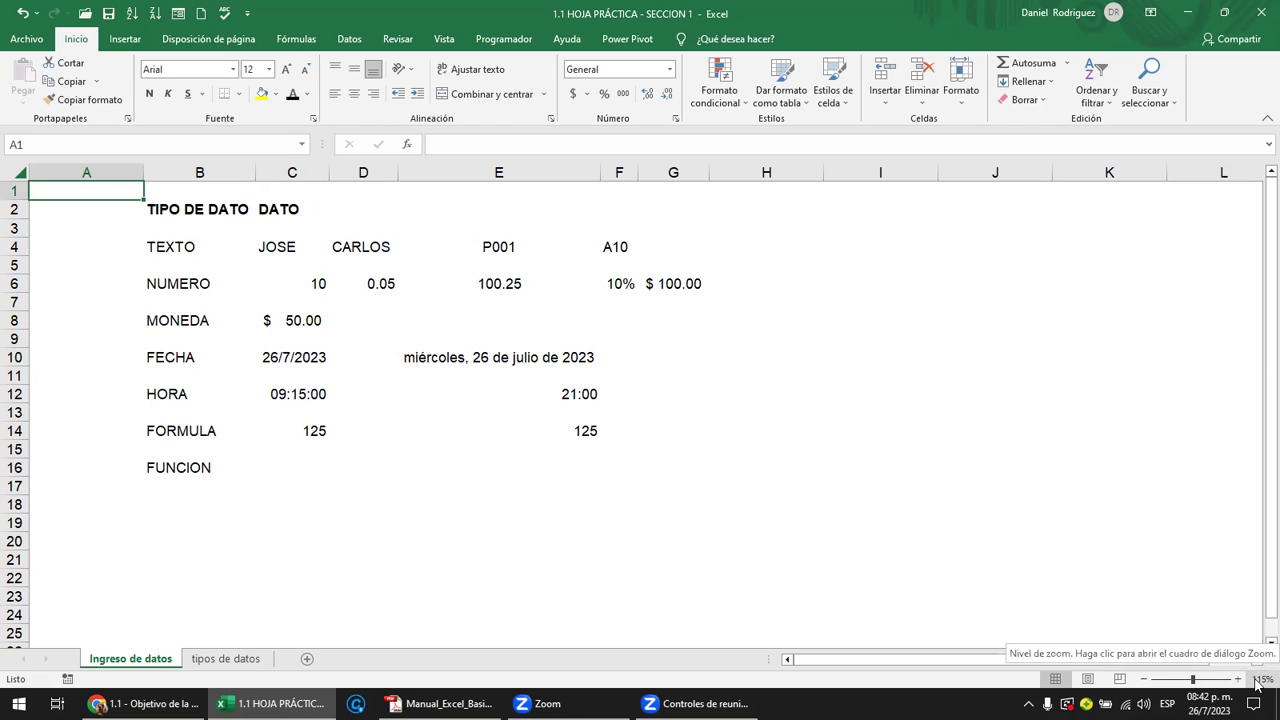
{"action": "left_click", "coordinate": [1258, 681]}
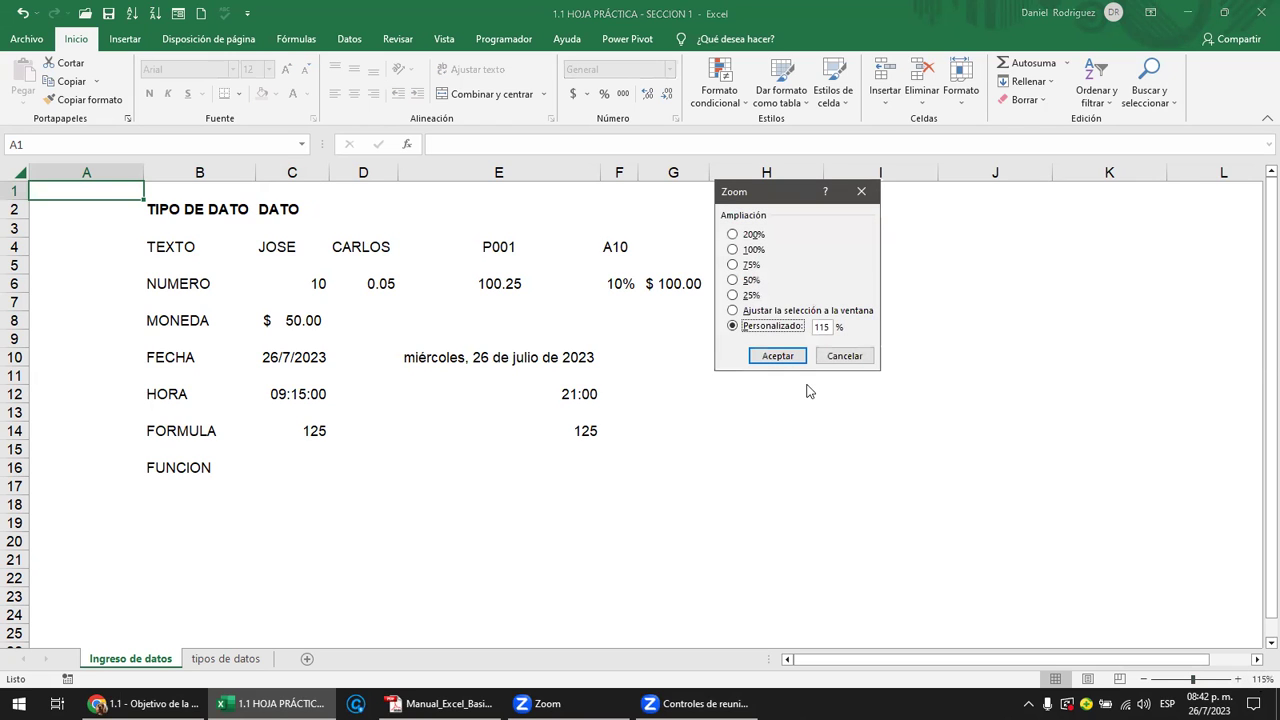
{"action": "left_click", "coordinate": [744, 328]}
{"action": "left_click", "coordinate": [732, 235]}
{"action": "left_click", "coordinate": [777, 356]}
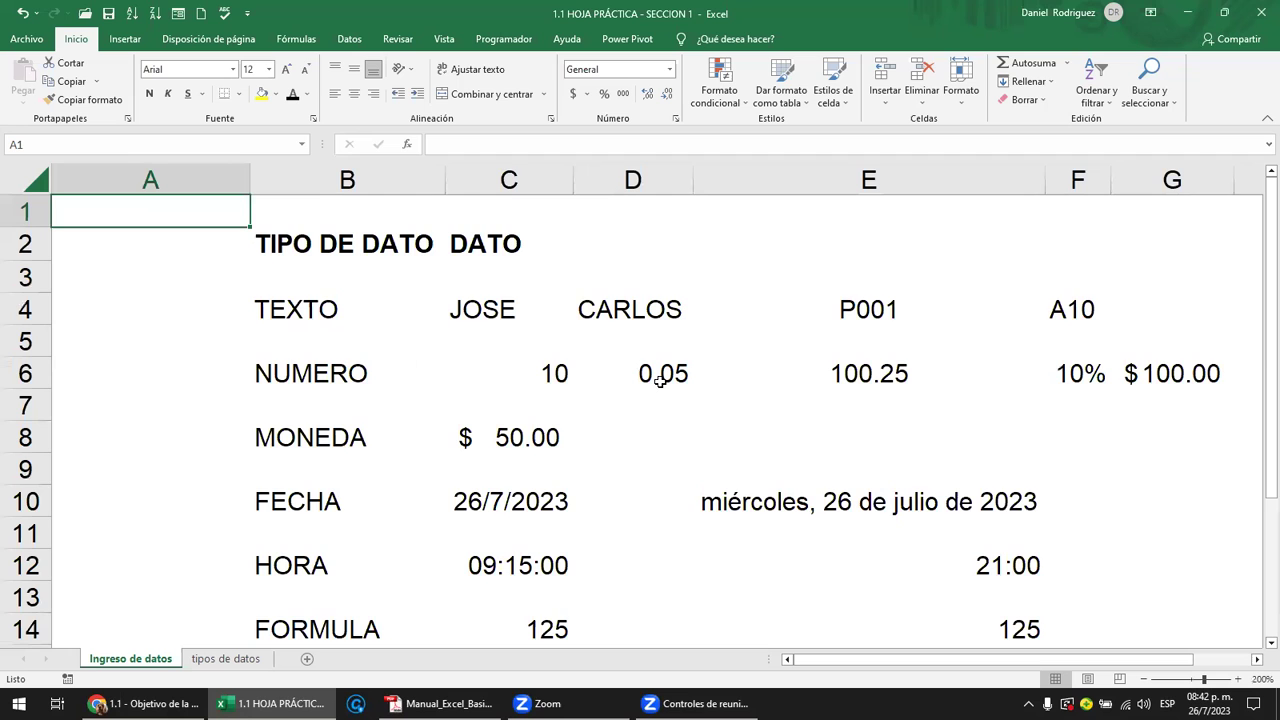
- Adjust the zoom down to 145% with Ctrl+scroll
{"action": "scroll", "coordinate": [661, 381], "scroll_direction": "down", "scroll_amount": 1}
{"action": "scroll", "coordinate": [661, 381], "scroll_direction": "down", "scroll_amount": 1}
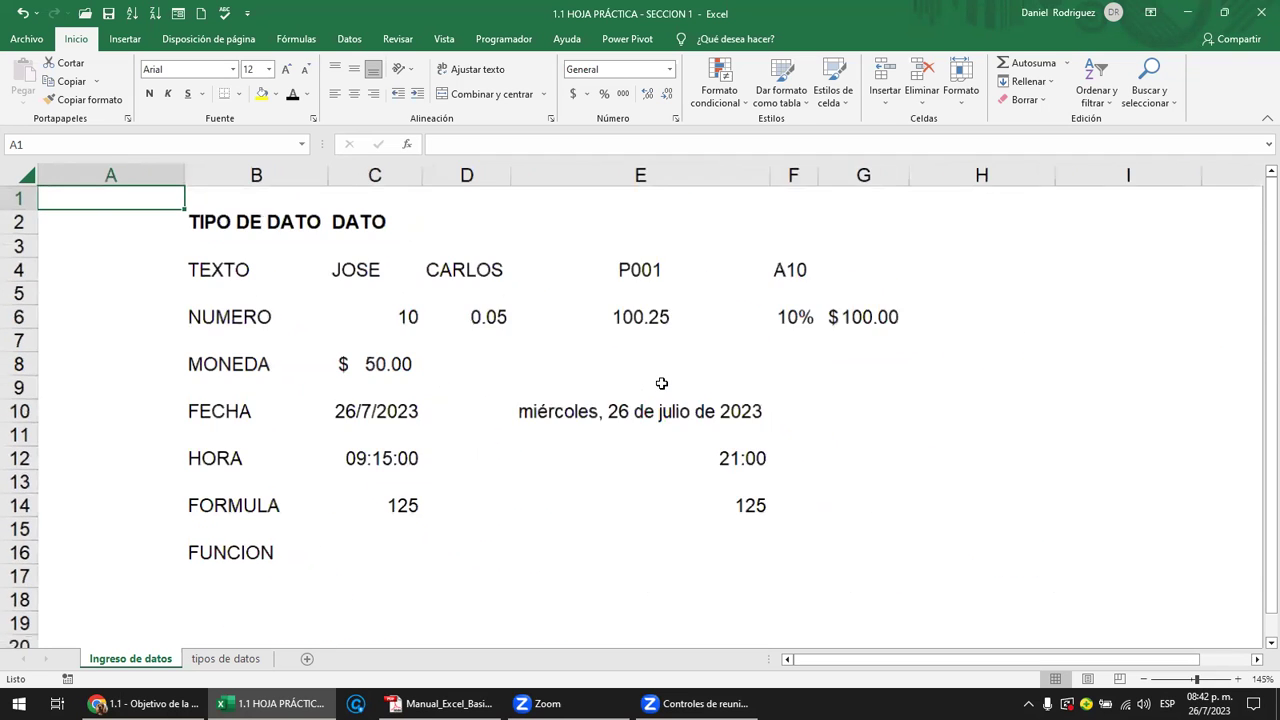
{"action": "scroll", "coordinate": [661, 382], "scroll_direction": "down", "scroll_amount": 2}
{"action": "scroll", "coordinate": [661, 383], "scroll_direction": "down", "scroll_amount": 1}
{"action": "scroll", "coordinate": [661, 383], "scroll_direction": "down", "scroll_amount": 1}
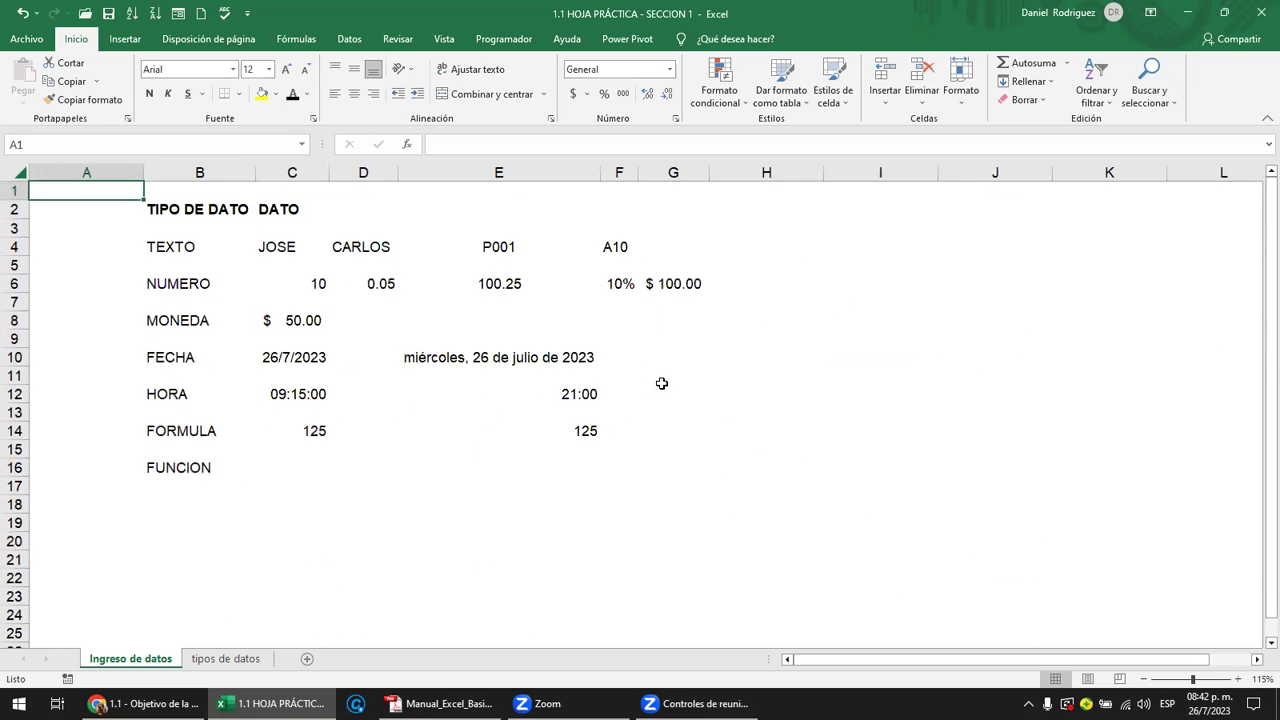
{"action": "scroll", "coordinate": [661, 383], "scroll_direction": "up", "scroll_amount": 2}
{"action": "scroll", "coordinate": [660, 380], "scroll_direction": "up", "scroll_amount": 2}
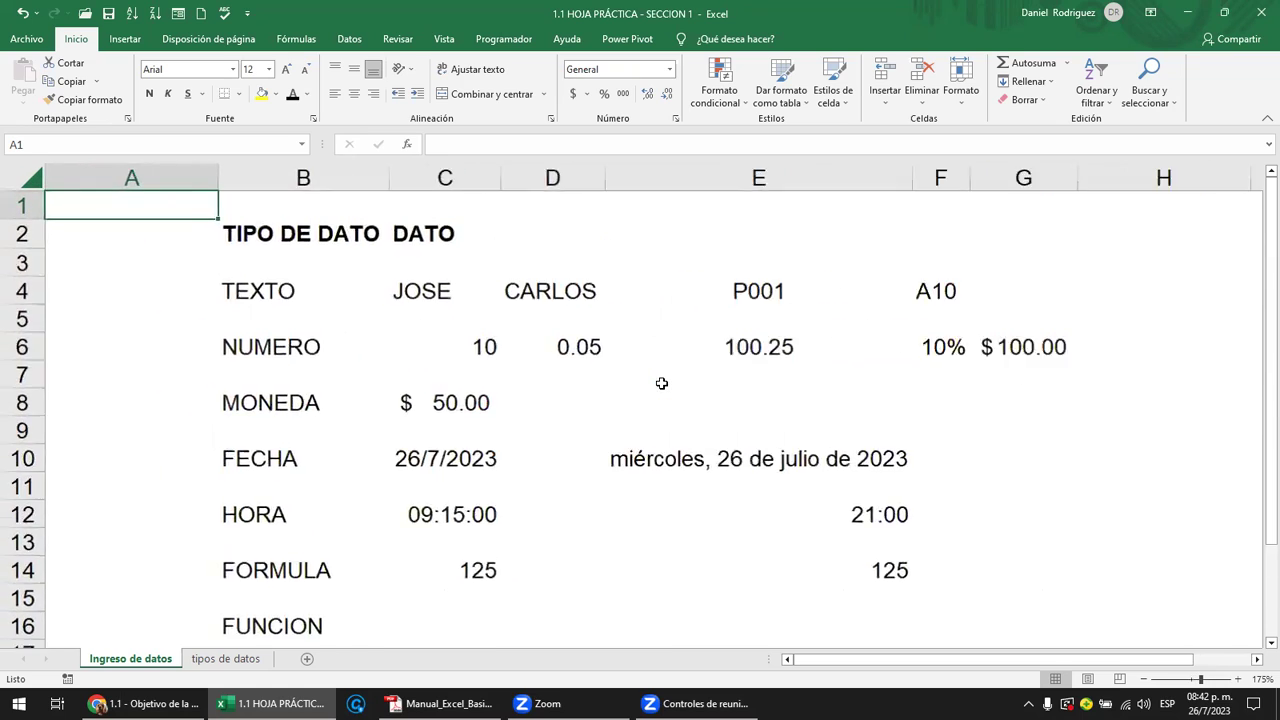
{"action": "scroll", "coordinate": [665, 420], "scroll_direction": "up", "scroll_amount": 2}
{"action": "scroll", "coordinate": [651, 438], "scroll_direction": "down", "scroll_amount": 3}
{"action": "scroll", "coordinate": [651, 438], "scroll_direction": "up", "scroll_amount": 3}
{"action": "scroll", "coordinate": [651, 438], "scroll_direction": "down", "scroll_amount": 1}
{"action": "scroll", "coordinate": [652, 440], "scroll_direction": "down", "scroll_amount": 2}
{"action": "scroll", "coordinate": [651, 440], "scroll_direction": "down", "scroll_amount": 1}
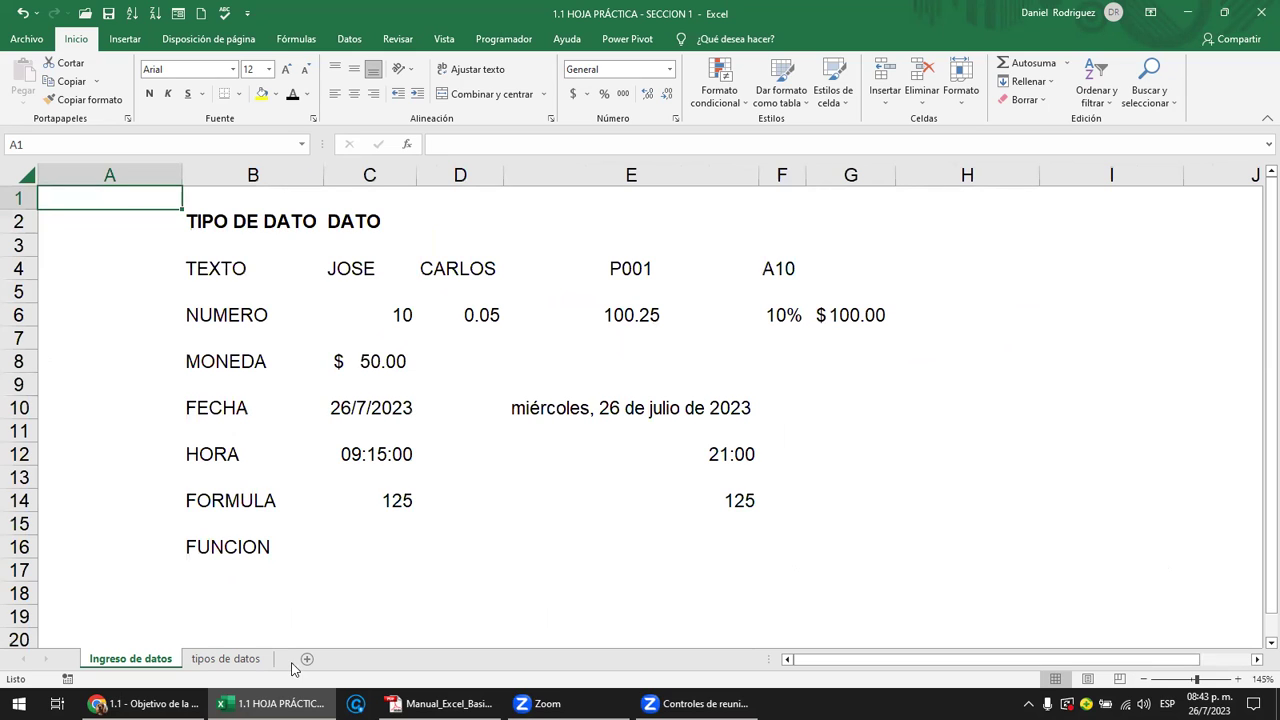
{"action": "left_click", "coordinate": [1120, 680]}
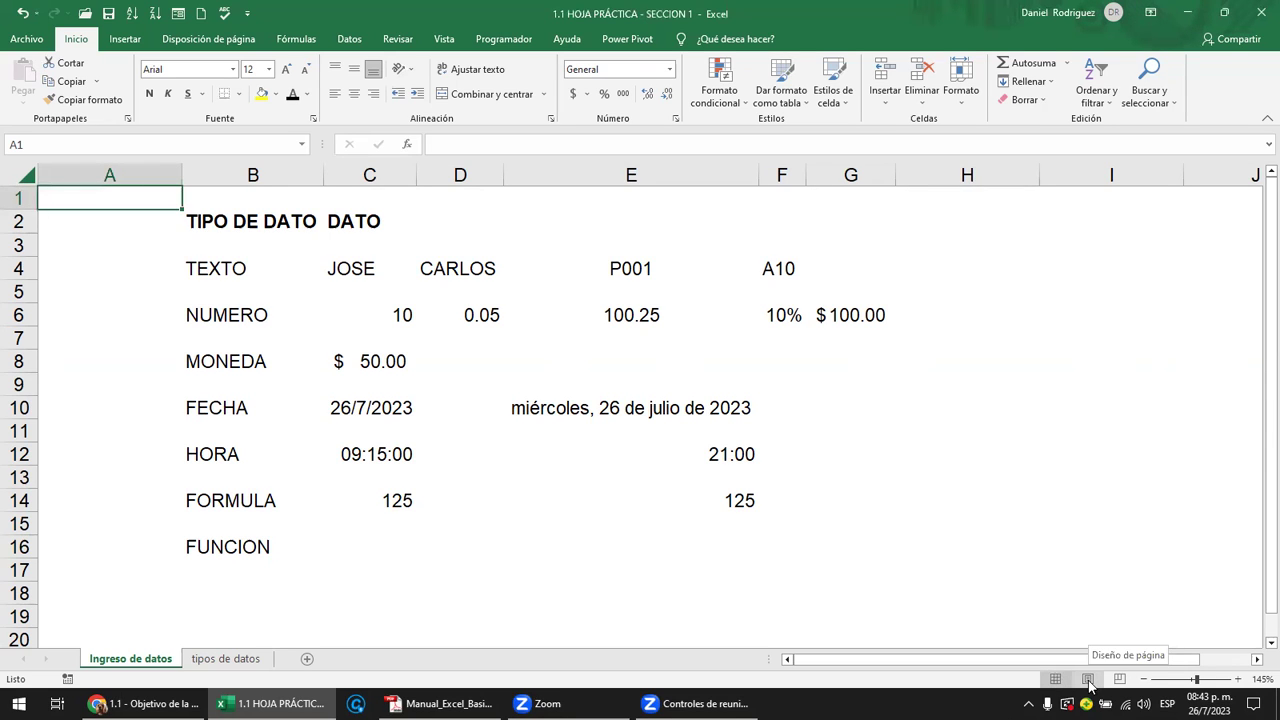
- Review the sheet in Page Layout view, then change to Page Break Preview
{"action": "left_click", "coordinate": [1089, 684]}
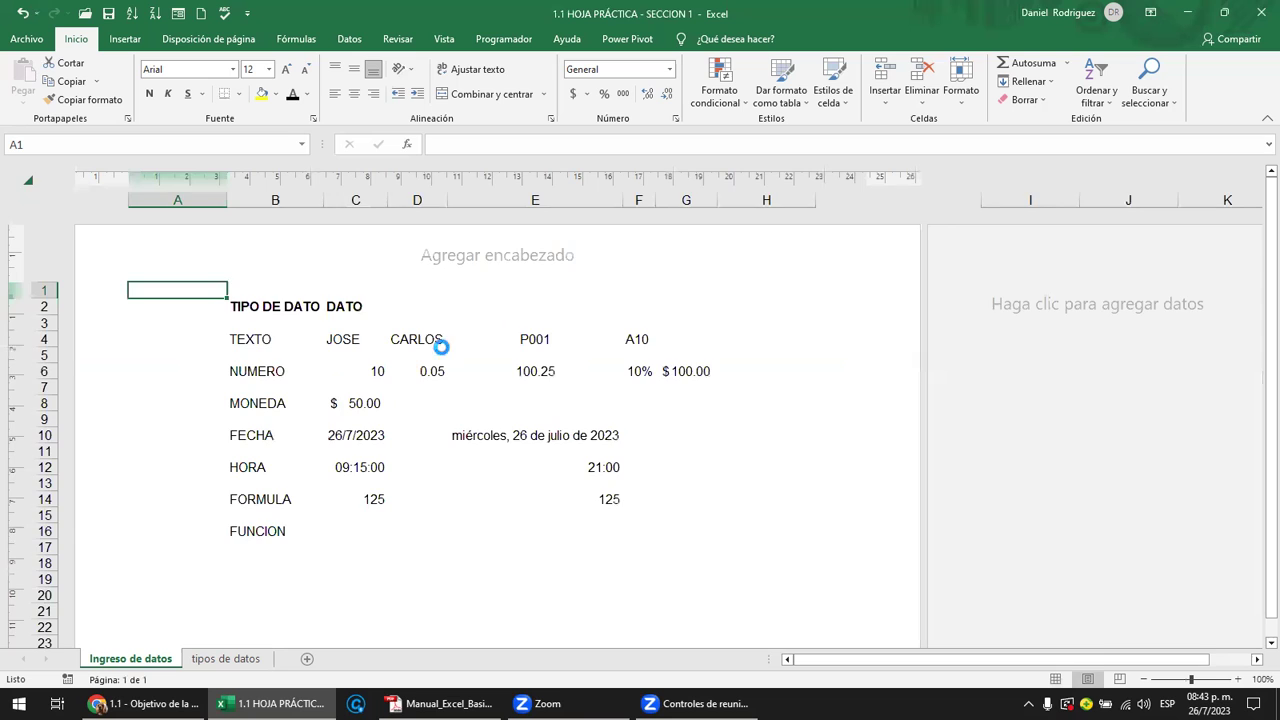
{"action": "scroll", "coordinate": [443, 349], "scroll_direction": "down", "scroll_amount": 2, "text": "ctrl"}
{"action": "scroll", "coordinate": [446, 346], "scroll_direction": "down", "scroll_amount": 1, "text": "ctrl"}
{"action": "scroll", "coordinate": [446, 346], "scroll_direction": "down", "scroll_amount": 1, "text": "ctrl"}
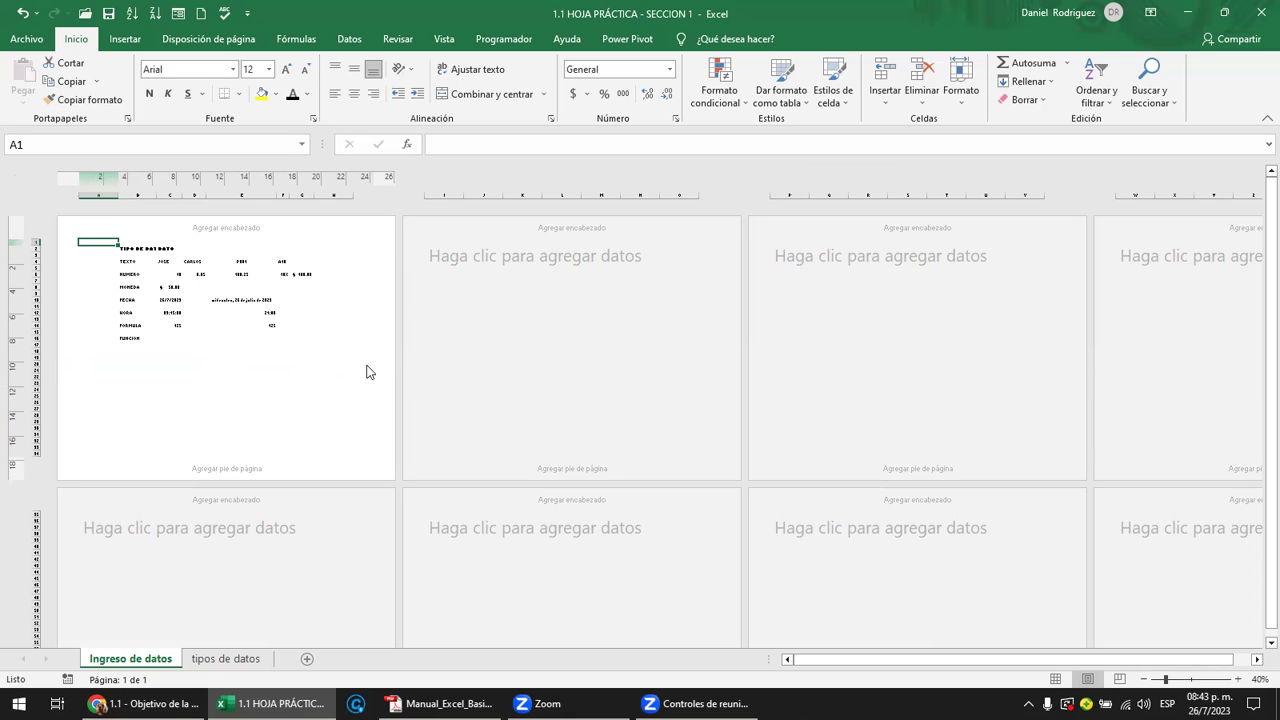
{"action": "scroll", "coordinate": [445, 357], "scroll_direction": "down", "scroll_amount": 2}
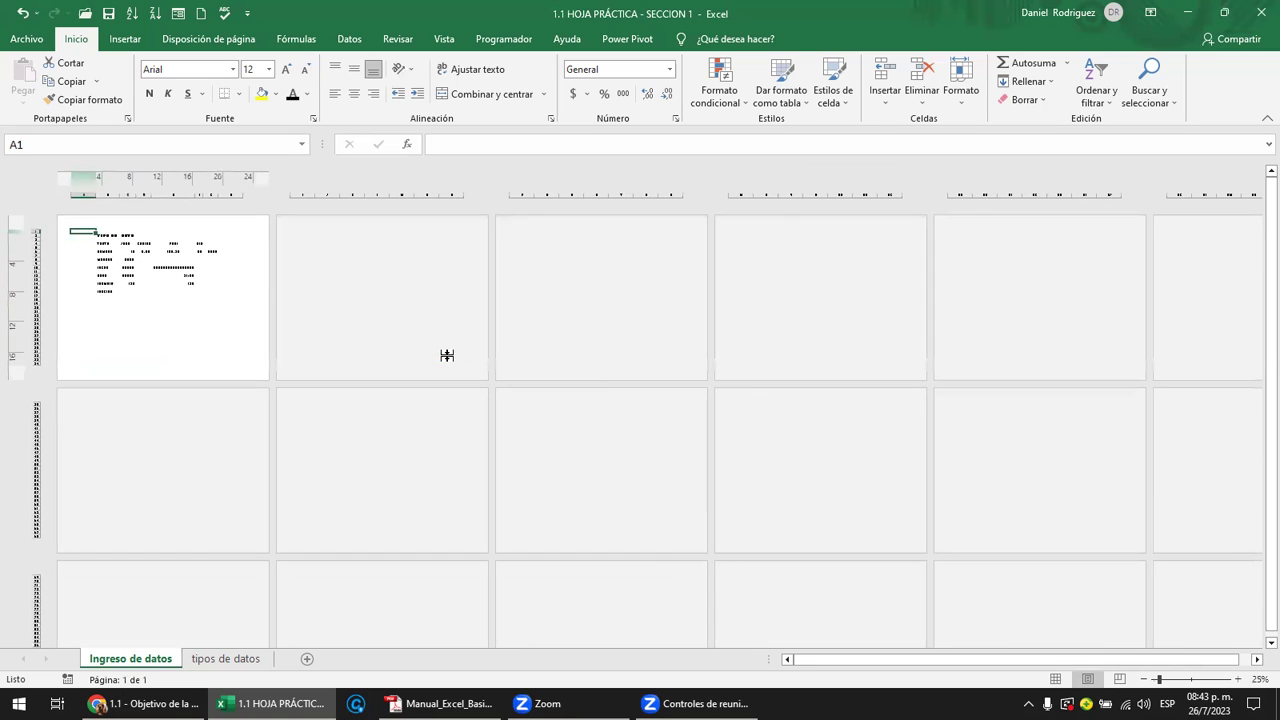
{"action": "scroll", "coordinate": [446, 357], "scroll_direction": "up", "scroll_amount": 2}
{"action": "scroll", "coordinate": [446, 357], "scroll_direction": "up", "scroll_amount": 1}
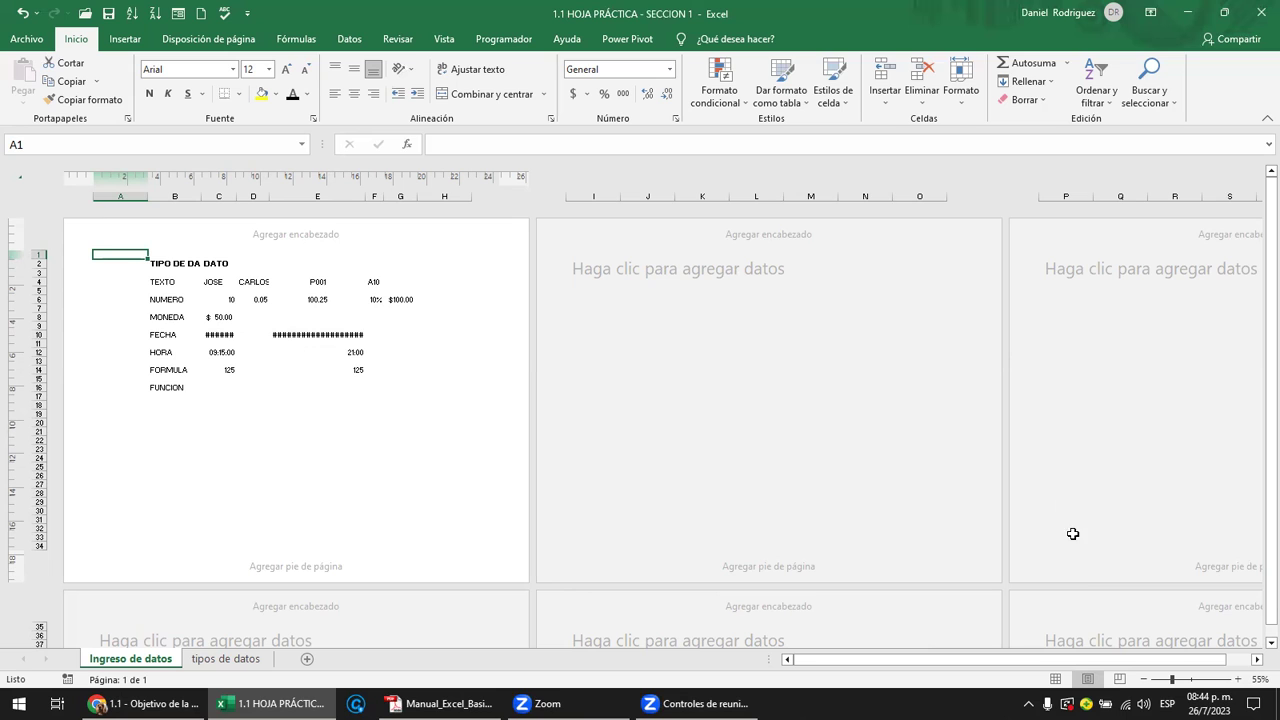
{"action": "left_click", "coordinate": [1120, 679]}
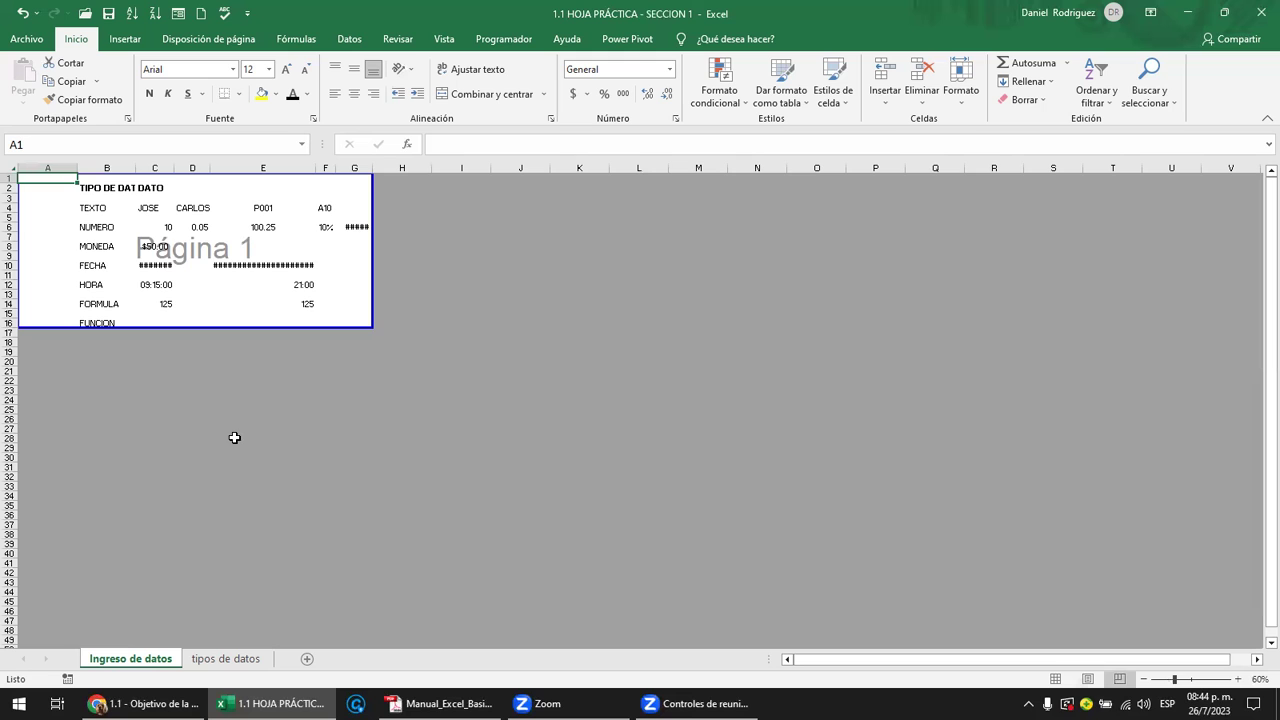
- Enter S in cells H4, I4 and J4 of the TEXTO row
{"action": "scroll", "coordinate": [234, 437], "scroll_direction": "up", "scroll_amount": 4, "text": "ctrl"}
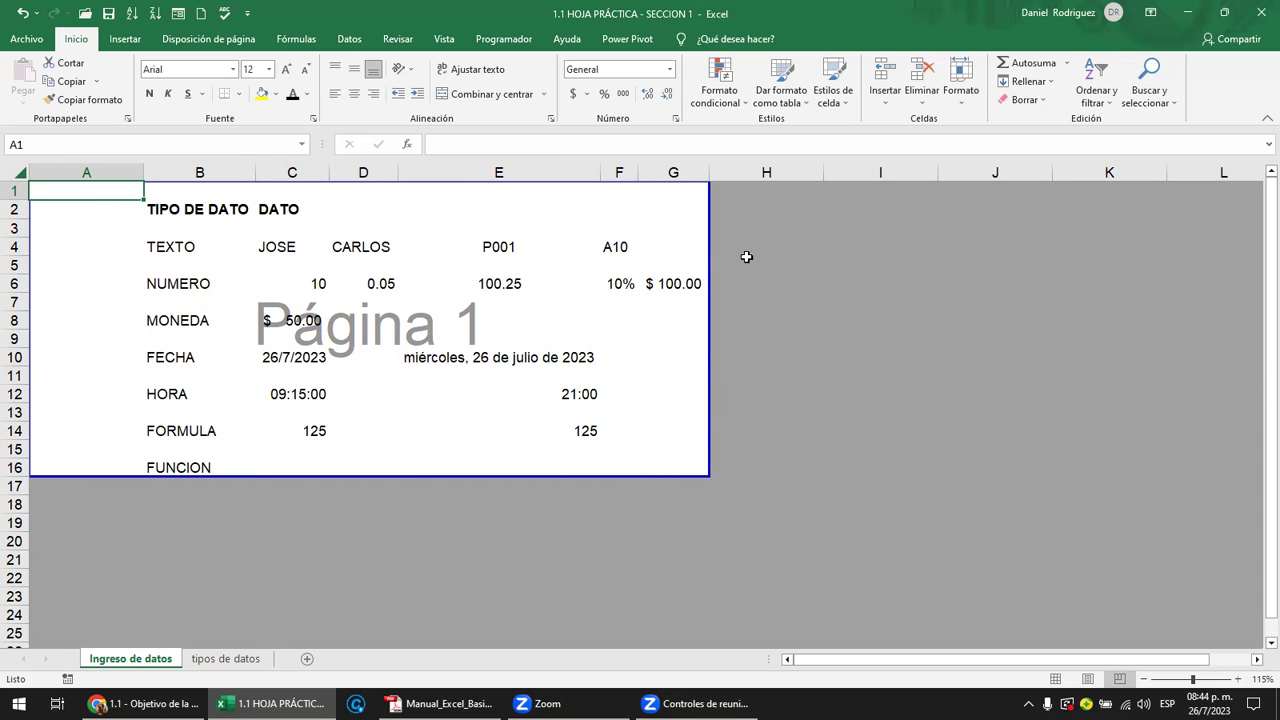
{"action": "left_click", "coordinate": [617, 253]}
{"action": "key", "text": "Right"}
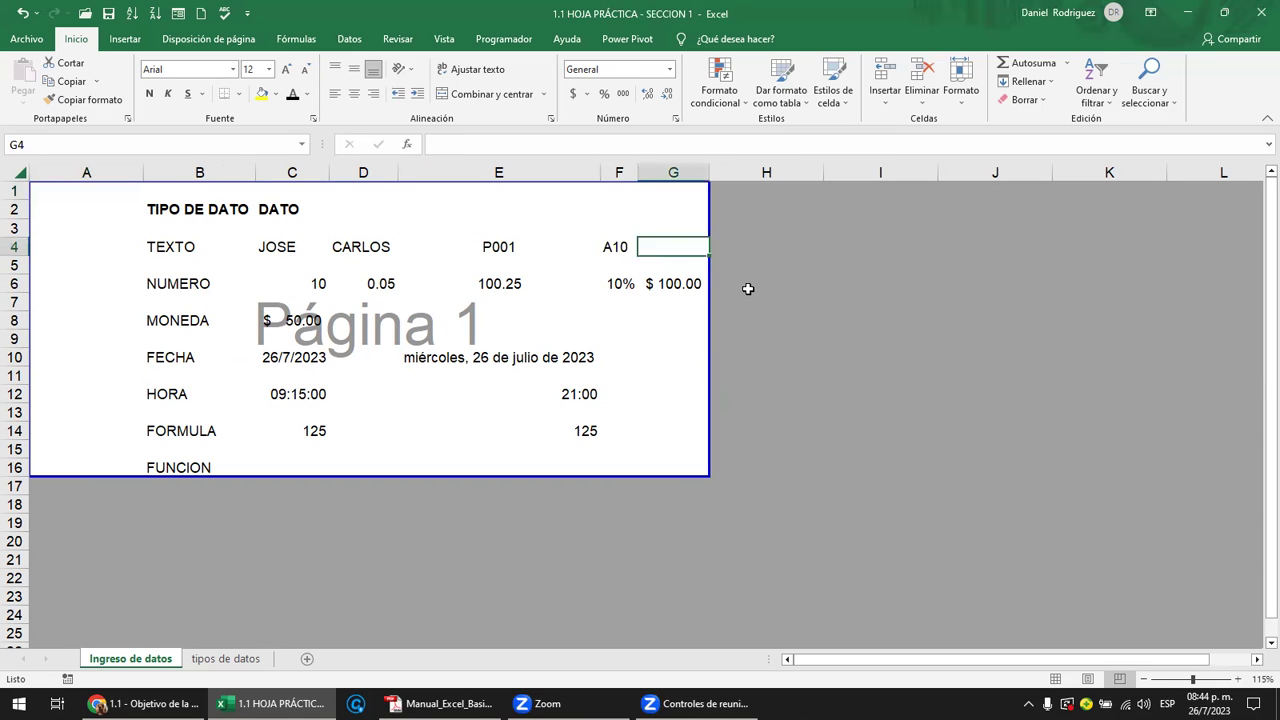
{"action": "key", "text": "Right"}
{"action": "type", "text": "S"}
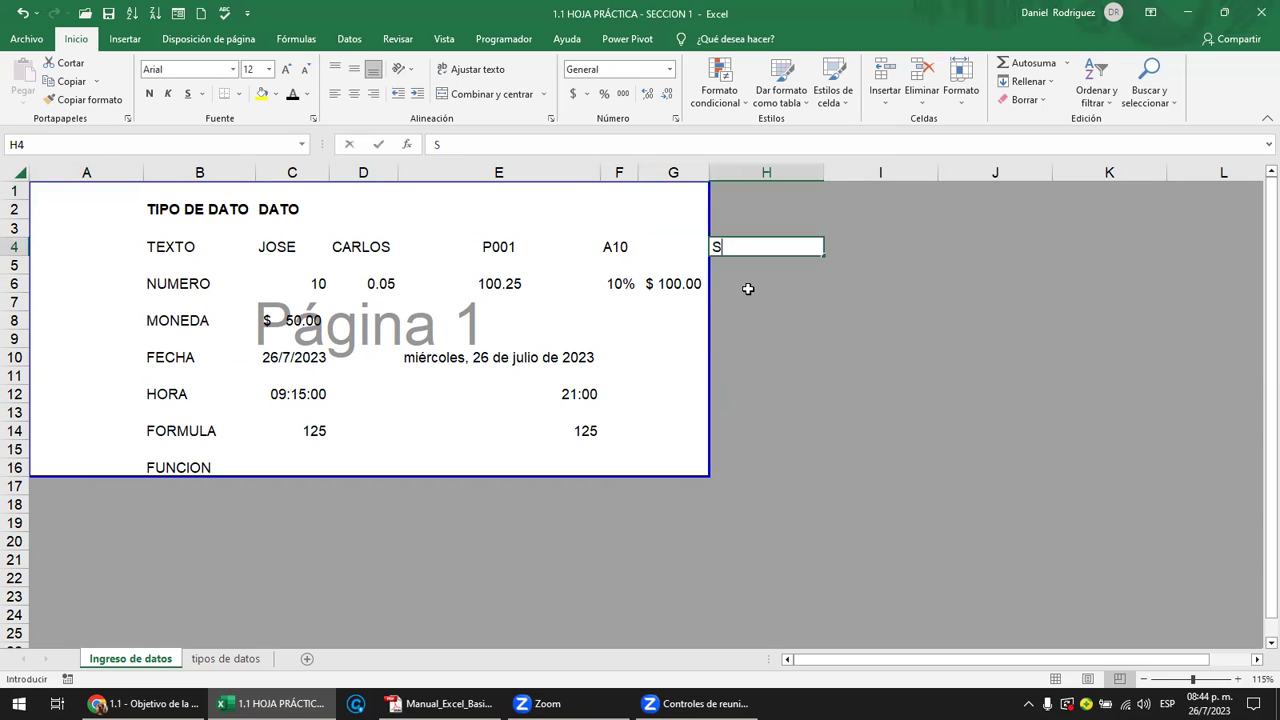
{"action": "key", "text": "Right"}
{"action": "type", "text": "S"}
{"action": "key", "text": "Right"}
{"action": "type", "text": "S"}
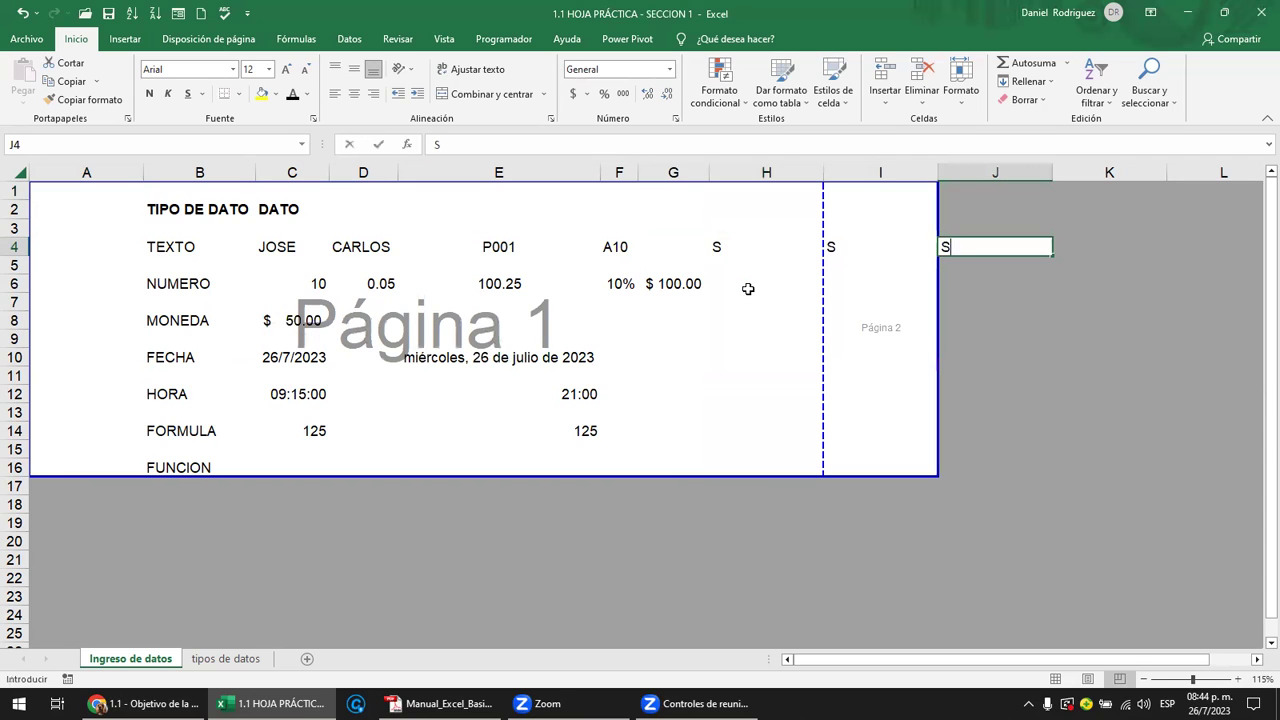
{"action": "key", "text": "ctrl+Return"}
{"action": "key", "text": "Left"}
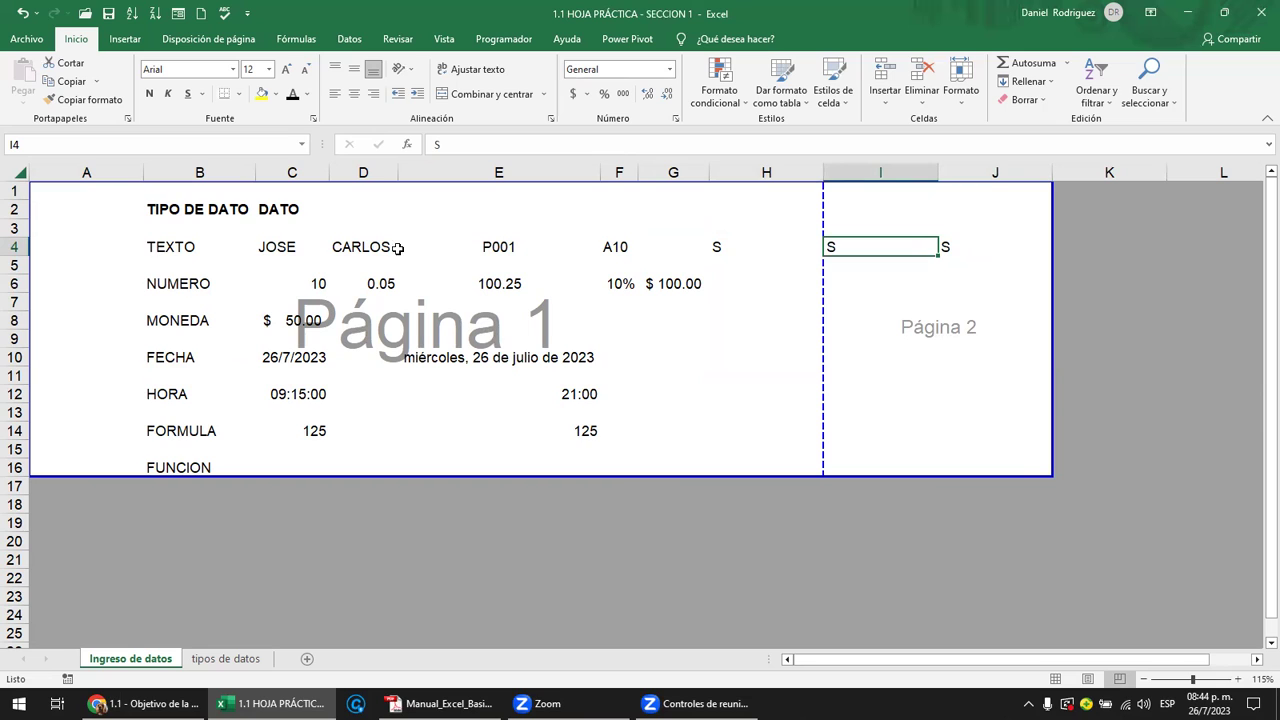
- Select columns H through J to check the new entries, then select cell K13
{"action": "left_click", "coordinate": [769, 171]}
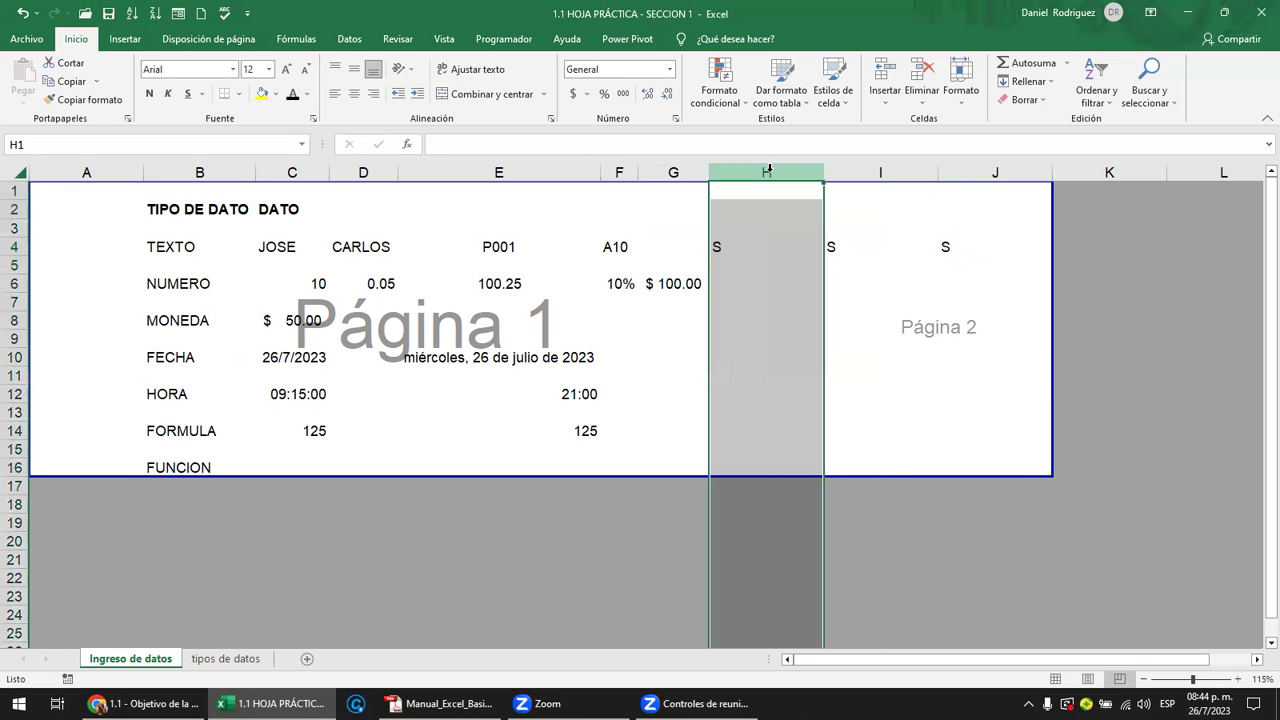
{"action": "left_click_drag", "start_coordinate": [768, 166], "coordinate": [891, 169]}
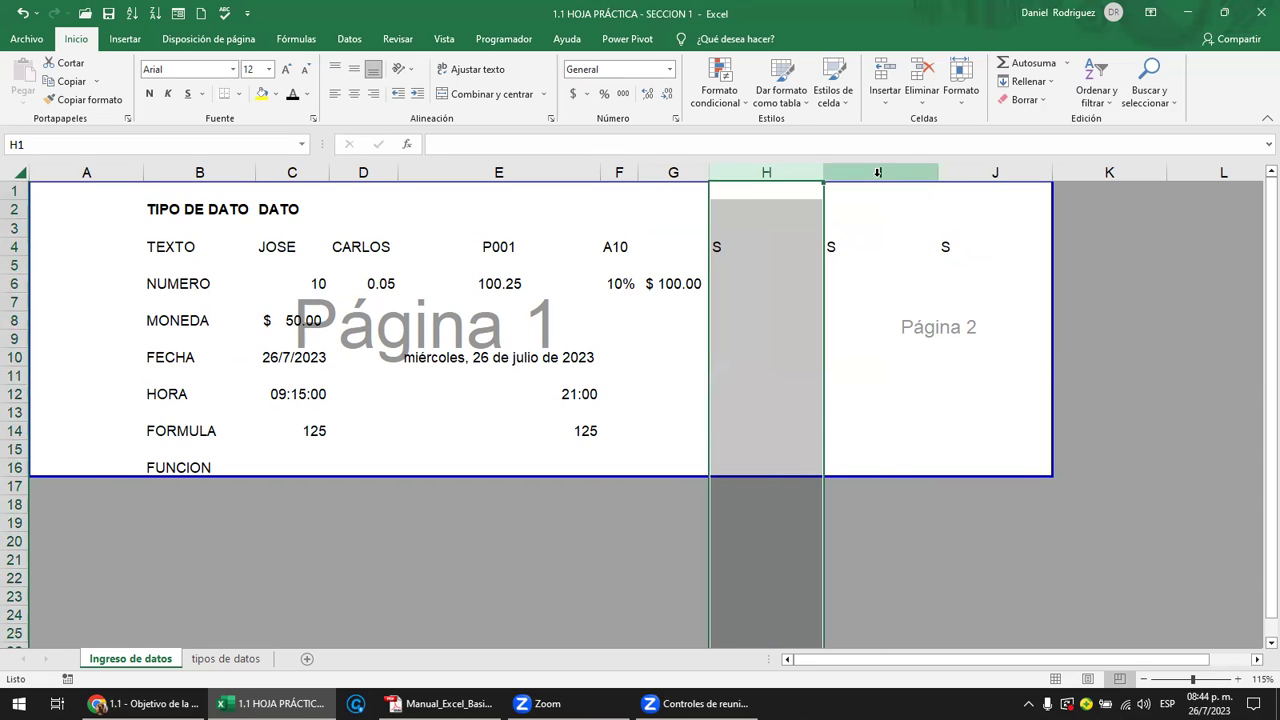
{"action": "left_click", "coordinate": [879, 172]}
{"action": "mouse_move", "coordinate": [829, 246]}
{"action": "left_mouse_down"}
{"action": "mouse_move", "coordinate": [986, 447]}
{"action": "mouse_move", "coordinate": [986, 465]}
{"action": "left_mouse_up"}
{"action": "left_click", "coordinate": [1110, 410]}
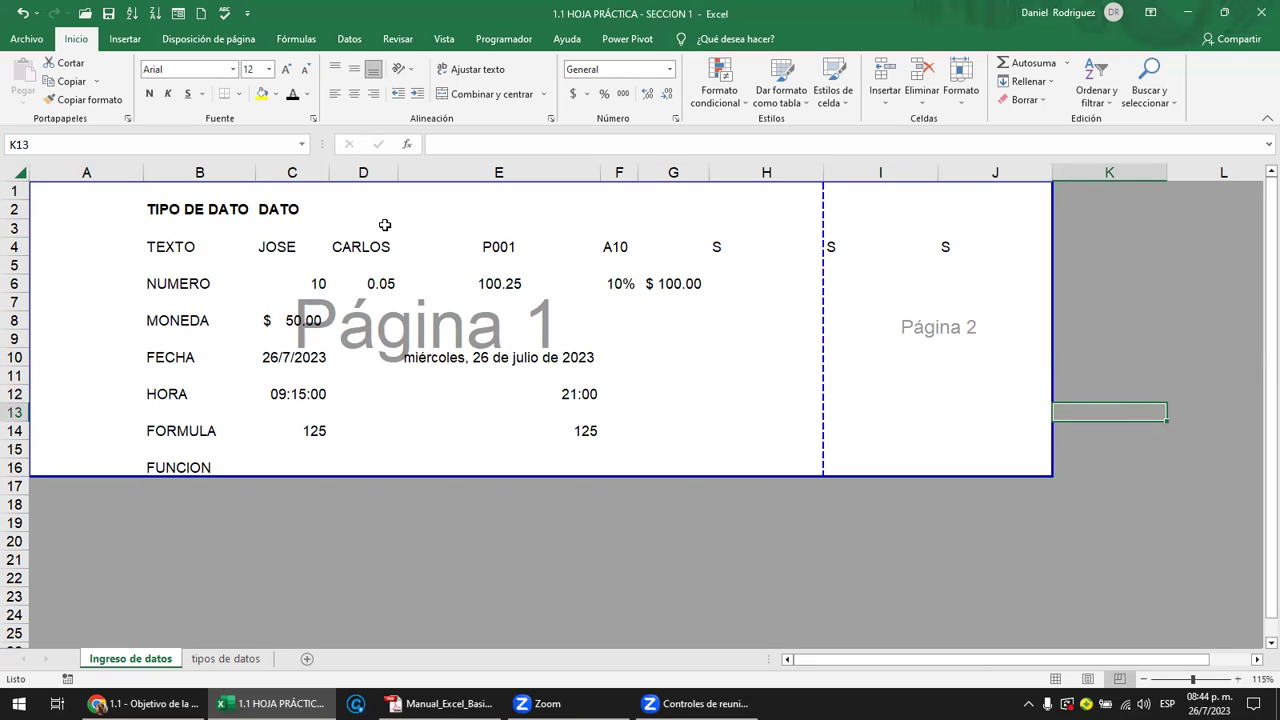
- Drag the break between Página 1 and Página 2 so the table fits one page
{"action": "left_click_drag", "start_coordinate": [822, 283], "coordinate": [822, 283]}
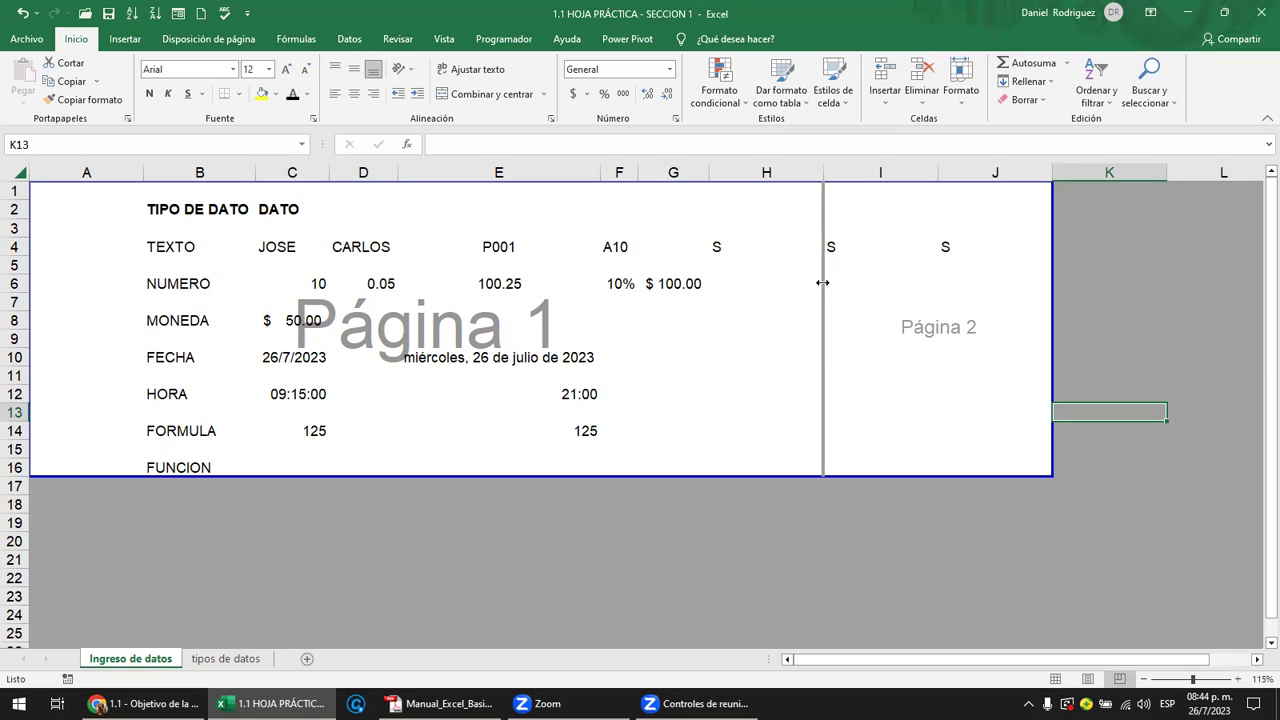
{"action": "left_click_drag", "start_coordinate": [899, 283], "coordinate": [1046, 289]}
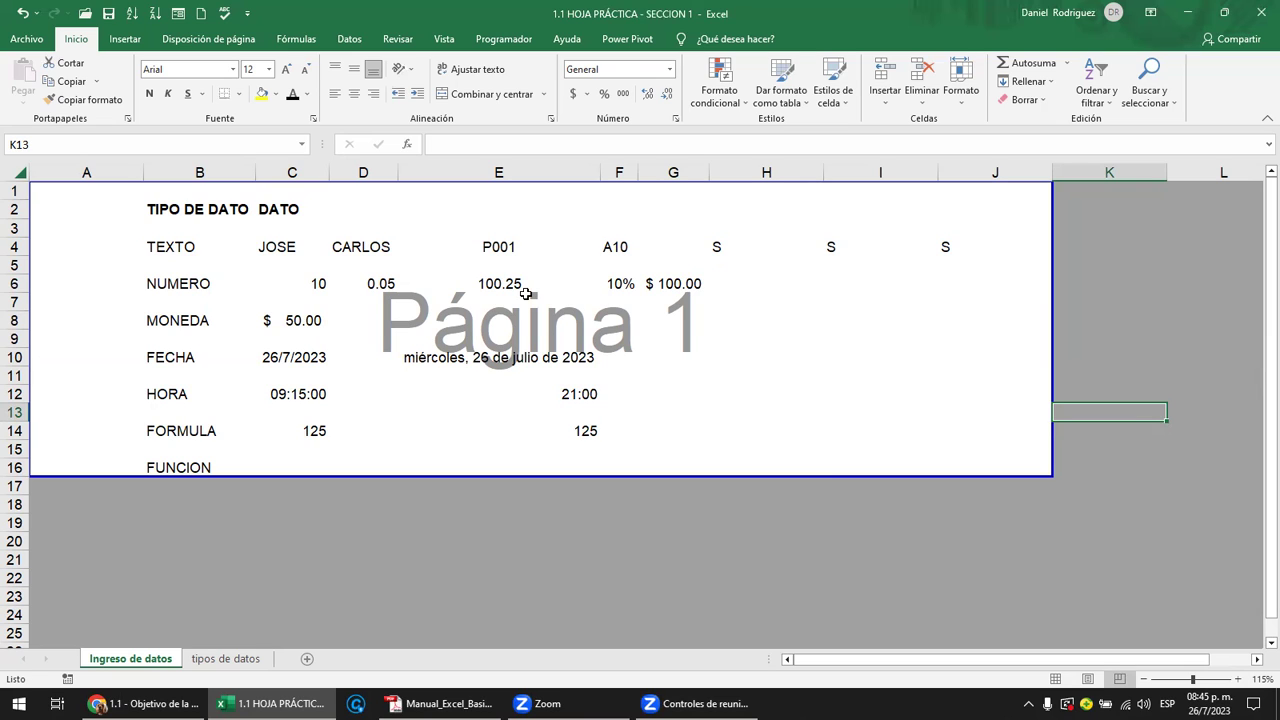
{"action": "left_click_drag", "start_coordinate": [112, 210], "coordinate": [977, 462]}
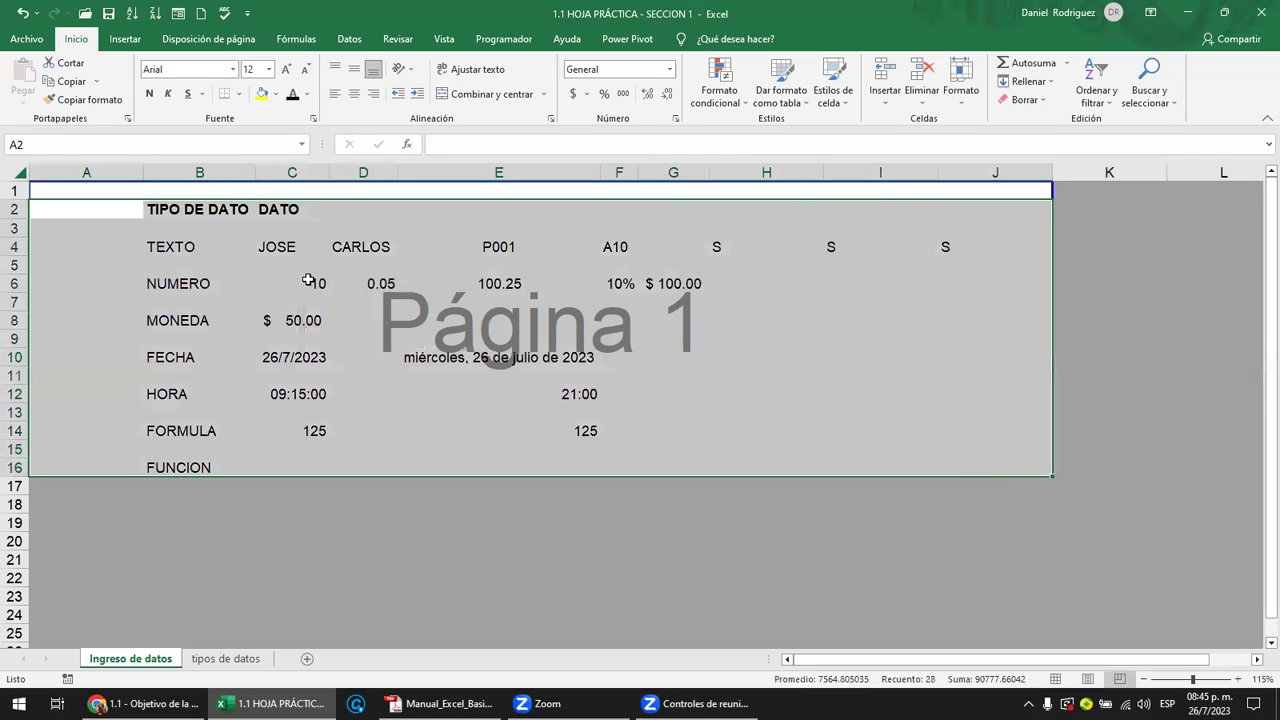
{"action": "left_click", "coordinate": [275, 250]}
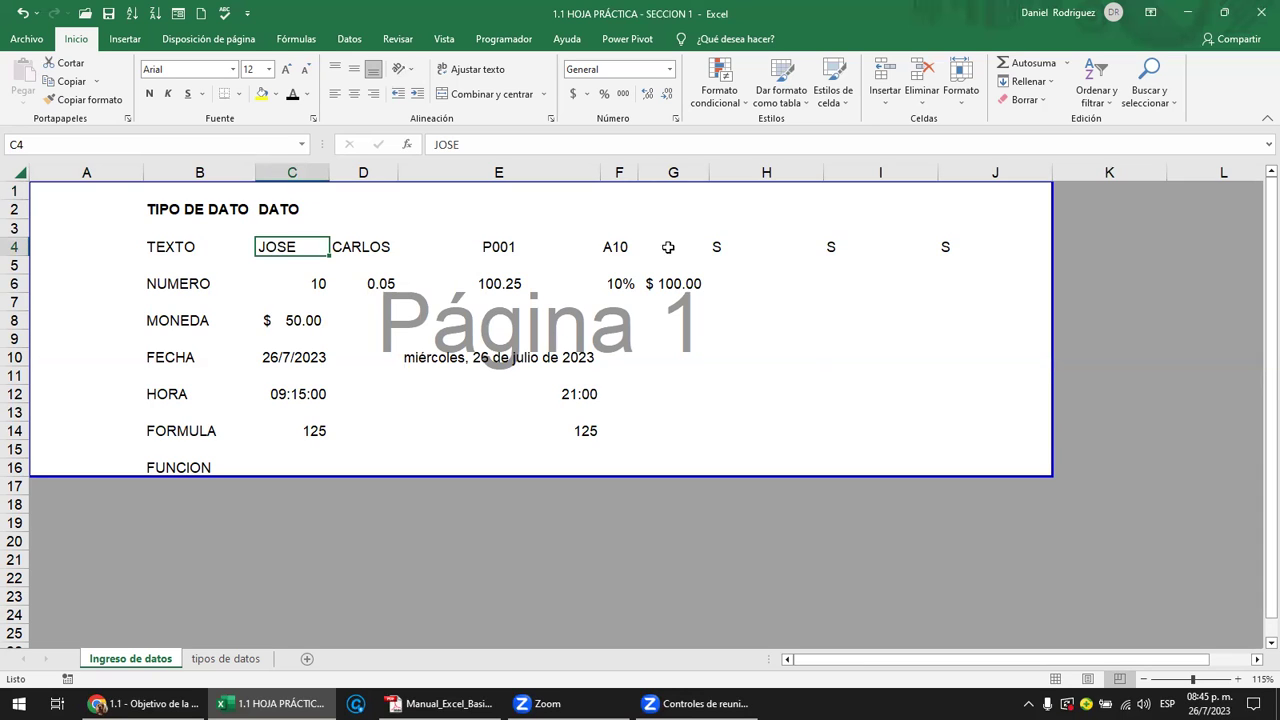
{"action": "left_click", "coordinate": [713, 250]}
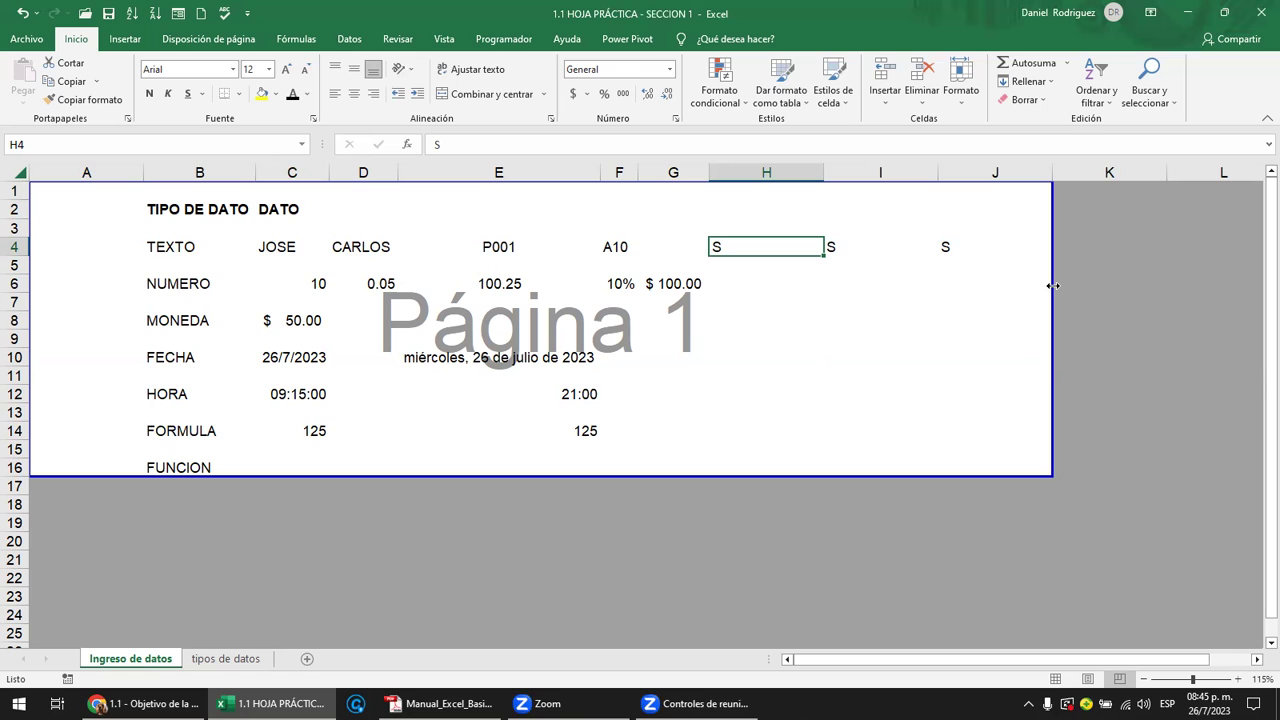
- Resize the printed page edge so Página 1 spans columns A through G
{"action": "left_click_drag", "start_coordinate": [1053, 286], "coordinate": [1053, 286]}
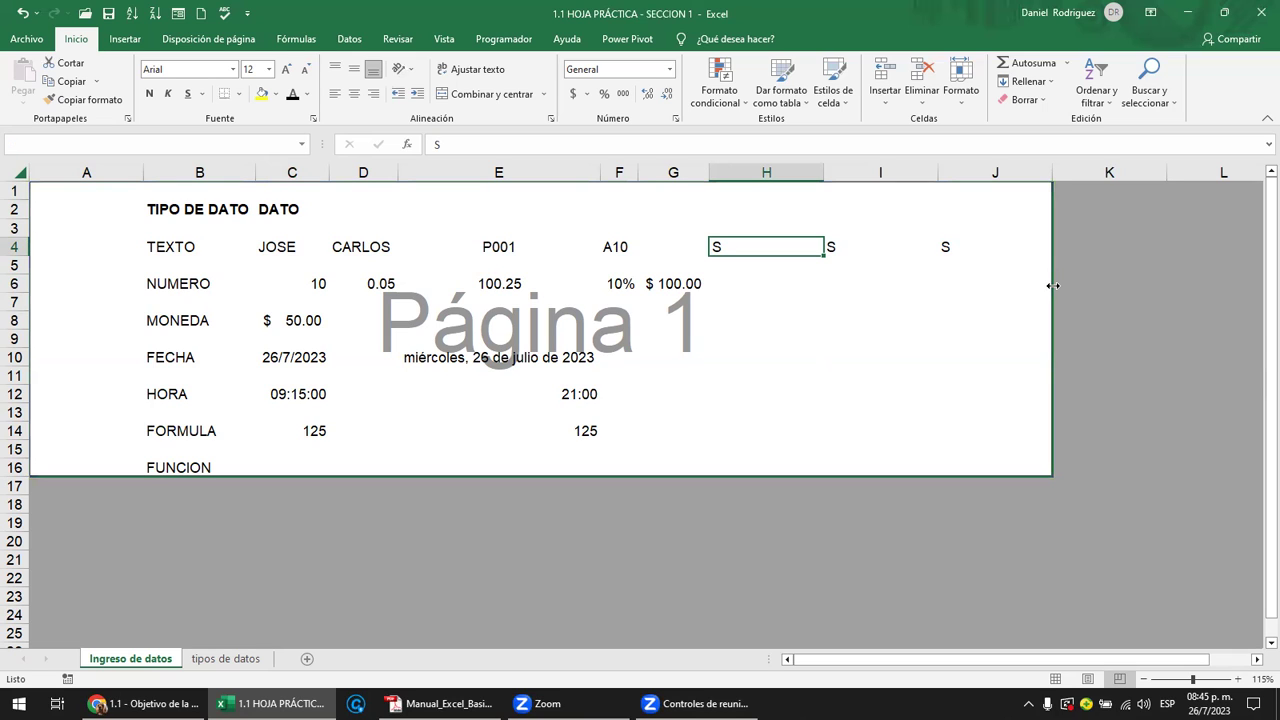
{"action": "left_click_drag", "start_coordinate": [1053, 286], "coordinate": [425, 288]}
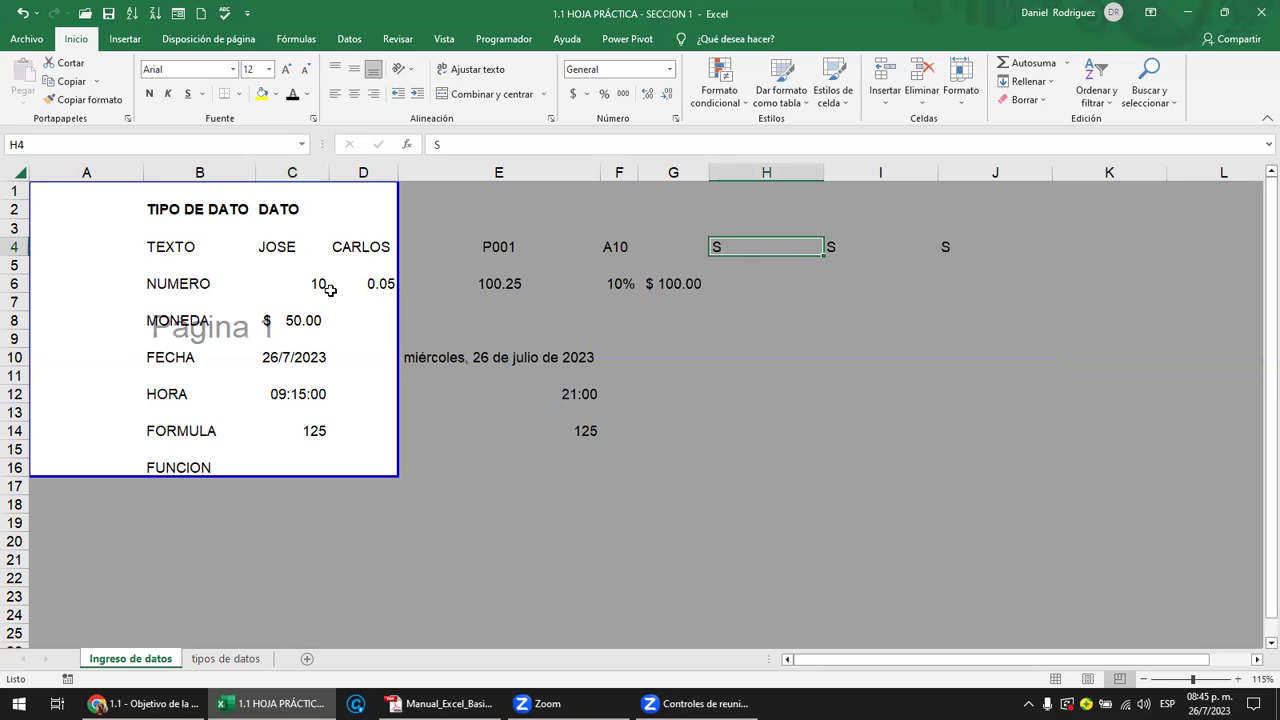
{"action": "mouse_move", "coordinate": [403, 293]}
{"action": "left_mouse_down"}
{"action": "mouse_move", "coordinate": [544, 298]}
{"action": "mouse_move", "coordinate": [400, 298]}
{"action": "left_mouse_up"}
{"action": "left_click_drag", "start_coordinate": [478, 172], "coordinate": [933, 215]}
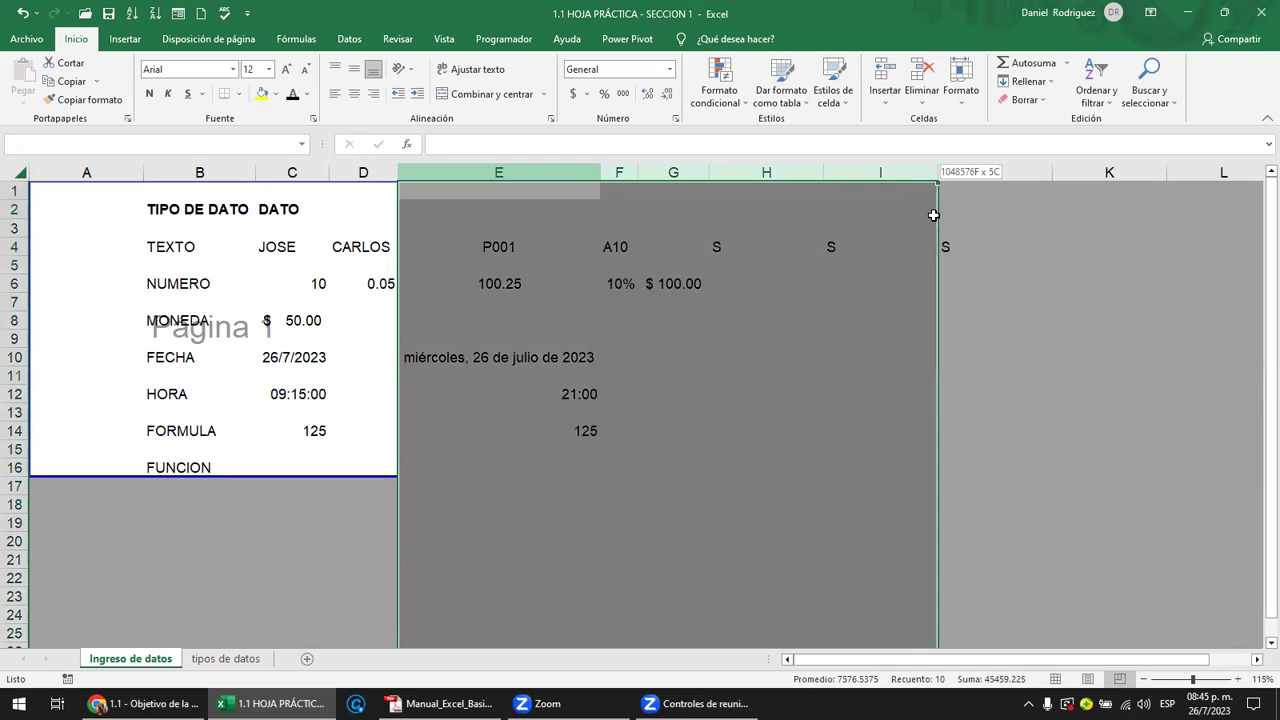
{"action": "left_click", "coordinate": [501, 243]}
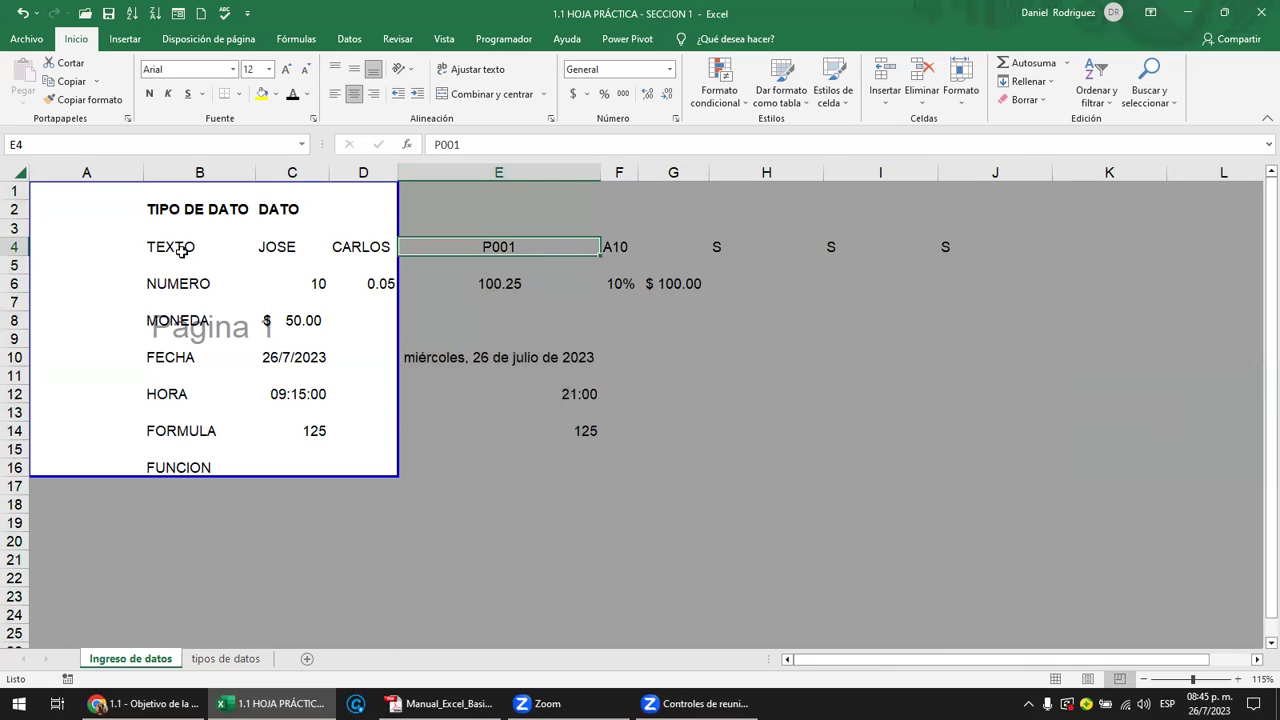
{"action": "left_click_drag", "start_coordinate": [394, 297], "coordinate": [690, 330]}
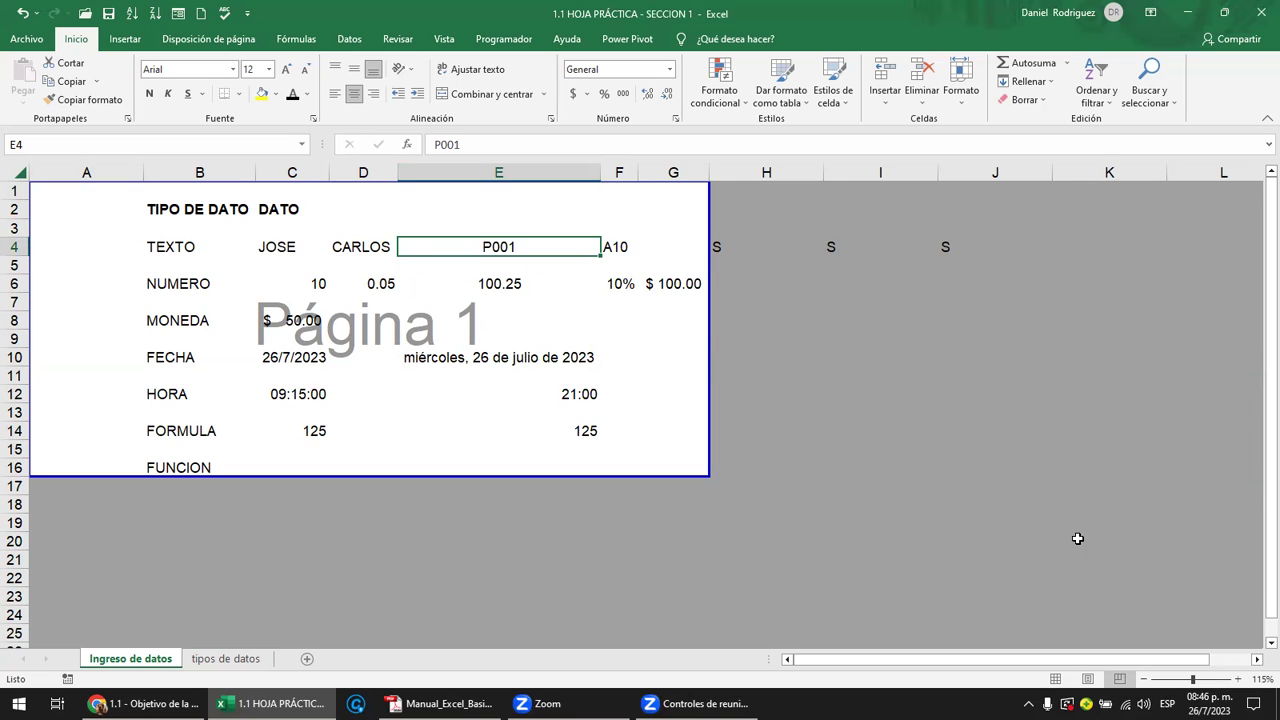
{"action": "left_click", "coordinate": [1056, 680]}
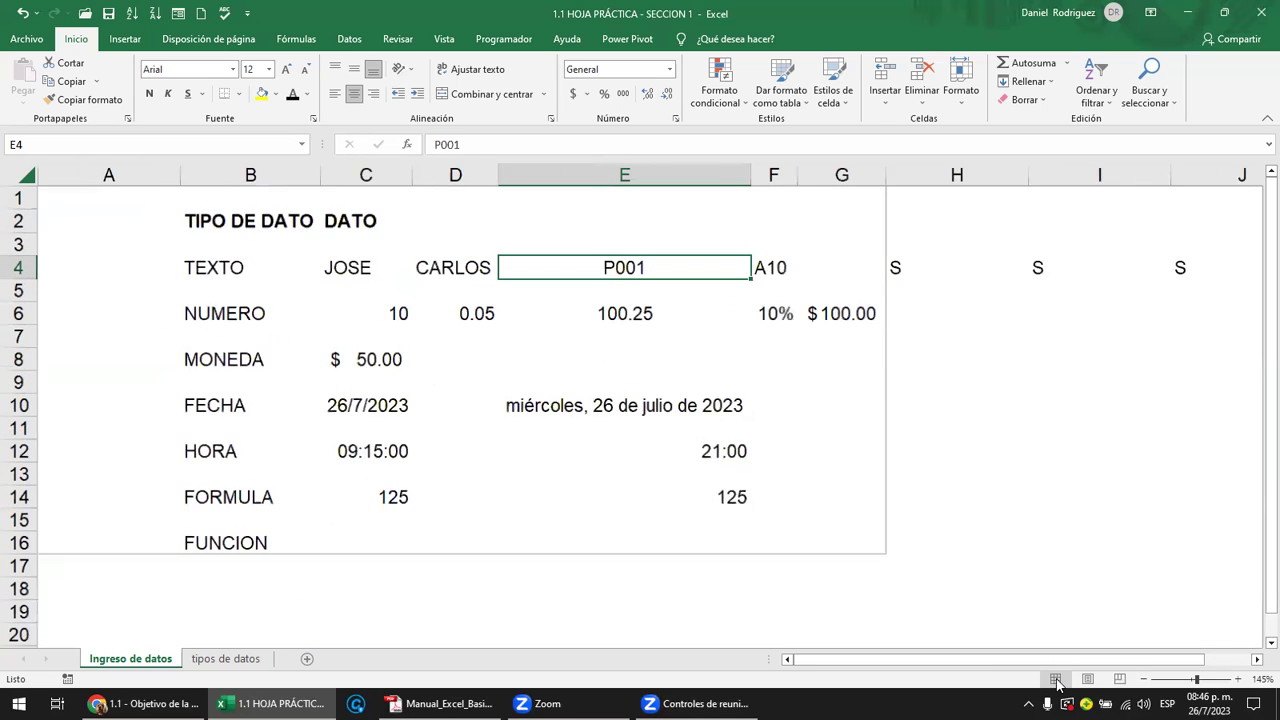
{"action": "left_click", "coordinate": [1085, 680]}
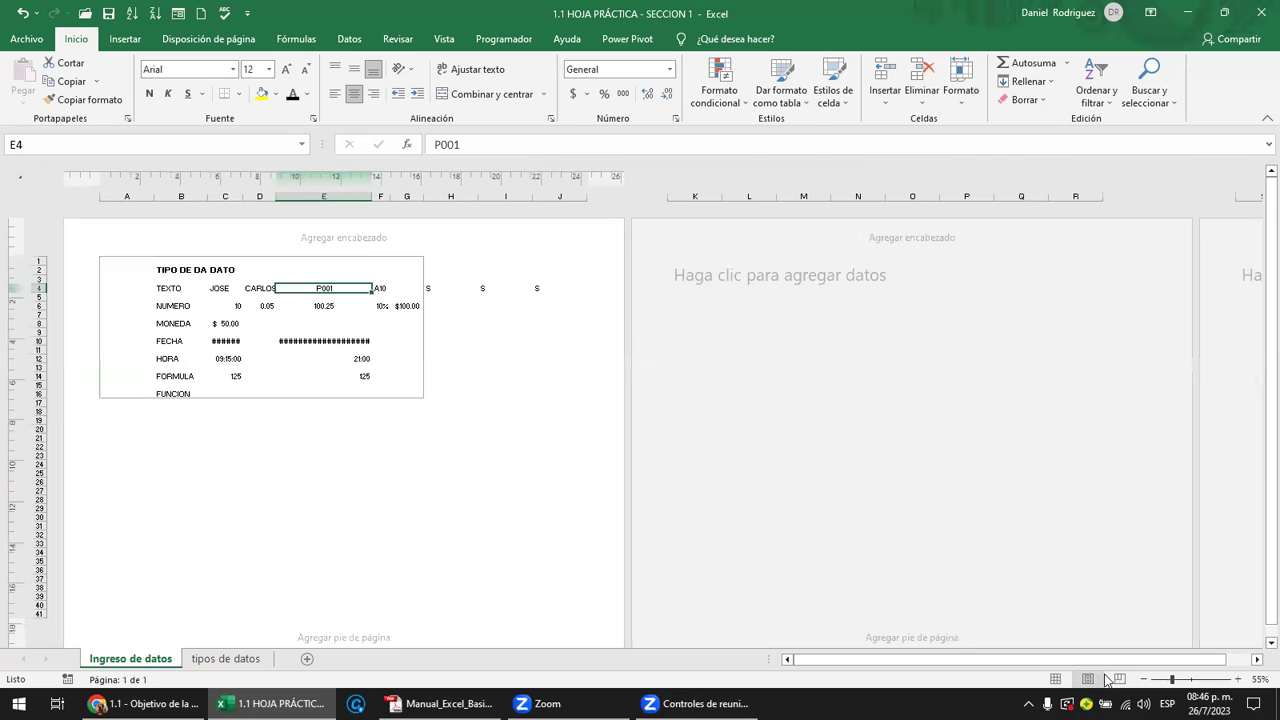
{"action": "left_click", "coordinate": [1120, 680]}
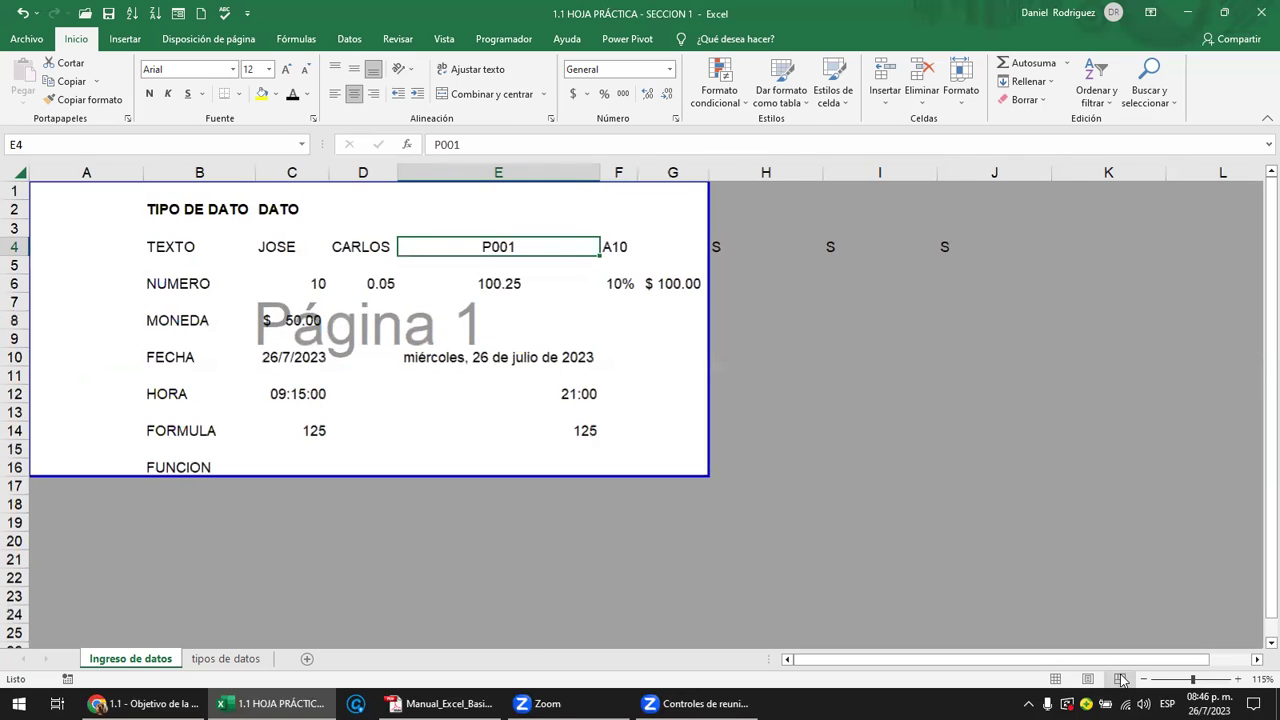
{"action": "left_click", "coordinate": [1057, 680]}
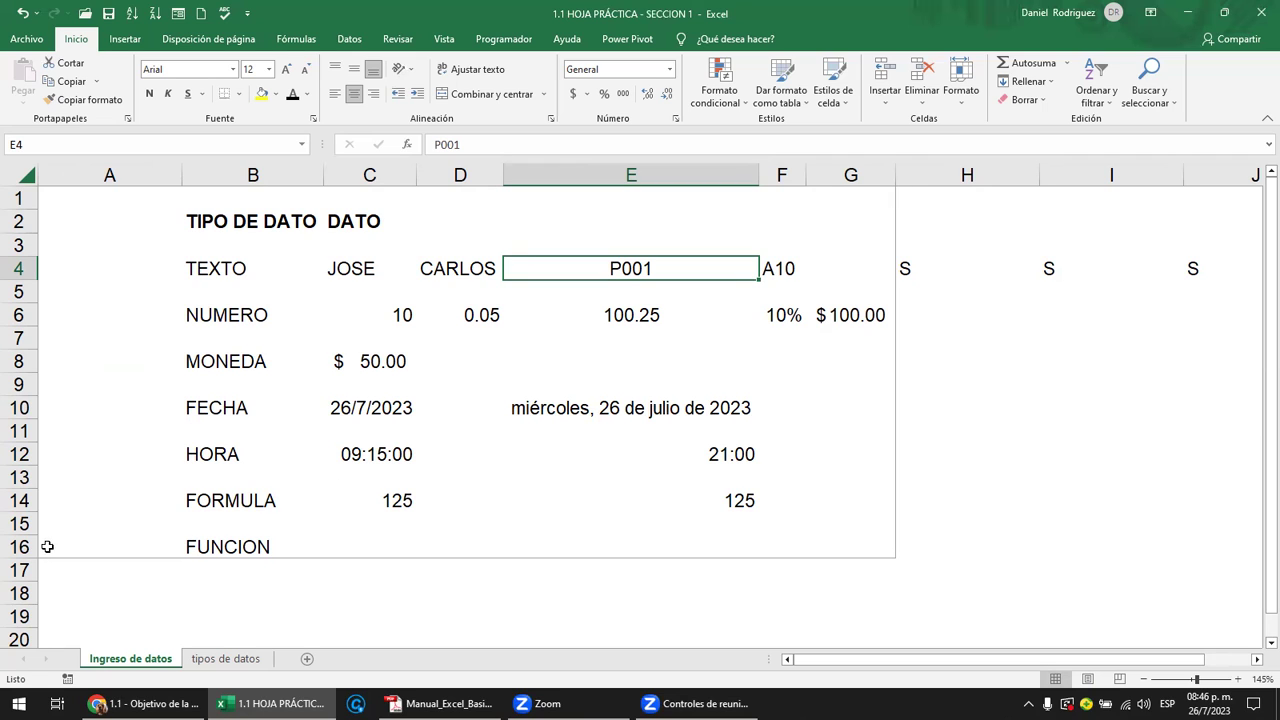
{"action": "left_click", "coordinate": [865, 172]}
{"action": "mouse_move", "coordinate": [866, 198]}
{"action": "left_mouse_down"}
{"action": "mouse_move", "coordinate": [877, 382]}
{"action": "mouse_move", "coordinate": [130, 545]}
{"action": "mouse_move", "coordinate": [357, 529]}
{"action": "left_mouse_up"}
{"action": "left_click", "coordinate": [96, 552]}
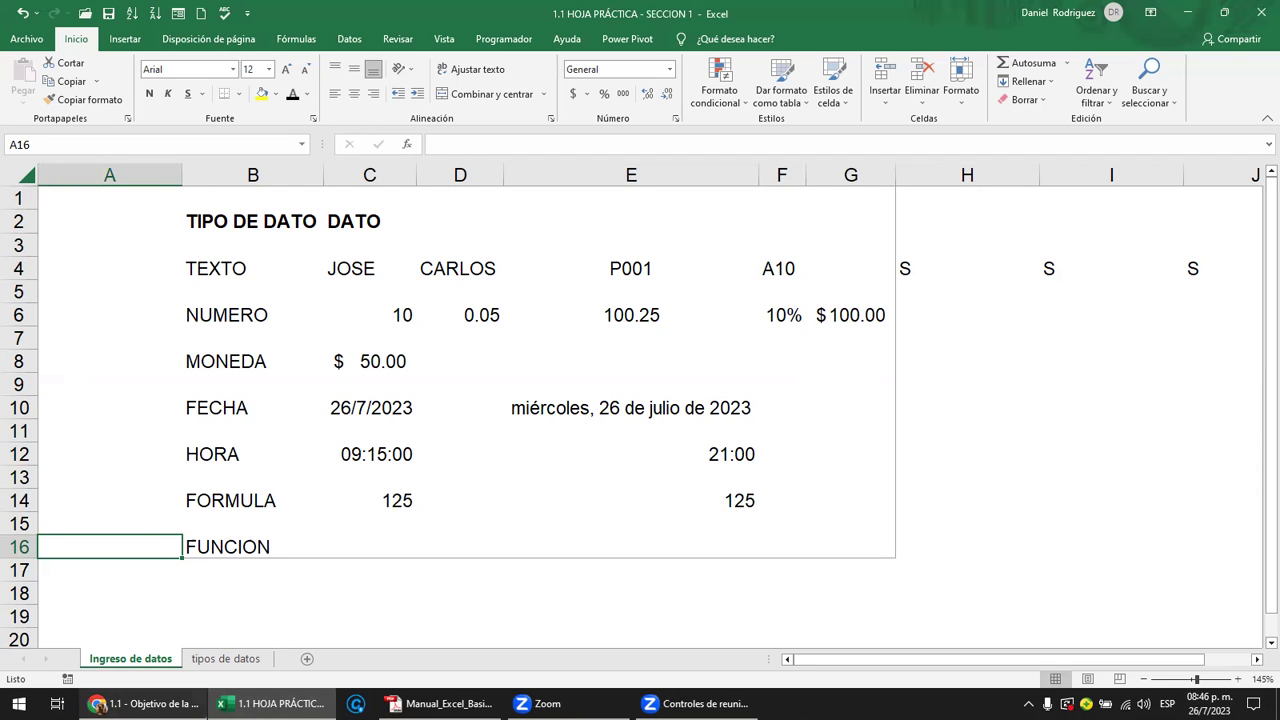
- Glance at the Chrome course page, return to Excel and select cell H3
{"action": "left_click", "coordinate": [145, 703]}
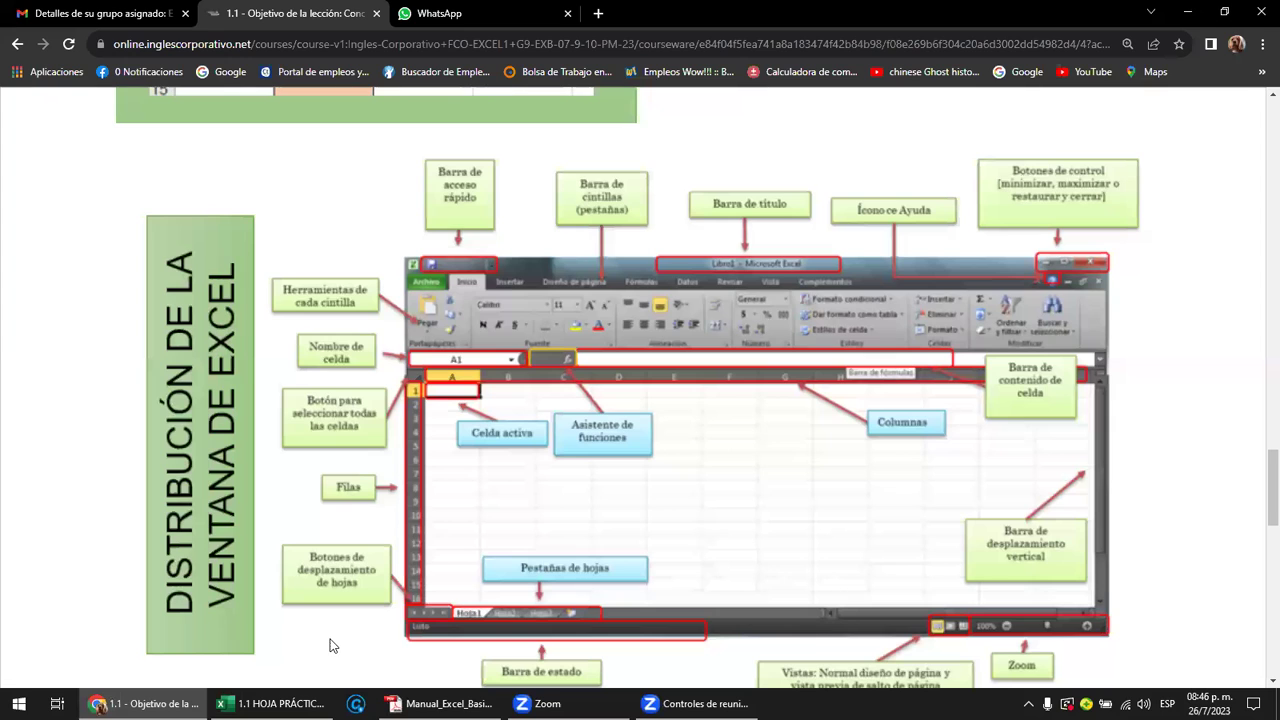
{"action": "left_click", "coordinate": [270, 703]}
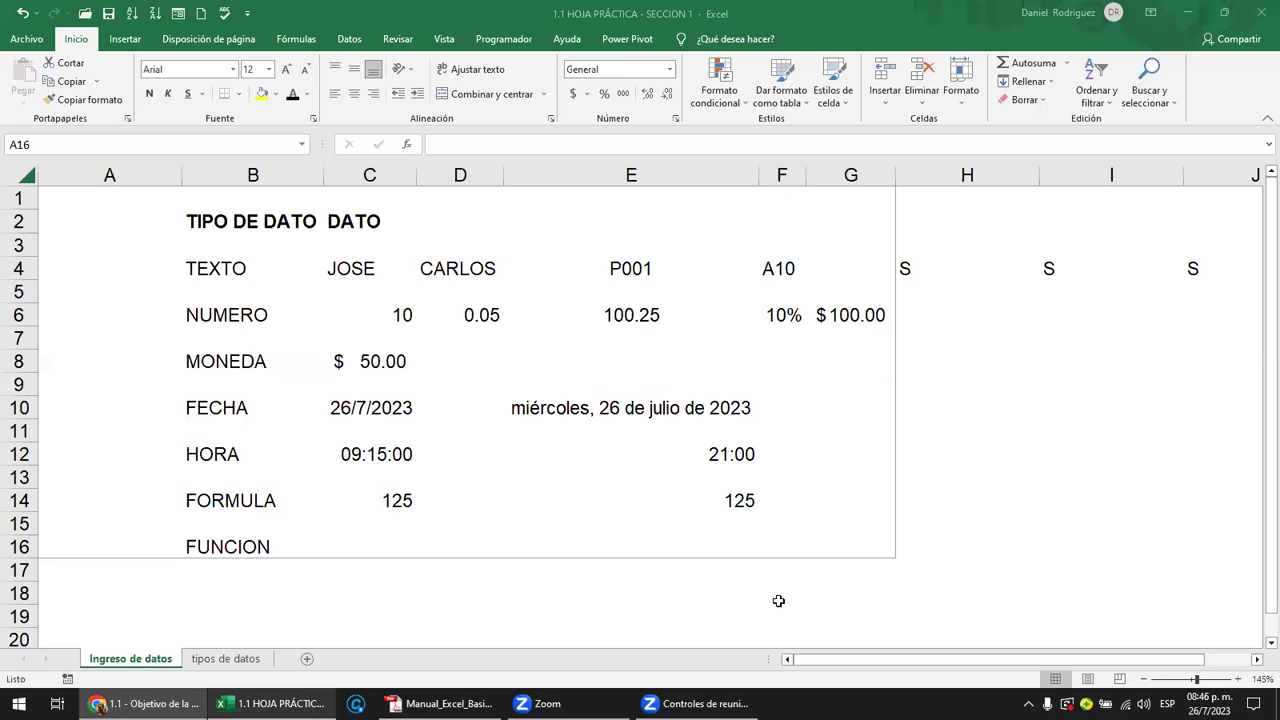
{"action": "left_click_drag", "start_coordinate": [1090, 659], "coordinate": [1083, 608]}
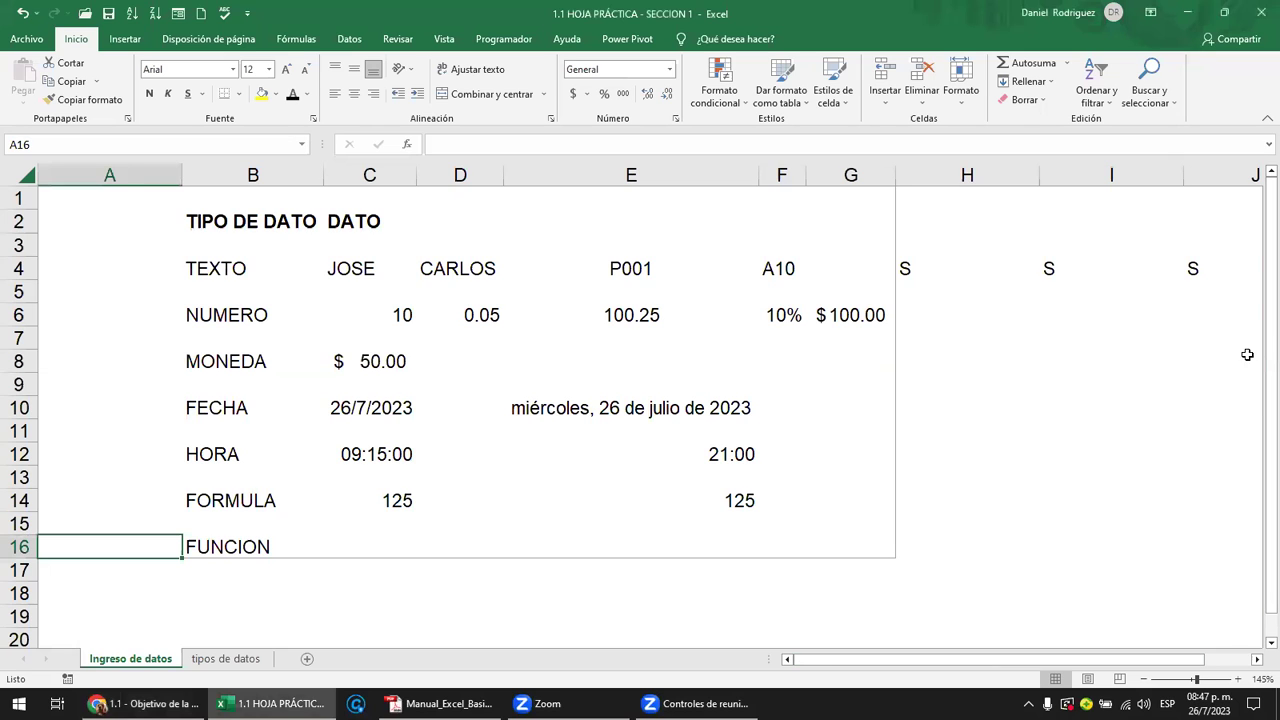
{"action": "left_click", "coordinate": [988, 254]}
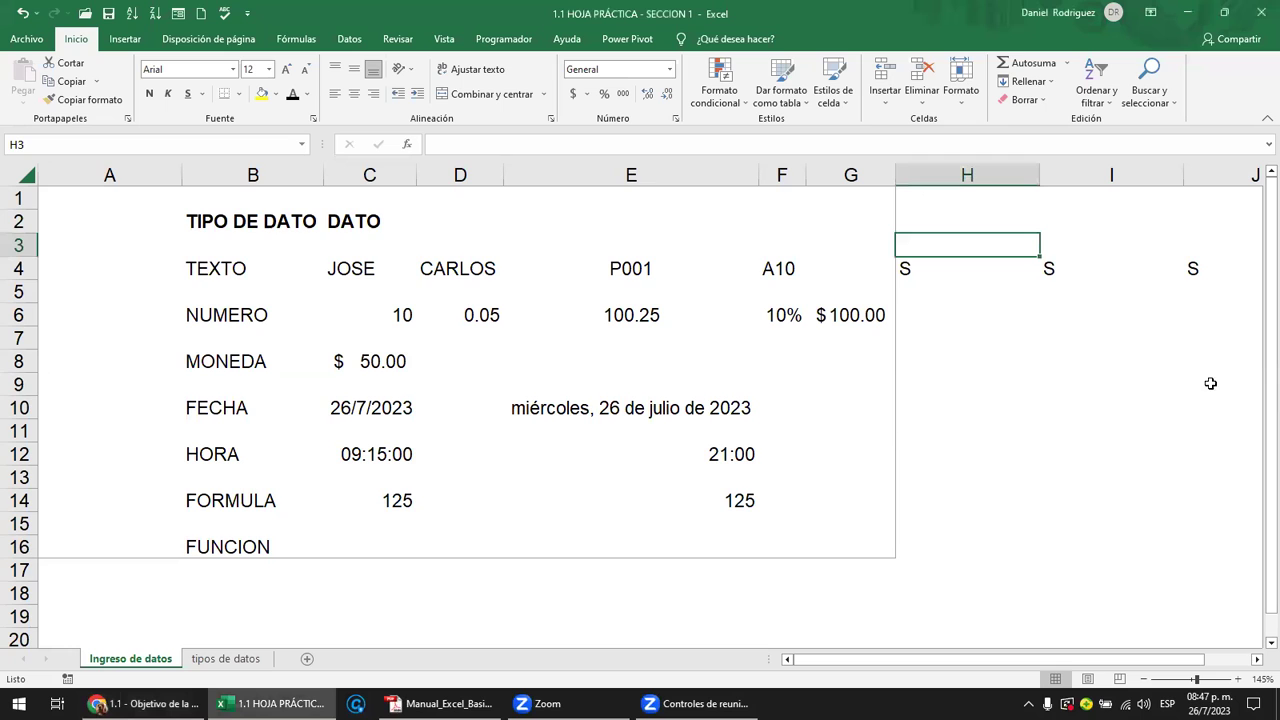
{"action": "left_click_drag", "start_coordinate": [1258, 366], "coordinate": [1258, 410]}
{"action": "left_click", "coordinate": [966, 659]}
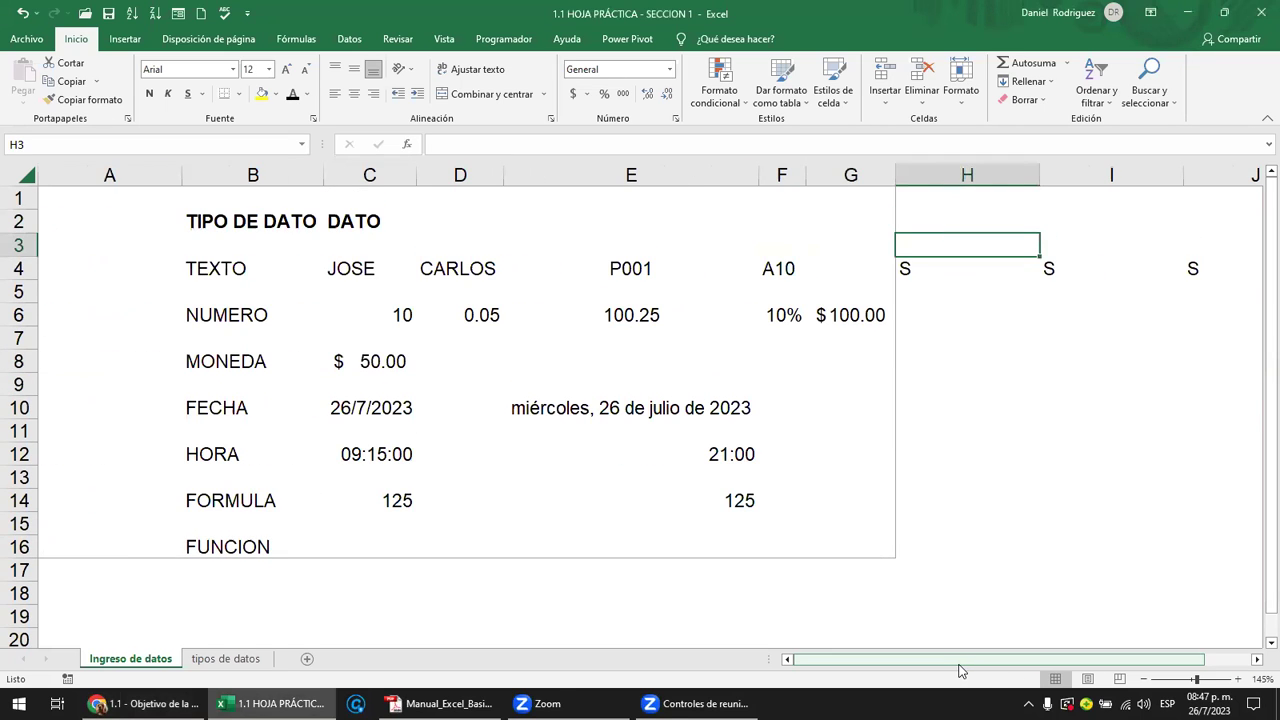
- Toggle between the tipos de datos and Ingreso de datos sheets, ending on Ingreso de datos
{"action": "left_click", "coordinate": [212, 664]}
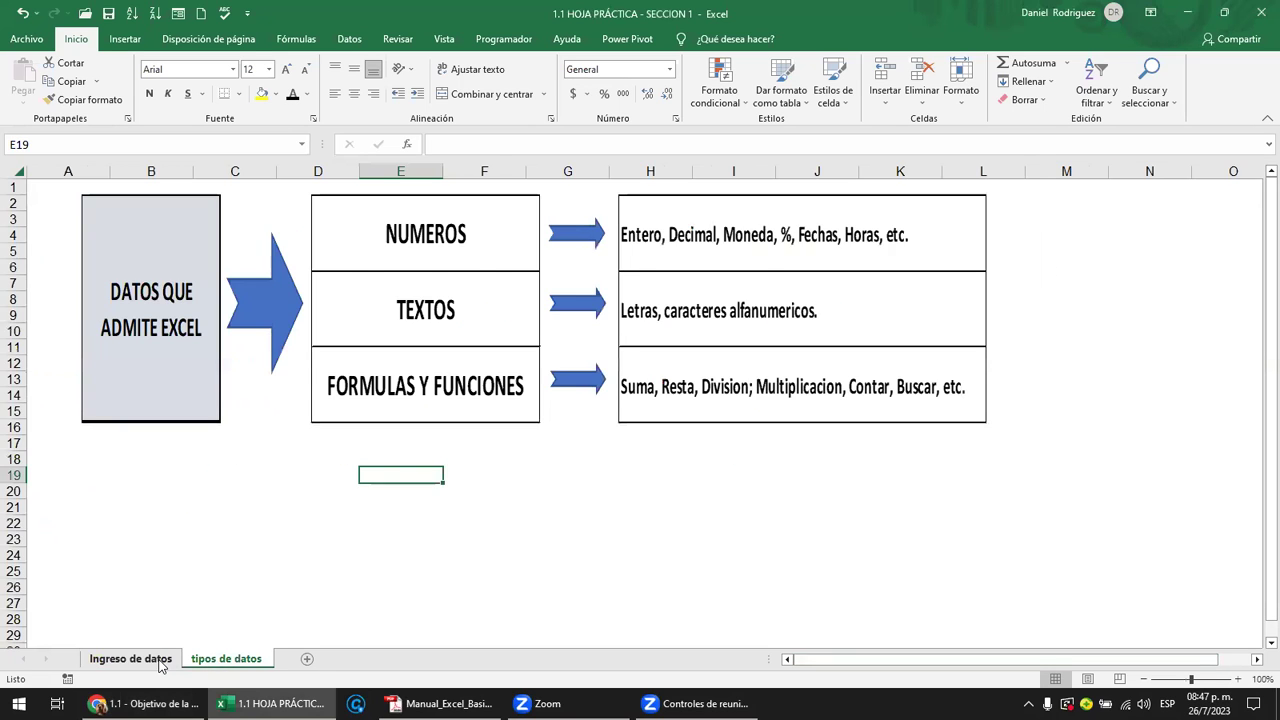
{"action": "left_click", "coordinate": [160, 664]}
{"action": "left_click", "coordinate": [213, 664]}
{"action": "left_click", "coordinate": [140, 663]}
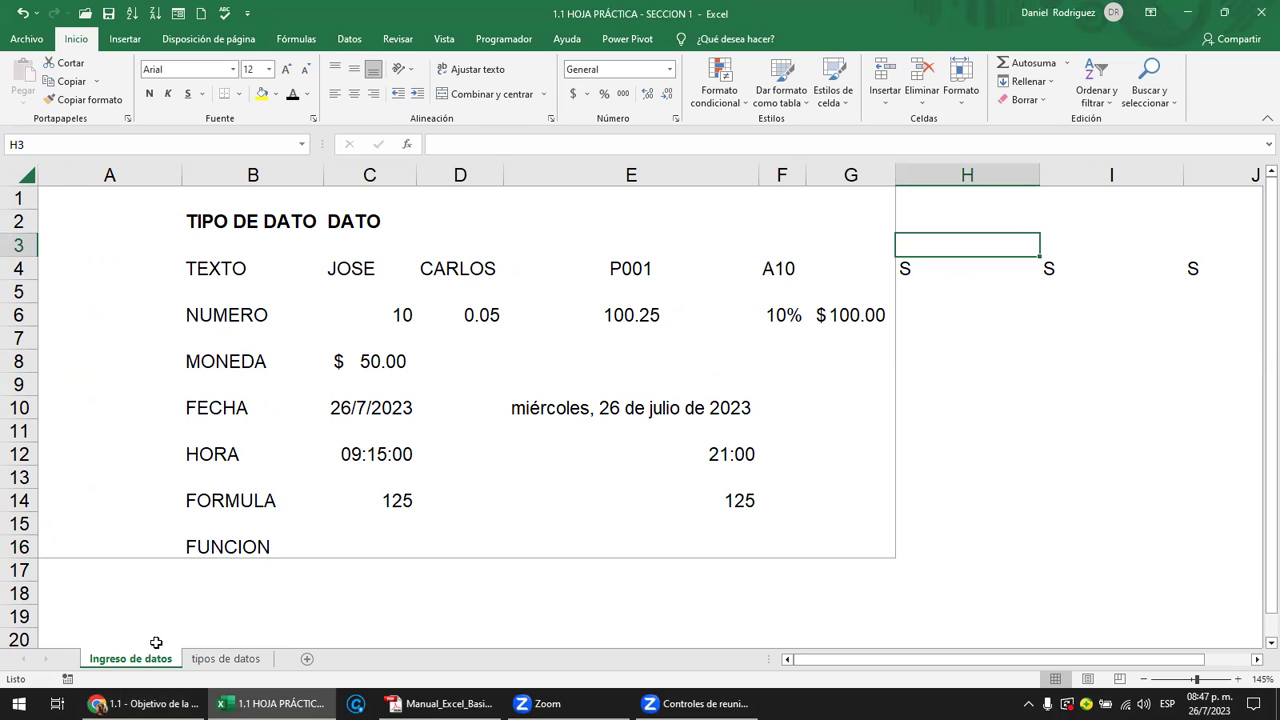
{"action": "left_click", "coordinate": [217, 660]}
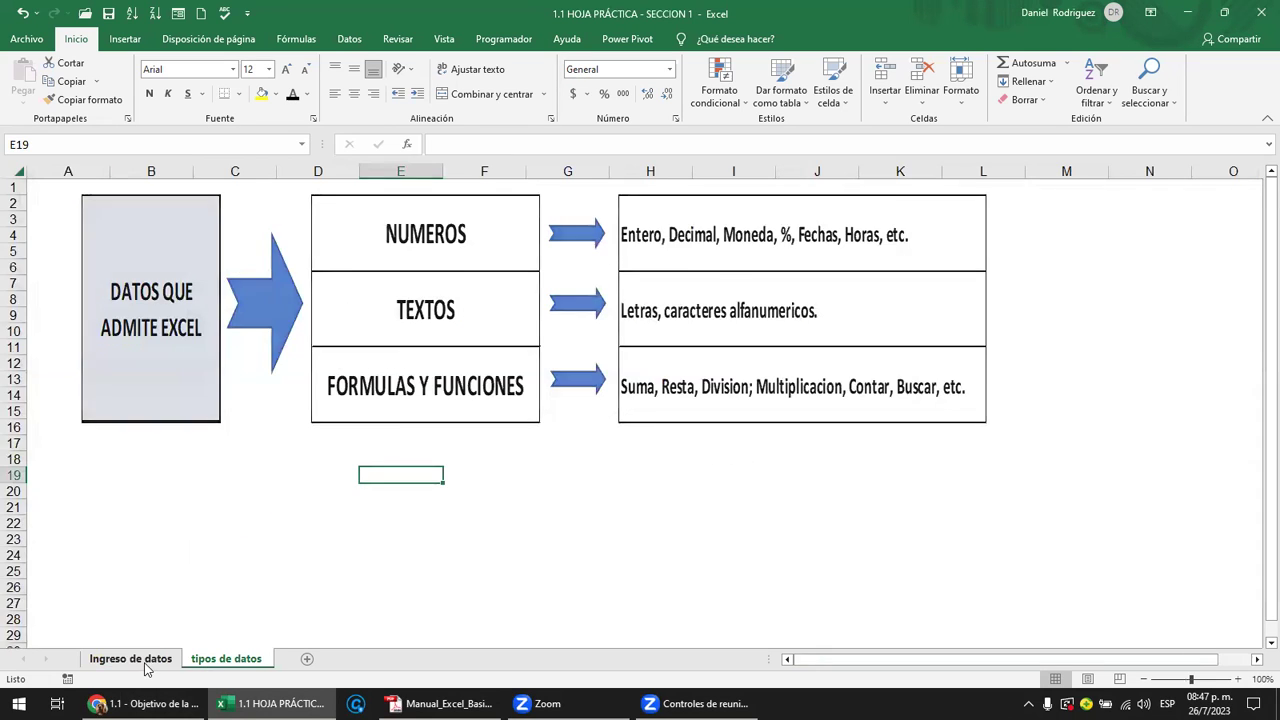
{"action": "left_click", "coordinate": [130, 660]}
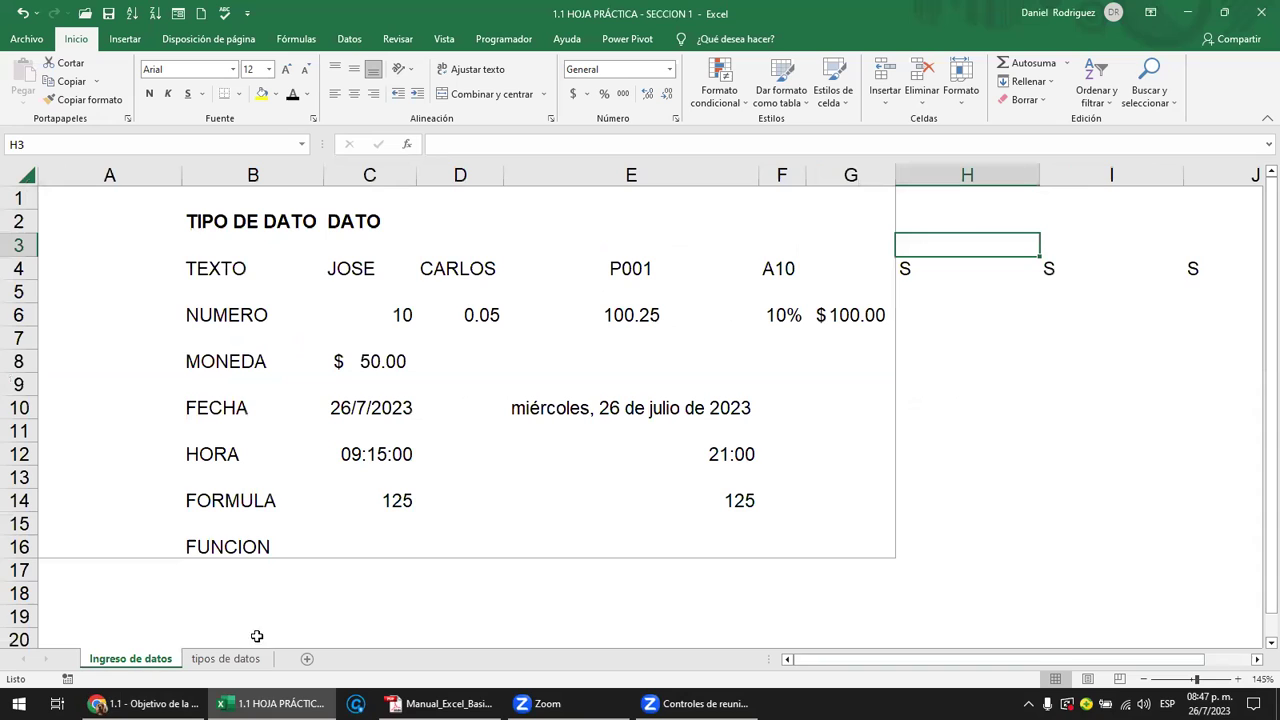
- Add the blank sheet Hoja1, select A2, and check the Chrome page before returning
{"action": "left_click", "coordinate": [307, 659]}
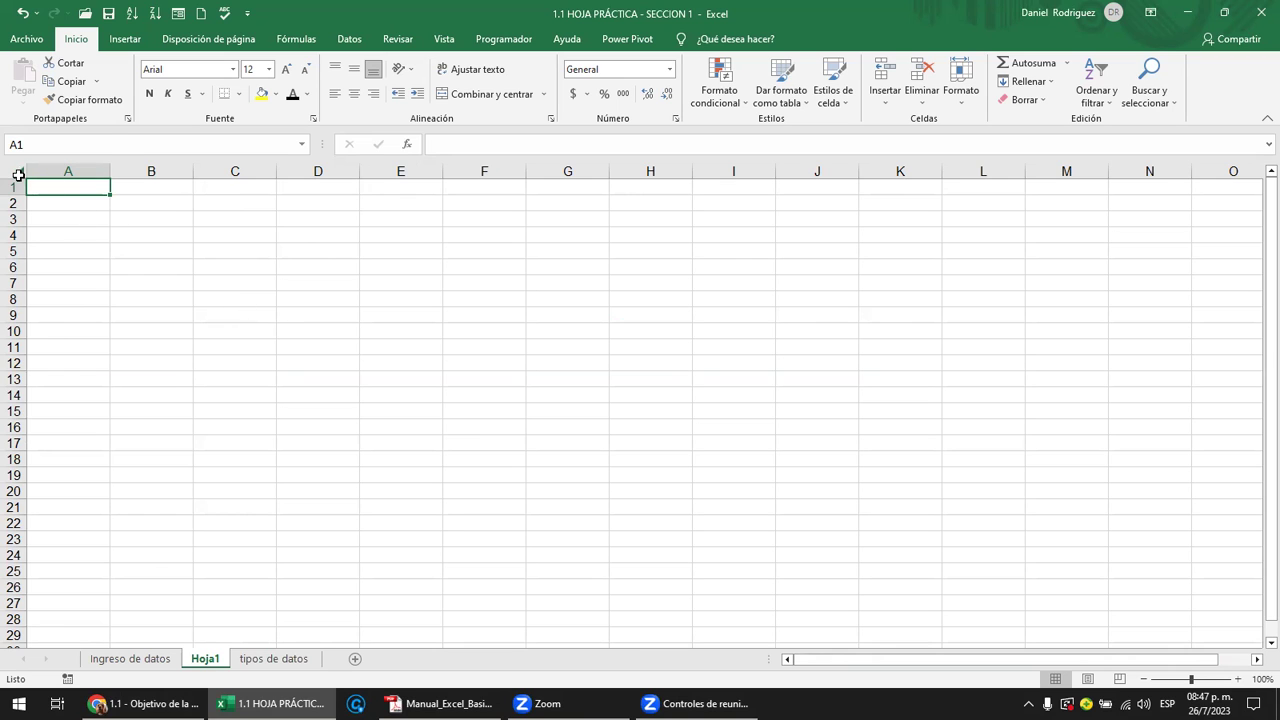
{"action": "left_click", "coordinate": [17, 174]}
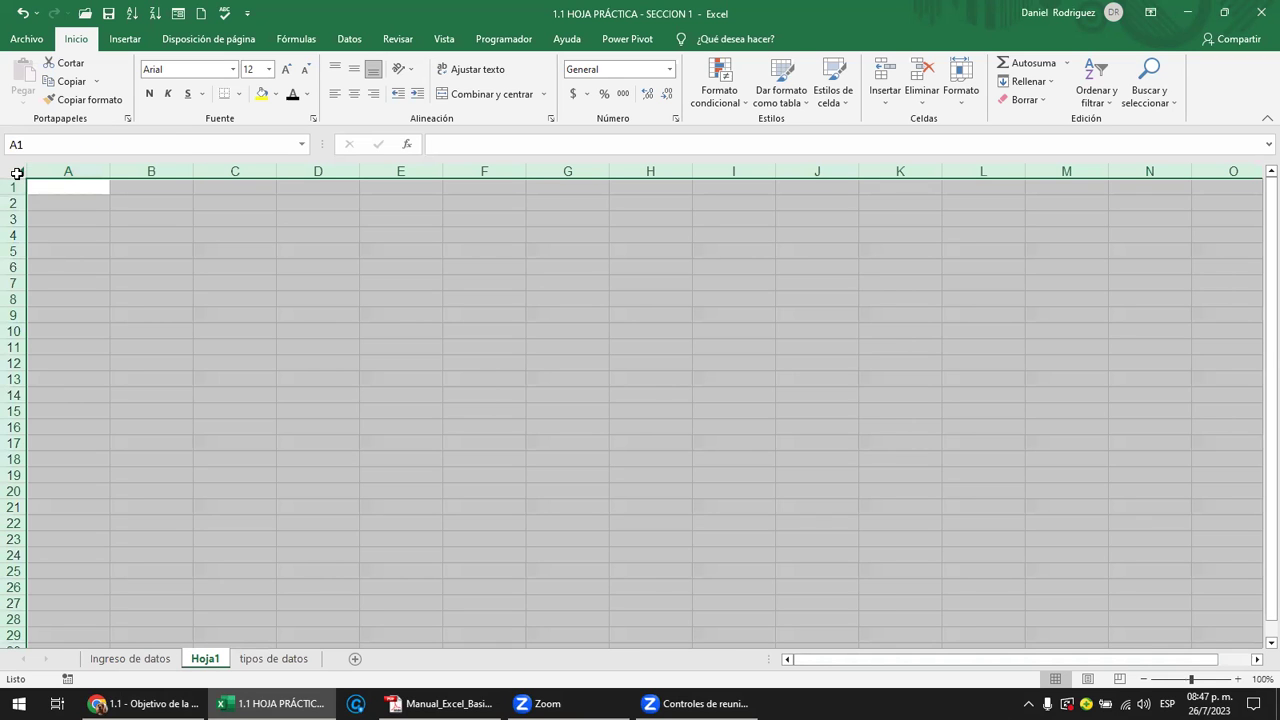
{"action": "left_click", "coordinate": [78, 201]}
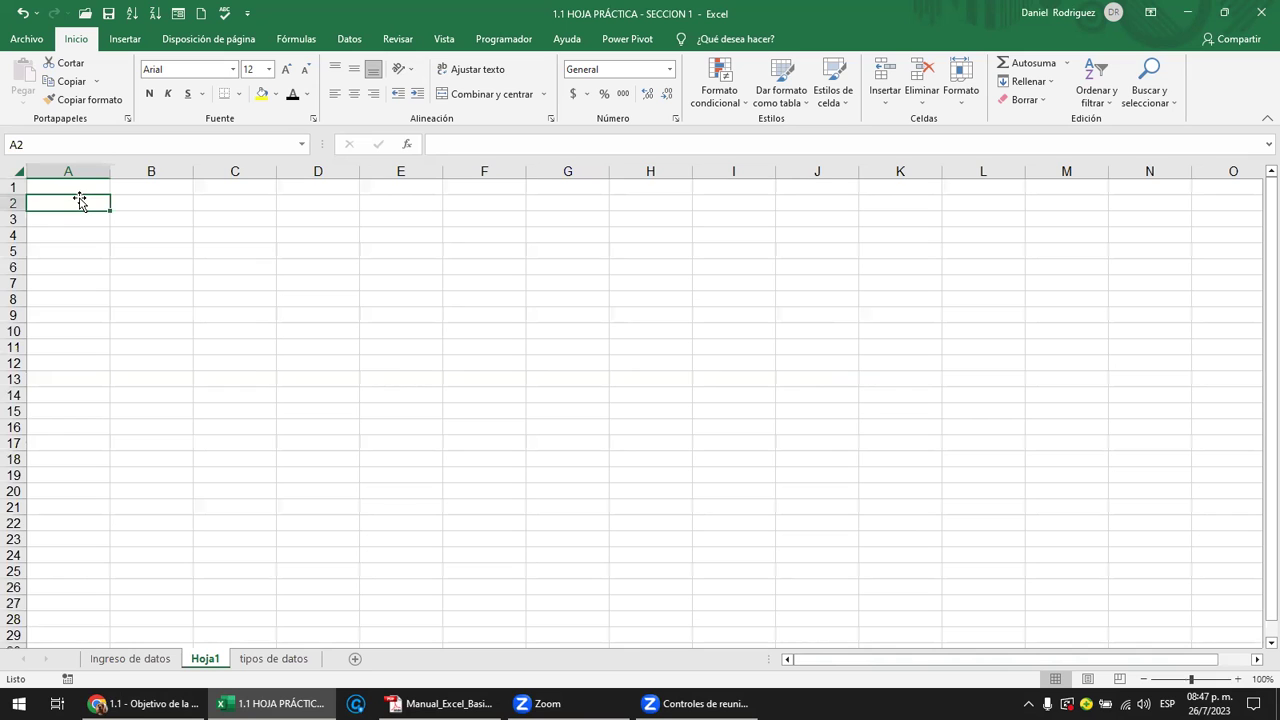
{"action": "left_click", "coordinate": [145, 700]}
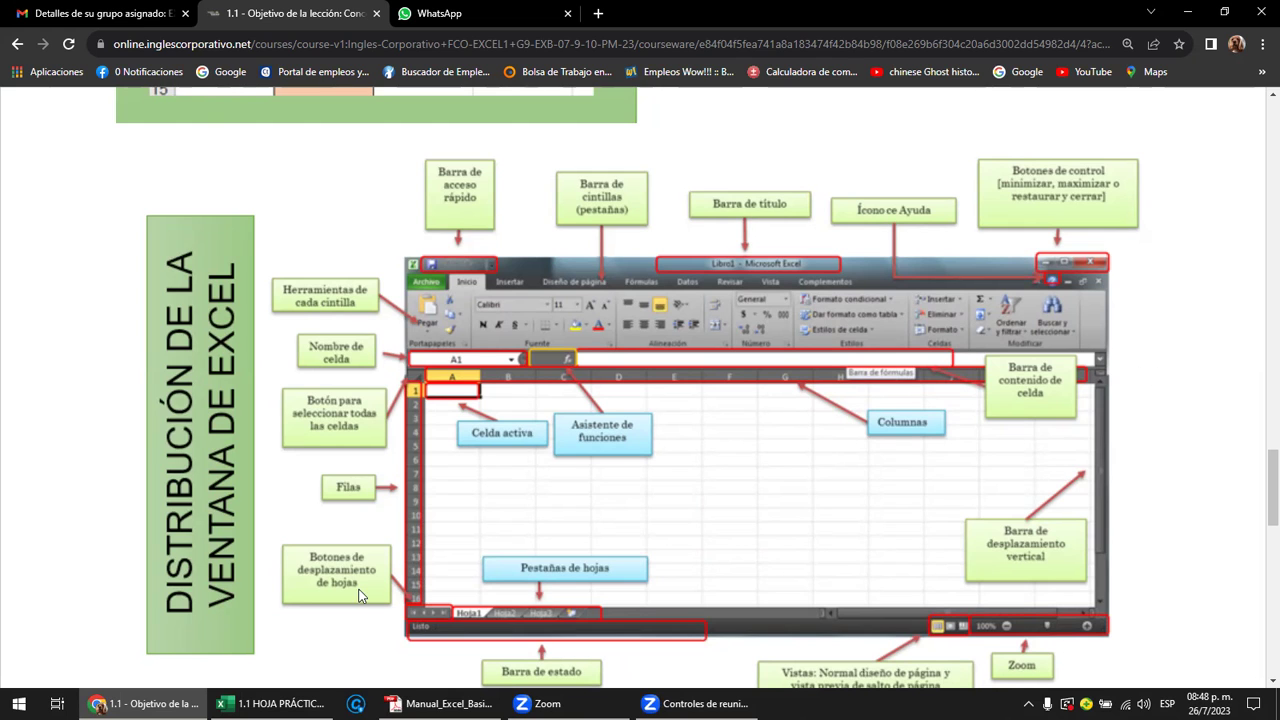
{"action": "left_click", "coordinate": [100, 705]}
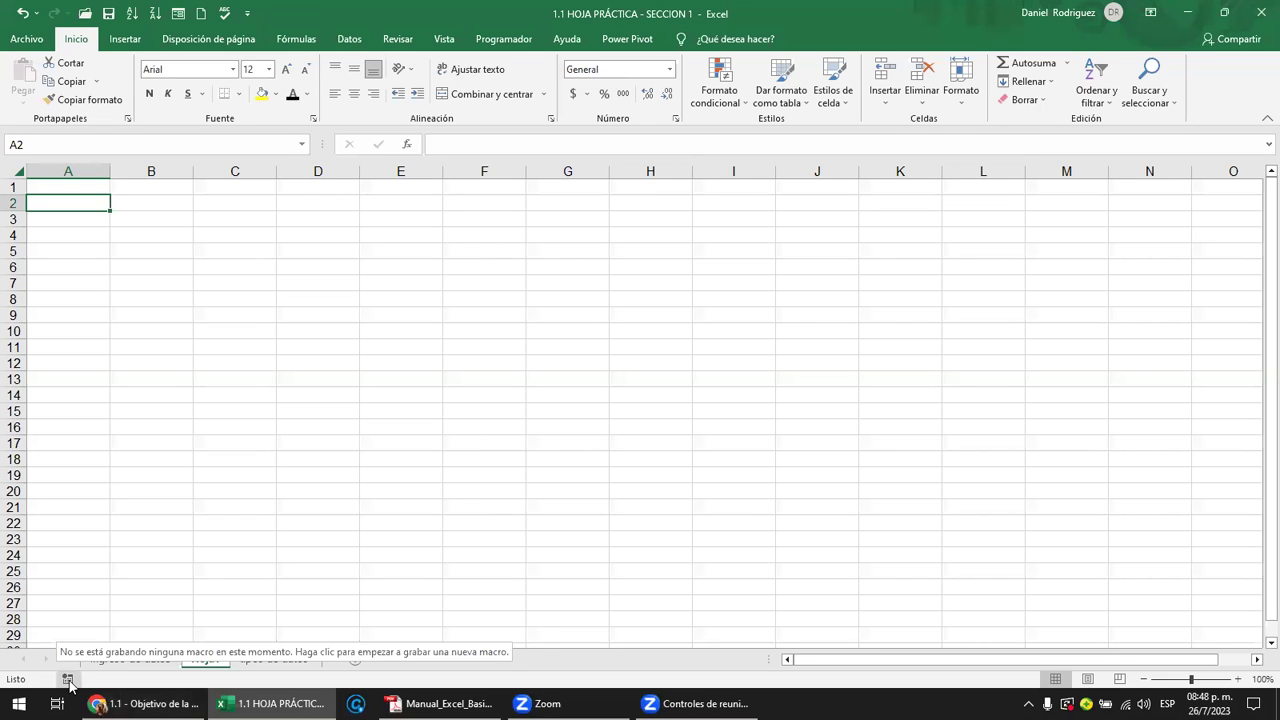
{"action": "left_click", "coordinate": [68, 680]}
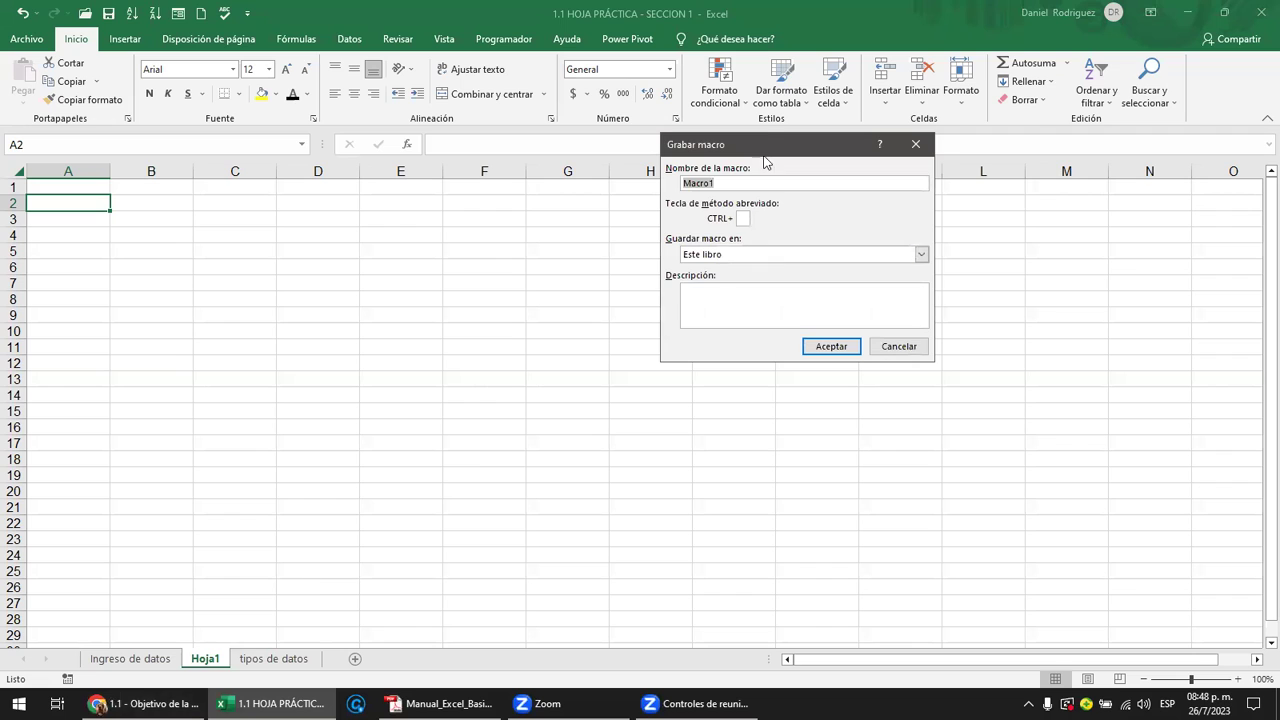
{"action": "left_click_drag", "start_coordinate": [764, 147], "coordinate": [556, 209]}
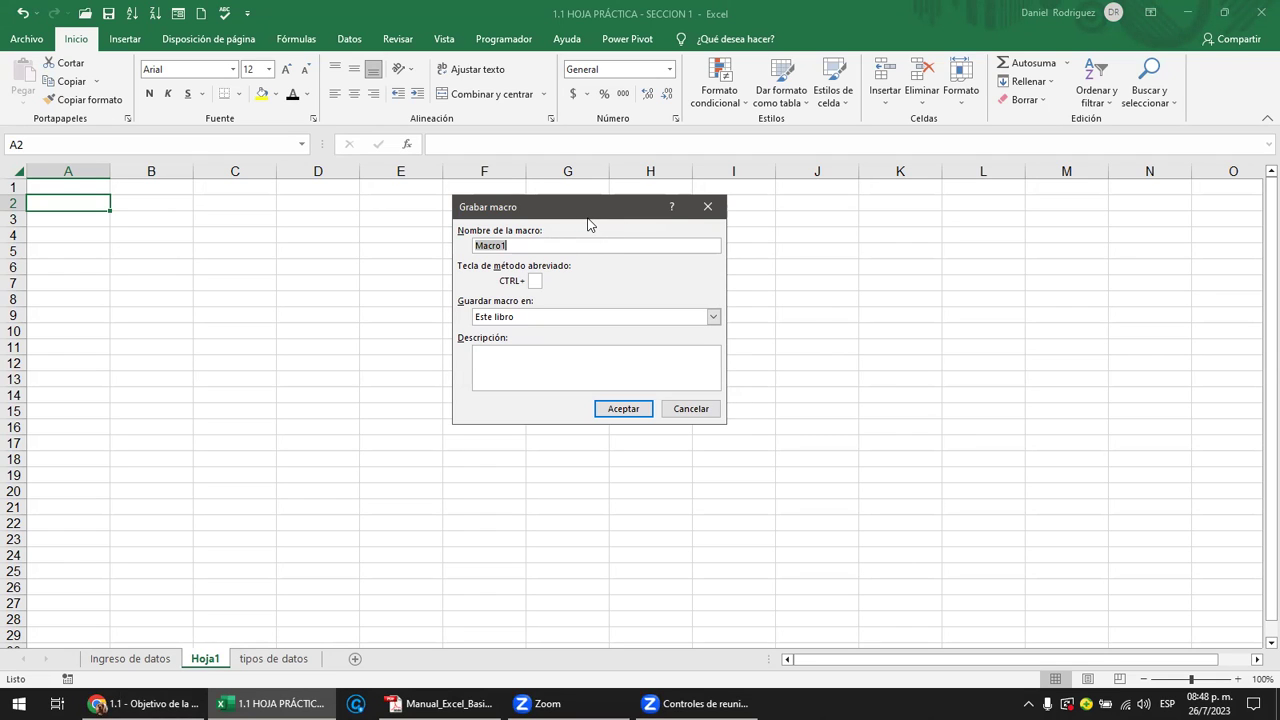
{"action": "left_click", "coordinate": [697, 412]}
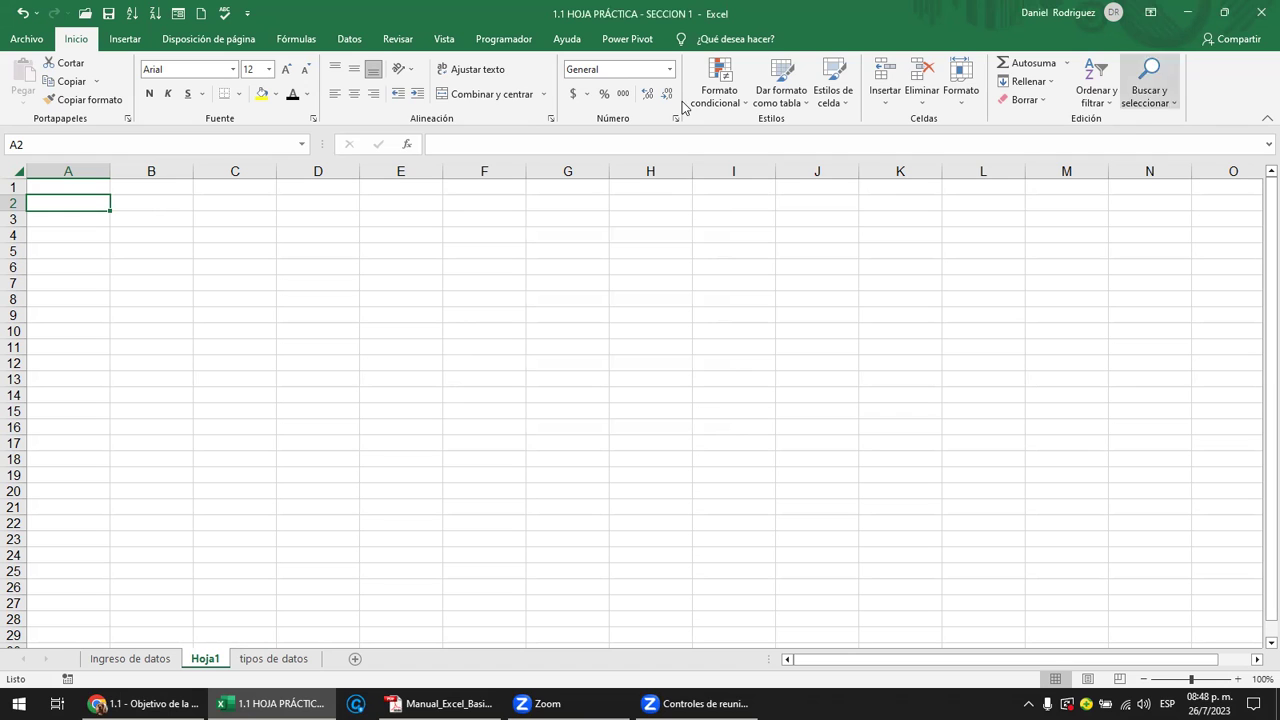
{"action": "left_click", "coordinate": [125, 38]}
{"action": "left_click", "coordinate": [76, 38]}
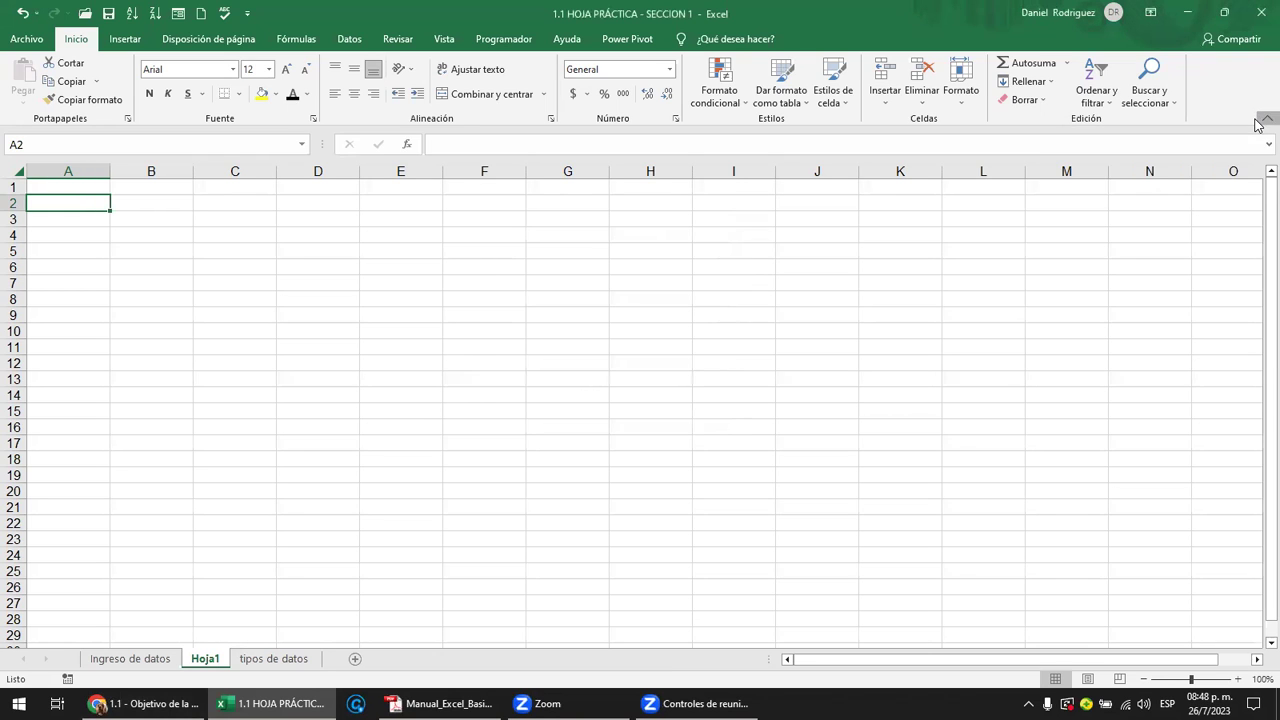
{"action": "left_click", "coordinate": [1265, 120]}
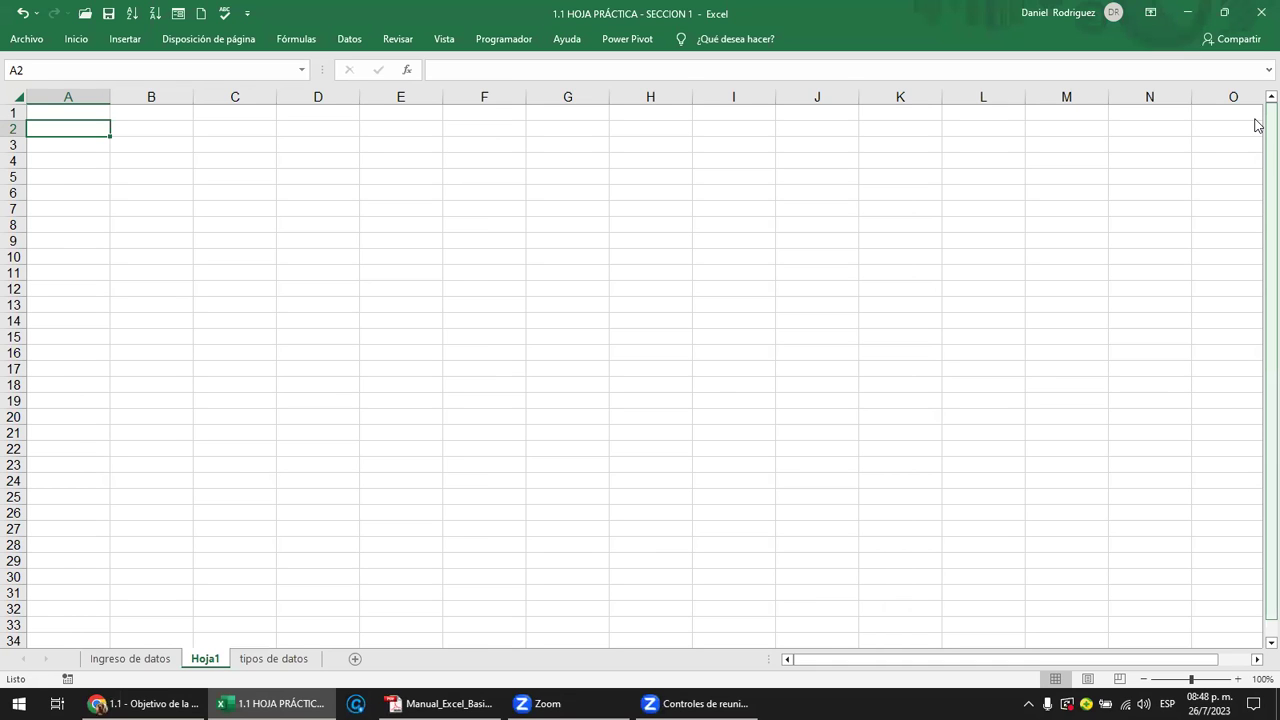
{"action": "key", "text": "ctrl+F1"}
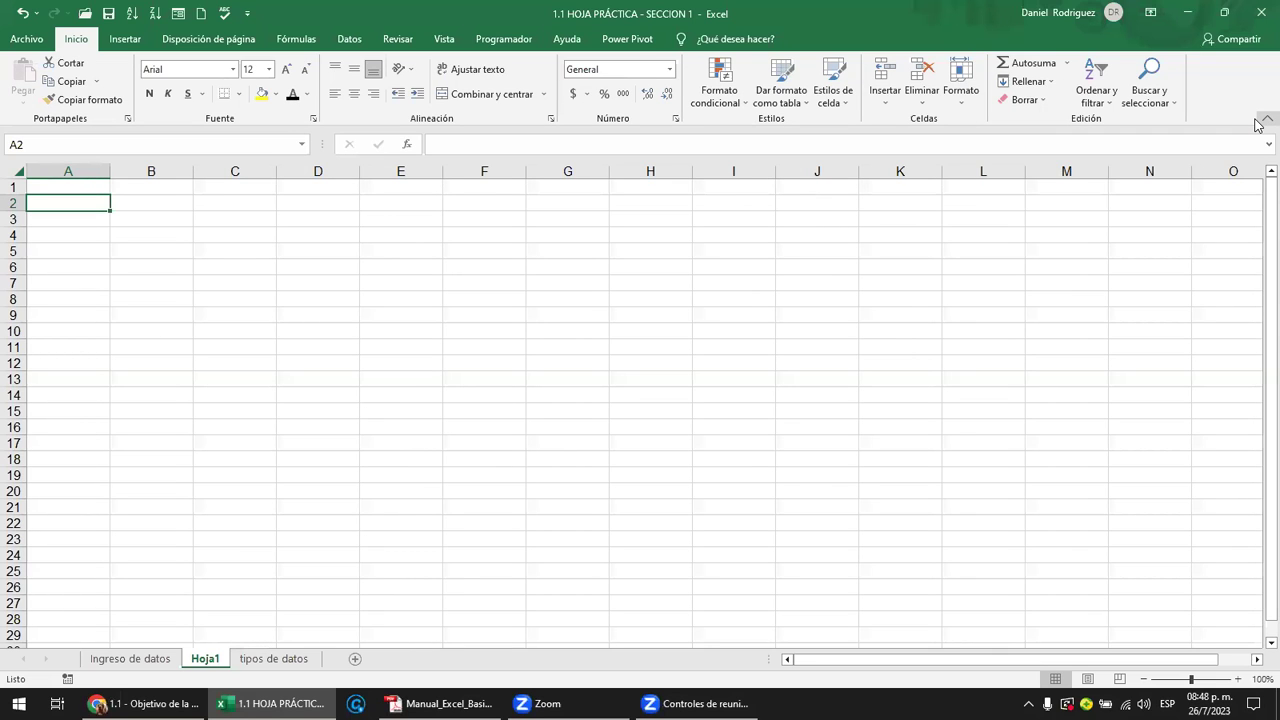
{"action": "left_click", "coordinate": [1262, 120]}
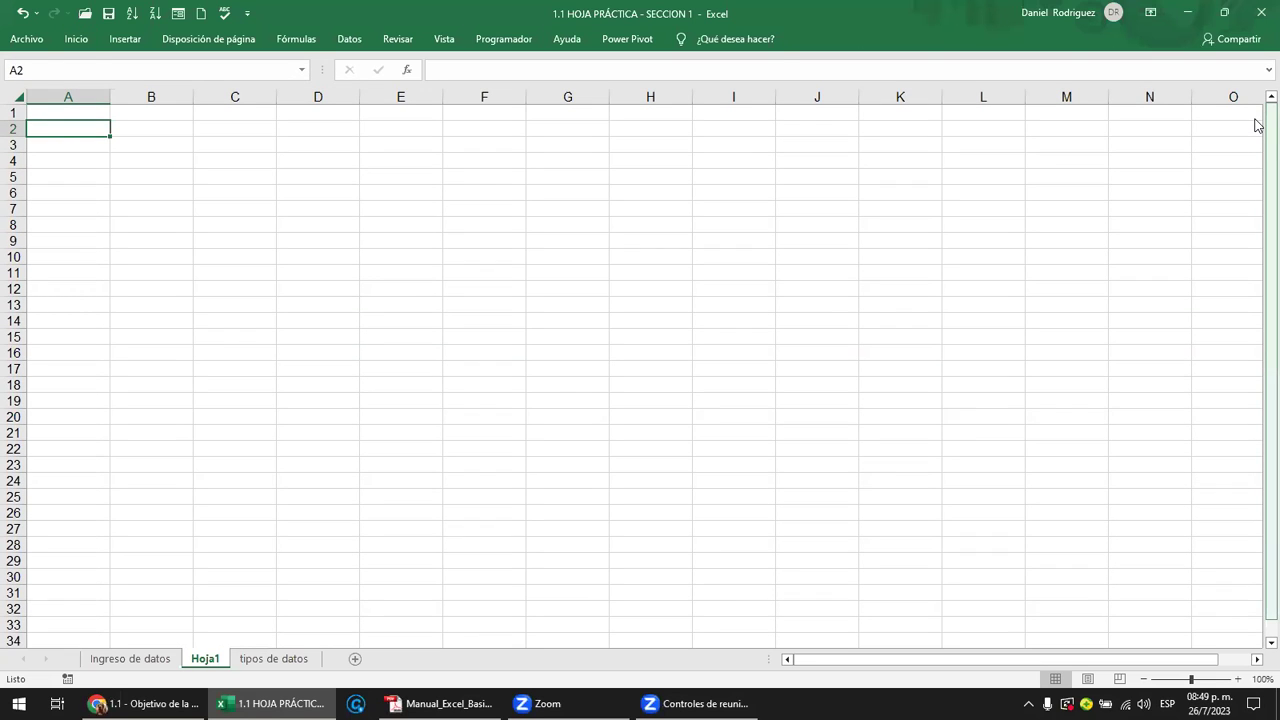
{"action": "key", "text": "ctrl+F1"}
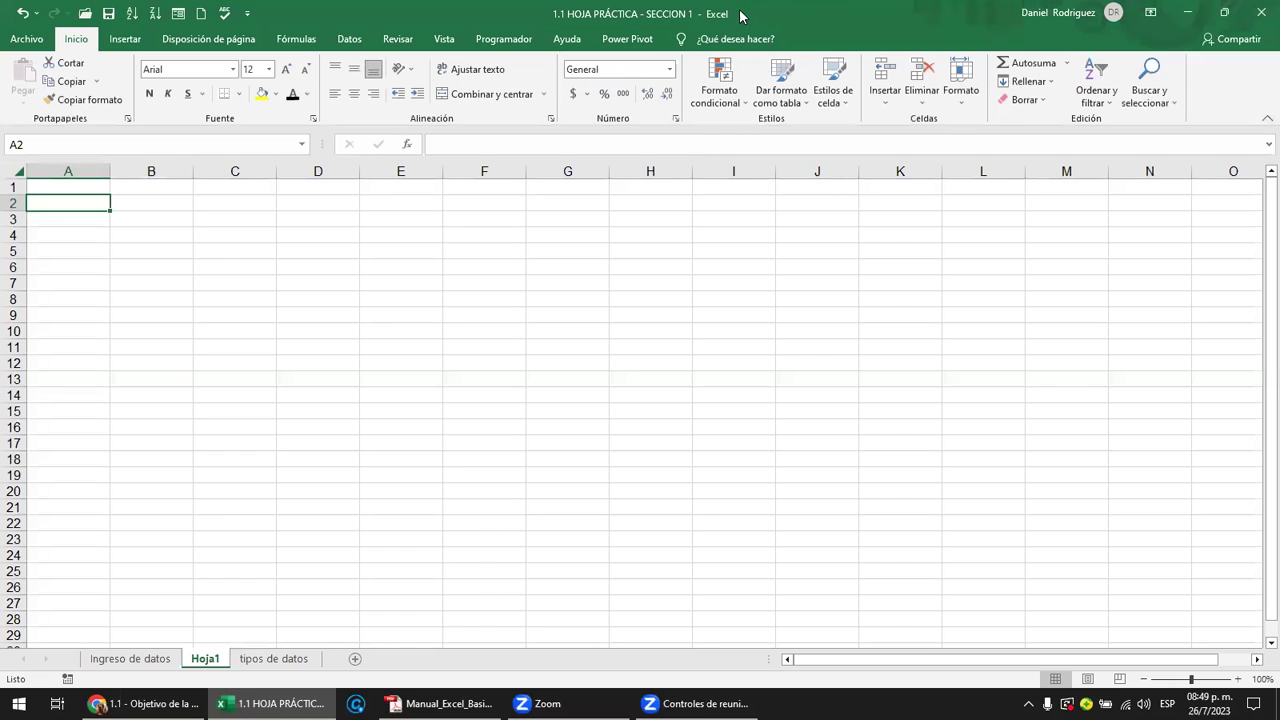
- Switch the ribbon to Show Tabs only and try dropping down its collapsed commands
{"action": "left_click", "coordinate": [1150, 14]}
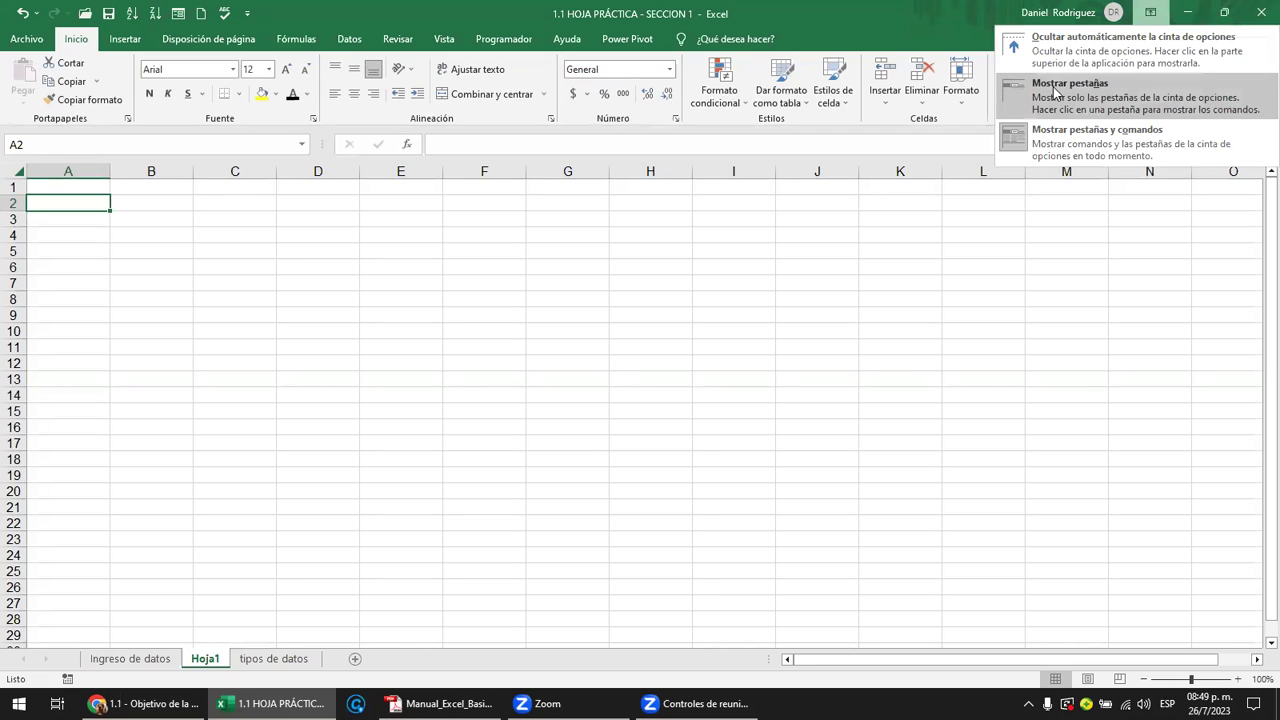
{"action": "left_click", "coordinate": [1107, 144]}
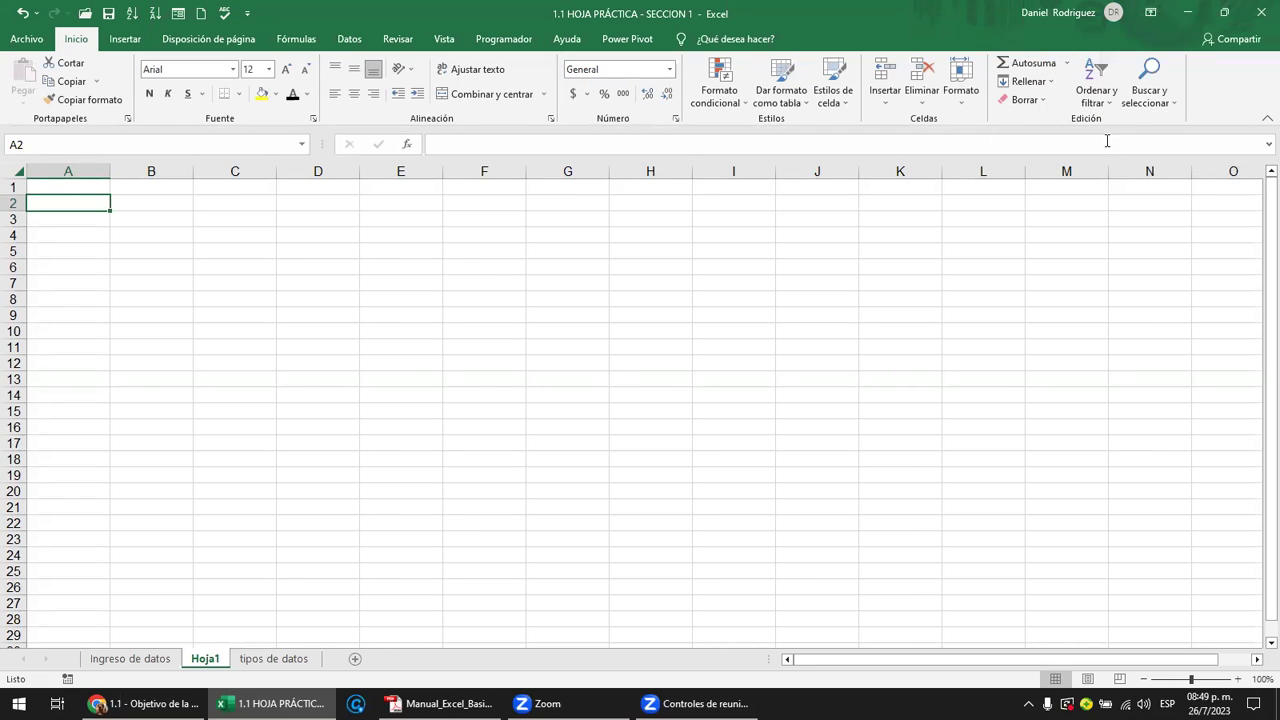
{"action": "left_click", "coordinate": [1153, 16]}
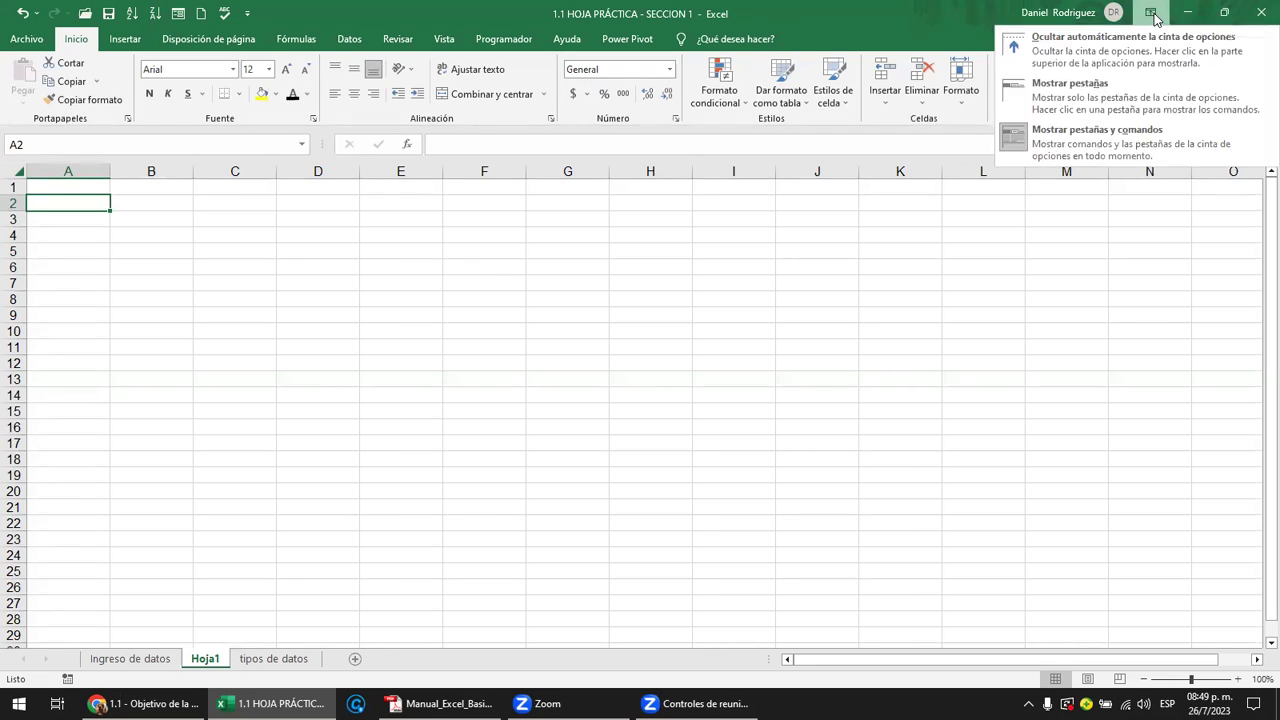
{"action": "left_click", "coordinate": [1089, 95]}
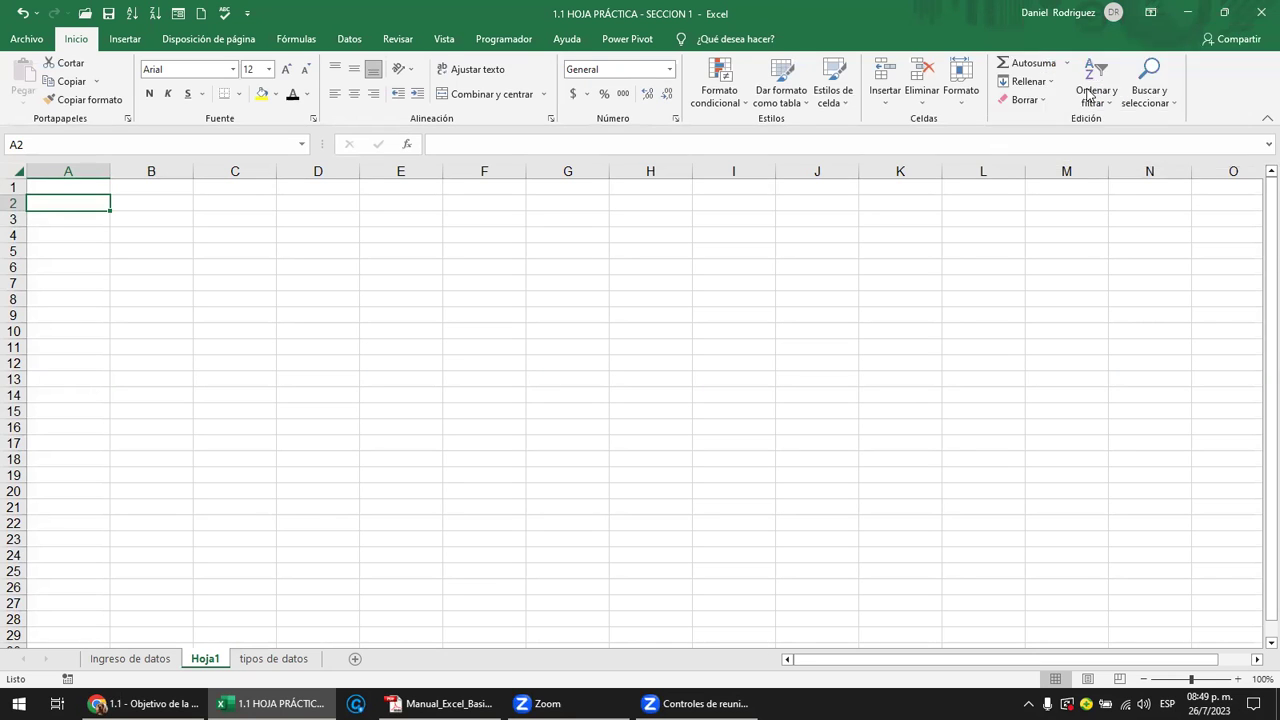
{"action": "left_click", "coordinate": [31, 45]}
{"action": "left_click", "coordinate": [30, 42]}
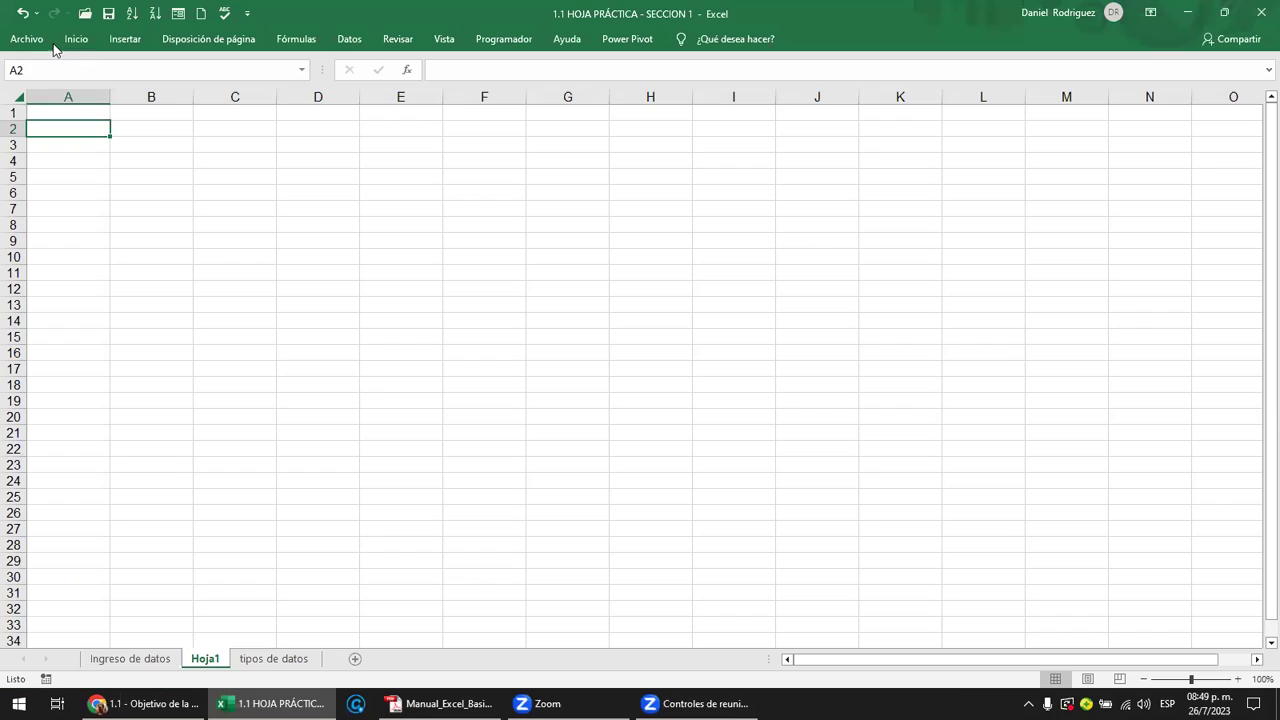
{"action": "left_click", "coordinate": [72, 46]}
{"action": "left_click", "coordinate": [73, 45]}
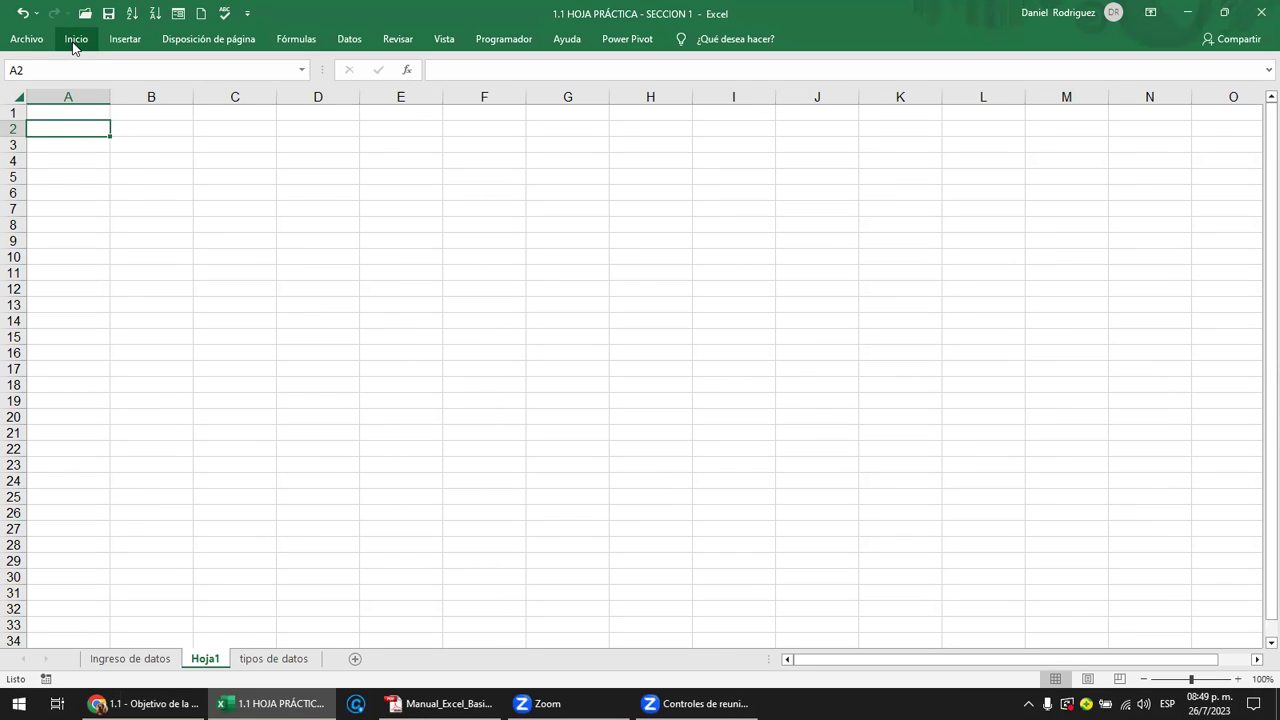
{"action": "left_click", "coordinate": [74, 42]}
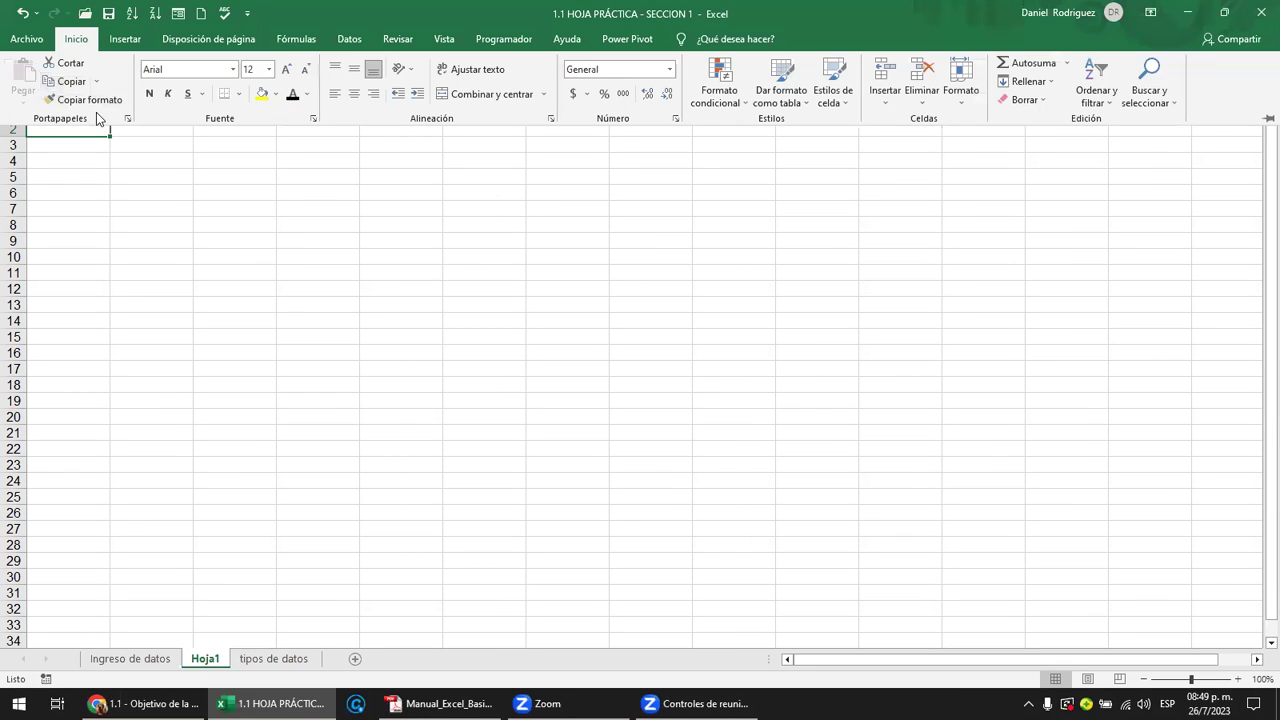
{"action": "left_click", "coordinate": [274, 189]}
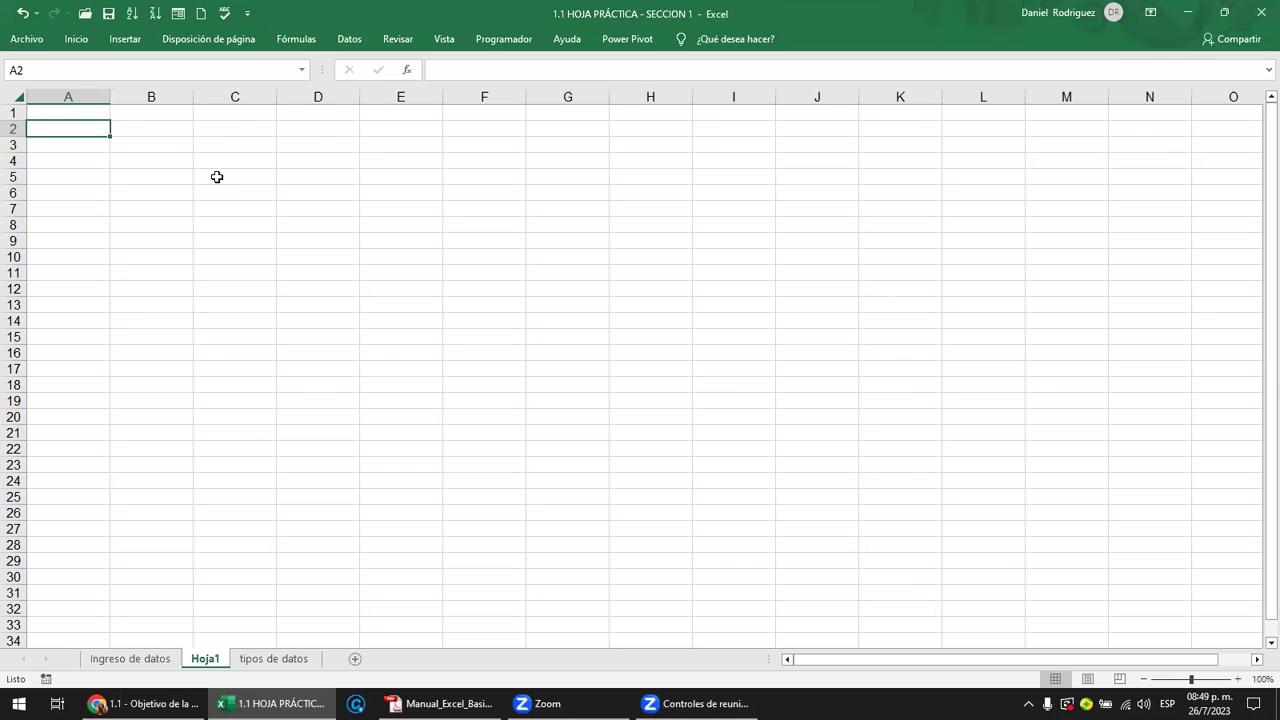
{"action": "mouse_move", "coordinate": [51, 115]}
{"action": "left_mouse_down"}
{"action": "mouse_move", "coordinate": [1239, 657]}
{"action": "mouse_move", "coordinate": [1231, 586]}
{"action": "left_mouse_up"}
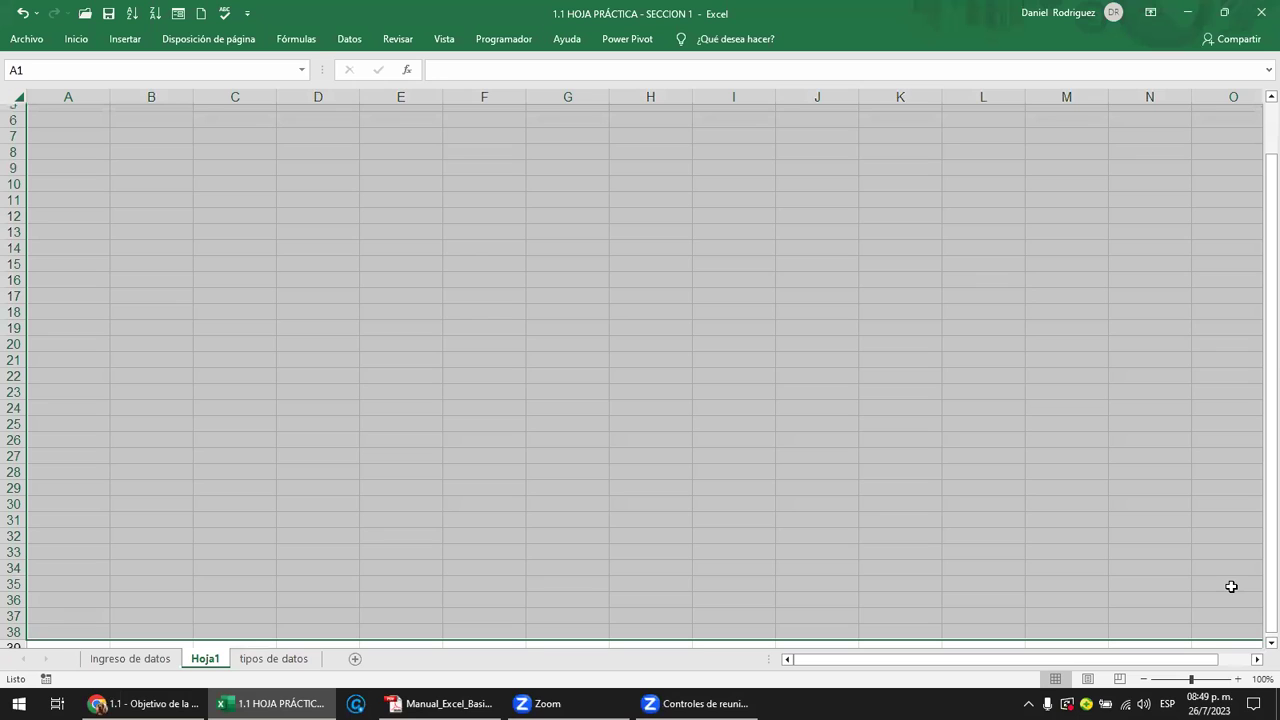
{"action": "left_click", "coordinate": [1008, 291]}
- Auto-hide the ribbon, restore Show Tabs and Commands, then switch to Chrome
{"action": "scroll", "coordinate": [1100, 200], "scroll_direction": "up", "scroll_amount": 2}
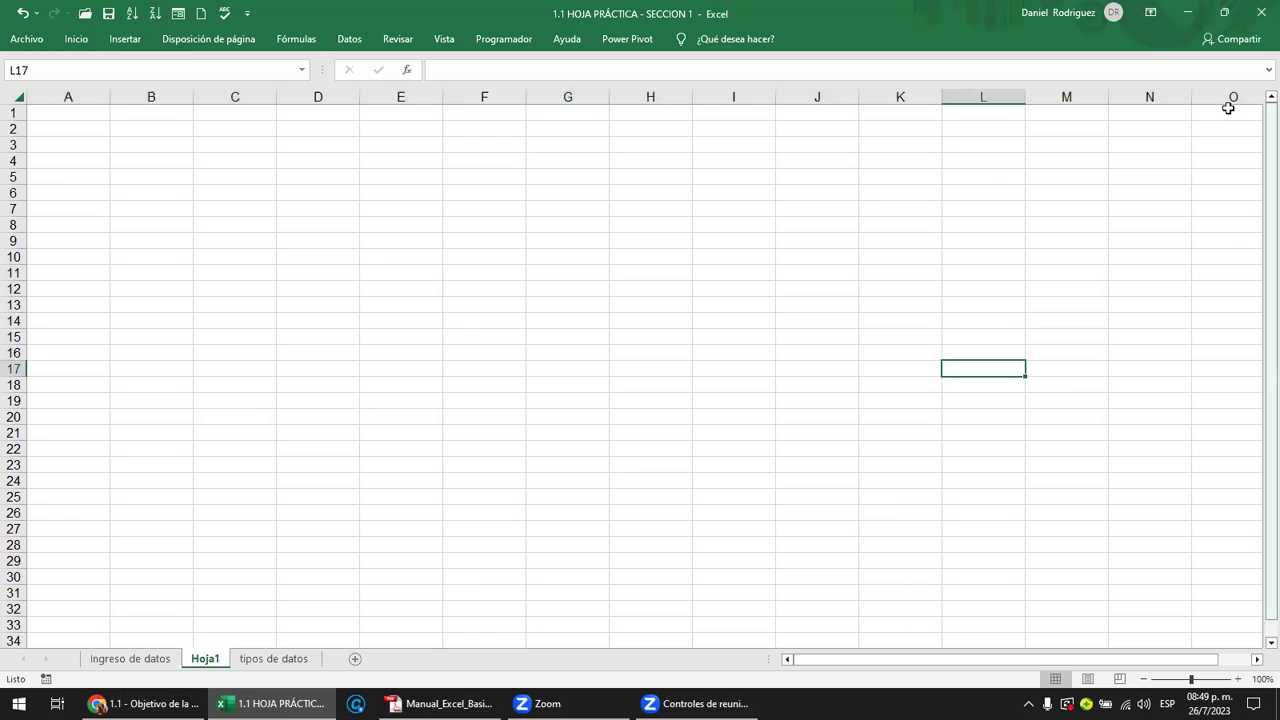
{"action": "left_click", "coordinate": [1150, 14]}
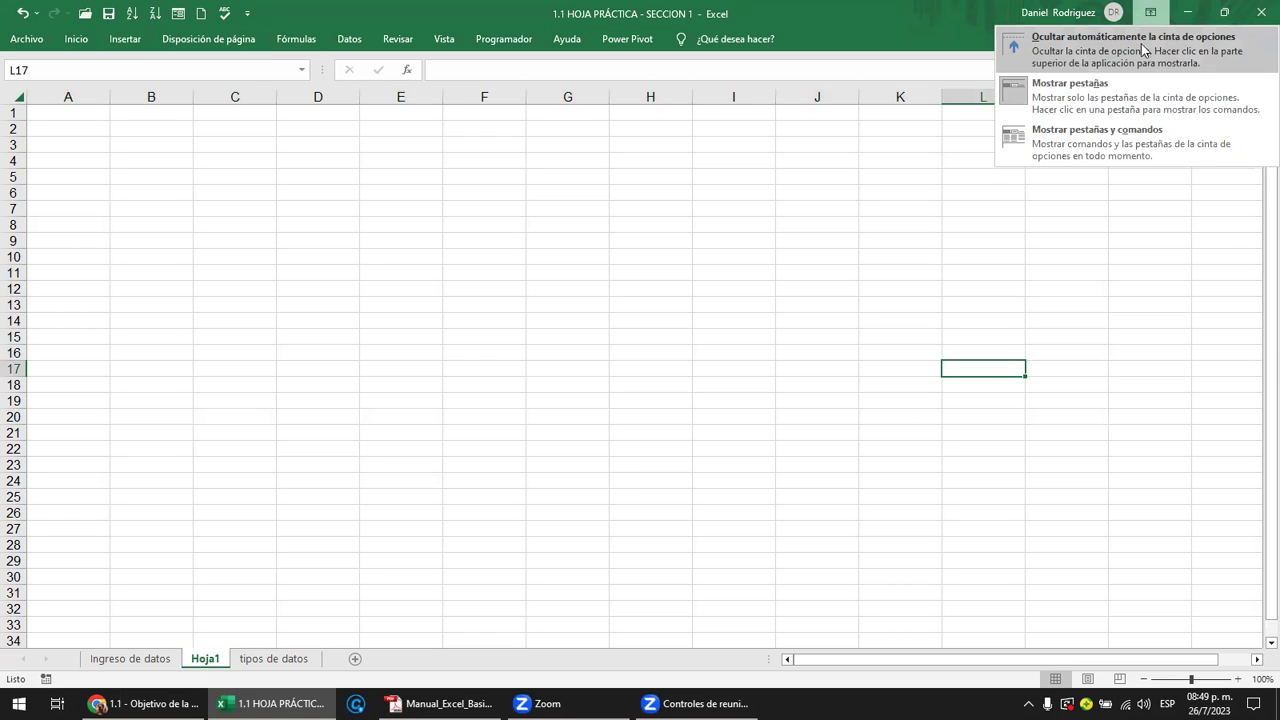
{"action": "left_click", "coordinate": [1173, 45]}
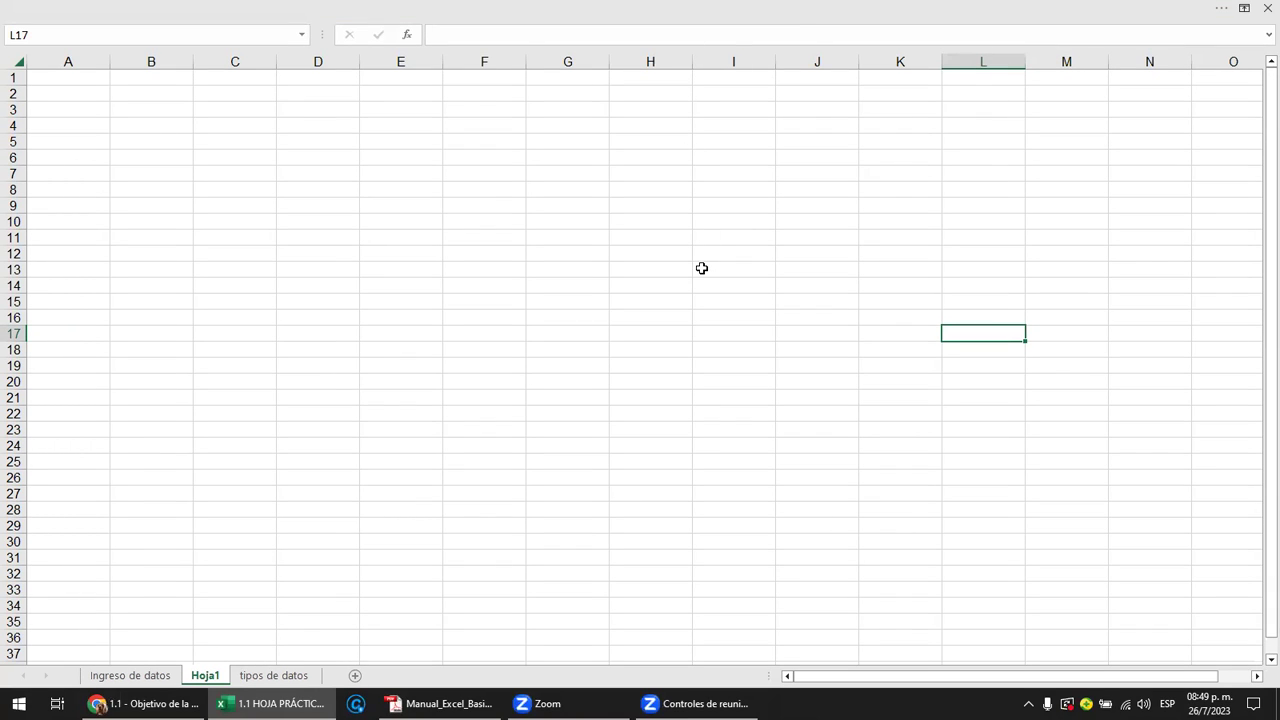
{"action": "mouse_move", "coordinate": [677, 10]}
{"action": "left_click", "coordinate": [1245, 10]}
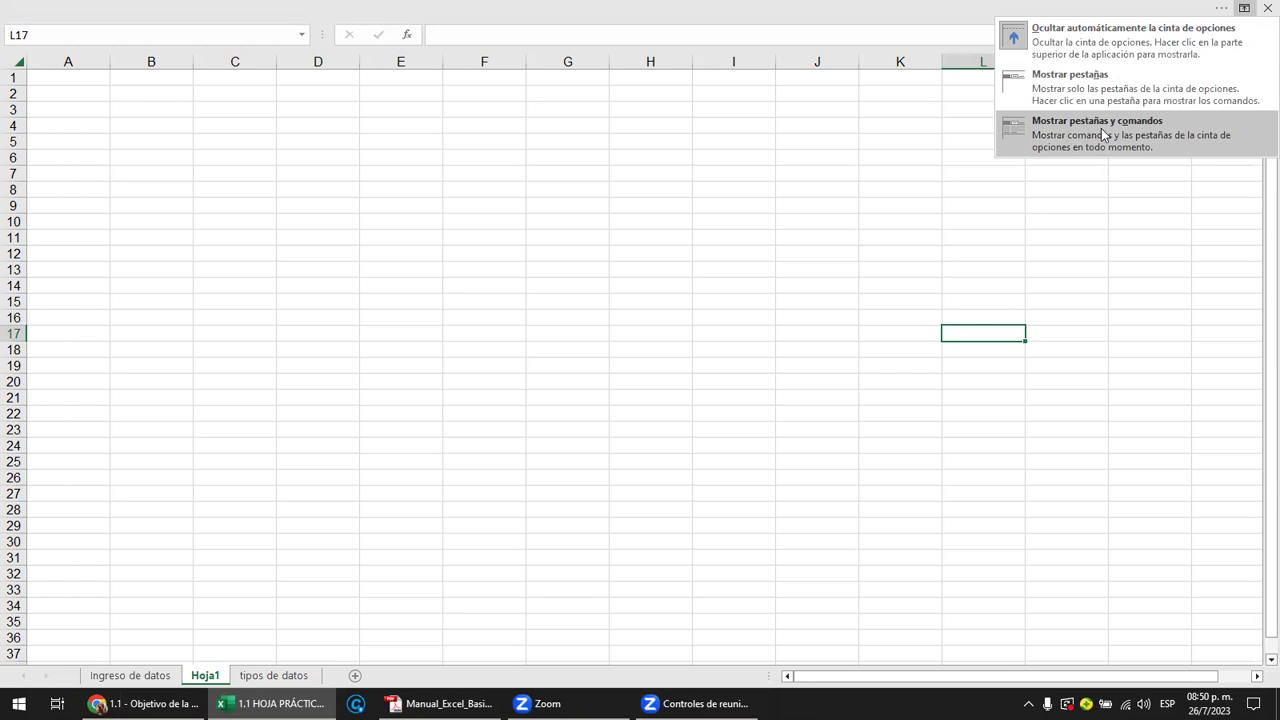
{"action": "left_click", "coordinate": [1138, 137]}
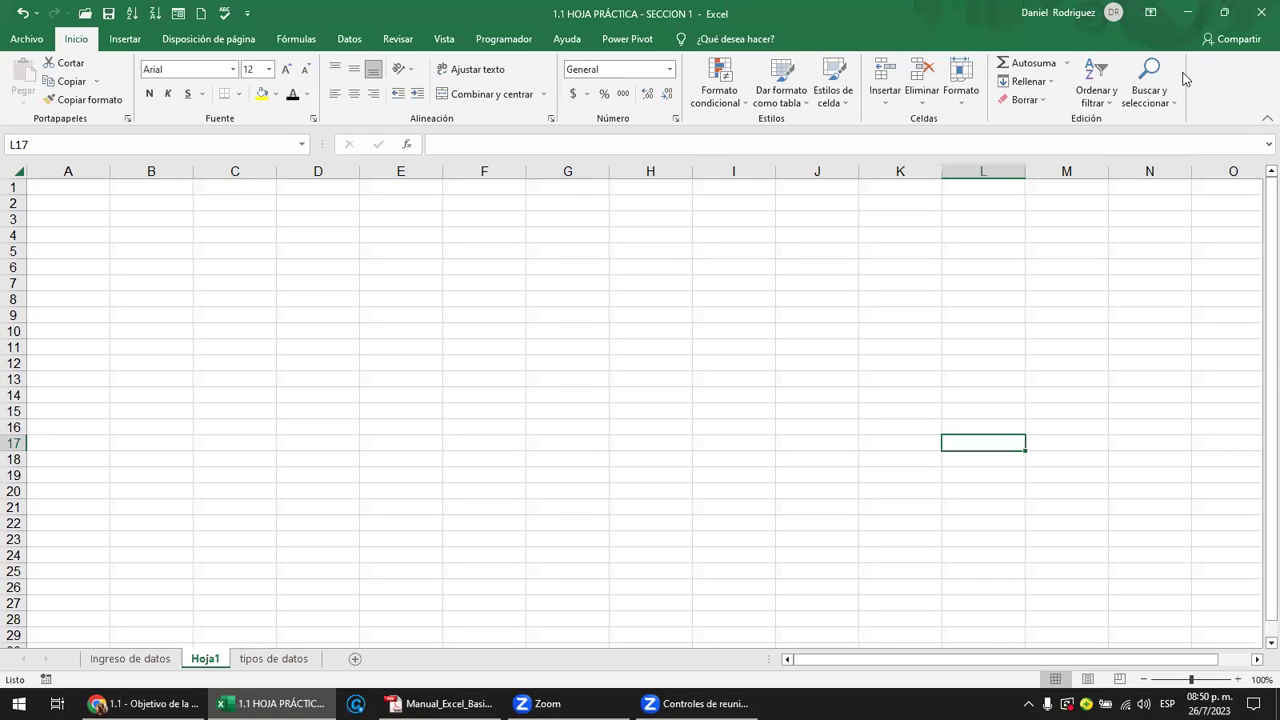
{"action": "left_click", "coordinate": [1150, 12]}
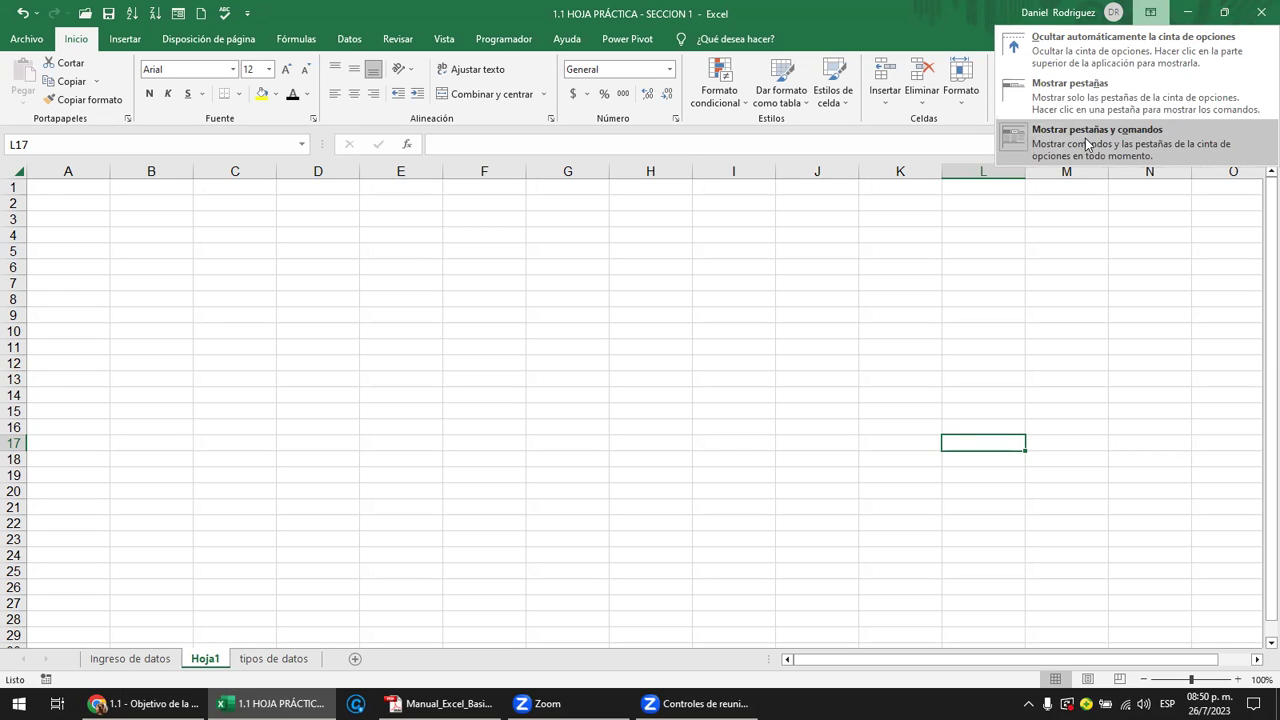
{"action": "left_click", "coordinate": [895, 236]}
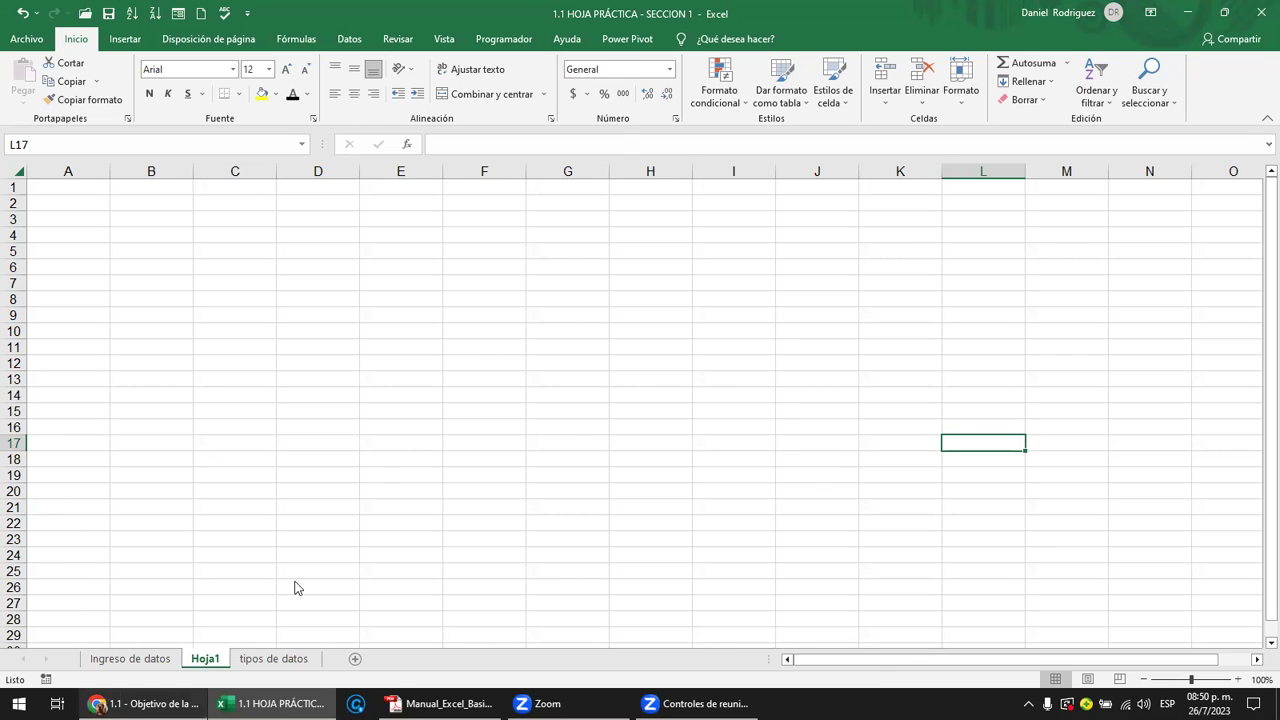
{"action": "key", "text": "alt+Tab"}
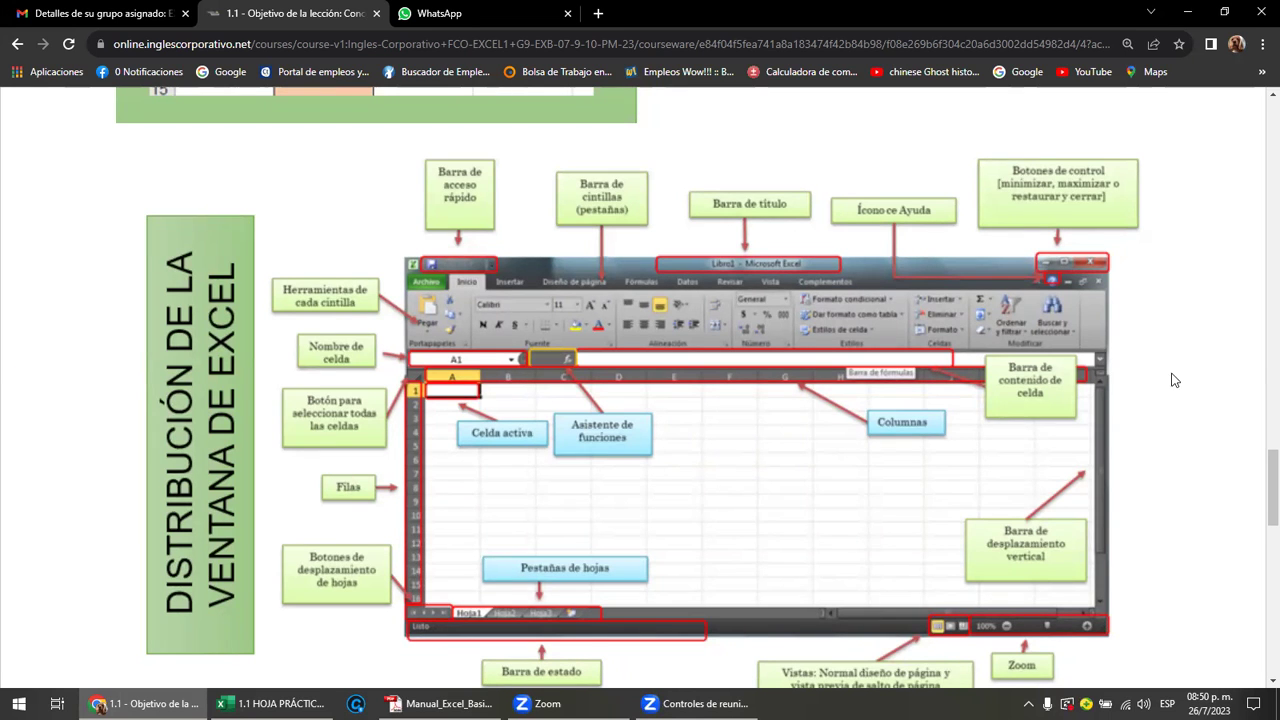
- Scroll the lesson down to the 'Ingreso de datos a Excel' ¡Hola Mundo! example
{"action": "scroll", "coordinate": [1162, 380], "scroll_direction": "down", "scroll_amount": 3}
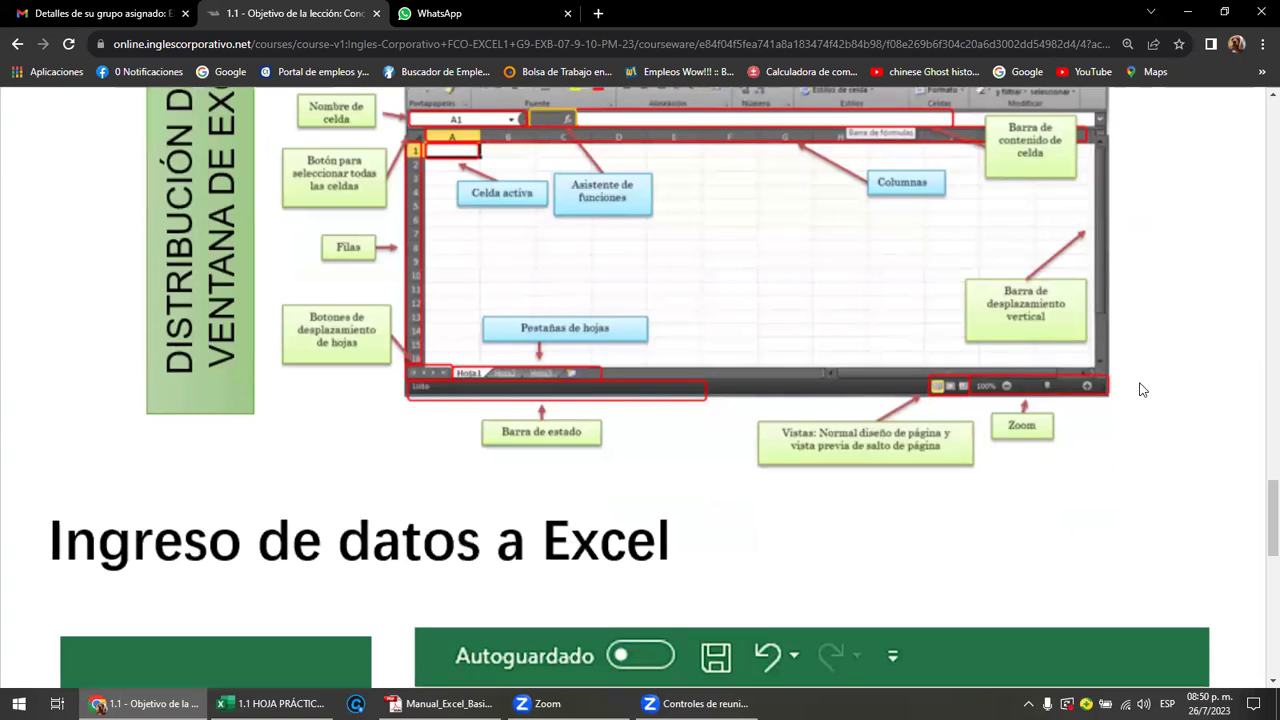
{"action": "scroll", "coordinate": [1143, 390], "scroll_direction": "down", "scroll_amount": 1}
{"action": "scroll", "coordinate": [1143, 390], "scroll_direction": "down", "scroll_amount": 3}
{"action": "scroll", "coordinate": [1143, 390], "scroll_direction": "down", "scroll_amount": 1}
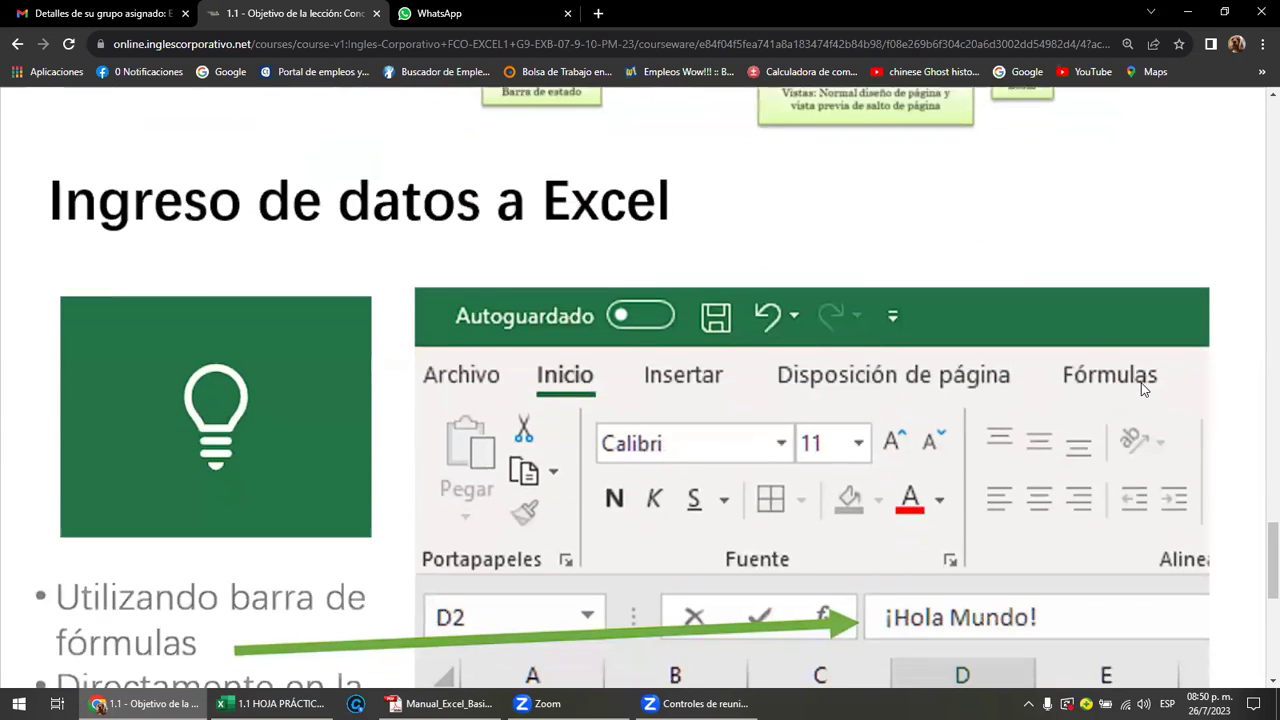
{"action": "scroll", "coordinate": [1143, 390], "scroll_direction": "down", "scroll_amount": 1}
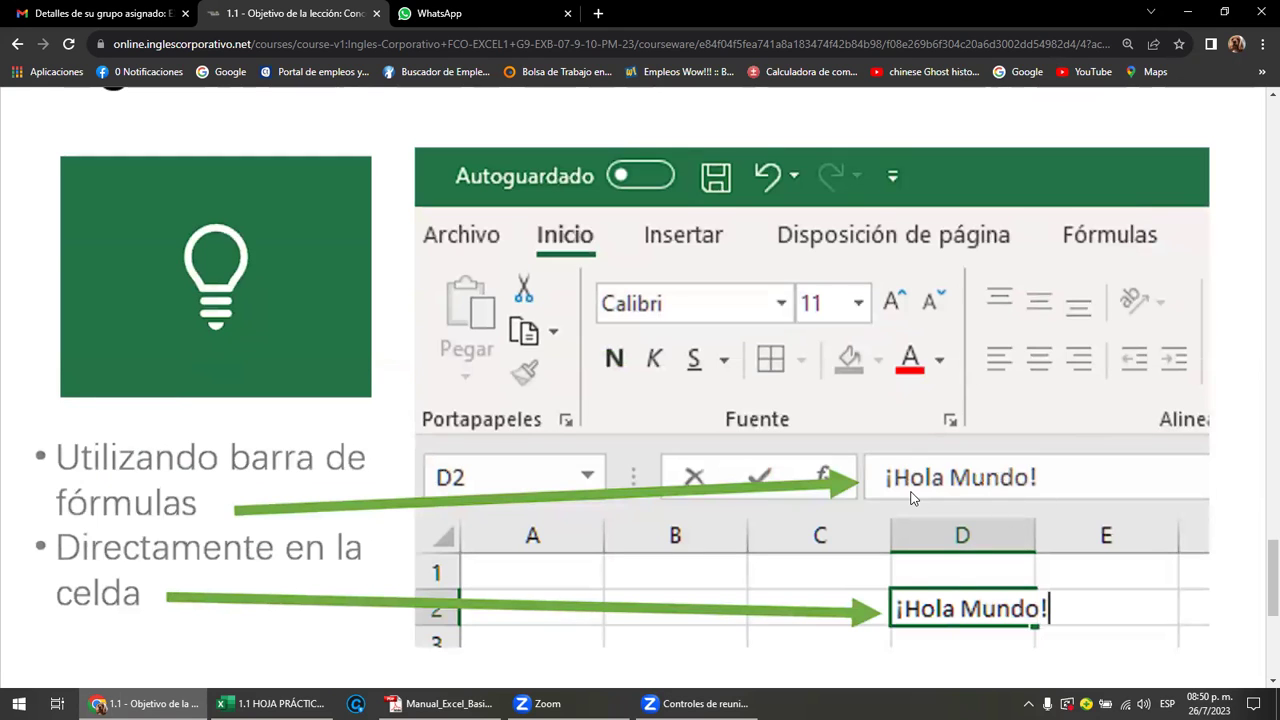
- Return to Excel, open the Ingreso de datos sheet and select empty cell C17
{"action": "left_click", "coordinate": [270, 703]}
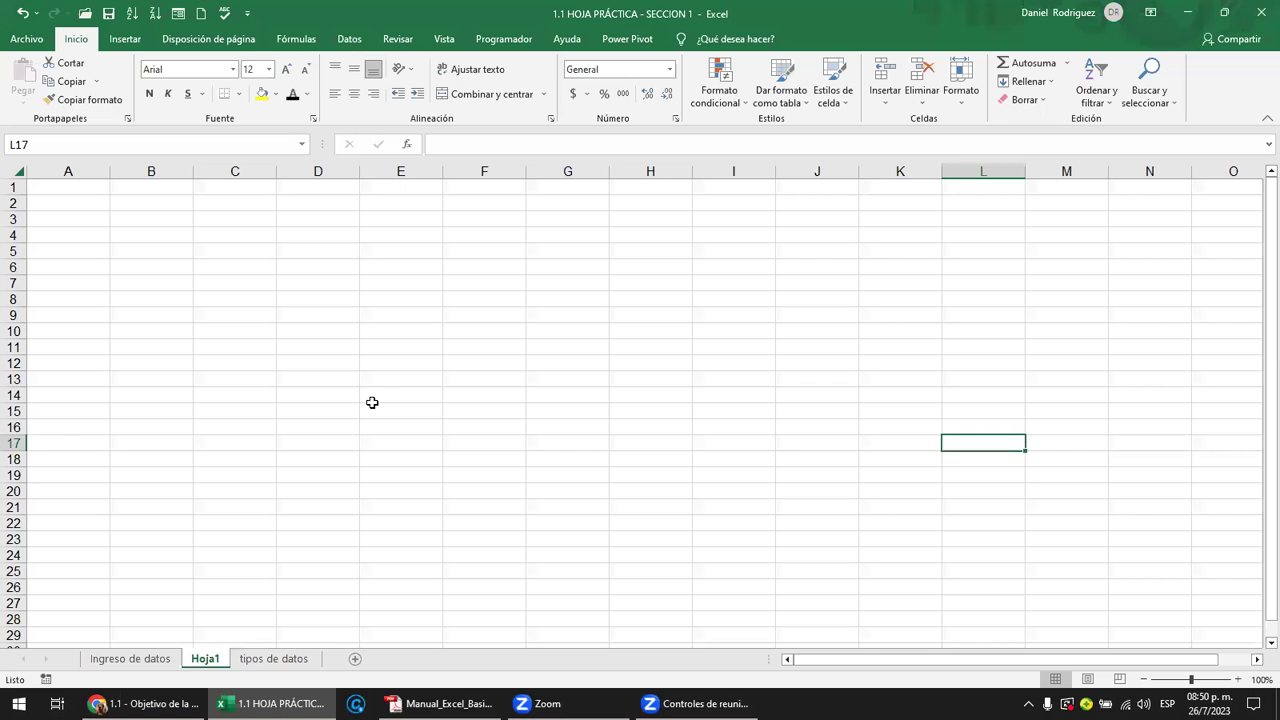
{"action": "left_click", "coordinate": [272, 494]}
{"action": "key", "text": "ctrl+Home"}
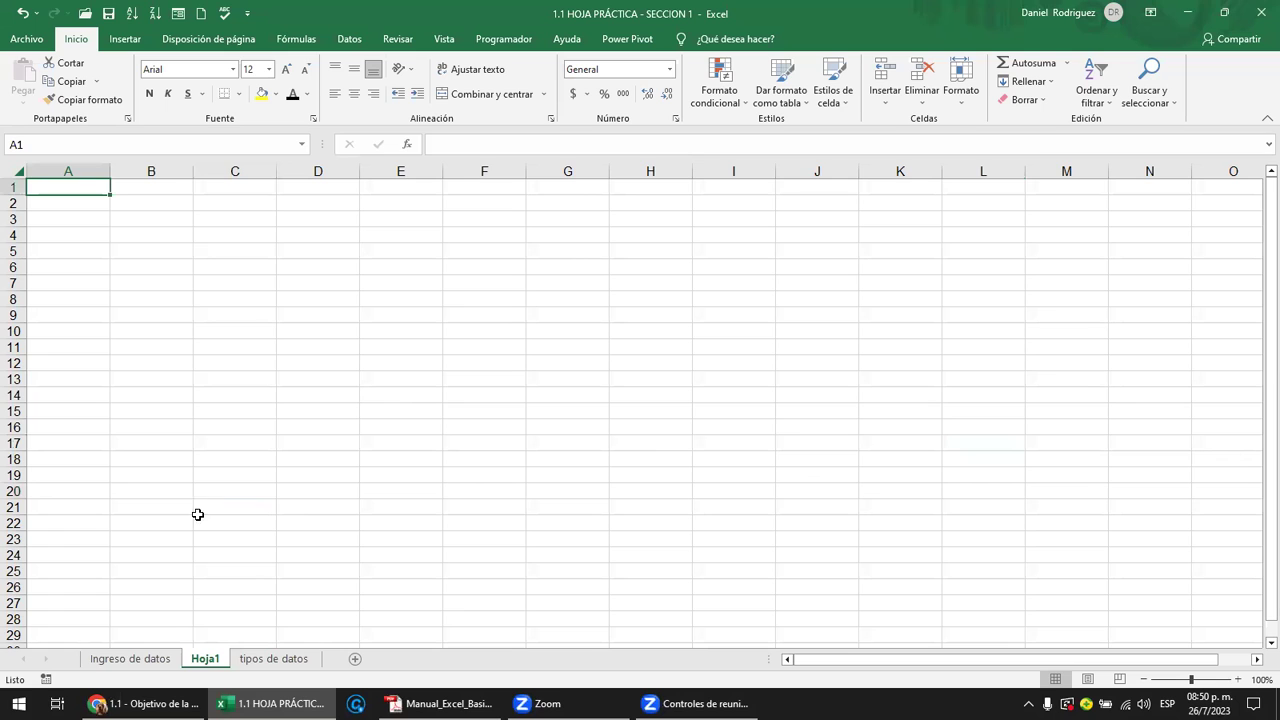
{"action": "left_click", "coordinate": [96, 664]}
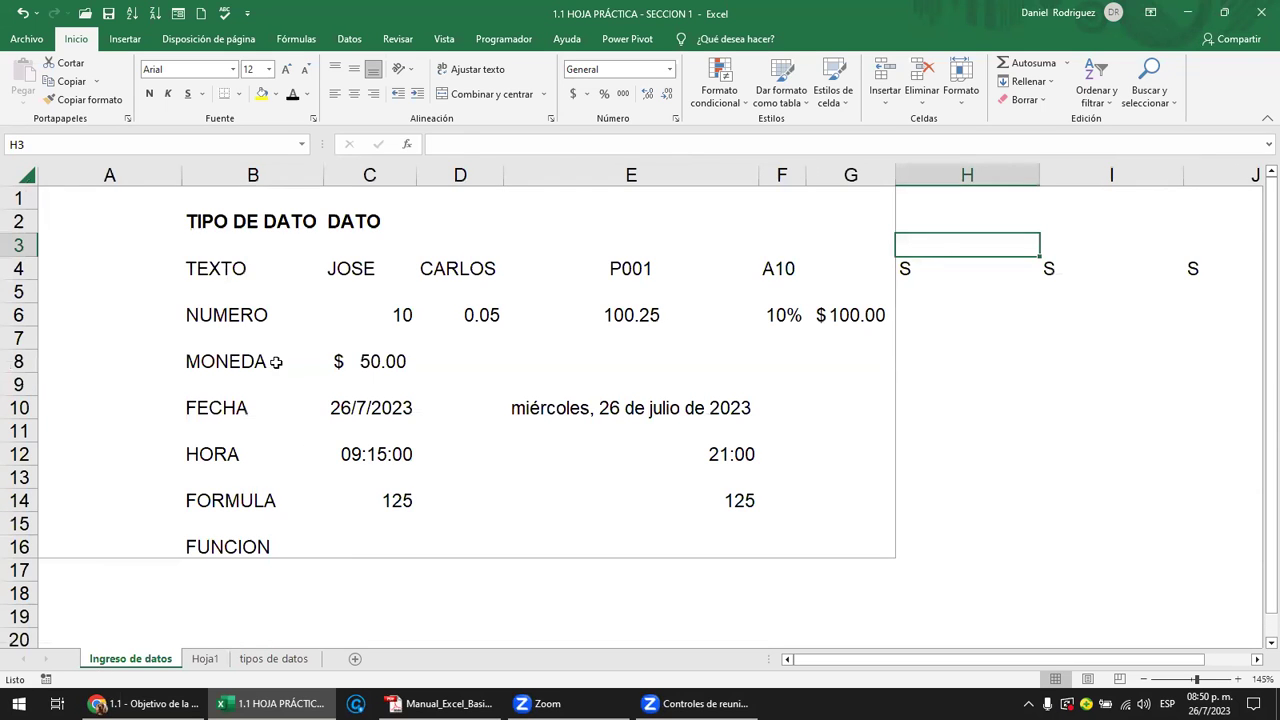
{"action": "left_click", "coordinate": [225, 273]}
{"action": "left_click", "coordinate": [345, 267]}
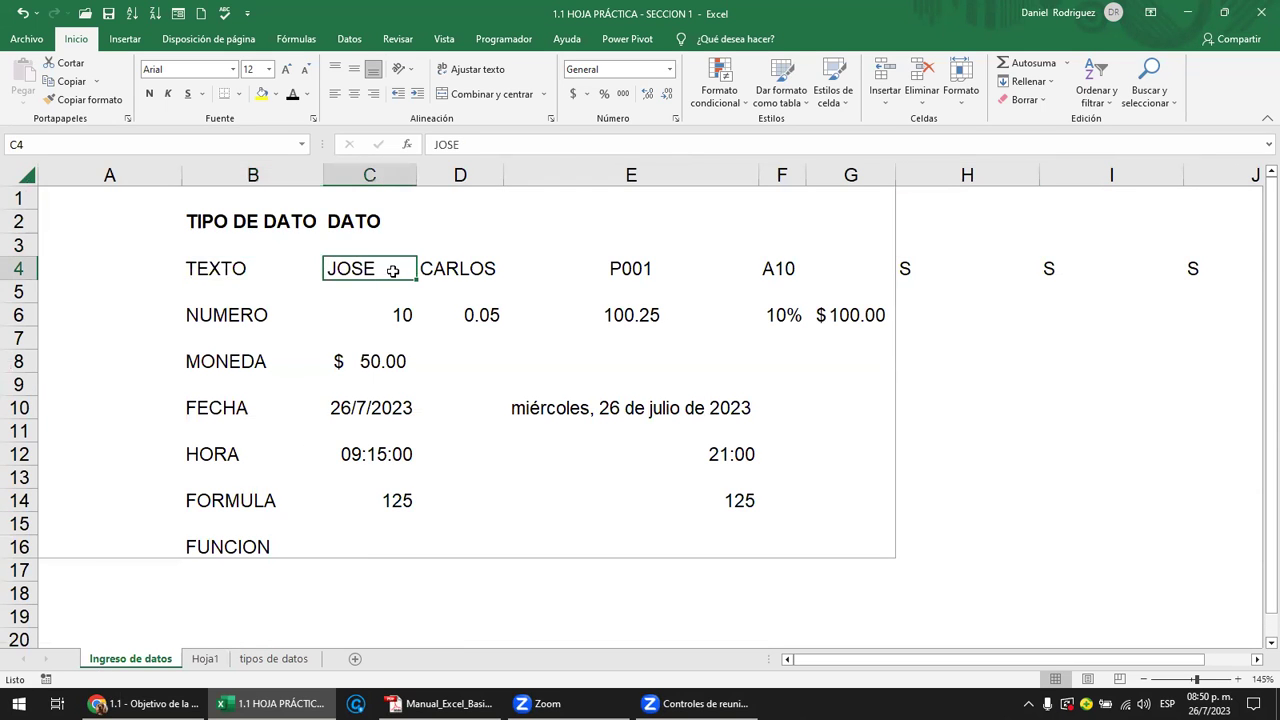
{"action": "left_click", "coordinate": [361, 577]}
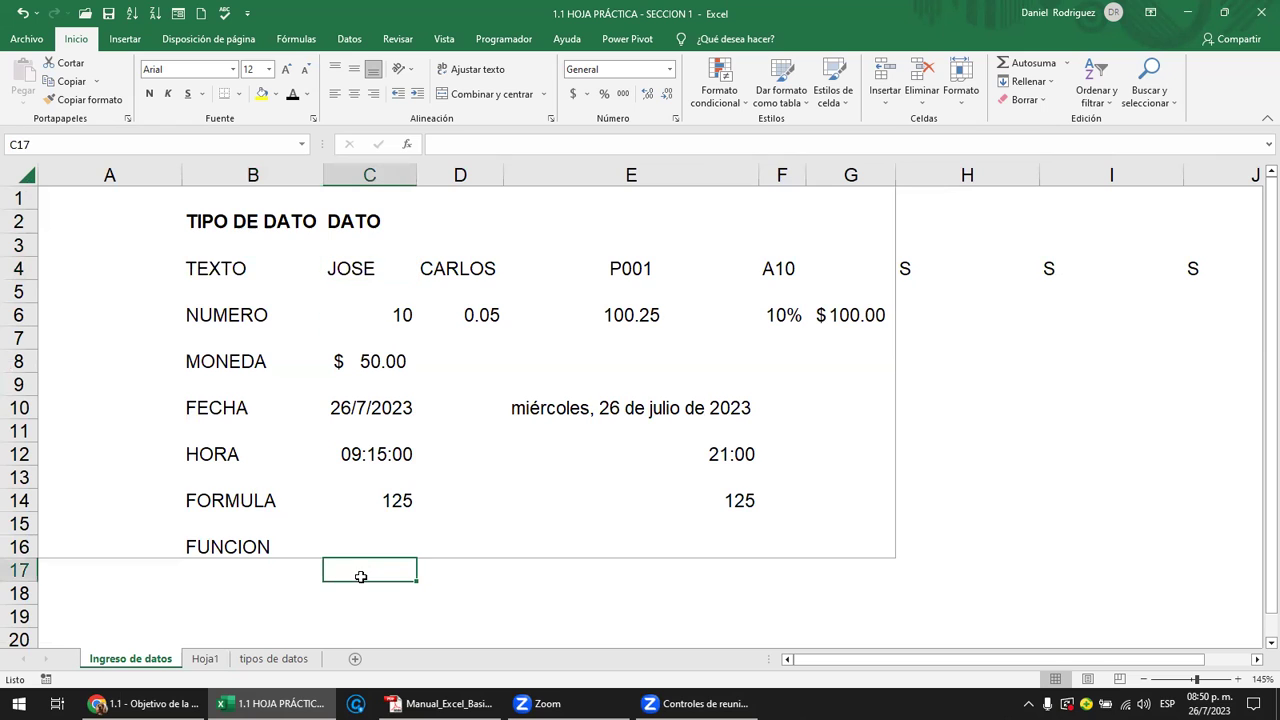
- Enter HOLA in C17, delete it again, and return to the Chrome lesson
{"action": "type", "text": "HOLA"}
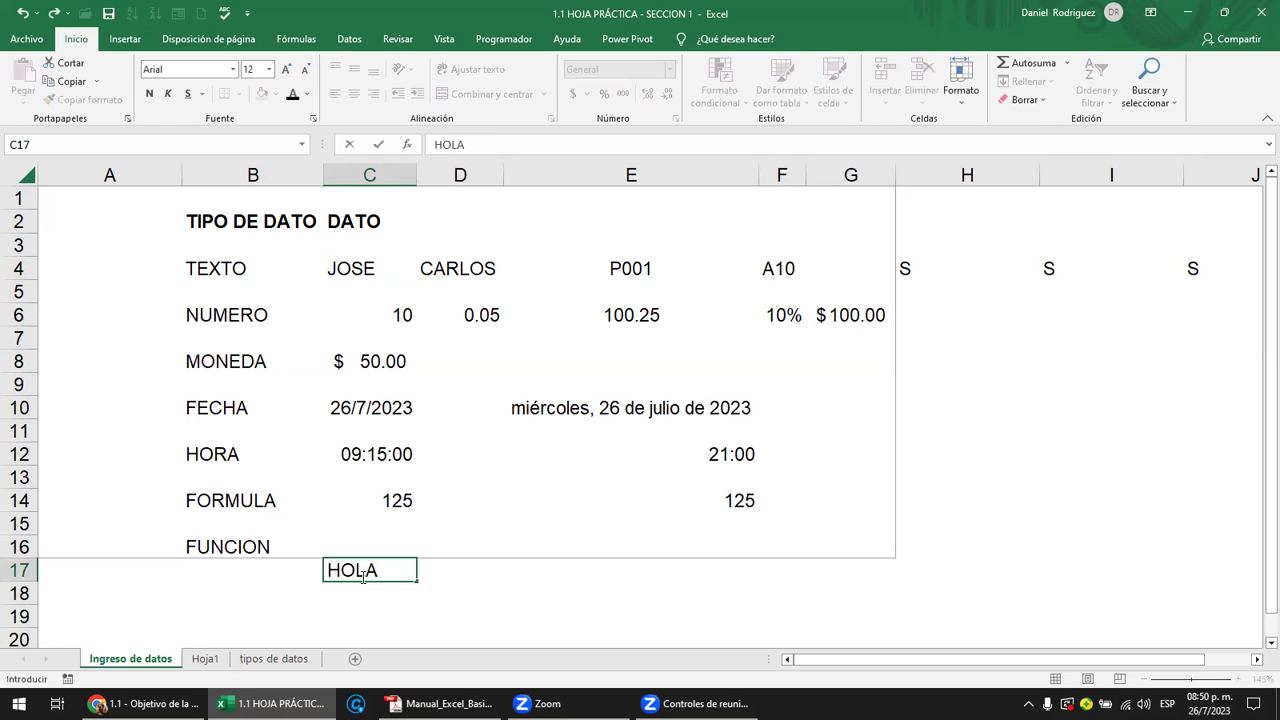
{"action": "key", "text": "Return"}
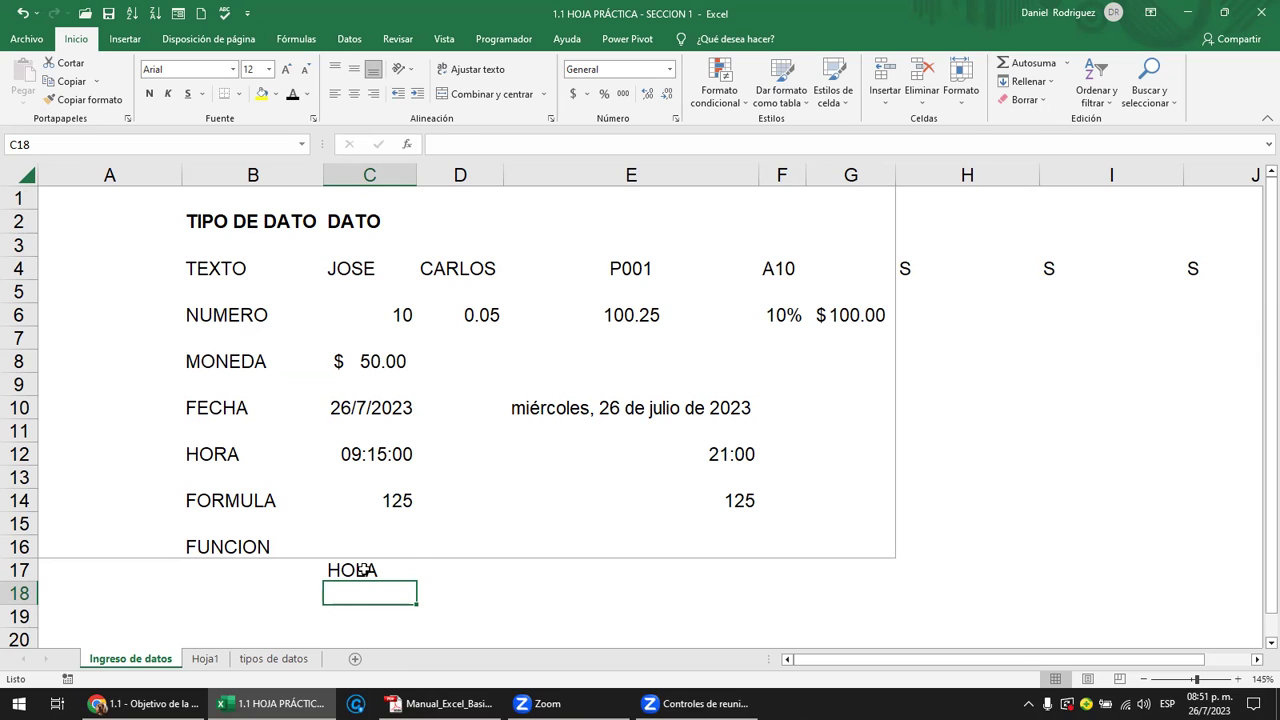
{"action": "left_click", "coordinate": [363, 569]}
{"action": "key", "text": "Delete"}
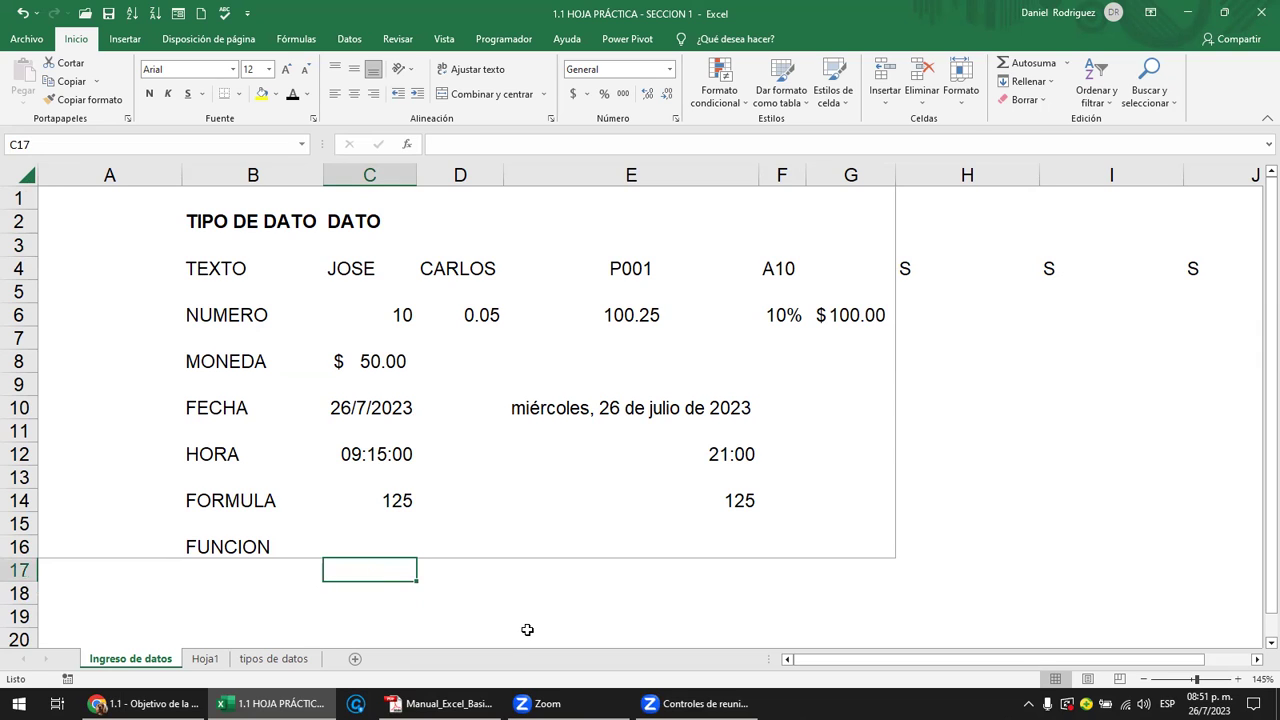
{"action": "left_click", "coordinate": [482, 610]}
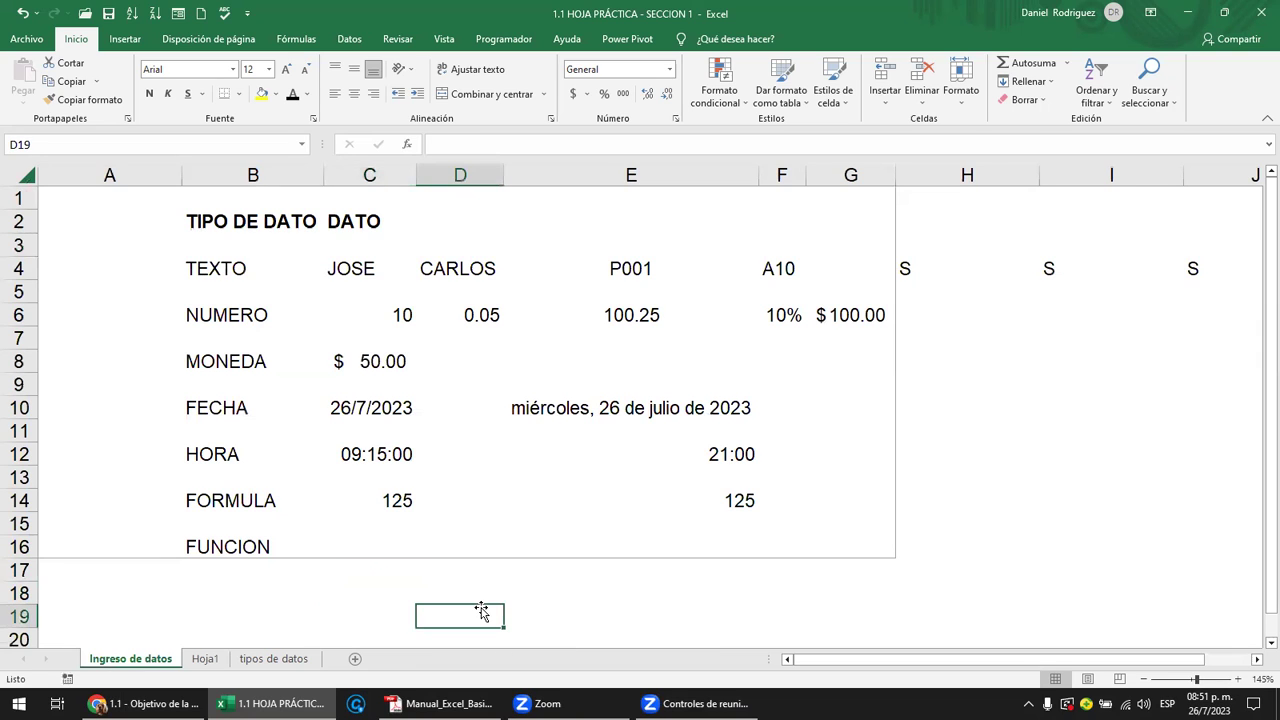
{"action": "left_click", "coordinate": [142, 703]}
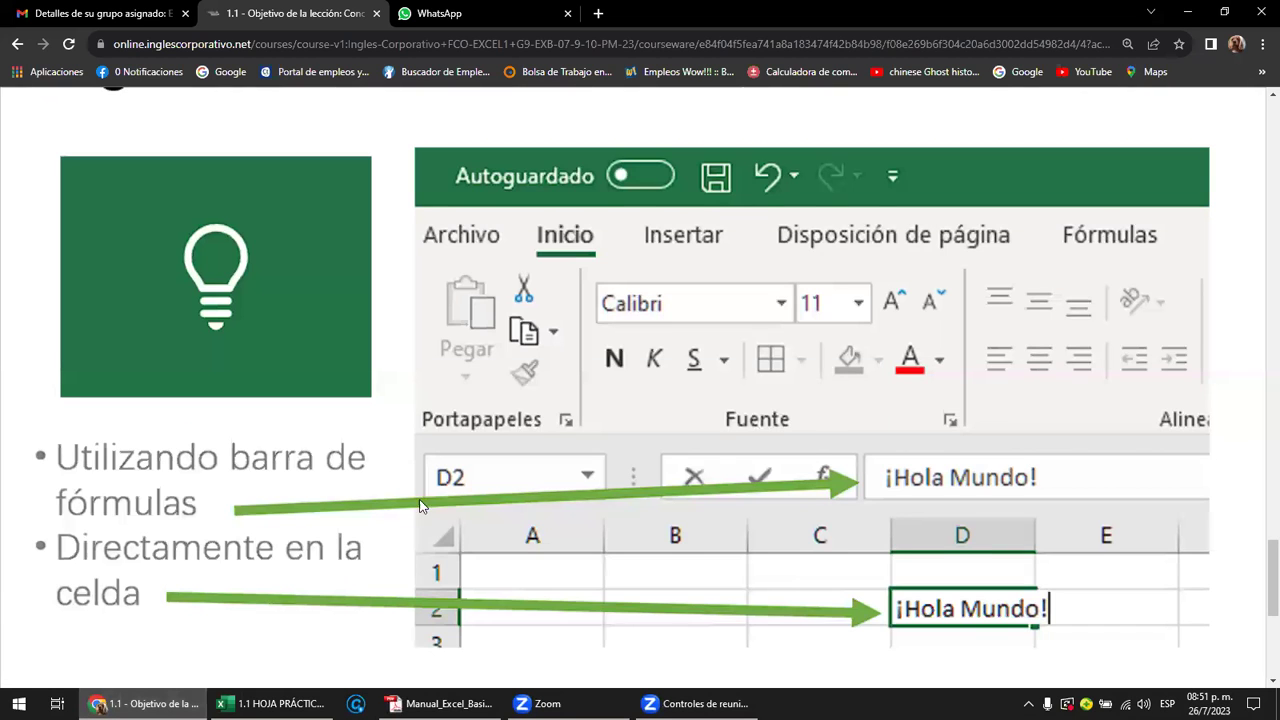
- Advance the course through Siguiente to lesson 1.2, resetting page zoom to 100%
{"action": "scroll", "coordinate": [522, 485], "scroll_direction": "down", "scroll_amount": 3}
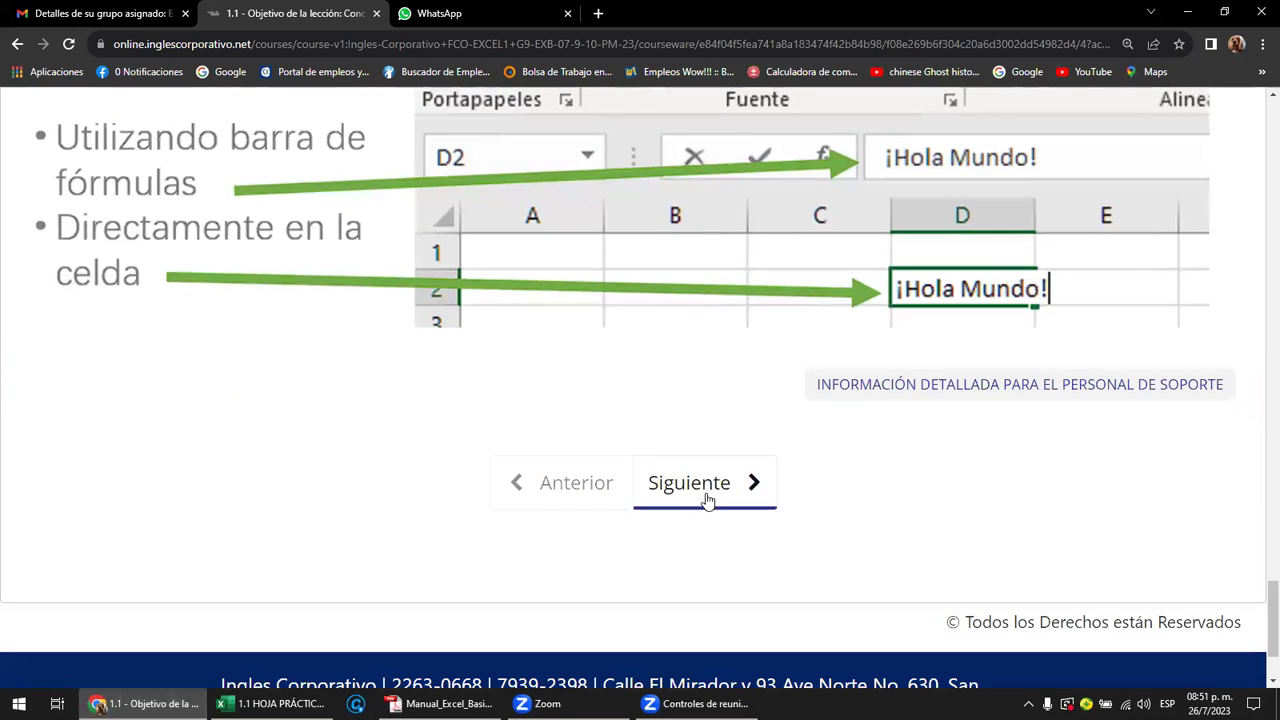
{"action": "left_click", "coordinate": [700, 485]}
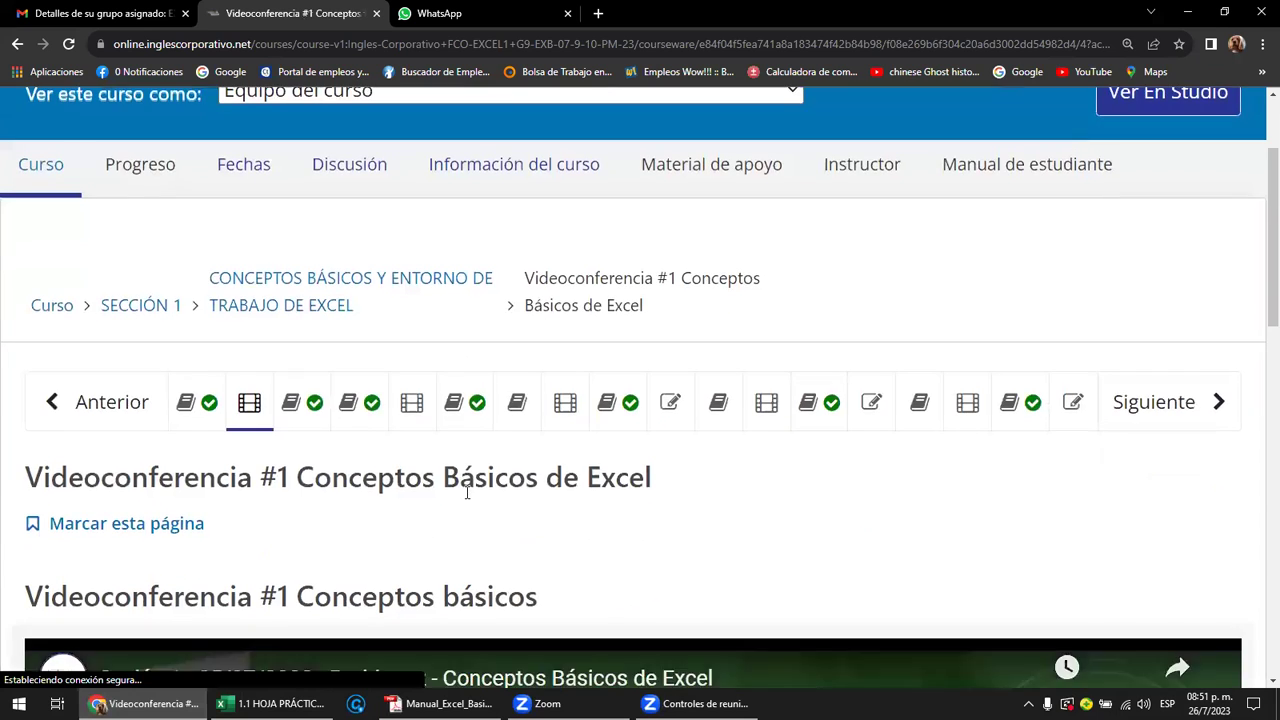
{"action": "key", "text": "ctrl+0"}
{"action": "scroll", "coordinate": [624, 551], "scroll_direction": "down", "scroll_amount": 2}
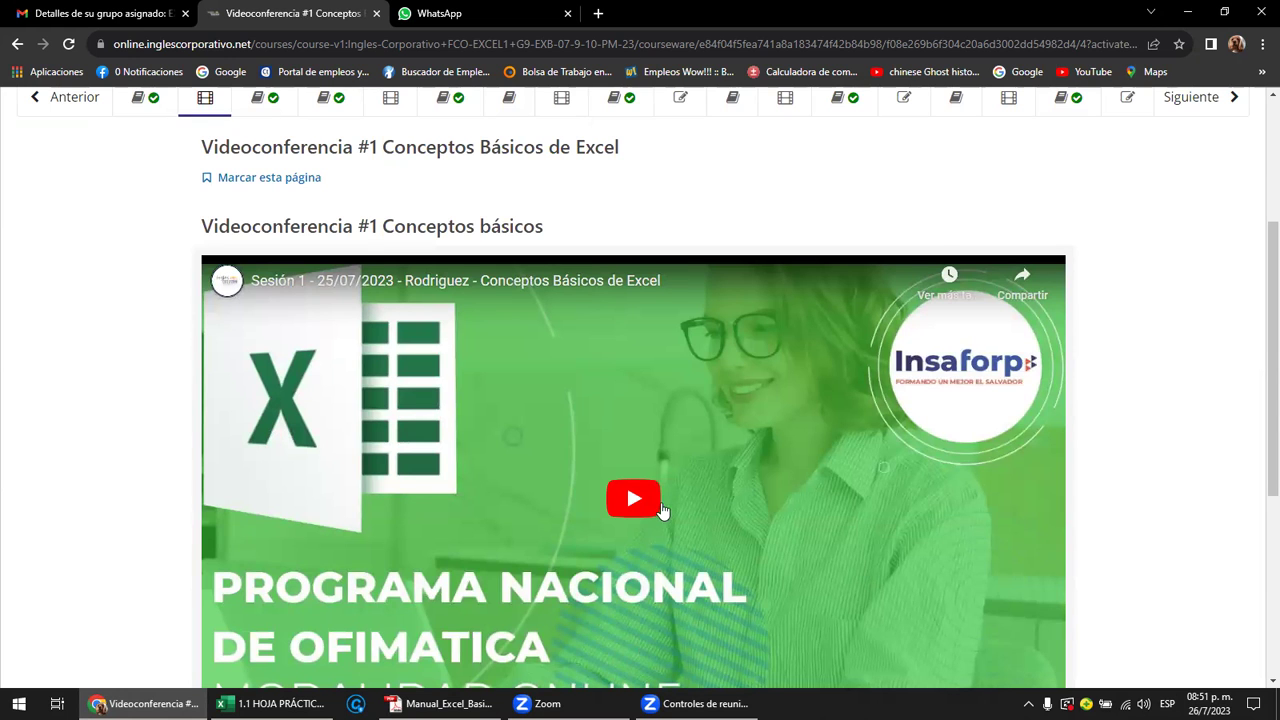
{"action": "scroll", "coordinate": [674, 493], "scroll_direction": "down", "scroll_amount": 4}
{"action": "scroll", "coordinate": [674, 493], "scroll_direction": "down", "scroll_amount": 1}
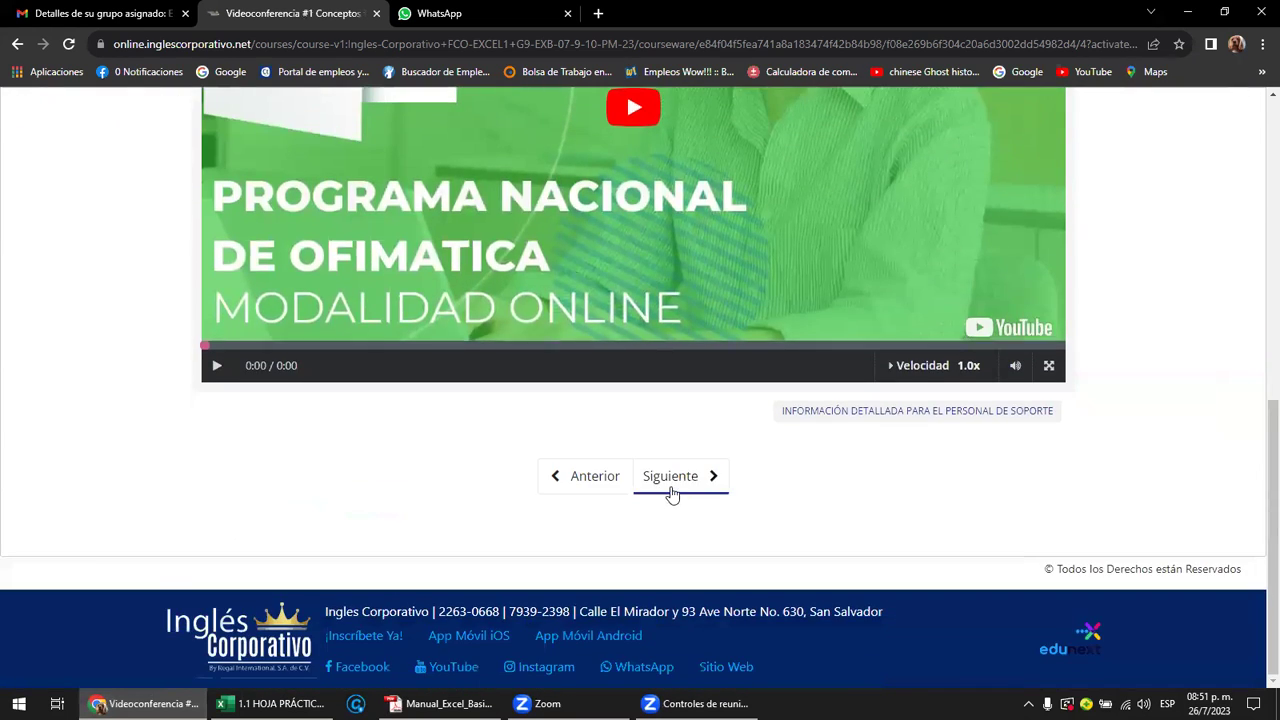
{"action": "left_click", "coordinate": [669, 490]}
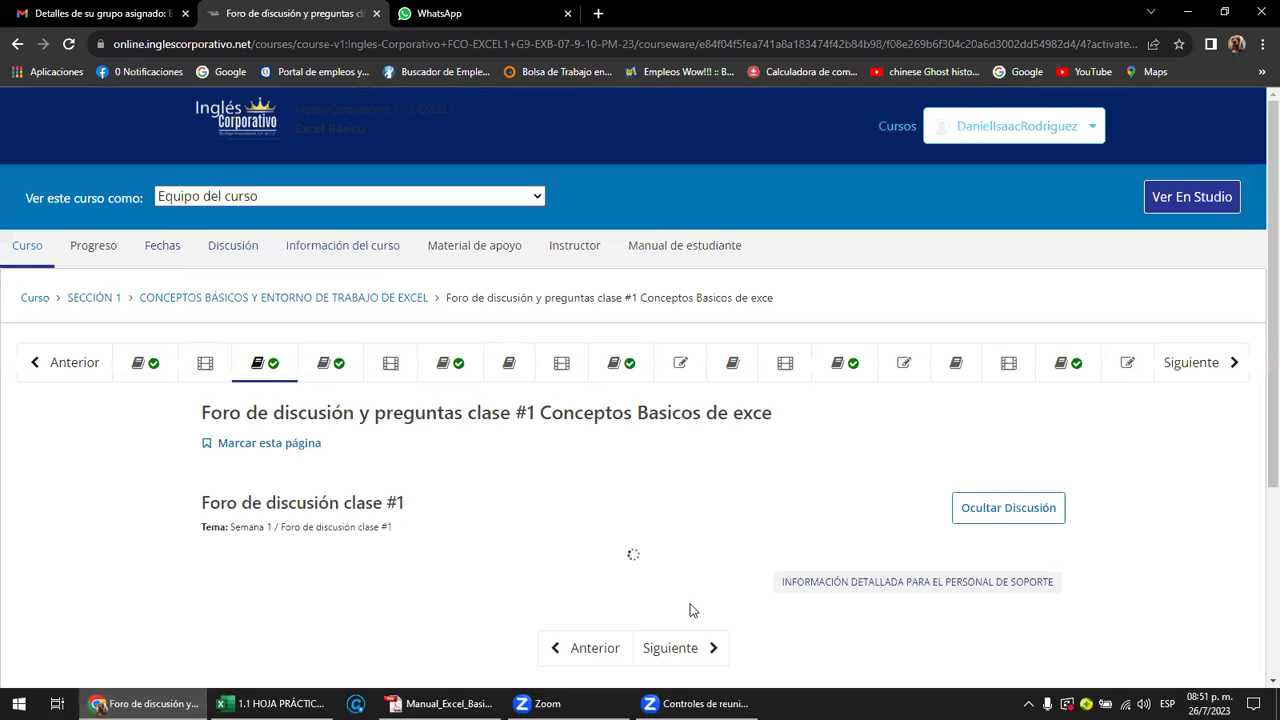
{"action": "scroll", "coordinate": [667, 564], "scroll_direction": "down", "scroll_amount": 3}
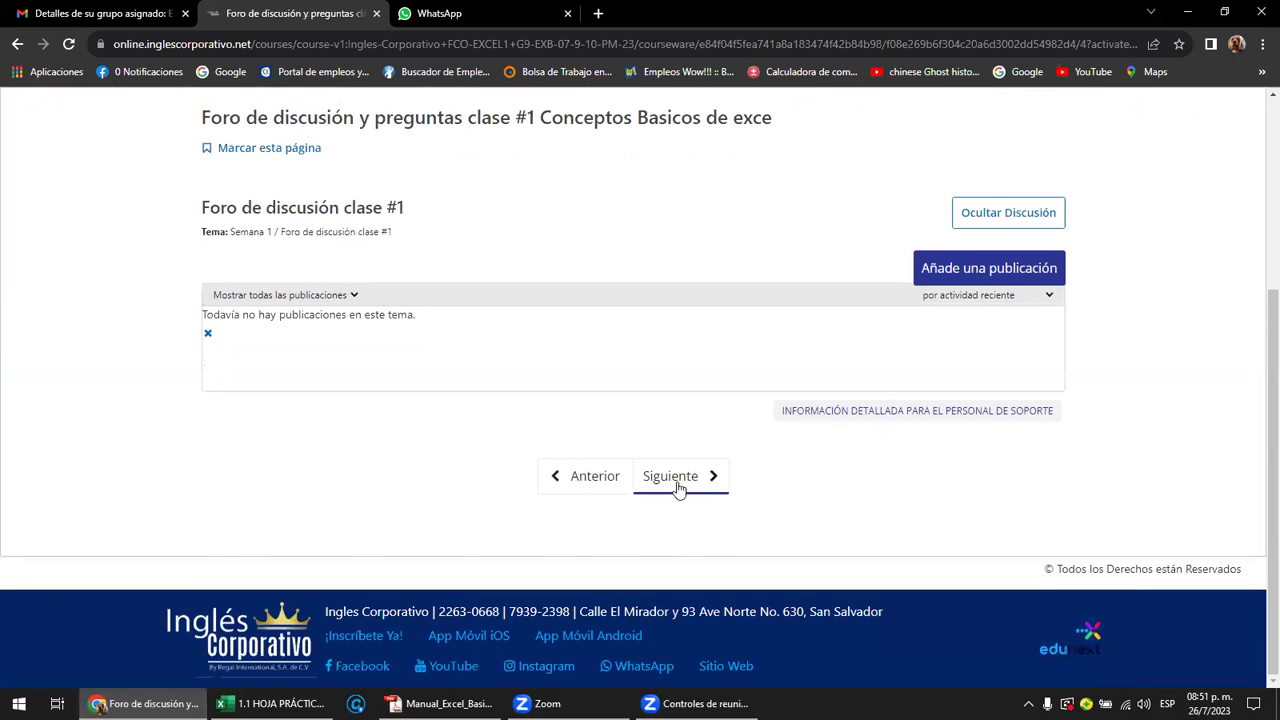
{"action": "left_click", "coordinate": [677, 487]}
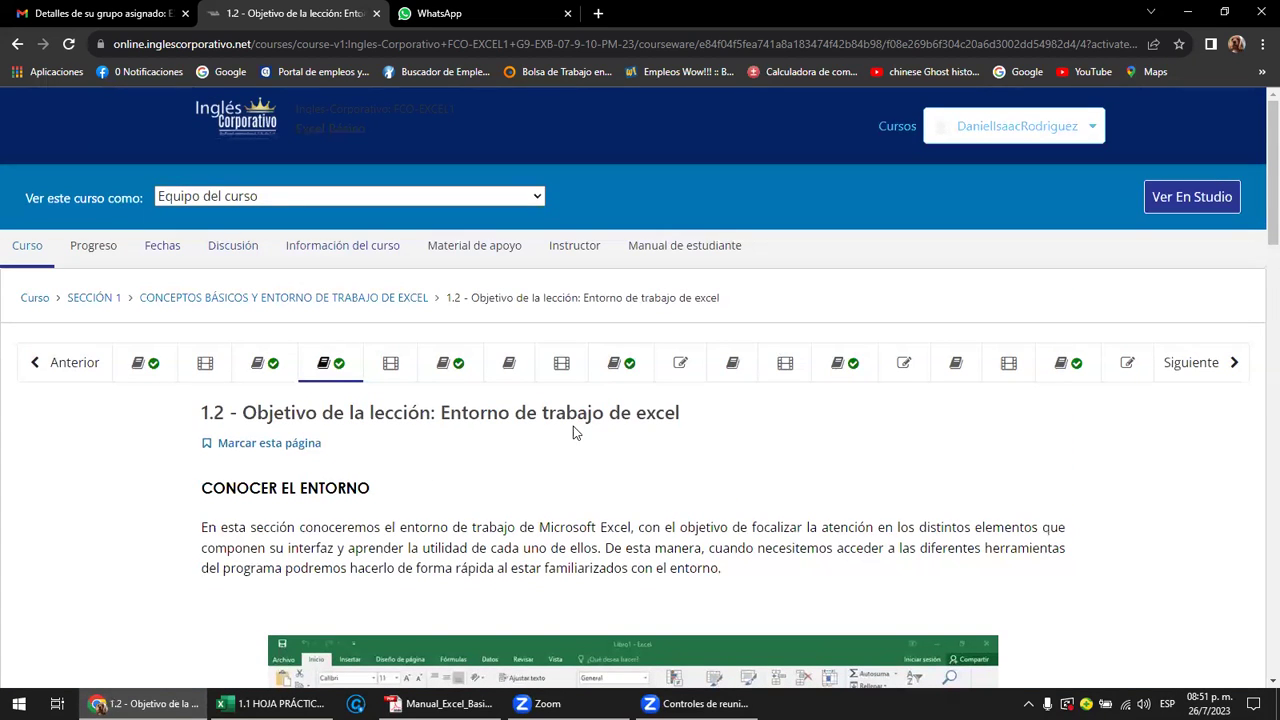
- Scroll lesson 1.2 down to the Barra de herramientas de acceso rápido figure
{"action": "scroll", "coordinate": [554, 432], "scroll_direction": "down", "scroll_amount": 2}
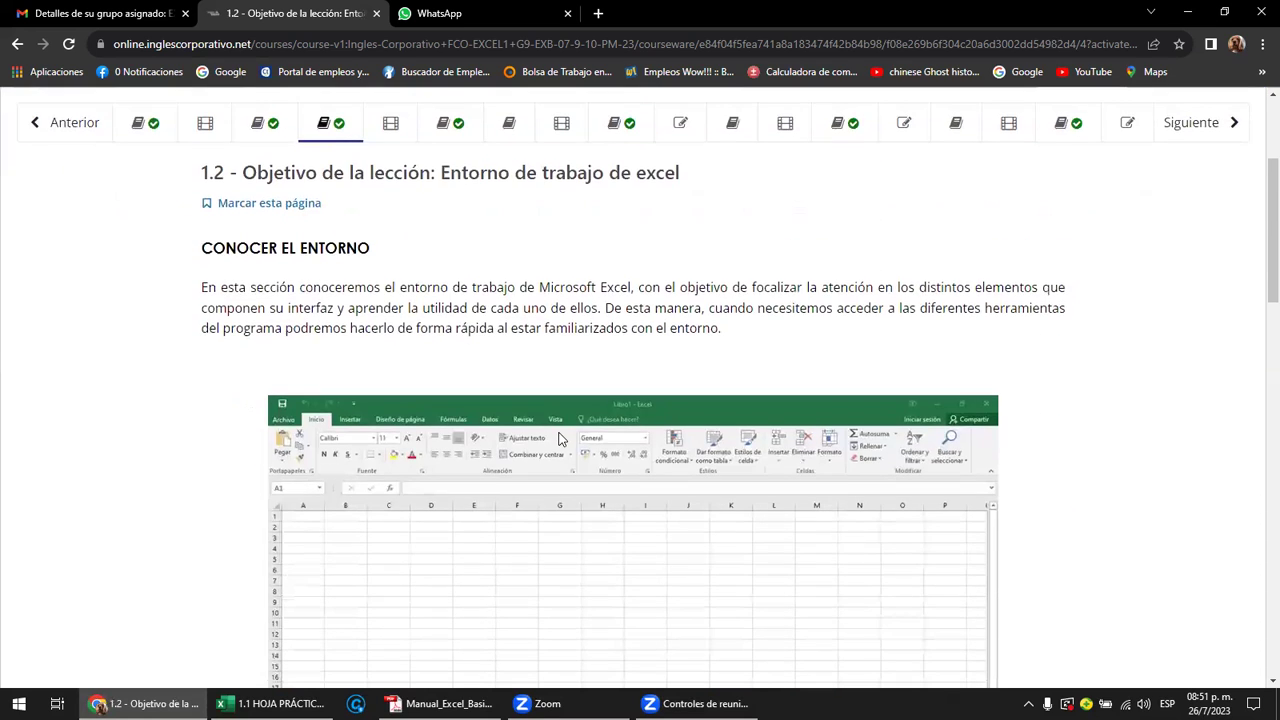
{"action": "scroll", "coordinate": [561, 438], "scroll_direction": "down", "scroll_amount": 2}
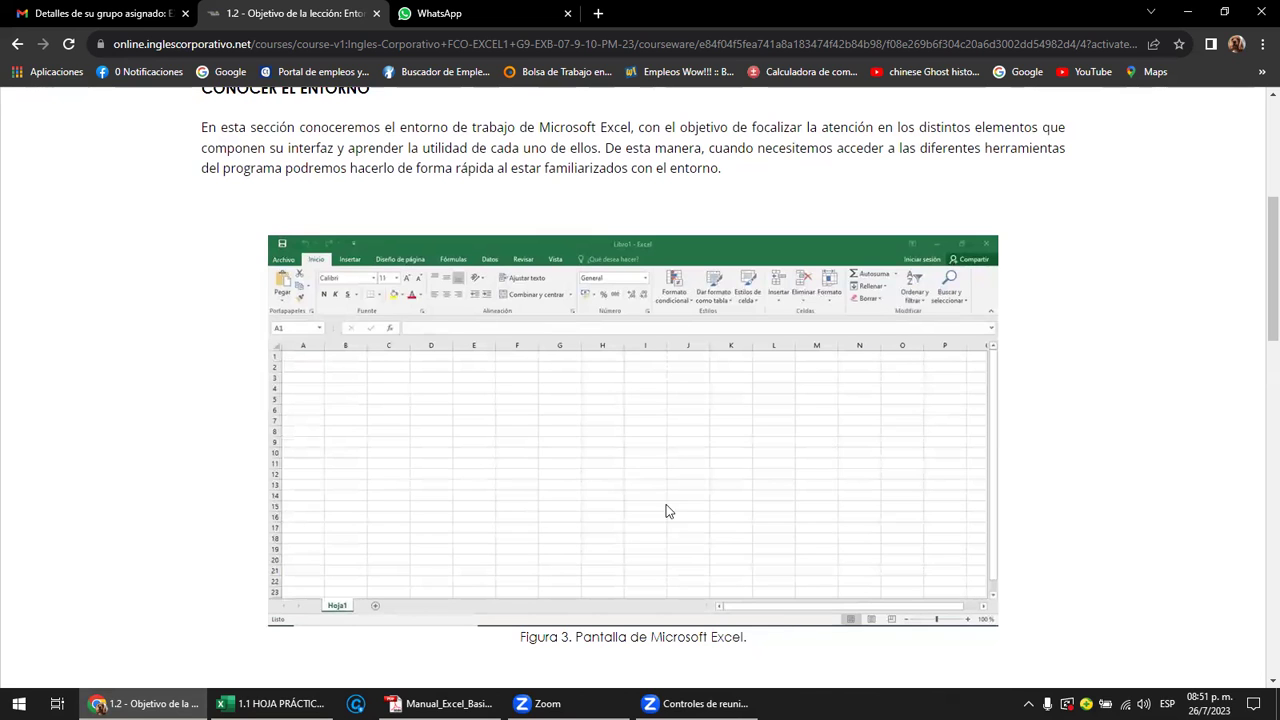
{"action": "scroll", "coordinate": [636, 500], "scroll_direction": "down", "scroll_amount": 1}
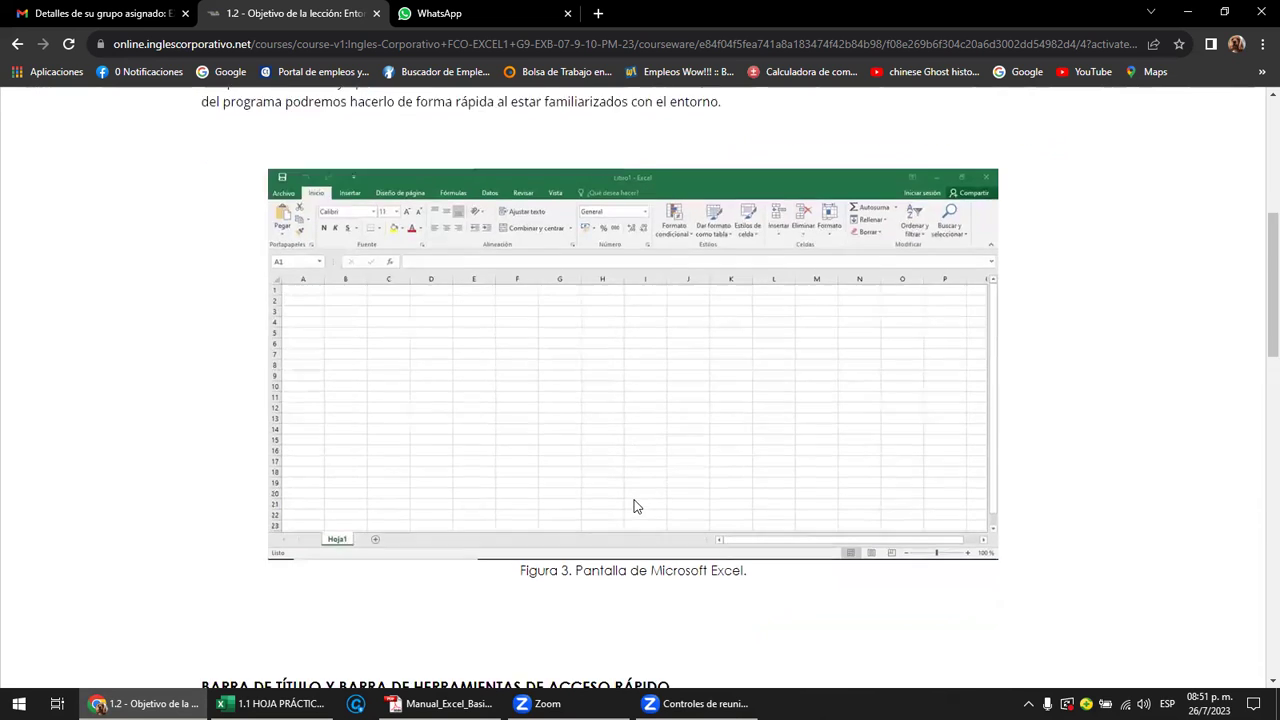
{"action": "scroll", "coordinate": [636, 500], "scroll_direction": "down", "scroll_amount": 3}
{"action": "scroll", "coordinate": [638, 505], "scroll_direction": "down", "scroll_amount": 1}
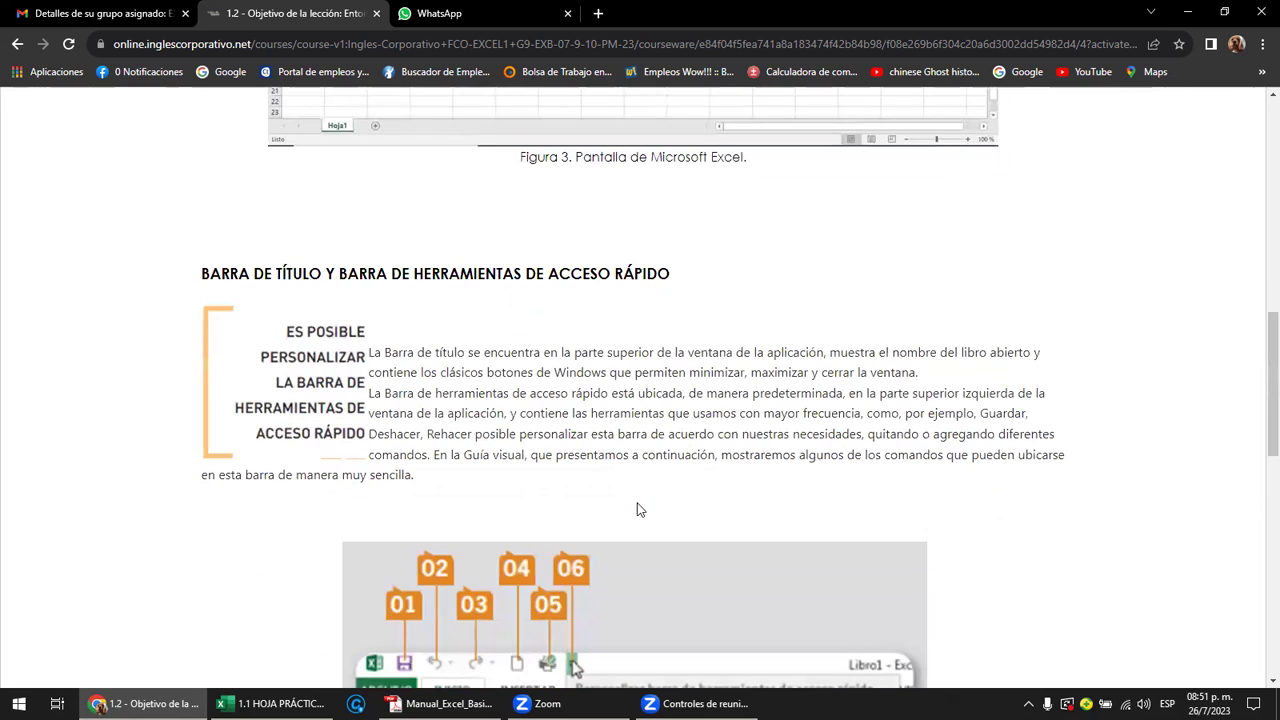
{"action": "scroll", "coordinate": [645, 513], "scroll_direction": "down", "scroll_amount": 1}
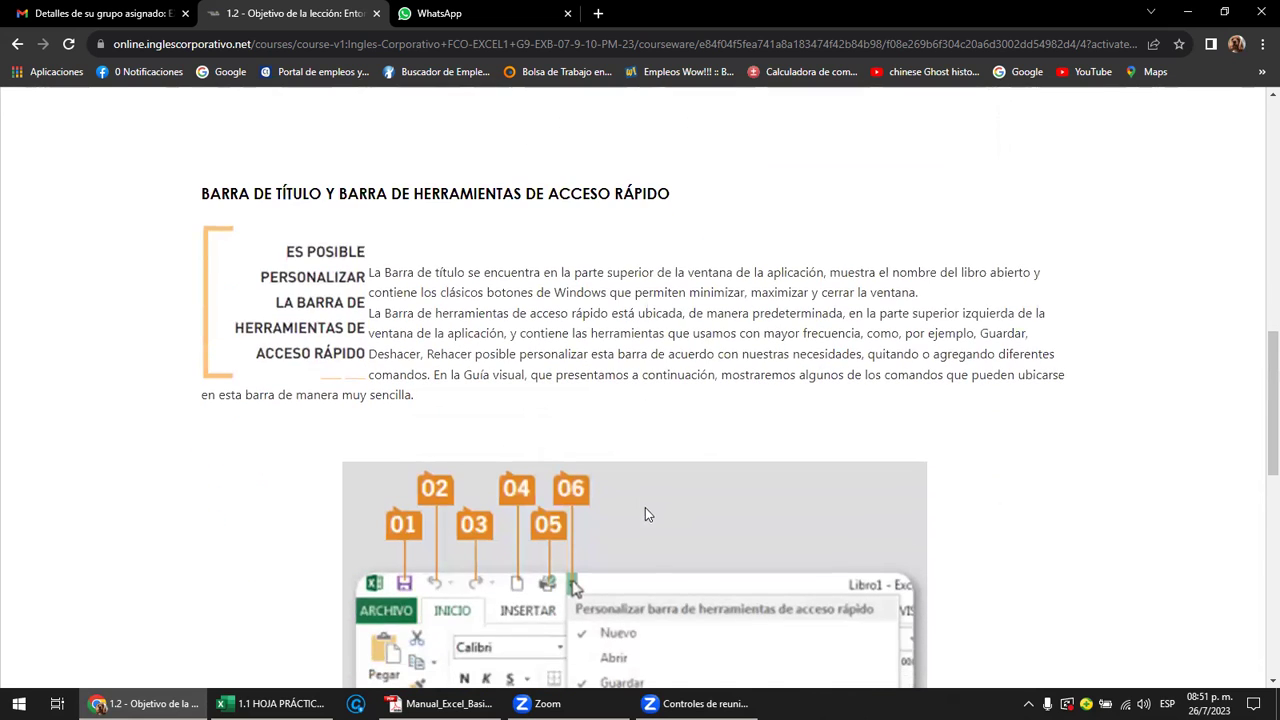
{"action": "scroll", "coordinate": [645, 513], "scroll_direction": "down", "scroll_amount": 2}
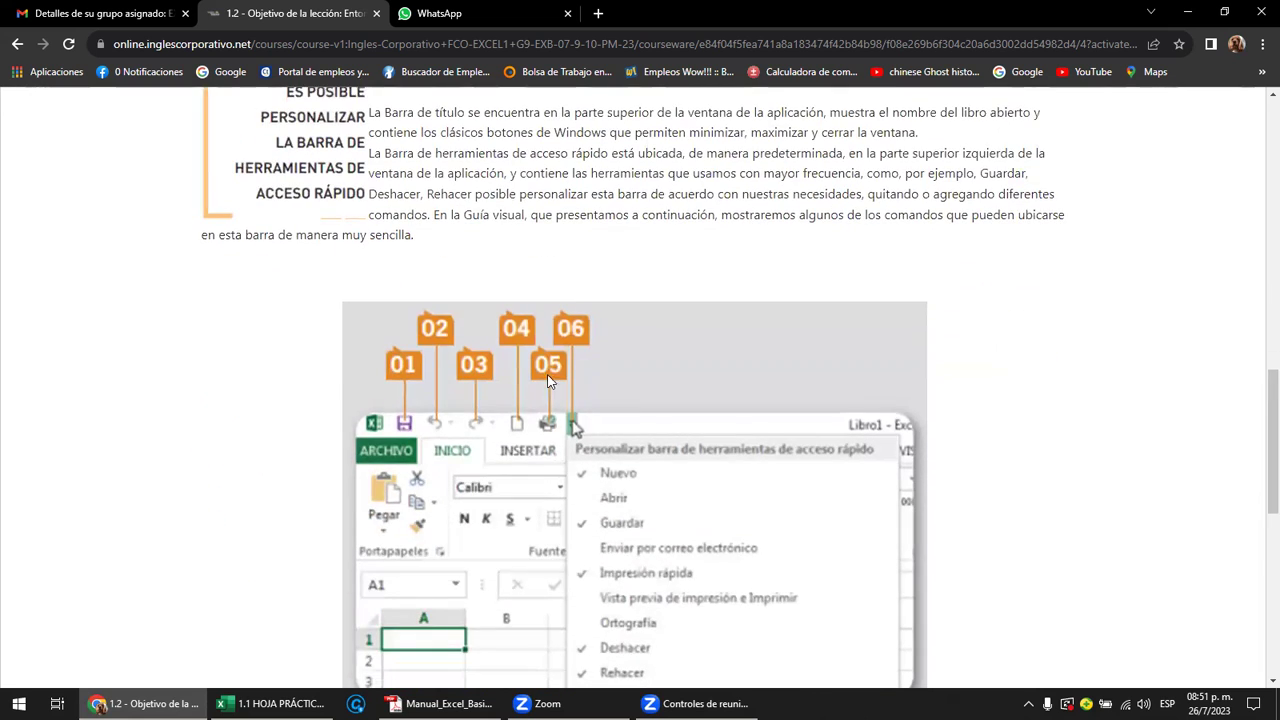
{"action": "scroll", "coordinate": [548, 380], "scroll_direction": "down", "scroll_amount": 1}
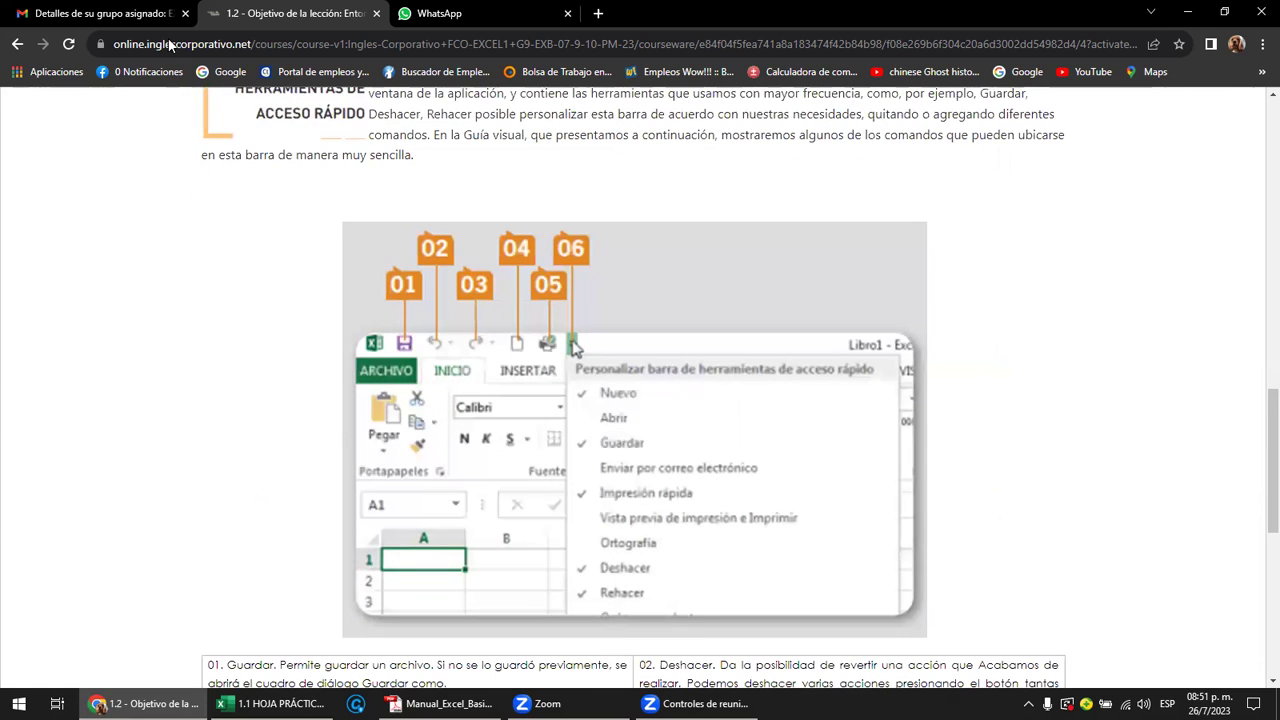
- In Excel, add the e-mail, Impresión rápida and Vista previa de impresión e Imprimir commands to the Quick Access Toolbar
{"action": "key", "text": "alt+Tab"}
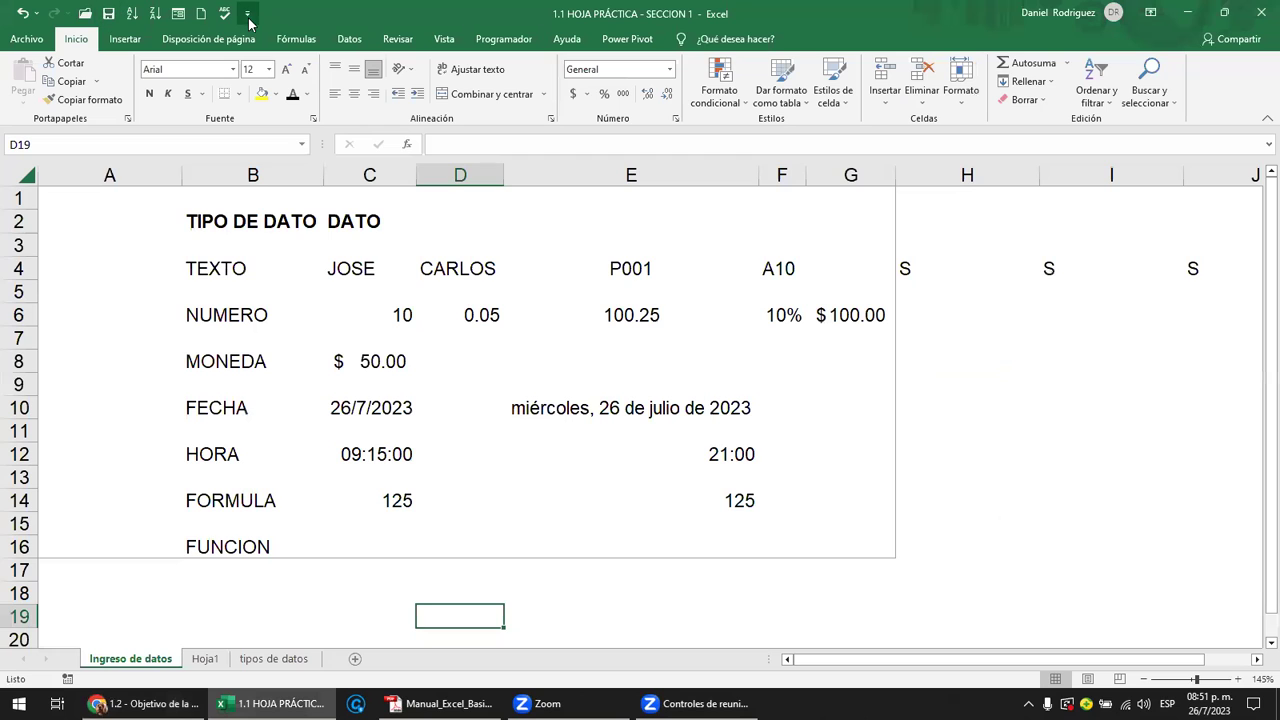
{"action": "left_click", "coordinate": [248, 14]}
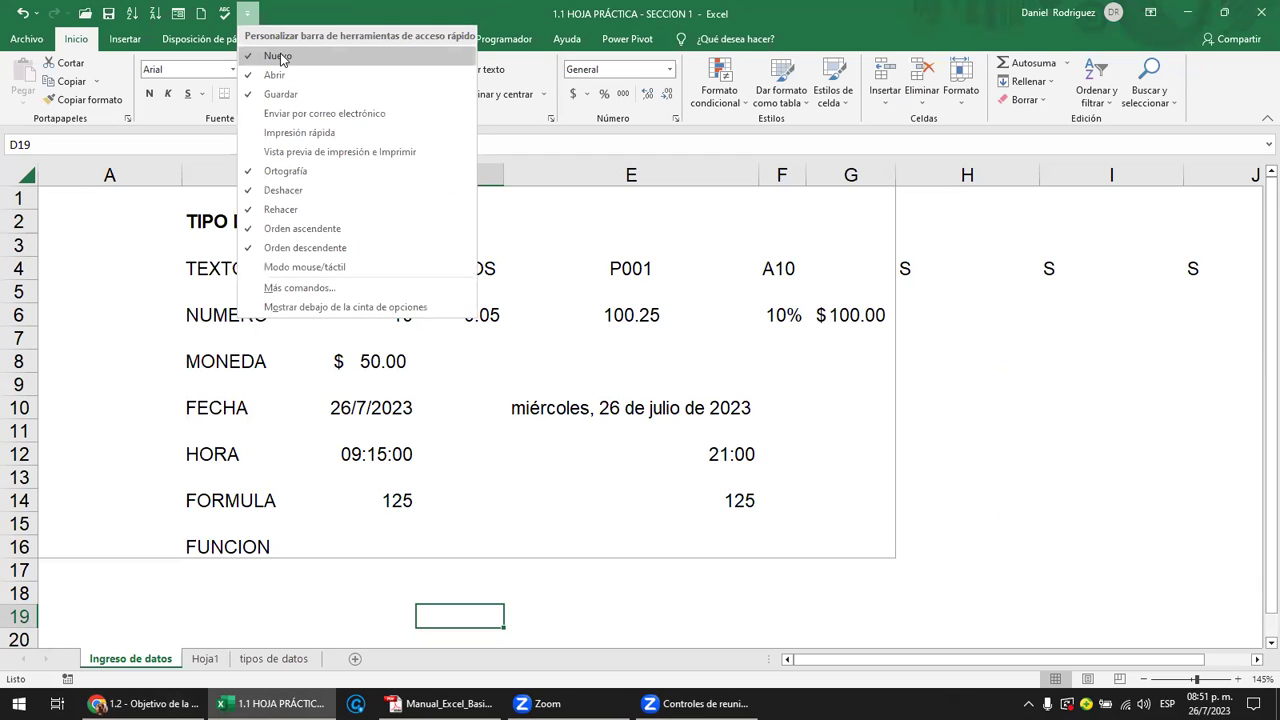
{"action": "left_click", "coordinate": [285, 113]}
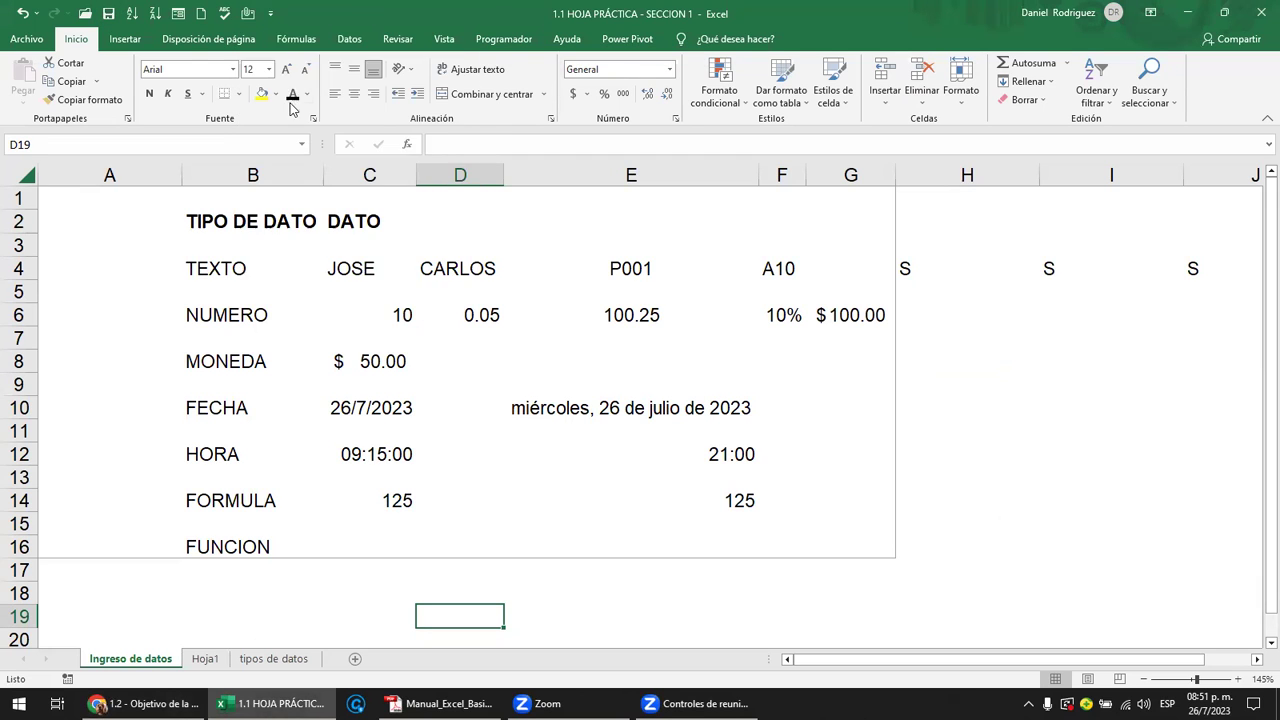
{"action": "left_click", "coordinate": [270, 14]}
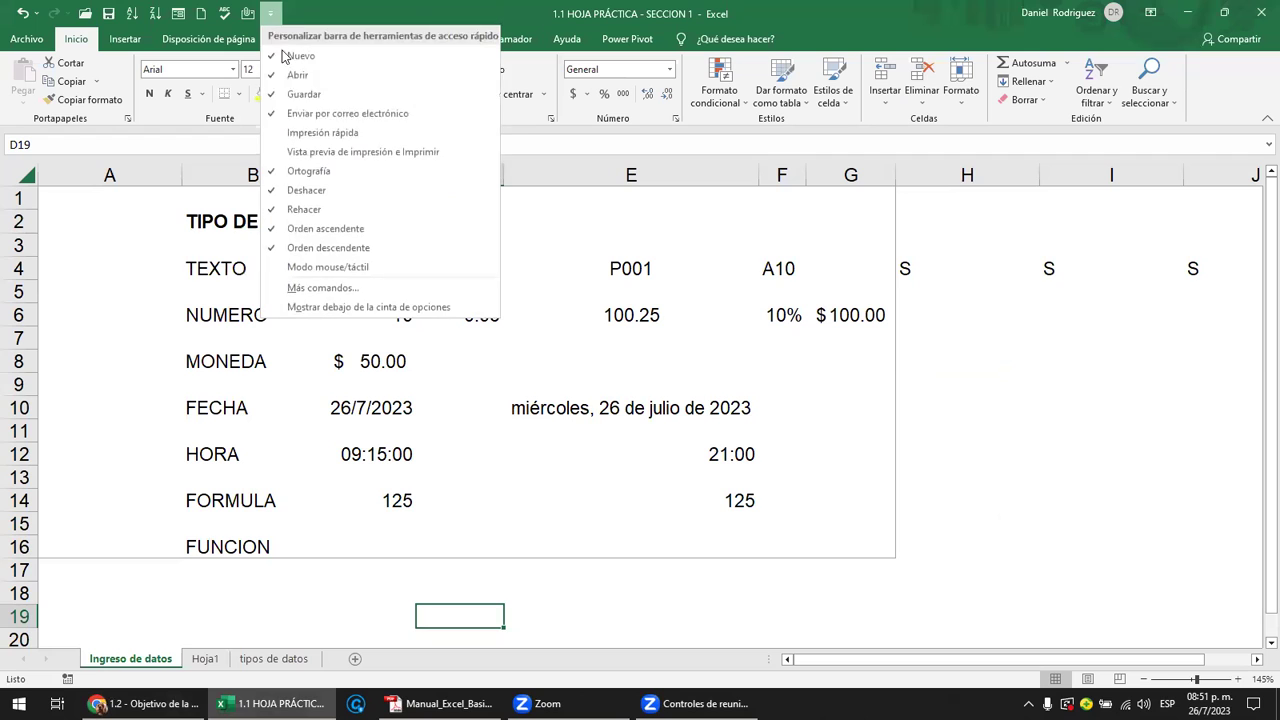
{"action": "left_click", "coordinate": [314, 133]}
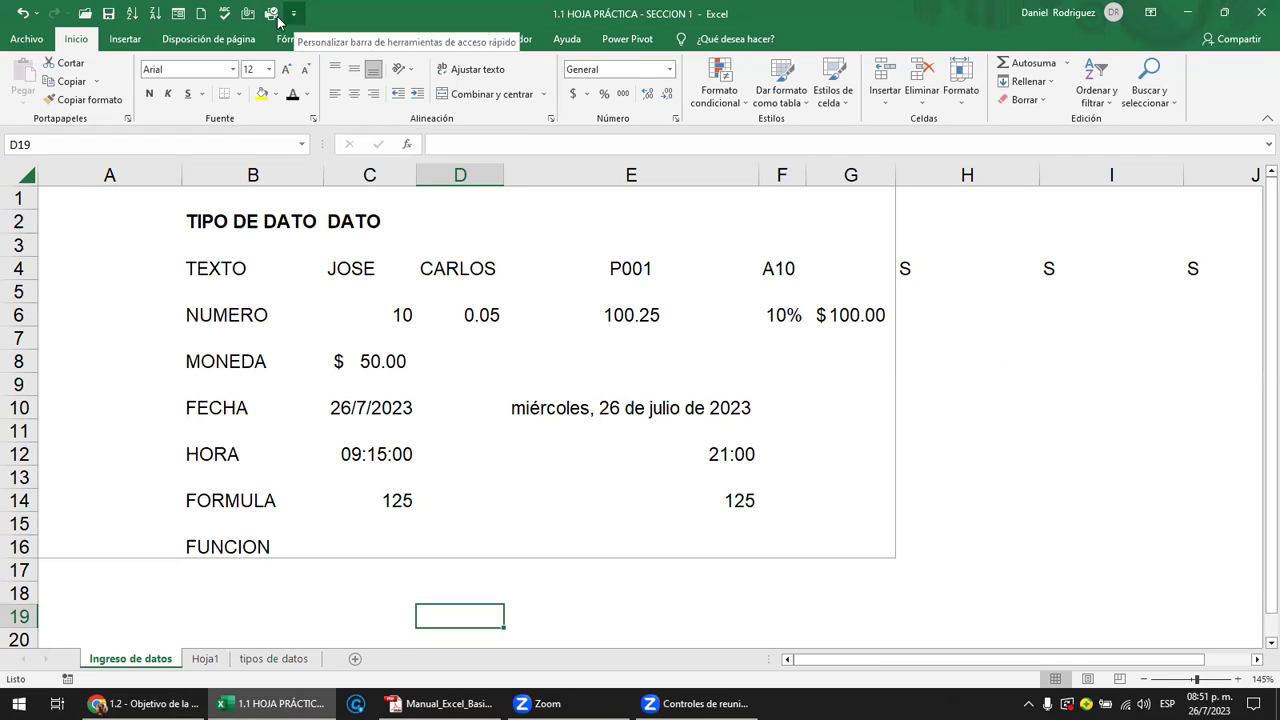
{"action": "left_click", "coordinate": [293, 15]}
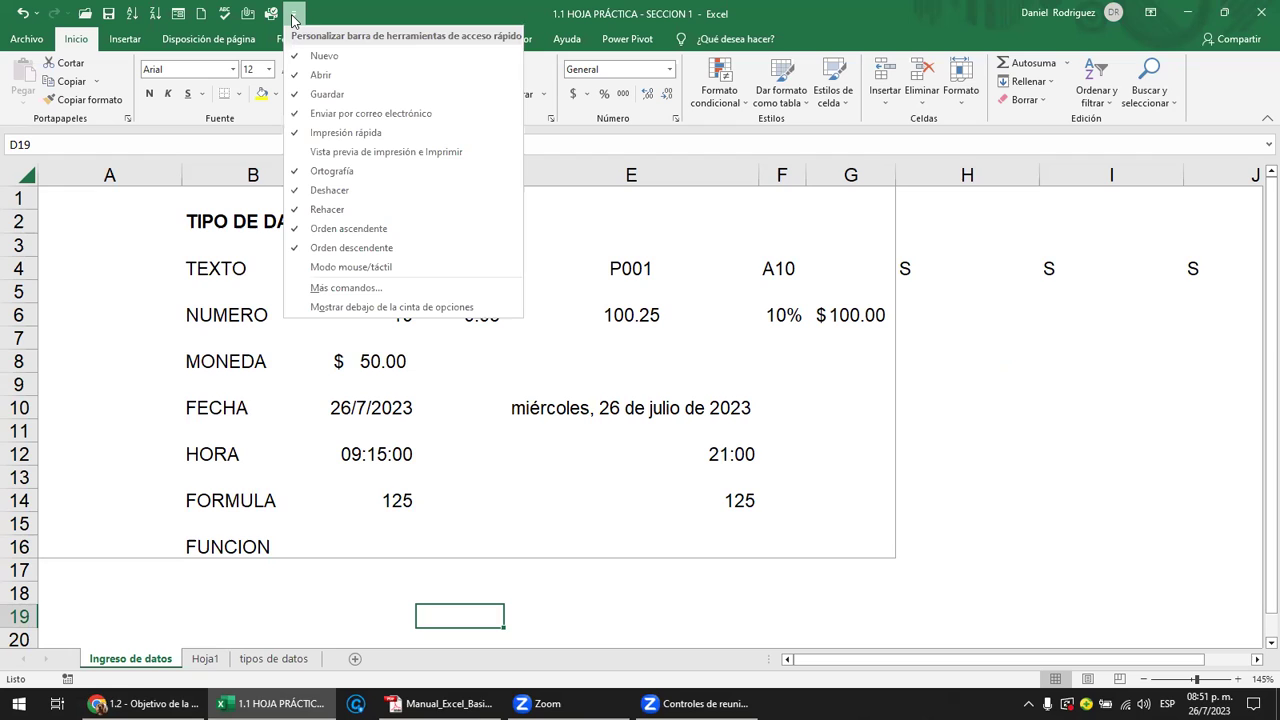
{"action": "left_click", "coordinate": [340, 151]}
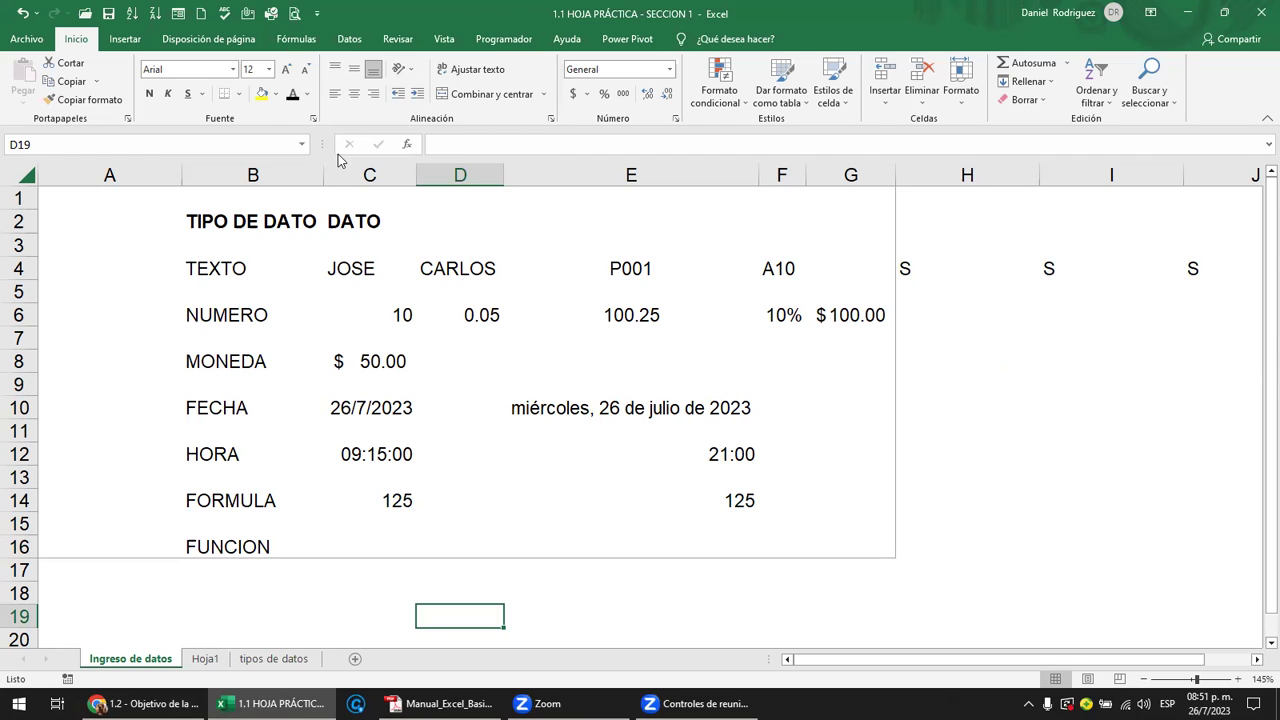
{"action": "left_click", "coordinate": [293, 16]}
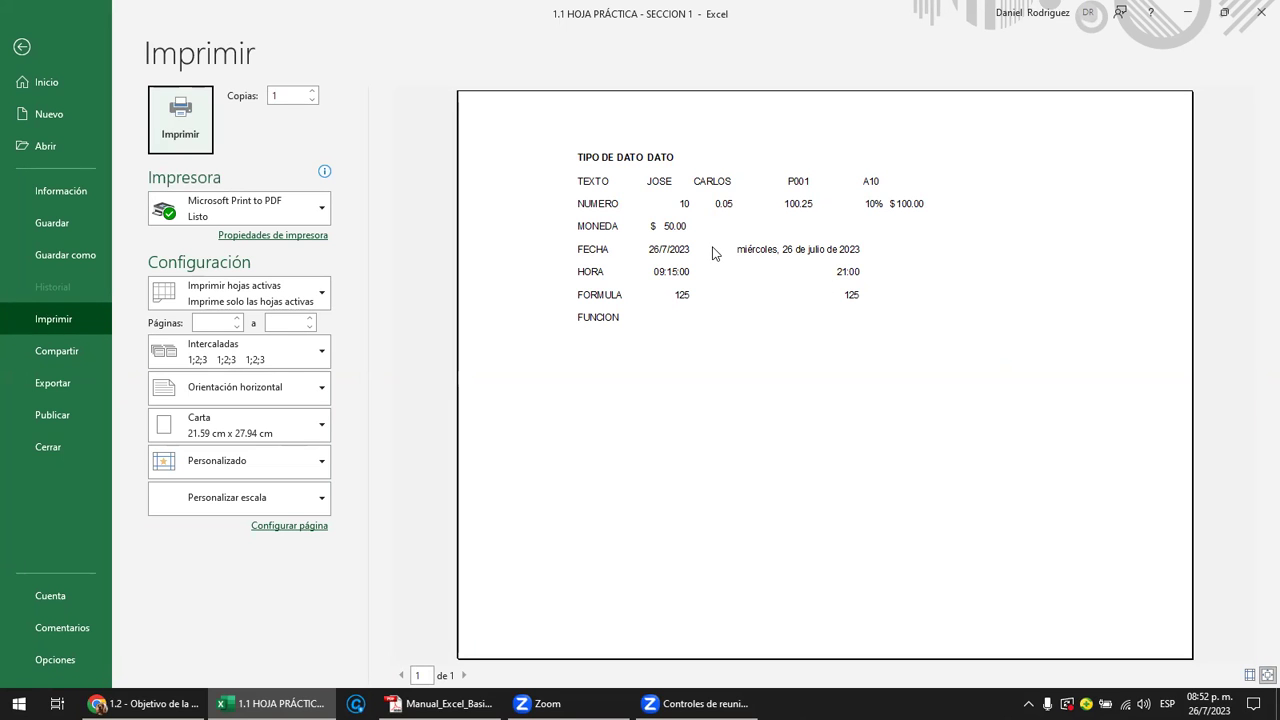
{"action": "key", "text": "Escape"}
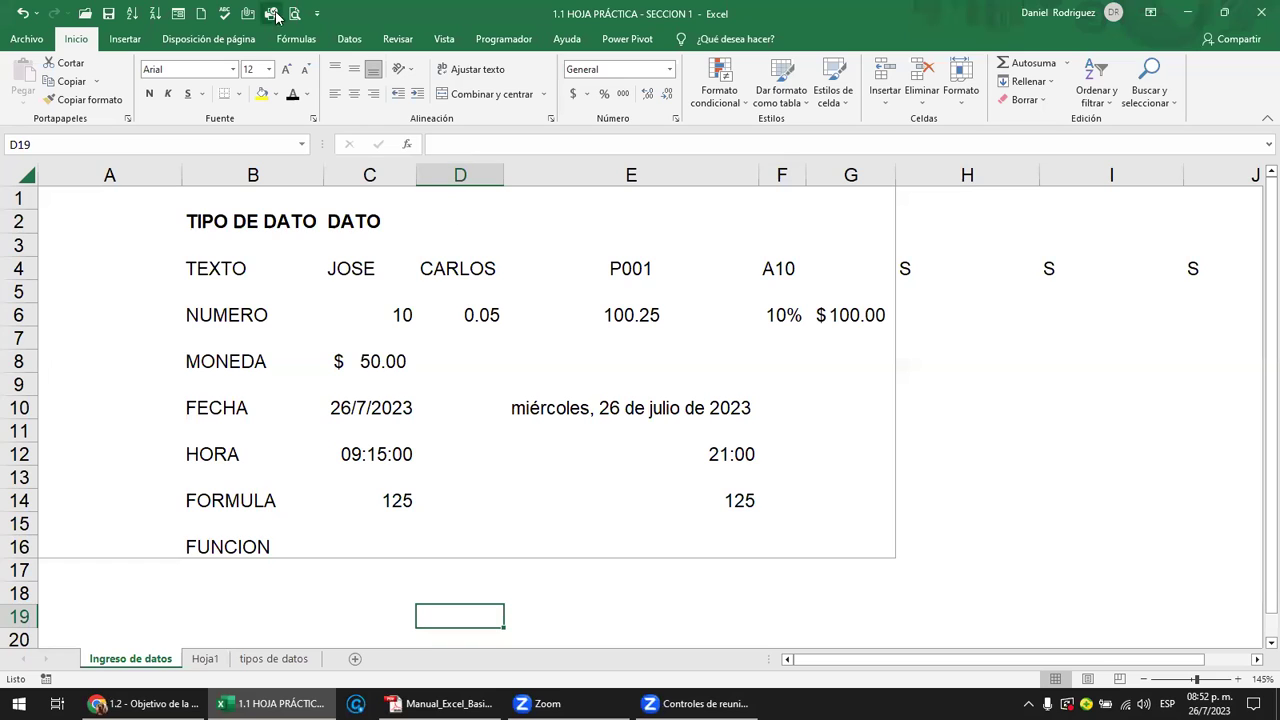
- Uncheck 'Enviar por correo electrónico' in the Quick Access Toolbar list, then close the list
{"action": "left_click", "coordinate": [317, 13]}
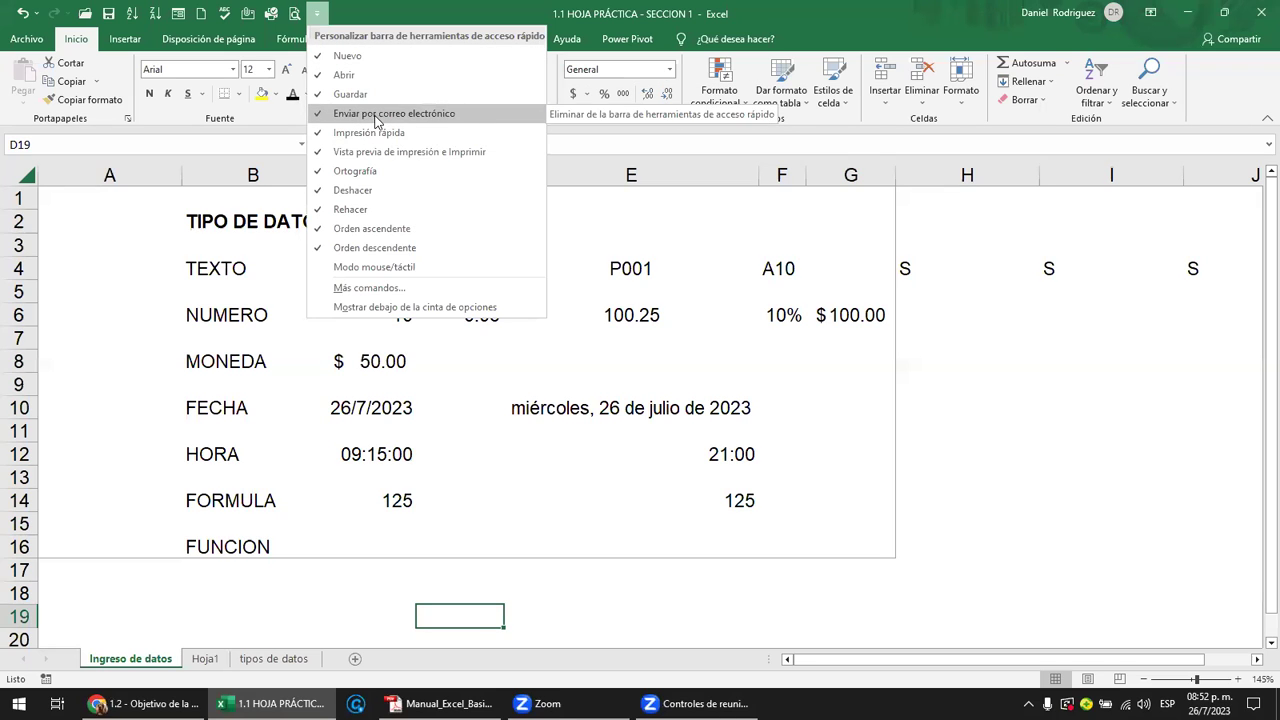
{"action": "left_click", "coordinate": [376, 115]}
{"action": "left_click", "coordinate": [293, 13]}
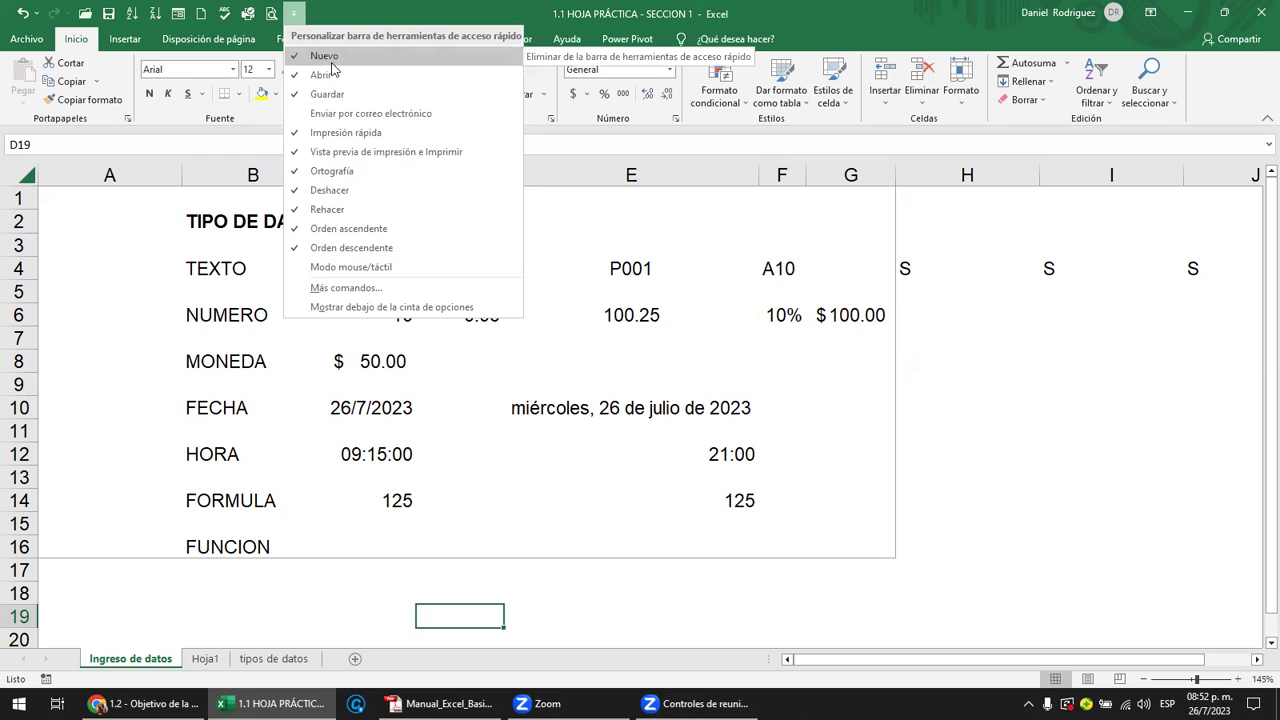
{"action": "left_click", "coordinate": [153, 235]}
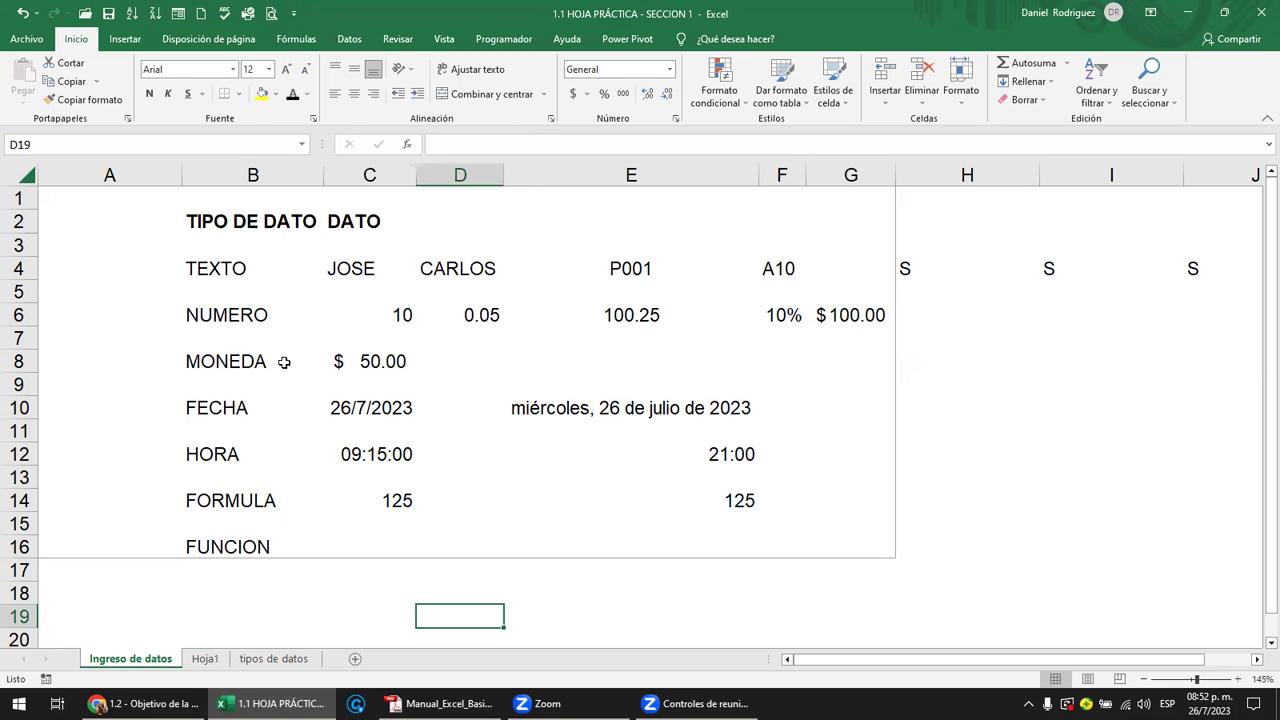
- Glance down the Chrome course page, then return to the Excel workbook
{"action": "left_click", "coordinate": [143, 703]}
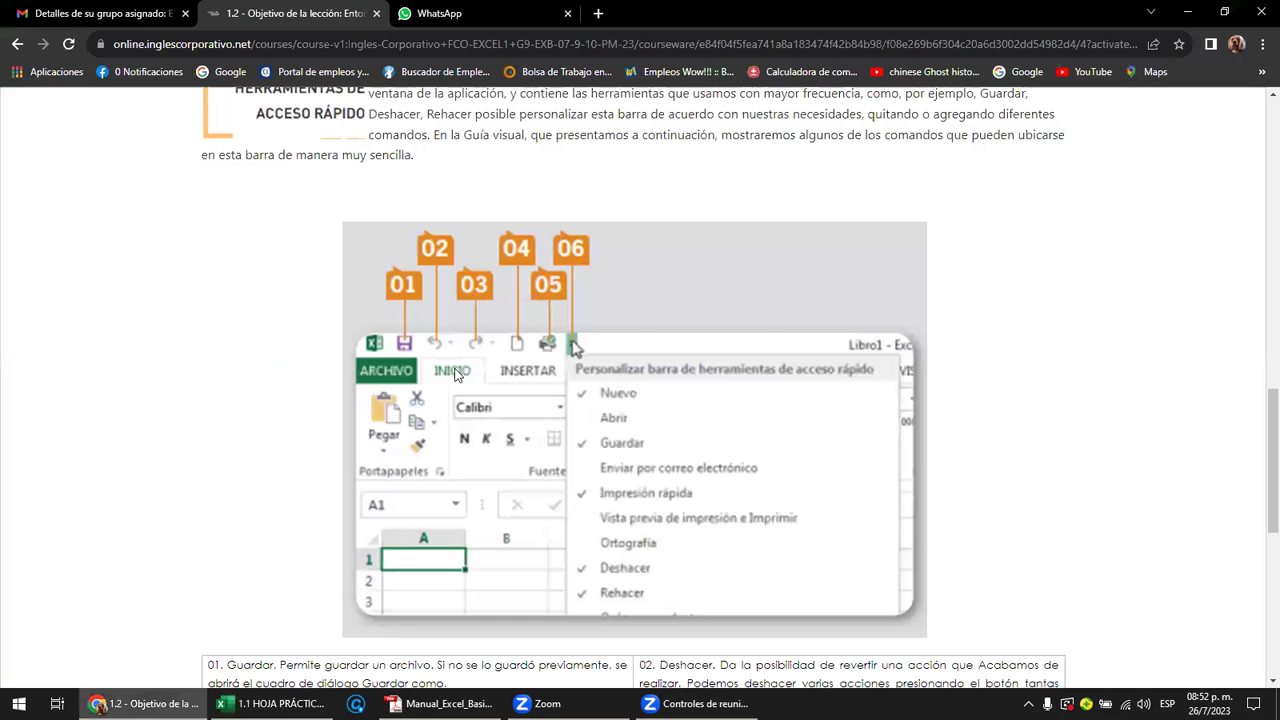
{"action": "scroll", "coordinate": [477, 360], "scroll_direction": "down", "scroll_amount": 3}
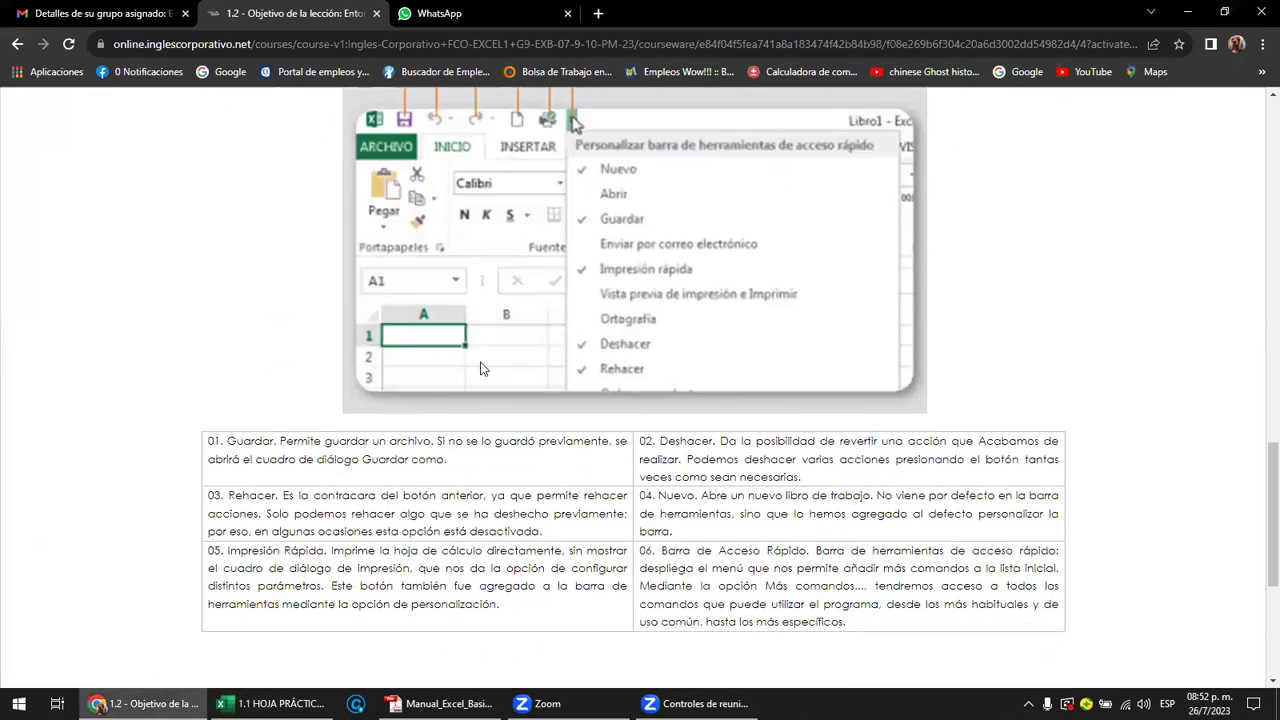
{"action": "scroll", "coordinate": [481, 368], "scroll_direction": "down", "scroll_amount": 1}
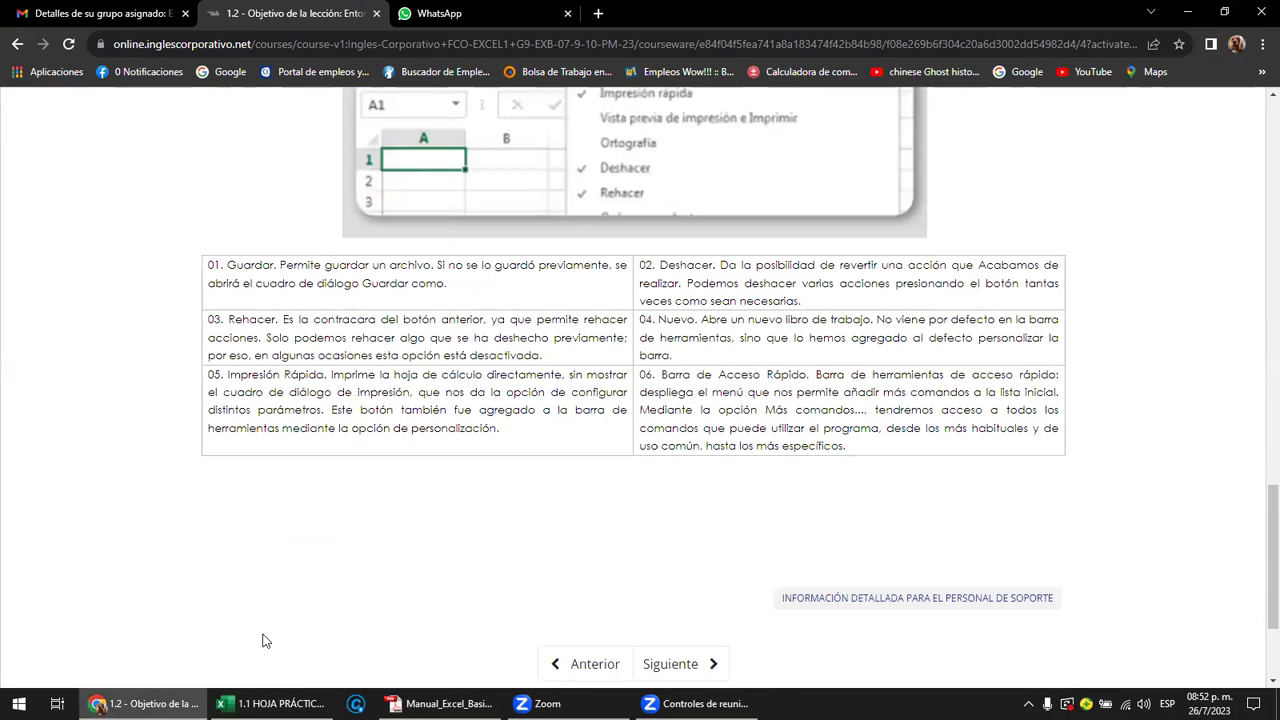
{"action": "left_click", "coordinate": [270, 703]}
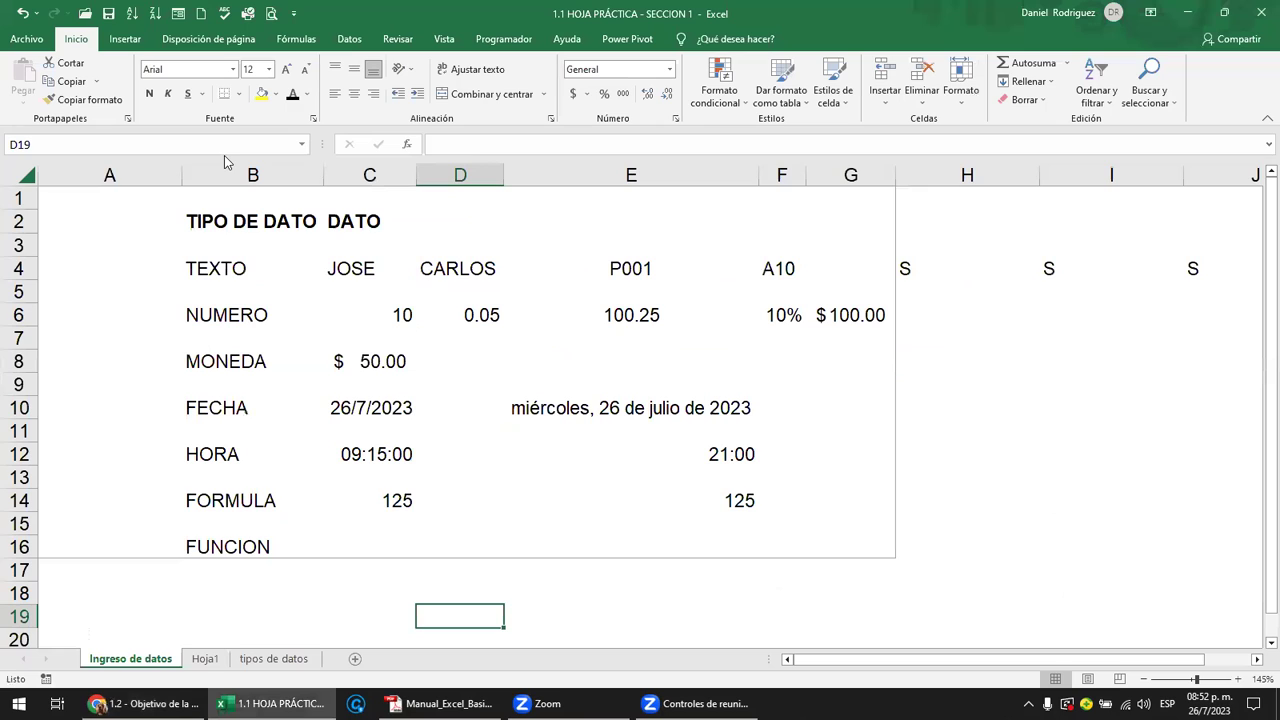
- Select cell B4, save the workbook from the Quick Access Toolbar, then bring Chrome forward
{"action": "left_click", "coordinate": [240, 263]}
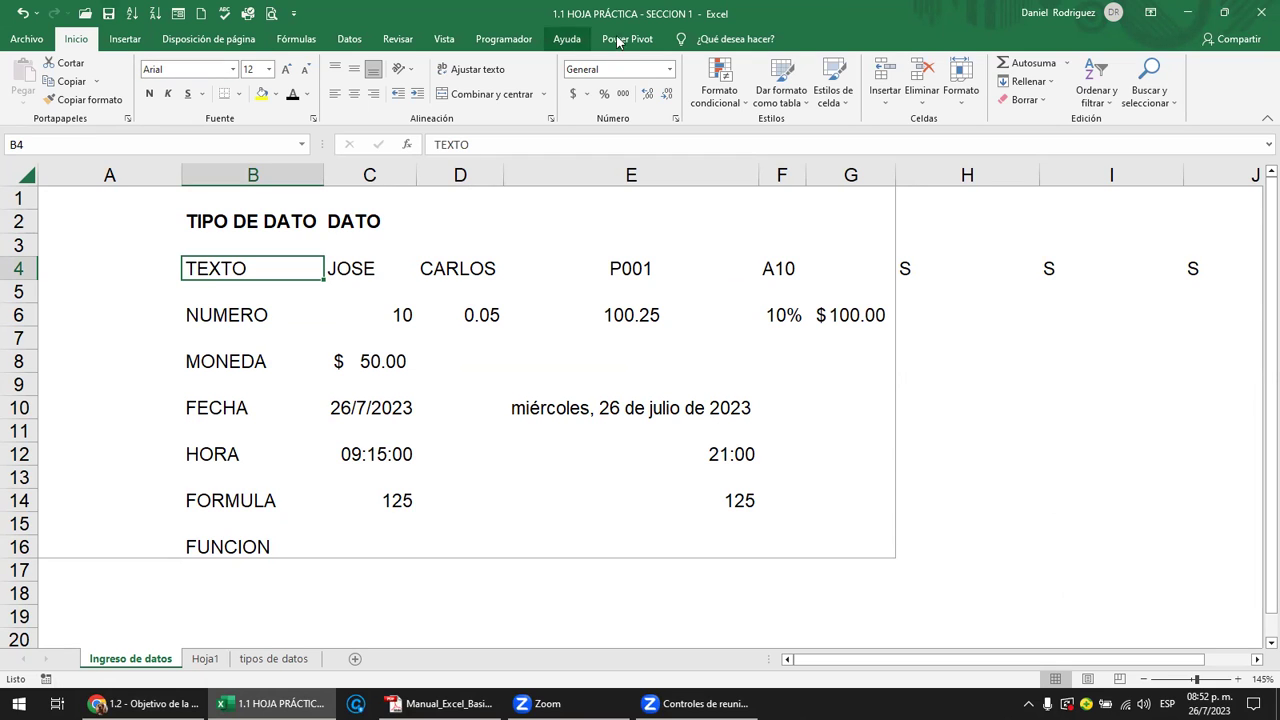
{"action": "left_click", "coordinate": [110, 18]}
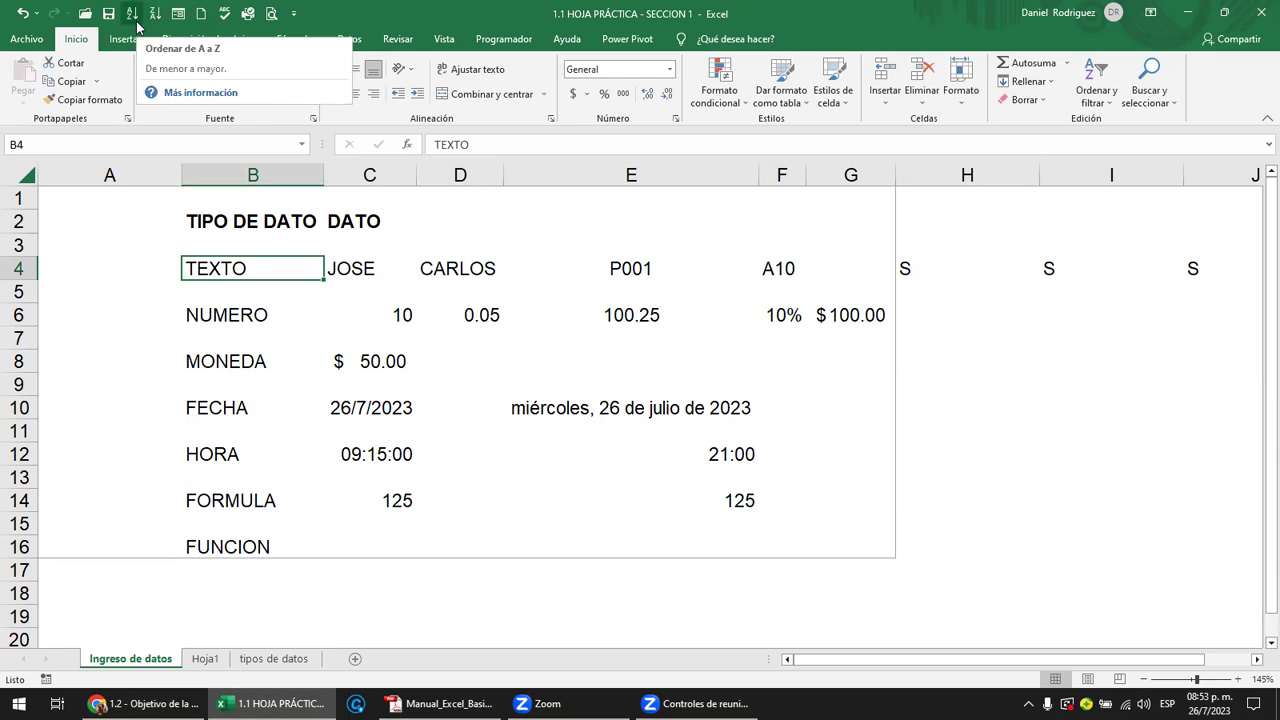
{"action": "left_click", "coordinate": [145, 703]}
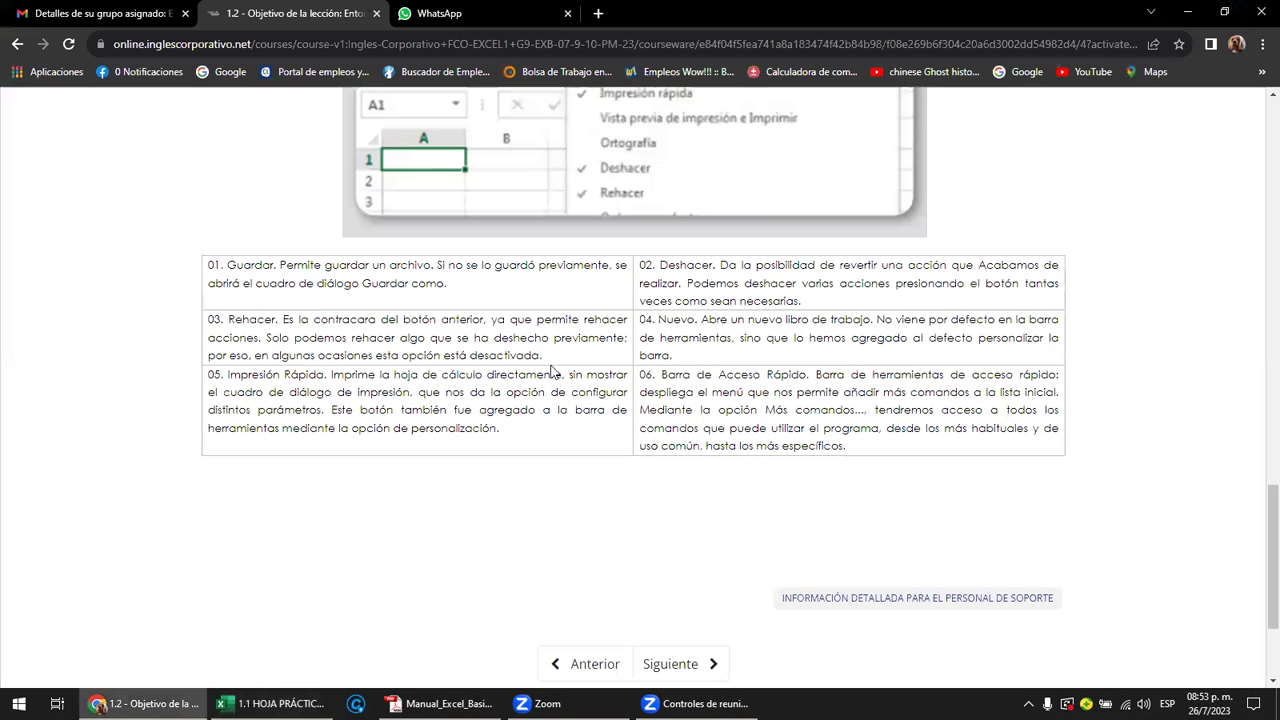
- Advance through the course units: Videoconferencia #2, the discussion forum, and lesson 1.3 on navigation
{"action": "scroll", "coordinate": [830, 390], "scroll_direction": "down", "scroll_amount": 2}
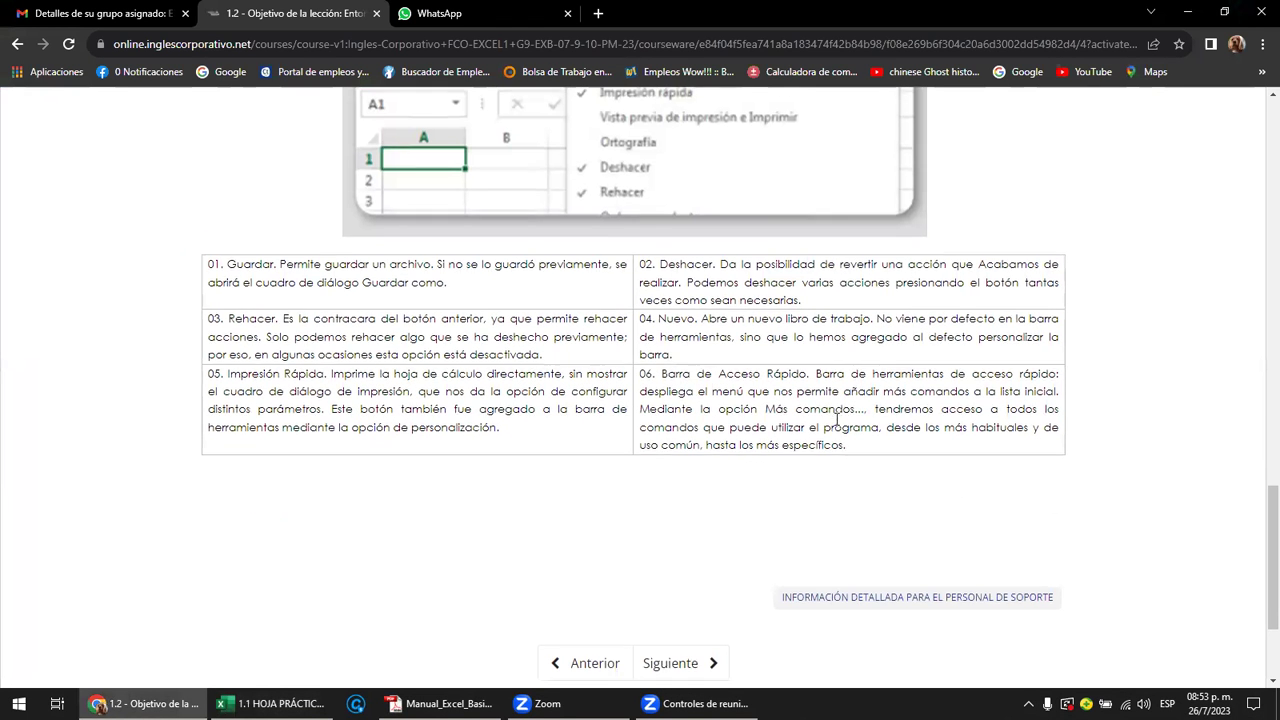
{"action": "left_click", "coordinate": [690, 481]}
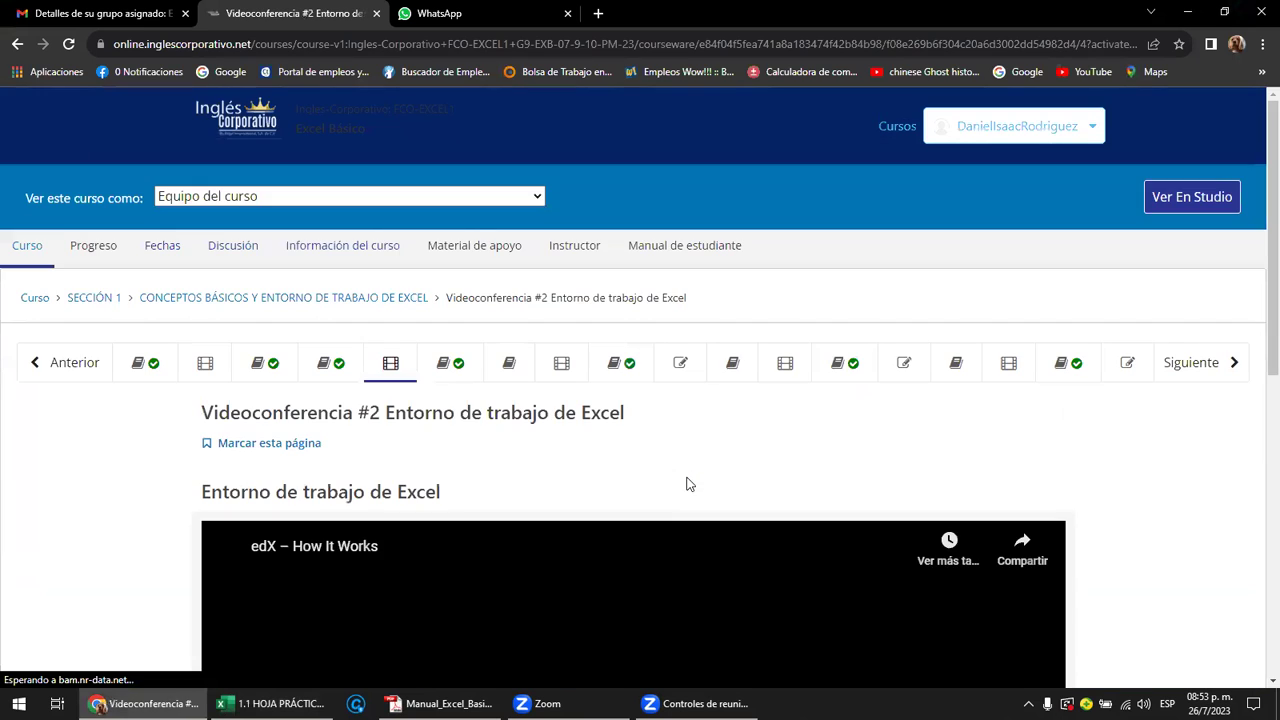
{"action": "scroll", "coordinate": [482, 428], "scroll_direction": "down", "scroll_amount": 1}
{"action": "scroll", "coordinate": [482, 428], "scroll_direction": "down", "scroll_amount": 1}
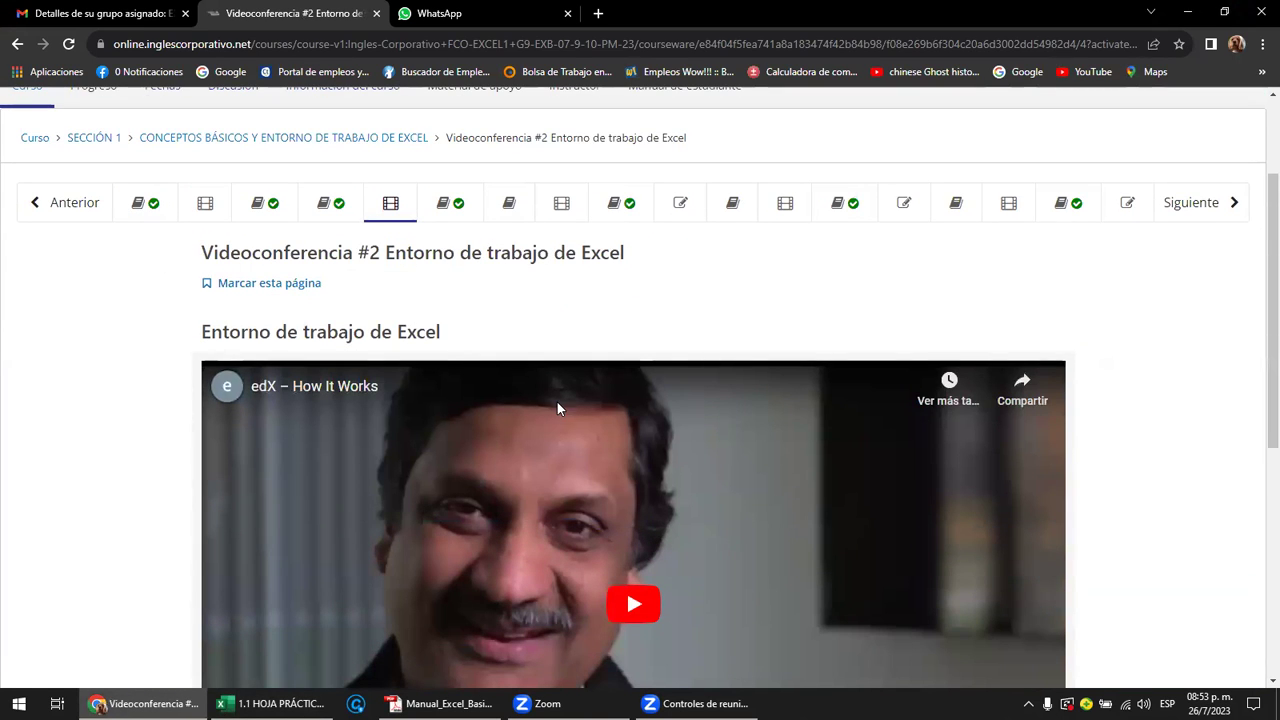
{"action": "scroll", "coordinate": [557, 402], "scroll_direction": "down", "scroll_amount": 1}
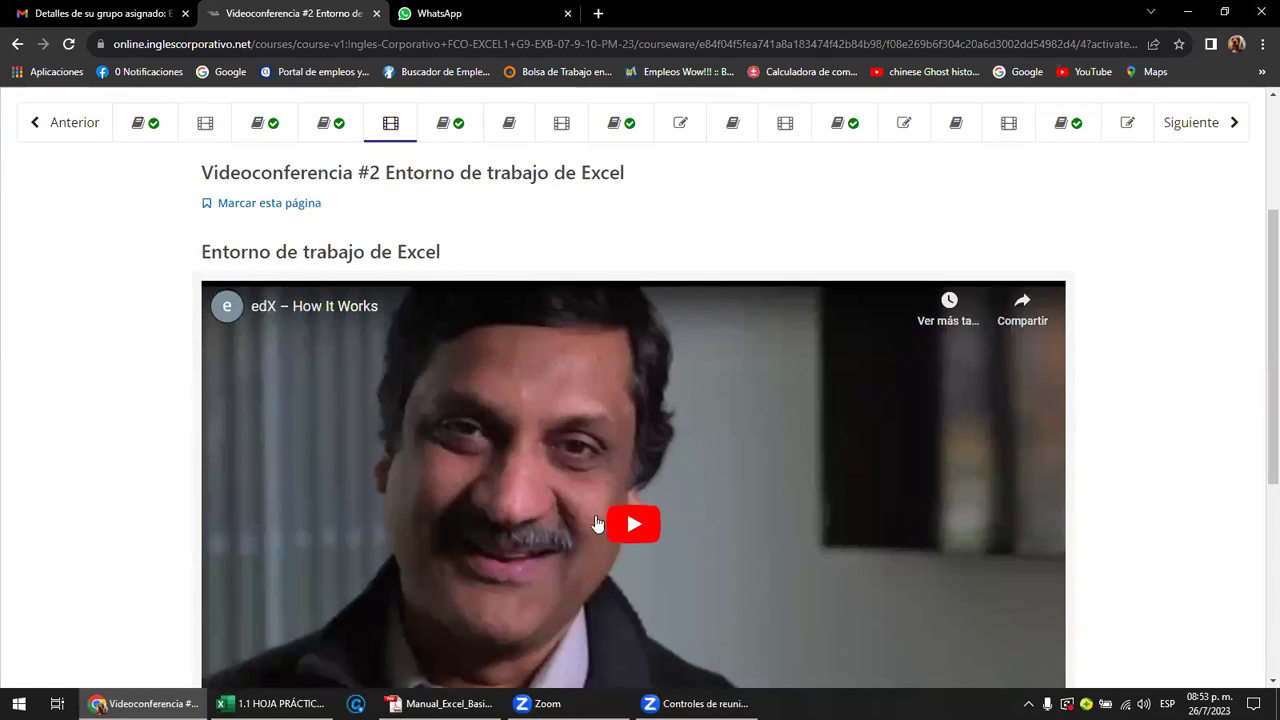
{"action": "scroll", "coordinate": [615, 528], "scroll_direction": "down", "scroll_amount": 1}
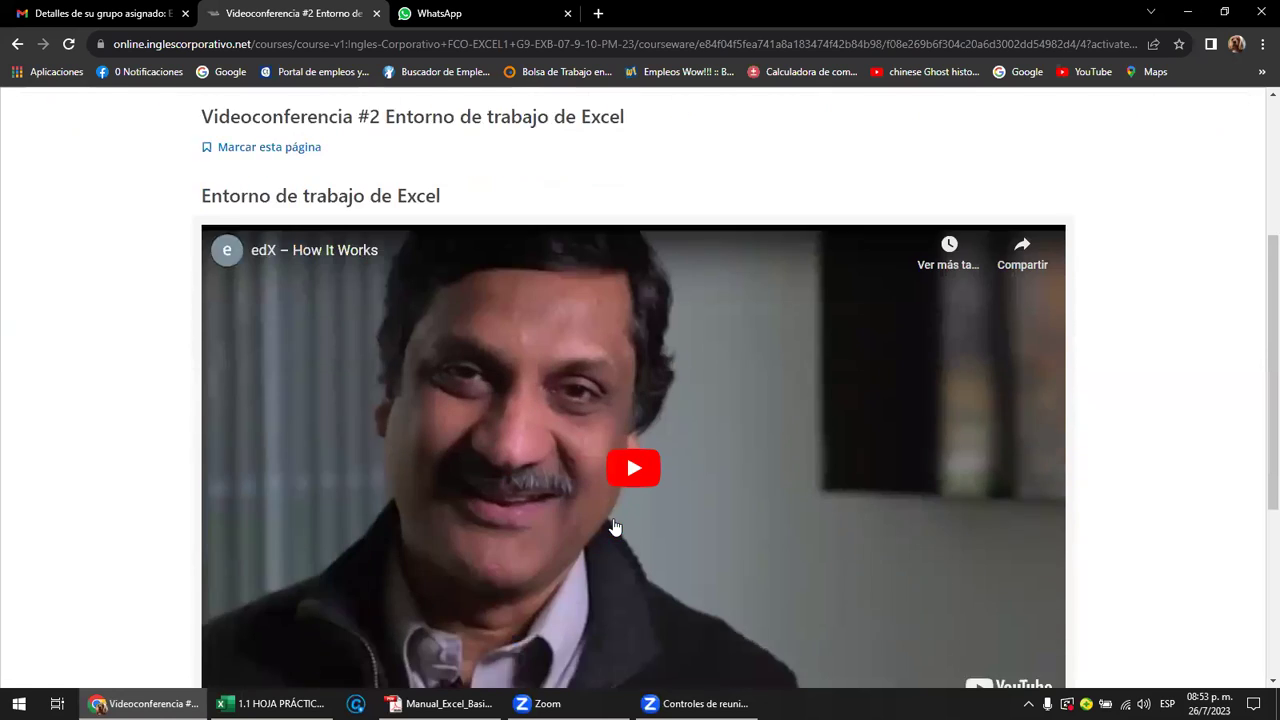
{"action": "scroll", "coordinate": [613, 524], "scroll_direction": "down", "scroll_amount": 3}
{"action": "scroll", "coordinate": [611, 520], "scroll_direction": "down", "scroll_amount": 2}
{"action": "left_click", "coordinate": [663, 484]}
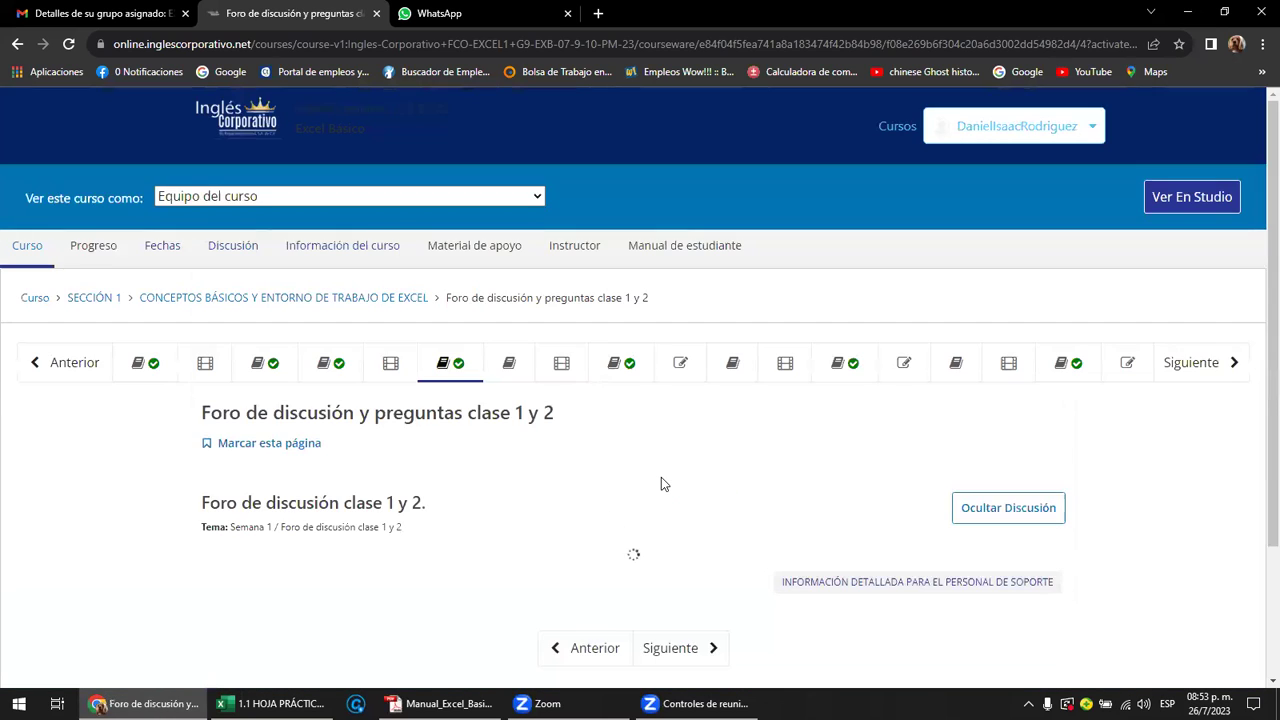
{"action": "scroll", "coordinate": [661, 477], "scroll_direction": "down", "scroll_amount": 3}
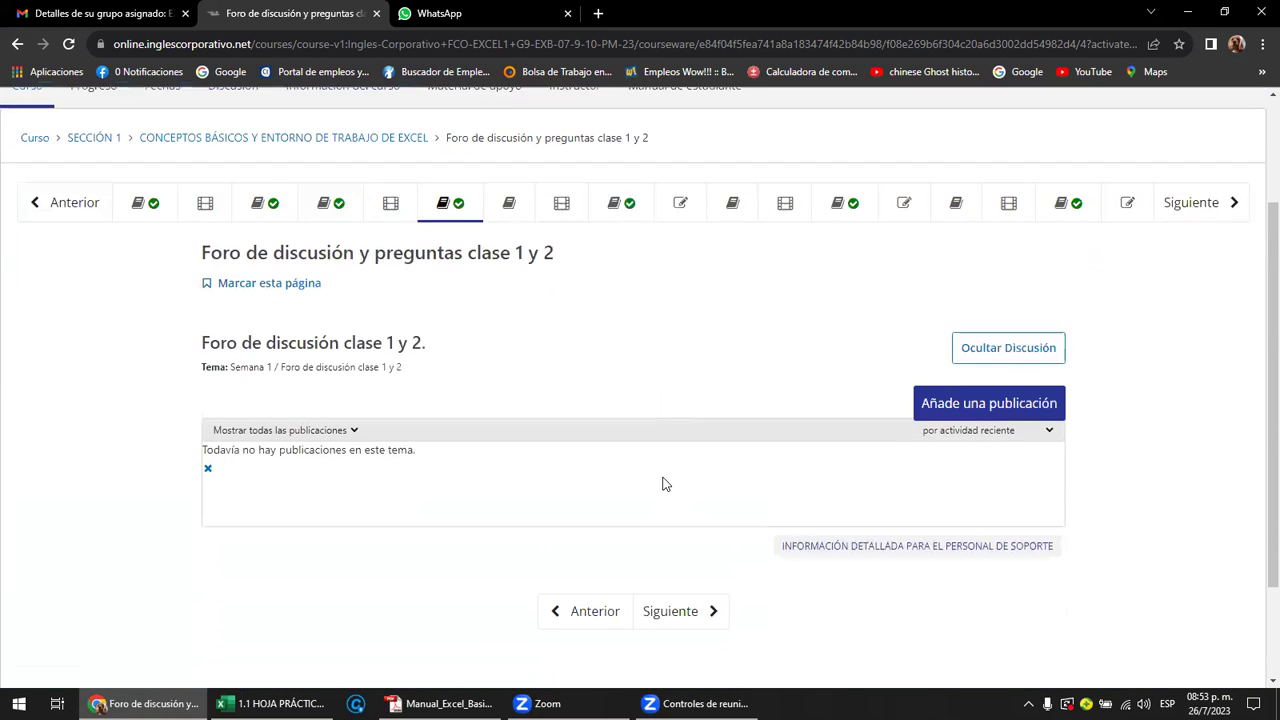
{"action": "scroll", "coordinate": [660, 482], "scroll_direction": "down", "scroll_amount": 2}
{"action": "scroll", "coordinate": [665, 485], "scroll_direction": "down", "scroll_amount": 1}
{"action": "left_click", "coordinate": [668, 478]}
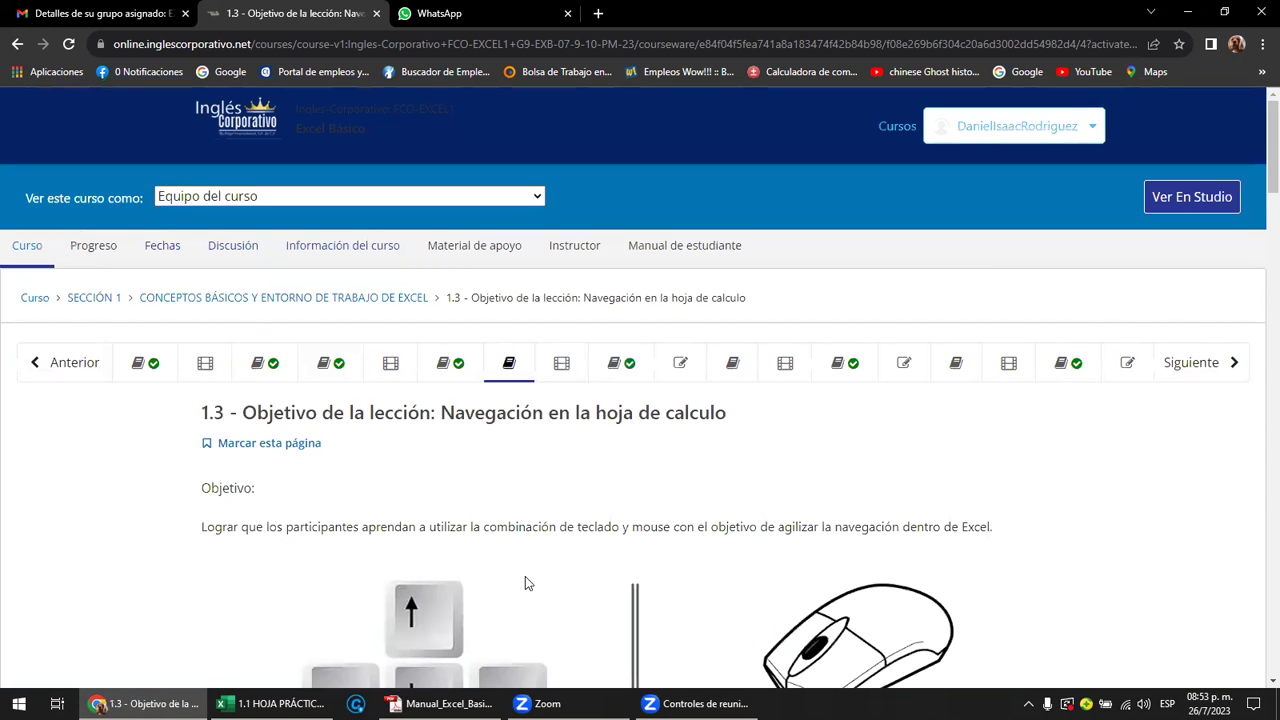
- Go back to the Videoconferencia #2 lesson and return to the Excel workbook
{"action": "left_click", "coordinate": [50, 368]}
{"action": "left_click", "coordinate": [66, 364]}
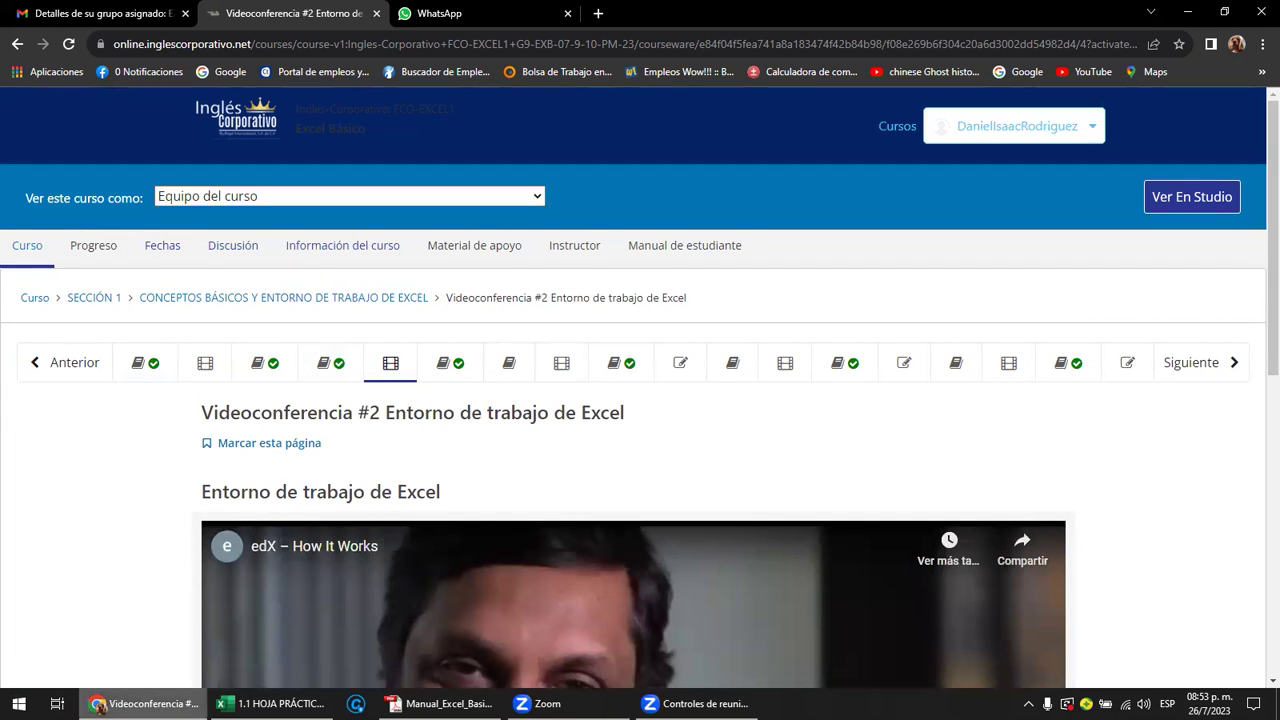
{"action": "left_click", "coordinate": [270, 703]}
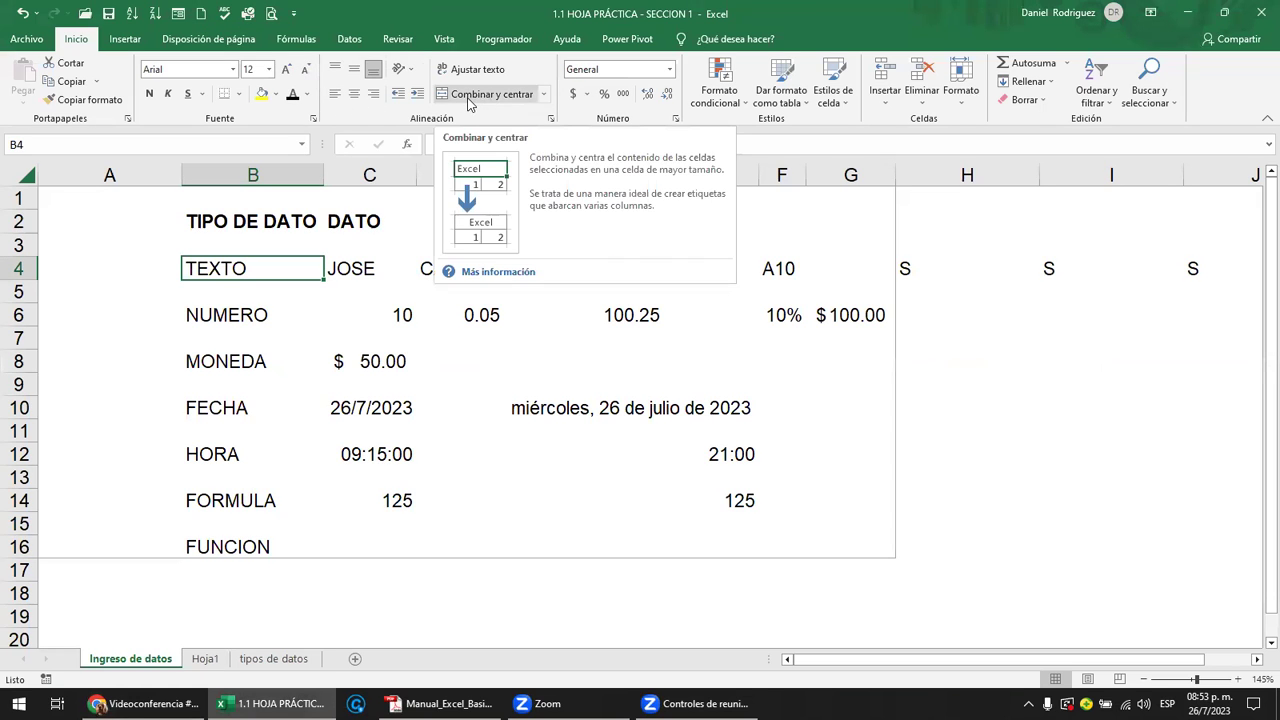
- Try opening the data-entry form twice, dismissing the column-label warning each time
{"action": "left_click", "coordinate": [125, 39]}
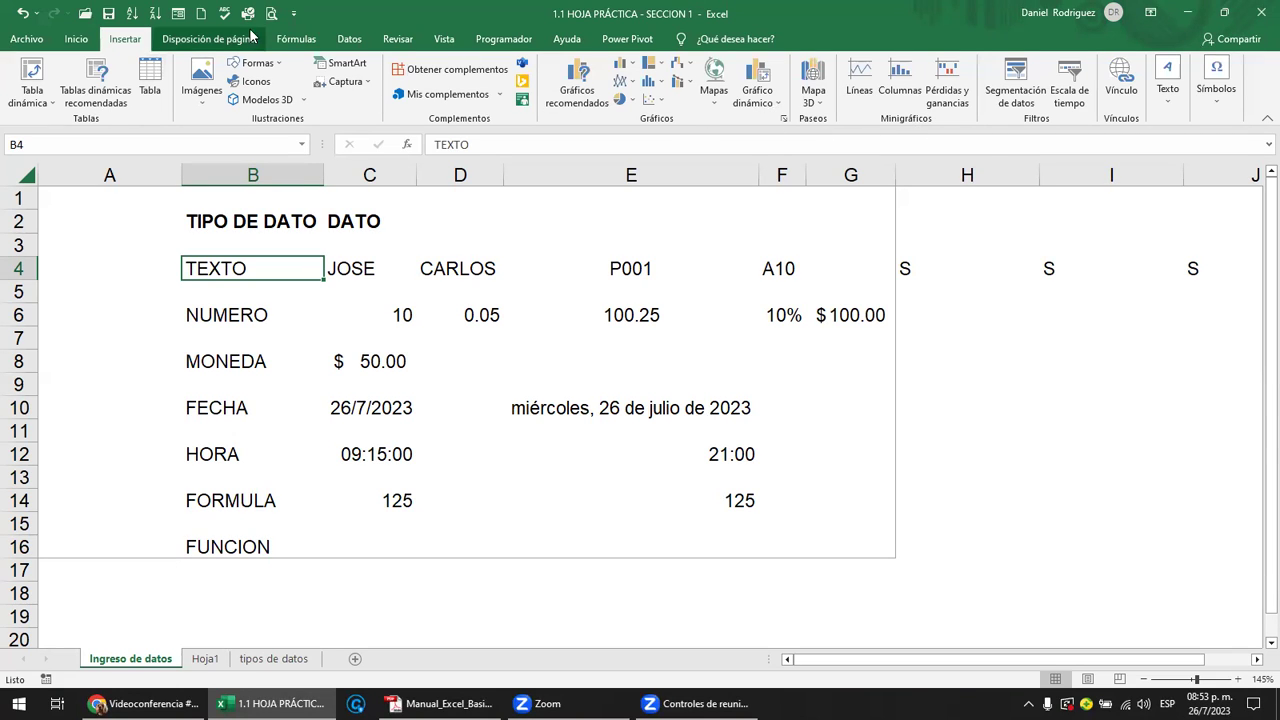
{"action": "left_click", "coordinate": [178, 13]}
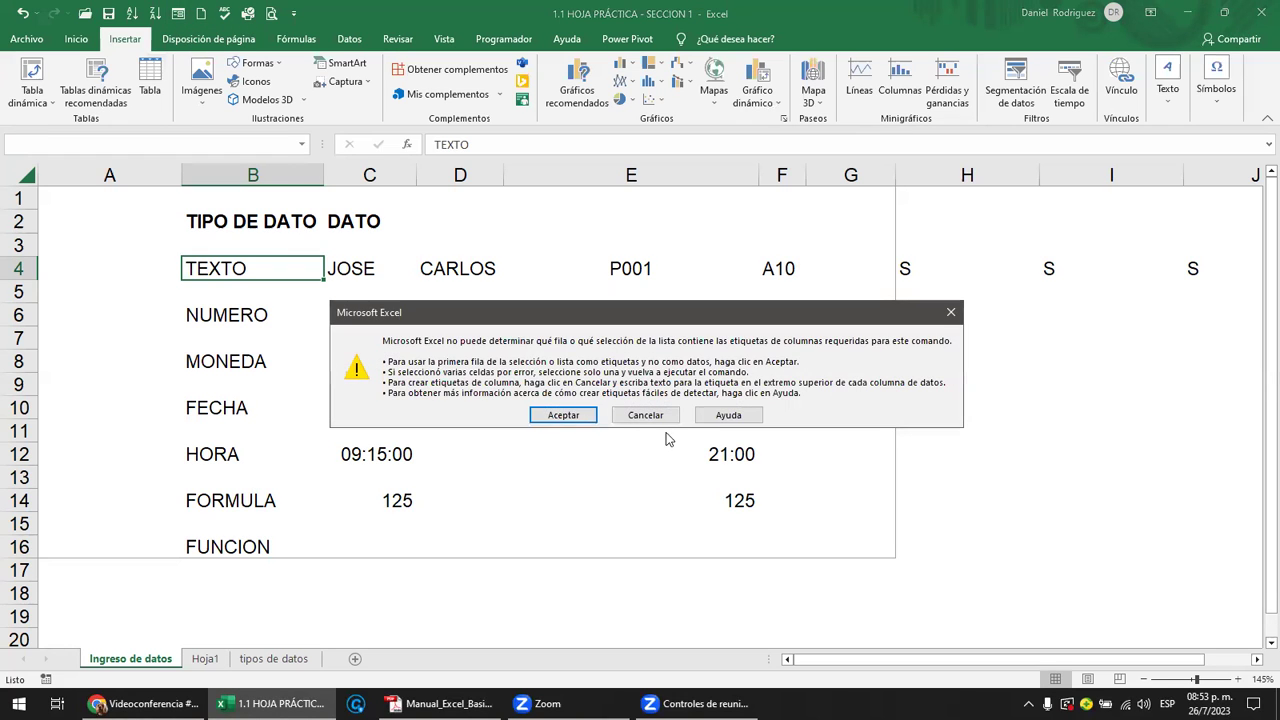
{"action": "left_click", "coordinate": [645, 415]}
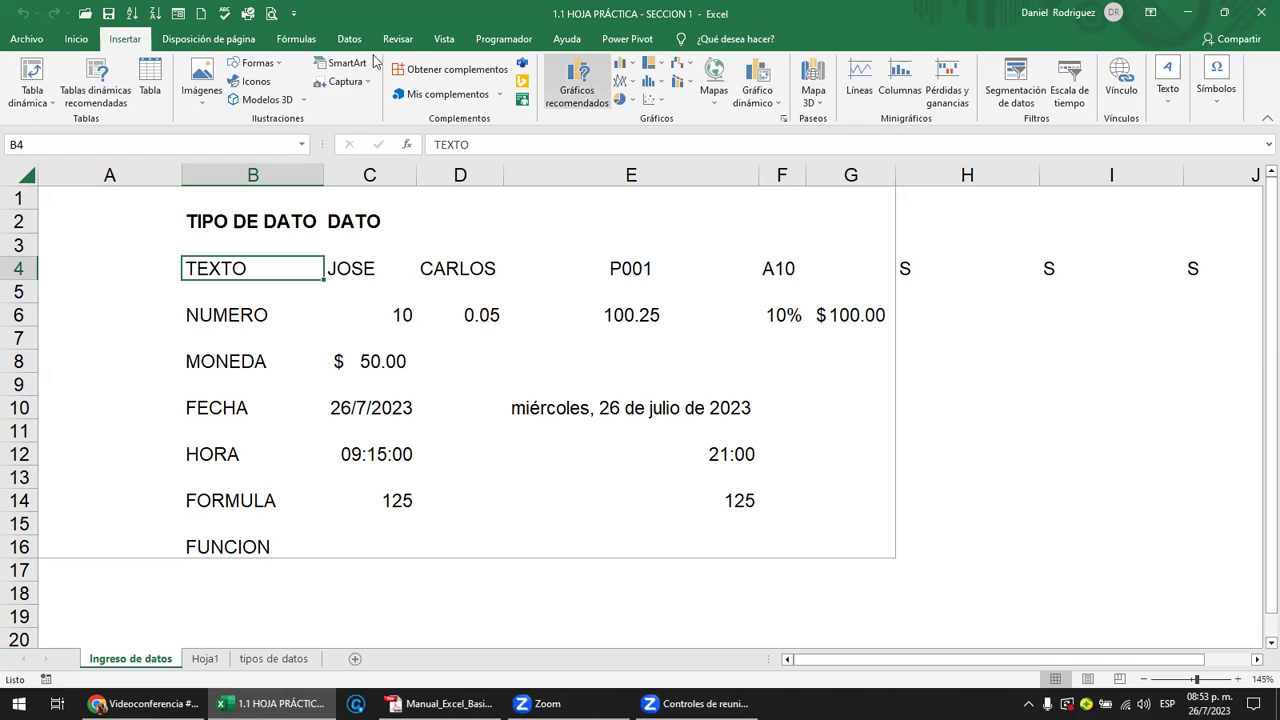
{"action": "left_click", "coordinate": [208, 39]}
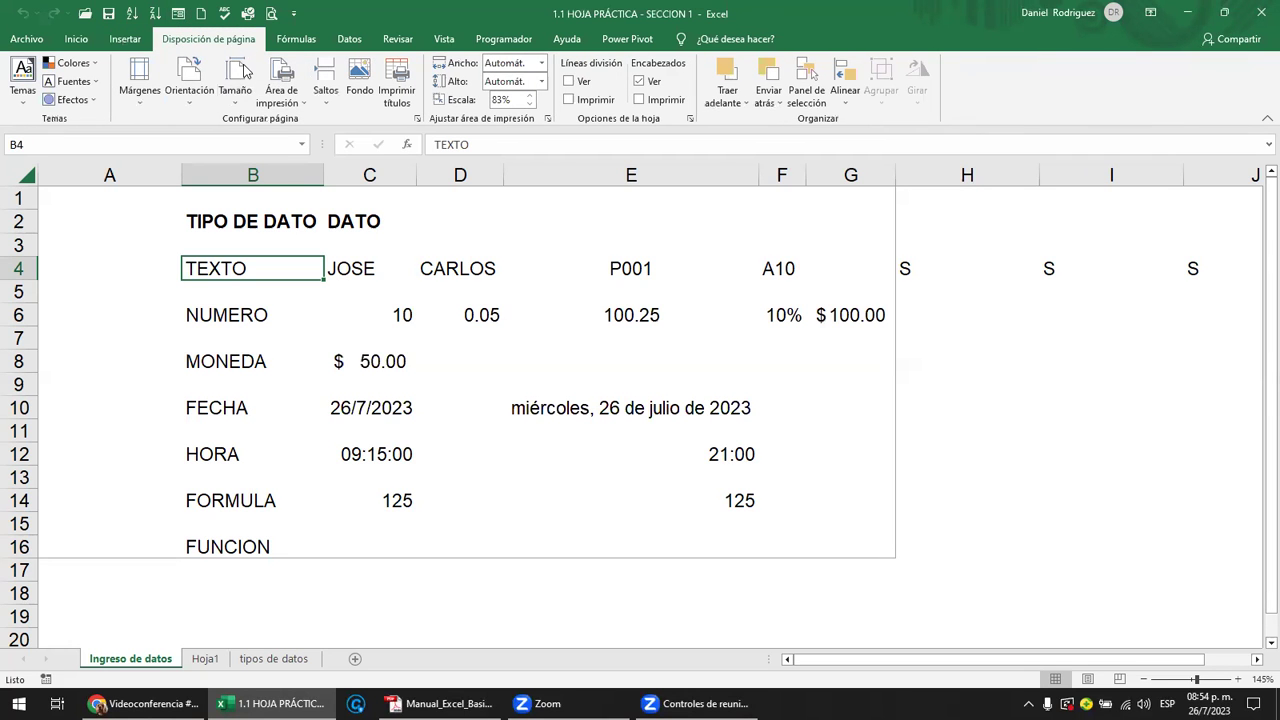
{"action": "left_click", "coordinate": [246, 14]}
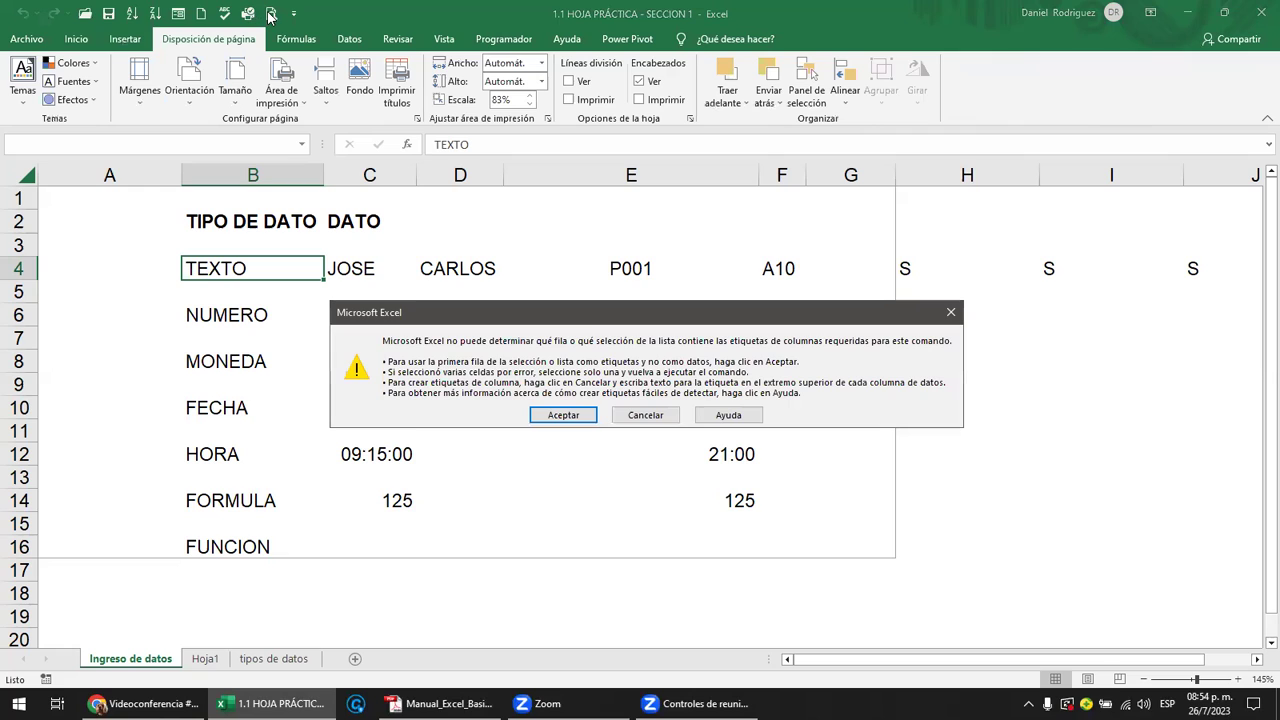
{"action": "key", "text": "Escape"}
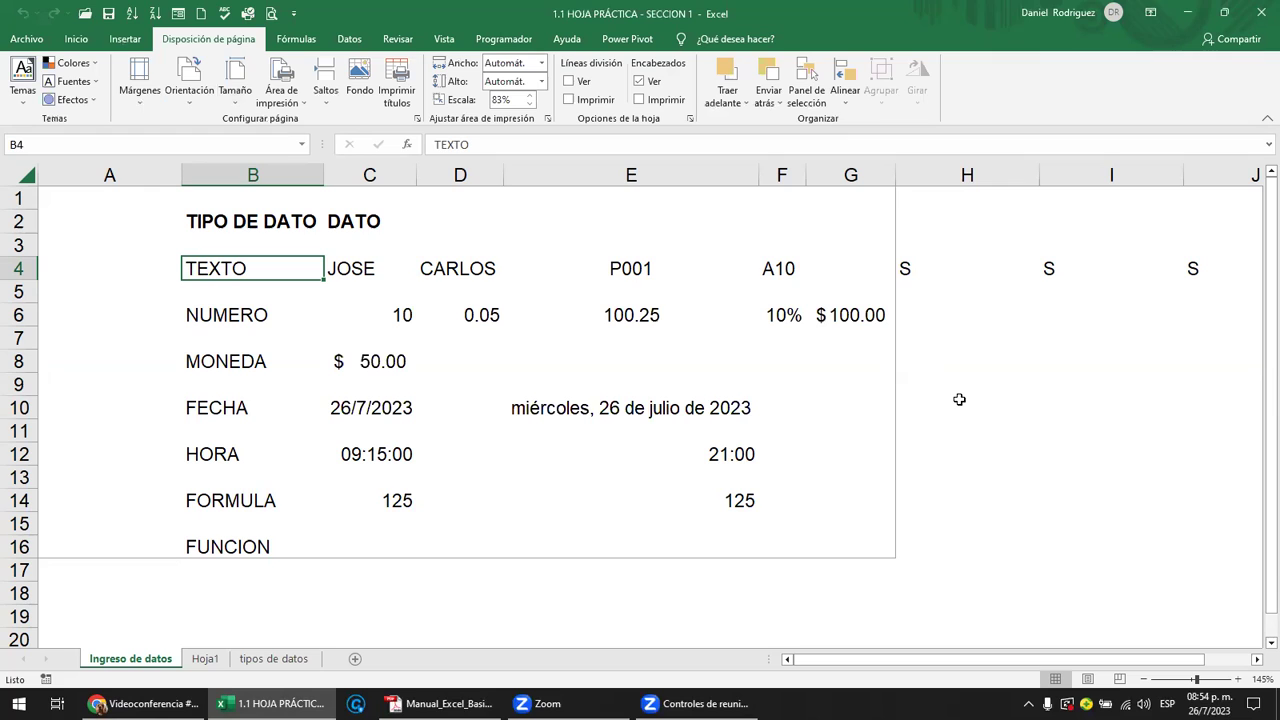
- Close the Quick Access Toolbar list without changes and switch to Manual_Excel_Basico.pdf
{"action": "left_click", "coordinate": [292, 14]}
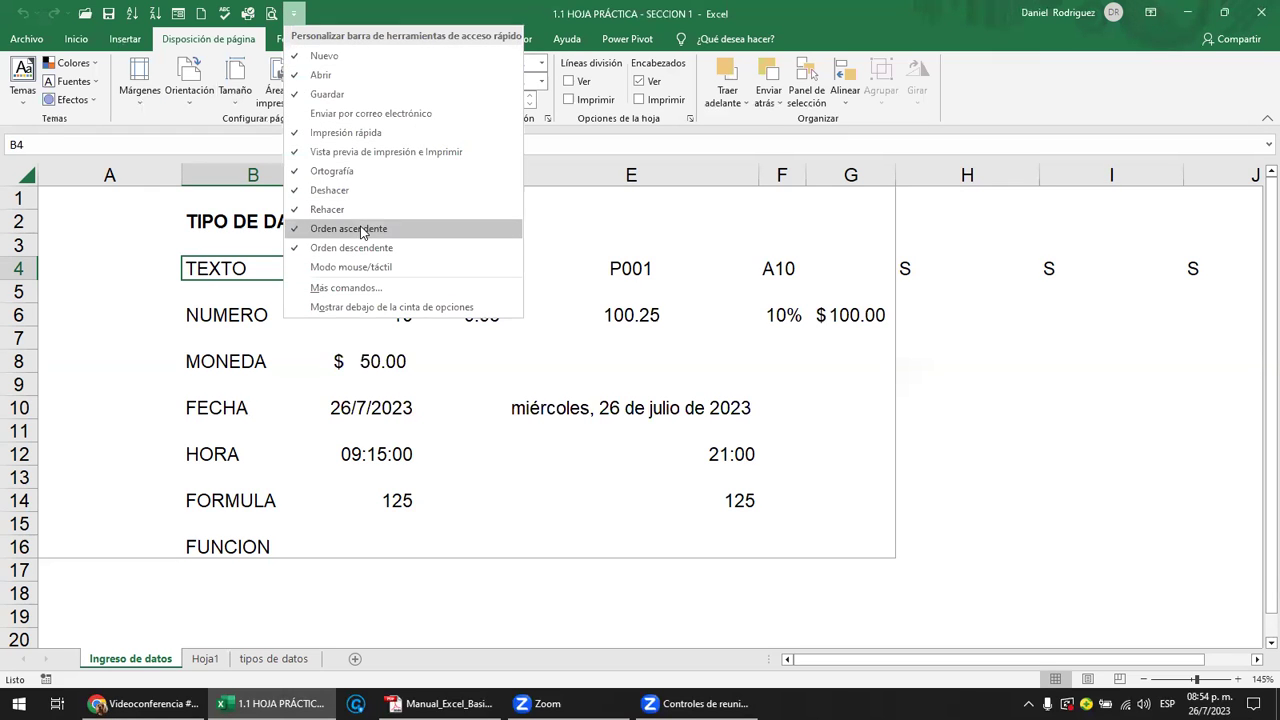
{"action": "left_click", "coordinate": [1000, 377]}
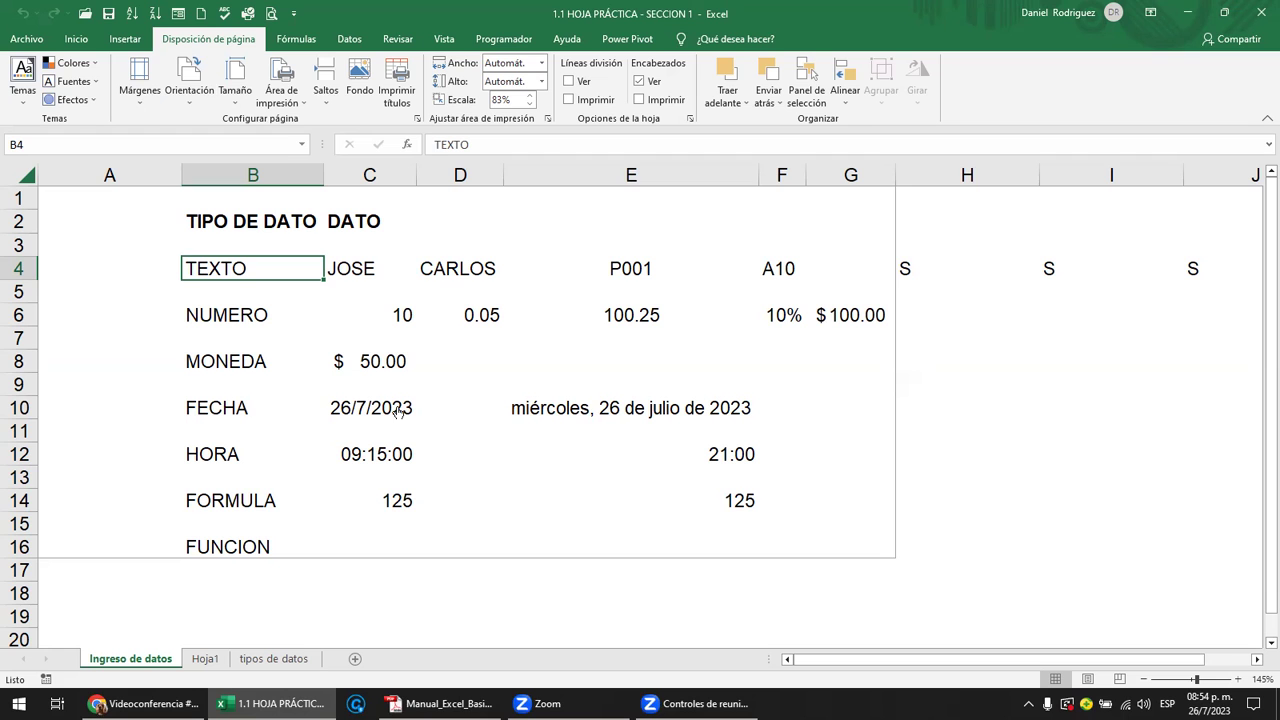
{"action": "key", "text": "alt+Tab"}
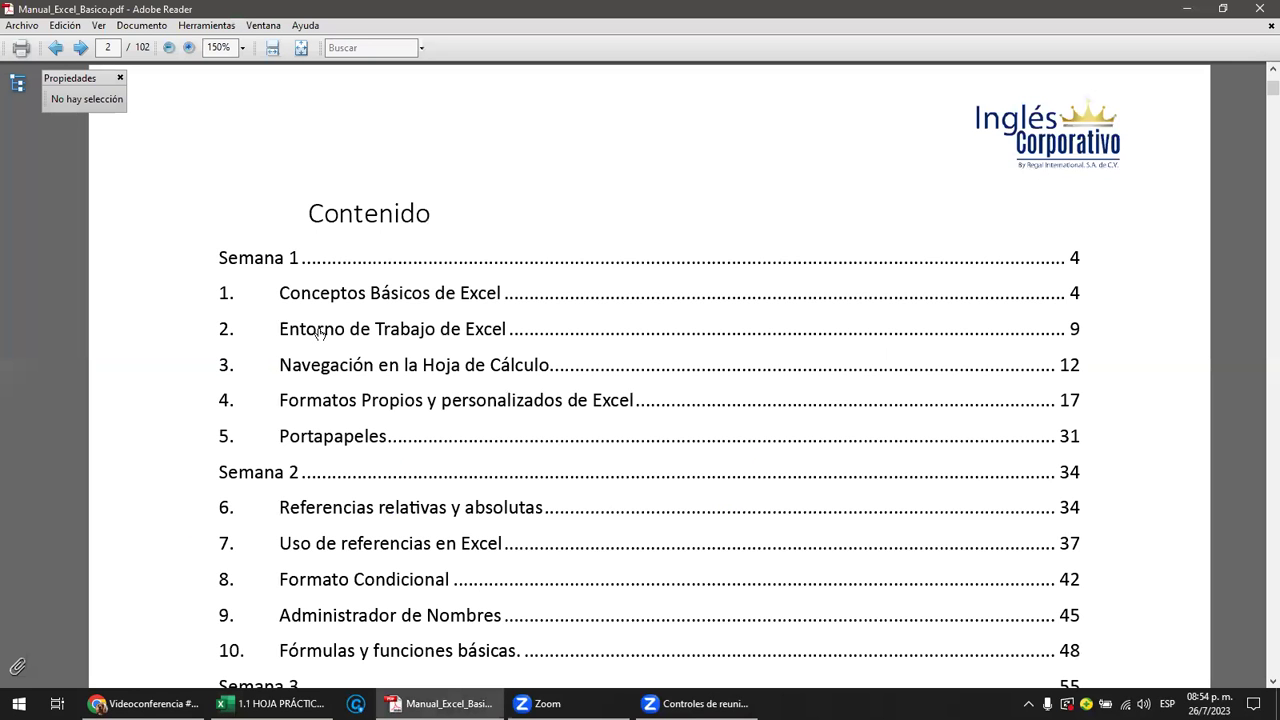
- Jump to the 'Entorno de Trabajo de Excel' section from the contents page and start reading
{"action": "left_click", "coordinate": [352, 333]}
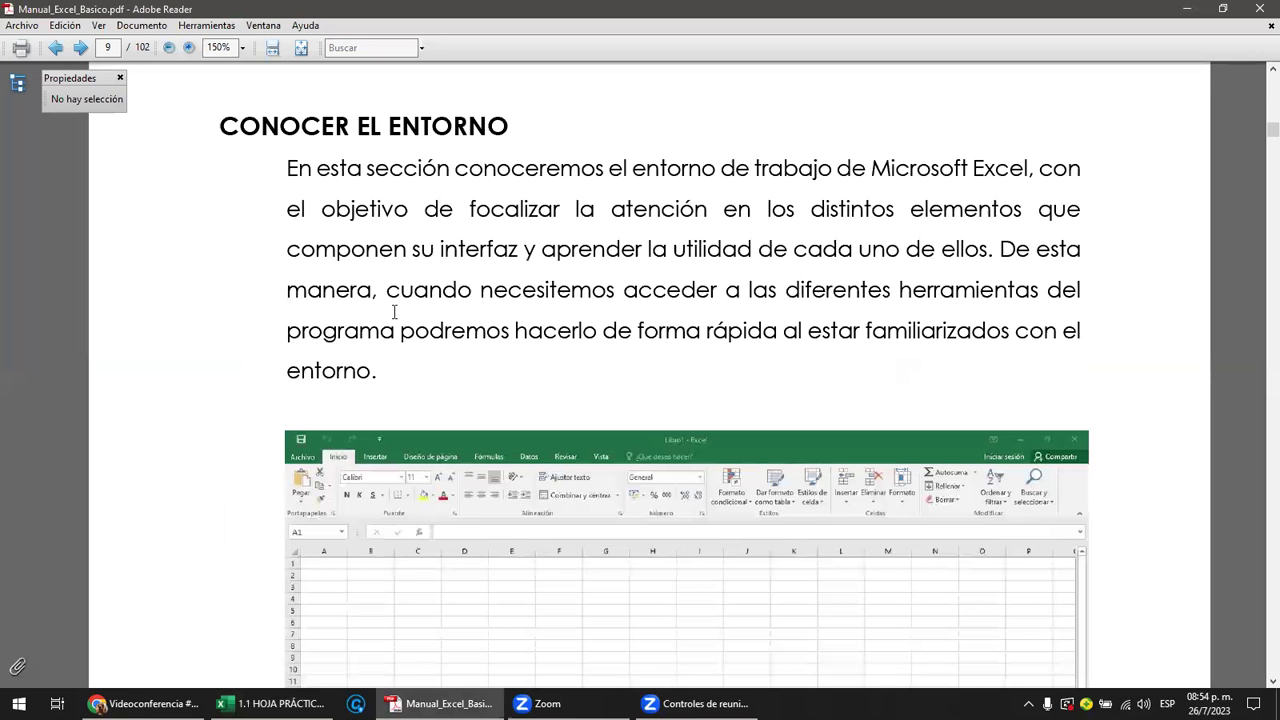
{"action": "scroll", "coordinate": [497, 261], "scroll_direction": "down", "scroll_amount": 8}
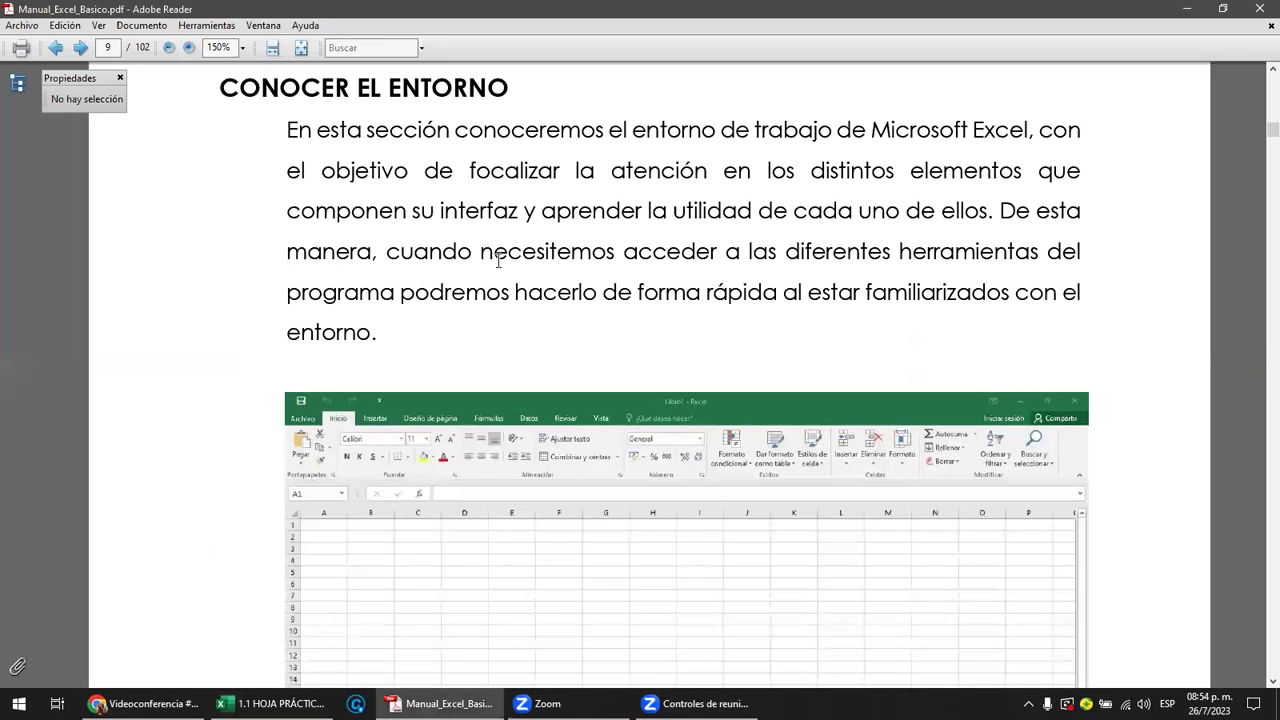
{"action": "scroll", "coordinate": [497, 276], "scroll_direction": "down", "scroll_amount": 2}
{"action": "scroll", "coordinate": [494, 277], "scroll_direction": "down", "scroll_amount": 2}
{"action": "scroll", "coordinate": [506, 291], "scroll_direction": "down", "scroll_amount": 4}
{"action": "scroll", "coordinate": [500, 297], "scroll_direction": "down", "scroll_amount": 3}
{"action": "scroll", "coordinate": [500, 307], "scroll_direction": "down", "scroll_amount": 3}
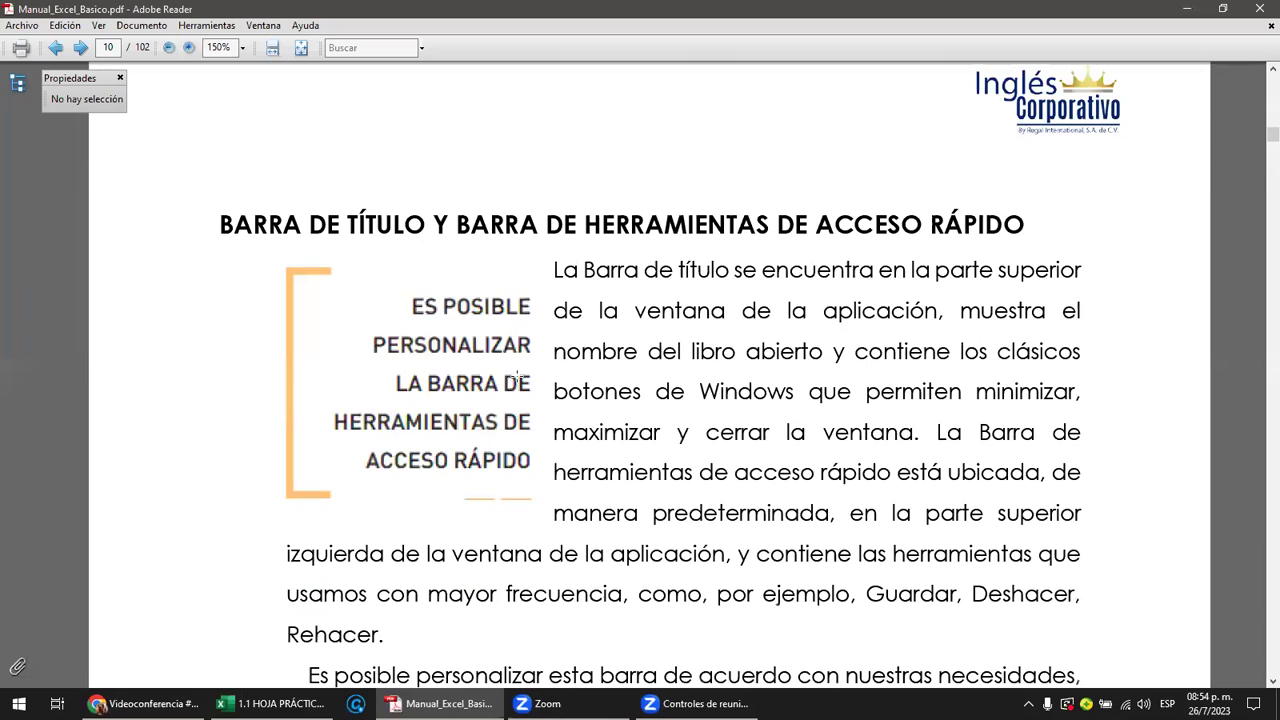
{"action": "scroll", "coordinate": [518, 377], "scroll_direction": "down", "scroll_amount": 3}
{"action": "scroll", "coordinate": [522, 374], "scroll_direction": "down", "scroll_amount": 5}
{"action": "scroll", "coordinate": [530, 370], "scroll_direction": "down", "scroll_amount": 2}
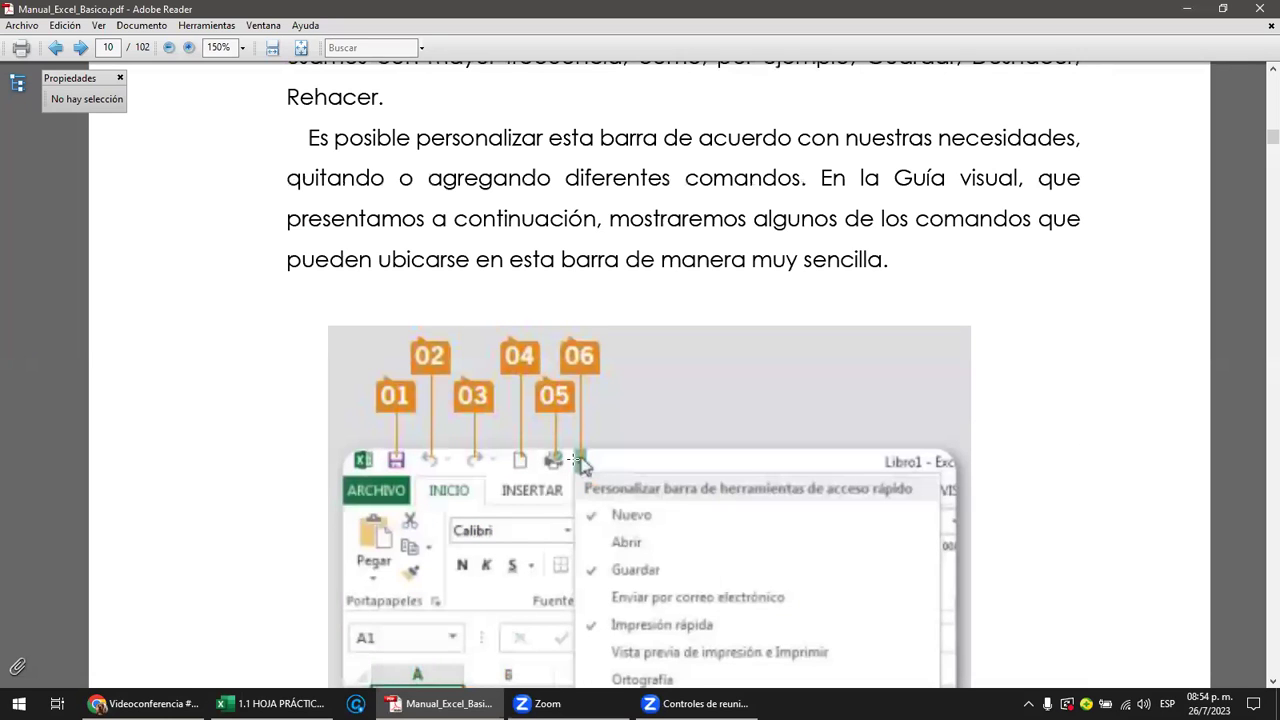
{"action": "scroll", "coordinate": [470, 338], "scroll_direction": "down", "scroll_amount": 2}
{"action": "scroll", "coordinate": [470, 338], "scroll_direction": "down", "scroll_amount": 2}
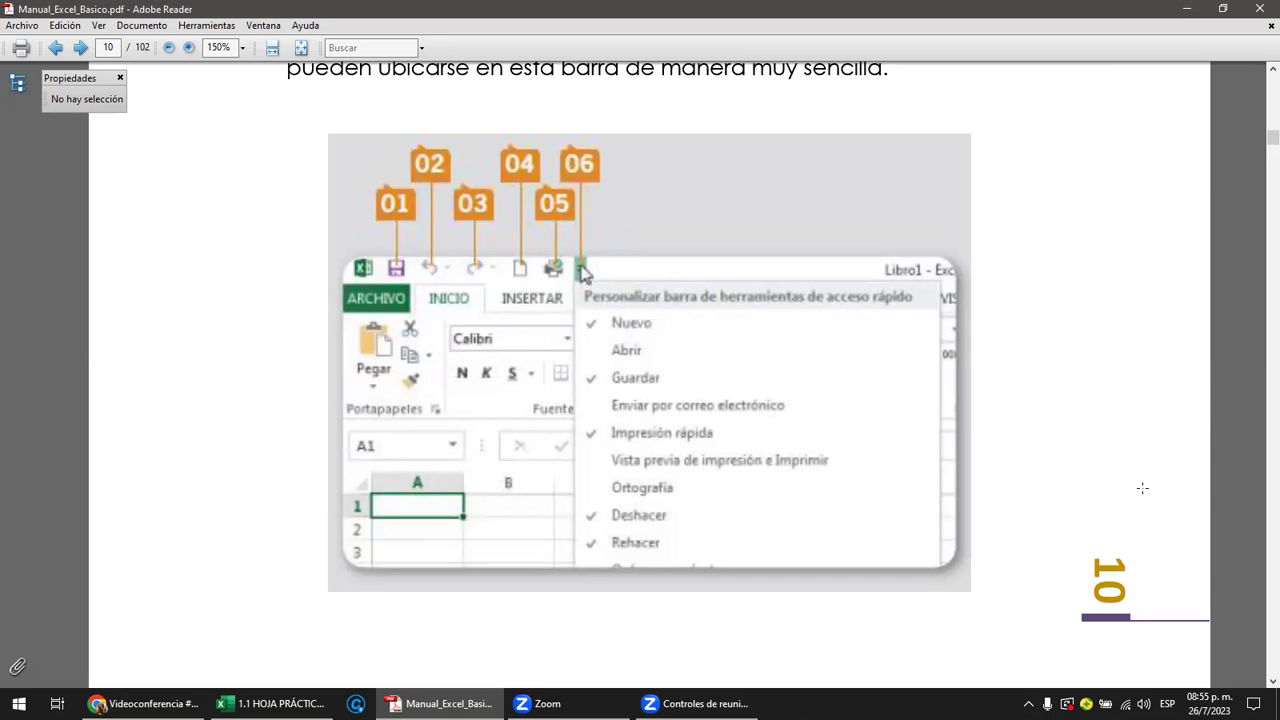
- Read on to the worksheet navigation explanations on page 13, then return to Excel
{"action": "scroll", "coordinate": [640, 493], "scroll_direction": "down", "scroll_amount": 1}
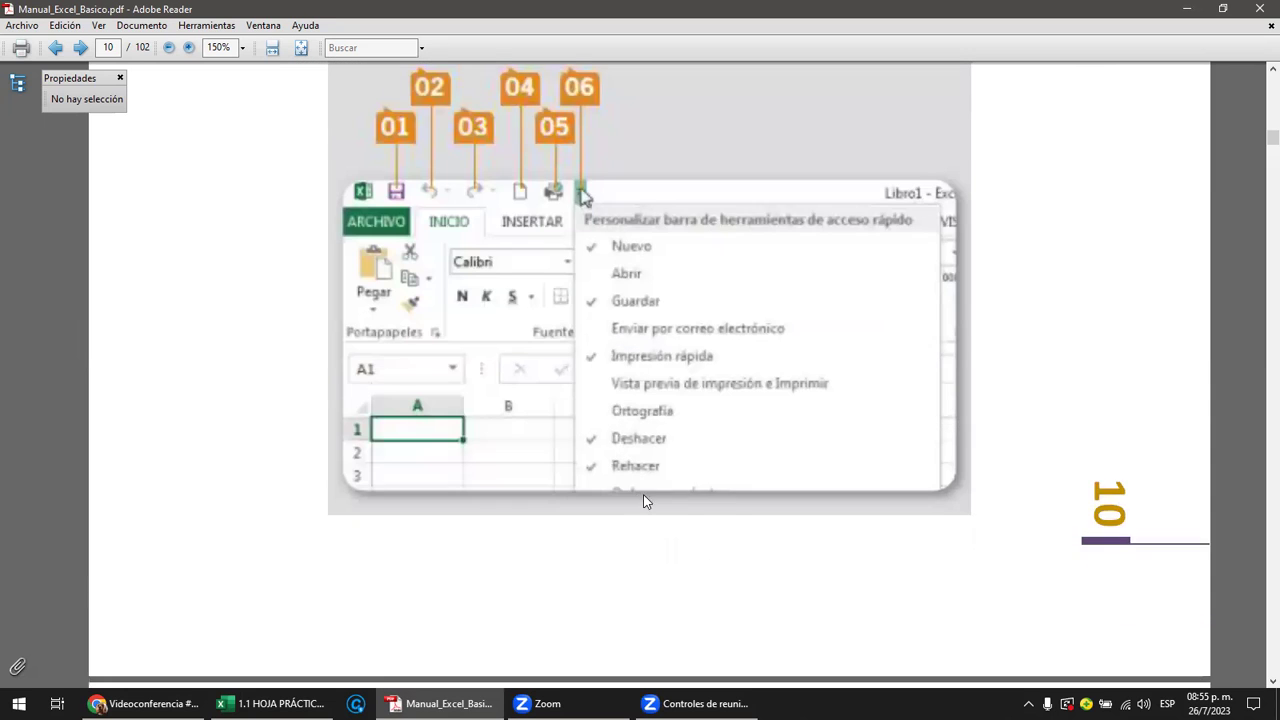
{"action": "scroll", "coordinate": [625, 490], "scroll_direction": "down", "scroll_amount": 1}
{"action": "scroll", "coordinate": [608, 485], "scroll_direction": "down", "scroll_amount": 1}
{"action": "scroll", "coordinate": [615, 474], "scroll_direction": "down", "scroll_amount": 2}
{"action": "scroll", "coordinate": [616, 465], "scroll_direction": "down", "scroll_amount": 2}
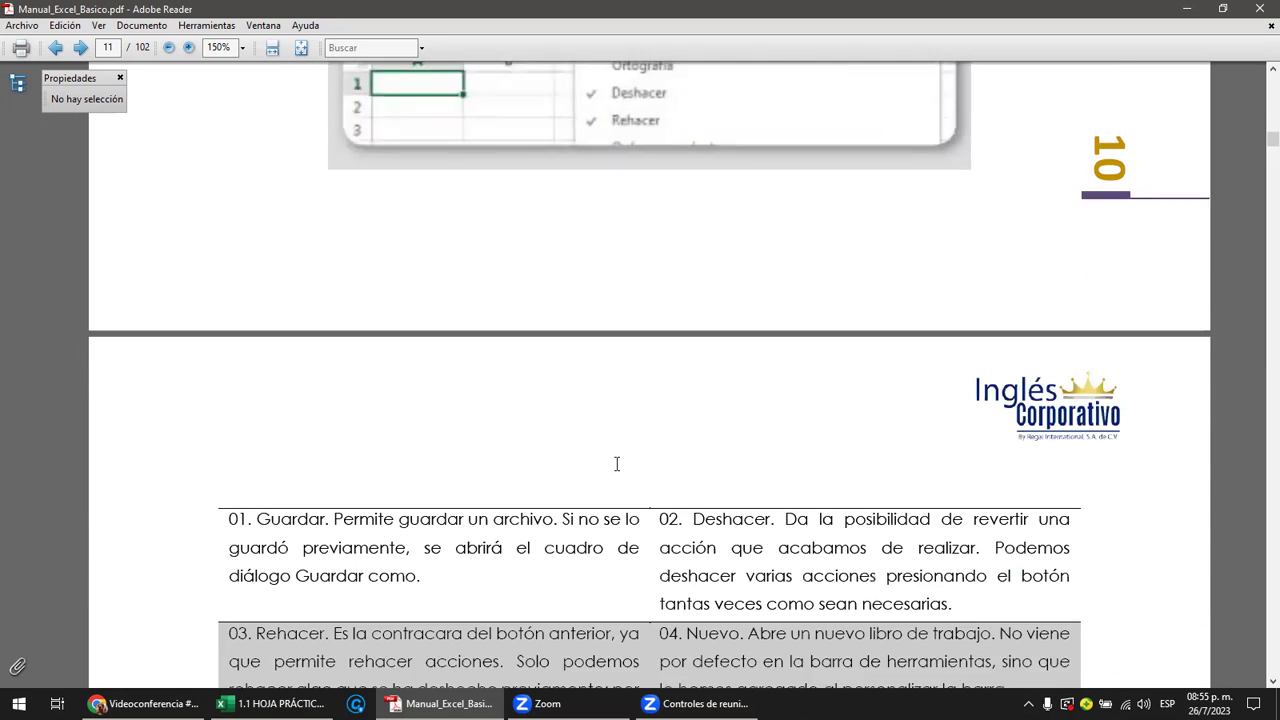
{"action": "scroll", "coordinate": [618, 460], "scroll_direction": "down", "scroll_amount": 3}
{"action": "scroll", "coordinate": [628, 458], "scroll_direction": "down", "scroll_amount": 1}
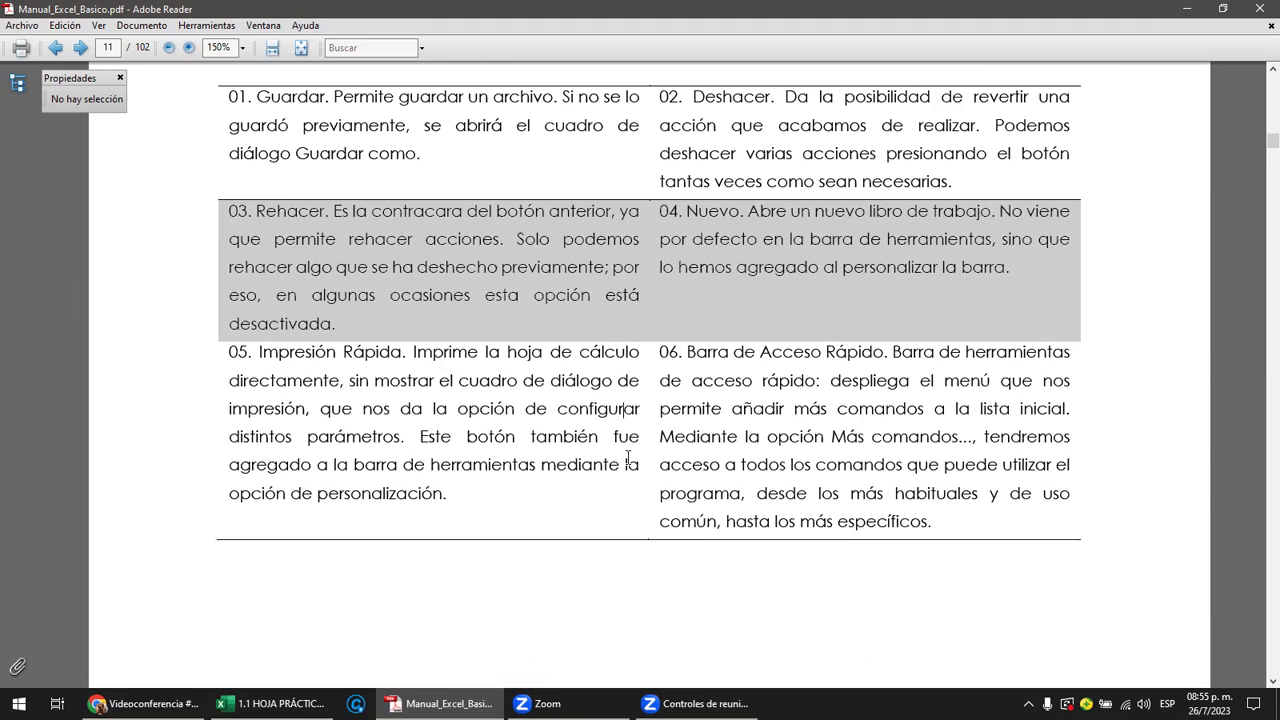
{"action": "scroll", "coordinate": [617, 463], "scroll_direction": "down", "scroll_amount": 1}
{"action": "scroll", "coordinate": [614, 469], "scroll_direction": "down", "scroll_amount": 2}
{"action": "scroll", "coordinate": [613, 469], "scroll_direction": "down", "scroll_amount": 4}
{"action": "scroll", "coordinate": [610, 469], "scroll_direction": "down", "scroll_amount": 3}
{"action": "scroll", "coordinate": [609, 467], "scroll_direction": "down", "scroll_amount": 2}
{"action": "scroll", "coordinate": [609, 466], "scroll_direction": "down", "scroll_amount": 3}
{"action": "scroll", "coordinate": [608, 465], "scroll_direction": "down", "scroll_amount": 2}
{"action": "scroll", "coordinate": [608, 465], "scroll_direction": "down", "scroll_amount": 2}
{"action": "scroll", "coordinate": [608, 465], "scroll_direction": "down", "scroll_amount": 1}
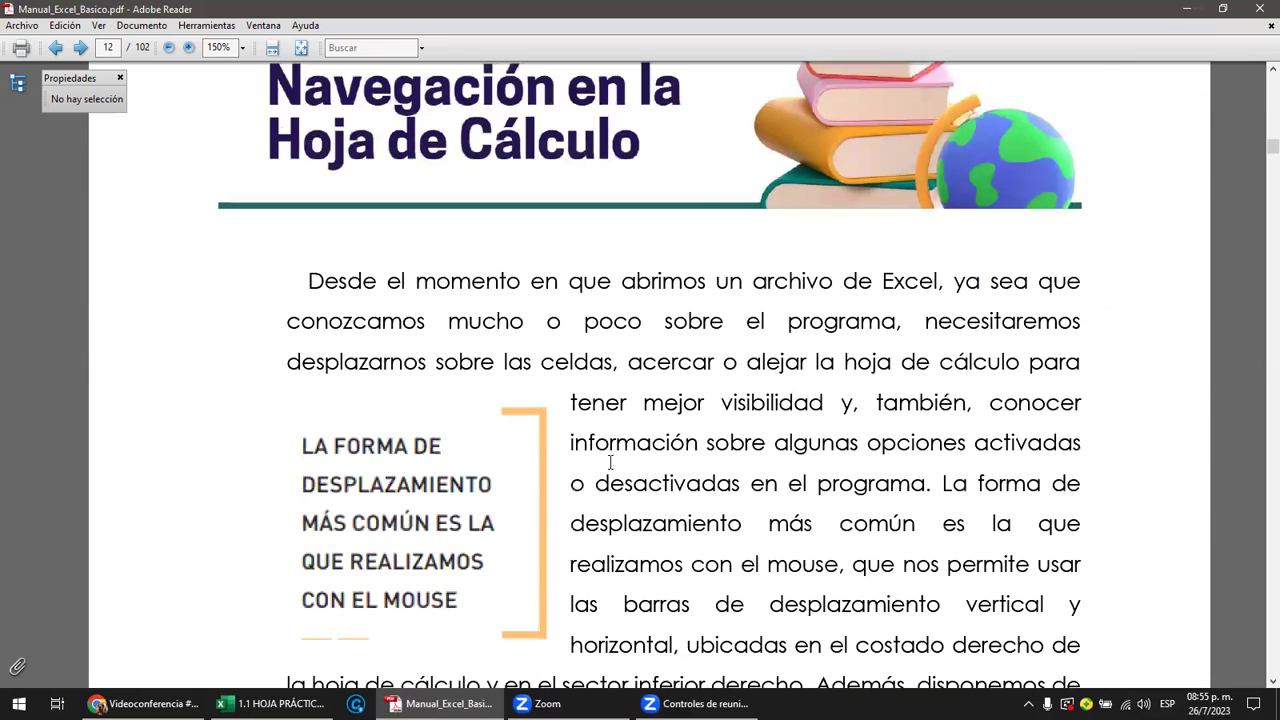
{"action": "scroll", "coordinate": [617, 463], "scroll_direction": "down", "scroll_amount": 3}
{"action": "scroll", "coordinate": [618, 468], "scroll_direction": "down", "scroll_amount": 1}
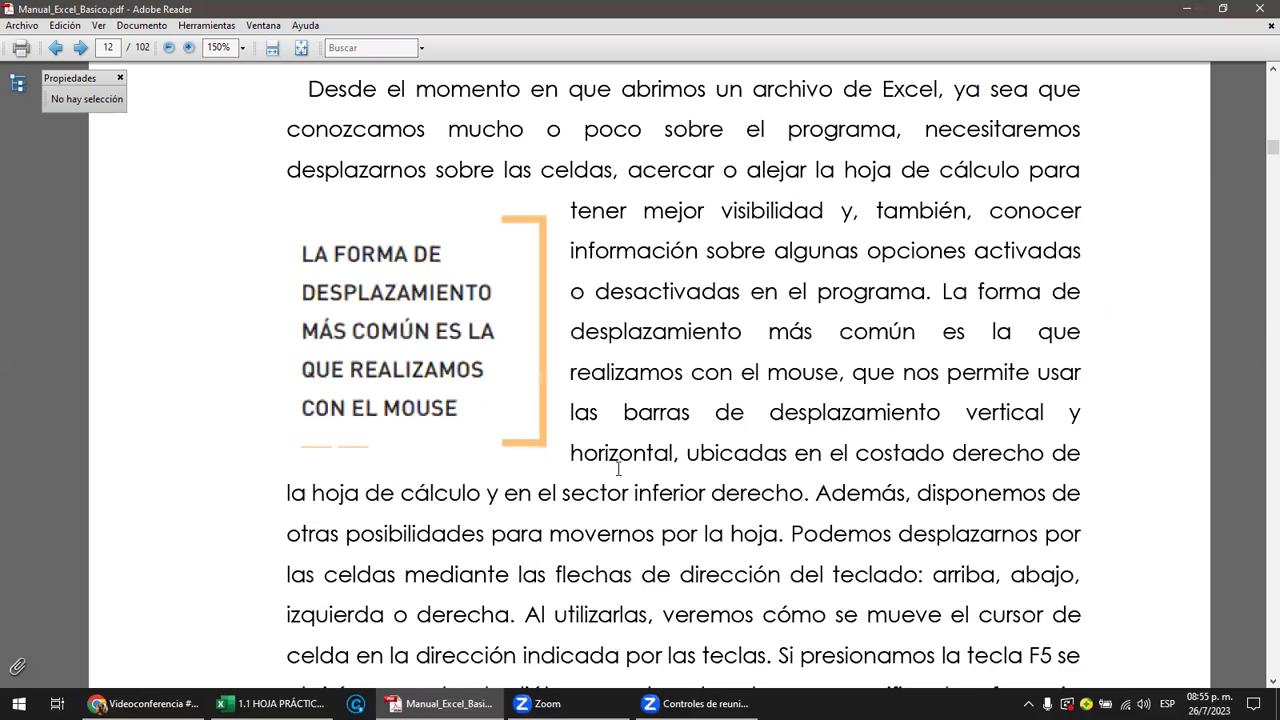
{"action": "scroll", "coordinate": [618, 468], "scroll_direction": "up", "scroll_amount": 1}
{"action": "scroll", "coordinate": [421, 259], "scroll_direction": "down", "scroll_amount": 1}
{"action": "scroll", "coordinate": [423, 266], "scroll_direction": "down", "scroll_amount": 3}
{"action": "scroll", "coordinate": [480, 270], "scroll_direction": "down", "scroll_amount": 6}
{"action": "scroll", "coordinate": [508, 297], "scroll_direction": "down", "scroll_amount": 5}
{"action": "scroll", "coordinate": [534, 306], "scroll_direction": "down", "scroll_amount": 5}
{"action": "scroll", "coordinate": [537, 308], "scroll_direction": "down", "scroll_amount": 3}
{"action": "scroll", "coordinate": [537, 306], "scroll_direction": "down", "scroll_amount": 8}
{"action": "scroll", "coordinate": [537, 302], "scroll_direction": "down", "scroll_amount": 3}
{"action": "scroll", "coordinate": [537, 302], "scroll_direction": "down", "scroll_amount": 4}
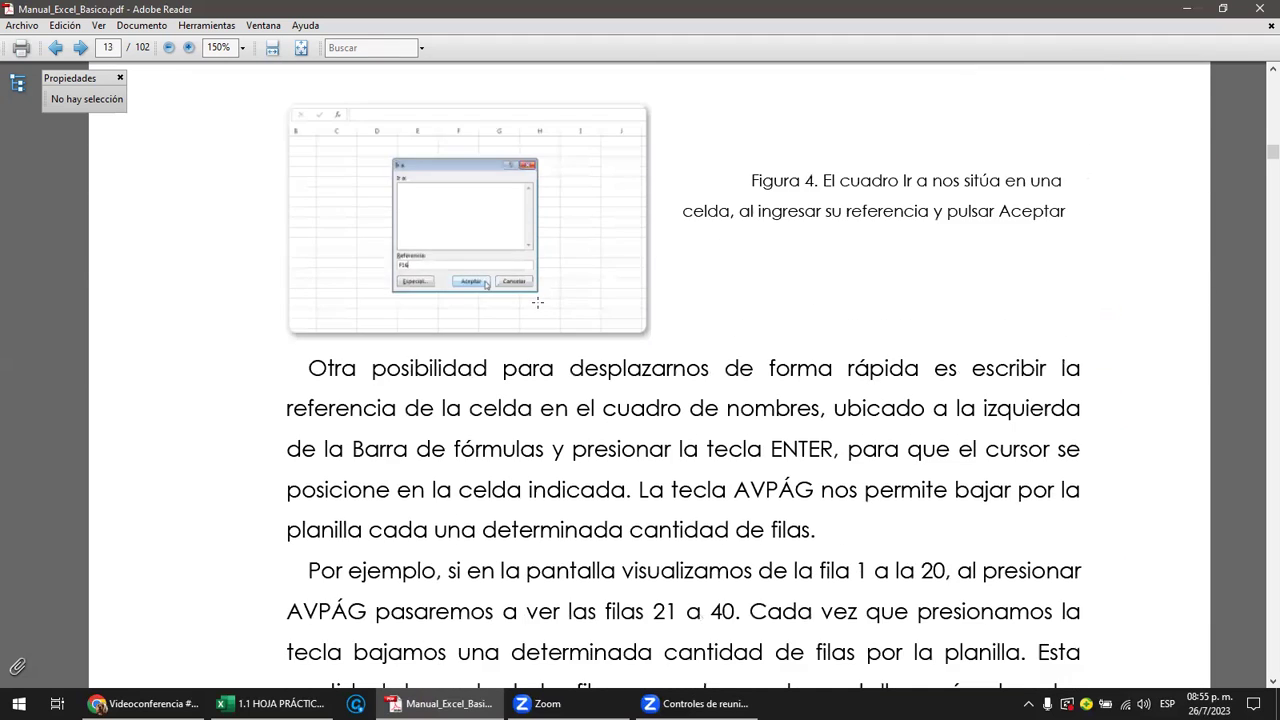
{"action": "scroll", "coordinate": [540, 302], "scroll_direction": "down", "scroll_amount": 1}
{"action": "scroll", "coordinate": [543, 302], "scroll_direction": "down", "scroll_amount": 1}
{"action": "scroll", "coordinate": [543, 301], "scroll_direction": "down", "scroll_amount": 1}
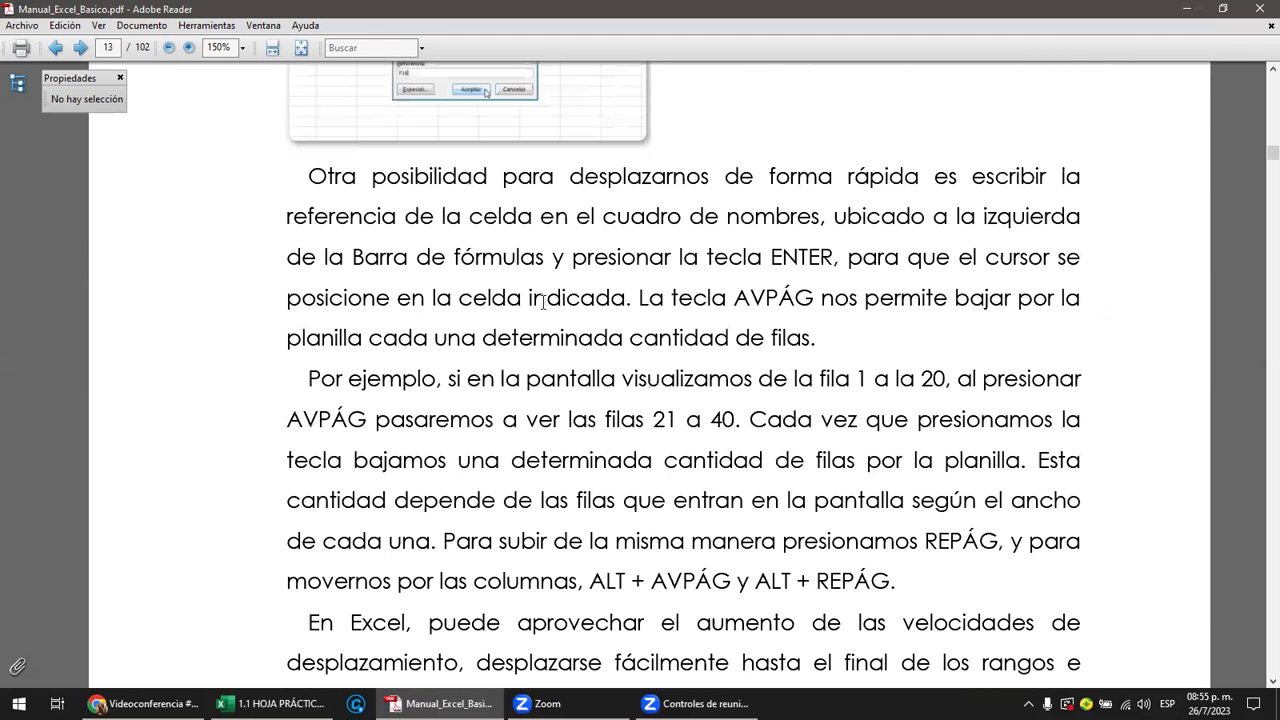
{"action": "mouse_move", "coordinate": [275, 703]}
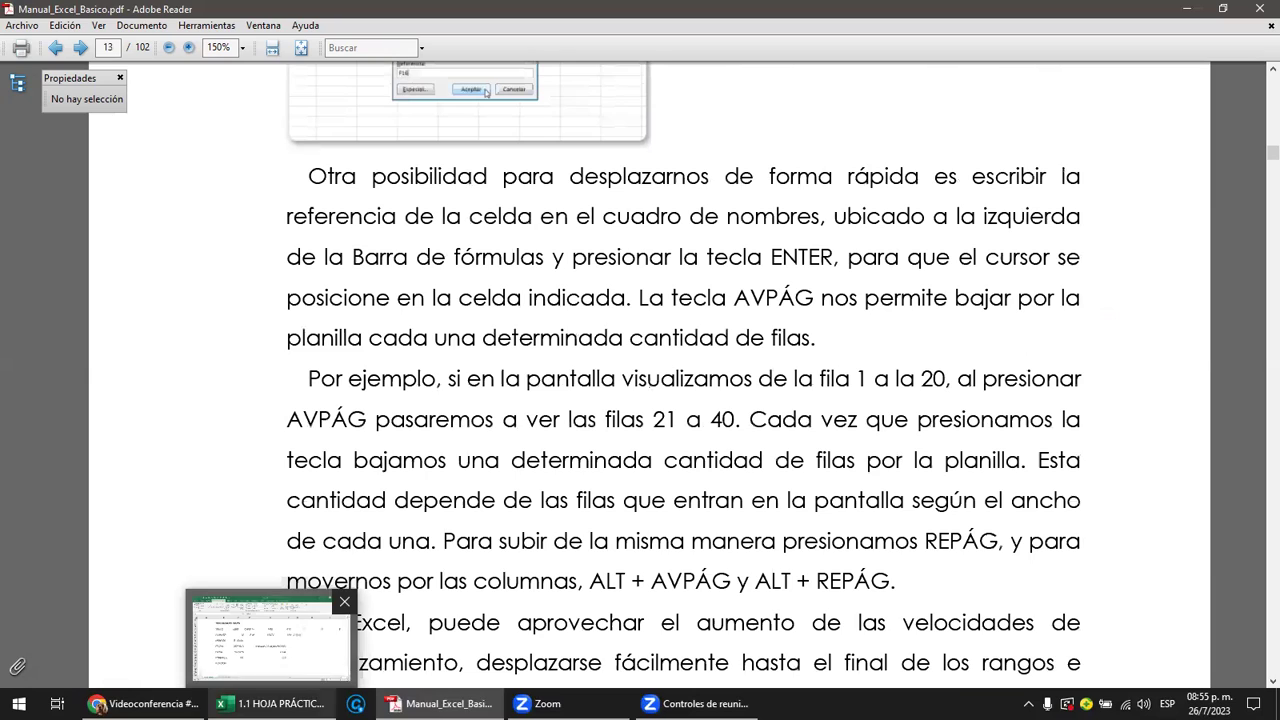
{"action": "left_click", "coordinate": [286, 640]}
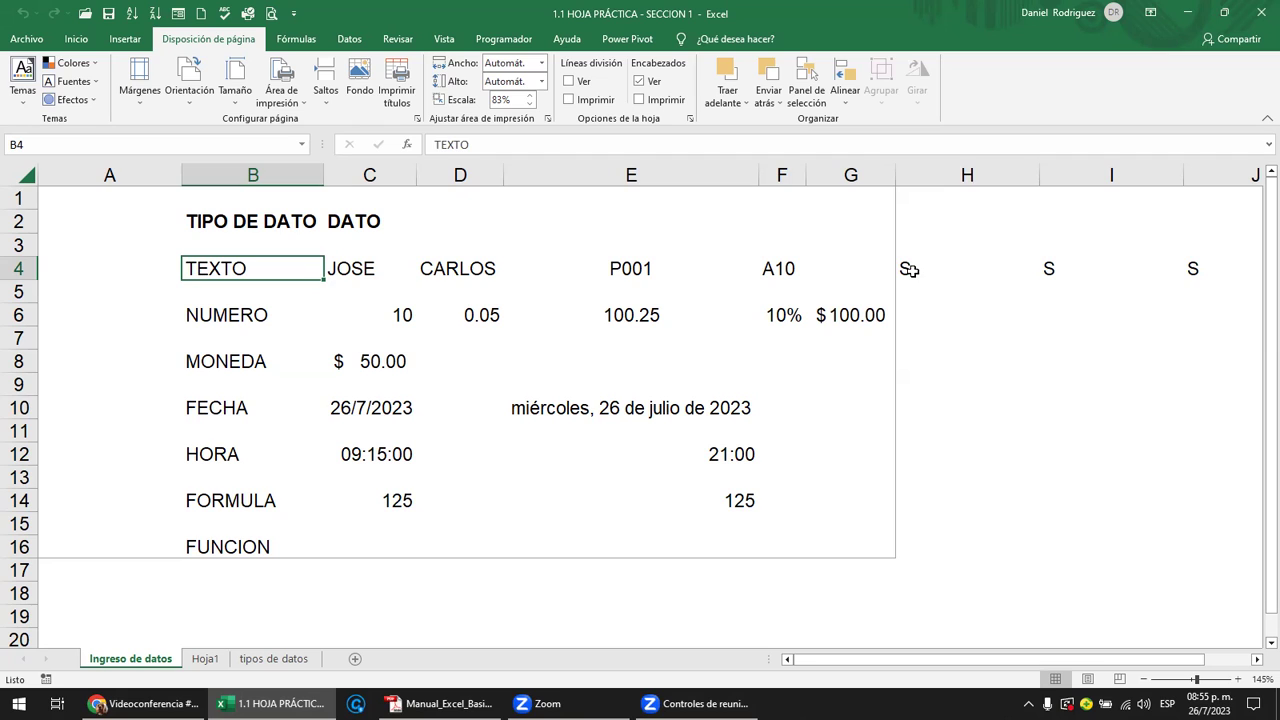
- Select H4:J4 and delete the three S entries, leaving the table within columns A–G
{"action": "left_click", "coordinate": [909, 270]}
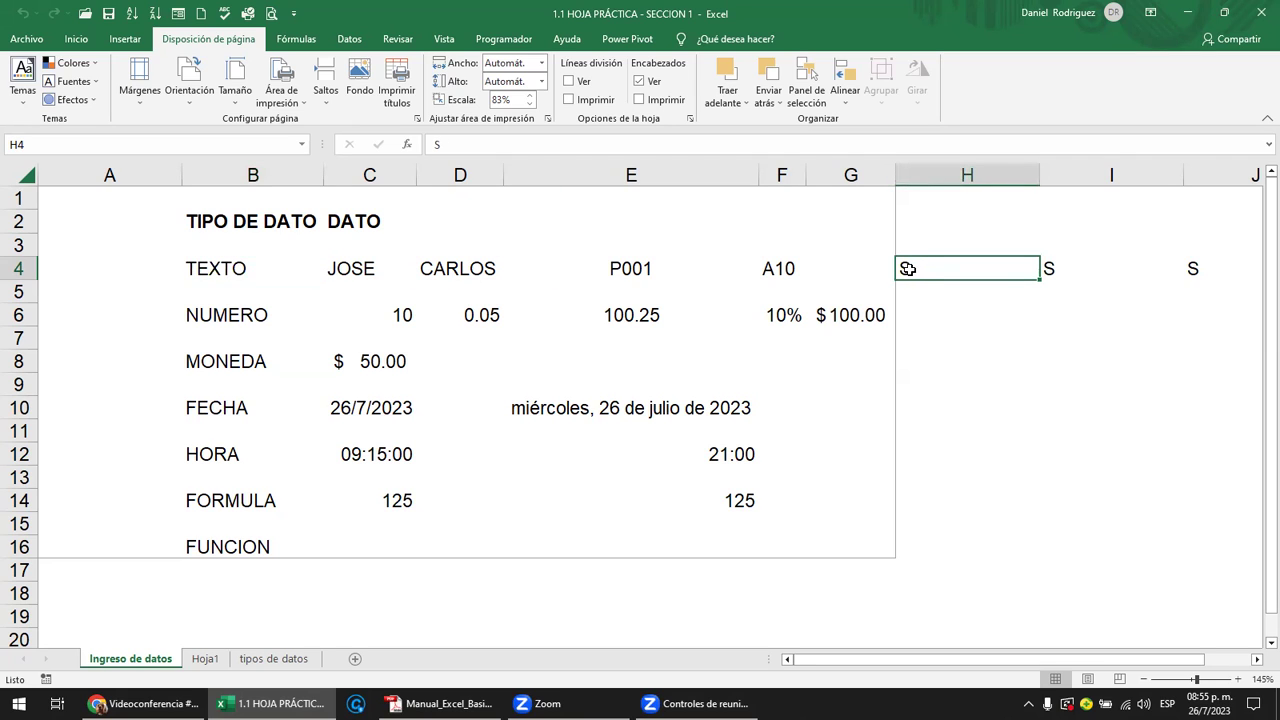
{"action": "left_click_drag", "start_coordinate": [911, 268], "coordinate": [1194, 267]}
{"action": "left_click", "coordinate": [1229, 353]}
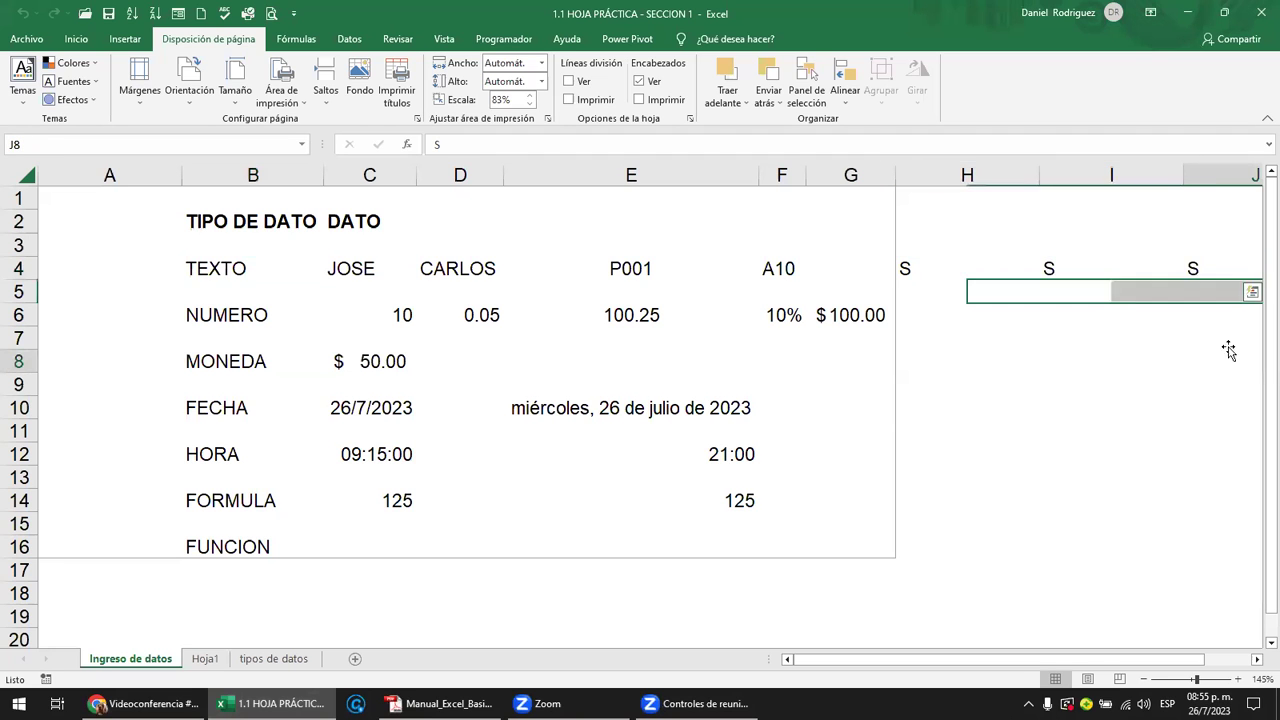
{"action": "left_click_drag", "start_coordinate": [1194, 266], "coordinate": [966, 266]}
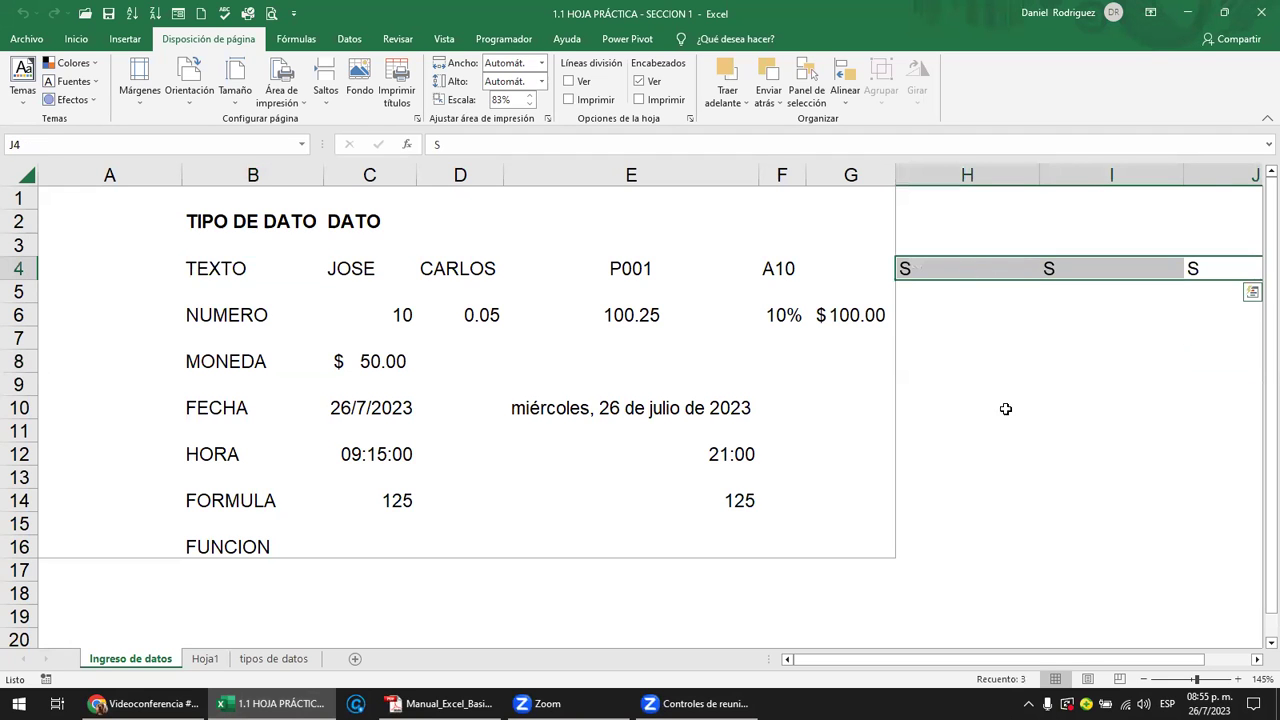
{"action": "scroll", "coordinate": [1050, 380], "scroll_direction": "down", "scroll_amount": 2, "text": "ctrl"}
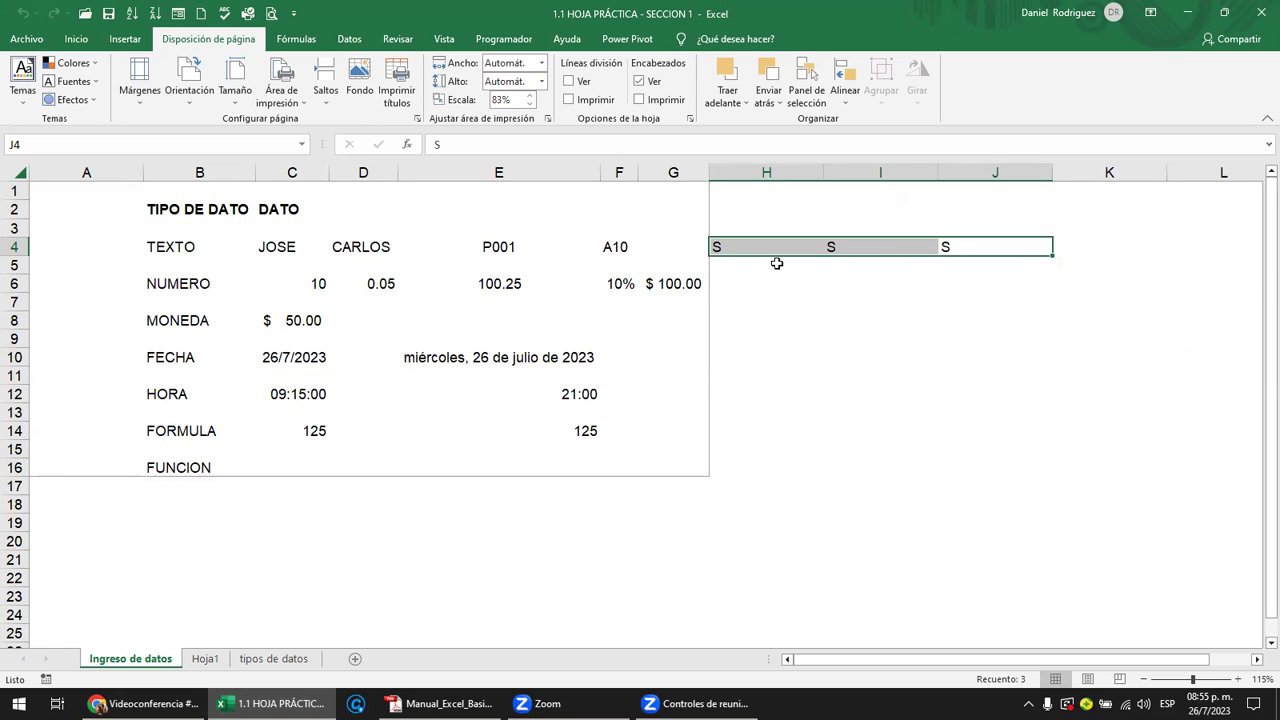
{"action": "key", "text": "Delete"}
{"action": "left_click", "coordinate": [768, 204]}
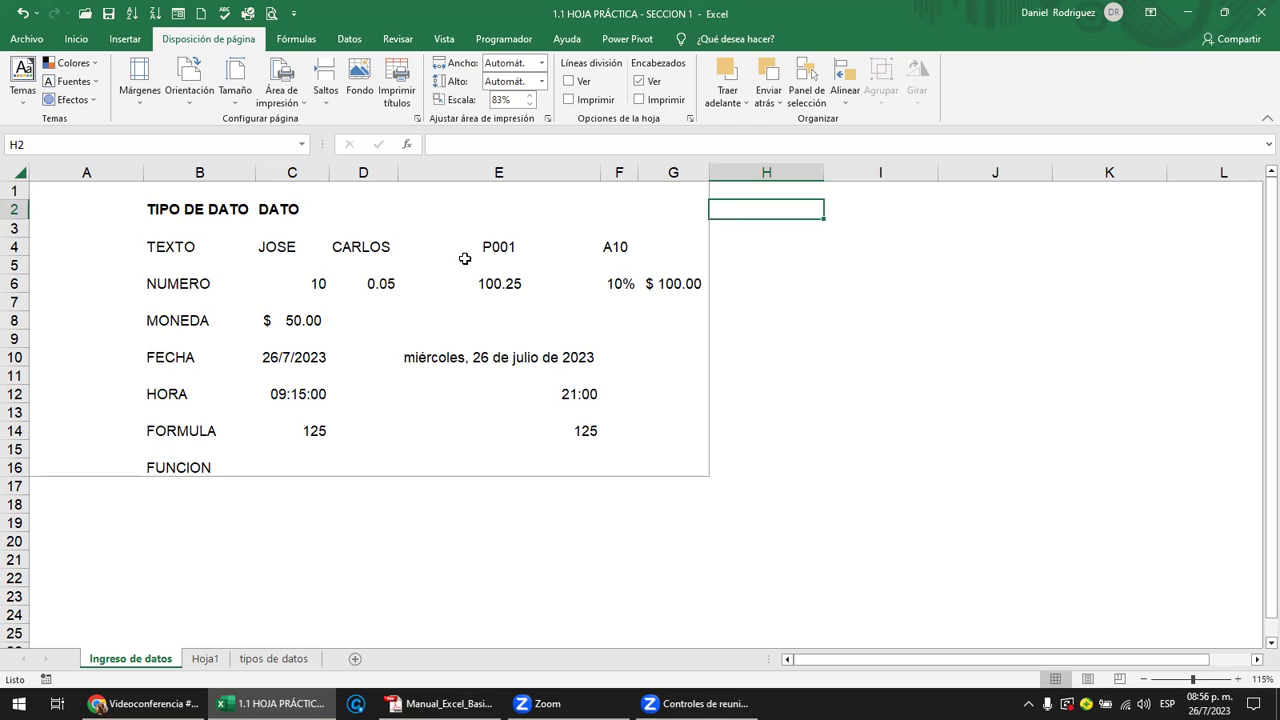
{"action": "left_click", "coordinate": [176, 209]}
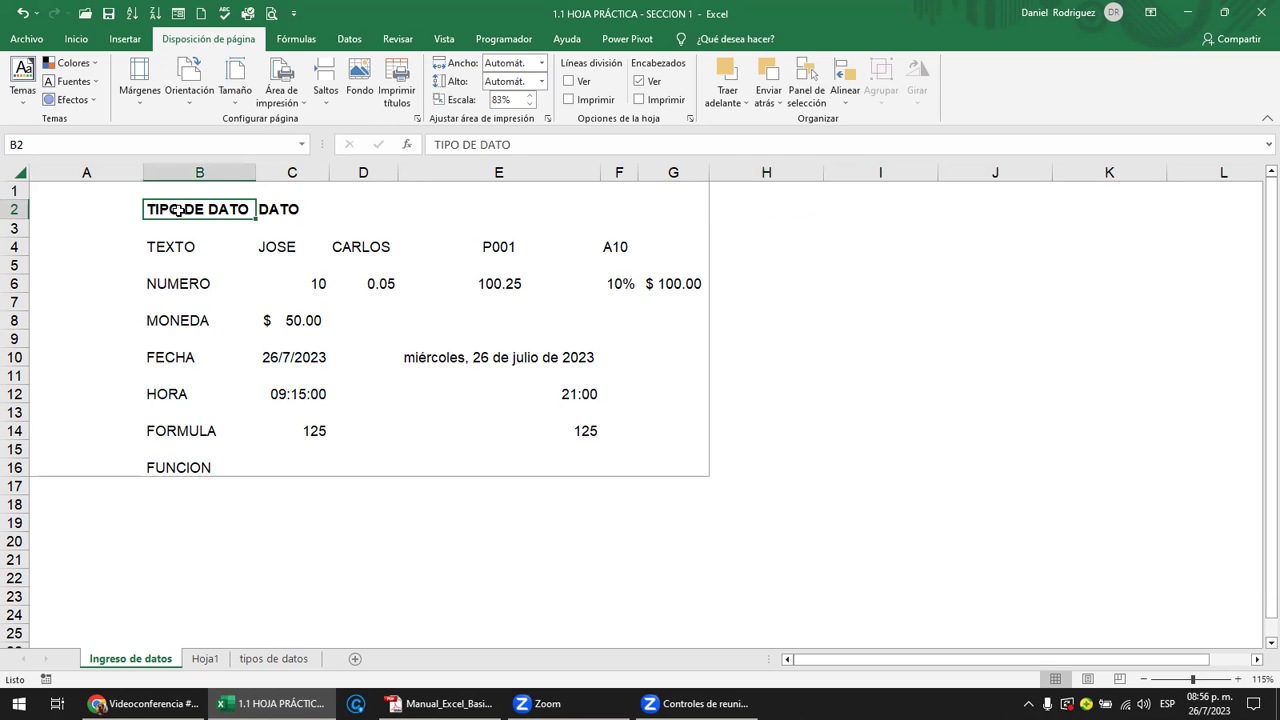
{"action": "mouse_move", "coordinate": [178, 209]}
{"action": "left_mouse_down"}
{"action": "mouse_move", "coordinate": [180, 467]}
{"action": "mouse_move", "coordinate": [543, 477]}
{"action": "mouse_move", "coordinate": [660, 458]}
{"action": "left_mouse_up"}
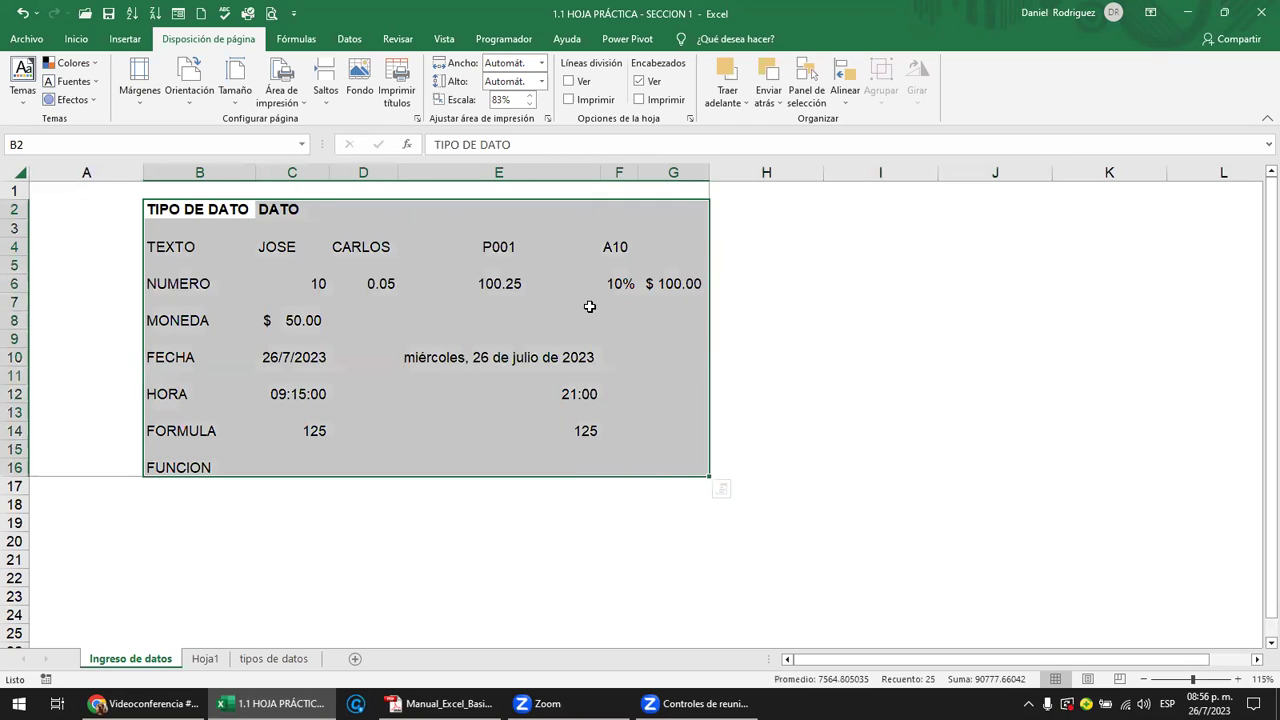
{"action": "key", "text": "Delete"}
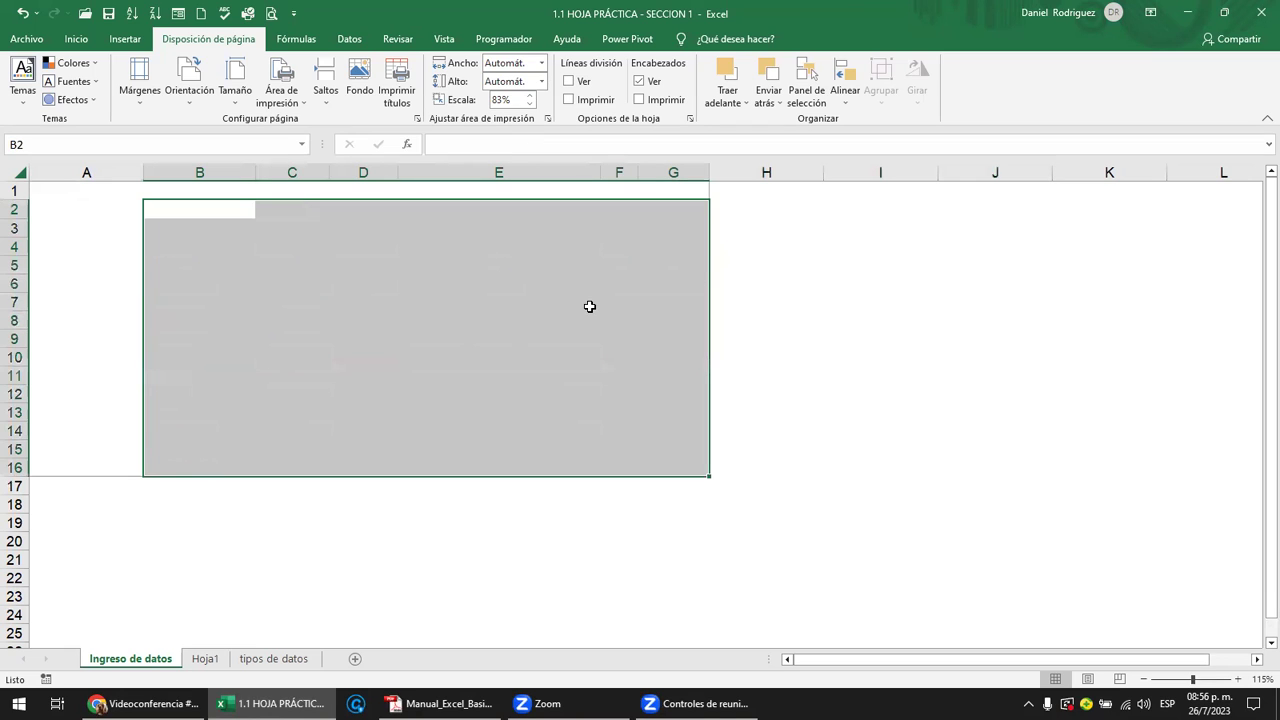
{"action": "left_click", "coordinate": [820, 246]}
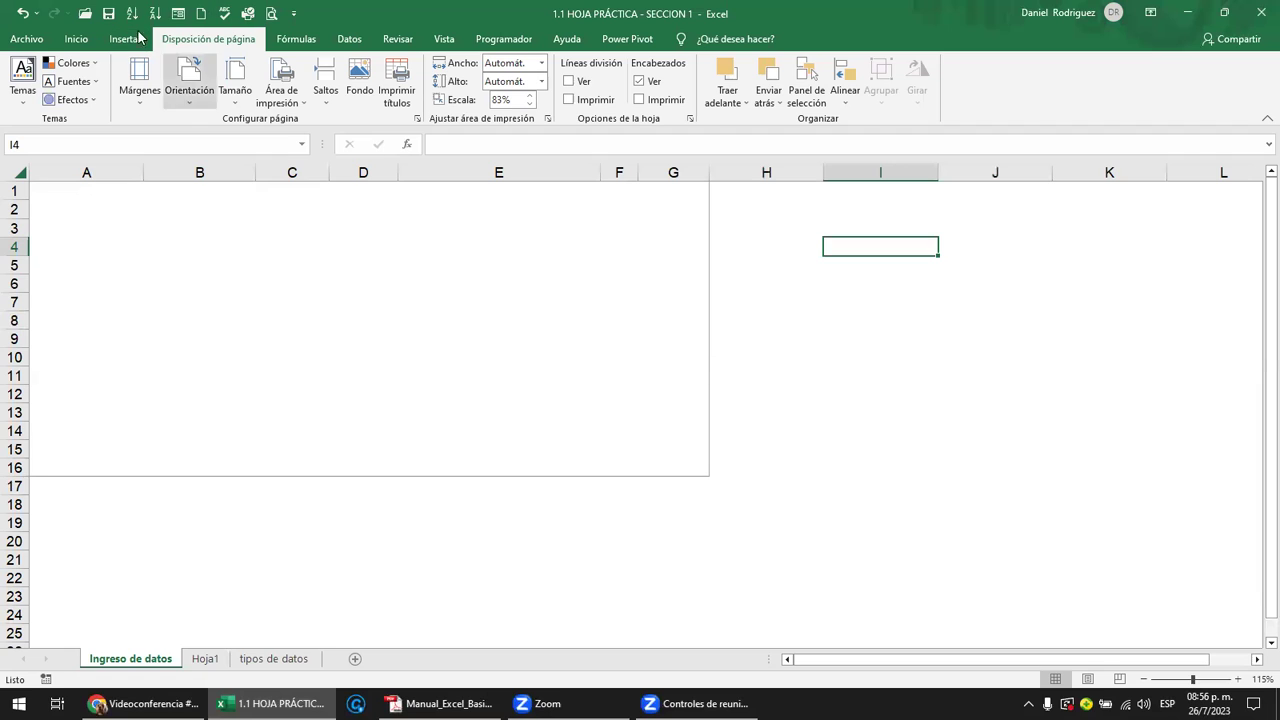
{"action": "left_click", "coordinate": [20, 16]}
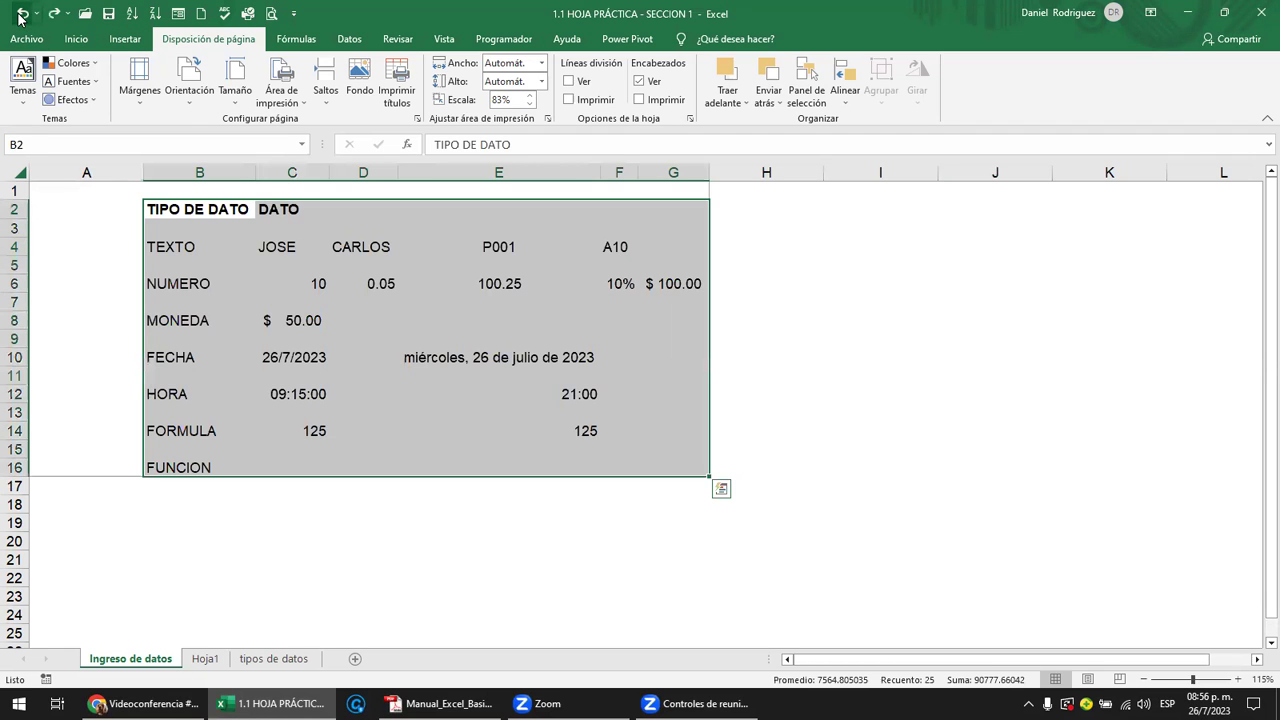
{"action": "left_click", "coordinate": [20, 16]}
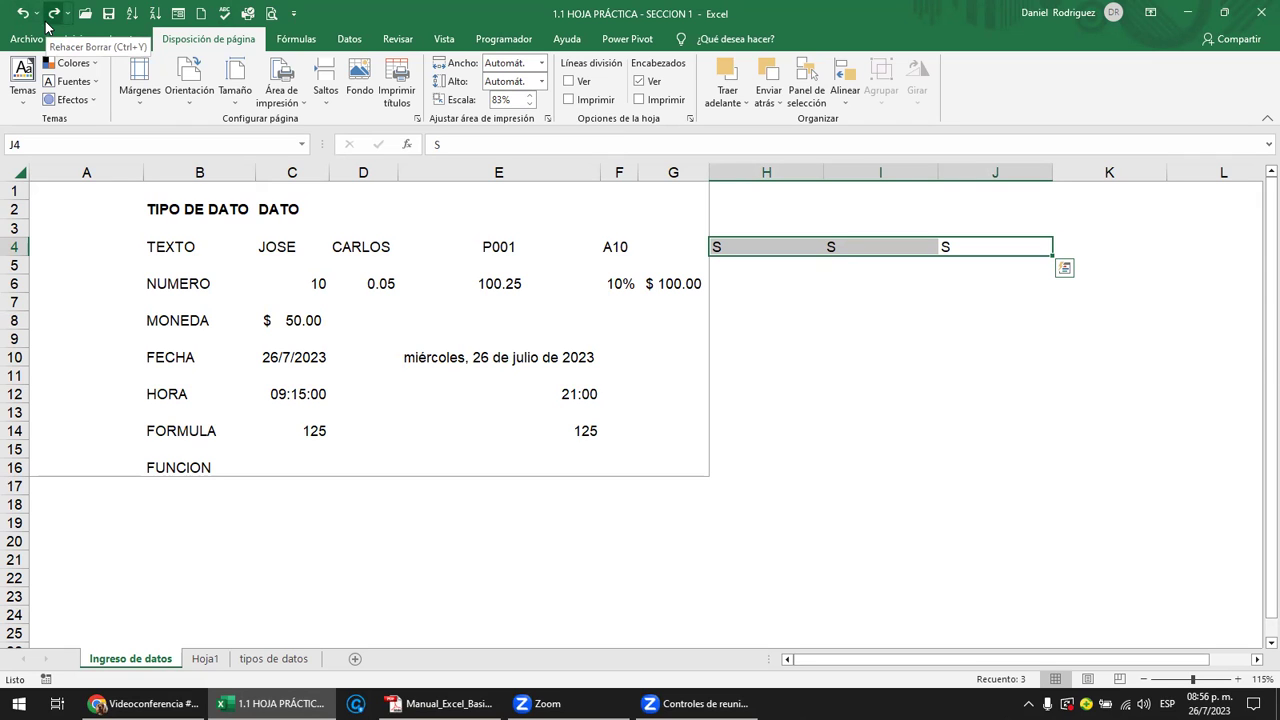
{"action": "scroll", "coordinate": [54, 17], "scroll_direction": "up", "scroll_amount": 1}
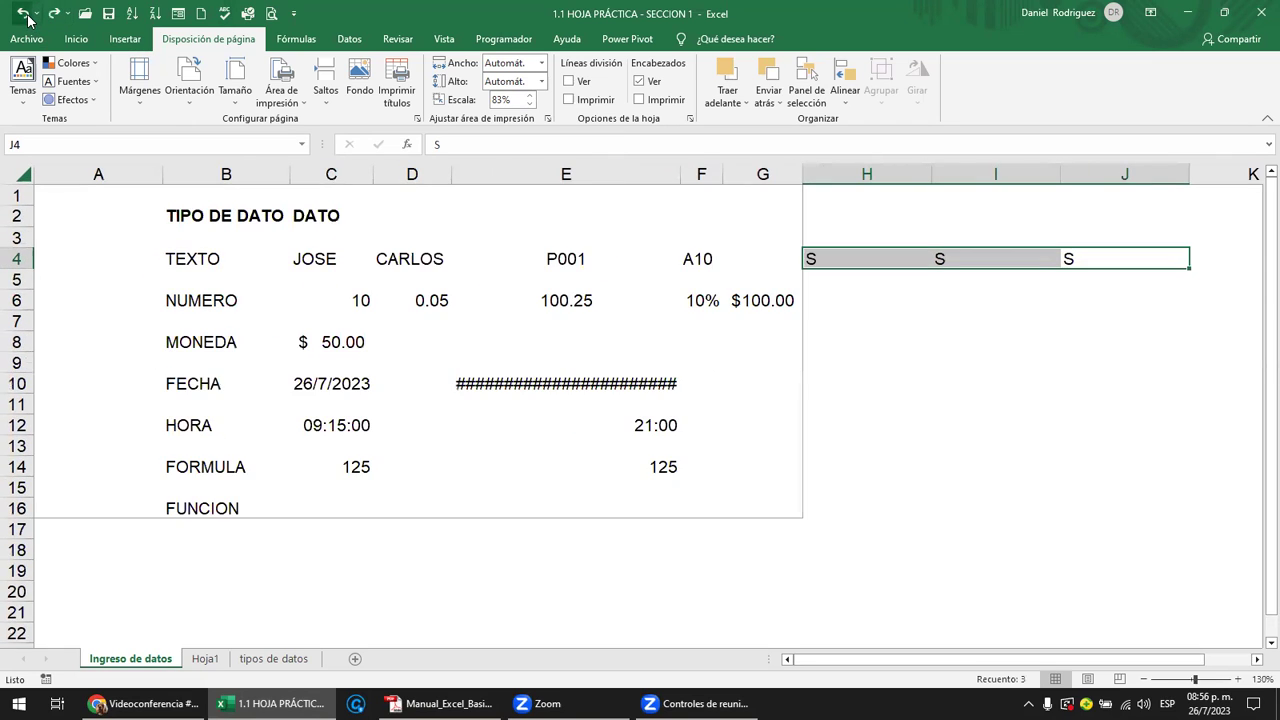
{"action": "scroll", "coordinate": [50, 12], "scroll_direction": "down", "scroll_amount": 1}
{"action": "left_click", "coordinate": [55, 14]}
{"action": "left_click", "coordinate": [55, 14]}
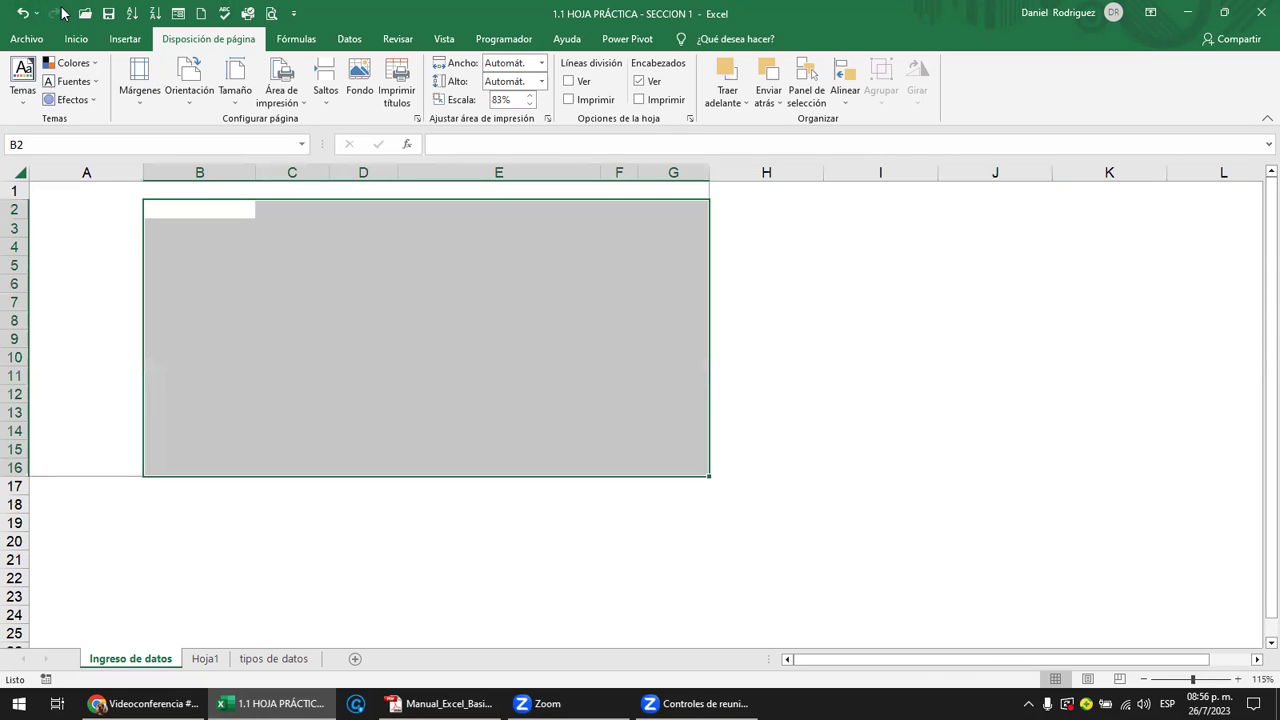
{"action": "left_click", "coordinate": [844, 312]}
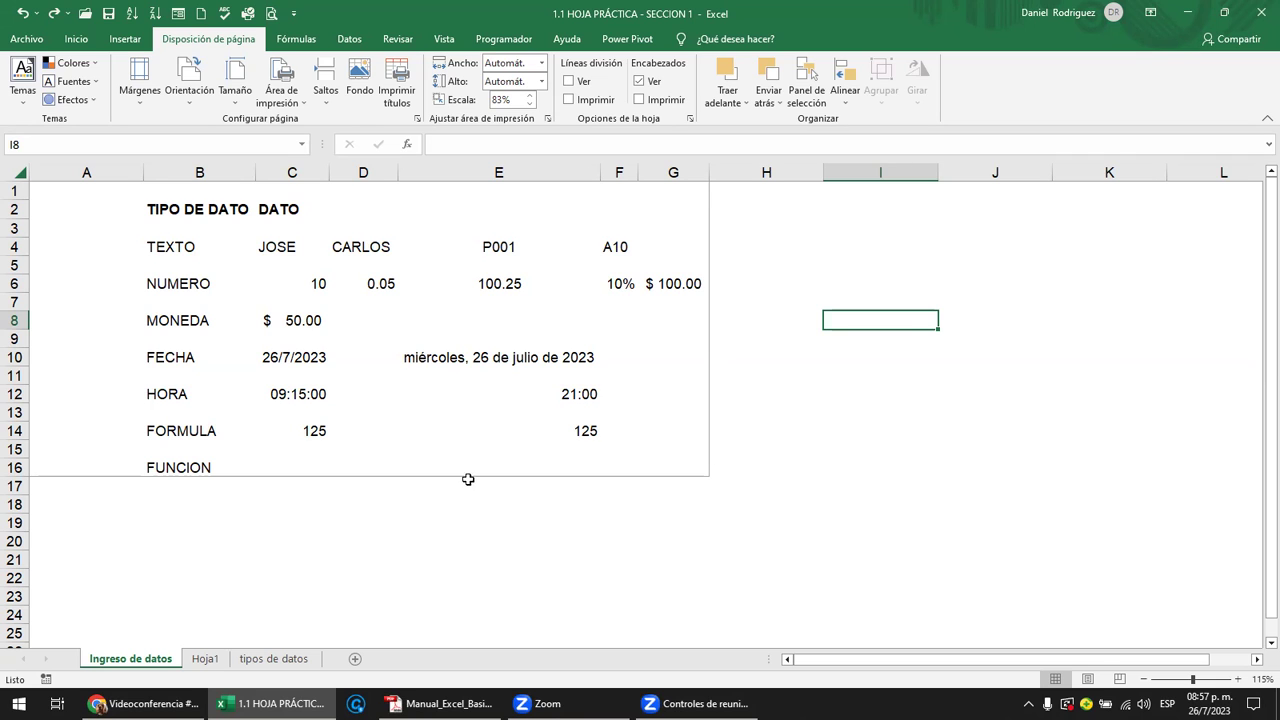
- Review the data-types table by selecting and deselecting it, then save the workbook
{"action": "mouse_move", "coordinate": [167, 212]}
{"action": "left_mouse_down"}
{"action": "mouse_move", "coordinate": [497, 397]}
{"action": "mouse_move", "coordinate": [655, 461]}
{"action": "left_mouse_up"}
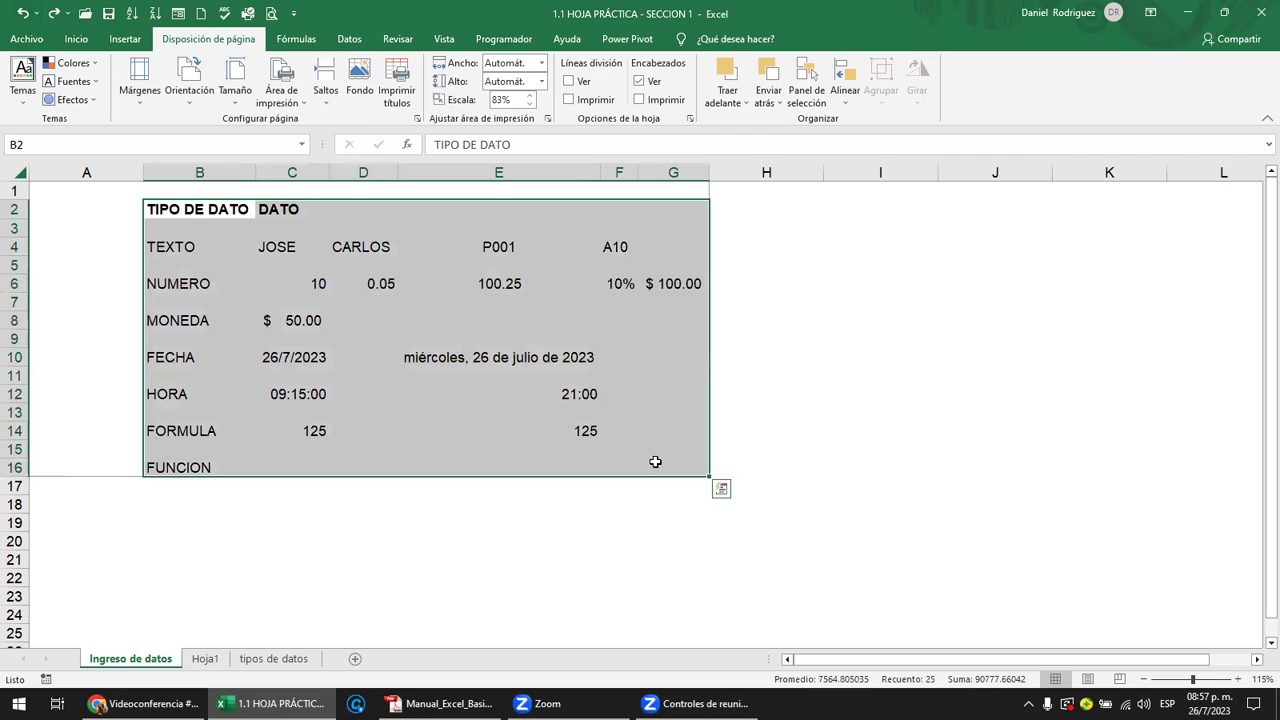
{"action": "left_click", "coordinate": [287, 541]}
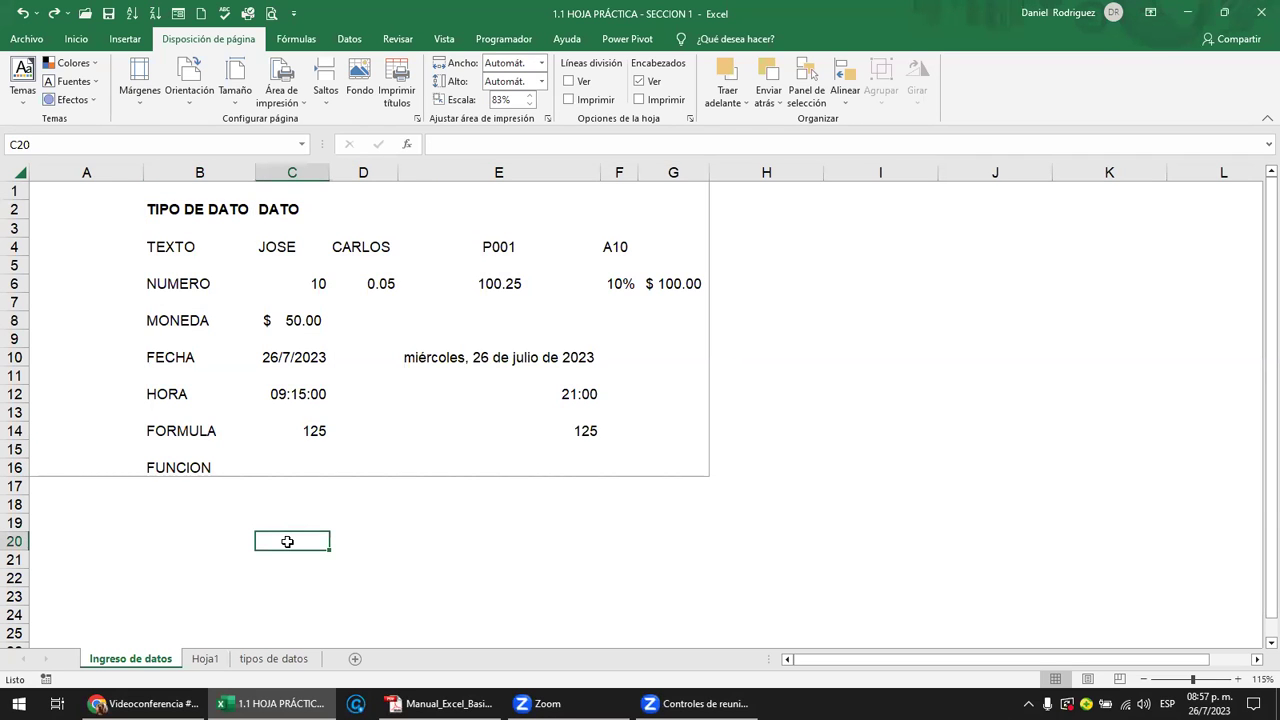
{"action": "scroll", "coordinate": [287, 541], "scroll_direction": "down", "scroll_amount": 1}
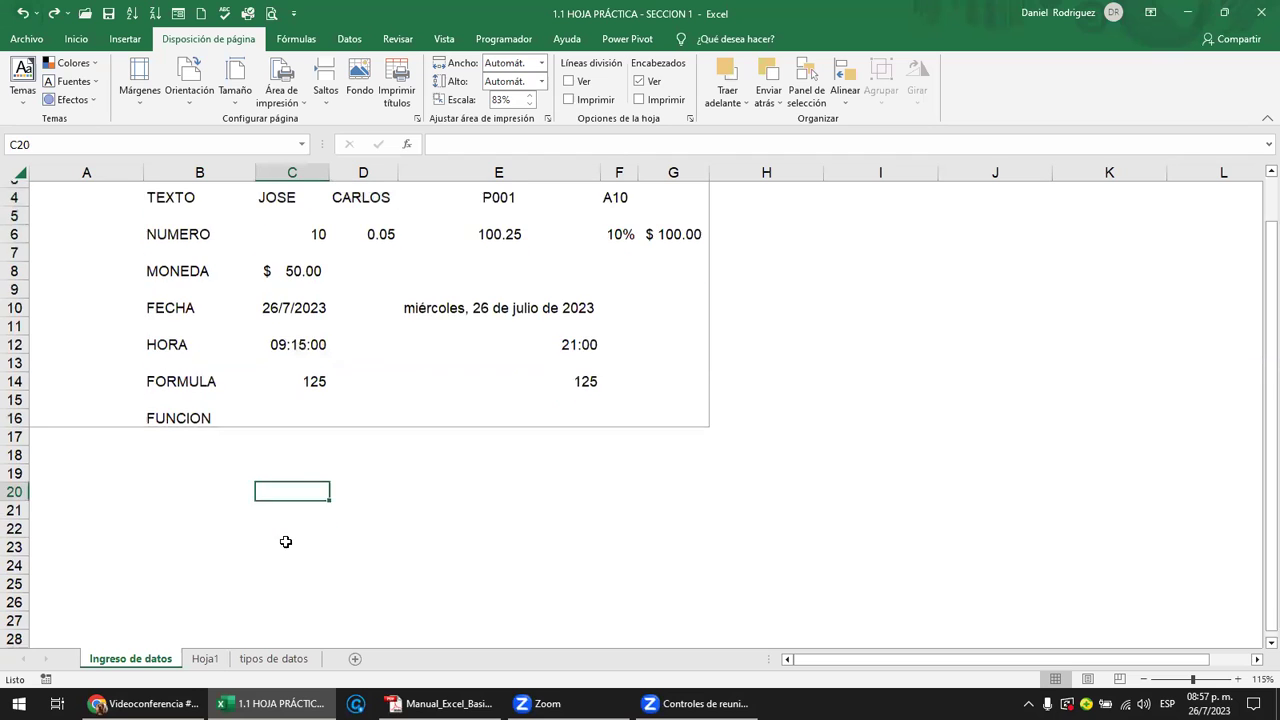
{"action": "scroll", "coordinate": [284, 546], "scroll_direction": "up", "scroll_amount": 1}
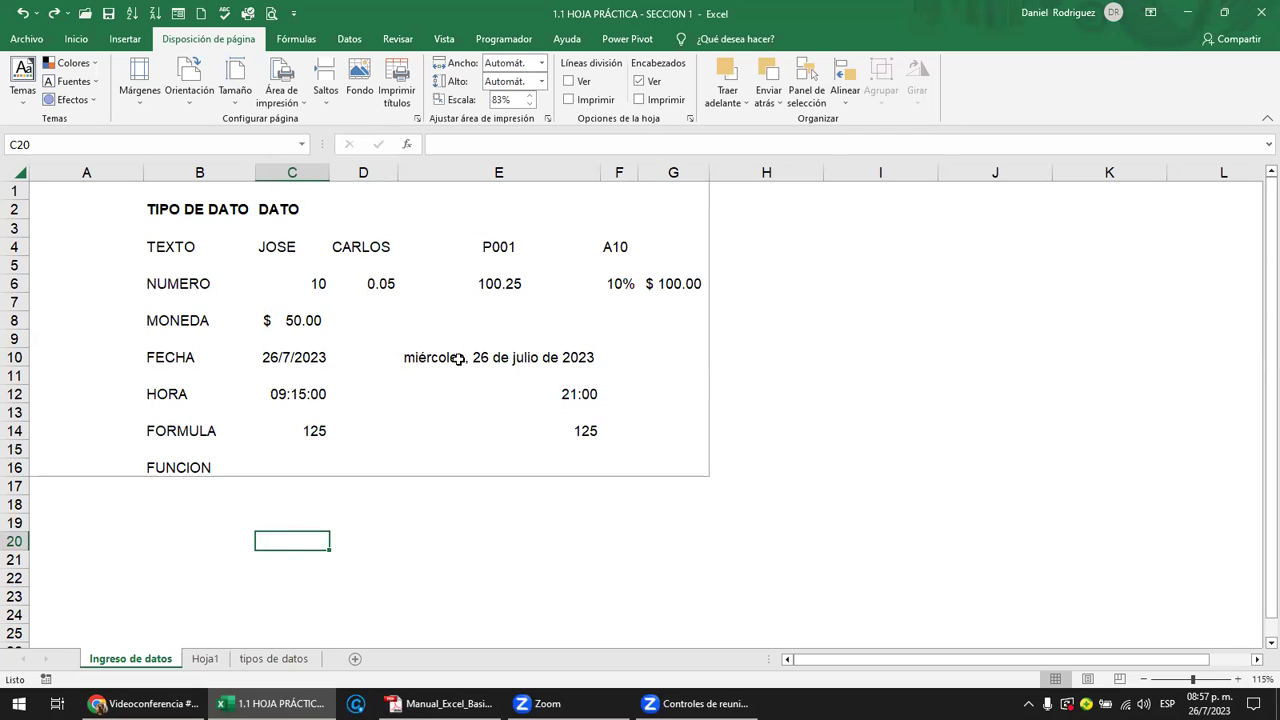
{"action": "left_click", "coordinate": [109, 14]}
- Overwrite JOSE in cell C4 with CARLOS and save the workbook
{"action": "left_click", "coordinate": [268, 246]}
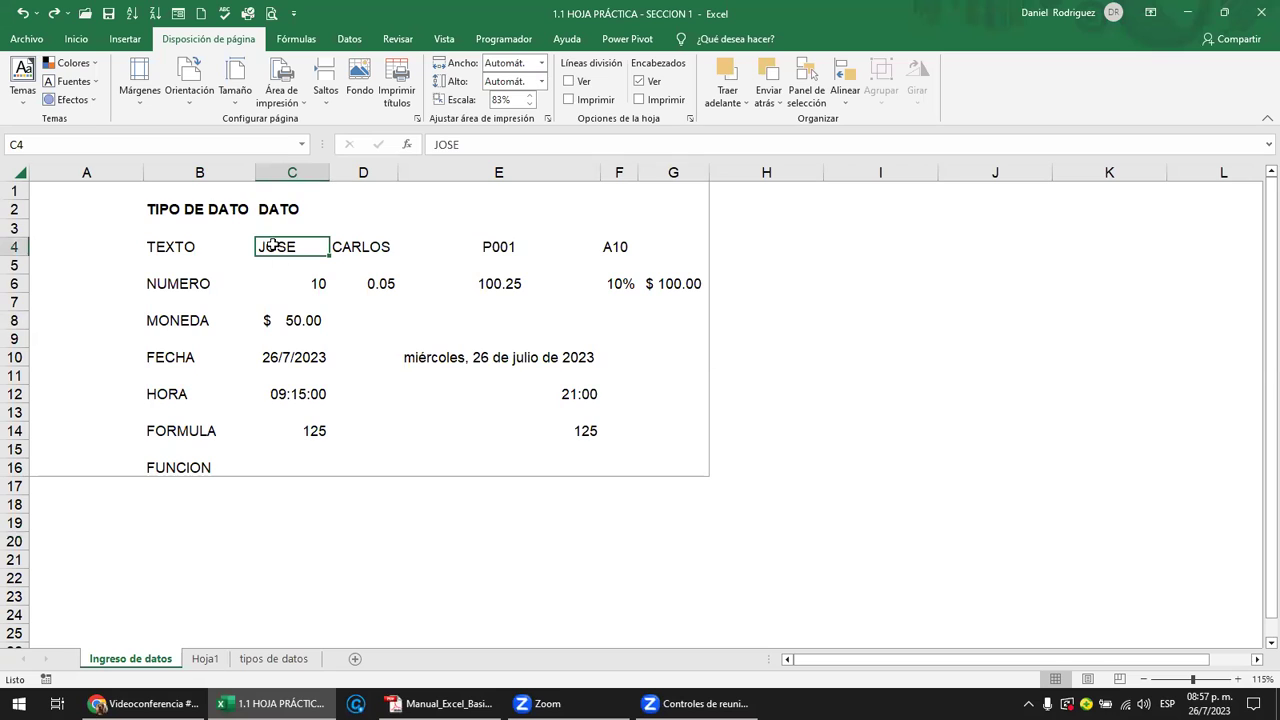
{"action": "left_click", "coordinate": [363, 249]}
{"action": "left_click", "coordinate": [497, 249]}
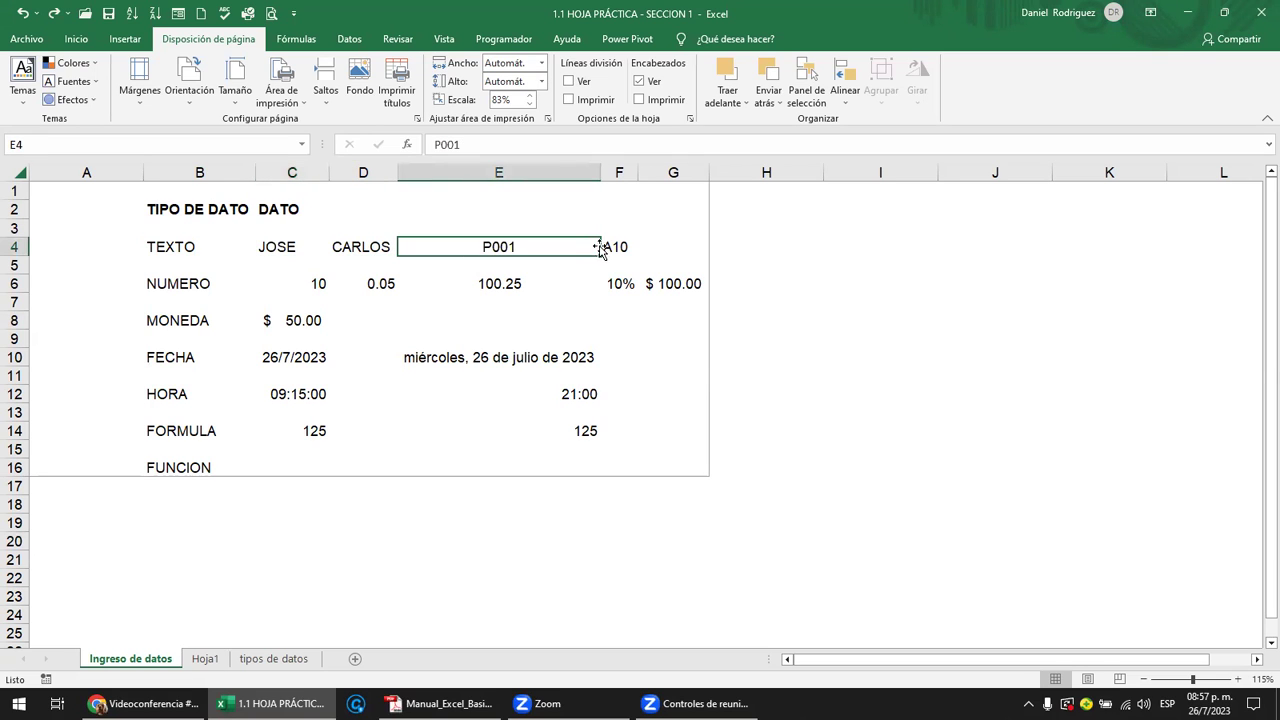
{"action": "left_click", "coordinate": [277, 251]}
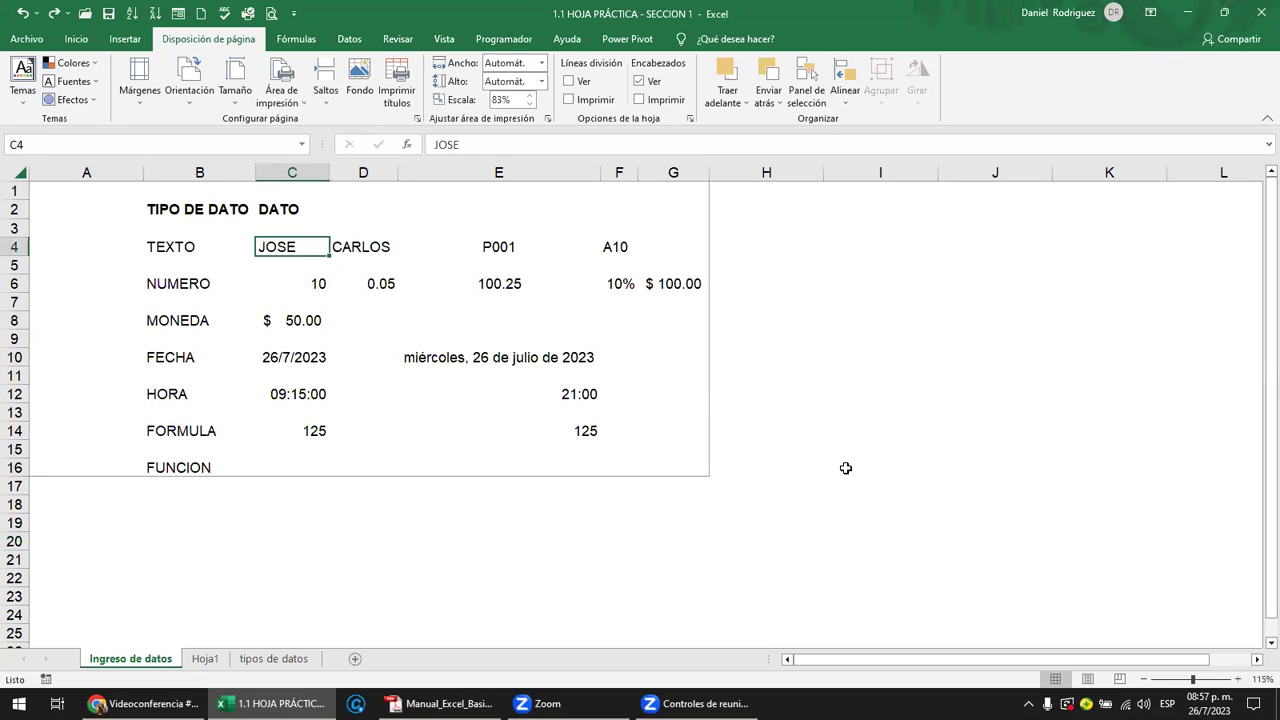
{"action": "type", "text": "CARLOS"}
{"action": "key", "text": "Return"}
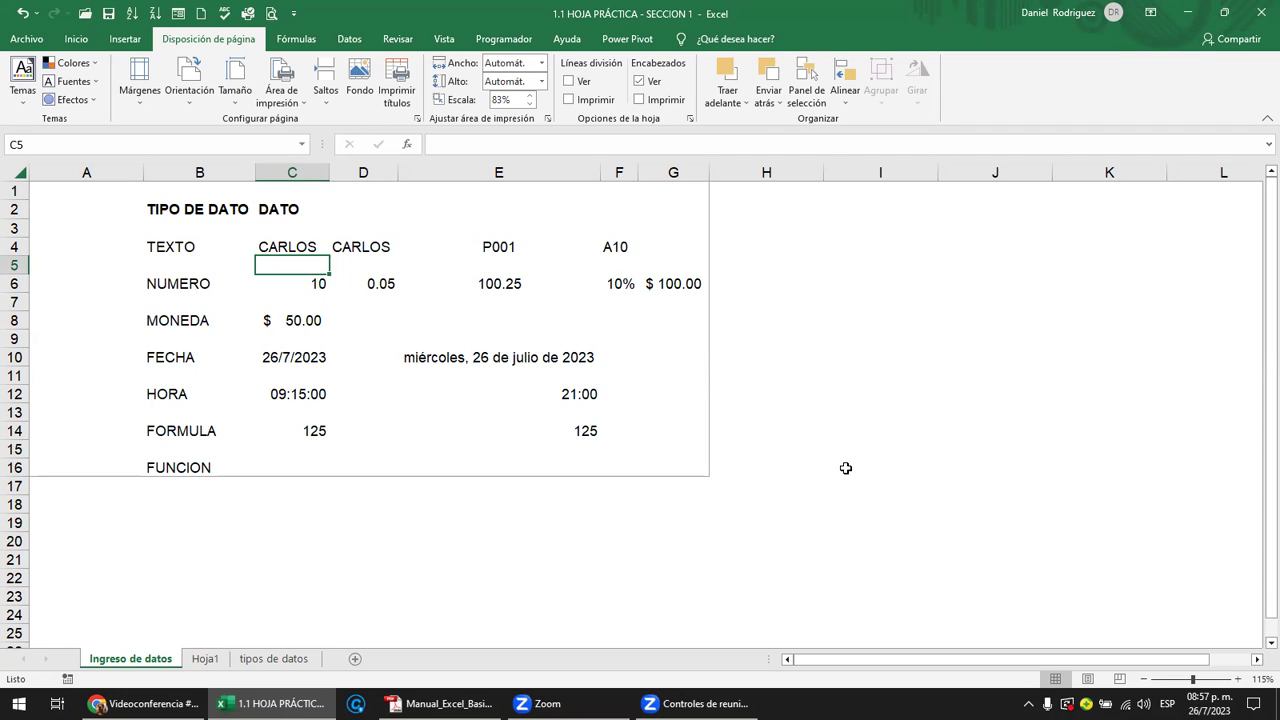
{"action": "left_click", "coordinate": [110, 16]}
- Bring the course page forward in Chrome and scroll through it
{"action": "left_click", "coordinate": [143, 703]}
{"action": "scroll", "coordinate": [598, 455], "scroll_direction": "down", "scroll_amount": 3}
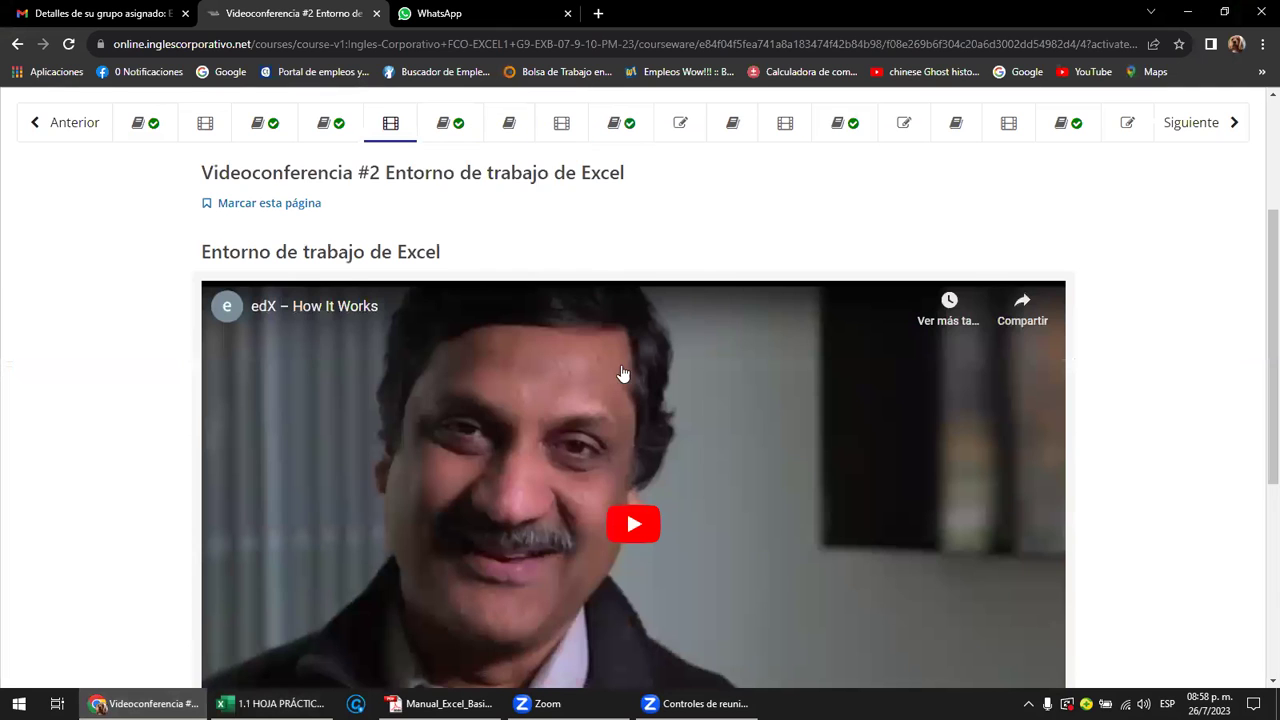
{"action": "scroll", "coordinate": [620, 400], "scroll_direction": "down", "scroll_amount": 4}
{"action": "scroll", "coordinate": [595, 372], "scroll_direction": "up", "scroll_amount": 2}
{"action": "scroll", "coordinate": [600, 372], "scroll_direction": "up", "scroll_amount": 2}
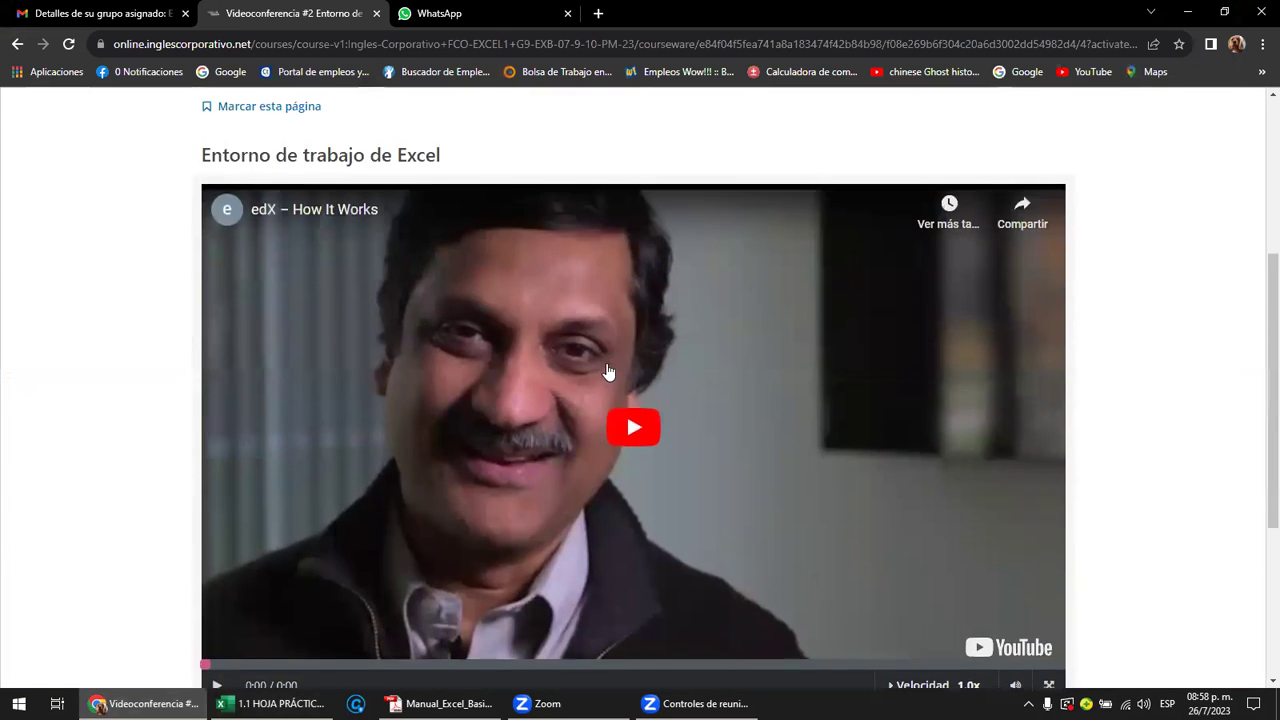
{"action": "scroll", "coordinate": [600, 372], "scroll_direction": "up", "scroll_amount": 3}
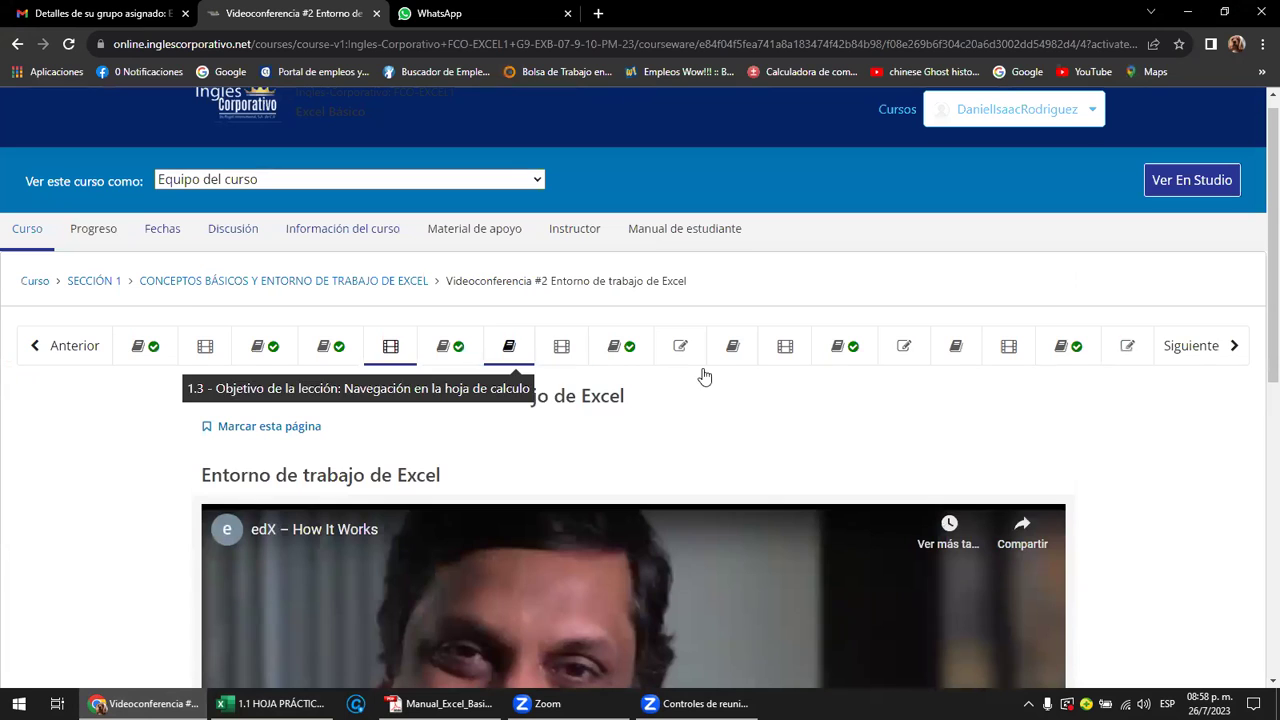
- Advance two units to the lesson 1.3 objectives page, then return to Excel
{"action": "left_click", "coordinate": [1205, 347]}
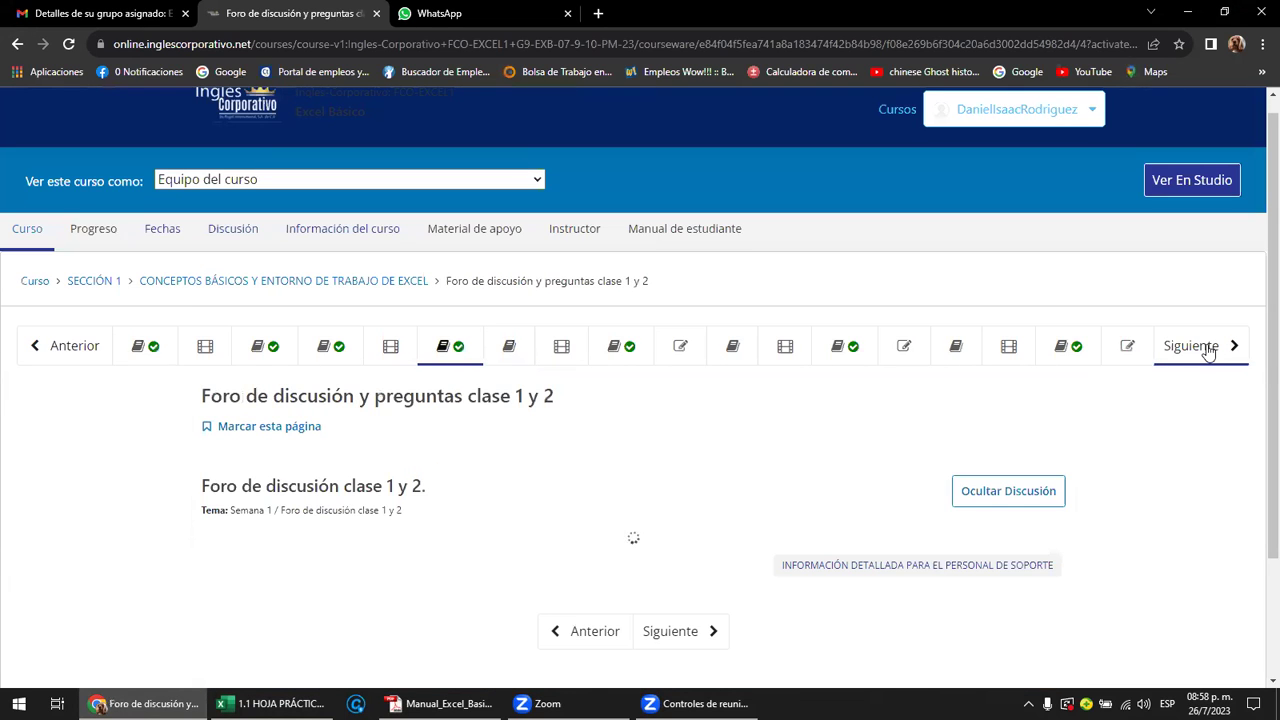
{"action": "left_click", "coordinate": [1208, 347]}
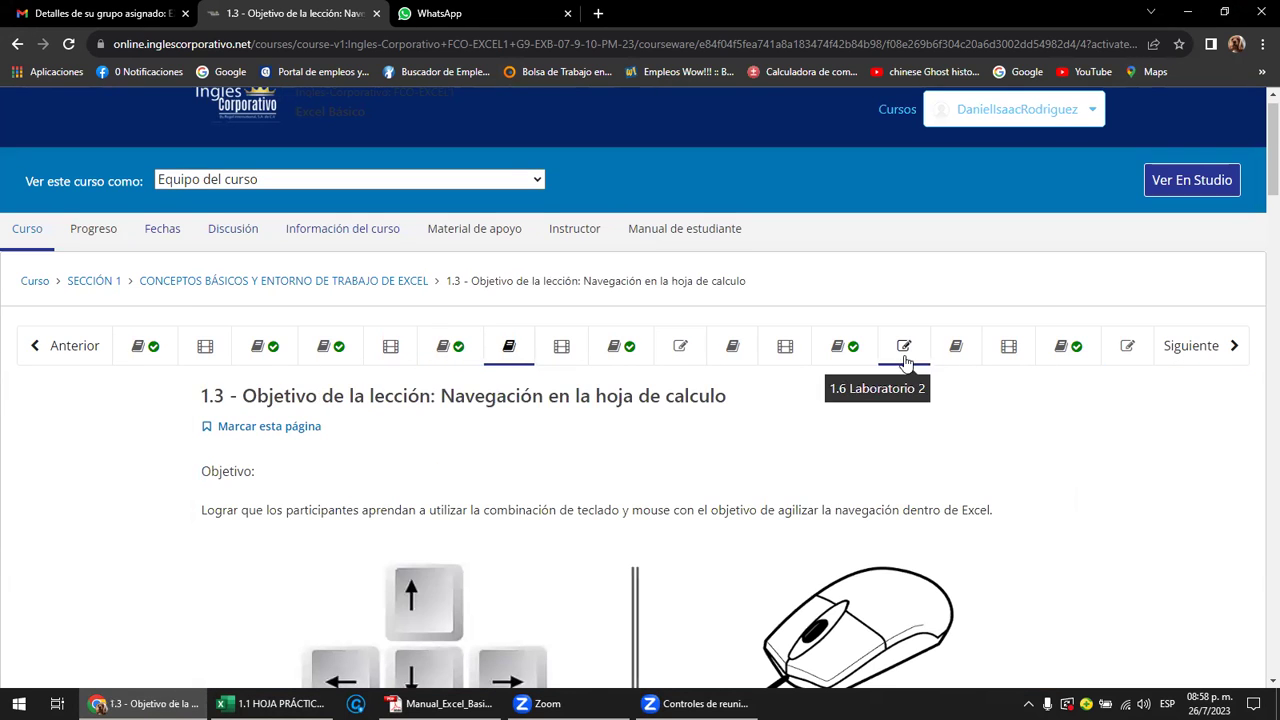
{"action": "scroll", "coordinate": [818, 397], "scroll_direction": "down", "scroll_amount": 1}
{"action": "scroll", "coordinate": [818, 397], "scroll_direction": "down", "scroll_amount": 1}
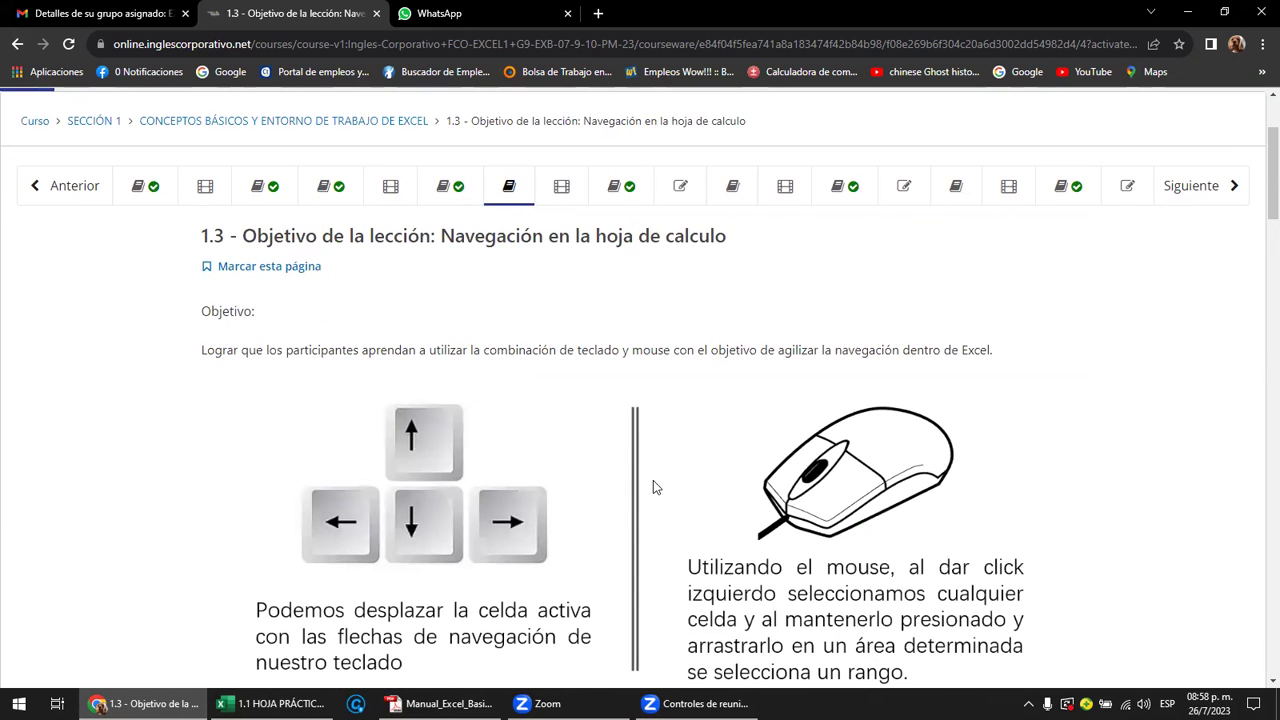
{"action": "left_click", "coordinate": [270, 703]}
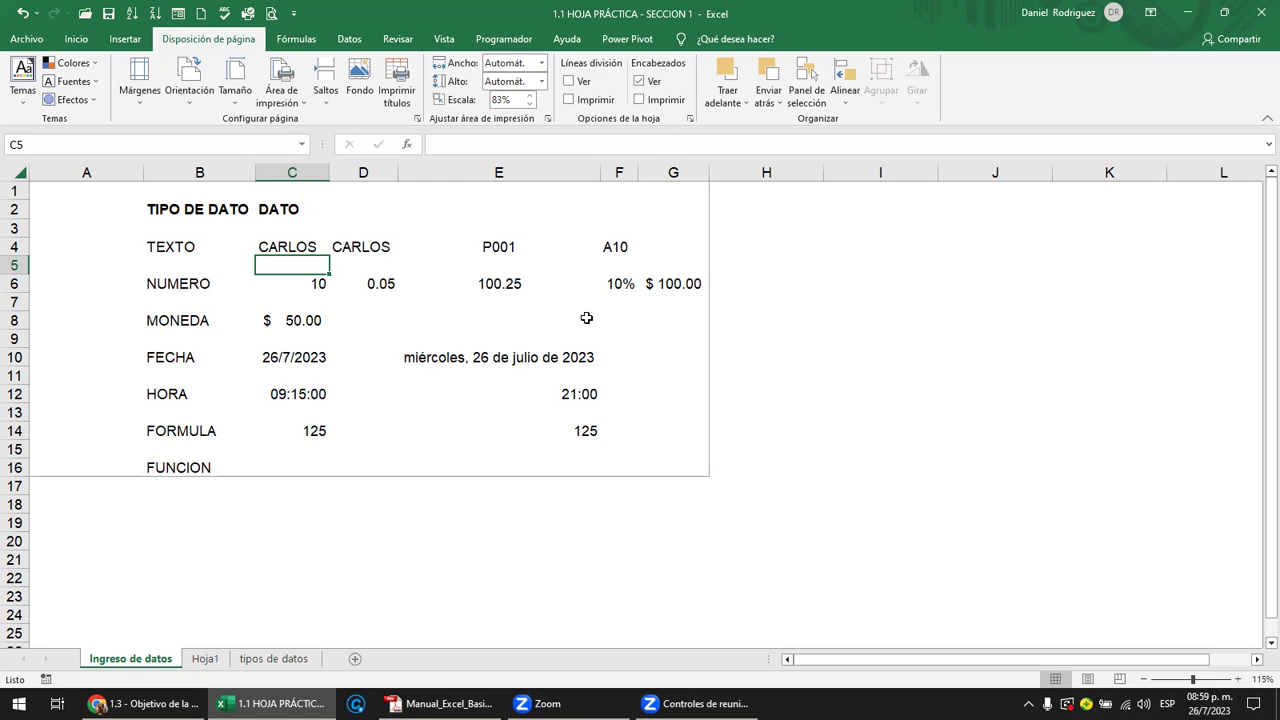
- Select cell E18, then open Opciones from the Archivo backstage view
{"action": "left_click", "coordinate": [30, 40]}
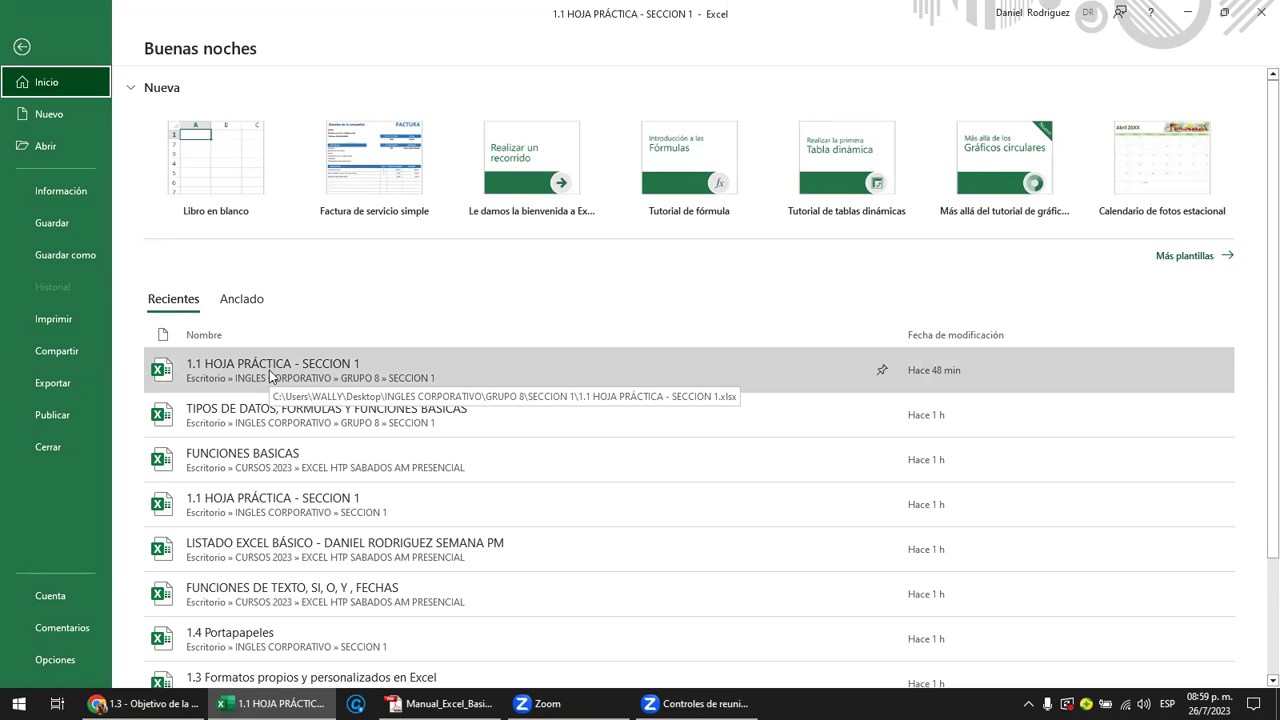
{"action": "left_click", "coordinate": [269, 370]}
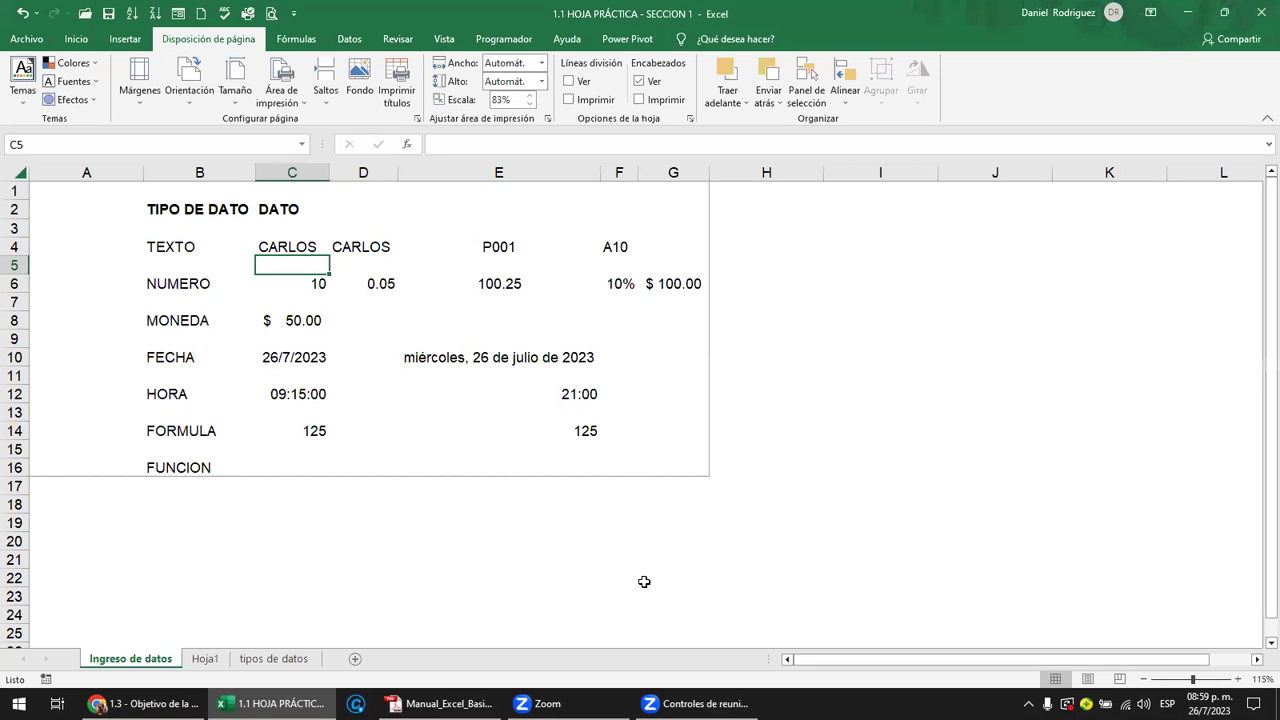
{"action": "left_click", "coordinate": [518, 500]}
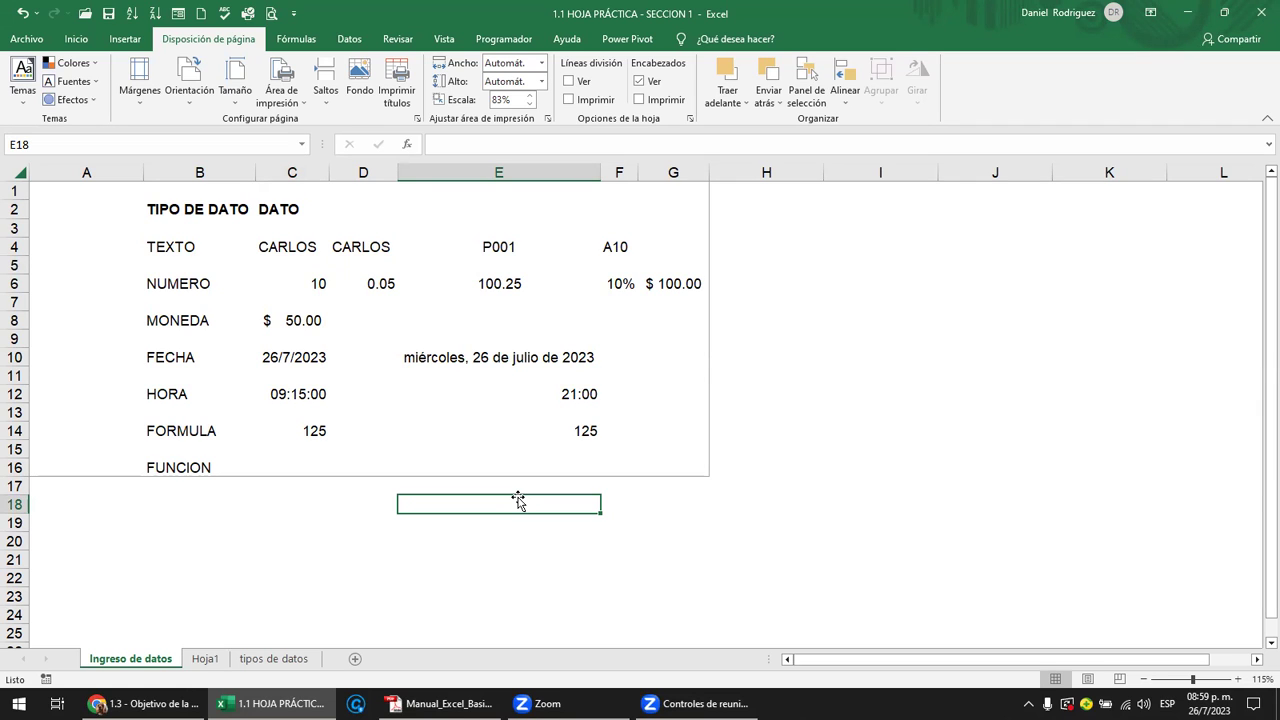
{"action": "left_click", "coordinate": [27, 39]}
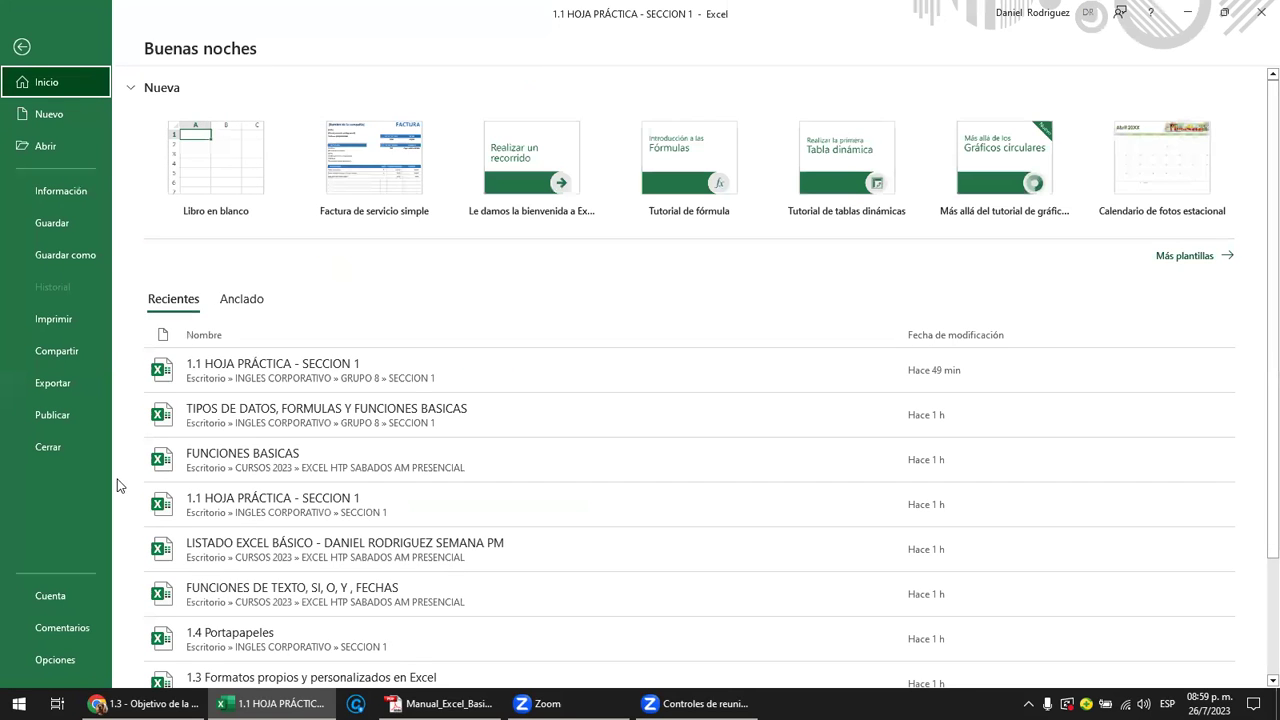
{"action": "left_click", "coordinate": [55, 660]}
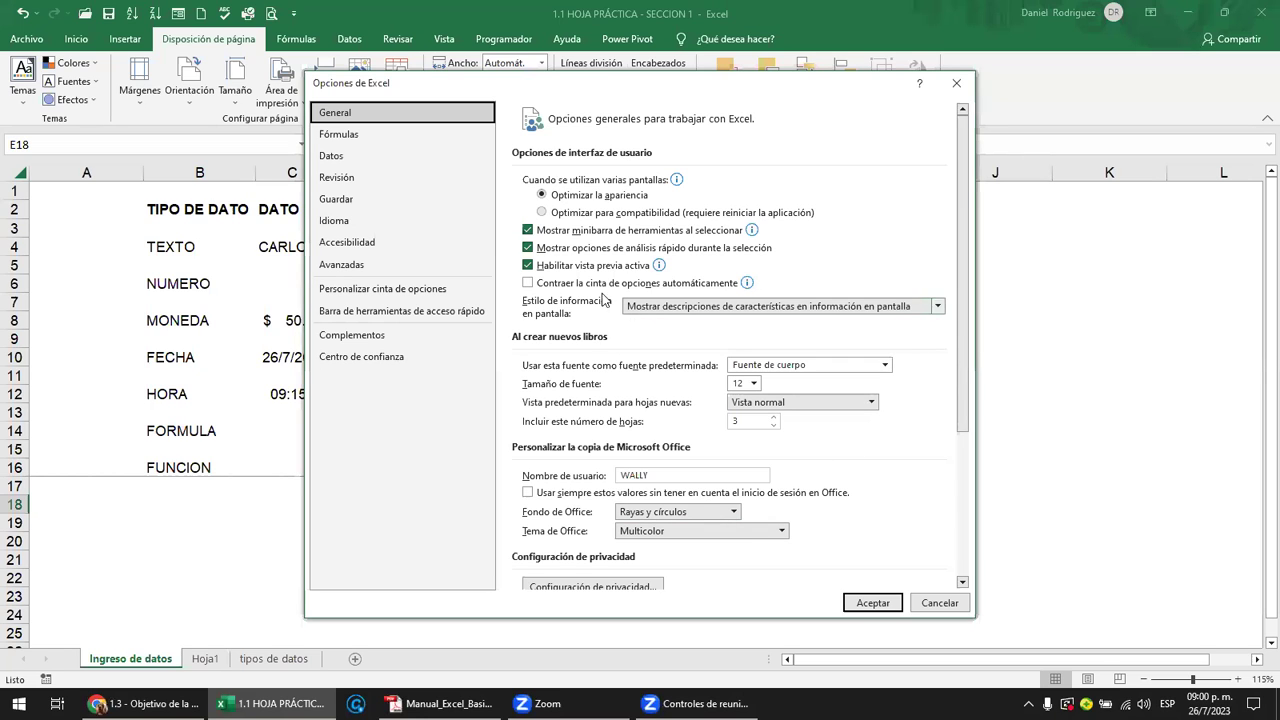
- Show the Guardar settings and lower the AutoRecover interval down to 1 minute
{"action": "left_click", "coordinate": [346, 205]}
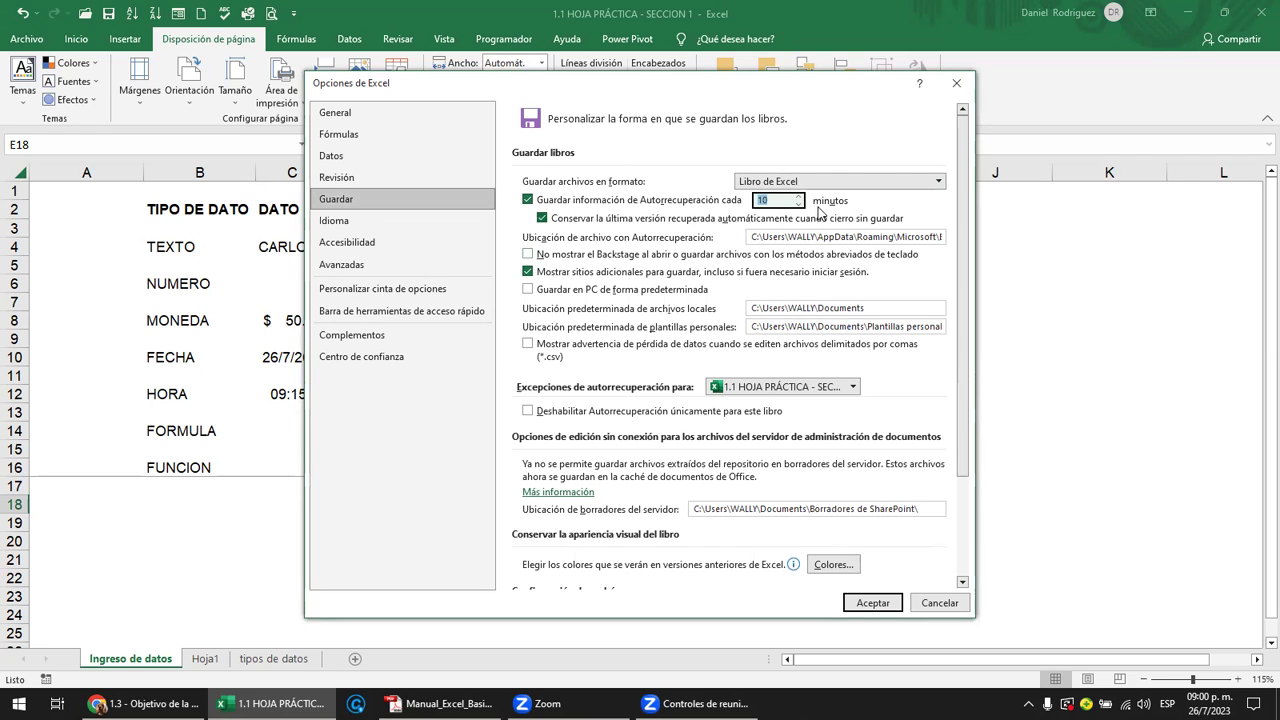
{"action": "left_click", "coordinate": [798, 205]}
{"action": "left_click", "coordinate": [800, 206]}
{"action": "left_click", "coordinate": [800, 206]}
{"action": "left_click", "coordinate": [800, 206]}
{"action": "left_click", "coordinate": [800, 206]}
{"action": "left_click", "coordinate": [800, 206]}
{"action": "left_click", "coordinate": [800, 206]}
{"action": "left_click", "coordinate": [800, 206]}
- Raise AutoRecover back to 10 minutes and cancel the options without applying changes
{"action": "left_click", "coordinate": [800, 197]}
{"action": "left_click", "coordinate": [800, 197]}
{"action": "left_click", "coordinate": [800, 197]}
{"action": "left_click", "coordinate": [800, 197]}
{"action": "left_click", "coordinate": [800, 197]}
{"action": "left_click_drag", "start_coordinate": [544, 88], "coordinate": [472, 92]}
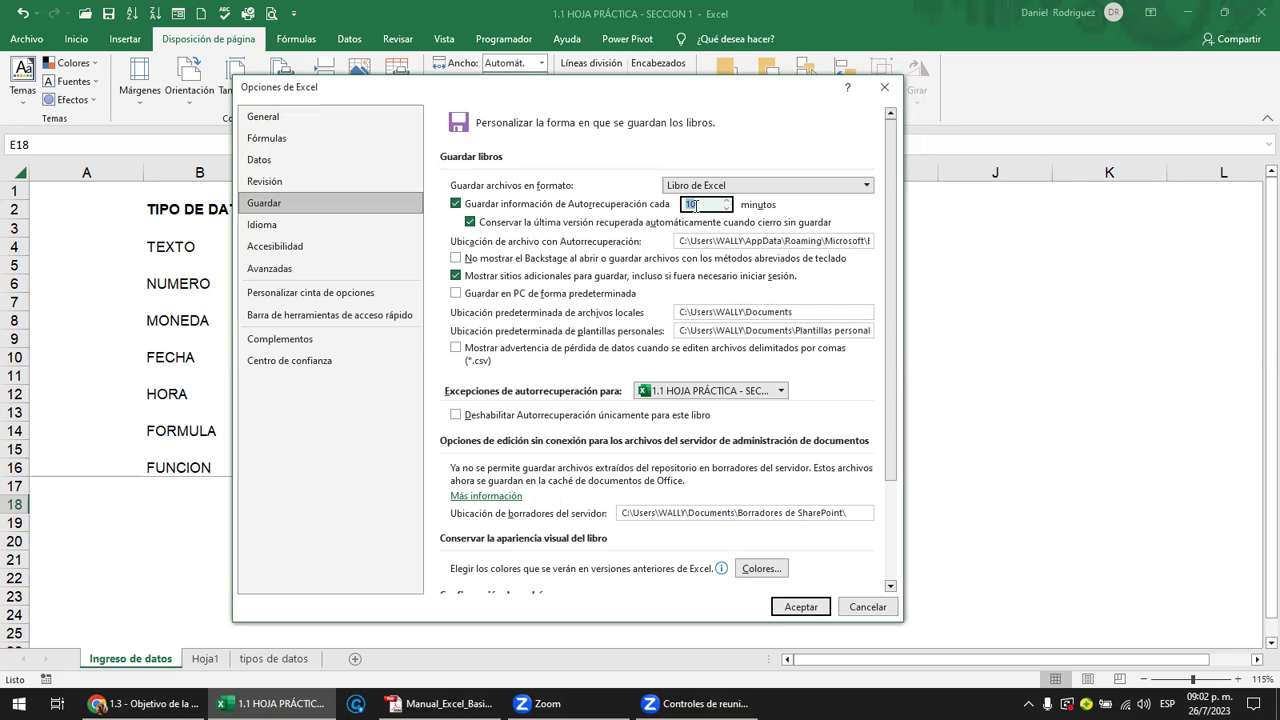
{"action": "left_click", "coordinate": [880, 609]}
{"action": "left_click", "coordinate": [794, 339]}
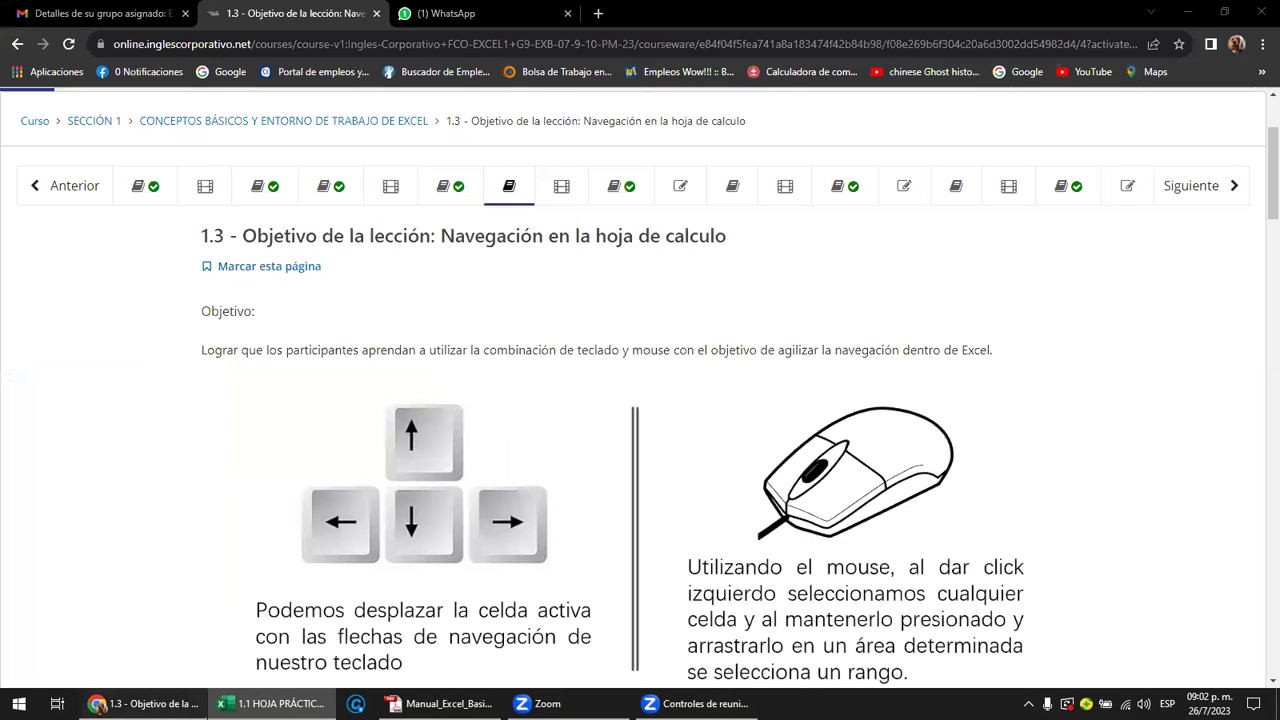
- Switch to Chrome showing the lesson 1.3 'Navegación en la hoja de calculo' page
{"action": "left_click", "coordinate": [145, 703]}
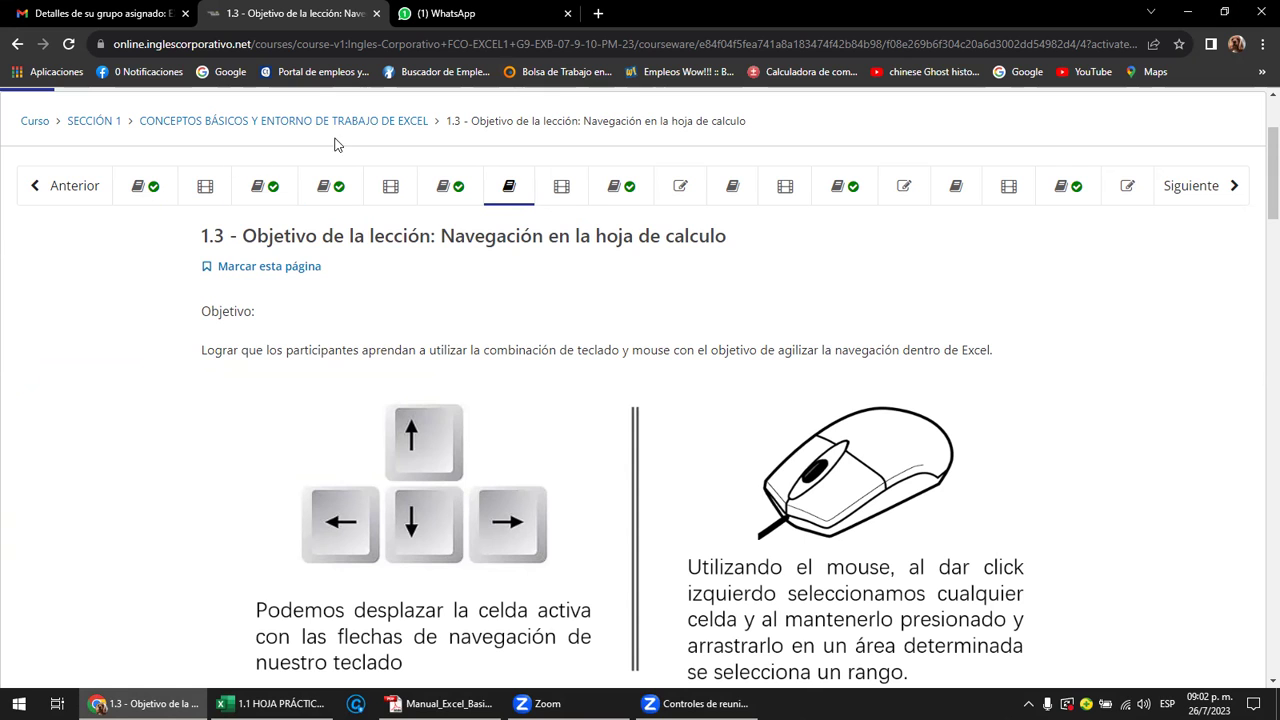
- Glance at the WhatsApp class chat and group email, then bring up Manual_Excel_Basico.pdf
{"action": "left_click", "coordinate": [444, 13]}
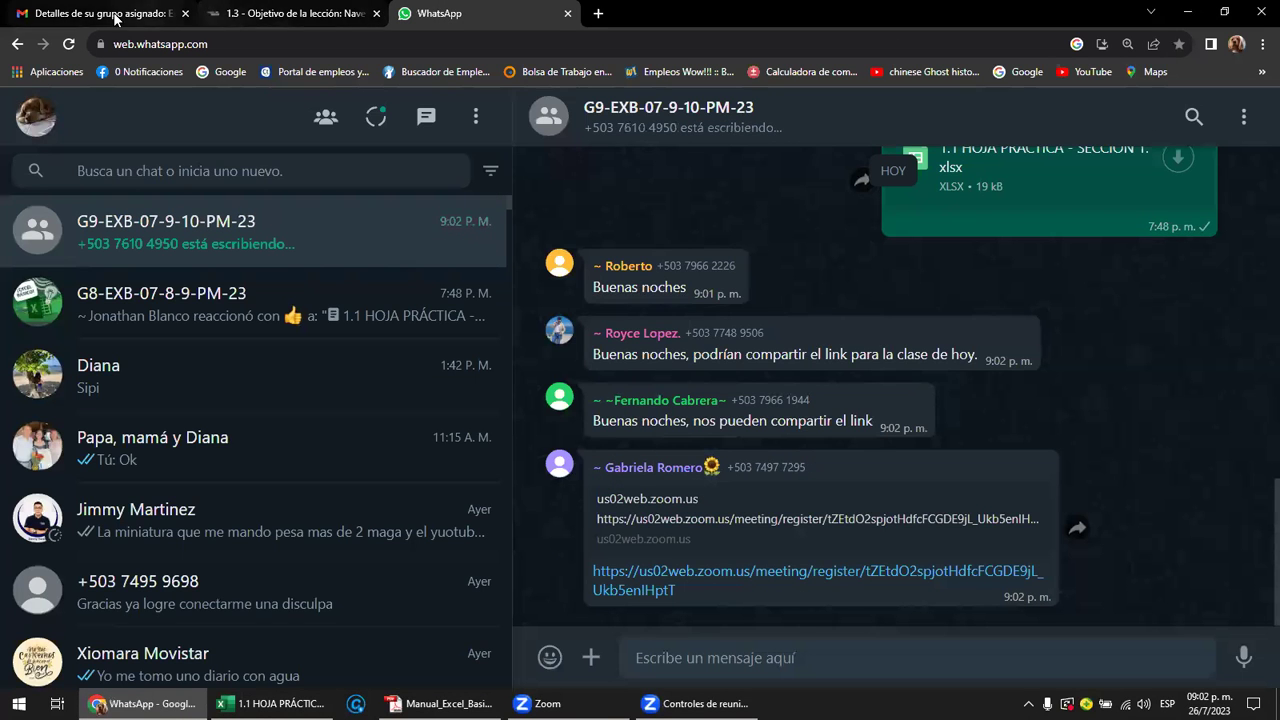
{"action": "left_click", "coordinate": [110, 13]}
{"action": "left_click", "coordinate": [281, 14]}
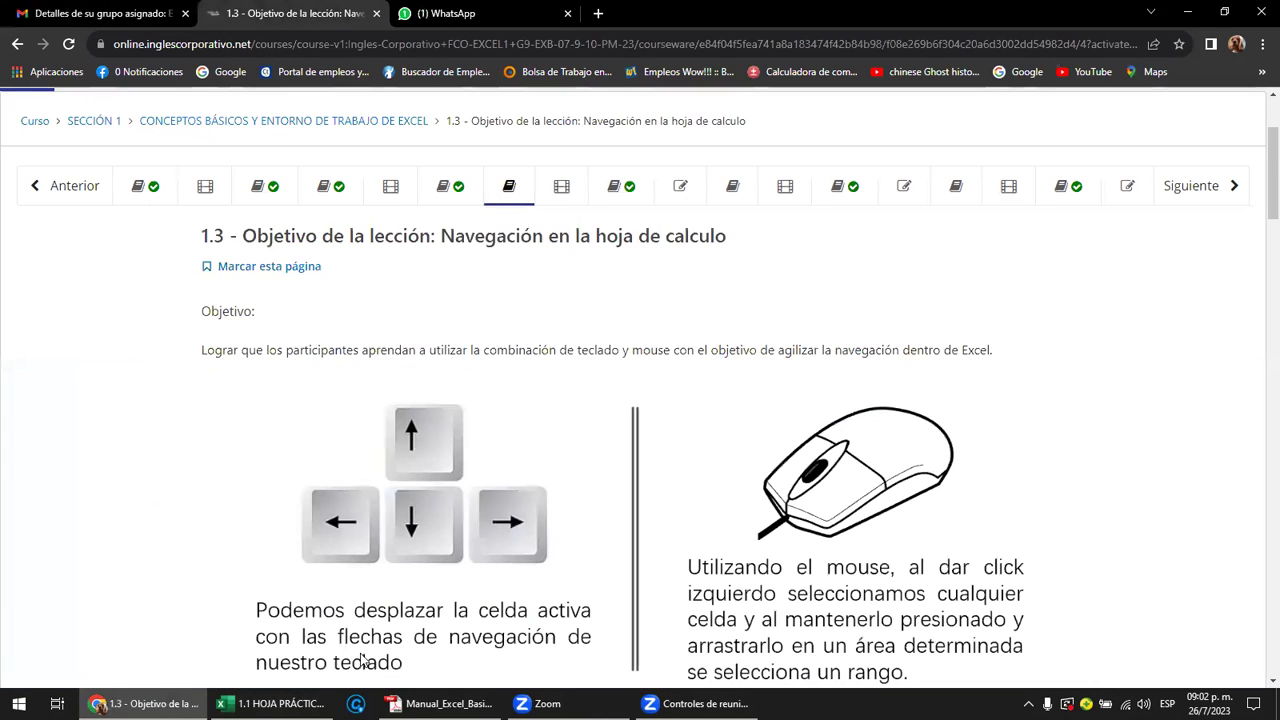
{"action": "left_click", "coordinate": [440, 703]}
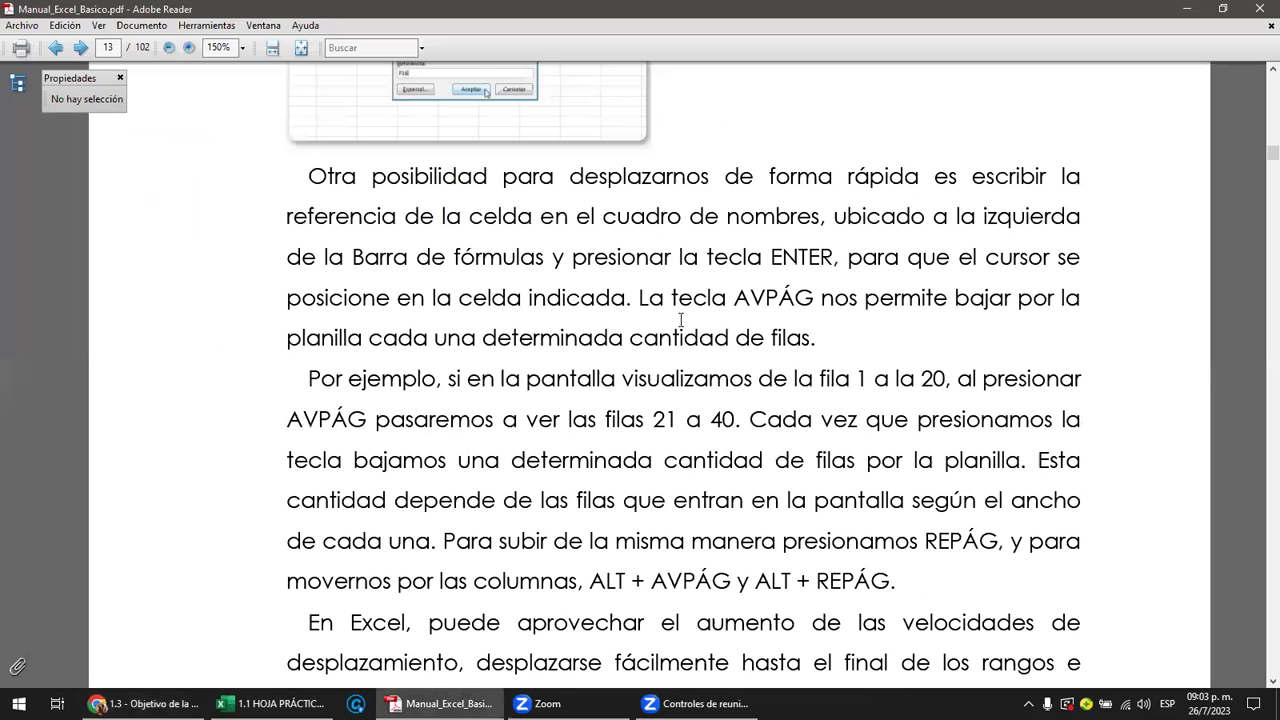
{"action": "scroll", "coordinate": [682, 325], "scroll_direction": "down", "scroll_amount": 2}
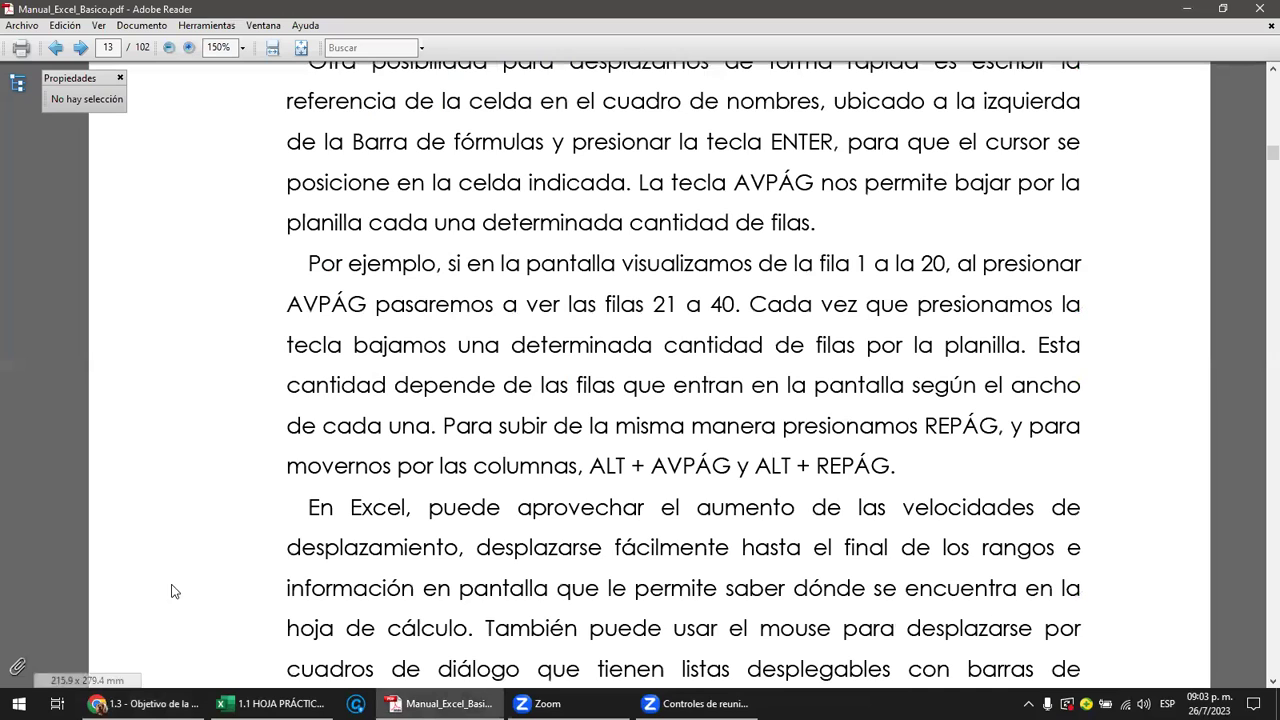
{"action": "mouse_move", "coordinate": [140, 703]}
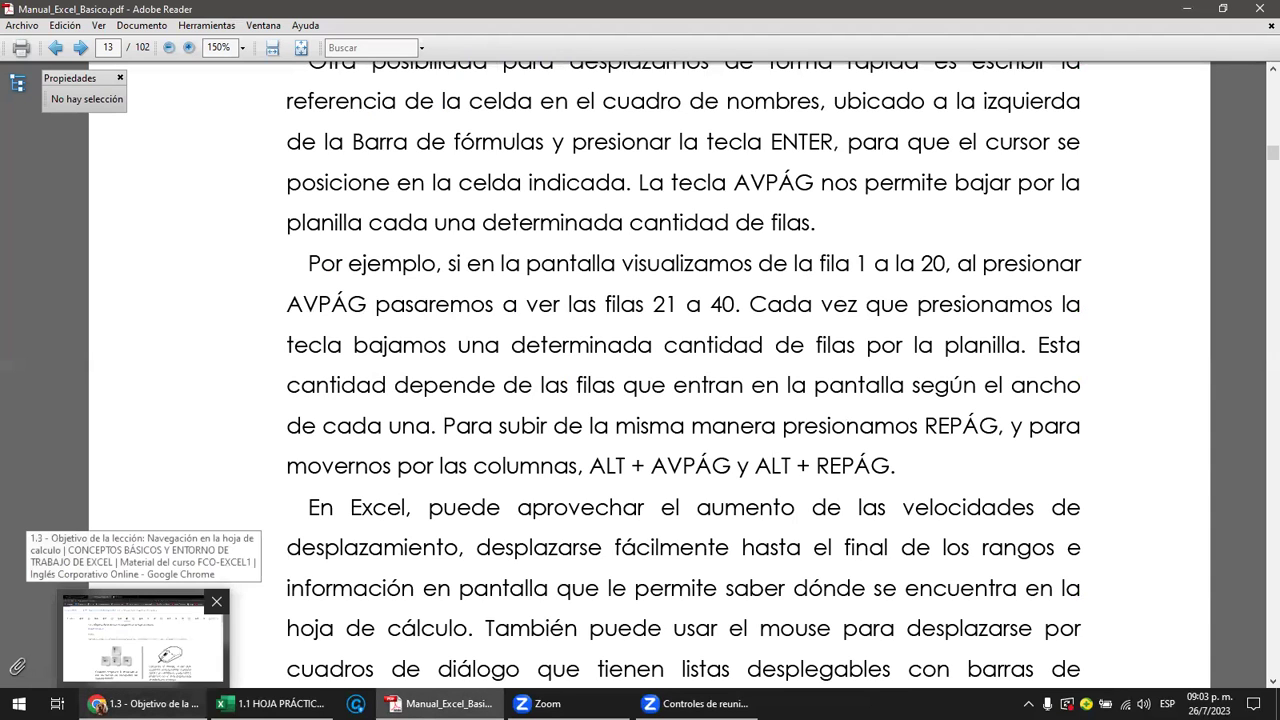